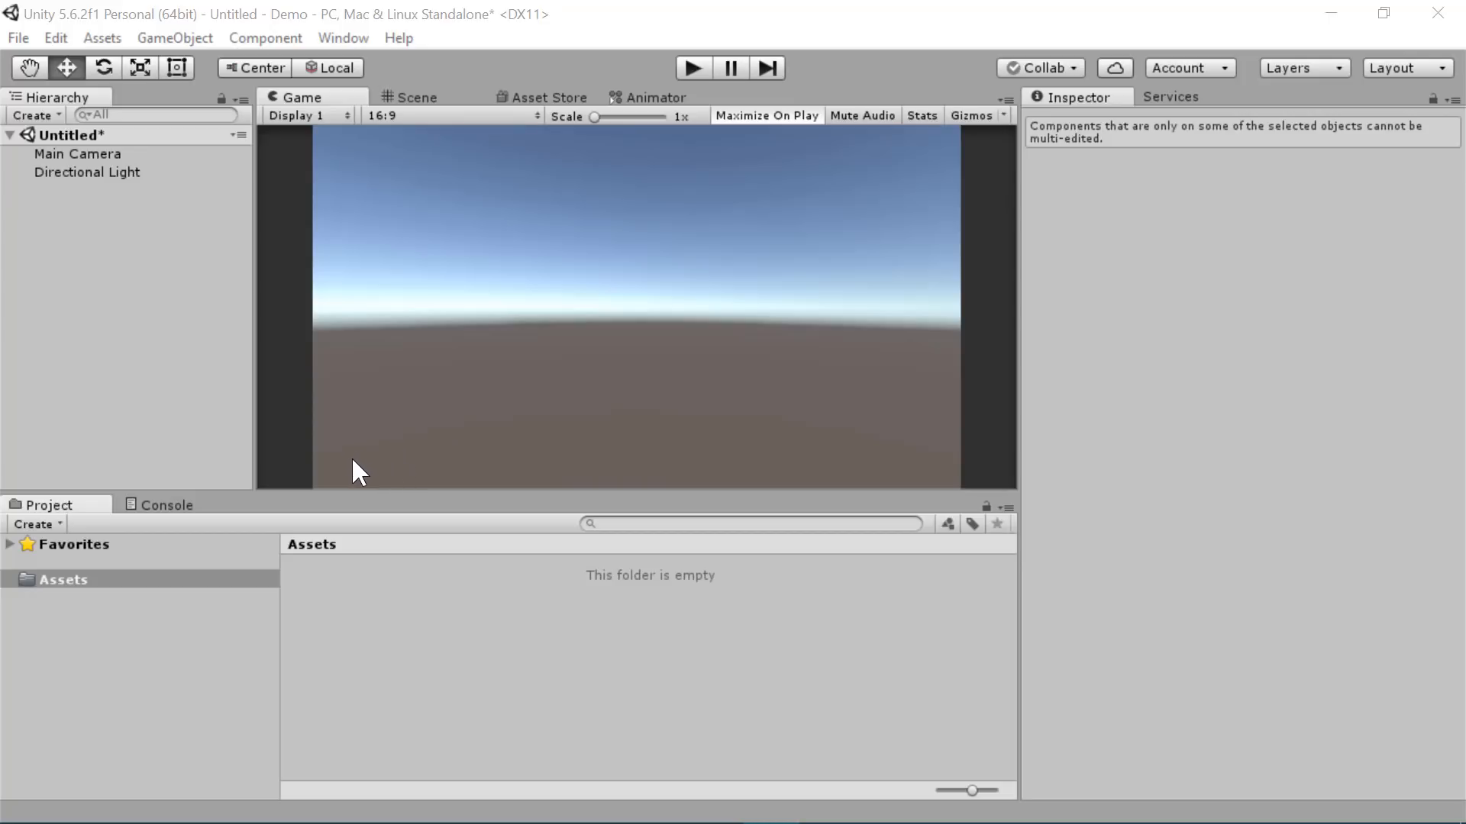
- Add a UI Slider to the scene from the Scene view
left_click(412, 98)
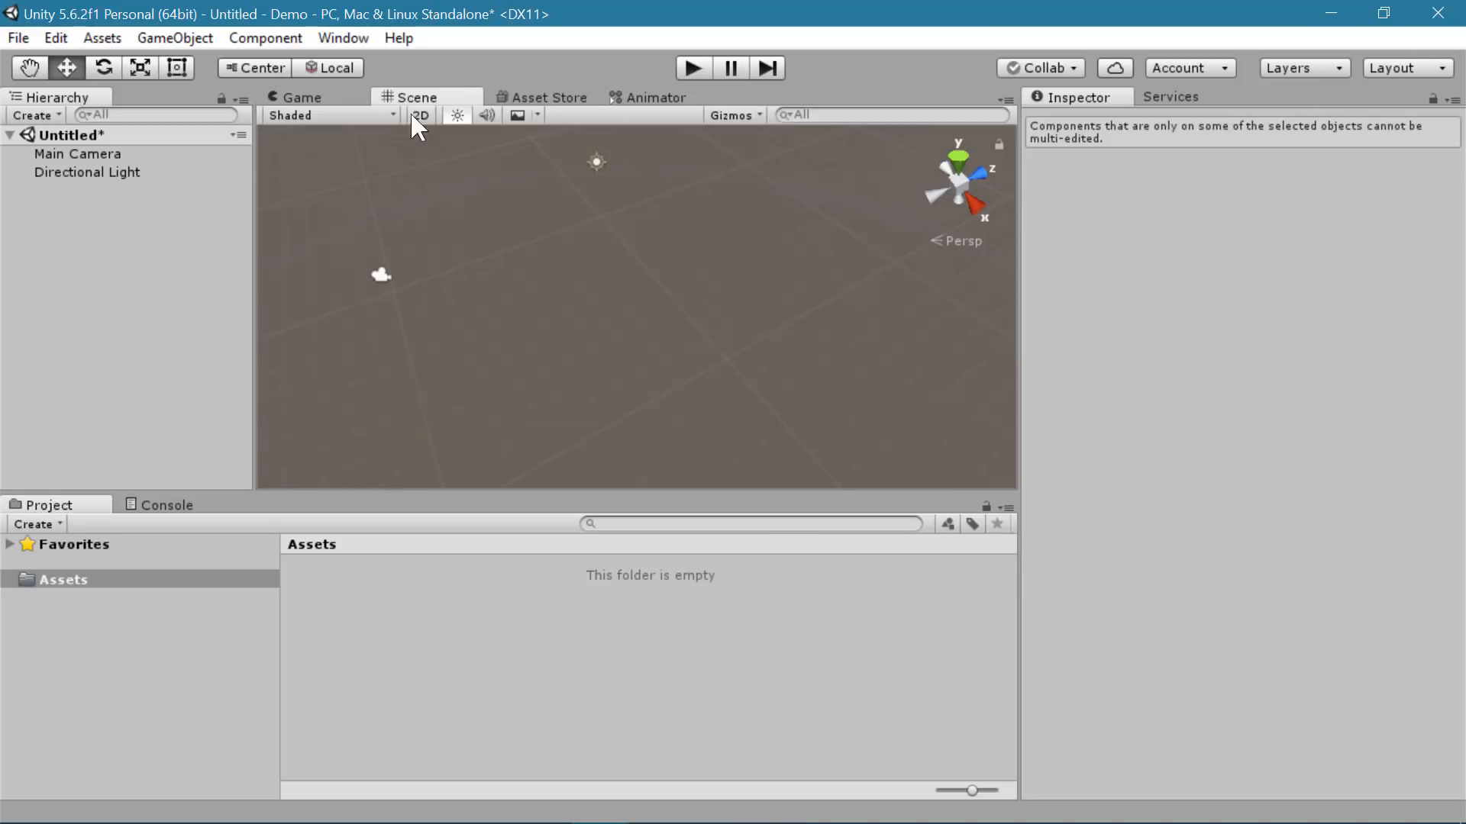
key("q")
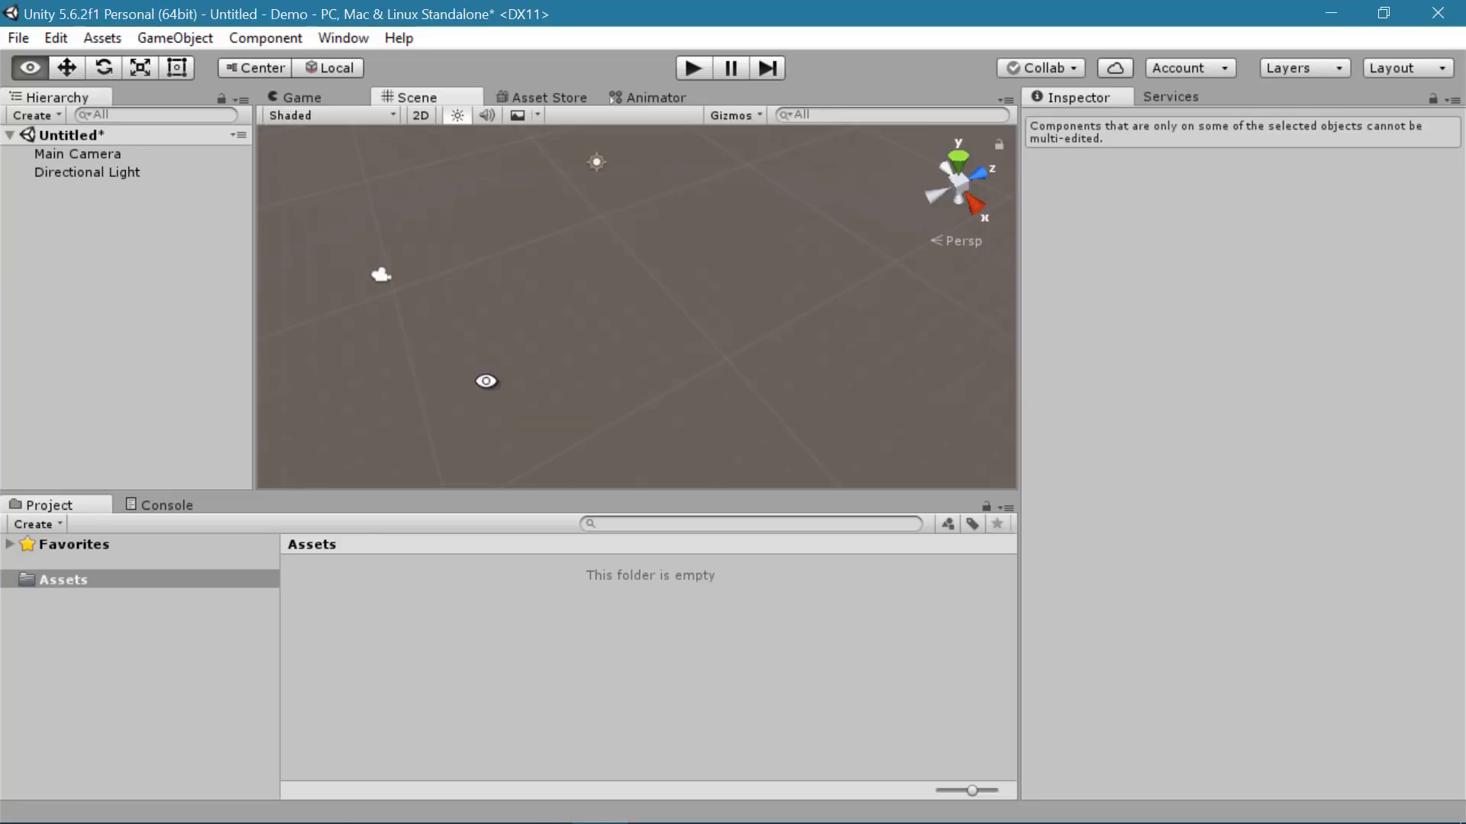
left_click_drag(484, 379, 587, 306, "alt")
key("w")
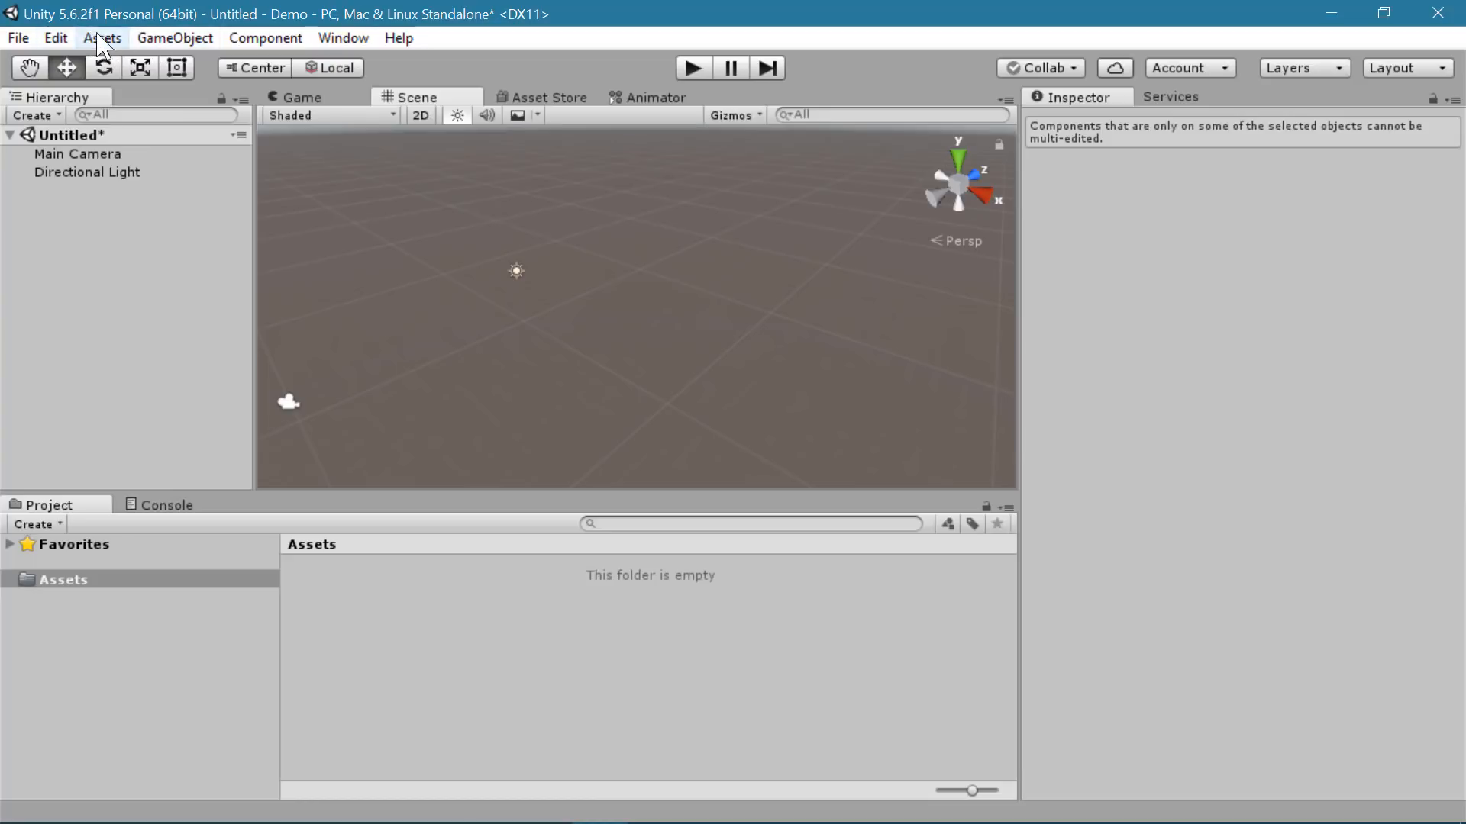
left_click(130, 35)
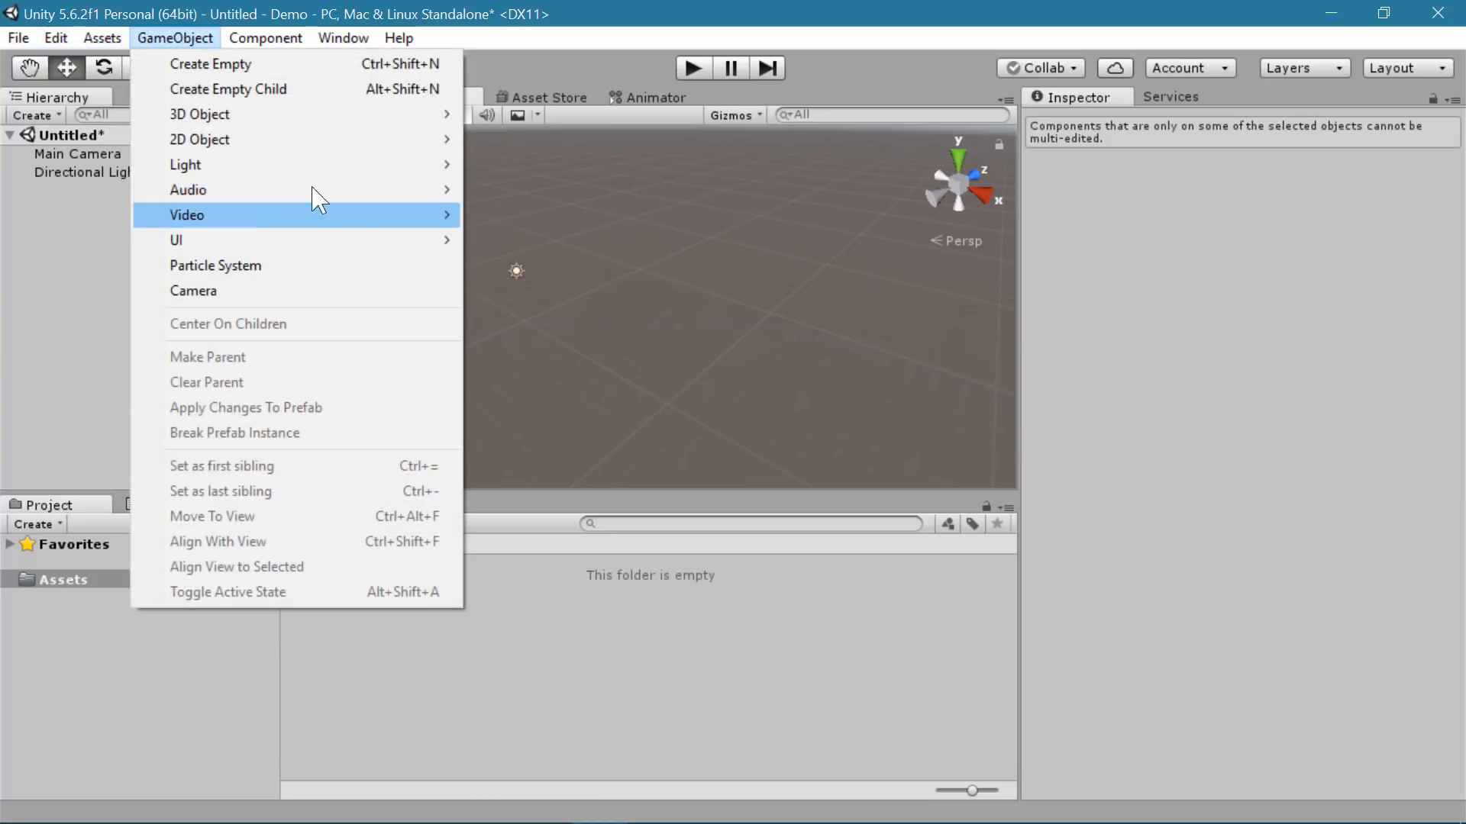
mouse_move(419, 239)
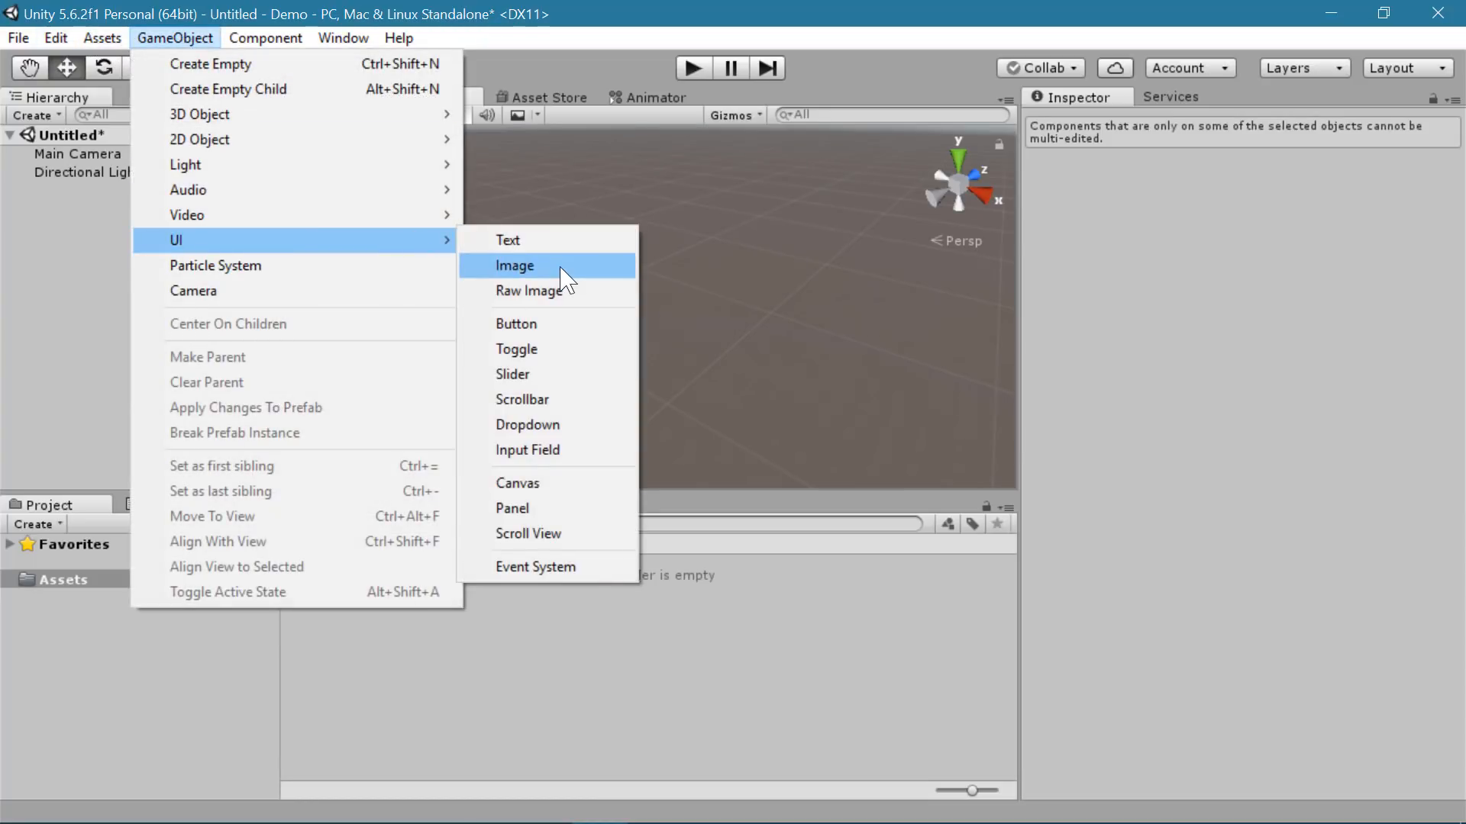
left_click(577, 388)
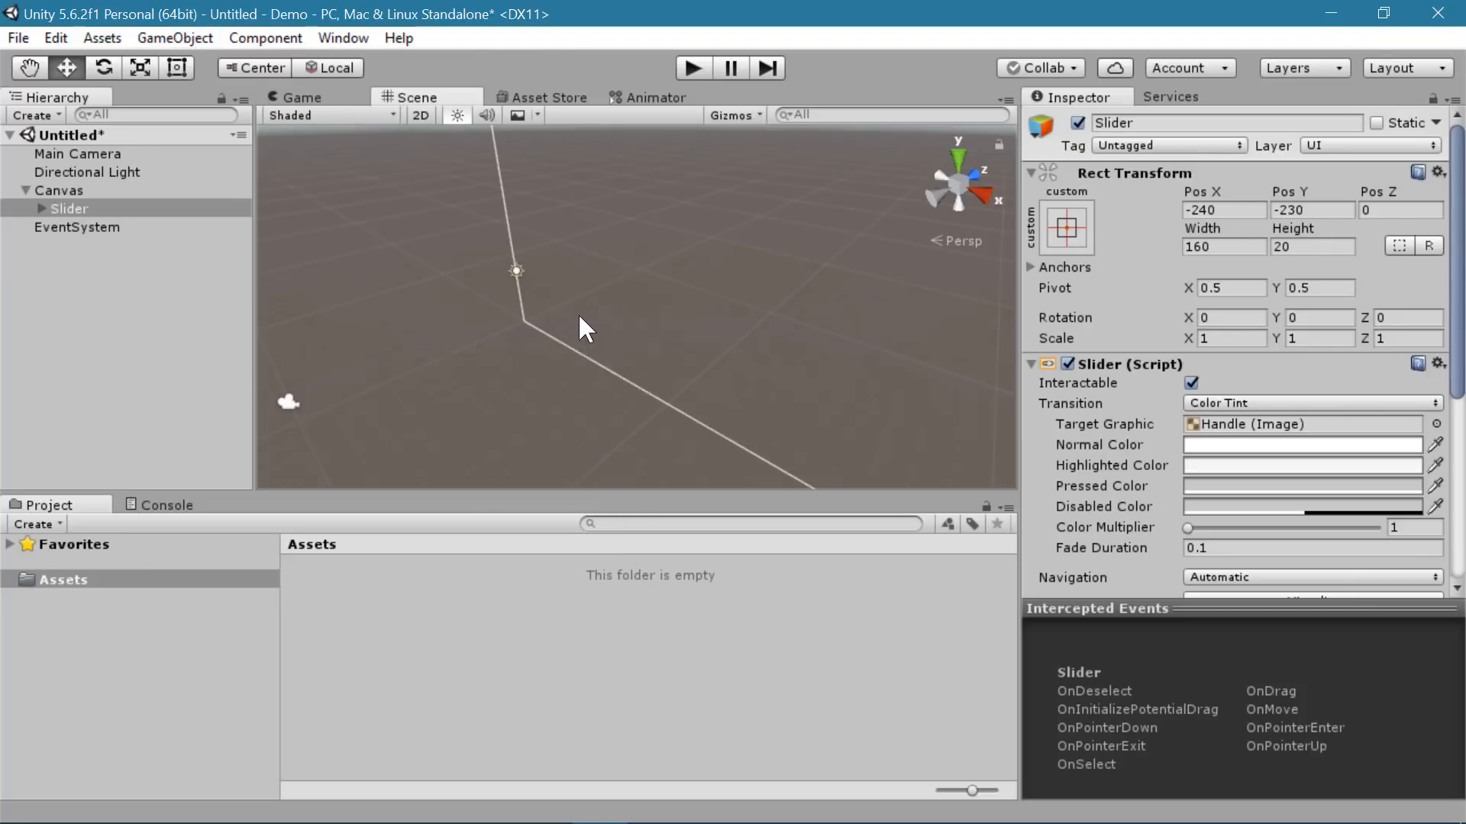
- Examine the canvas outline, the slider's placement relative to it, and the Main Camera in the Scene view
left_click_drag(564, 308, 305, 321, "alt")
left_click(100, 192)
left_click_drag(603, 287, 765, 229, "alt")
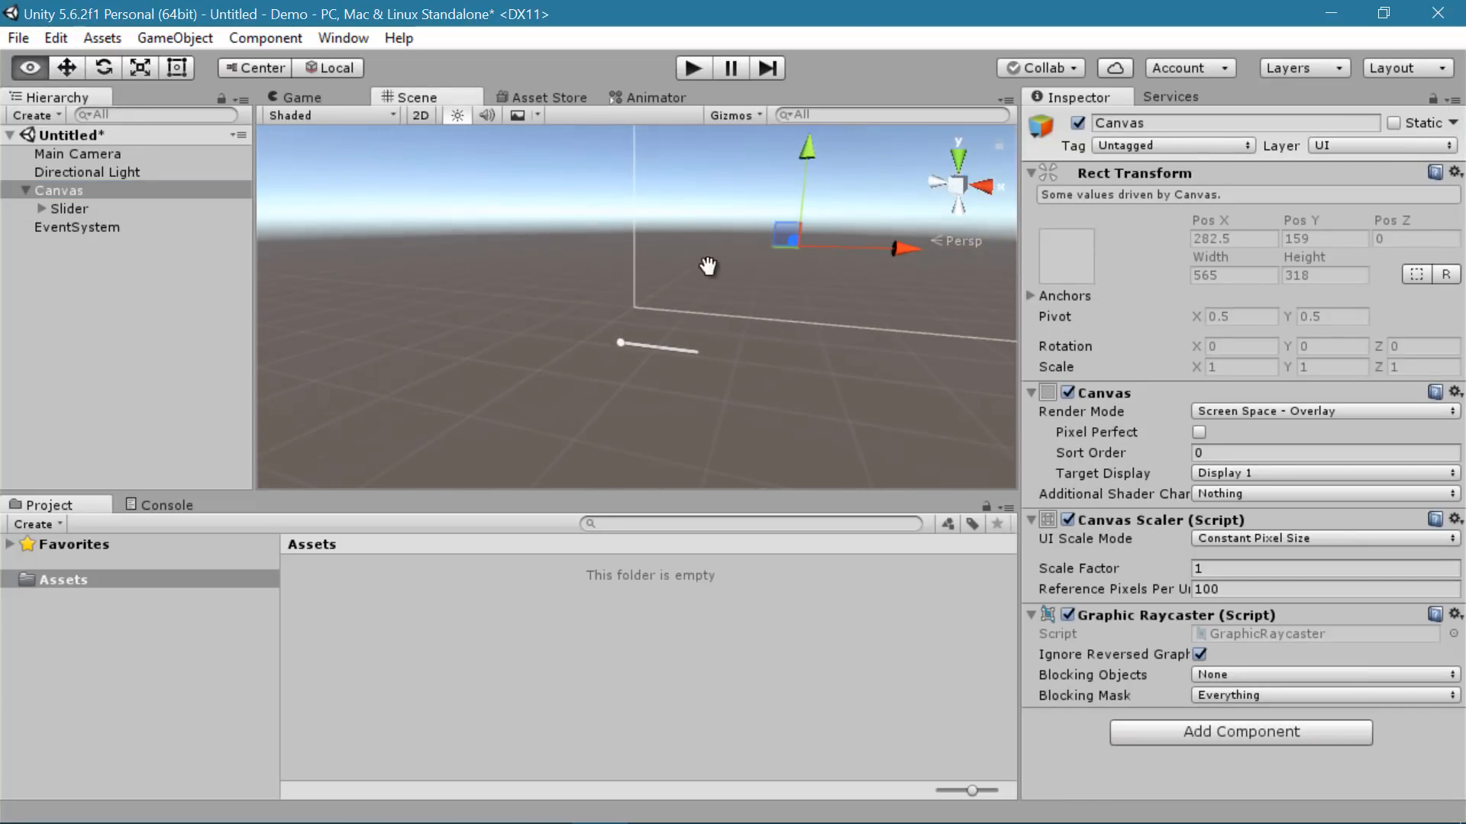
middle_click_drag(710, 268, 622, 320)
left_click_drag(622, 319, 430, 259, "alt")
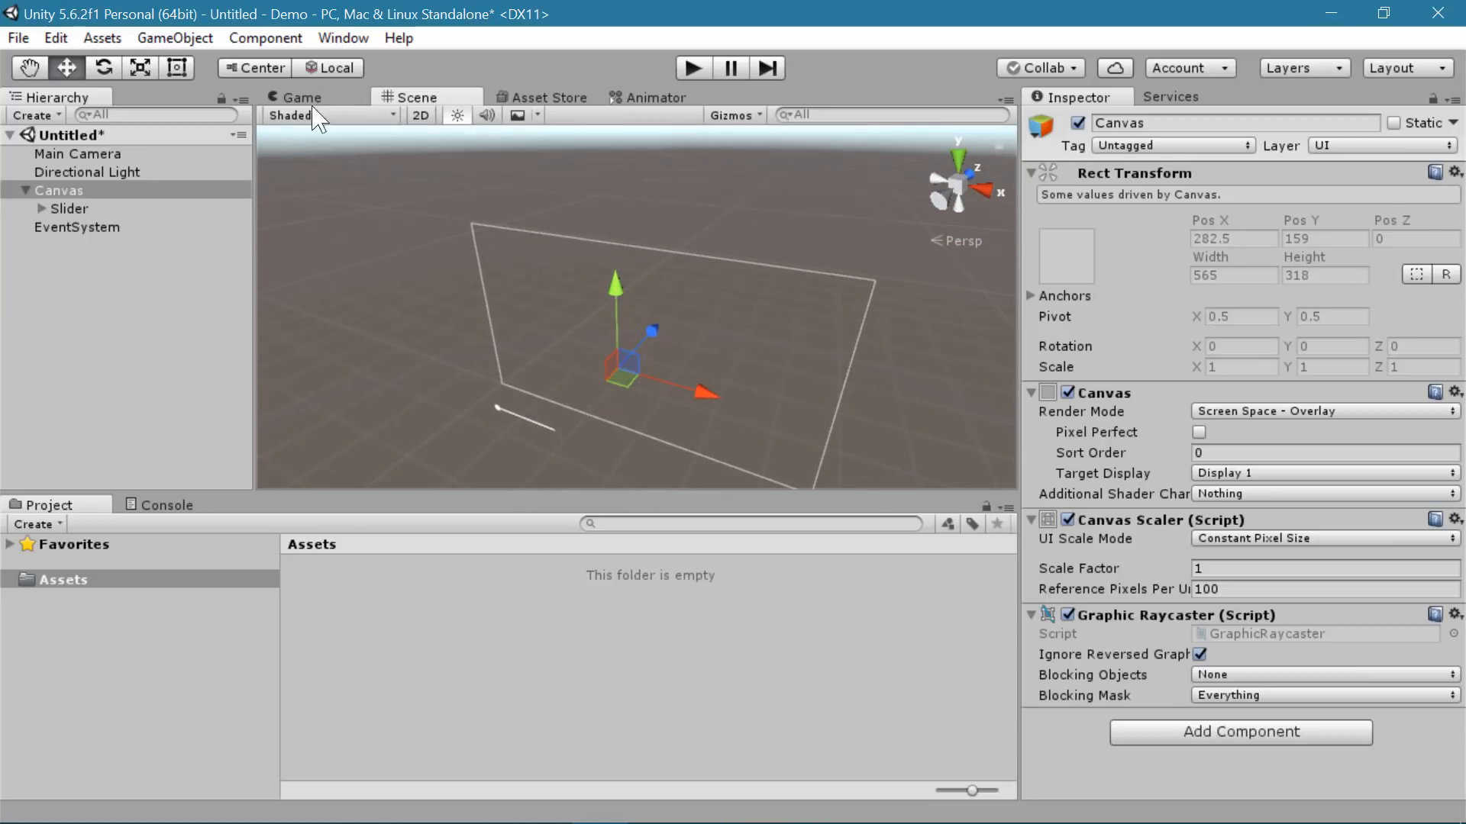
left_click(73, 153)
middle_click_drag(490, 295, 413, 332)
left_click_drag(413, 332, 822, 219, "alt")
key("f")
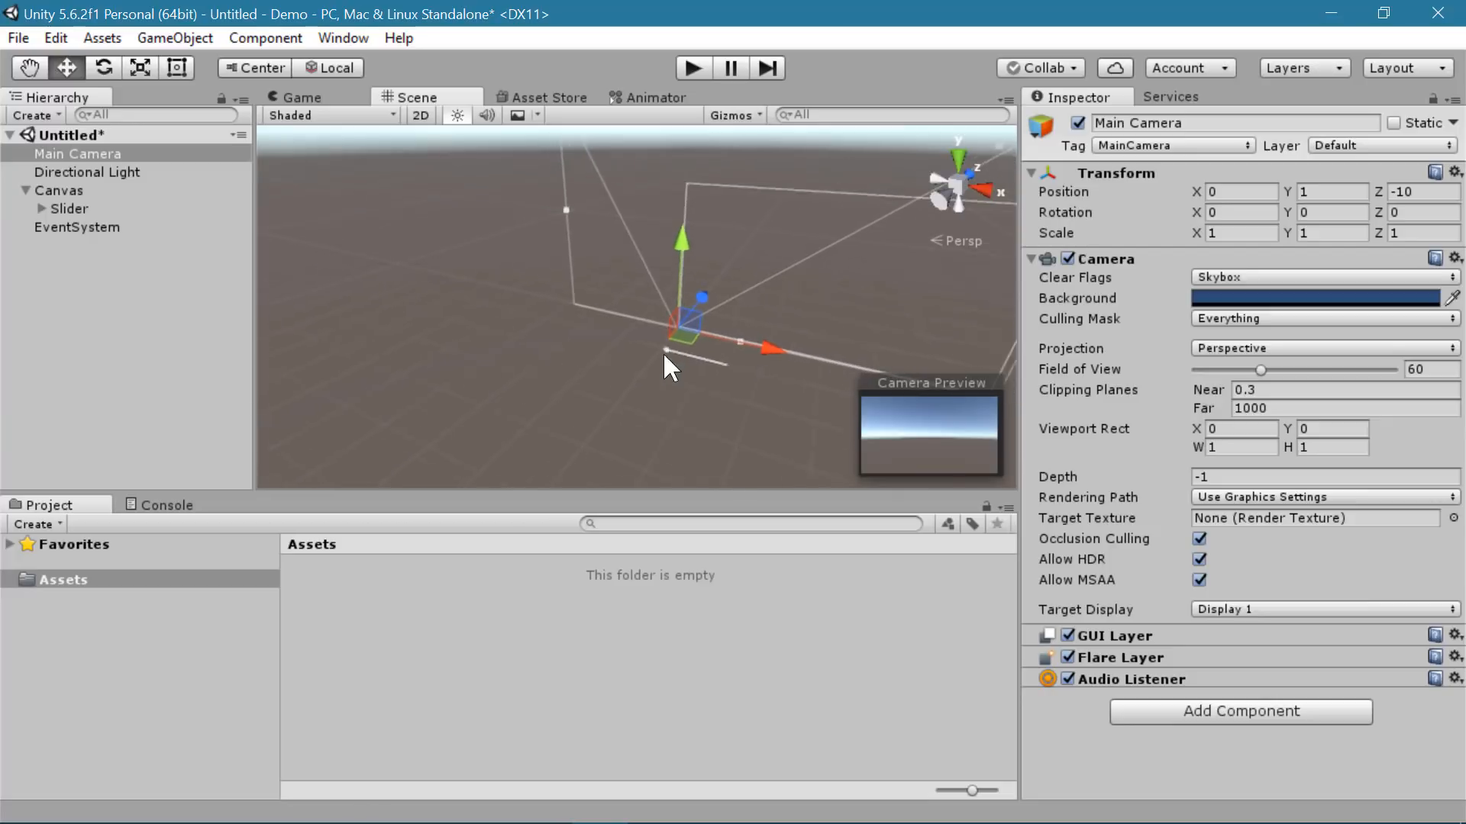
left_click(632, 317)
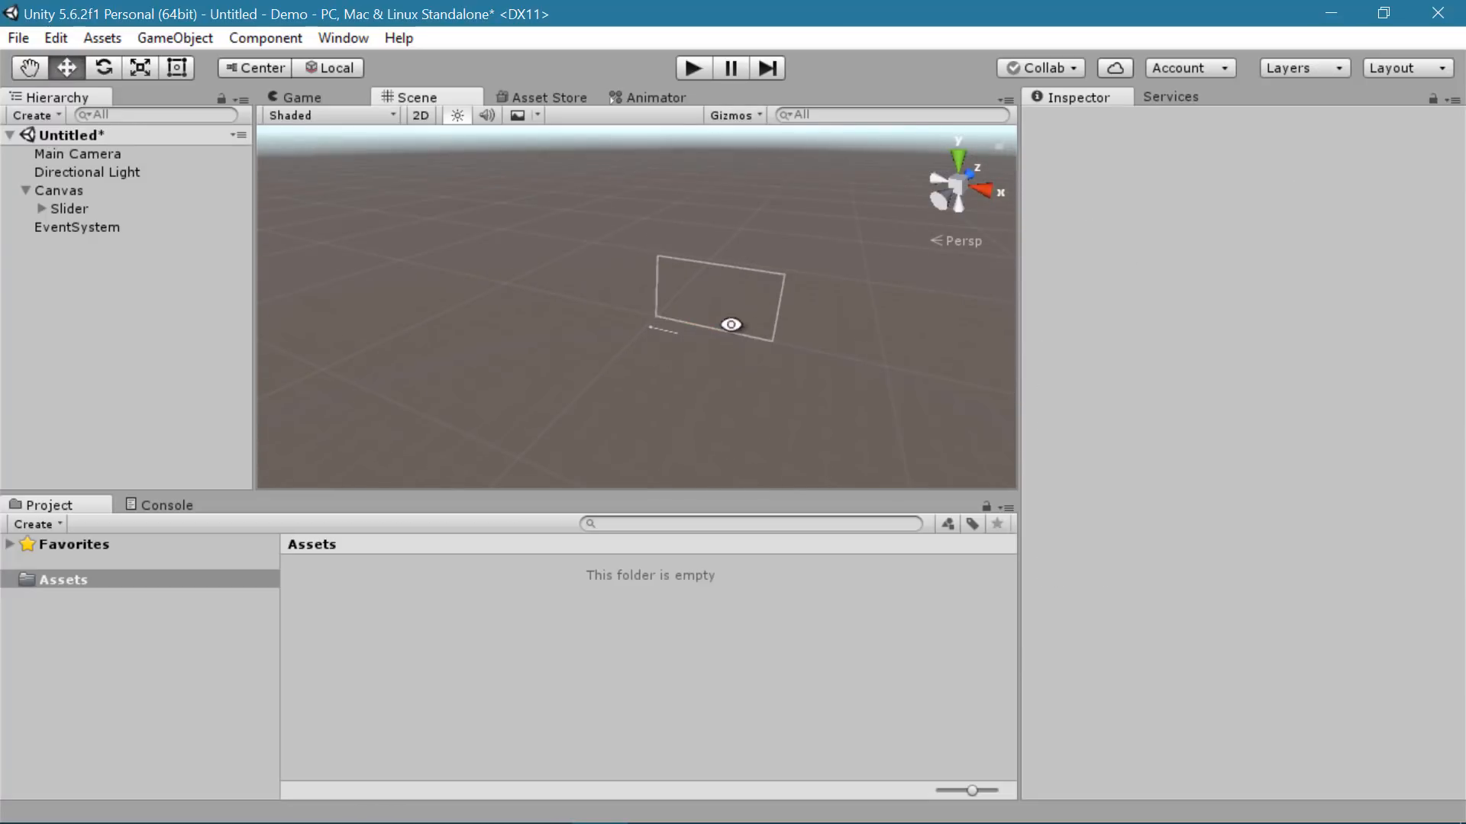
scroll(744, 319, "up", 12)
left_click_drag(839, 341, 858, 301, "alt")
middle_click_drag(858, 301, 774, 361)
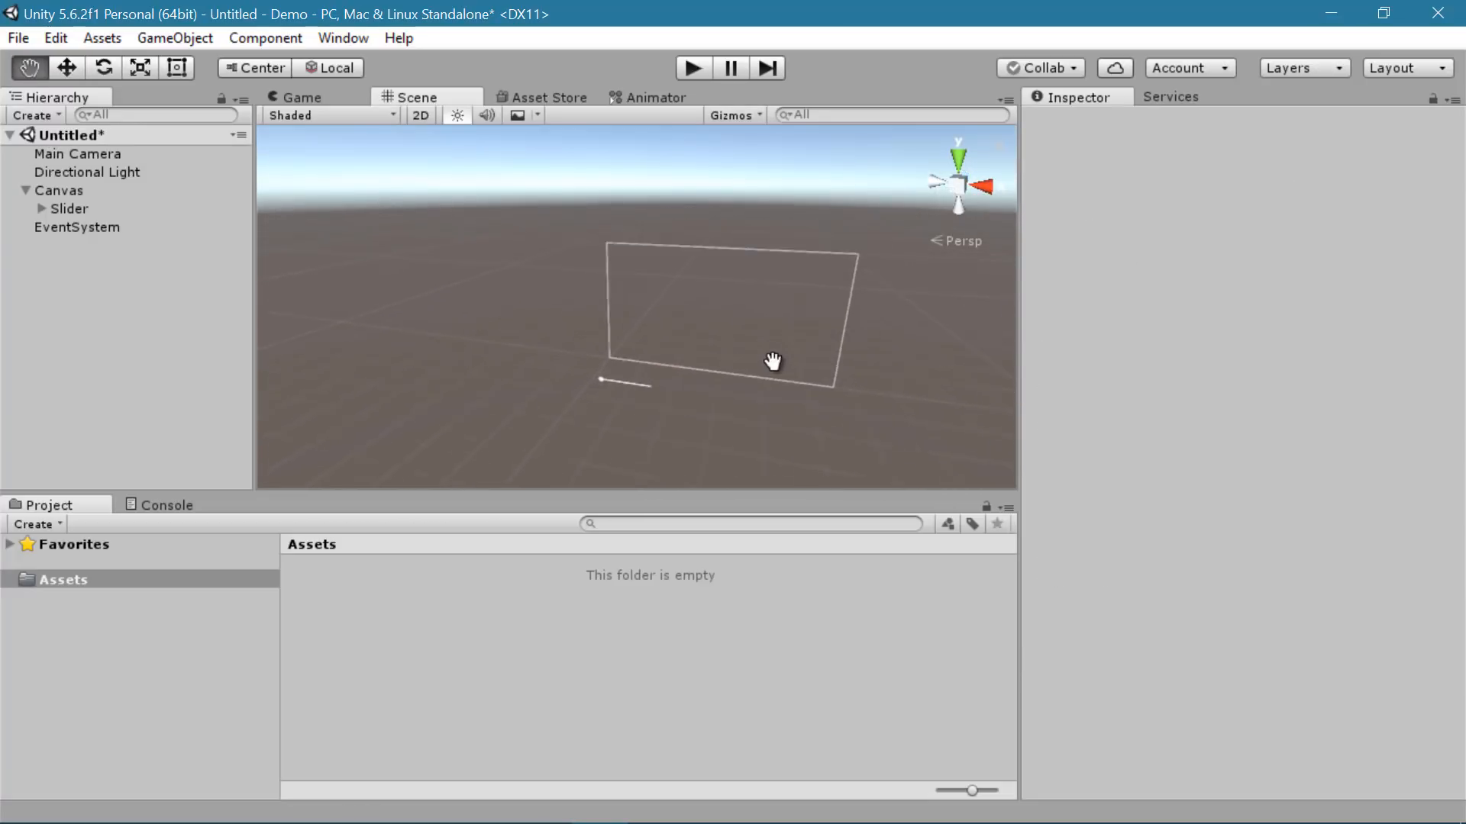
left_click_drag(772, 361, 245, 323, "alt")
- Move the slider inside the canvas to about Pos X -112, Pos Y -72 and show it in the Game view
left_click(76, 209)
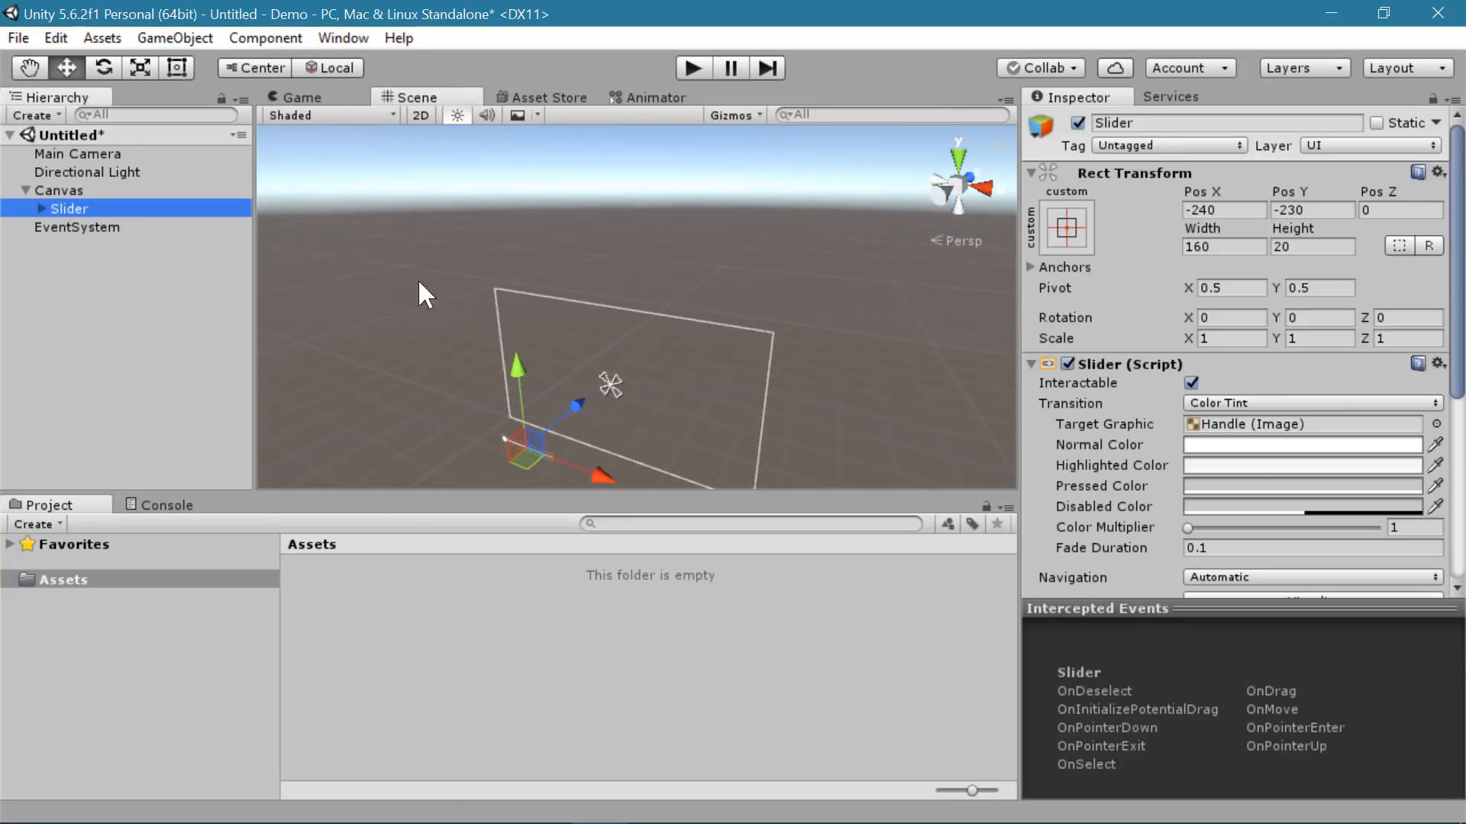
left_click_drag(518, 360, 521, 295)
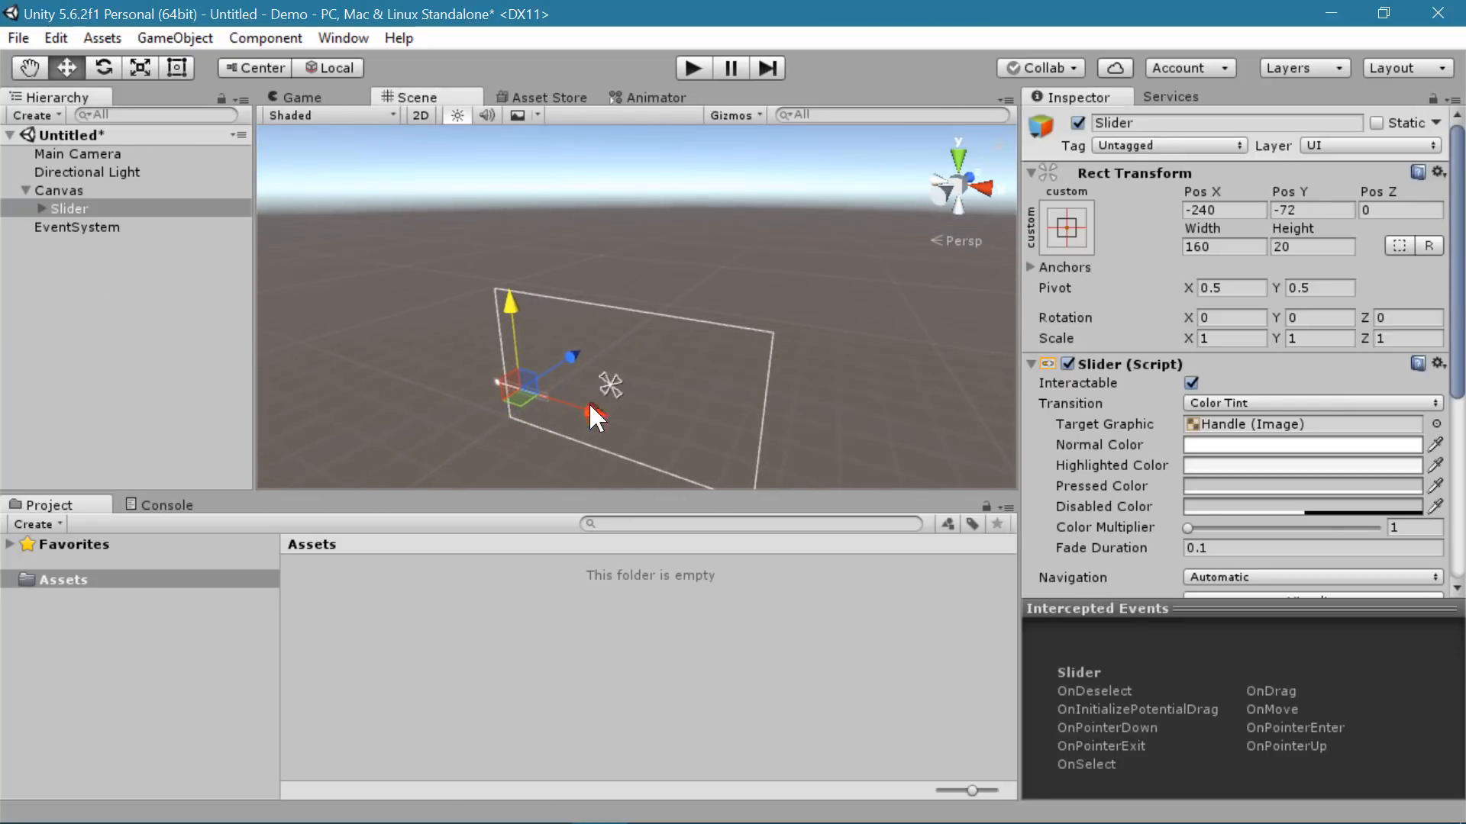
left_click_drag(631, 423, 653, 432)
left_click(302, 97)
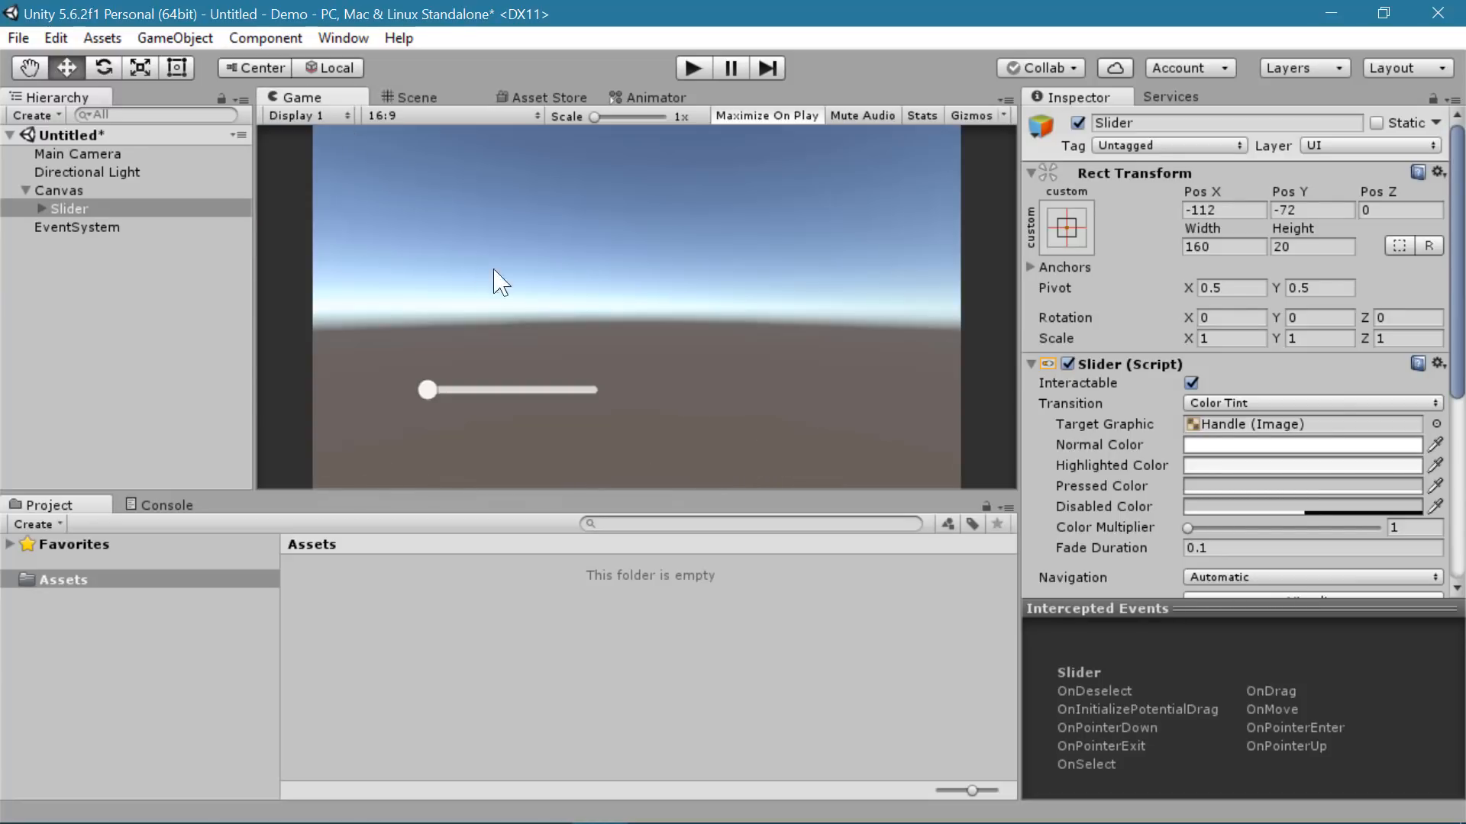
- Run the scene, test the slider by moving its handle to about the middle of the track, and stop playback
left_click(415, 95)
left_click(336, 97)
left_click(692, 69)
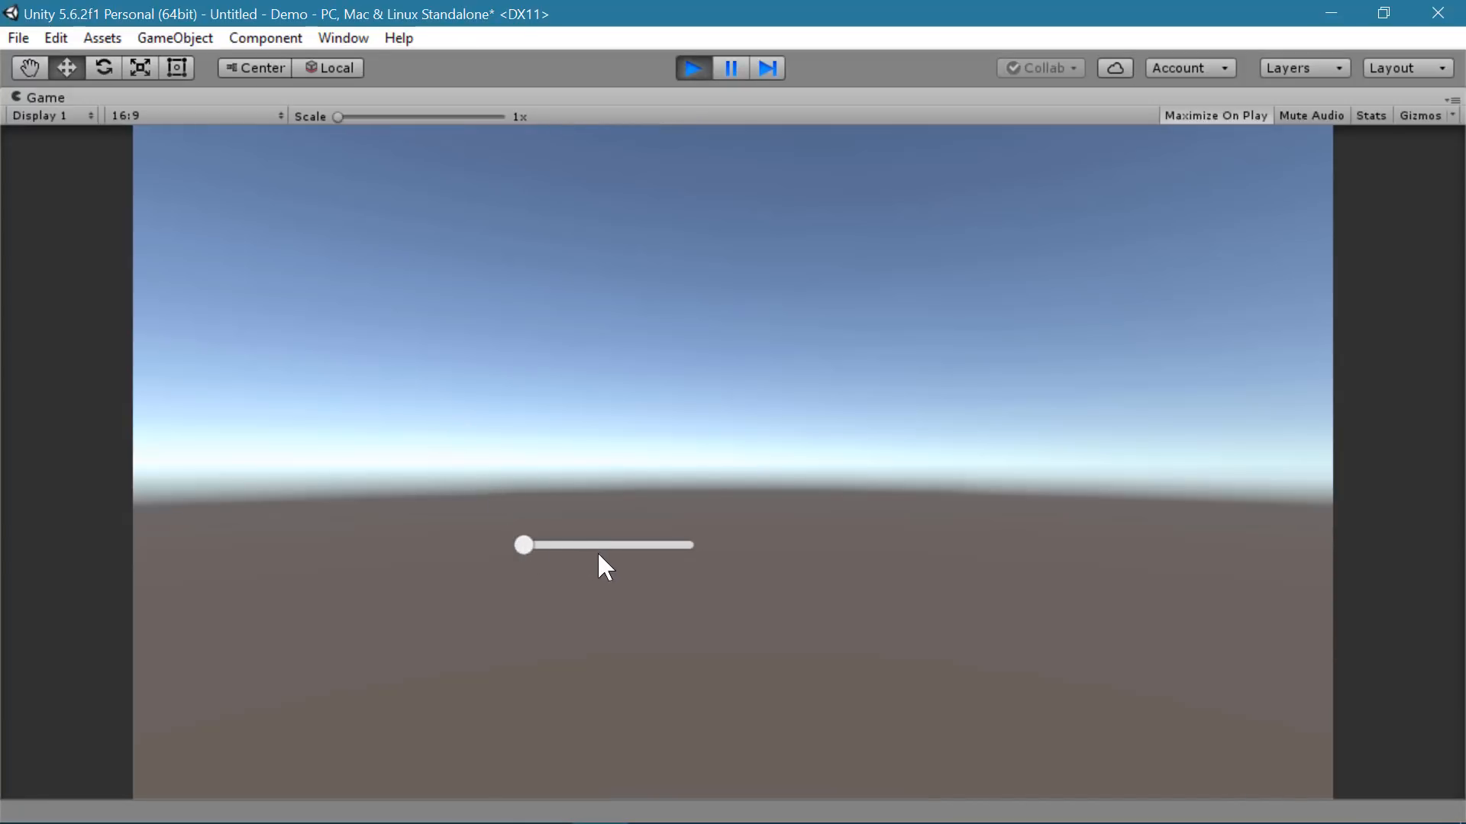
mouse_move(599, 556)
left_mouse_down()
mouse_move(545, 552)
mouse_move(730, 560)
mouse_move(537, 542)
mouse_move(602, 546)
left_mouse_up()
left_click(703, 63)
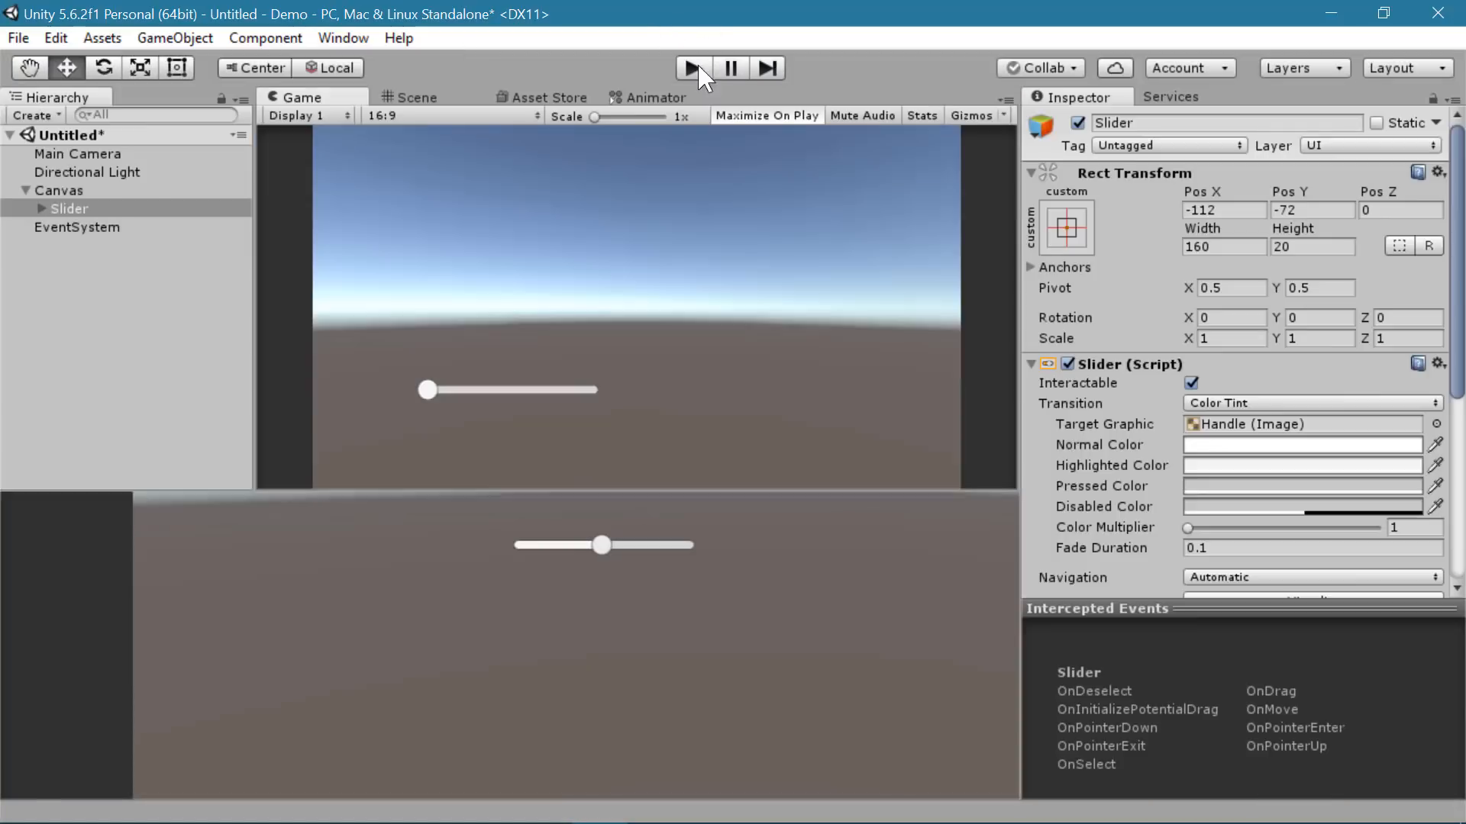
- Set the slider's Value to about 0.39 while viewing it in the Scene view
left_click(429, 95)
scroll(577, 368, "up", 6)
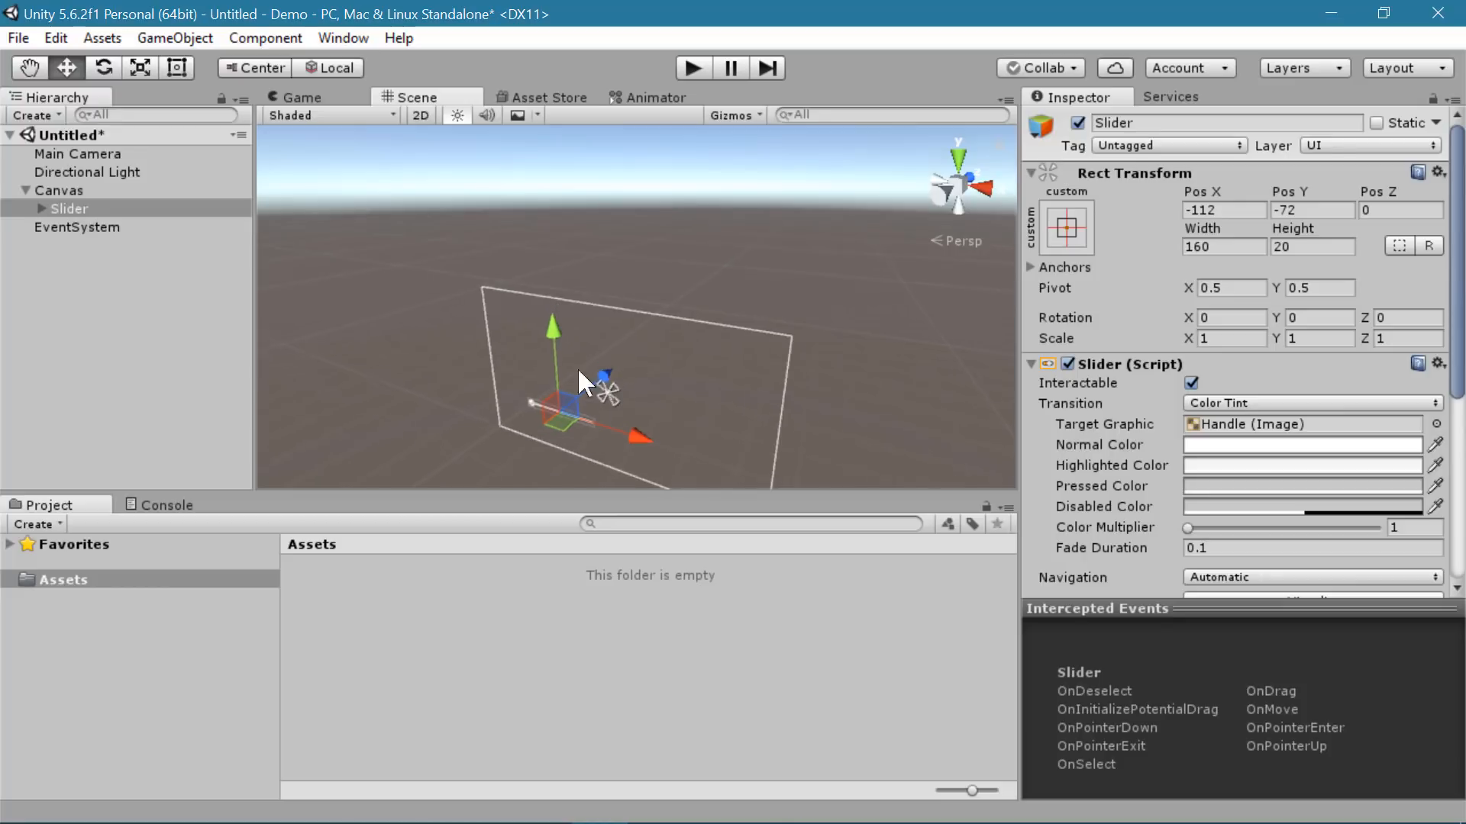
left_click_drag(582, 371, 817, 353, "alt")
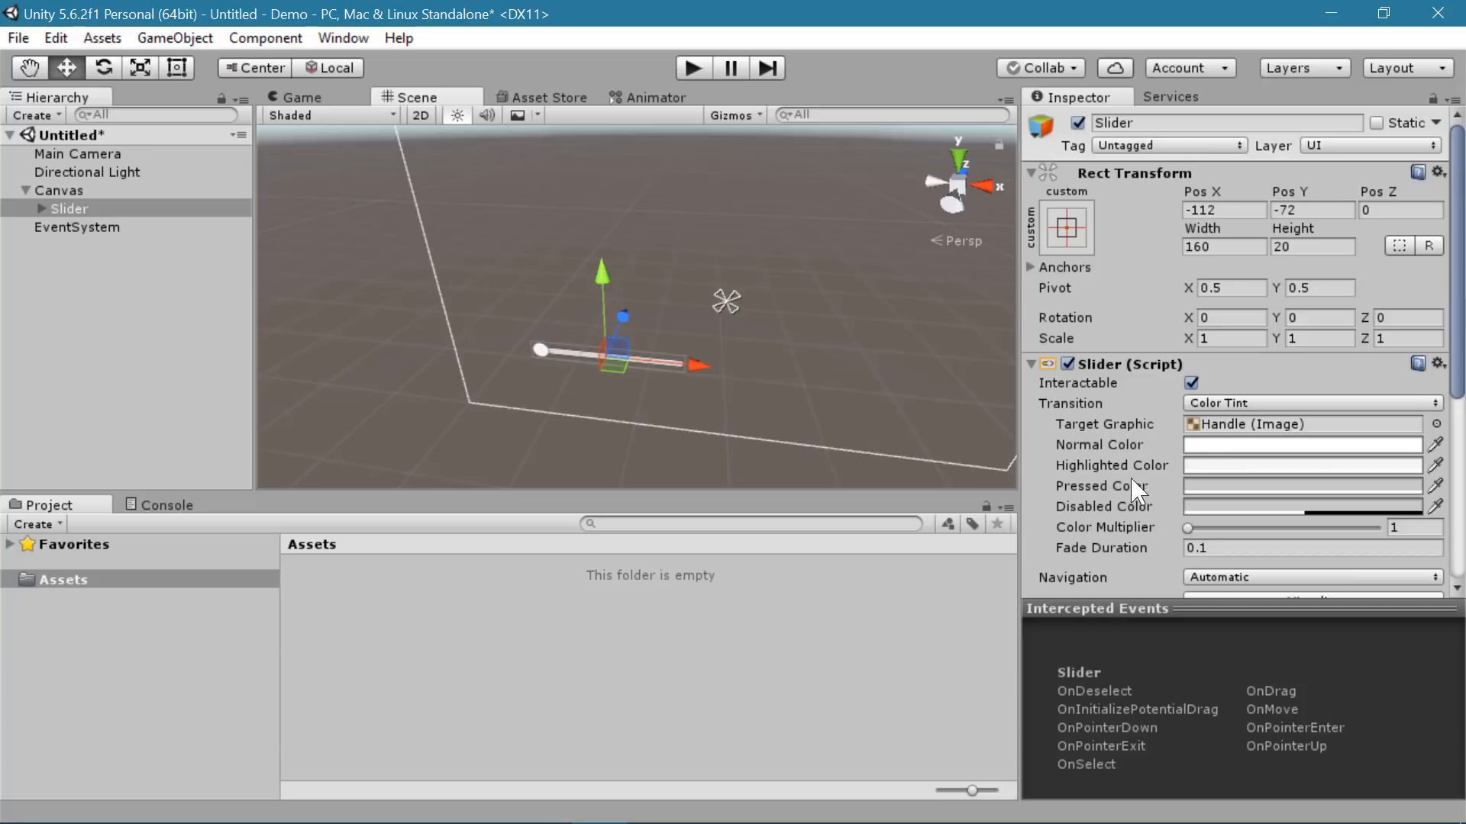
scroll(1137, 489, "down", 5)
left_click_drag(1187, 488, 1260, 489)
scroll(603, 347, "up", 5)
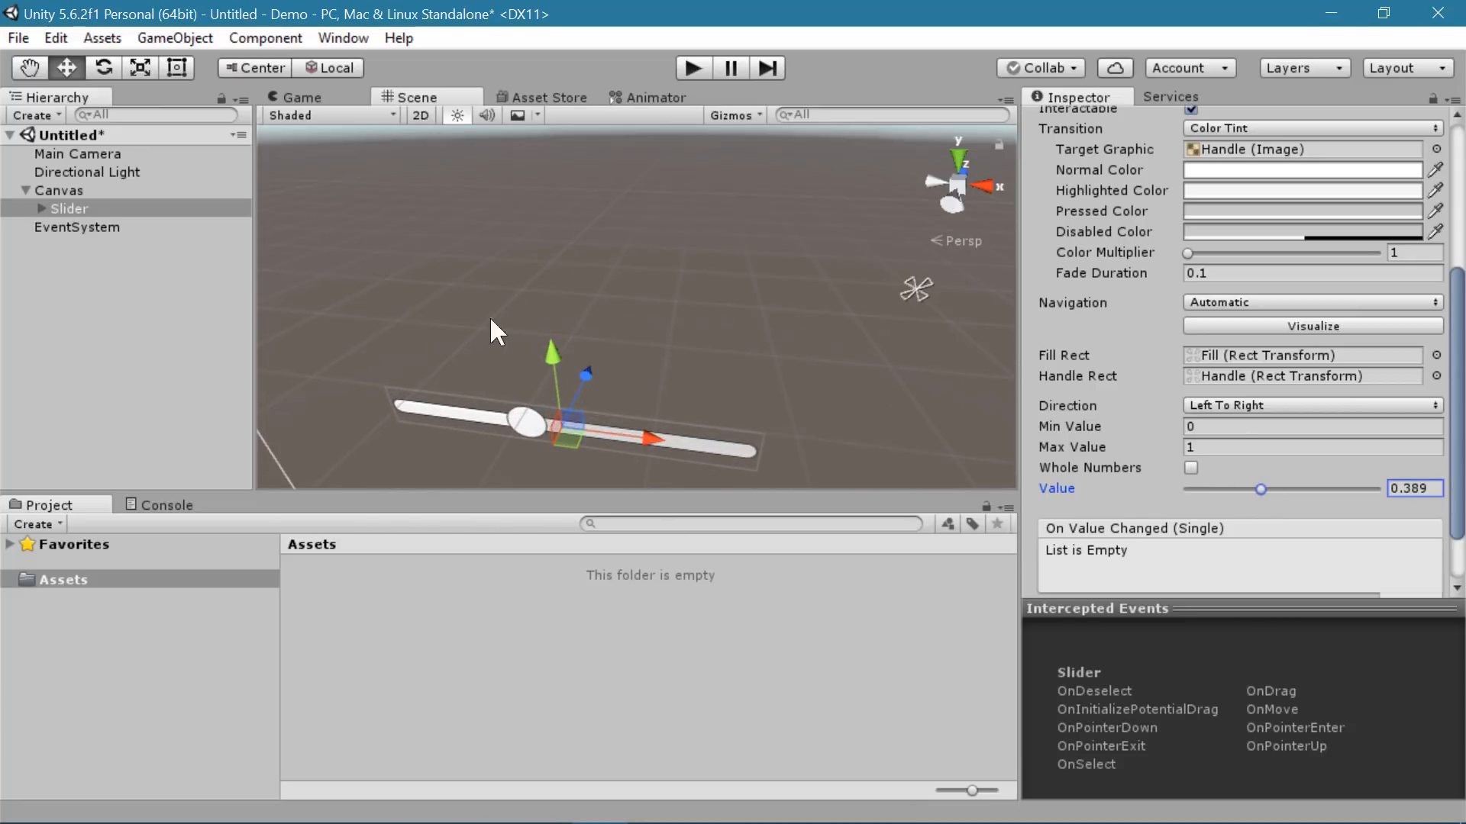
- Deactivate the Handle object inside the slider's Handle Slide Area and check the bar in the Game view
left_click(42, 208)
left_click(58, 263)
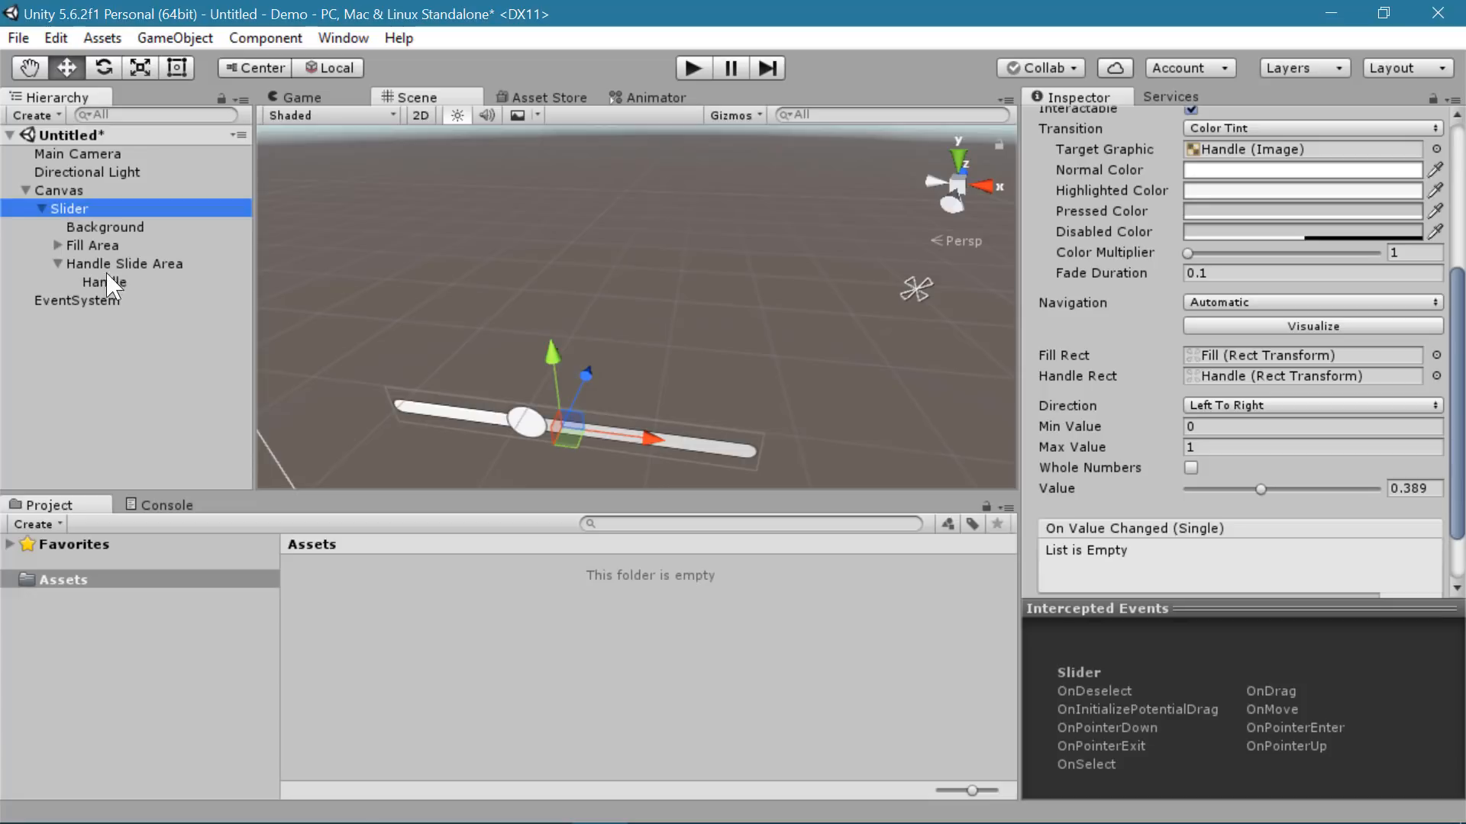
left_click(104, 283)
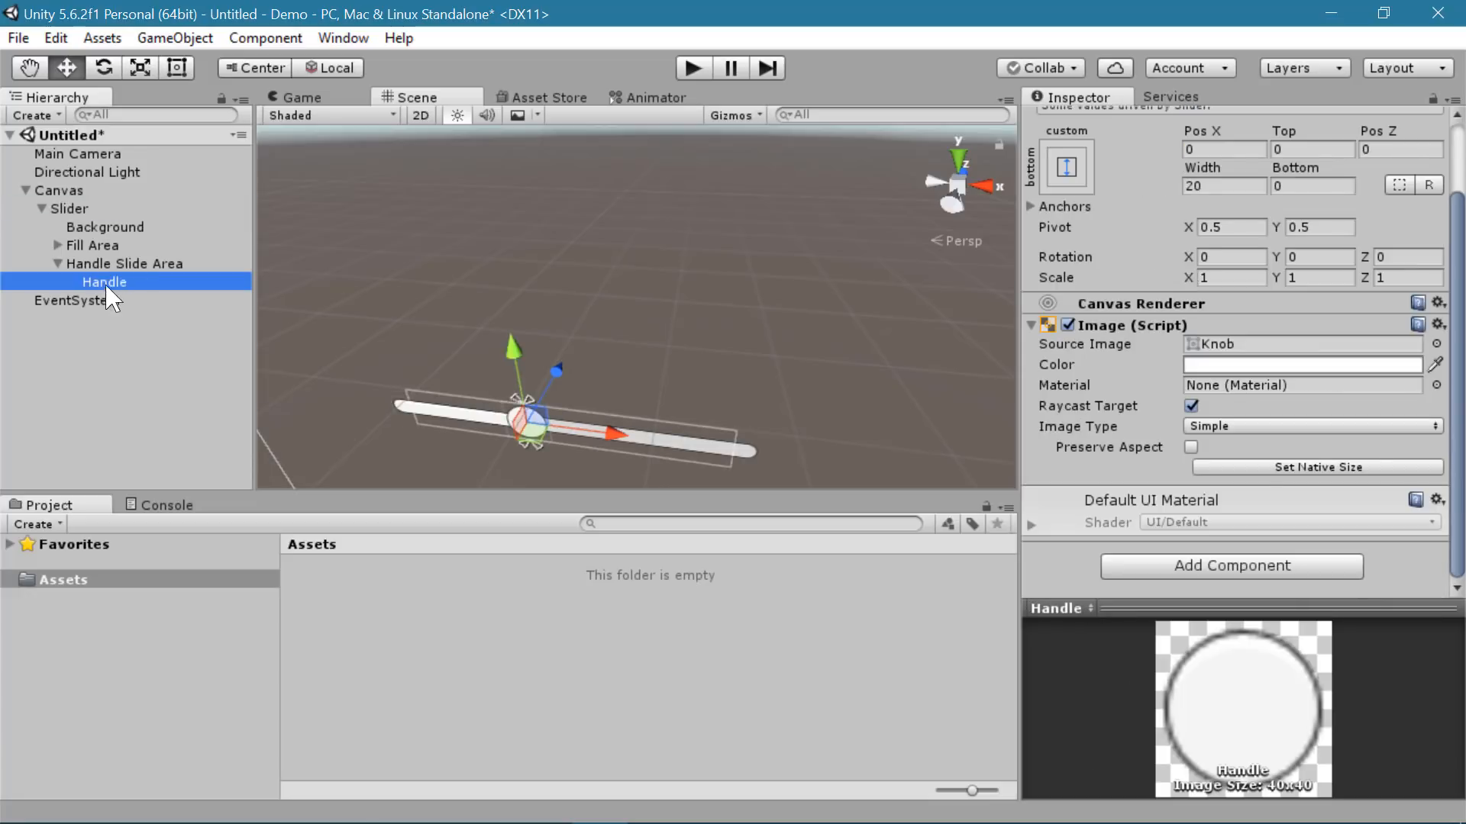
scroll(1067, 246, "up", 3)
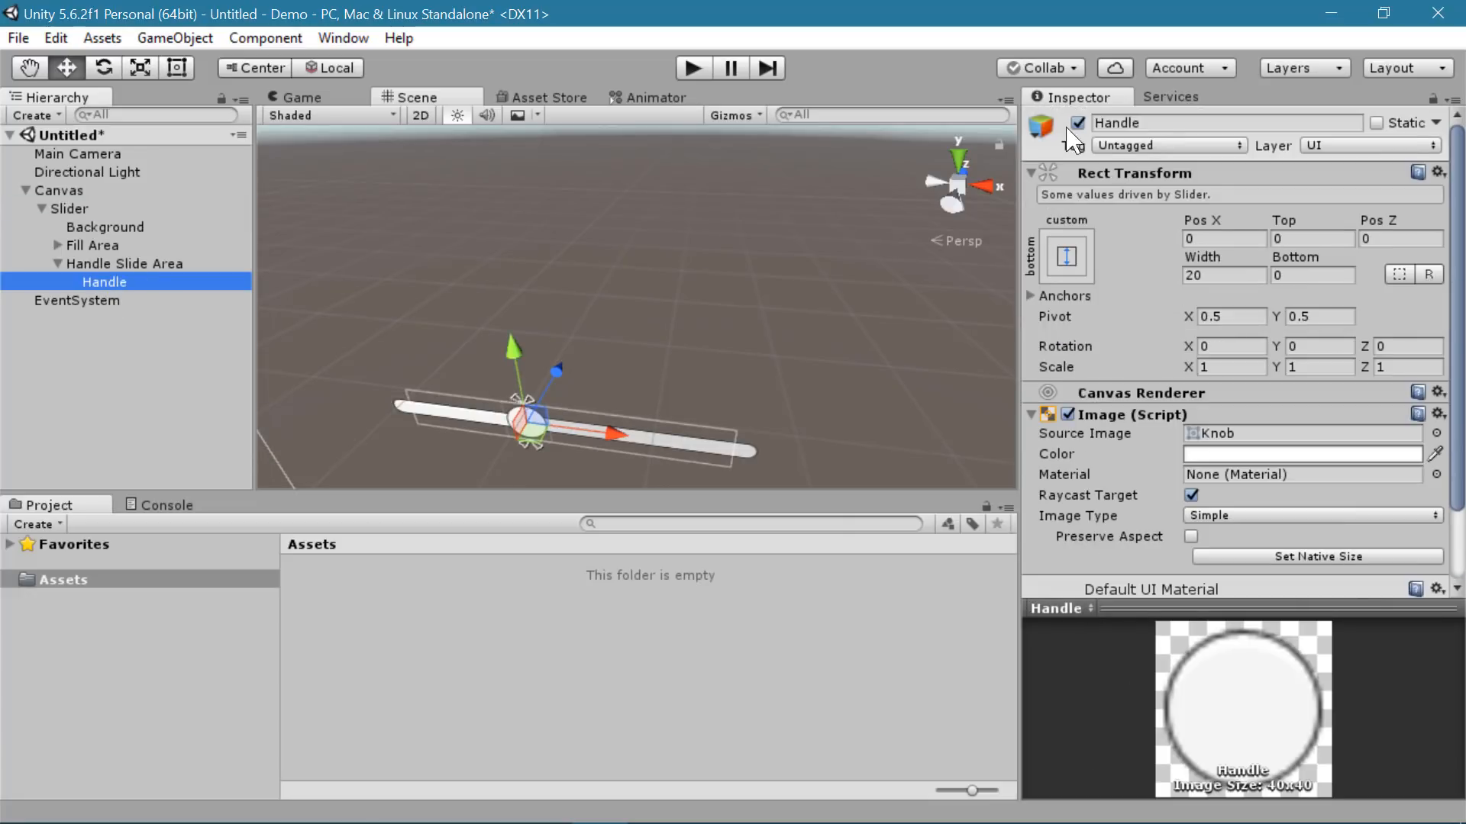
left_click(1078, 123)
scroll(709, 263, "up", 3)
middle_click_drag(708, 264, 760, 181)
left_click(302, 98)
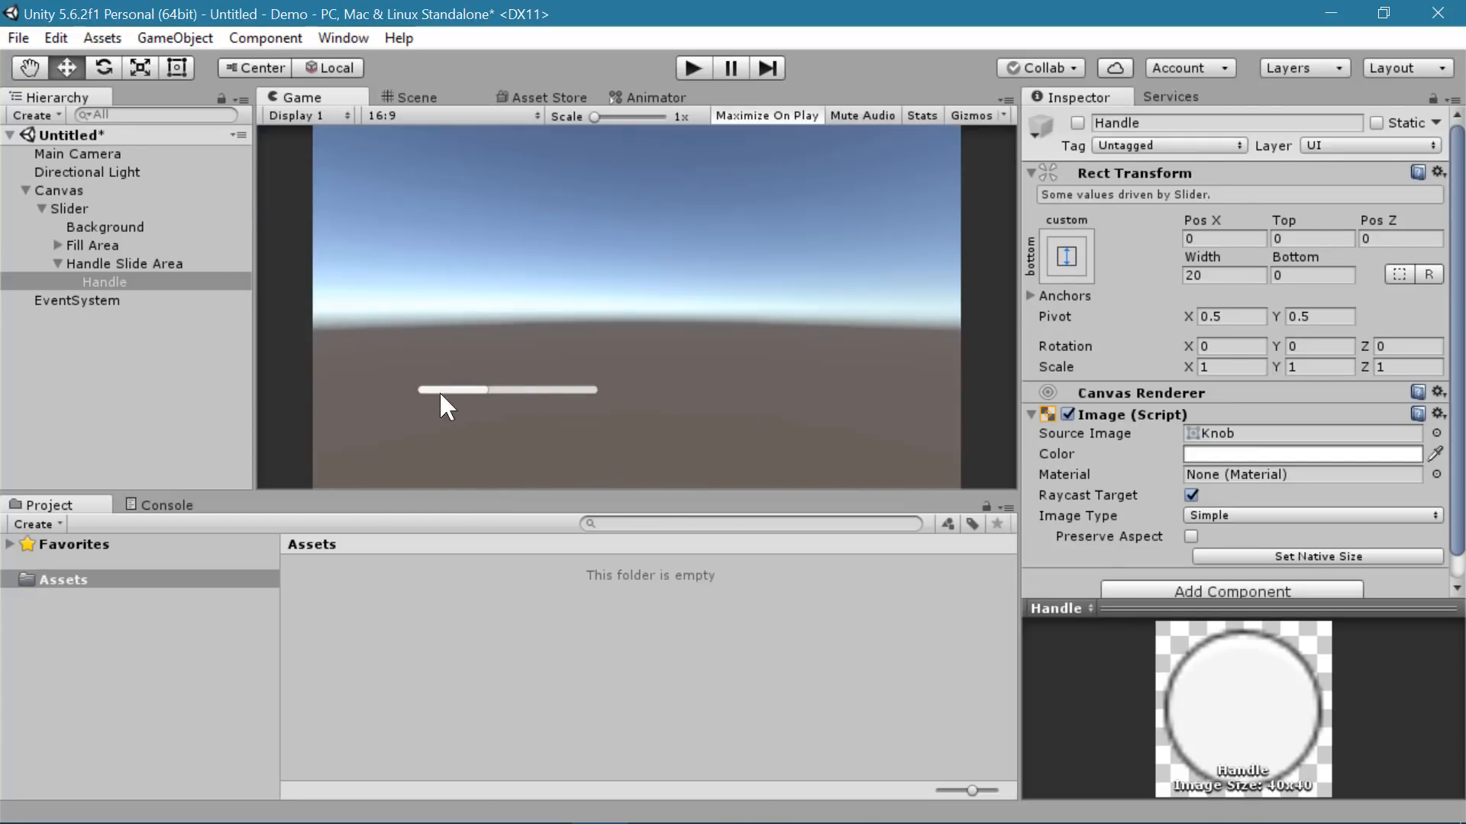
- Change the image color of the slider's Background to a muted red, about hex AC7575
left_click(125, 229)
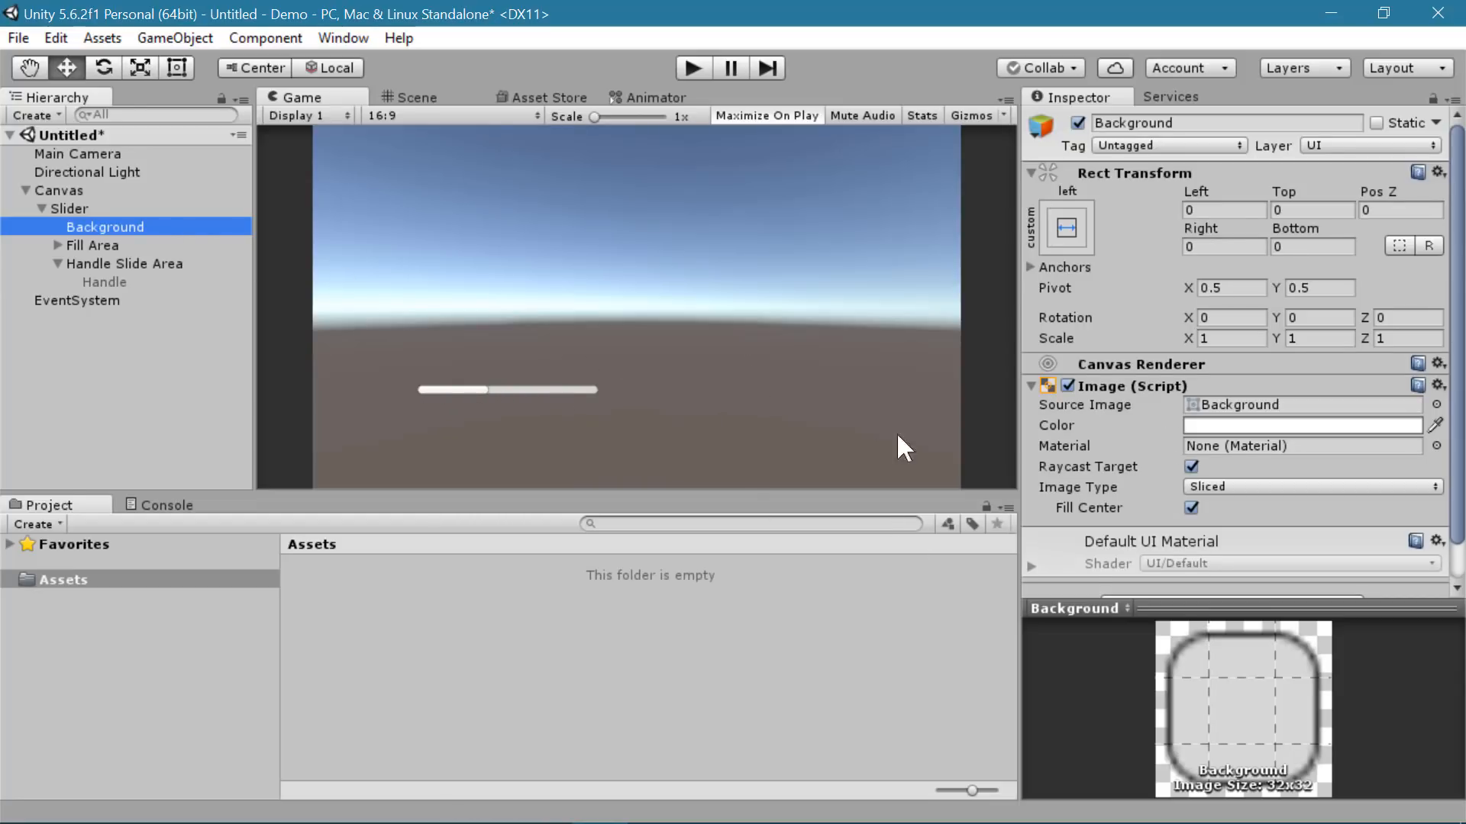
left_click(1256, 425)
left_click(811, 381)
left_click_drag(809, 382, 811, 390)
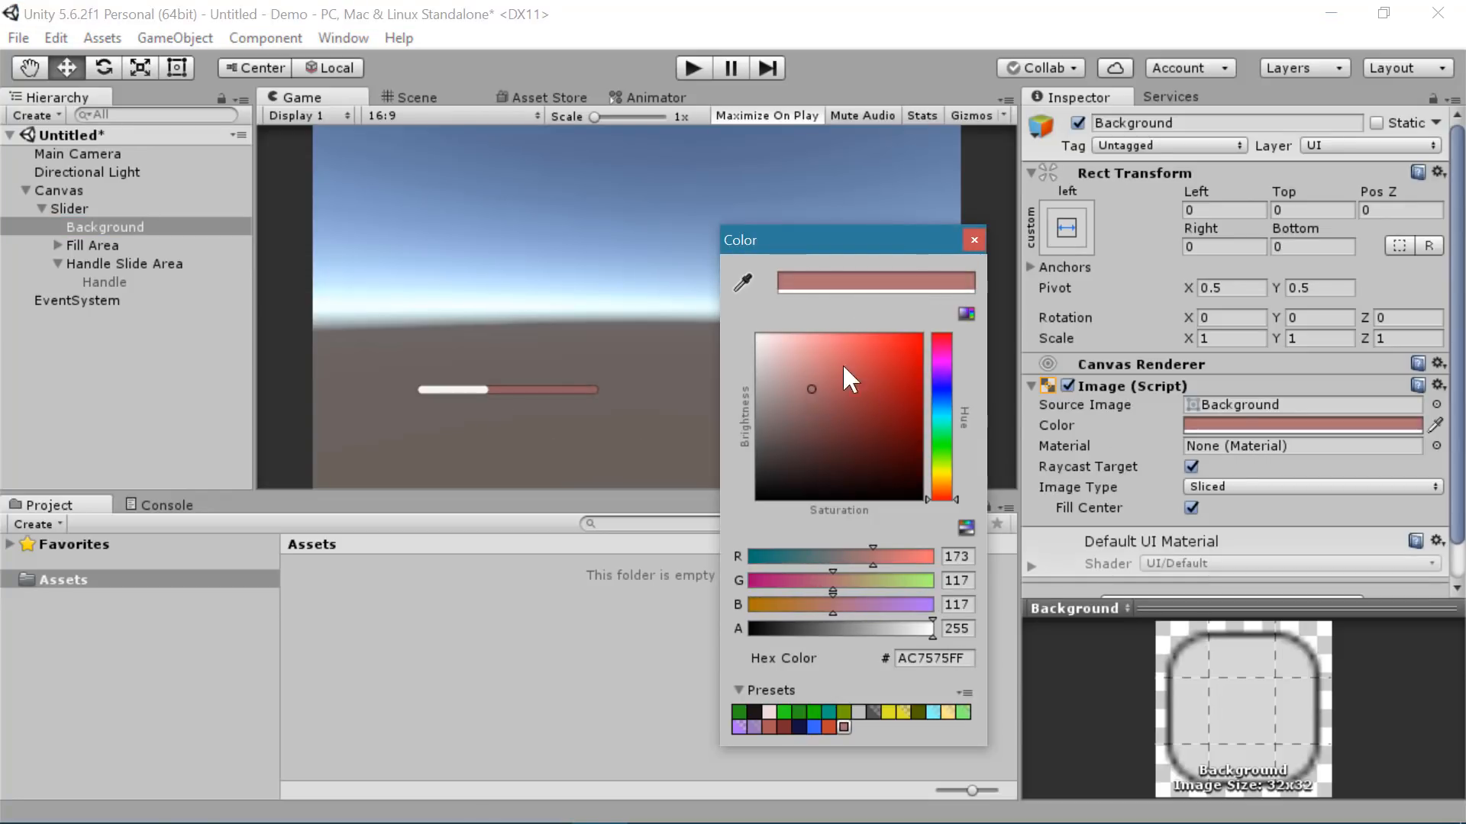
left_click(654, 161)
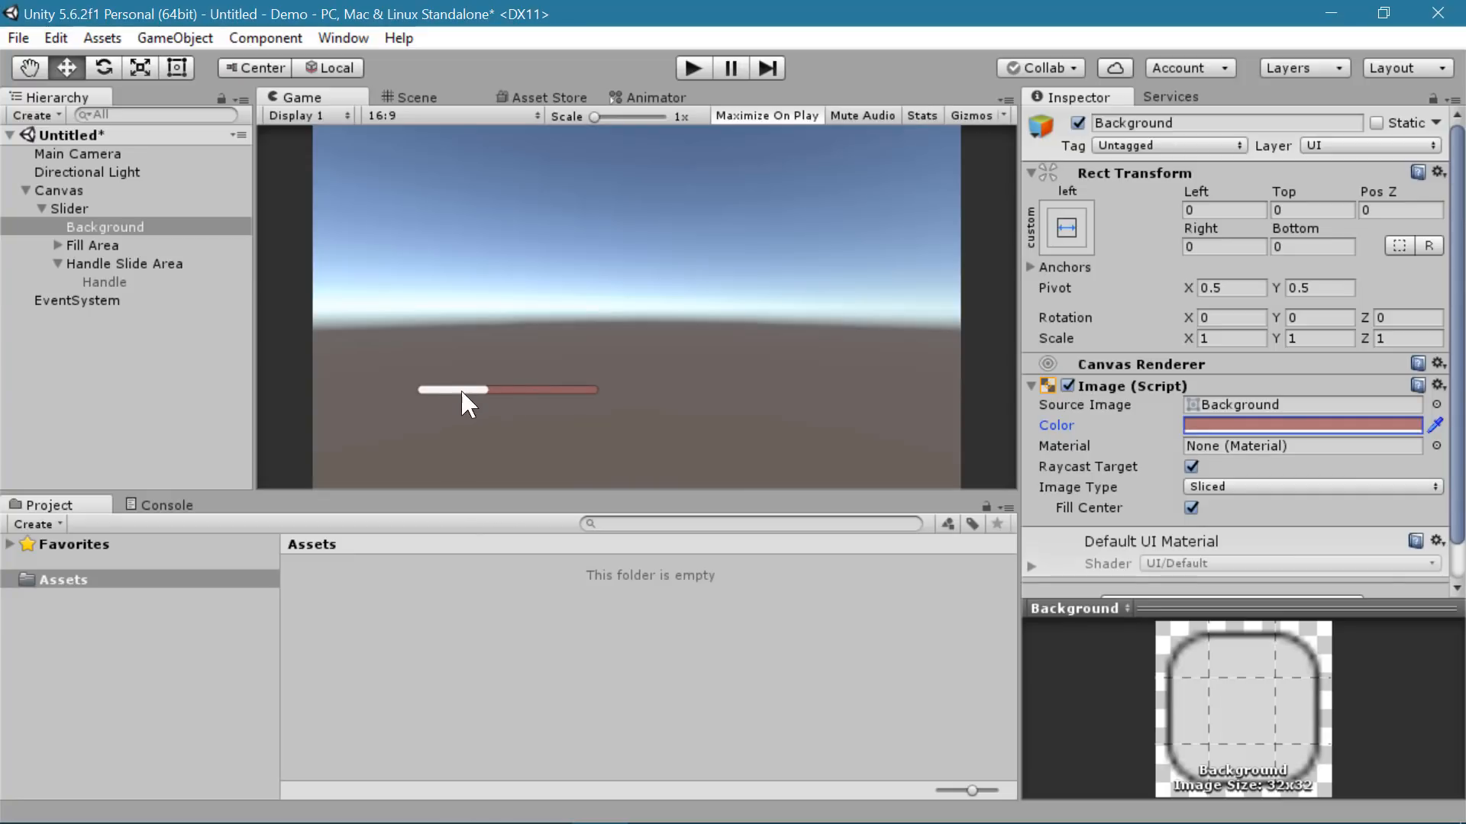
- Change the image color of the Fill object inside the slider's Fill Area to bright green
left_click(72, 245)
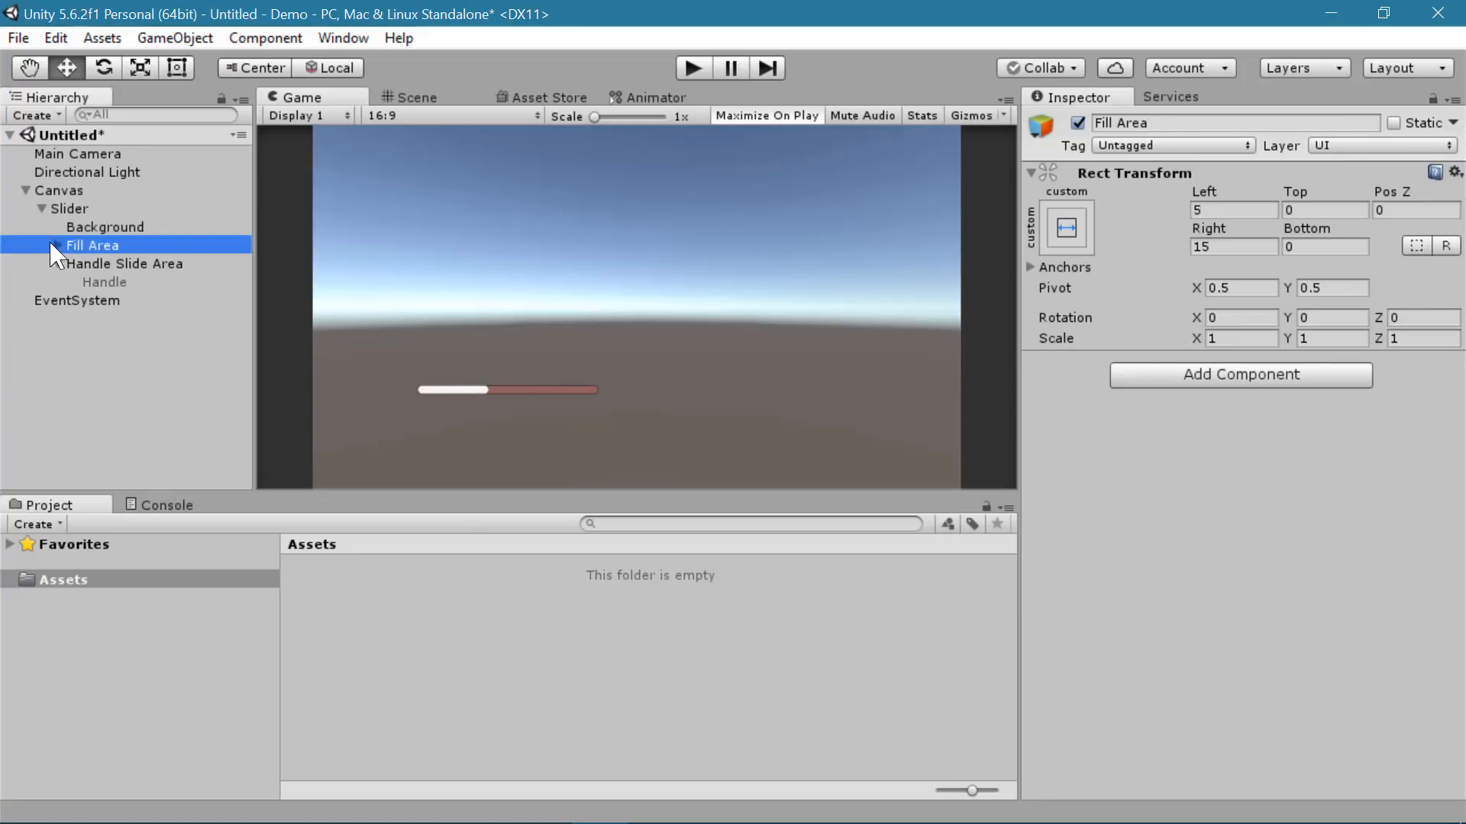
left_click(60, 245)
left_click(124, 263)
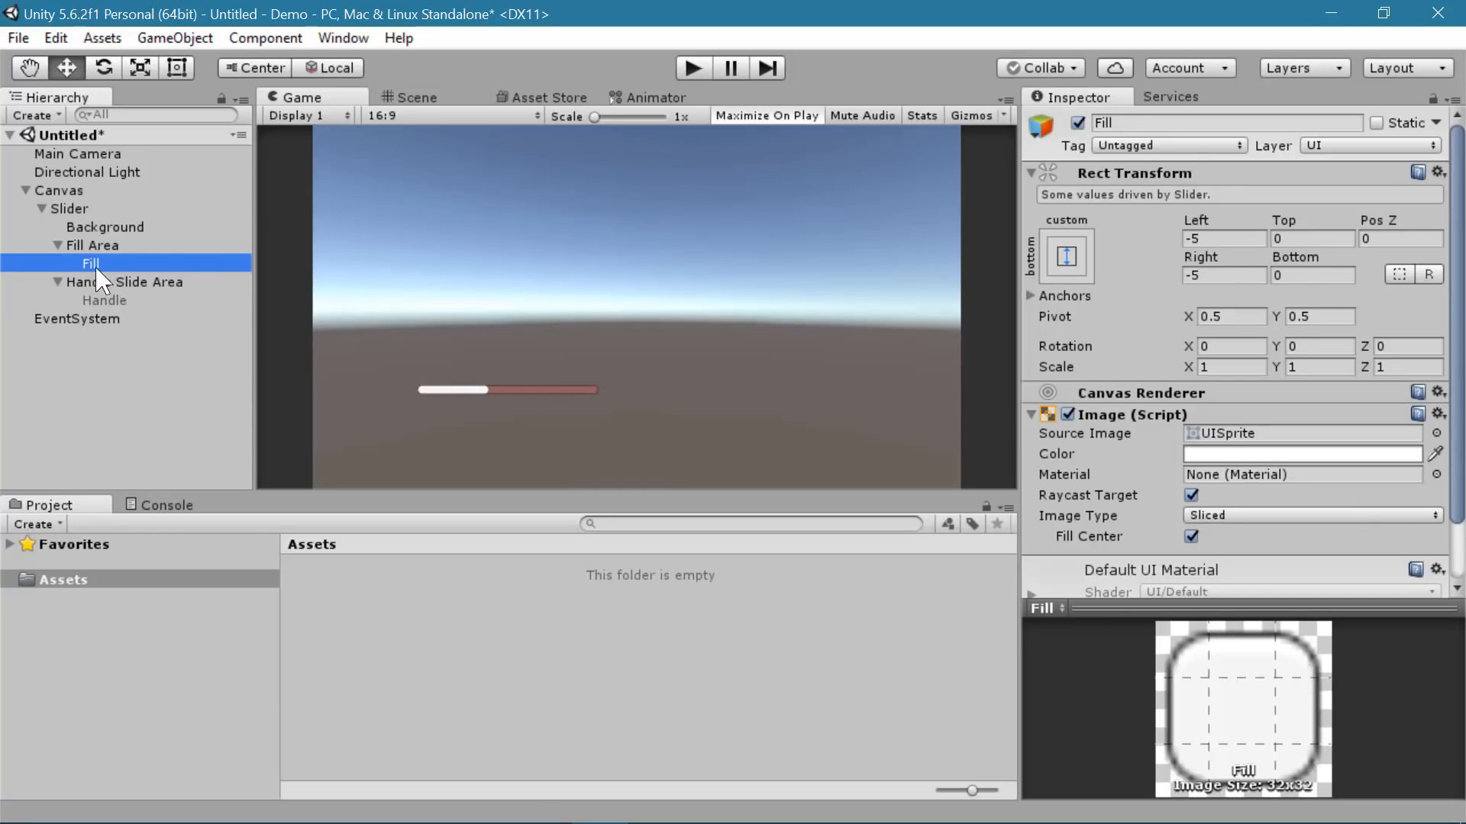
left_click(1211, 454)
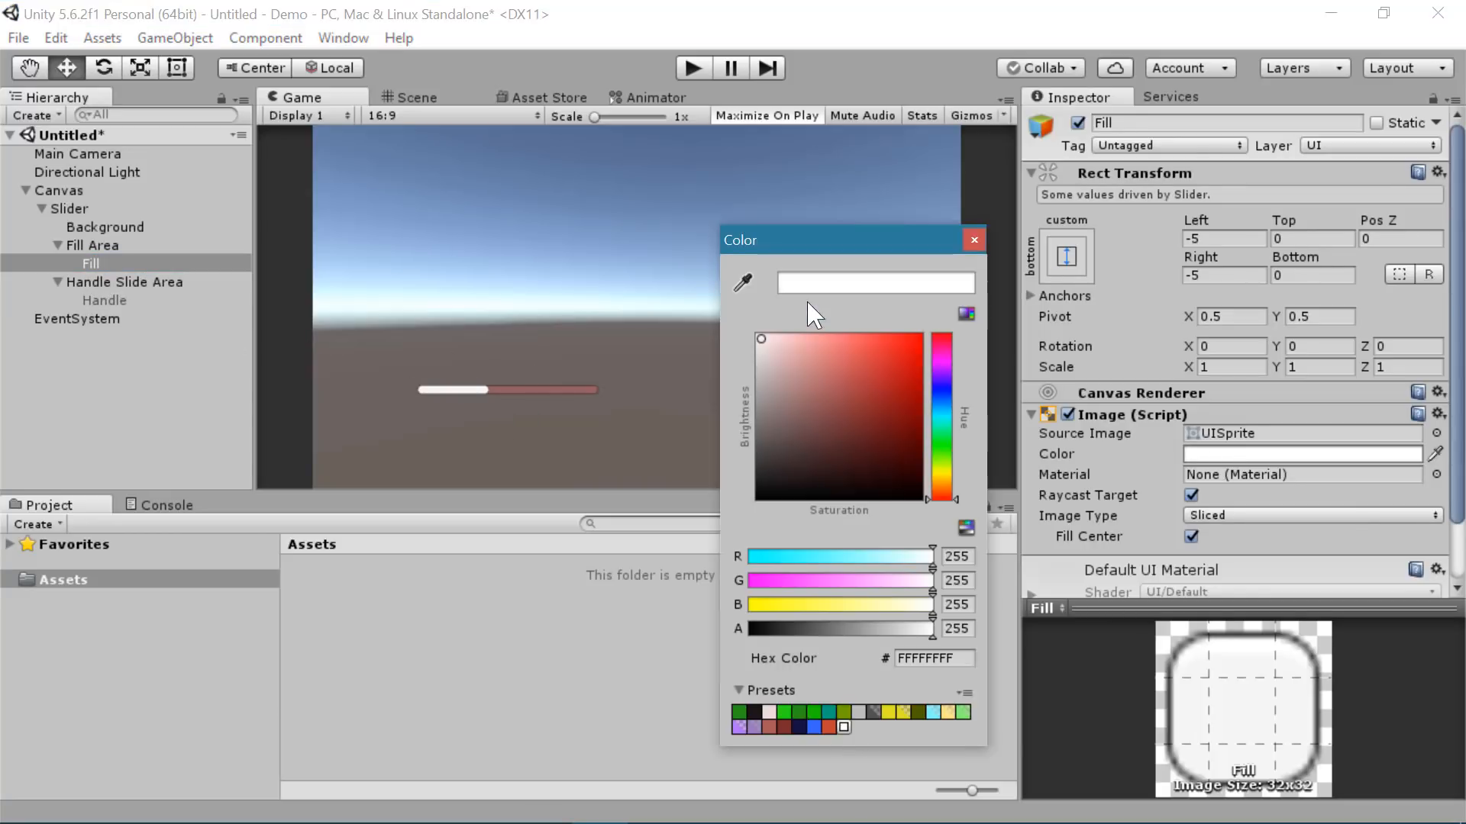
left_click(949, 442)
left_click_drag(863, 383, 913, 345)
left_click(974, 241)
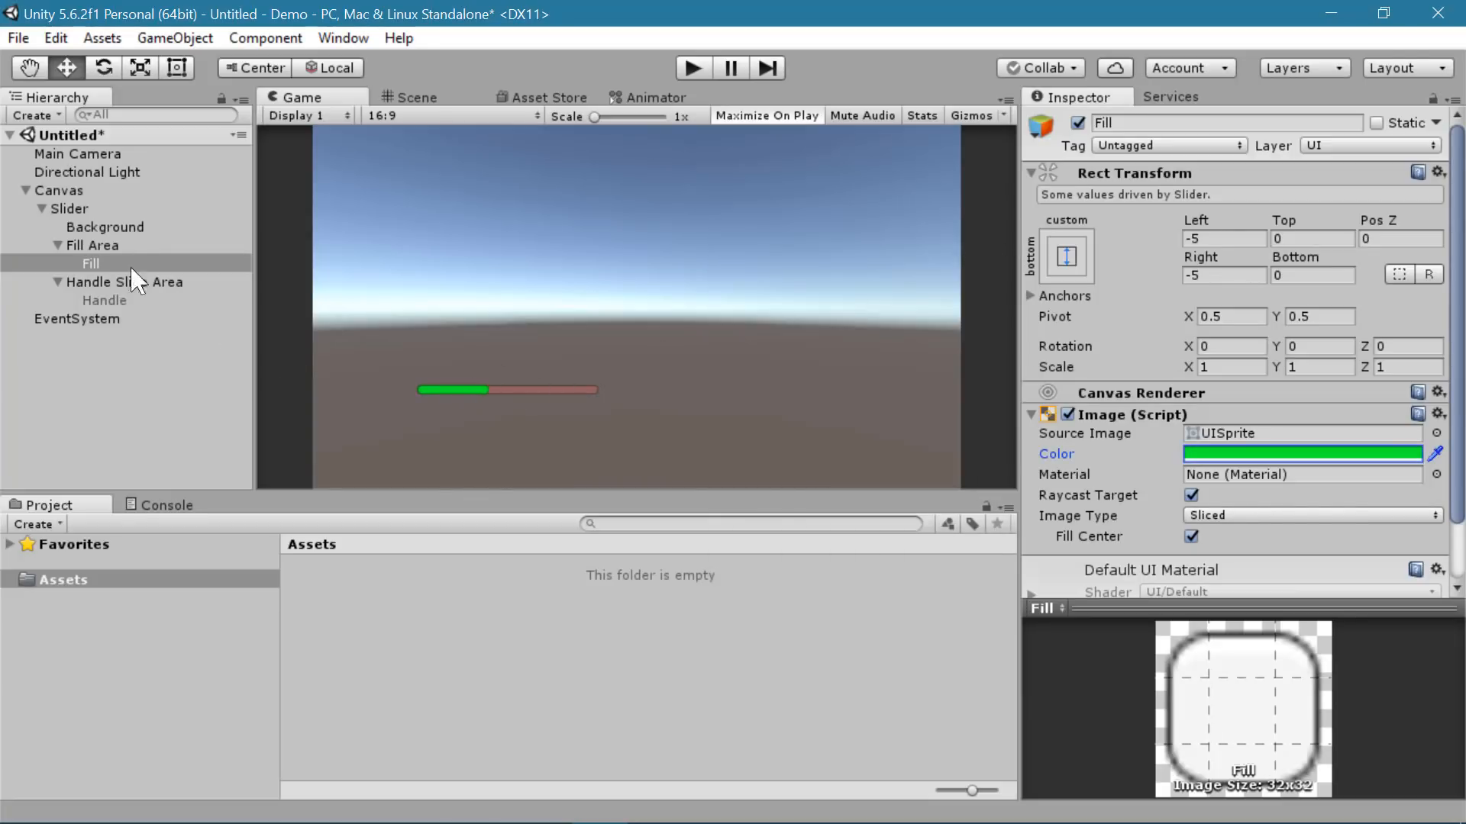
- Test the slider's bar with Value at 0, and leave Value set to 1
left_click(93, 209)
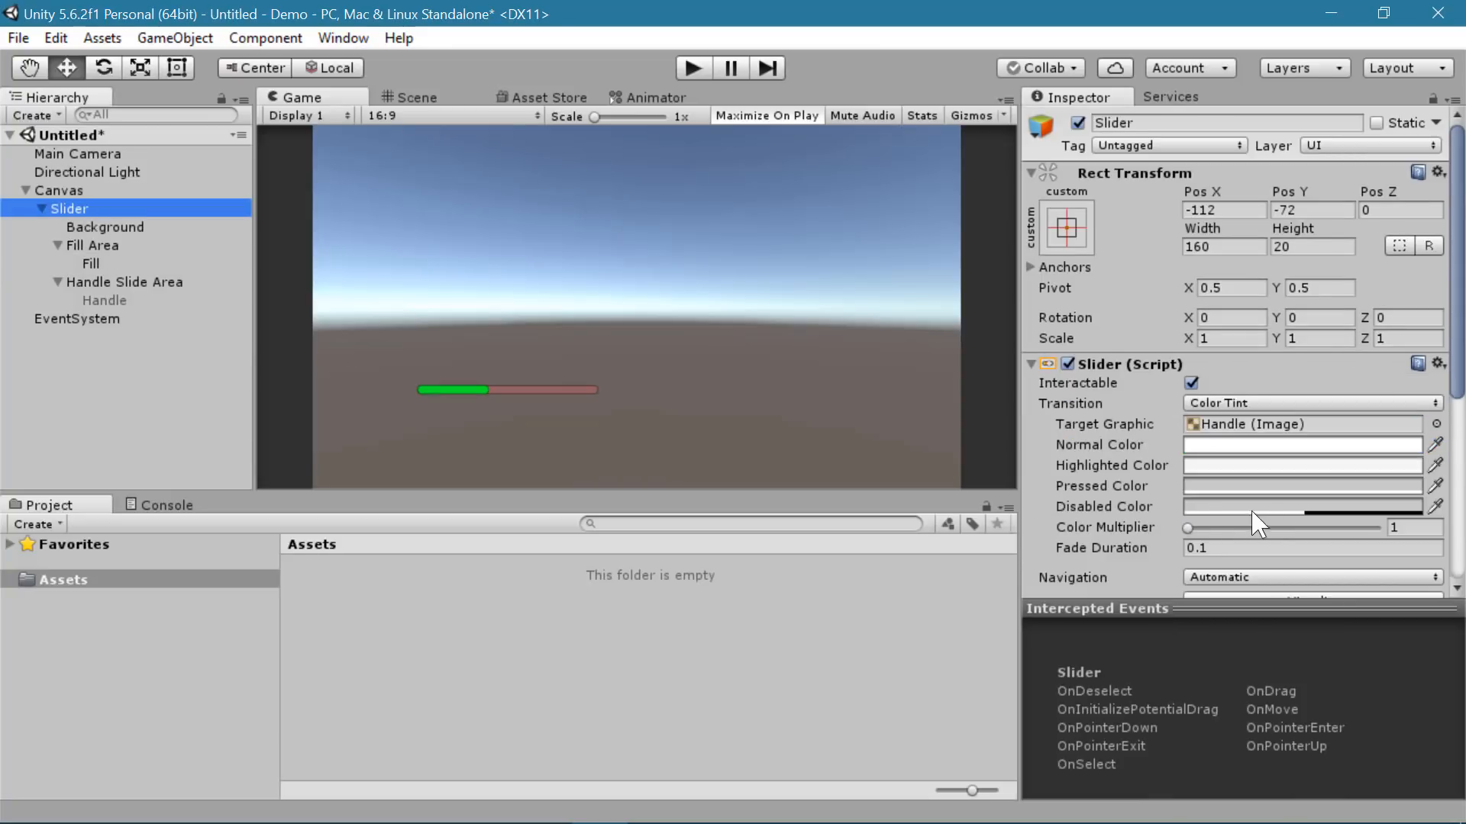
scroll(1258, 523, "down", 5)
left_click_drag(1261, 420, 1188, 420)
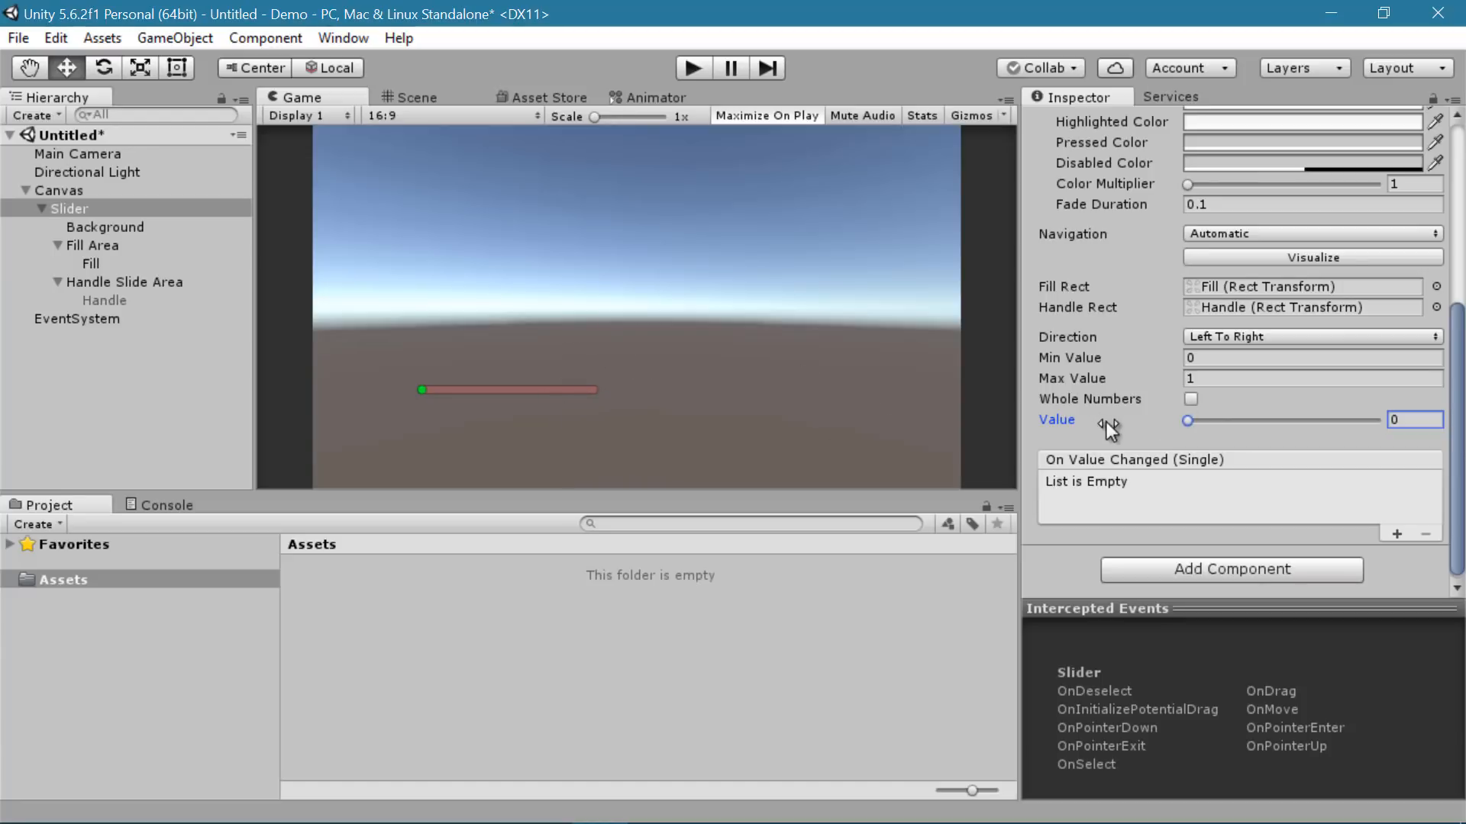
left_click_drag(1189, 432, 1439, 472)
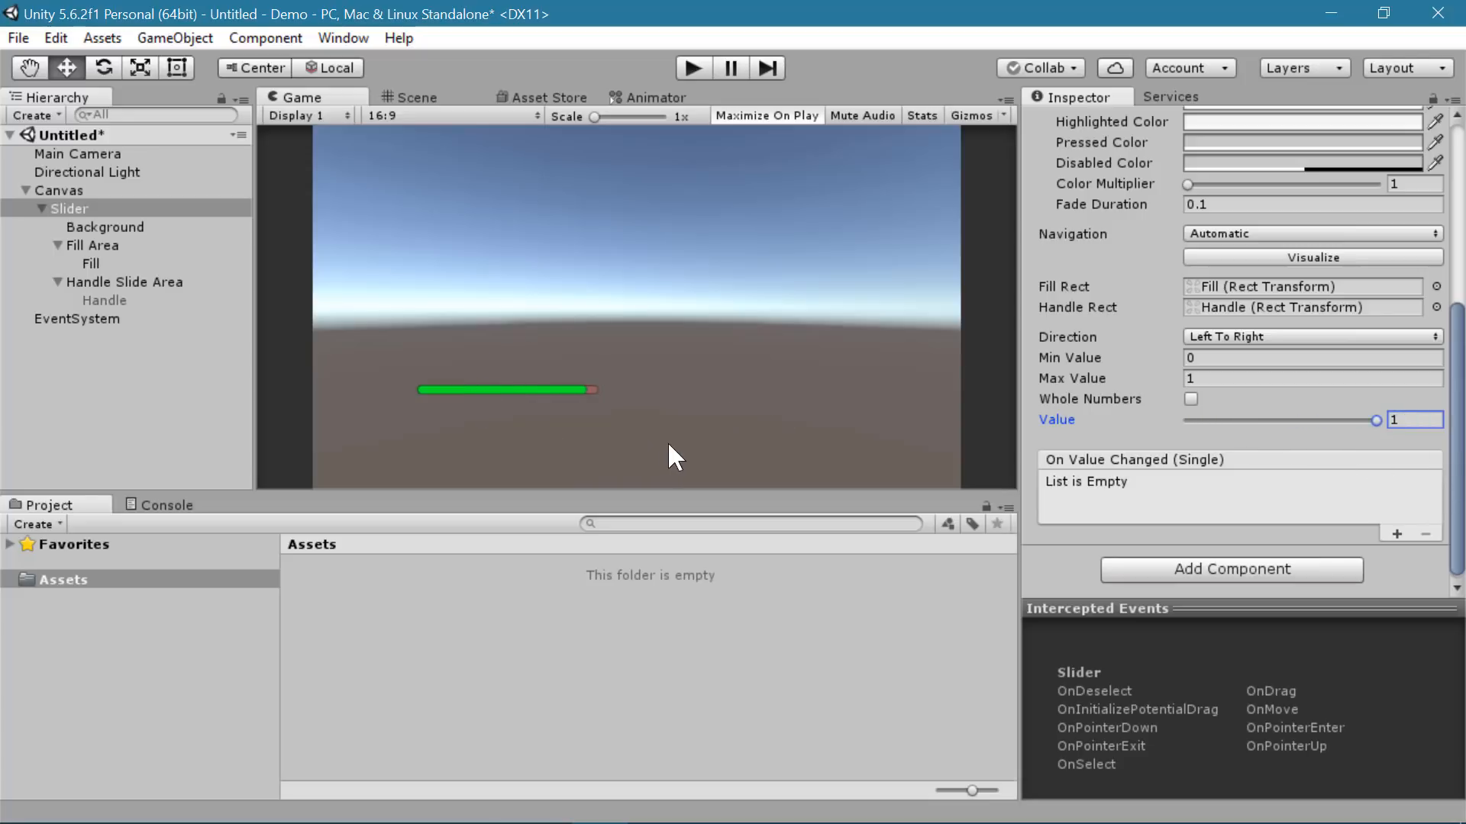
scroll(1125, 433, "up", 2)
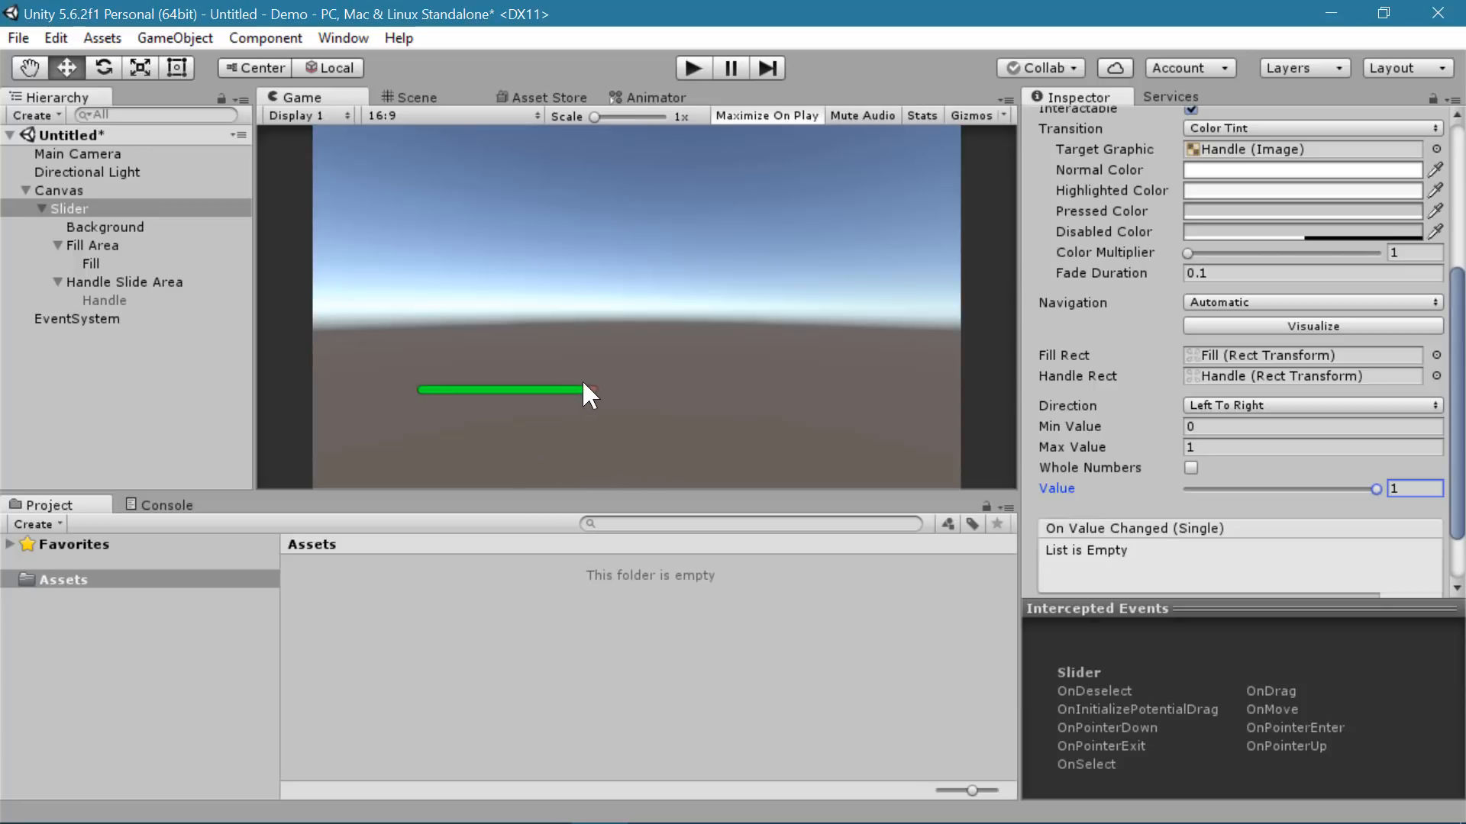
scroll(1157, 321, "up", 5)
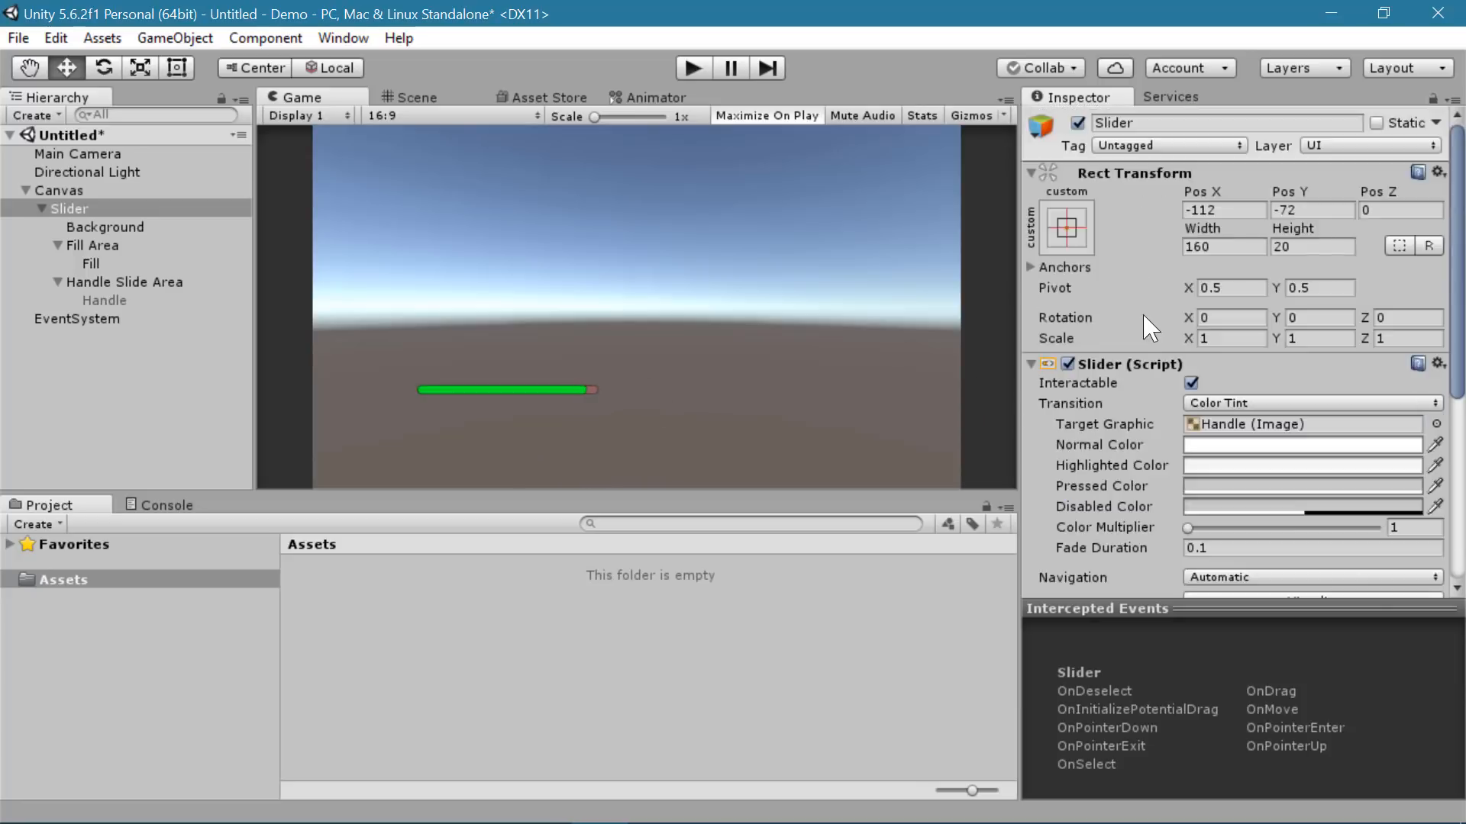
- Set the Right offset of the slider's Fill Area to 5 so the fill spans the whole bar
left_click(91, 263)
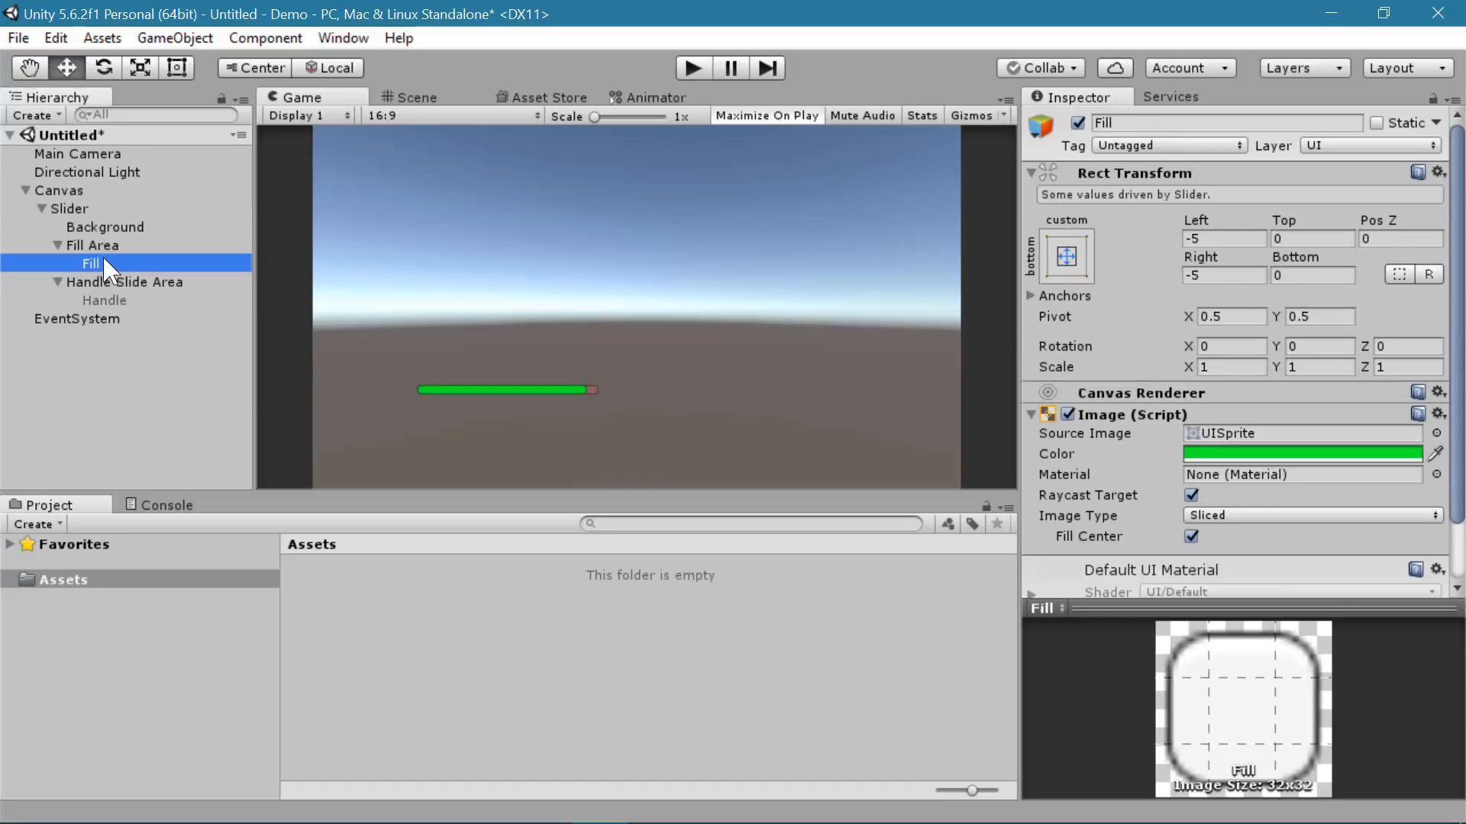
left_click(108, 245)
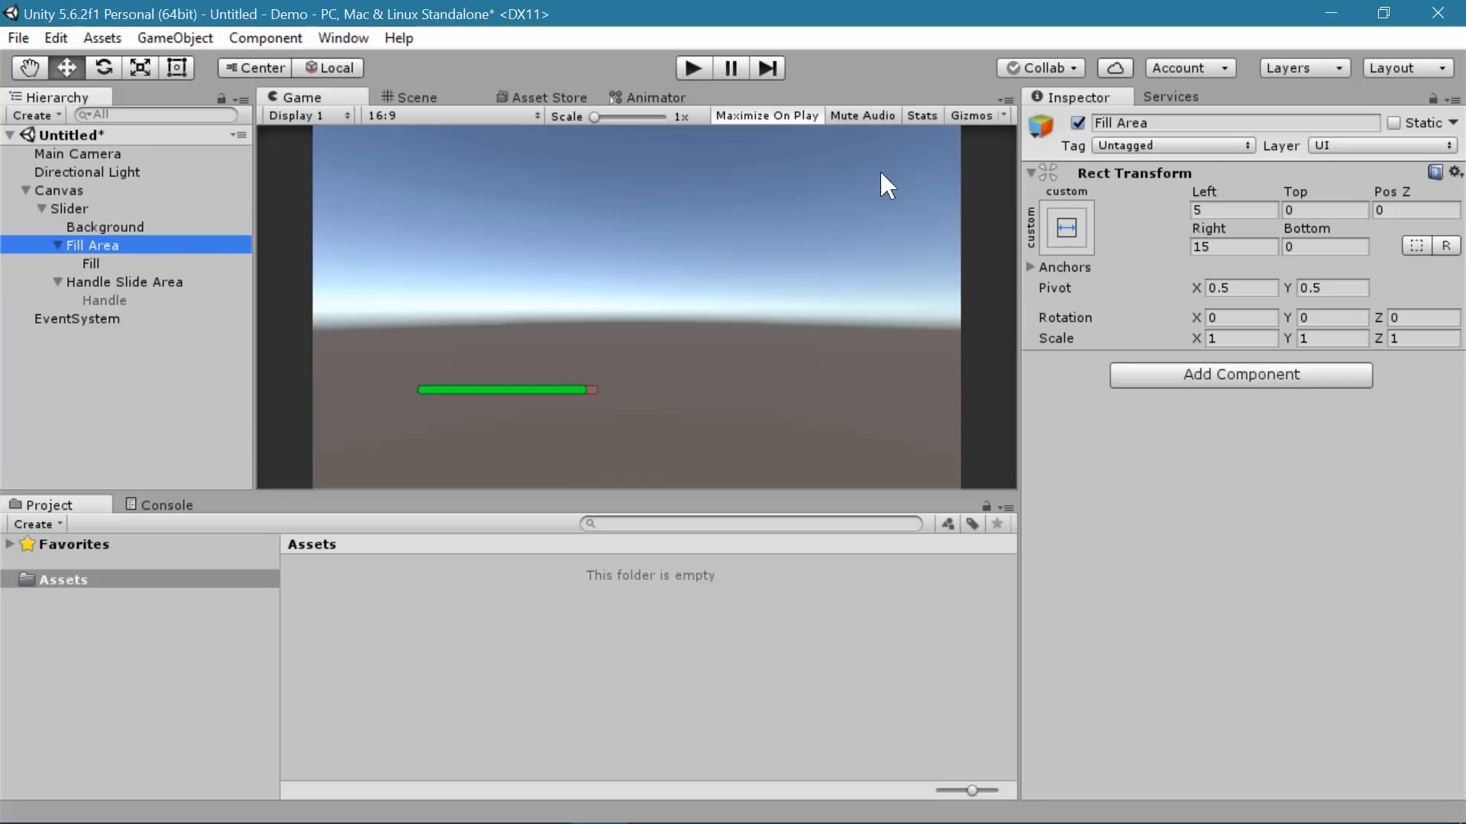
left_click(1221, 208)
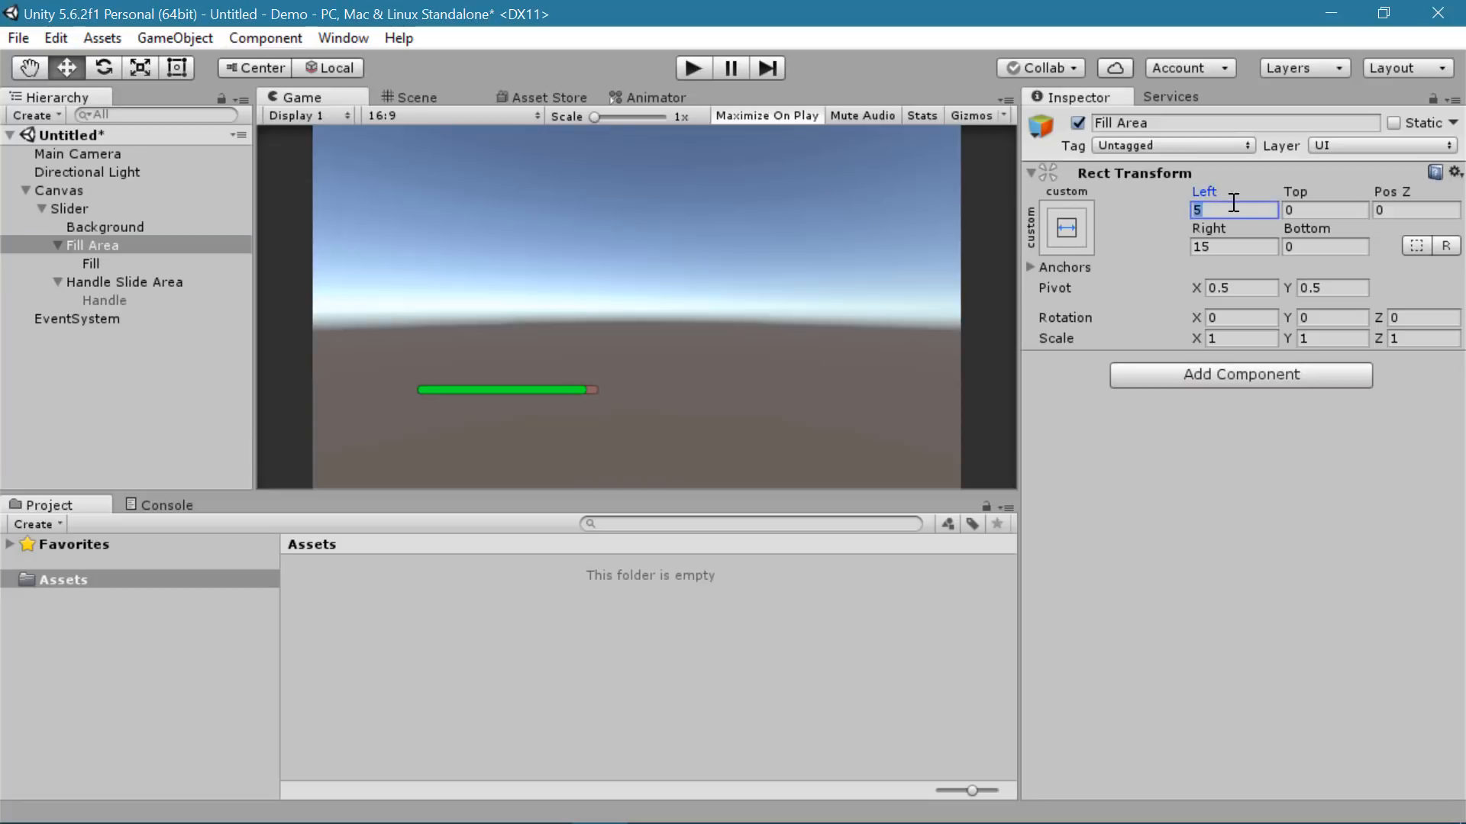
left_click(1245, 246)
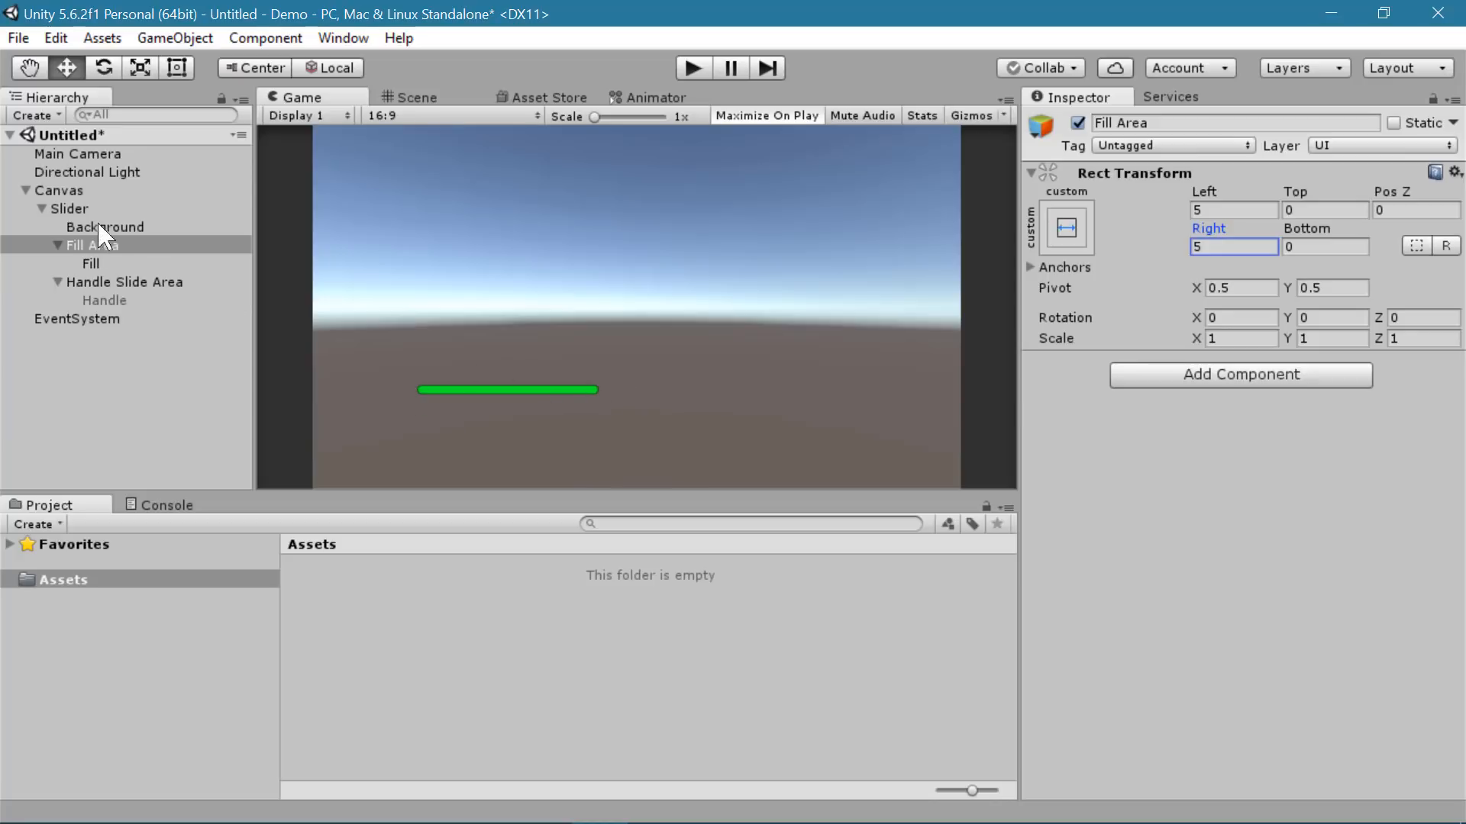
- Test the slider's fill by varying its Value, and leave Value at 1
left_click(92, 192)
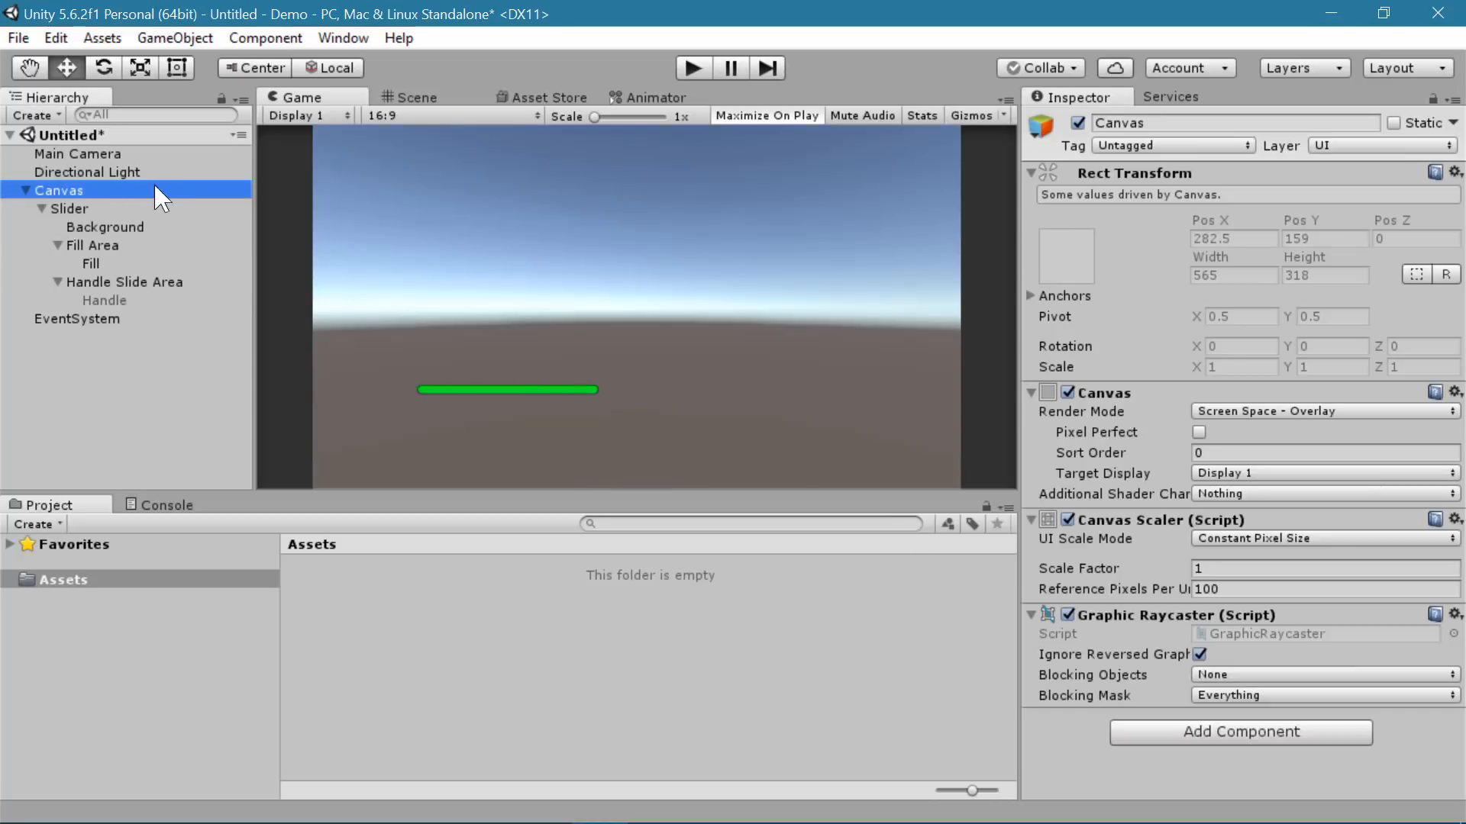
left_click(139, 207)
scroll(1311, 528, "down", 5)
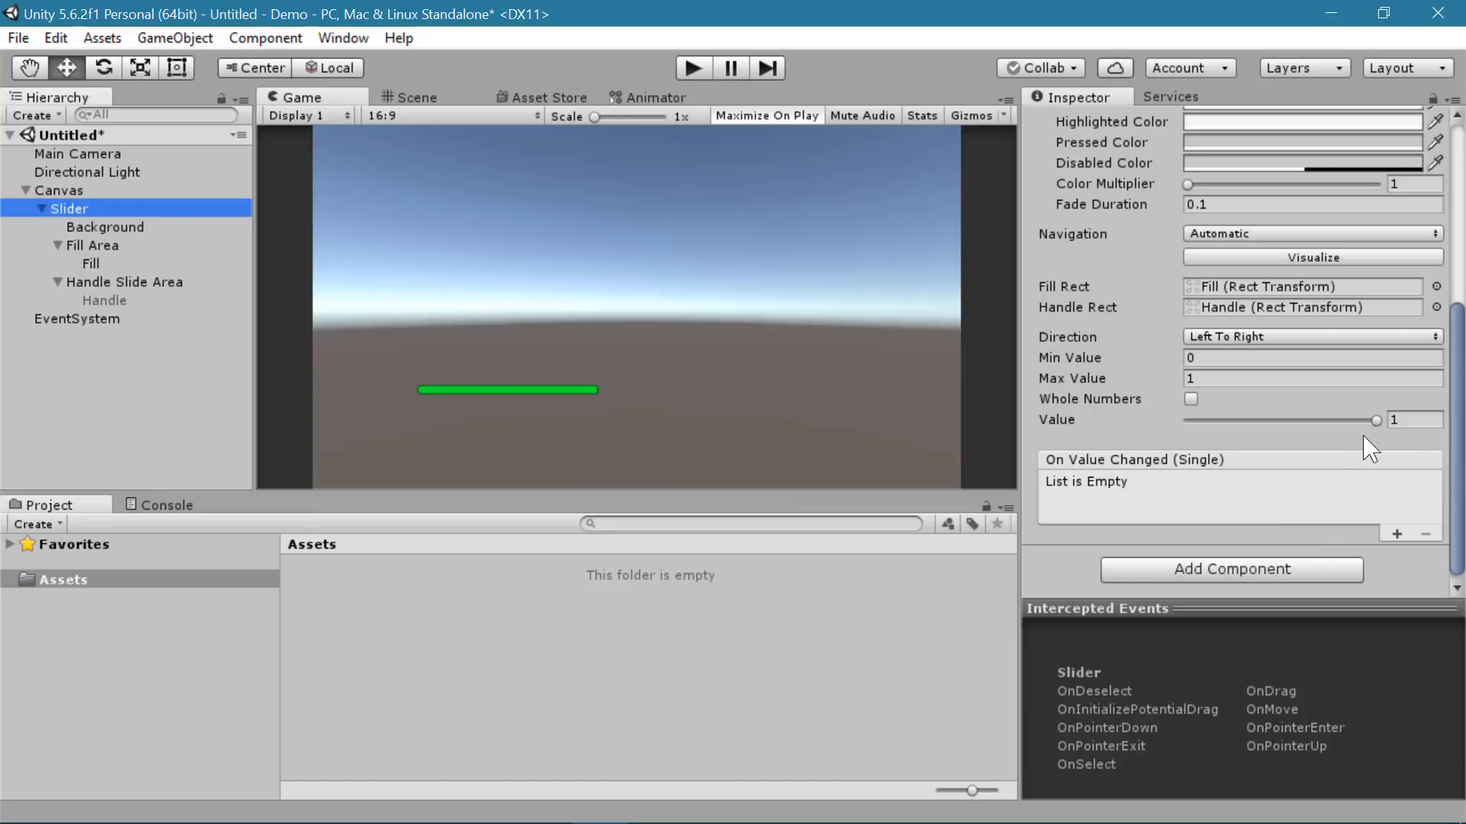
left_click_drag(1376, 421, 1407, 448)
scroll(1126, 442, "up", 5)
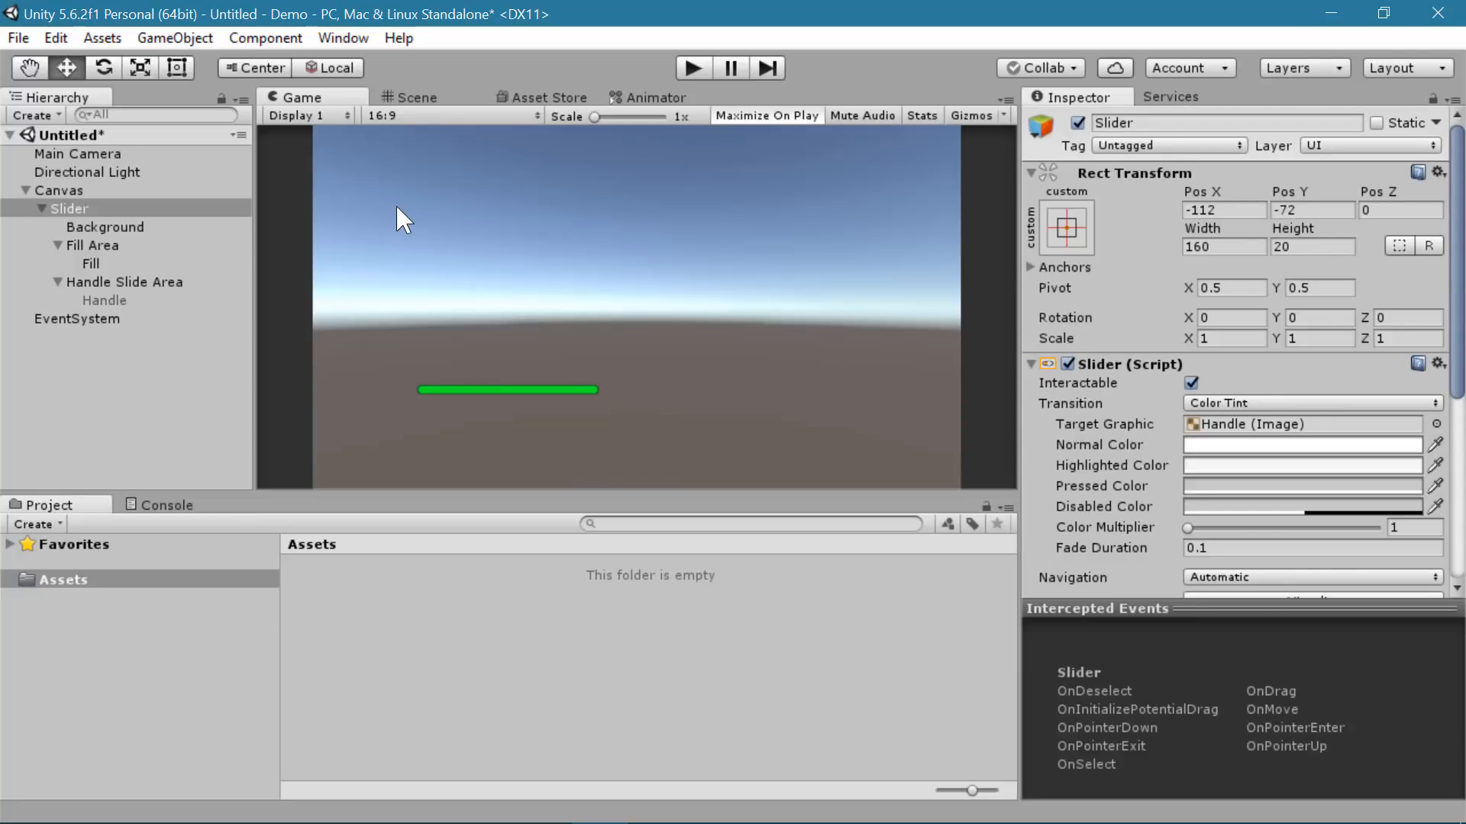
- Apply the bottom-left anchor preset to the Slider and inspect its anchor in the Scene view
left_click(115, 191)
left_click(102, 205)
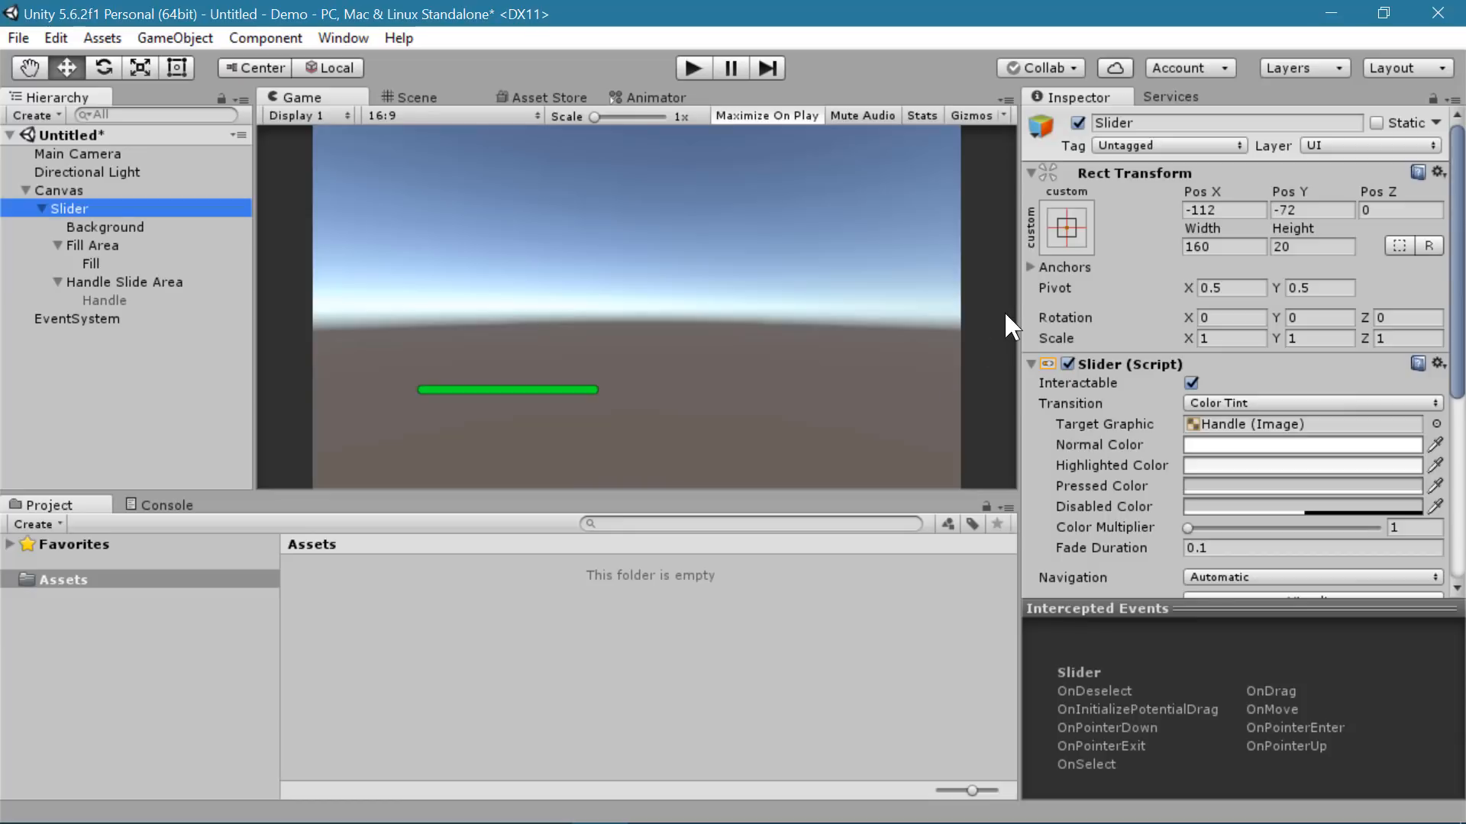
left_click(1072, 235)
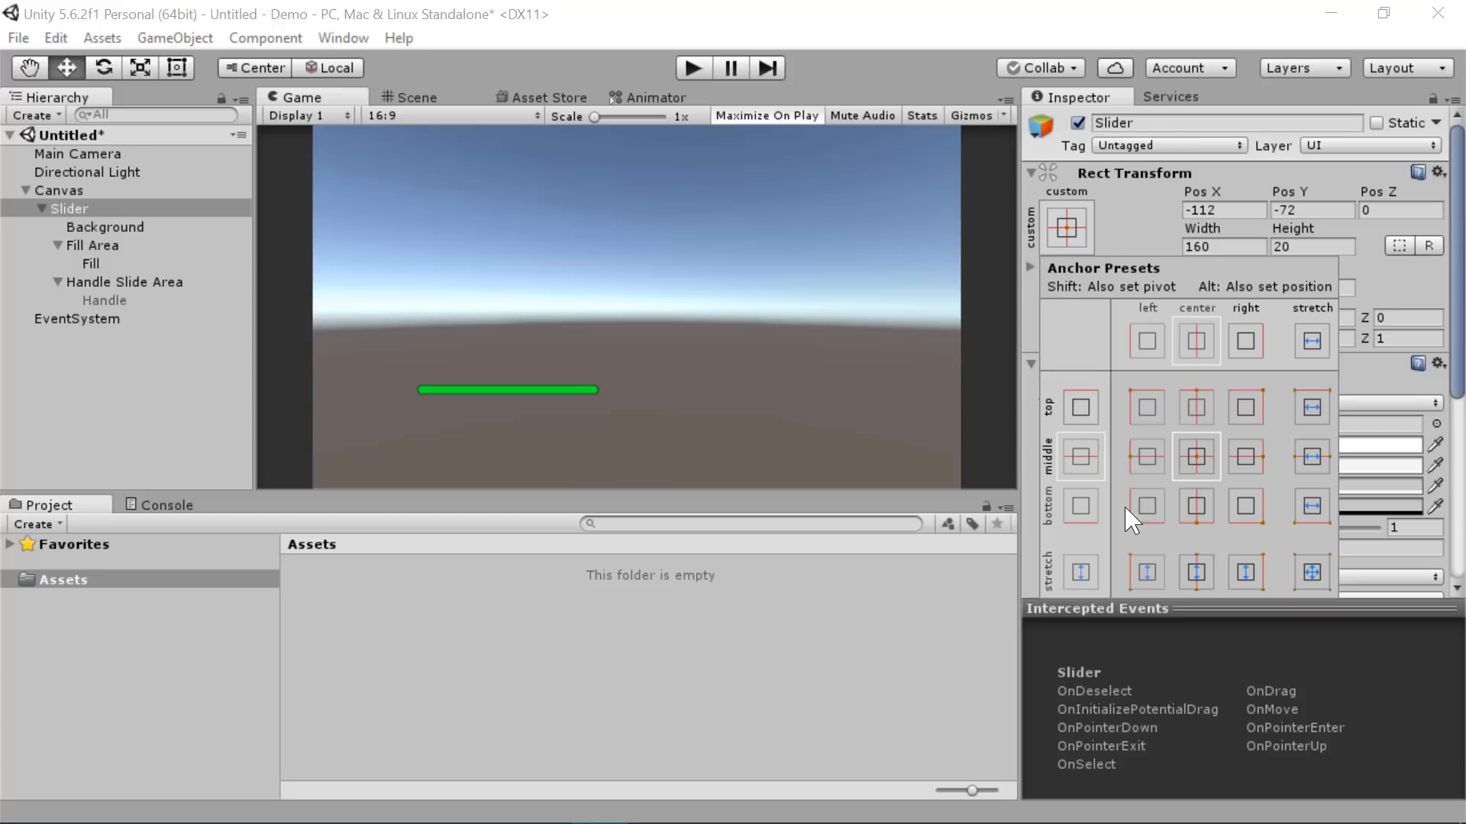
left_click(1149, 519)
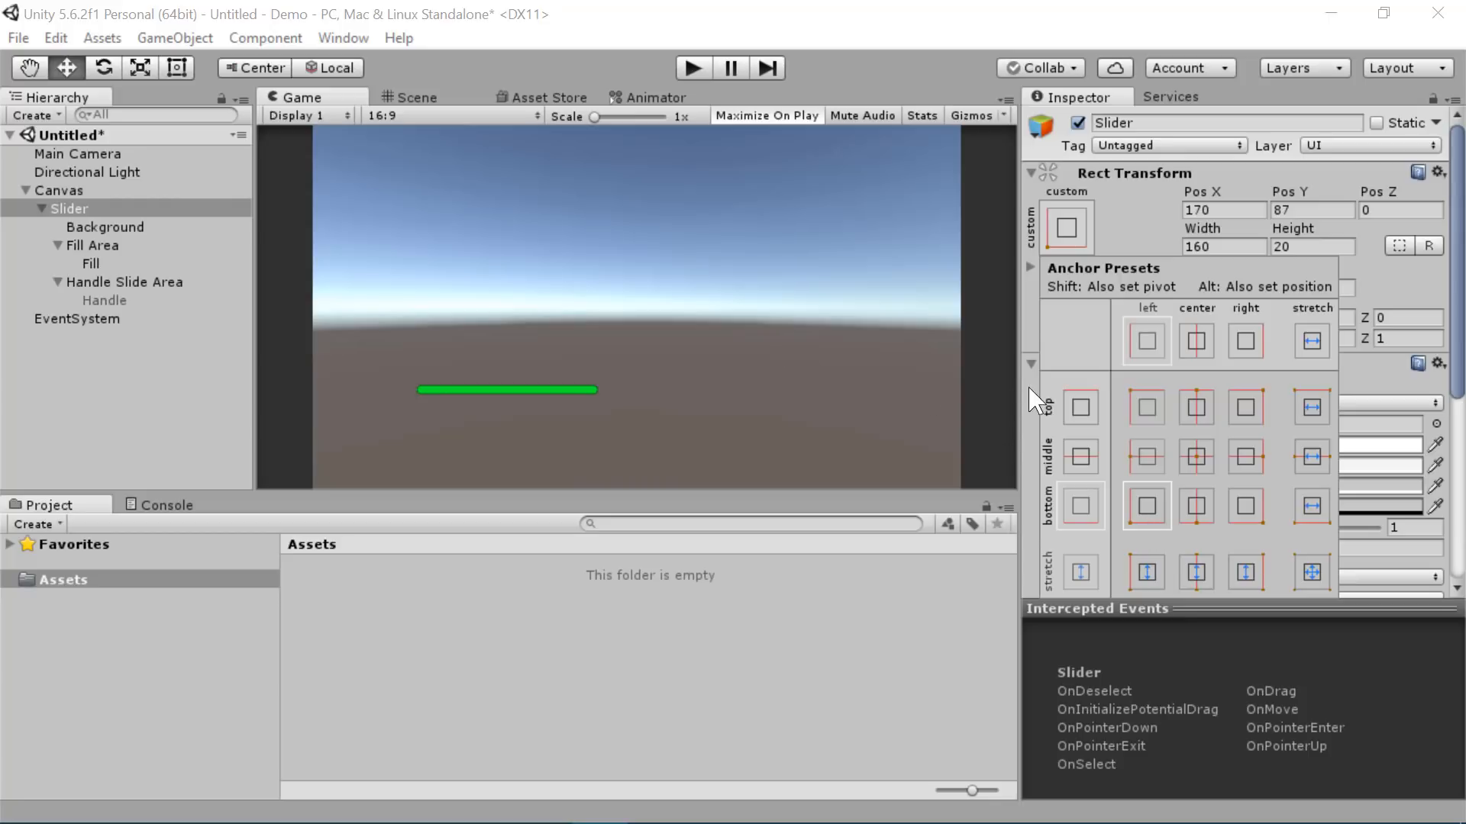
left_click(420, 95)
left_click(420, 96)
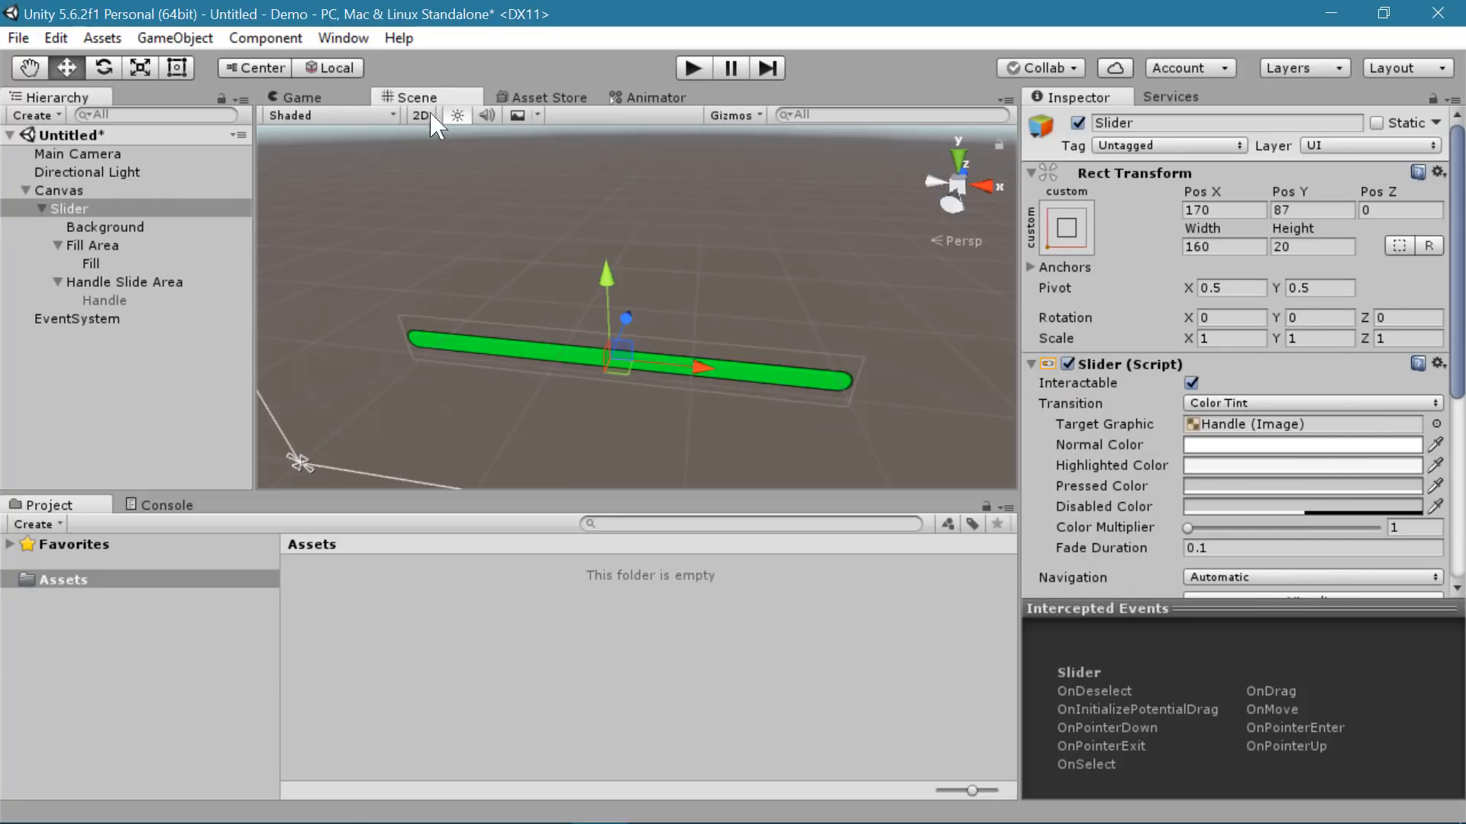
left_click_drag(538, 345, 451, 416, "alt")
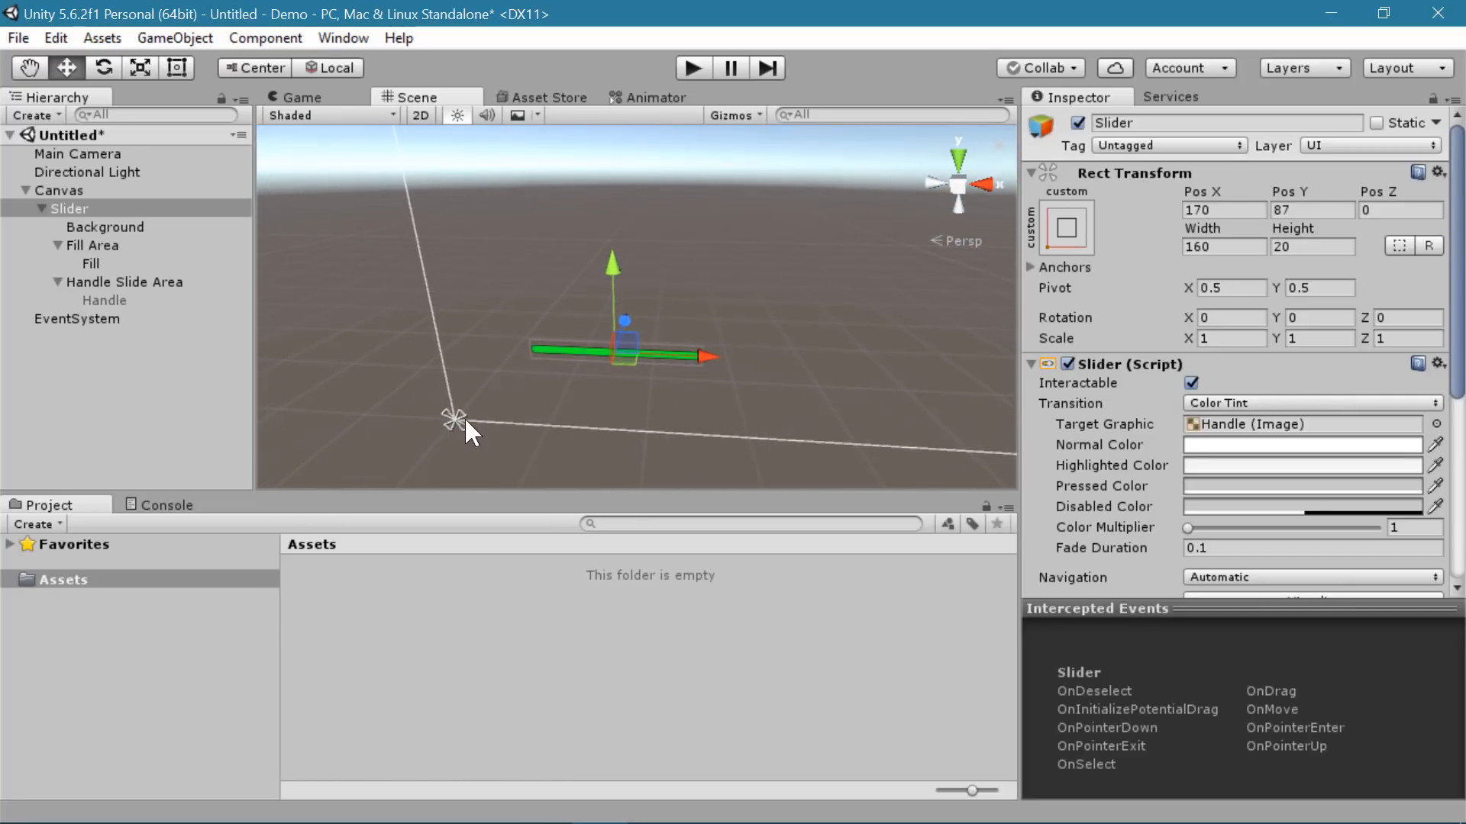
- Try the middle-center anchor preset on the Slider, and switch it back to bottom left
left_click(1067, 227)
left_click(1196, 457)
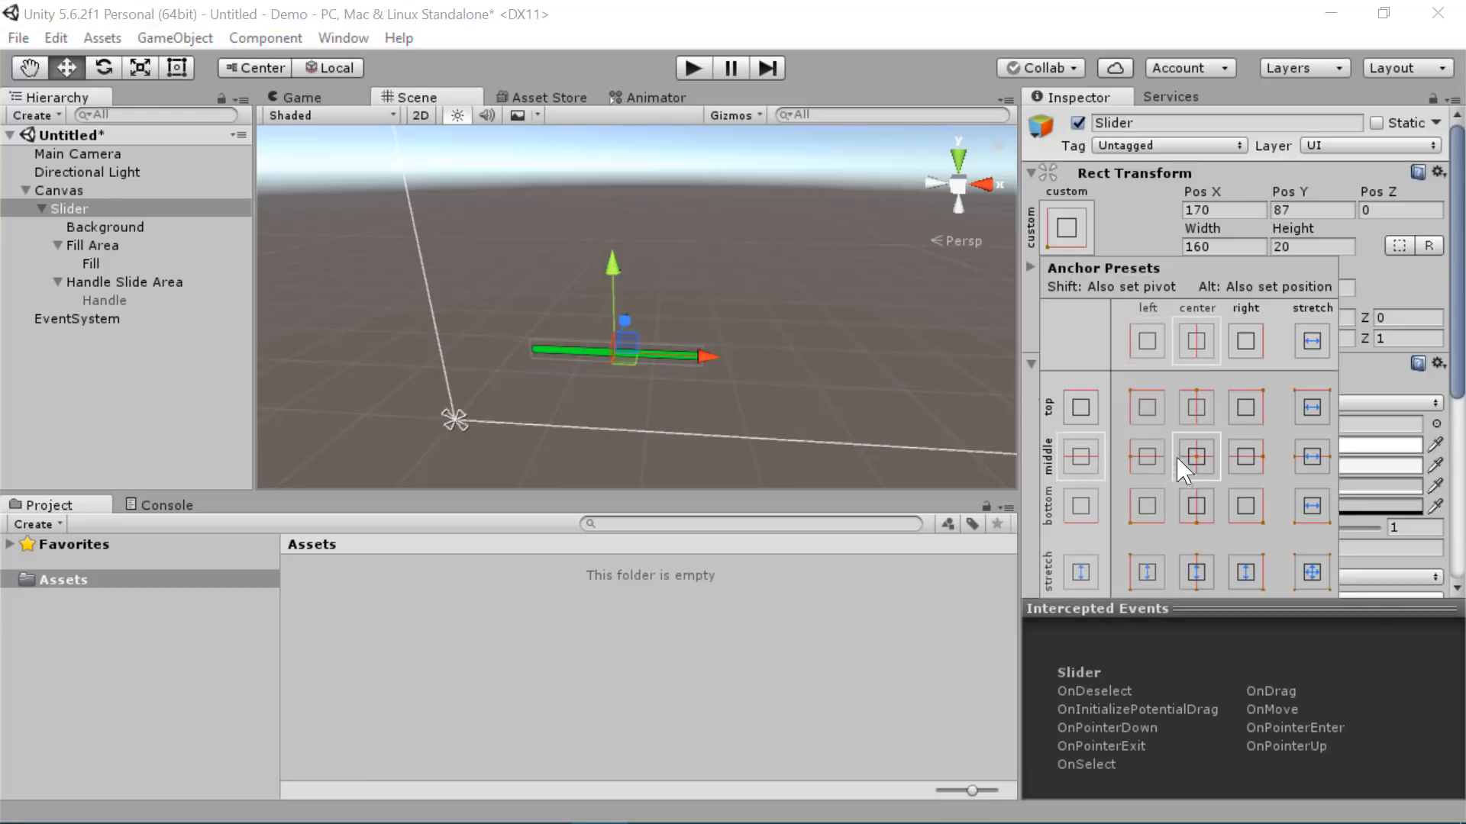
scroll(733, 302, "down", 2)
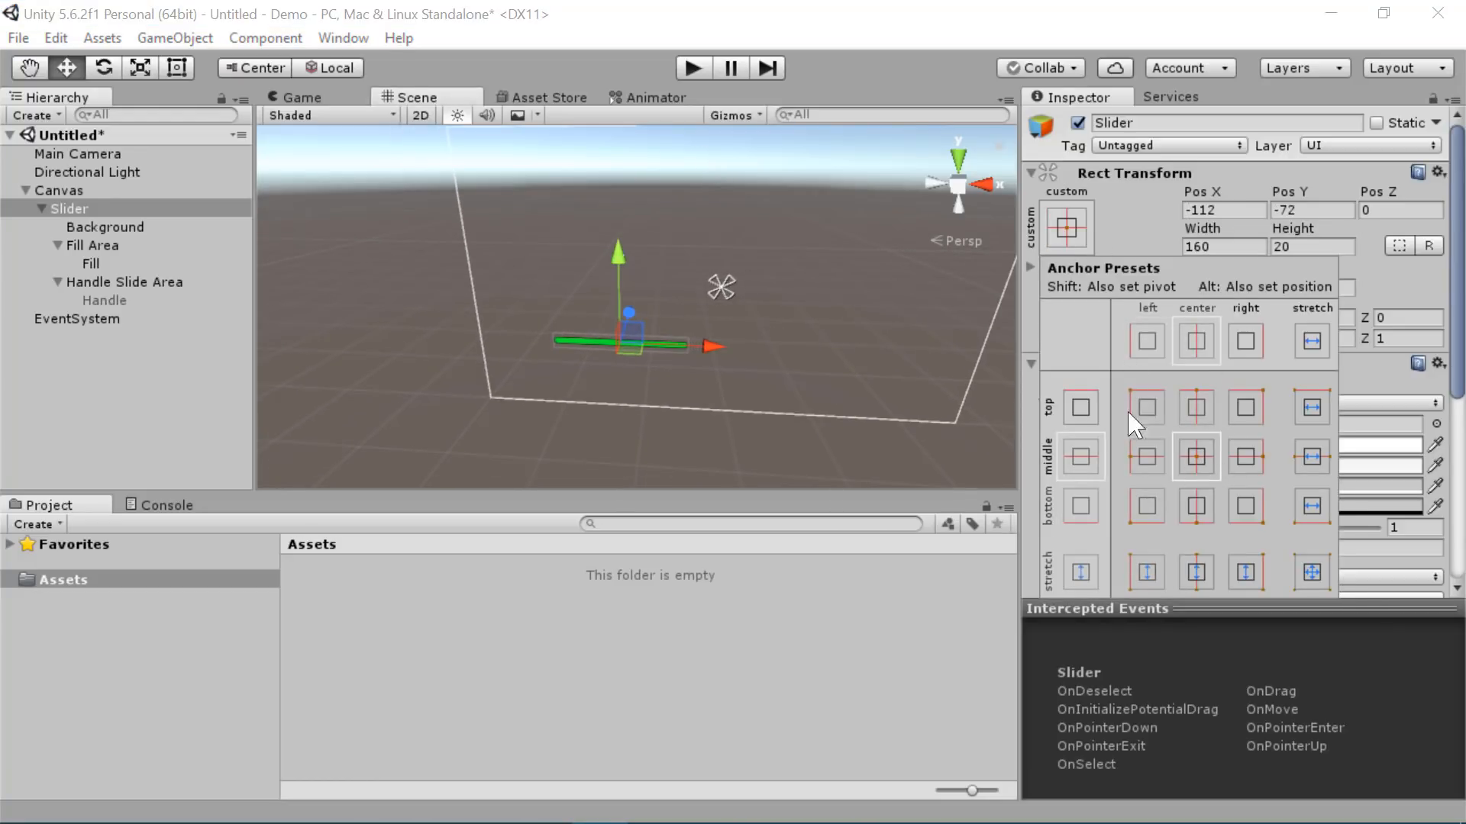
left_click(1148, 516)
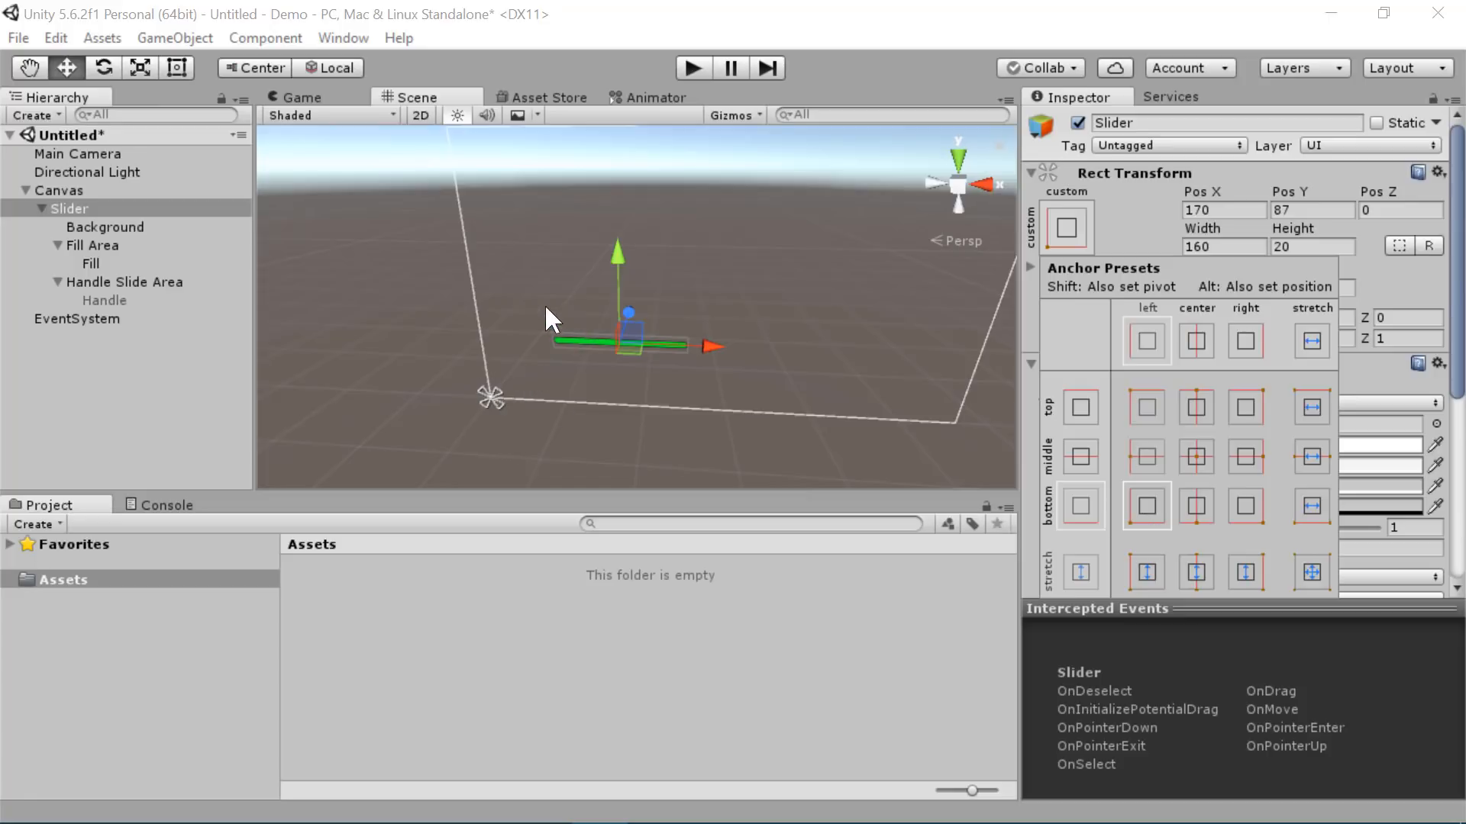
scroll(543, 303, "up", 3)
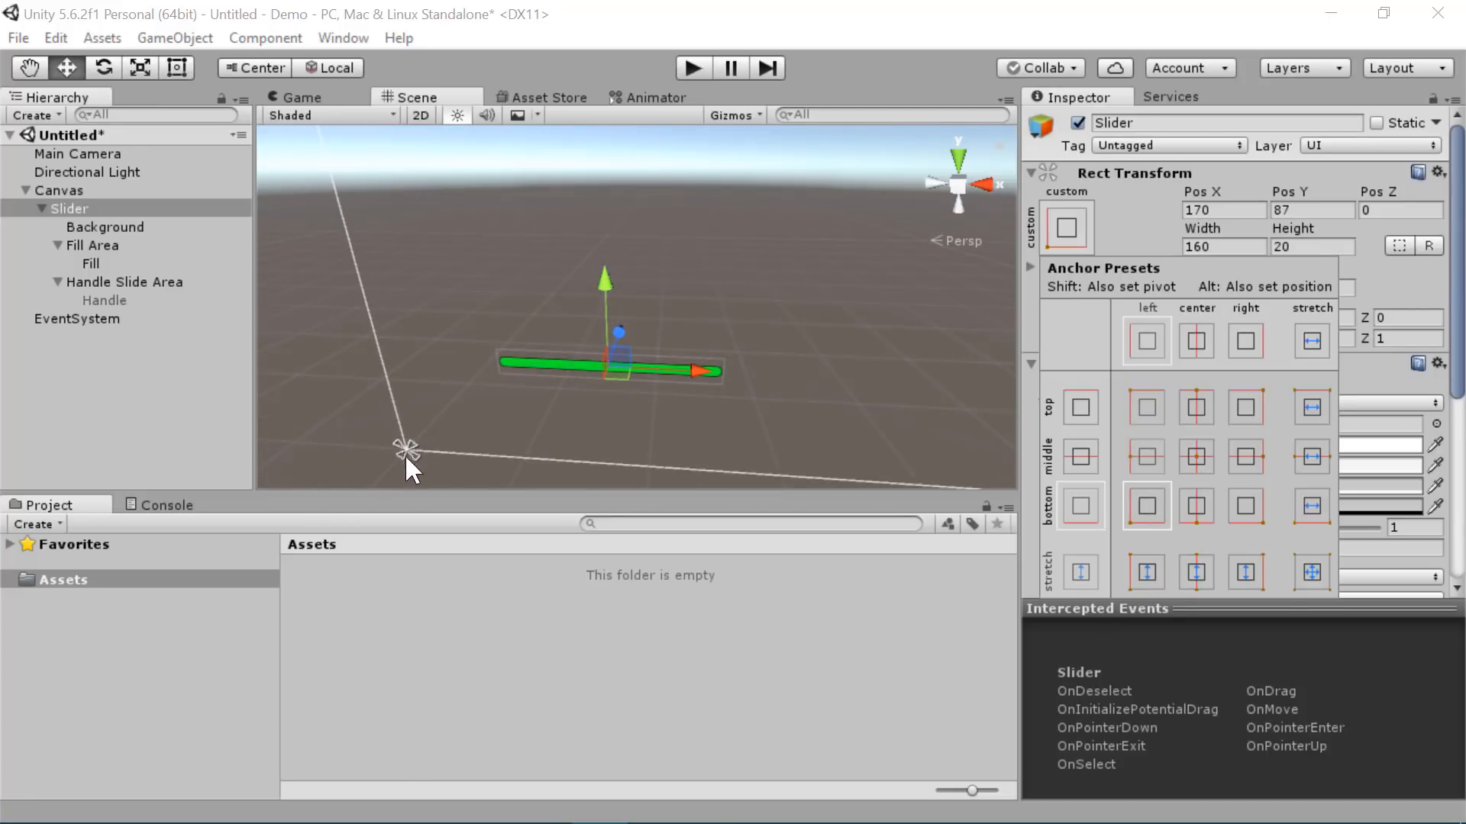
left_click(350, 105)
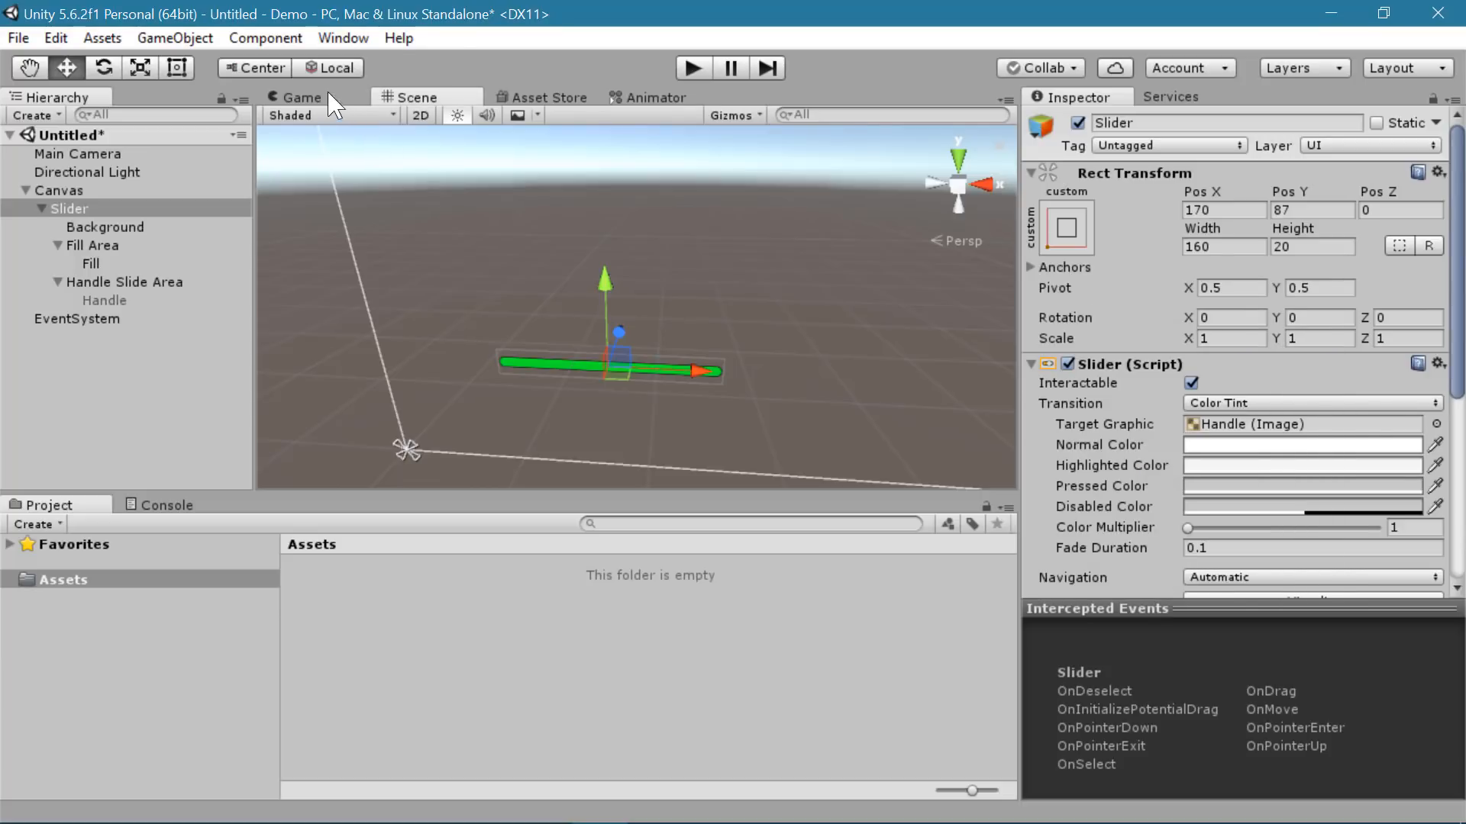
- Move the Slider in the Scene view closer to its bottom-left anchor, at about Pos X 155.8 and Pos Y 53.6
left_click(302, 97)
left_click(420, 99)
left_click_drag(547, 300, 645, 277, "alt")
left_click(646, 277)
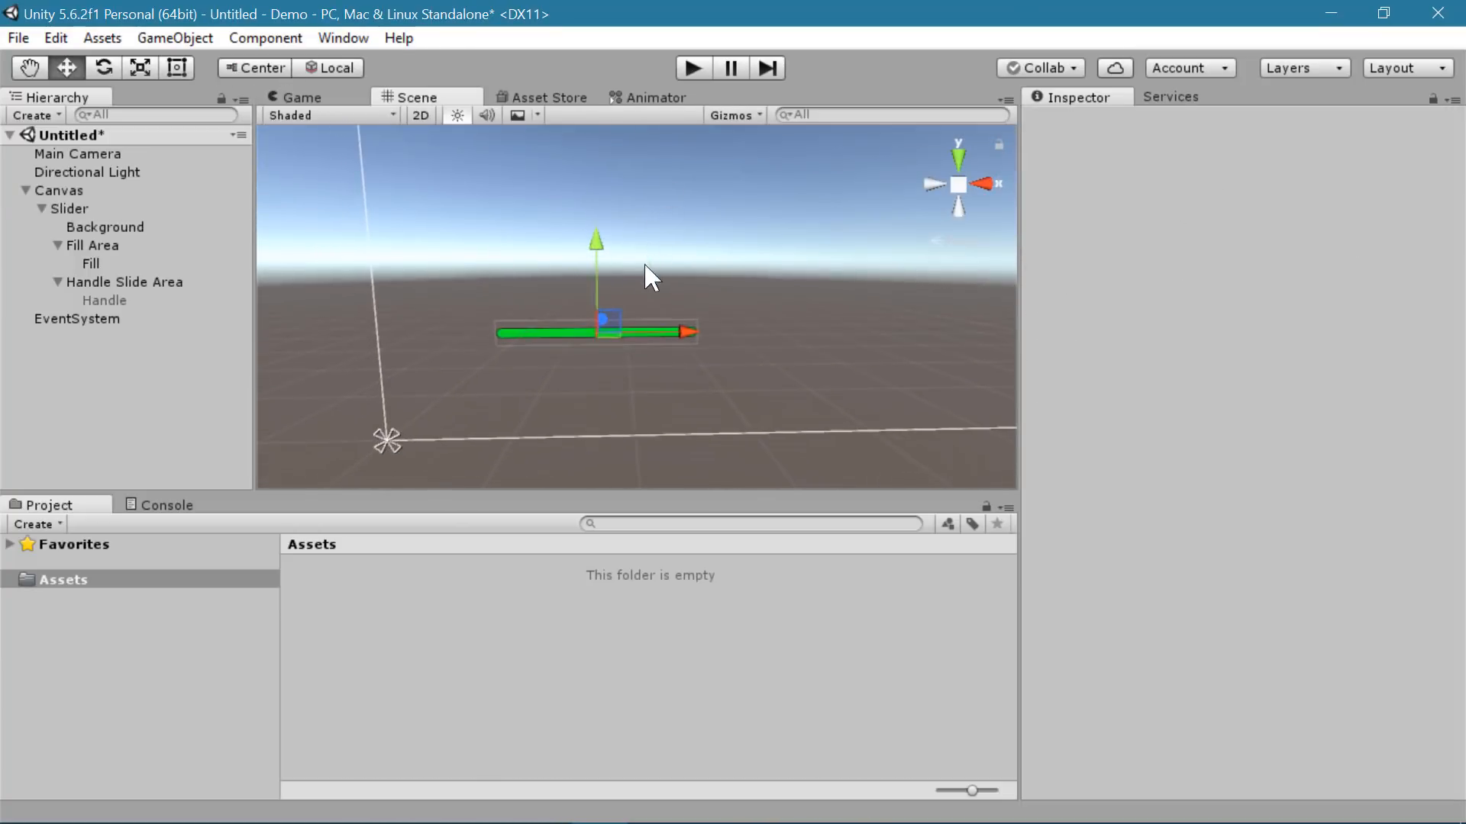
left_click(584, 328)
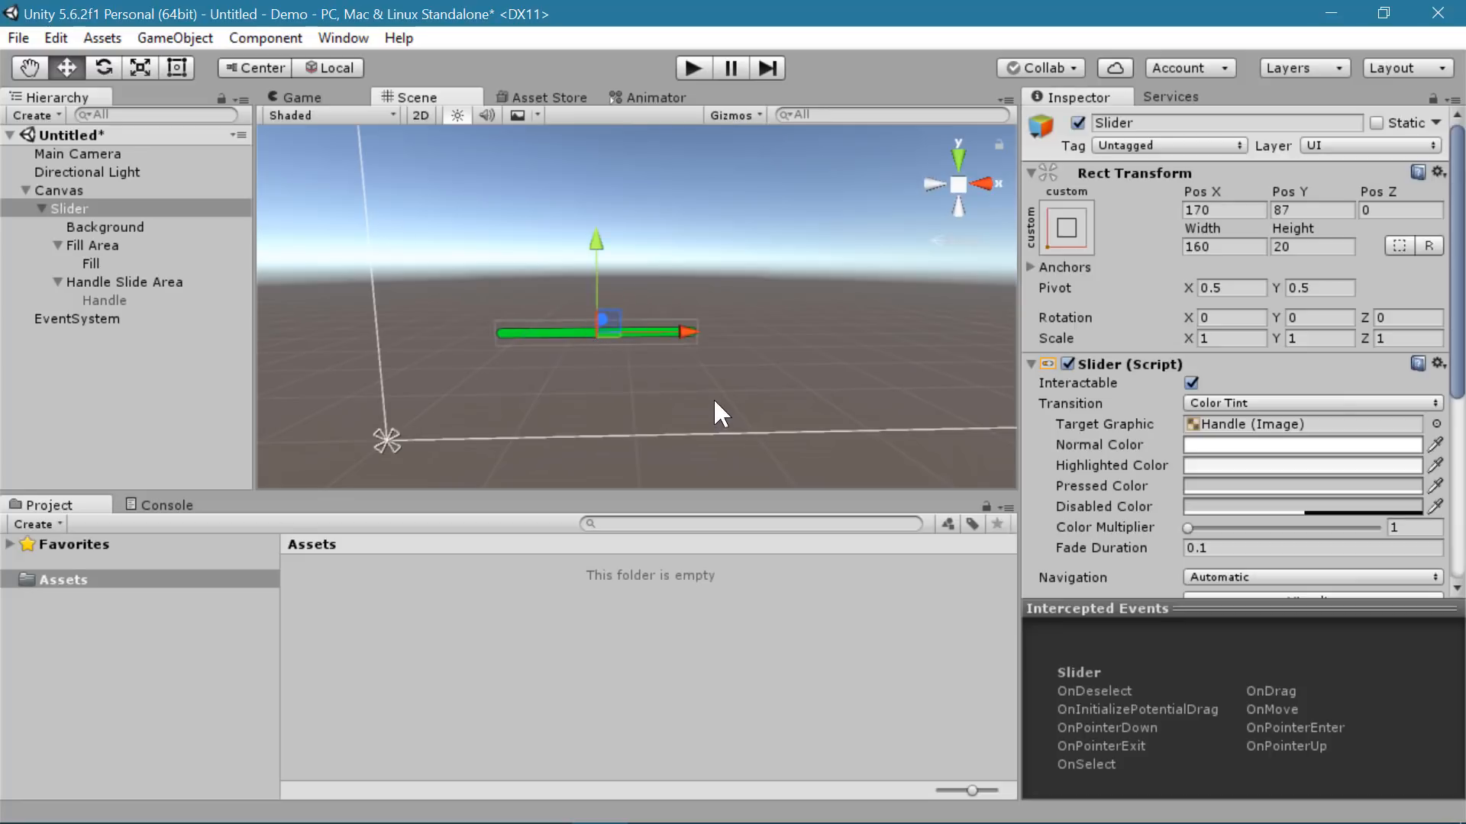
left_click_drag(714, 400, 671, 433, "alt")
left_click_drag(596, 243, 596, 284)
left_click_drag(666, 365, 651, 365)
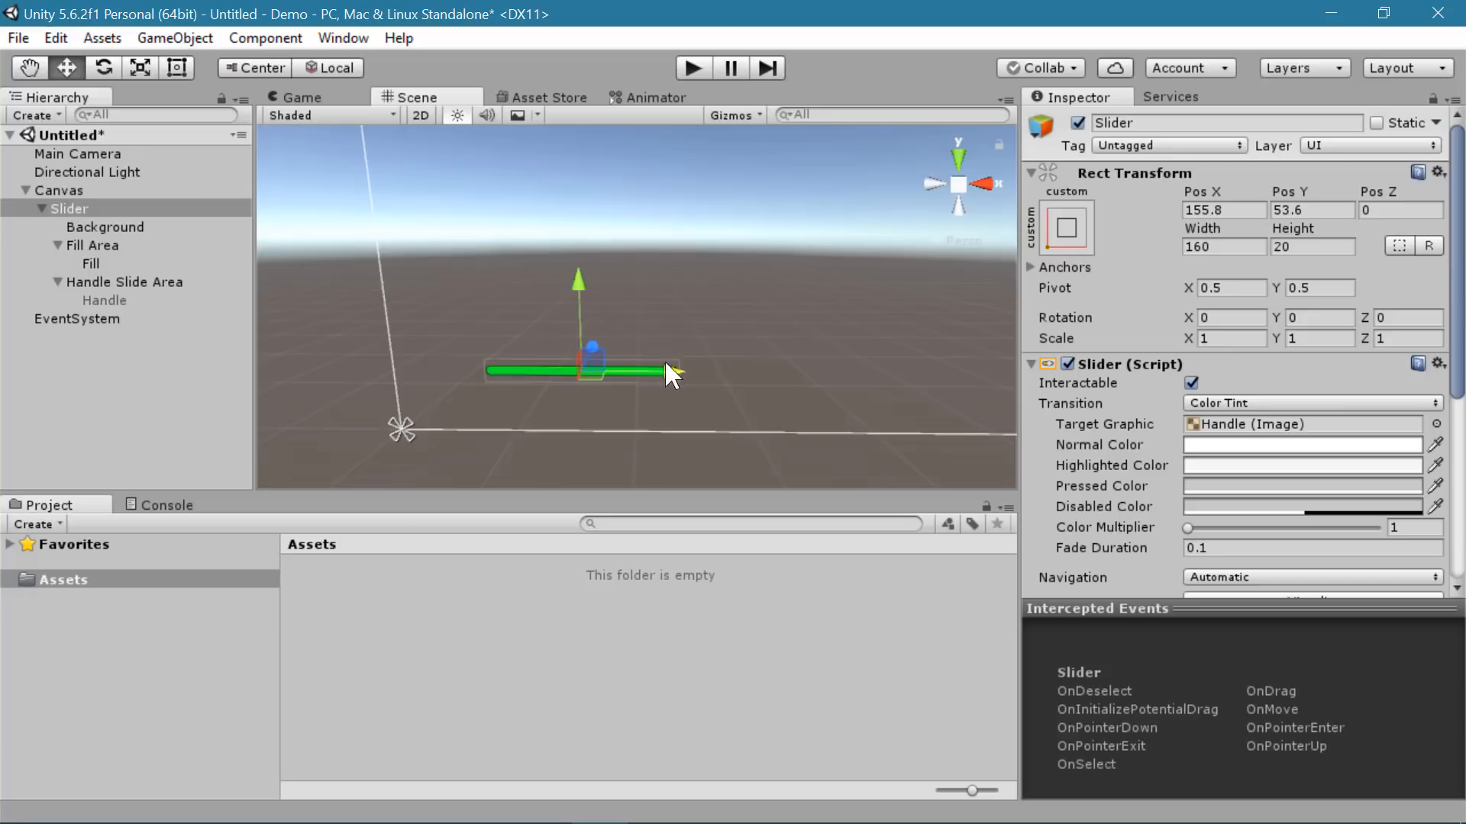
- Duplicate the Slider and move the copy just below the original, at about Pos Y 40.6
left_click(172, 210)
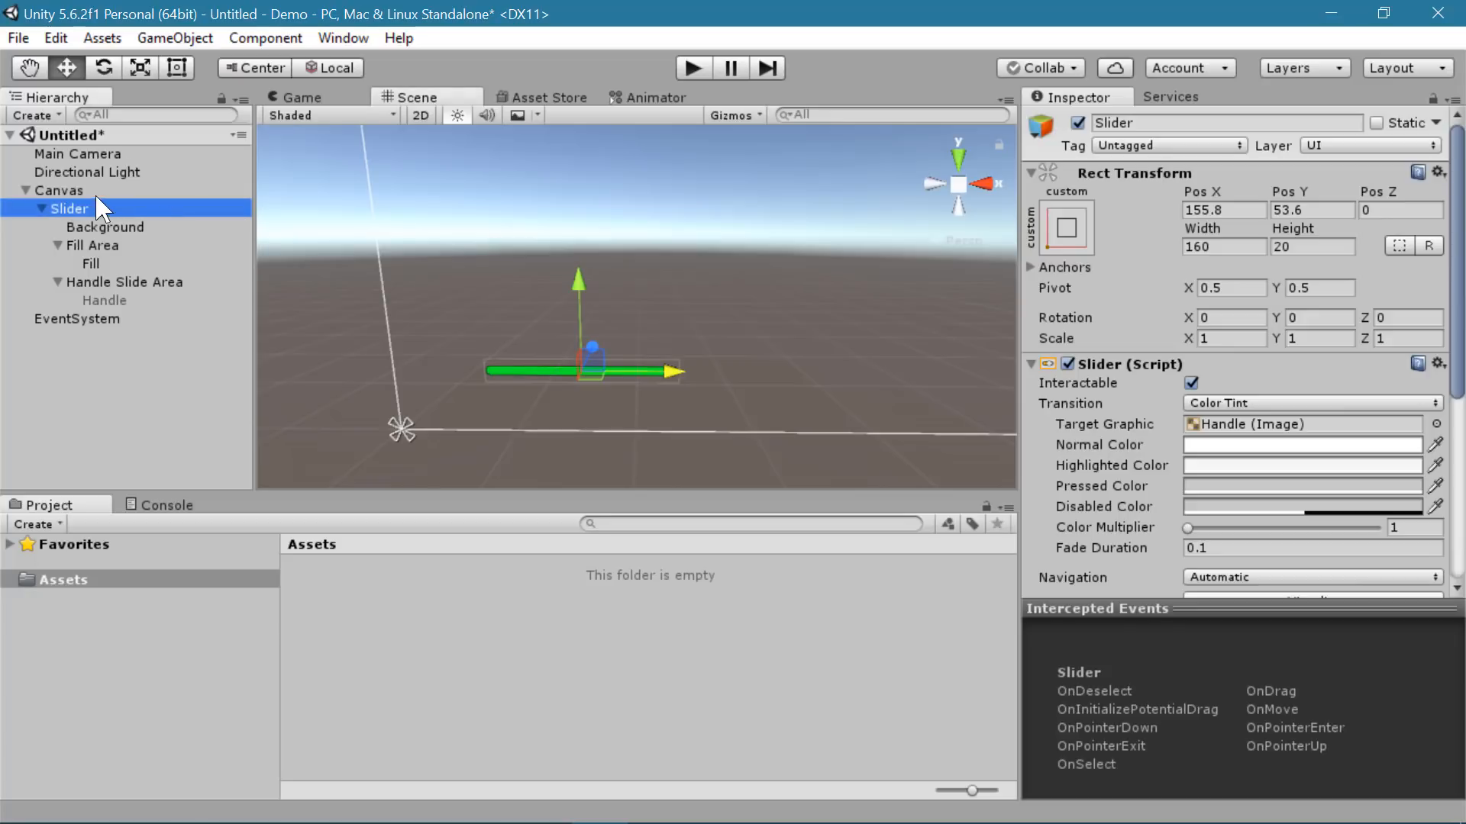
left_click(41, 208)
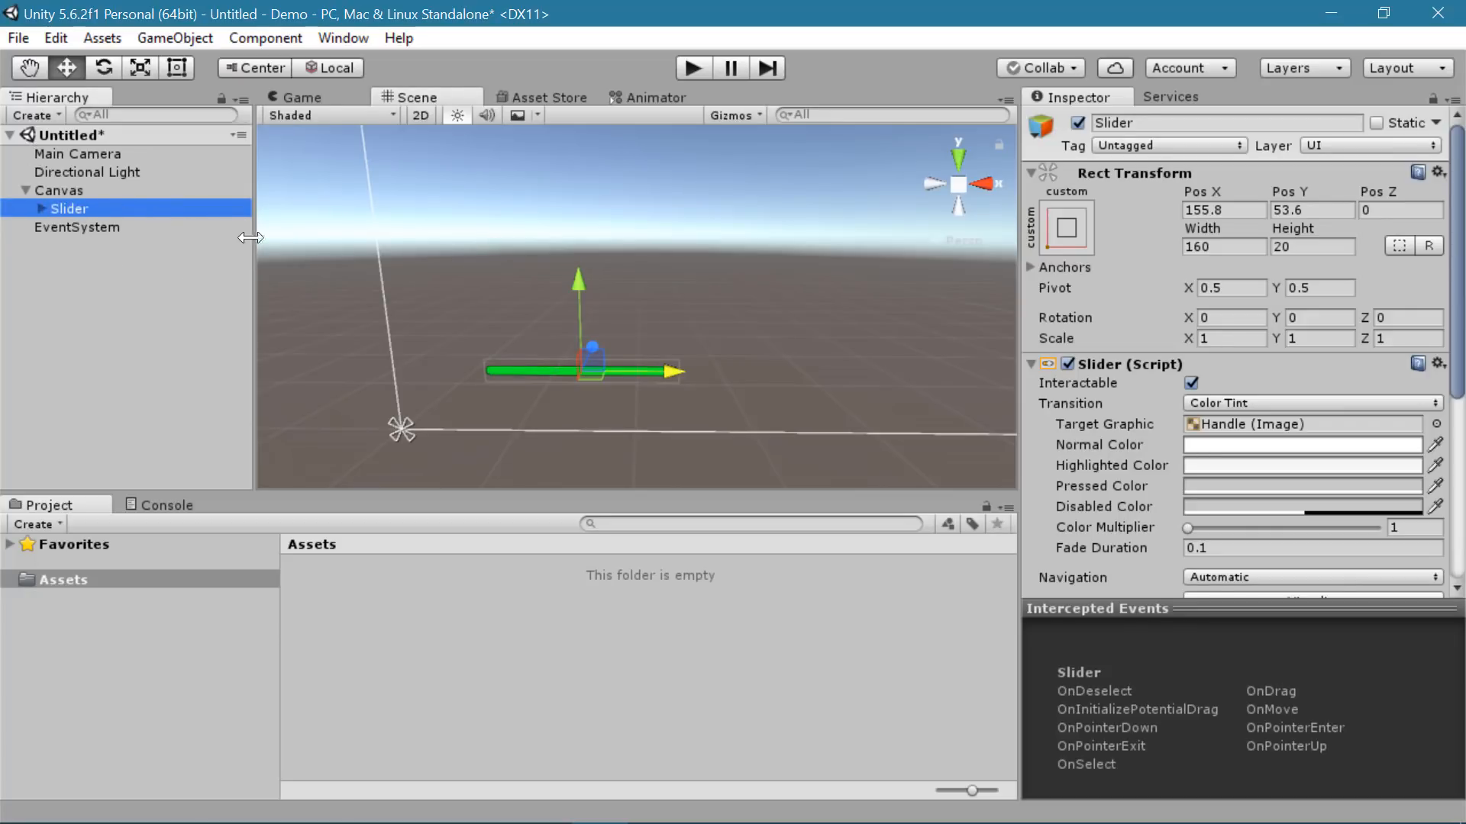
key("ctrl+d")
left_click_drag(582, 282, 582, 297)
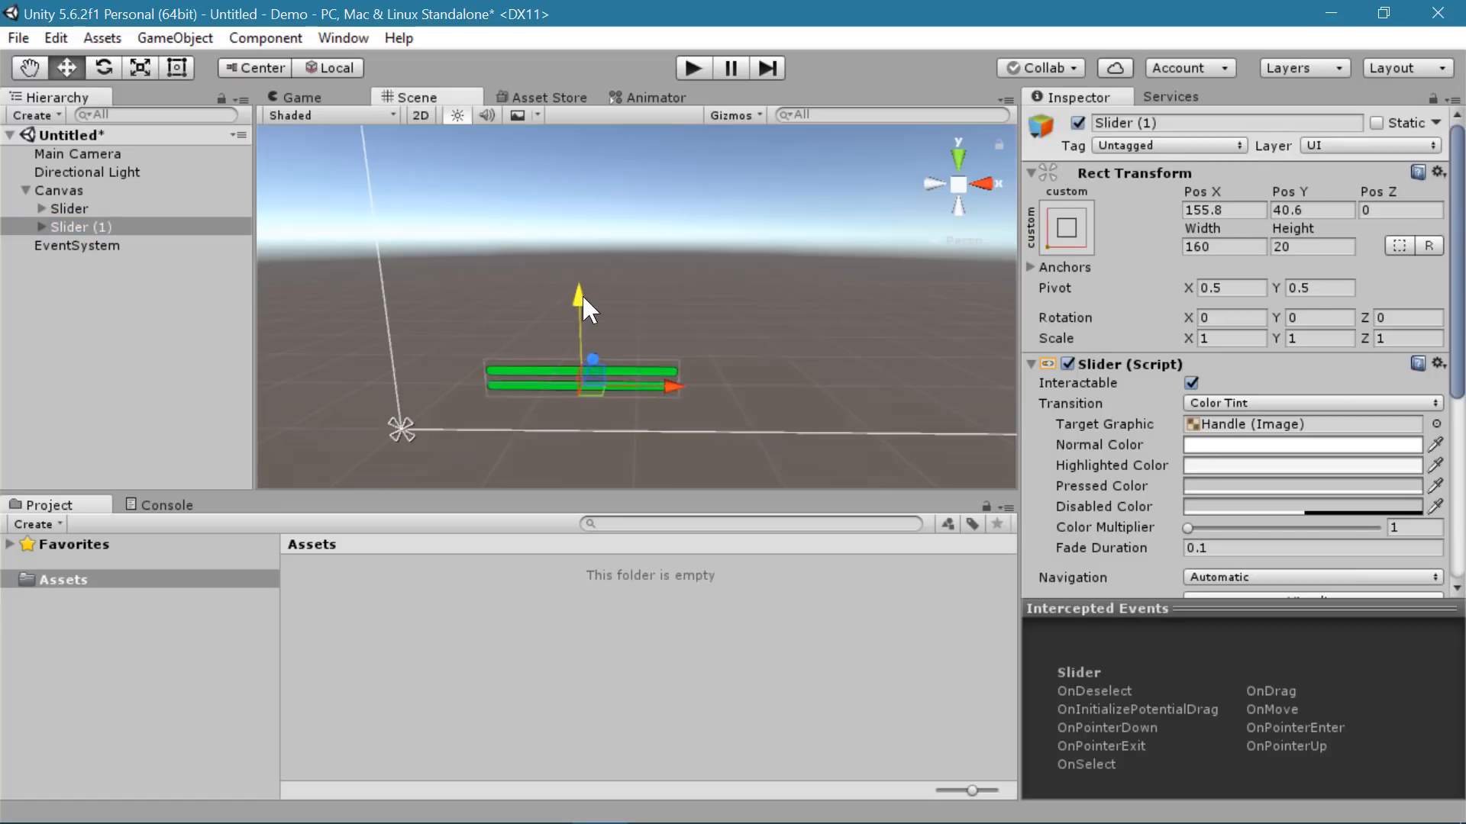
- Change the image color of the Fill object inside Slider (1) to bright blue
left_click(42, 227)
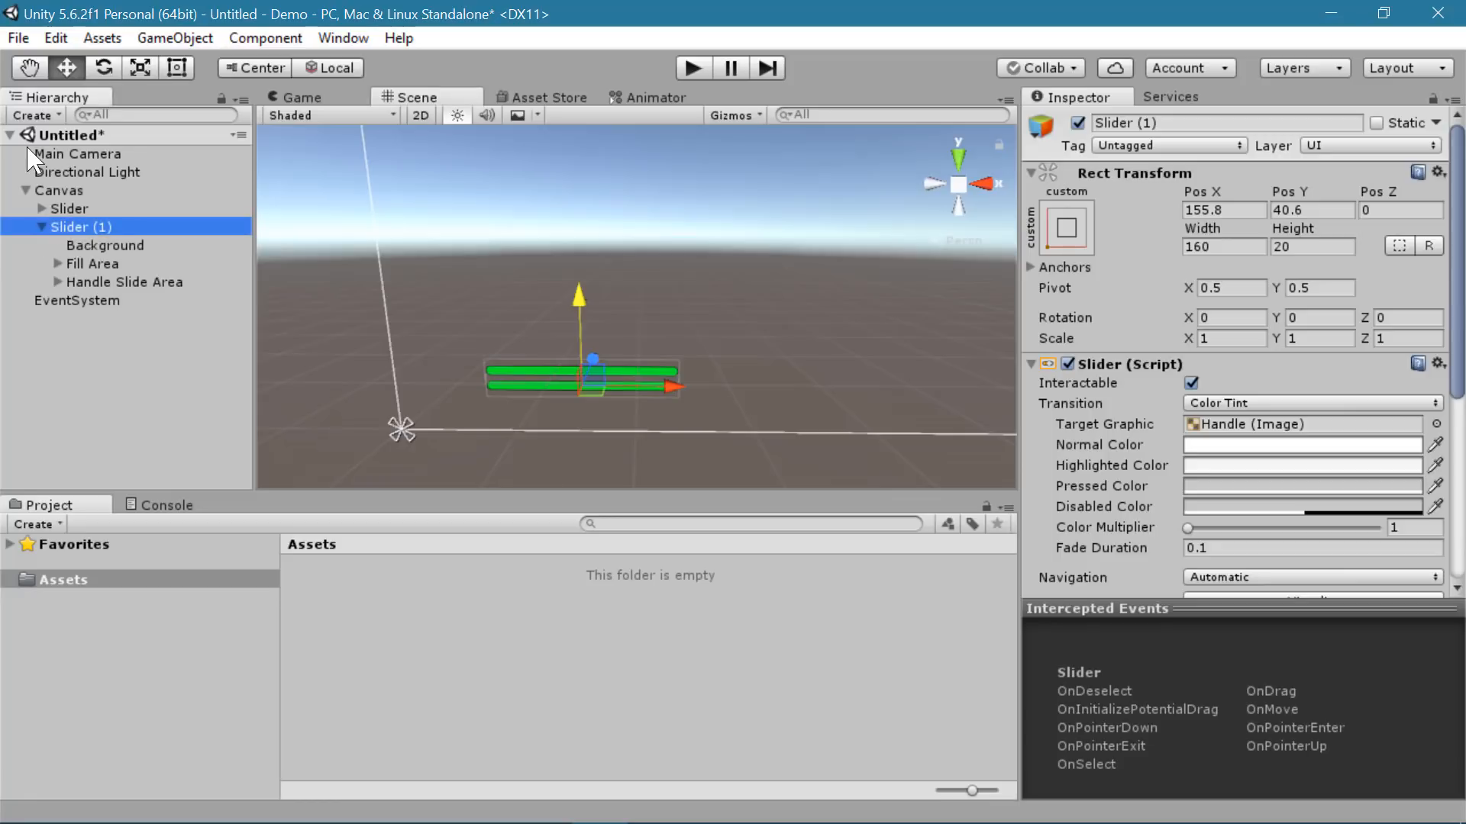
left_click(58, 263)
left_click(91, 281)
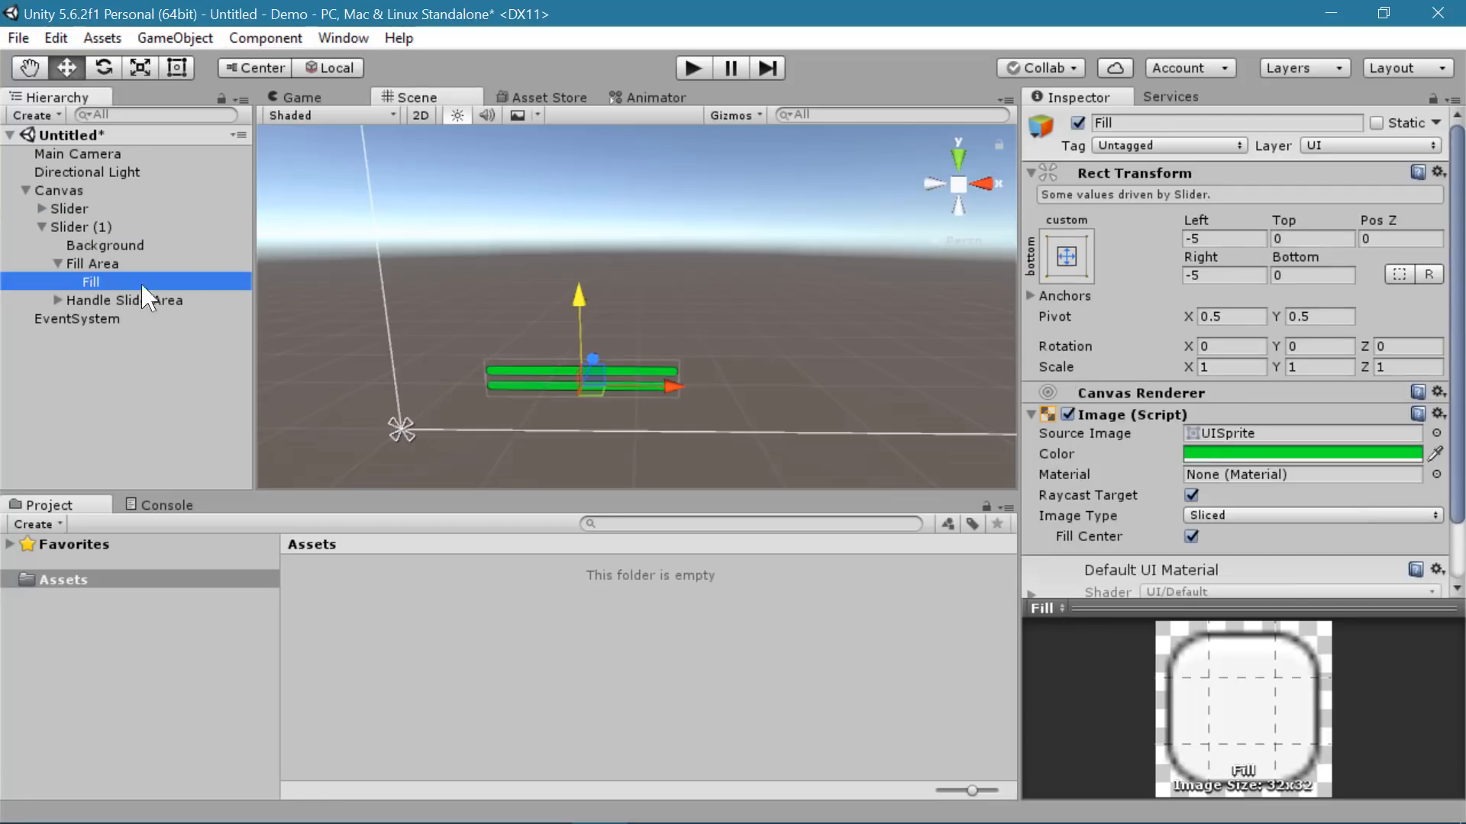
left_click(1215, 454)
left_click(946, 395)
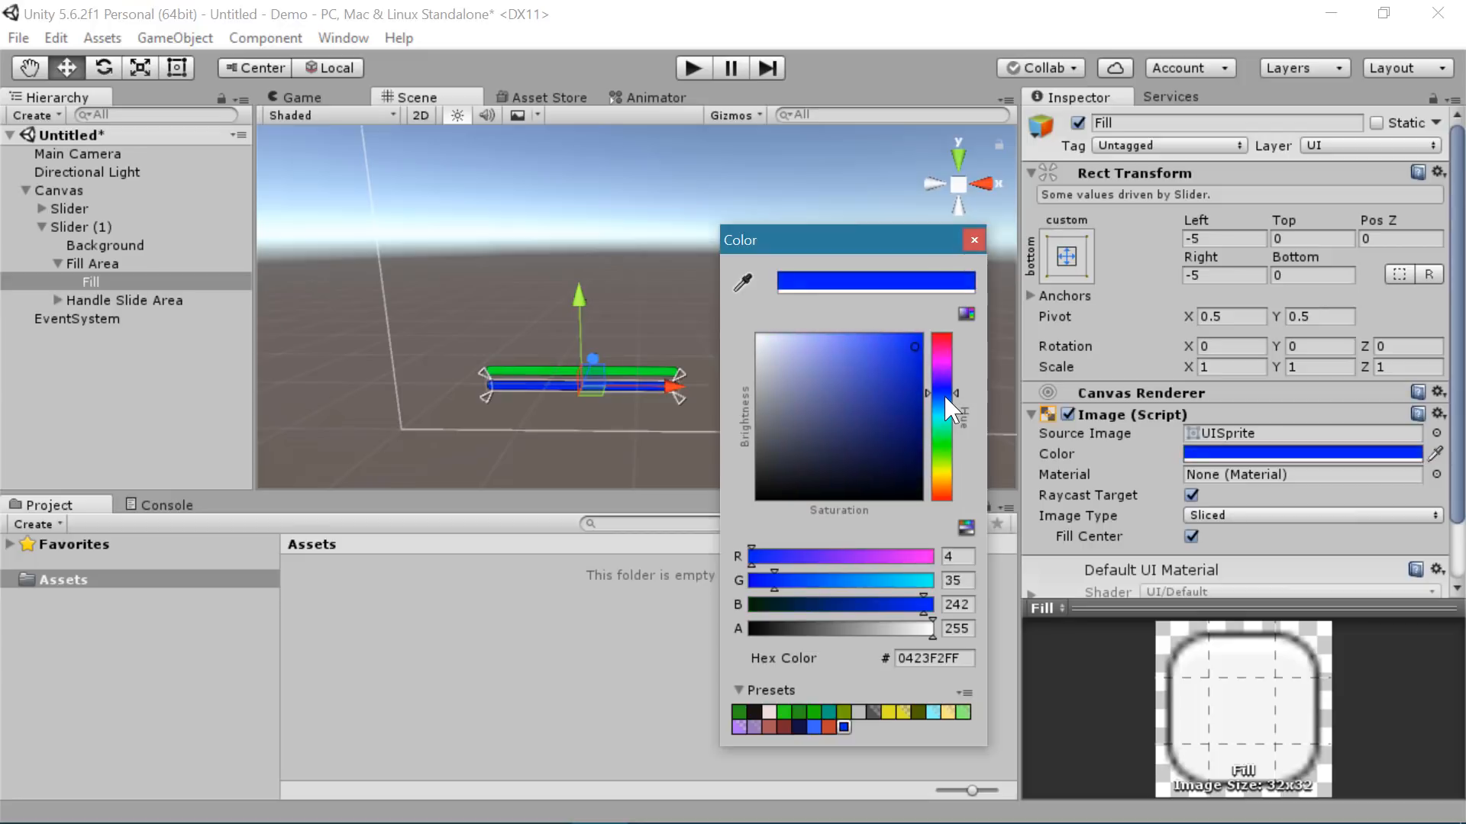
left_click_drag(945, 397, 943, 403)
left_click(973, 240)
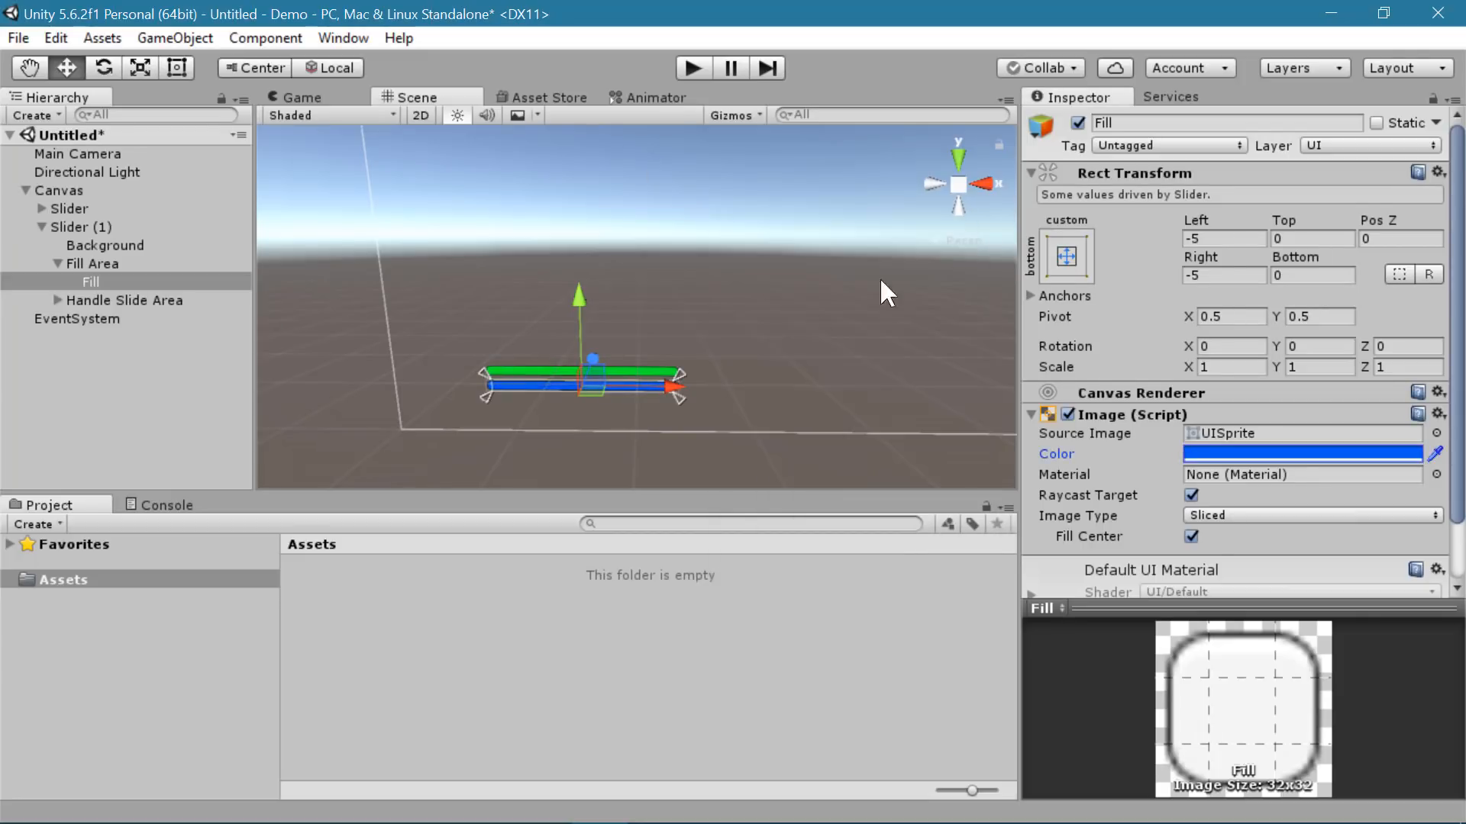
- Test the green and blue bars in the Game view by varying each slider's Value, and leave both at 1
left_click(299, 98)
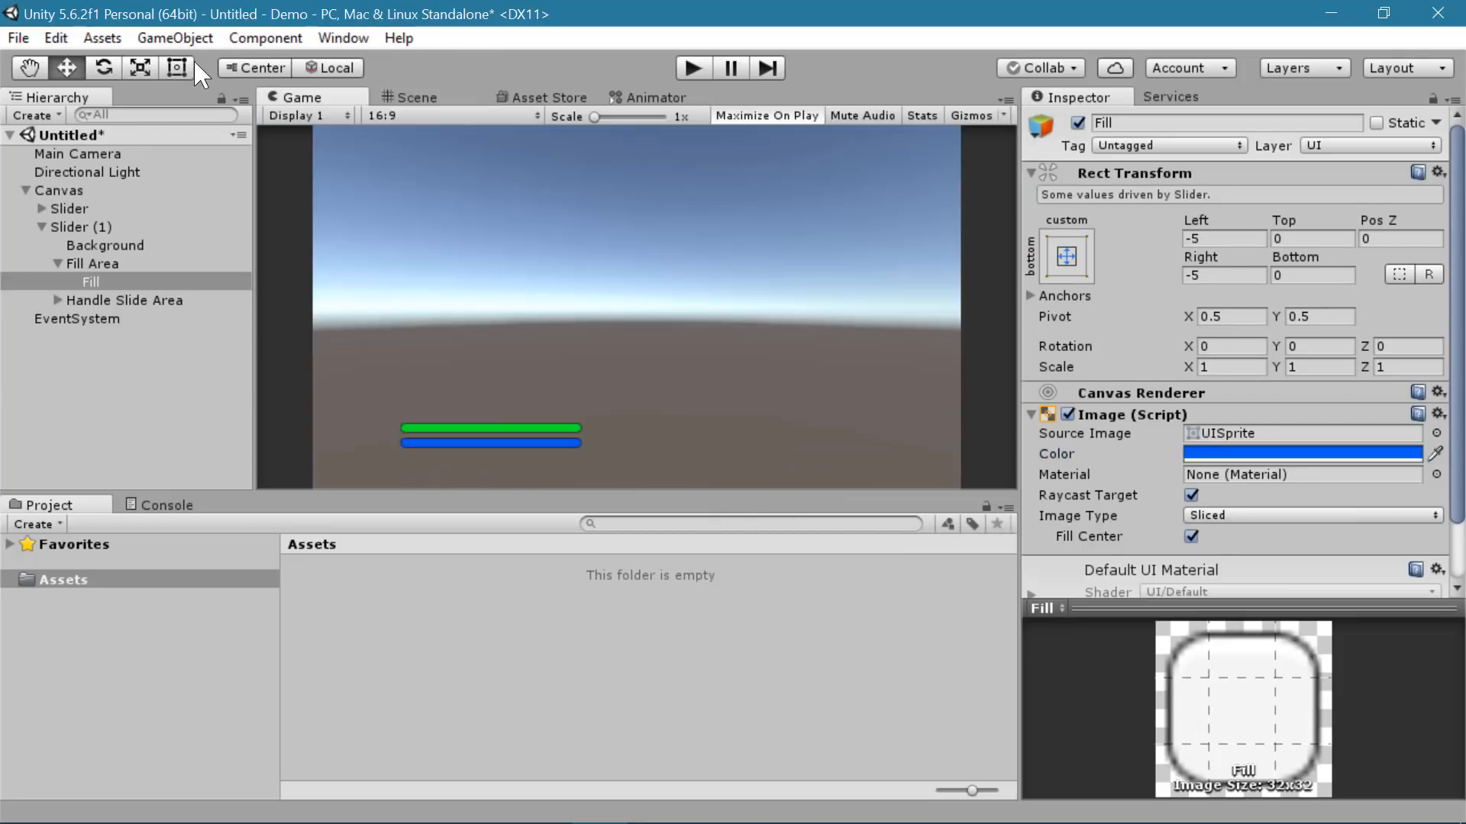
left_click(120, 227)
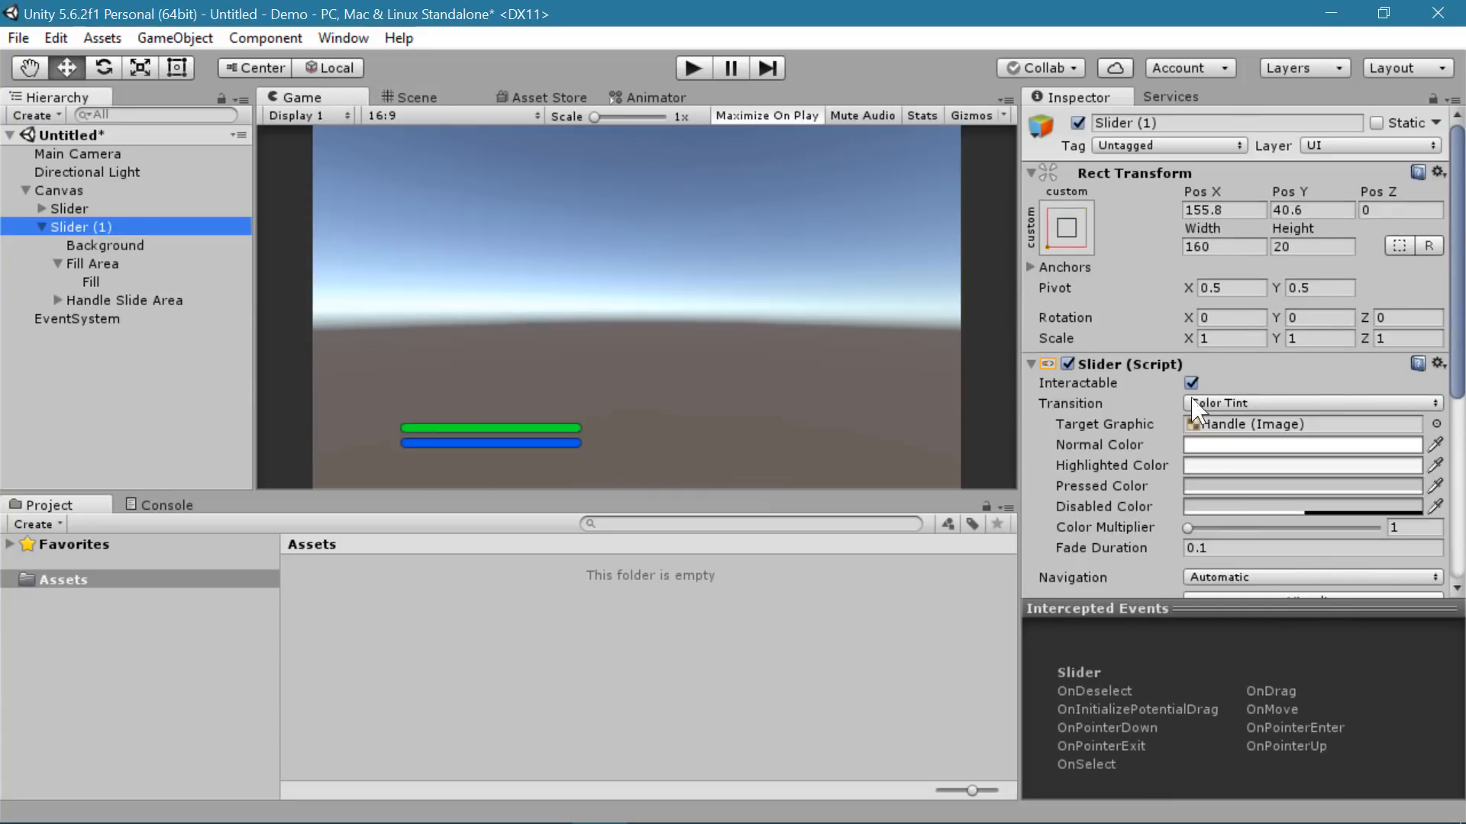
scroll(1219, 442, "down", 6)
left_click_drag(1300, 421, 1424, 443)
left_click(84, 209)
left_click(1222, 421)
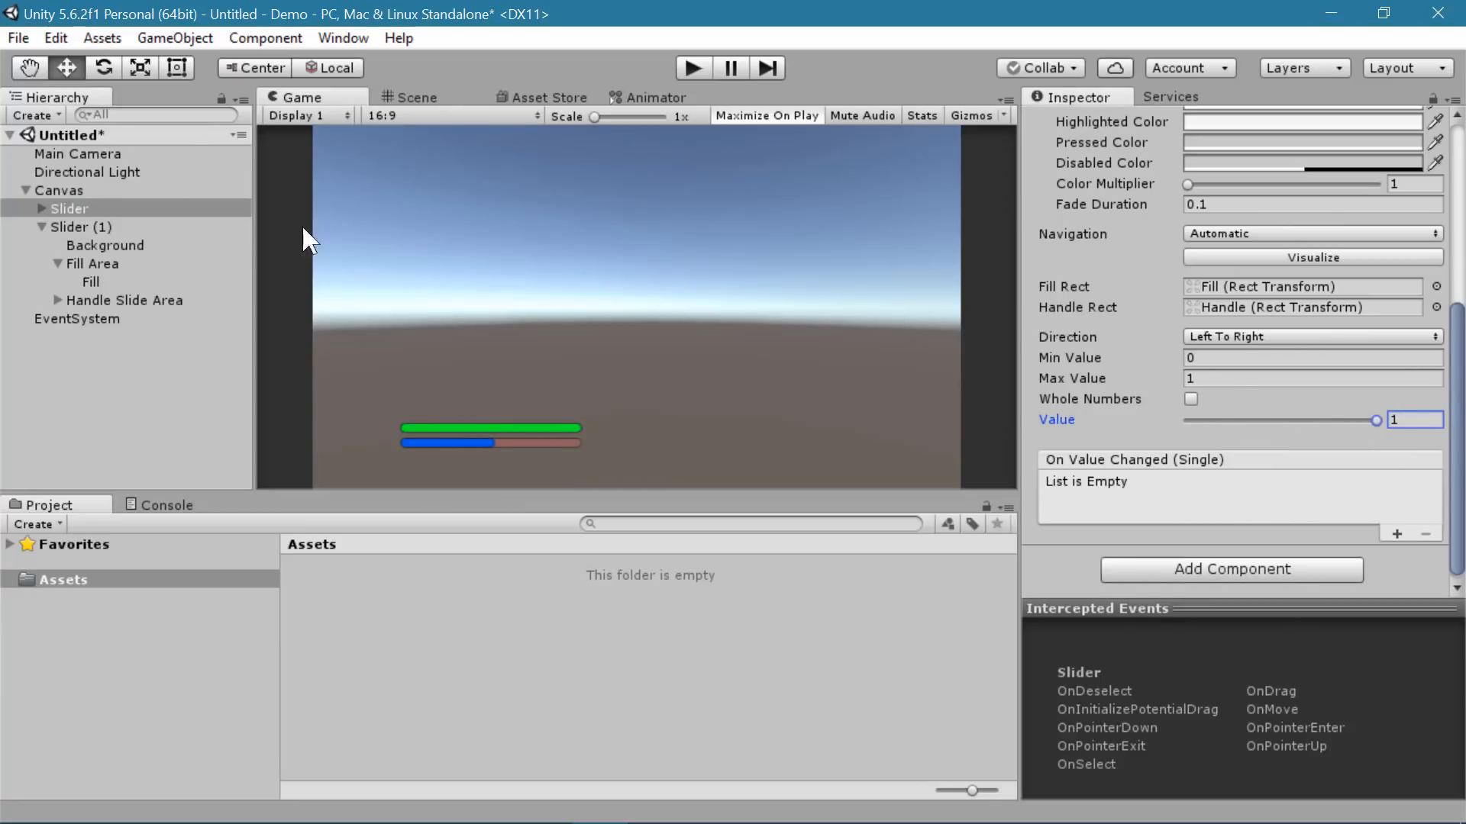
left_click(81, 228)
left_click_drag(1281, 421, 1381, 423)
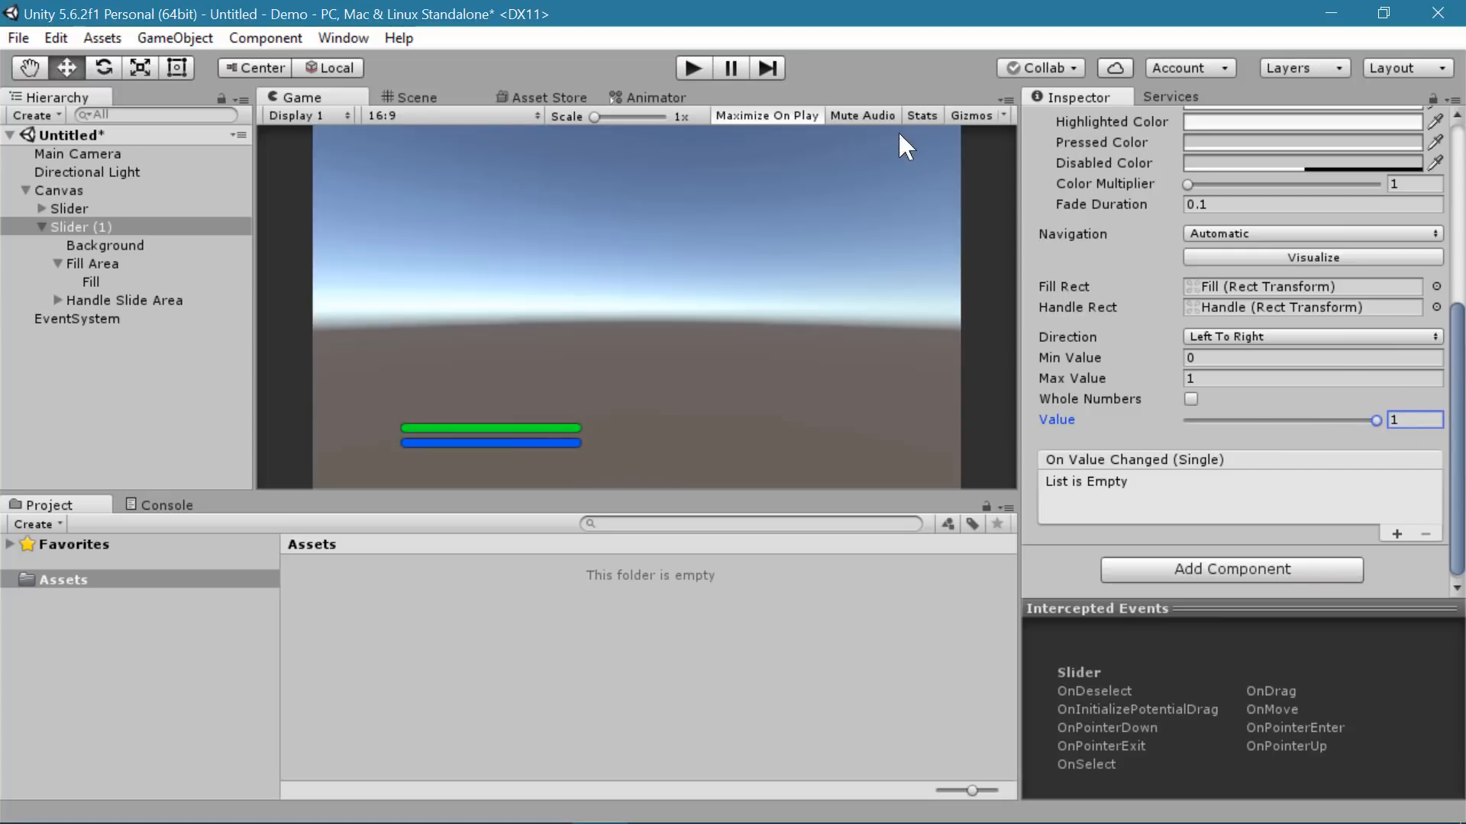
scroll(1099, 213, "up", 6)
scroll(1099, 213, "up", 3)
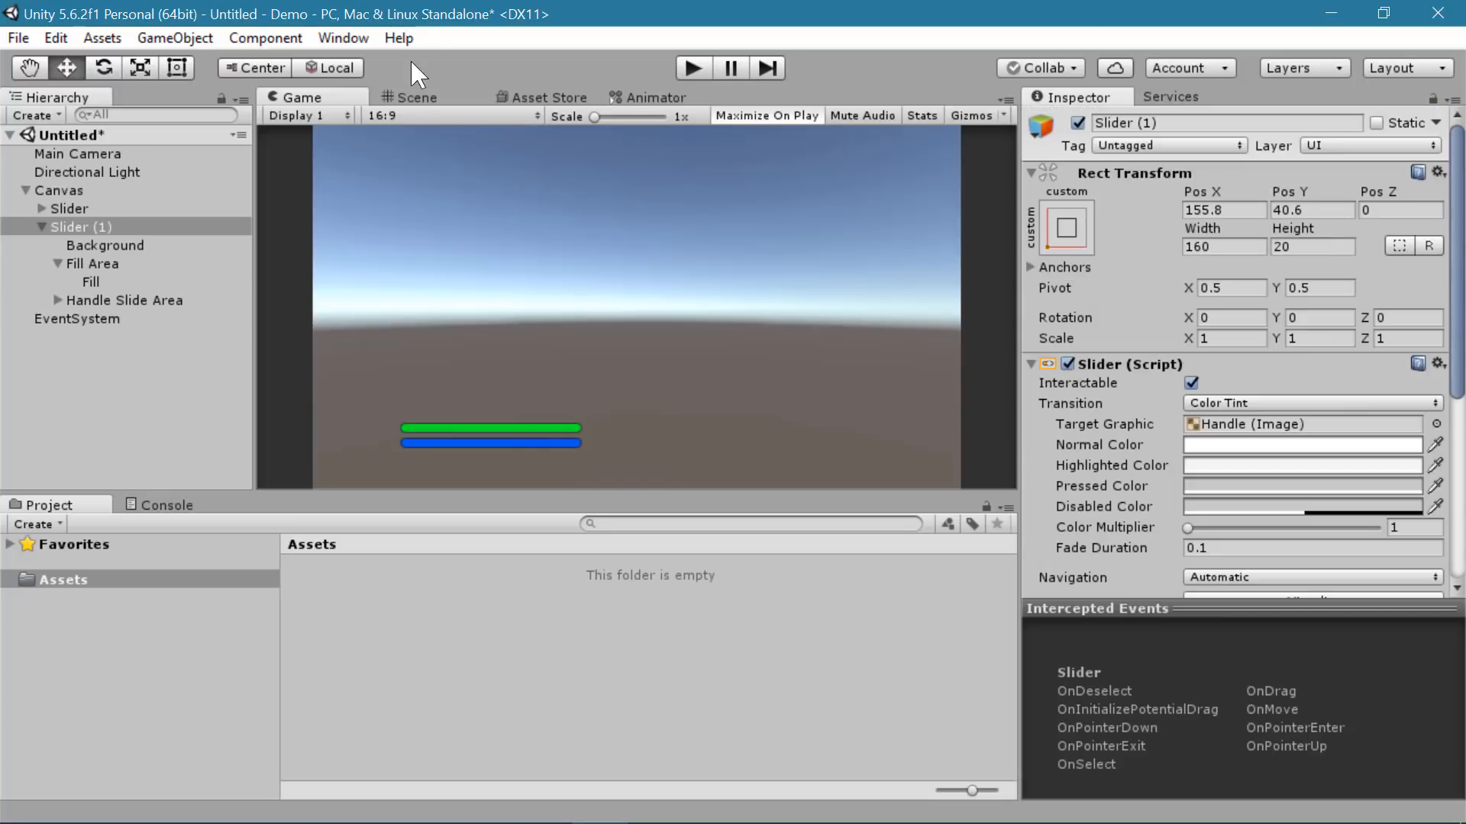
- Switch to the Scene view and create a new animation clip named Health in the Assets folder
left_click(425, 103)
key("f")
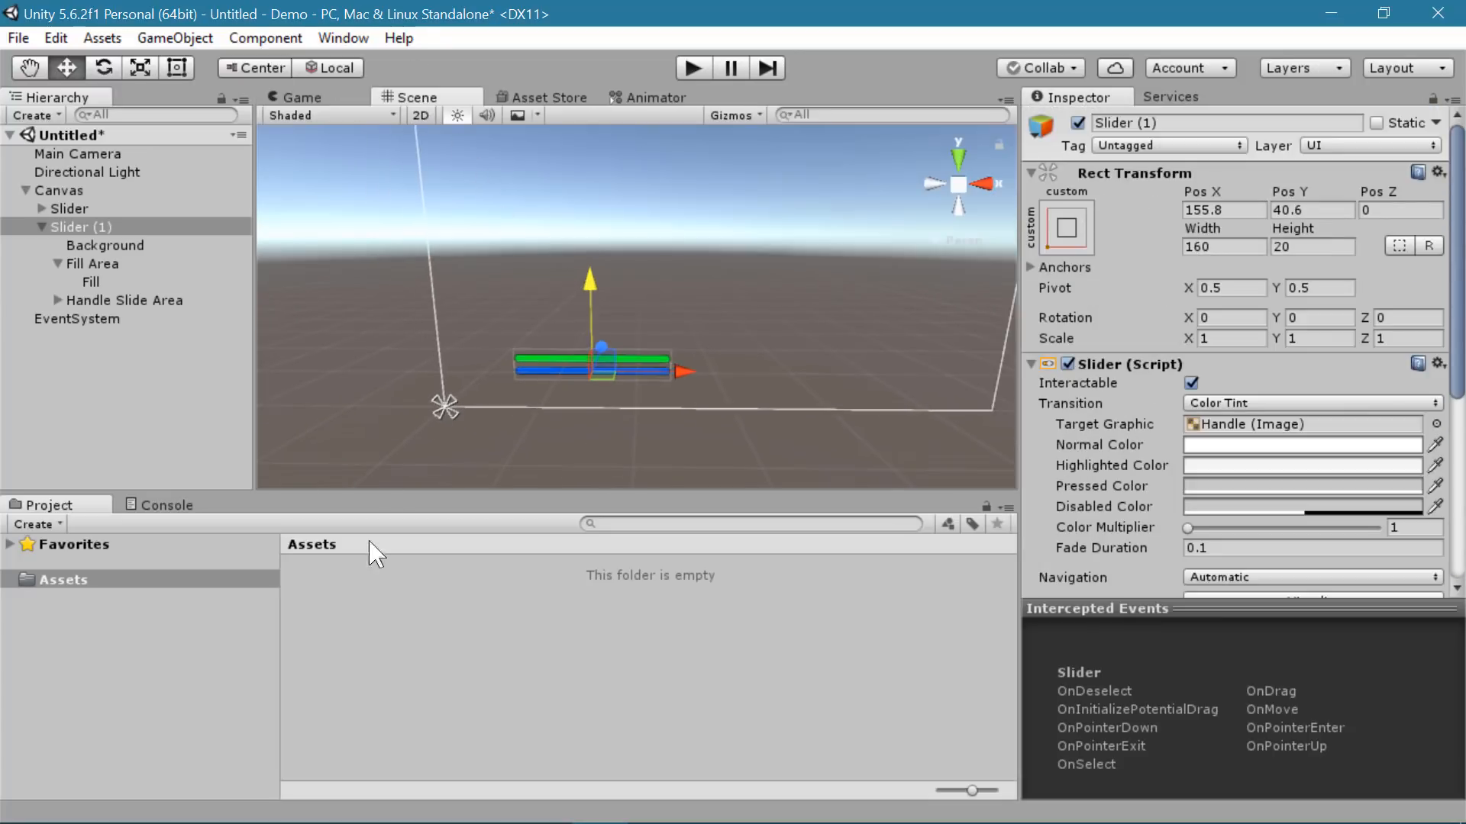
right_click(384, 626)
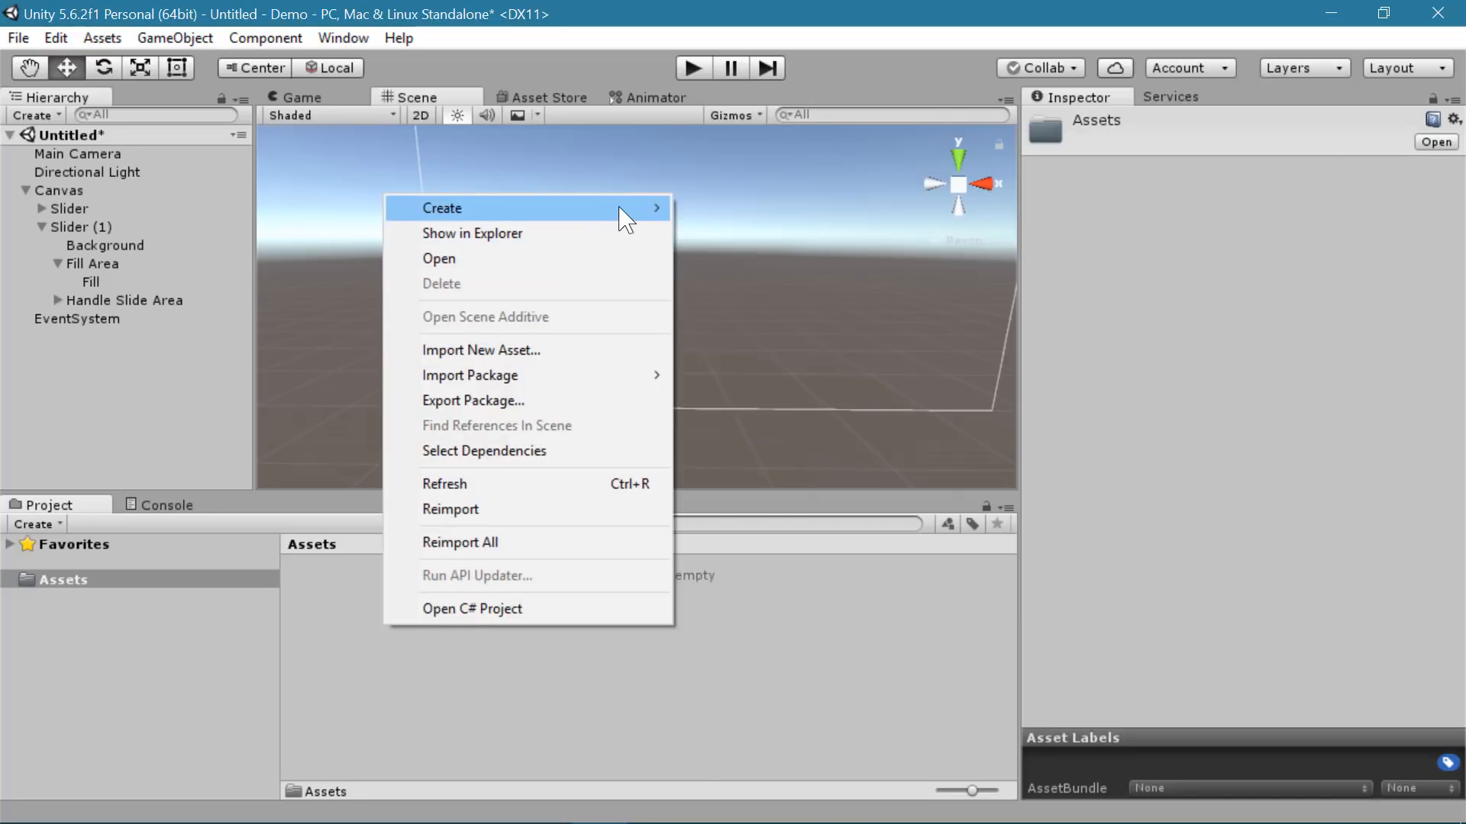
mouse_move(632, 210)
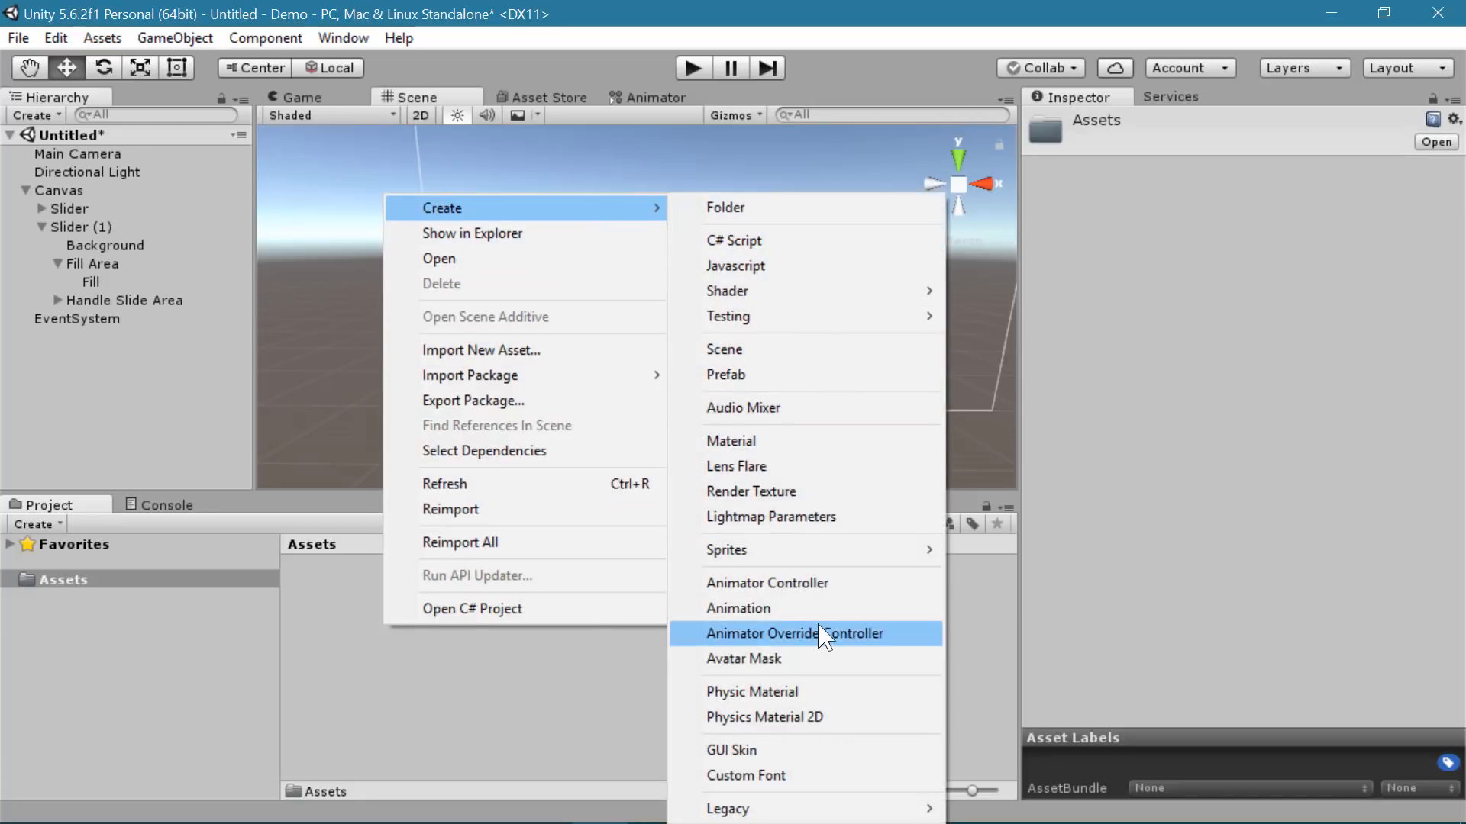
left_click(821, 608)
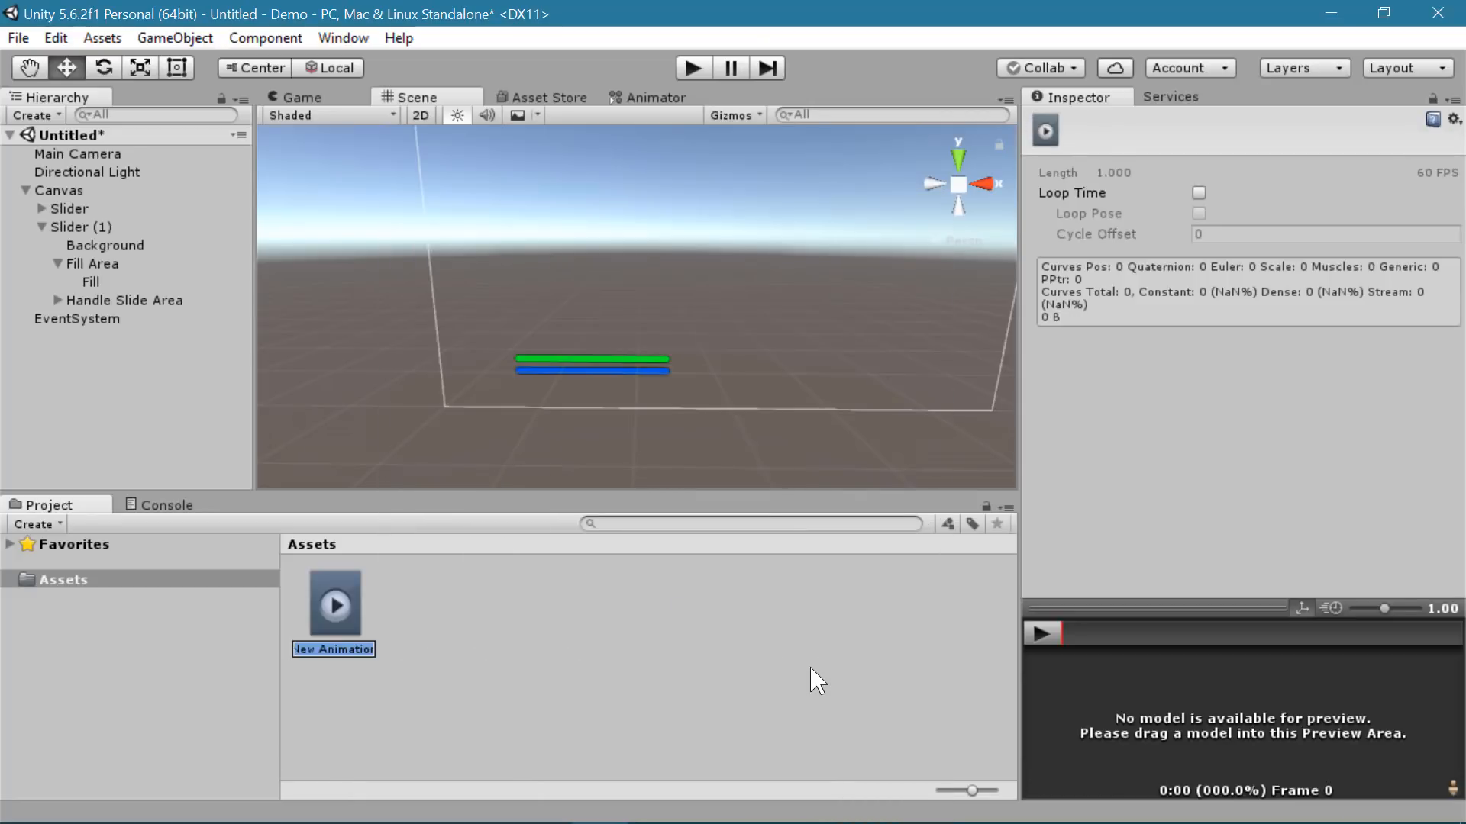
type("Health")
key("Return")
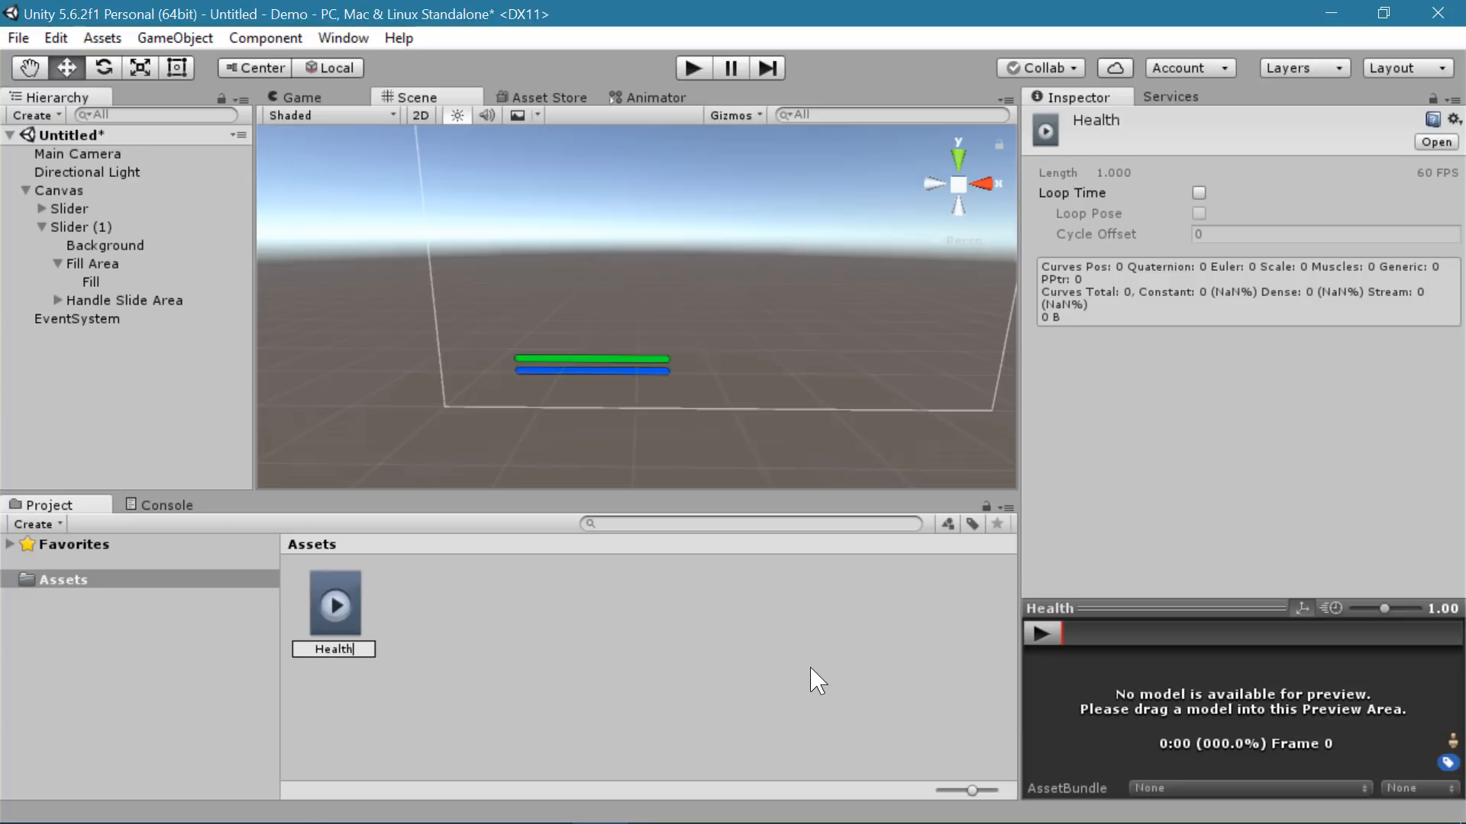
- Attach the Health animation clip to the original Slider object as a component
left_click(42, 227)
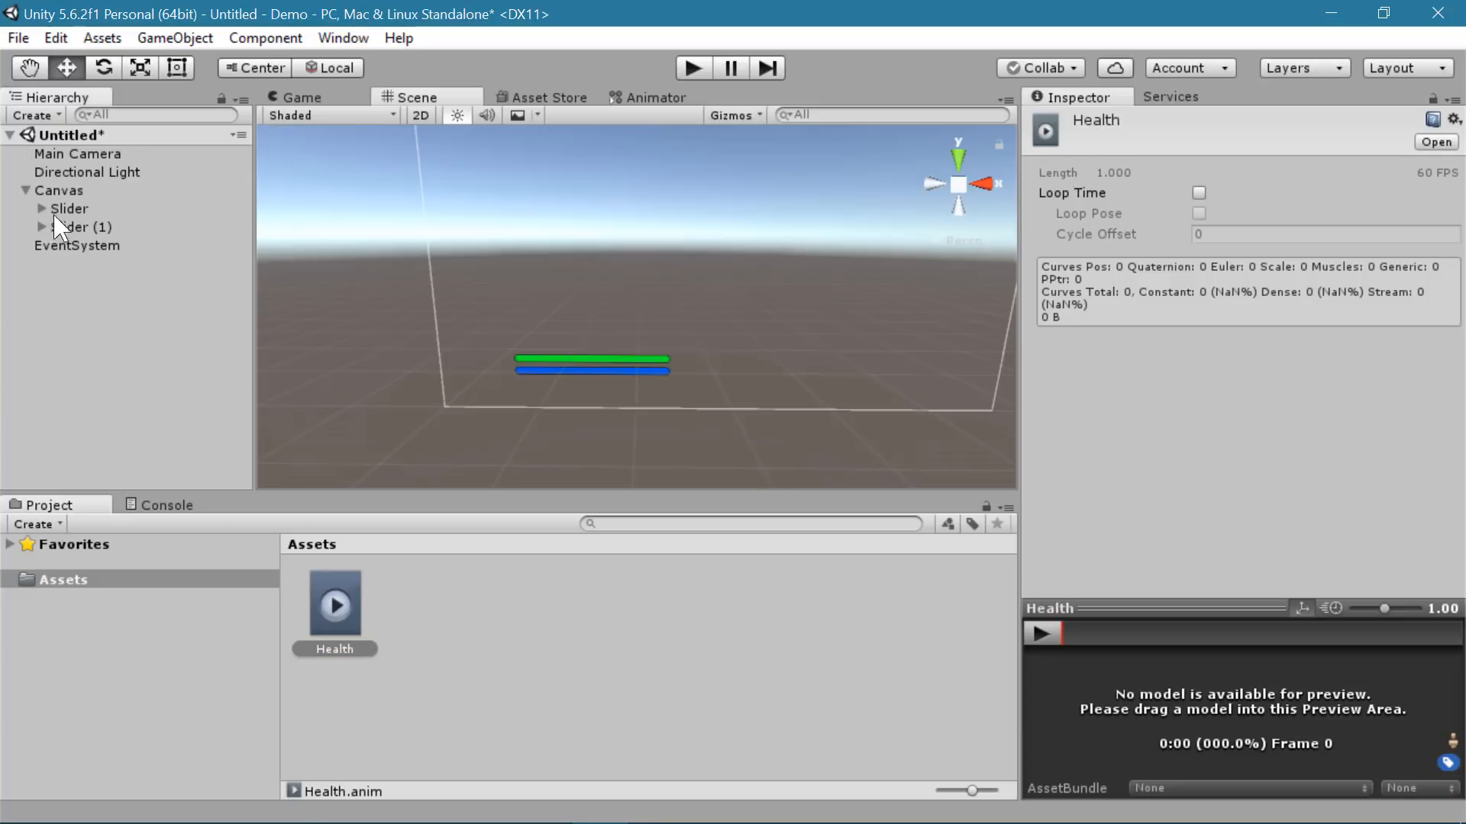
left_click(77, 211)
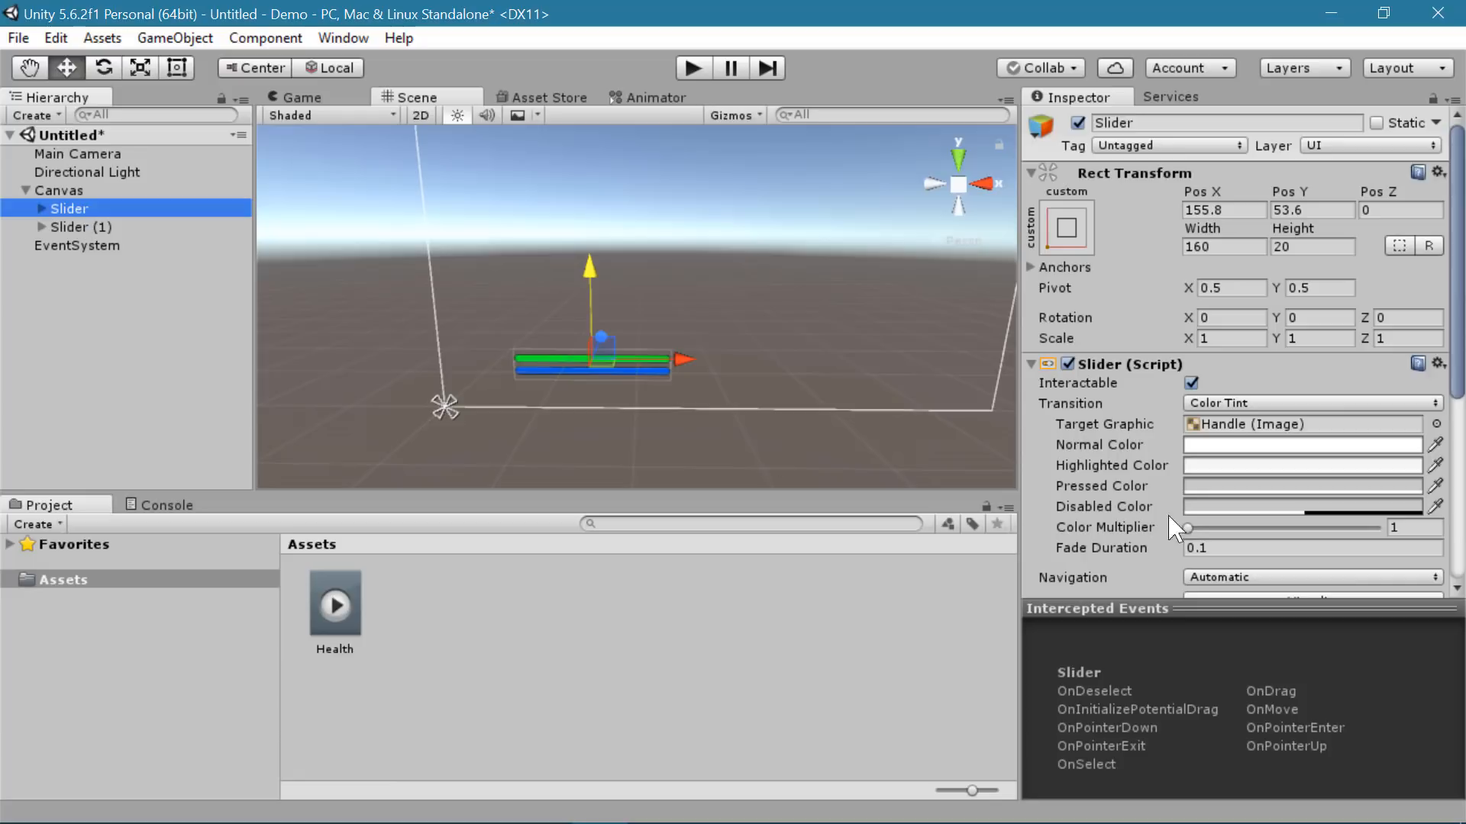
scroll(1176, 527, "down", 5)
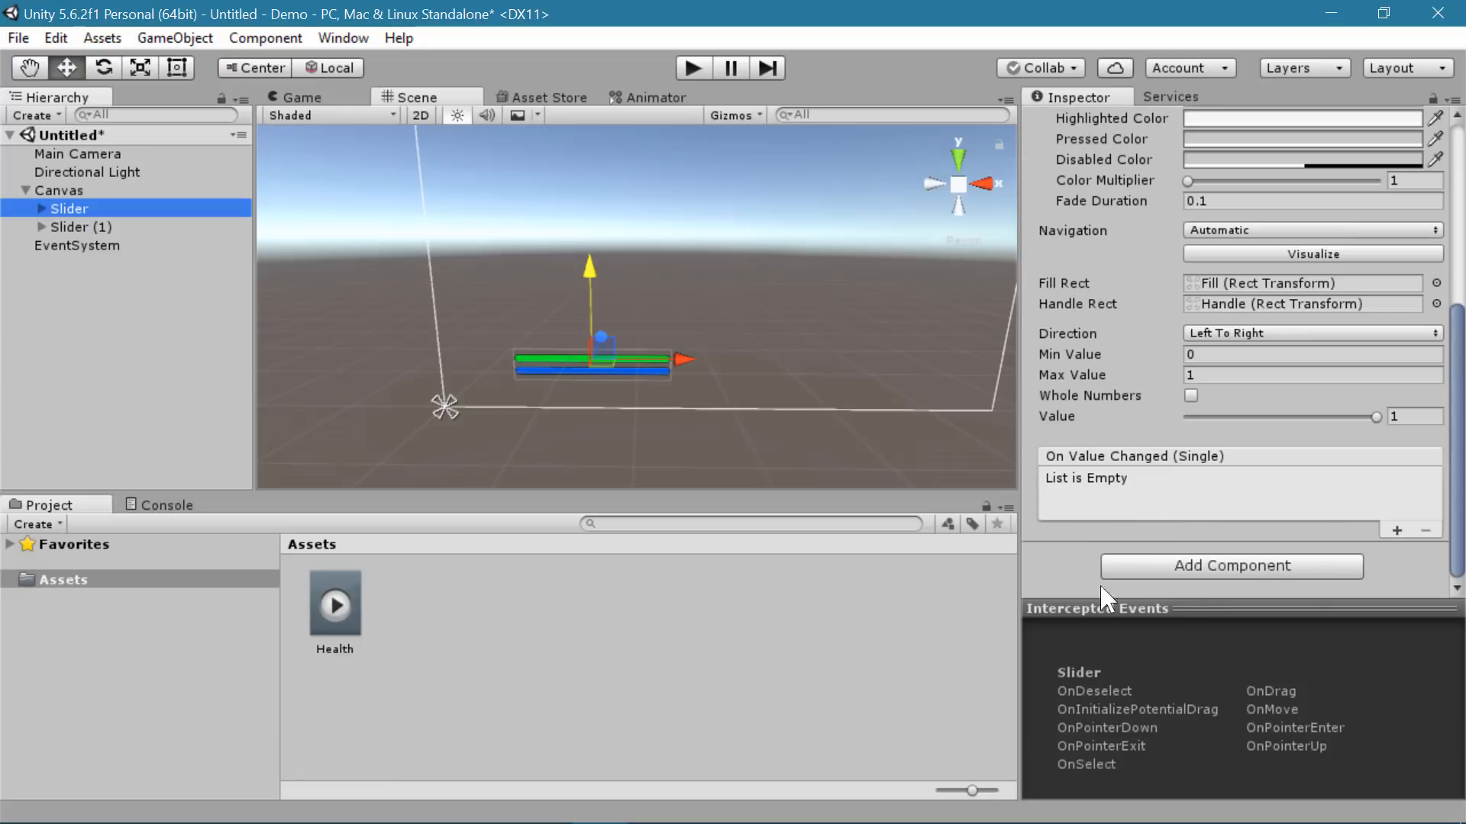
left_click_drag(337, 603, 1126, 576)
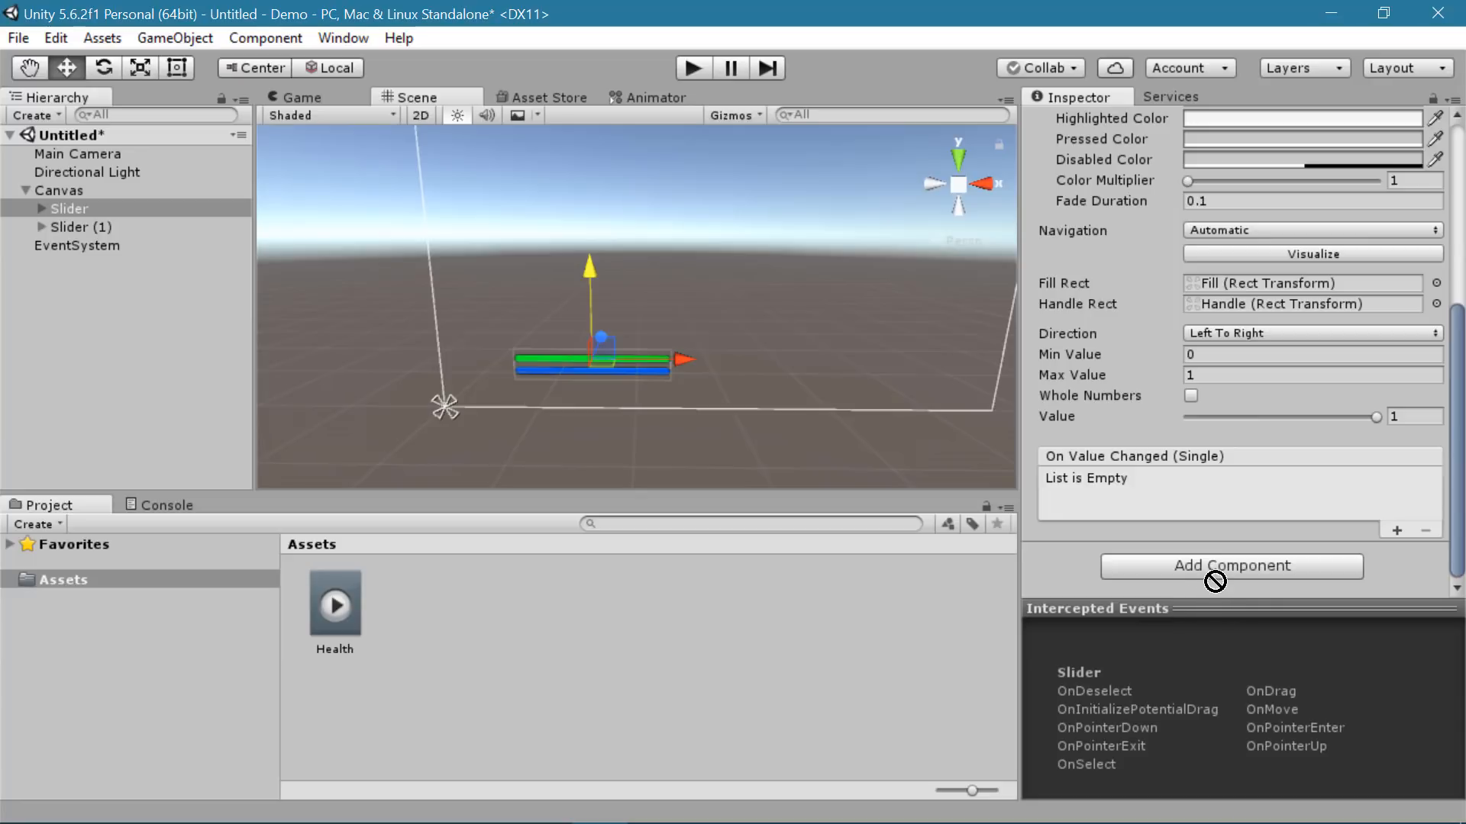
left_click_drag(1215, 584, 1215, 583)
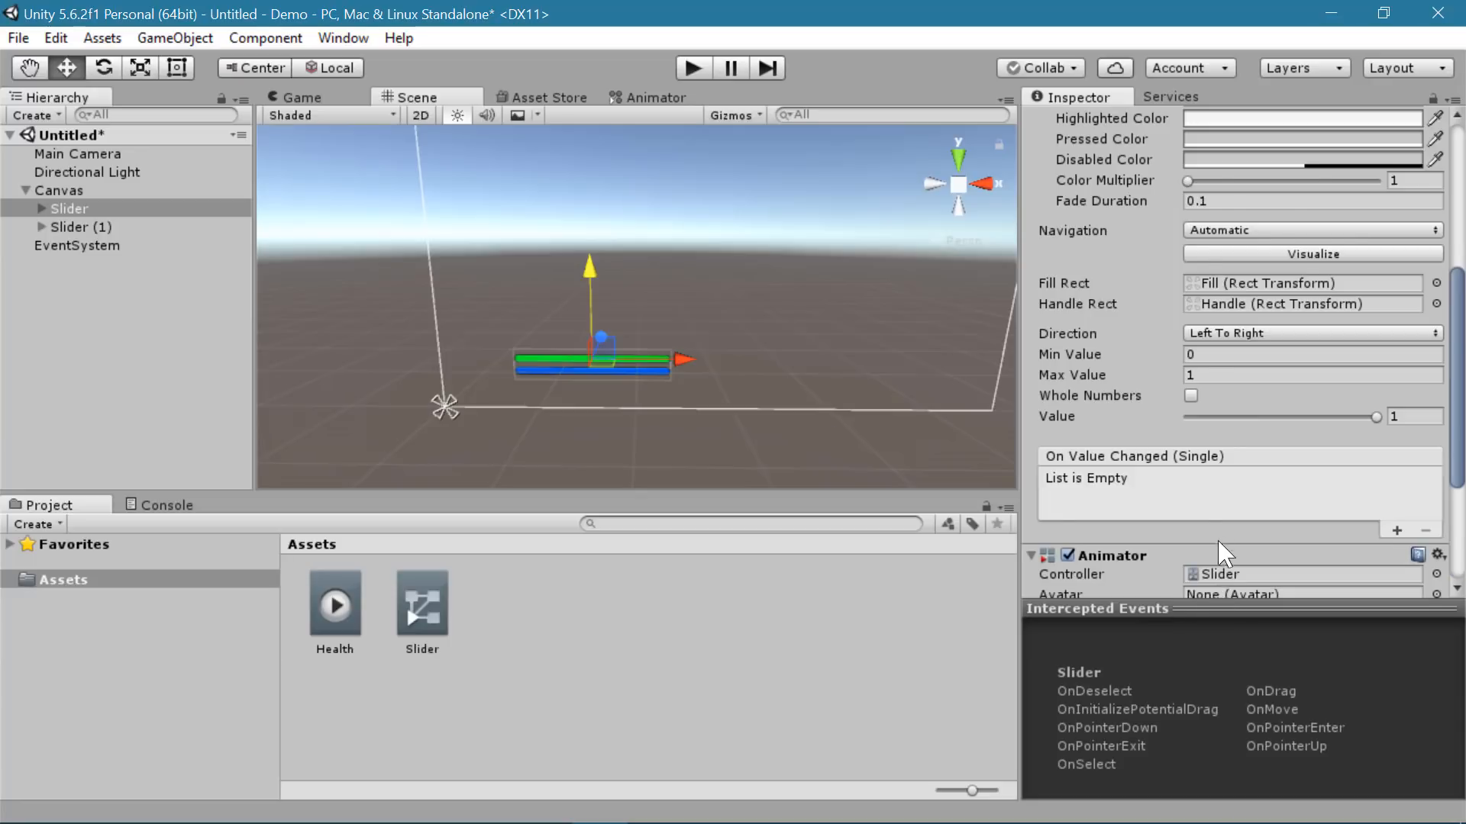
scroll(1217, 542, "down", 3)
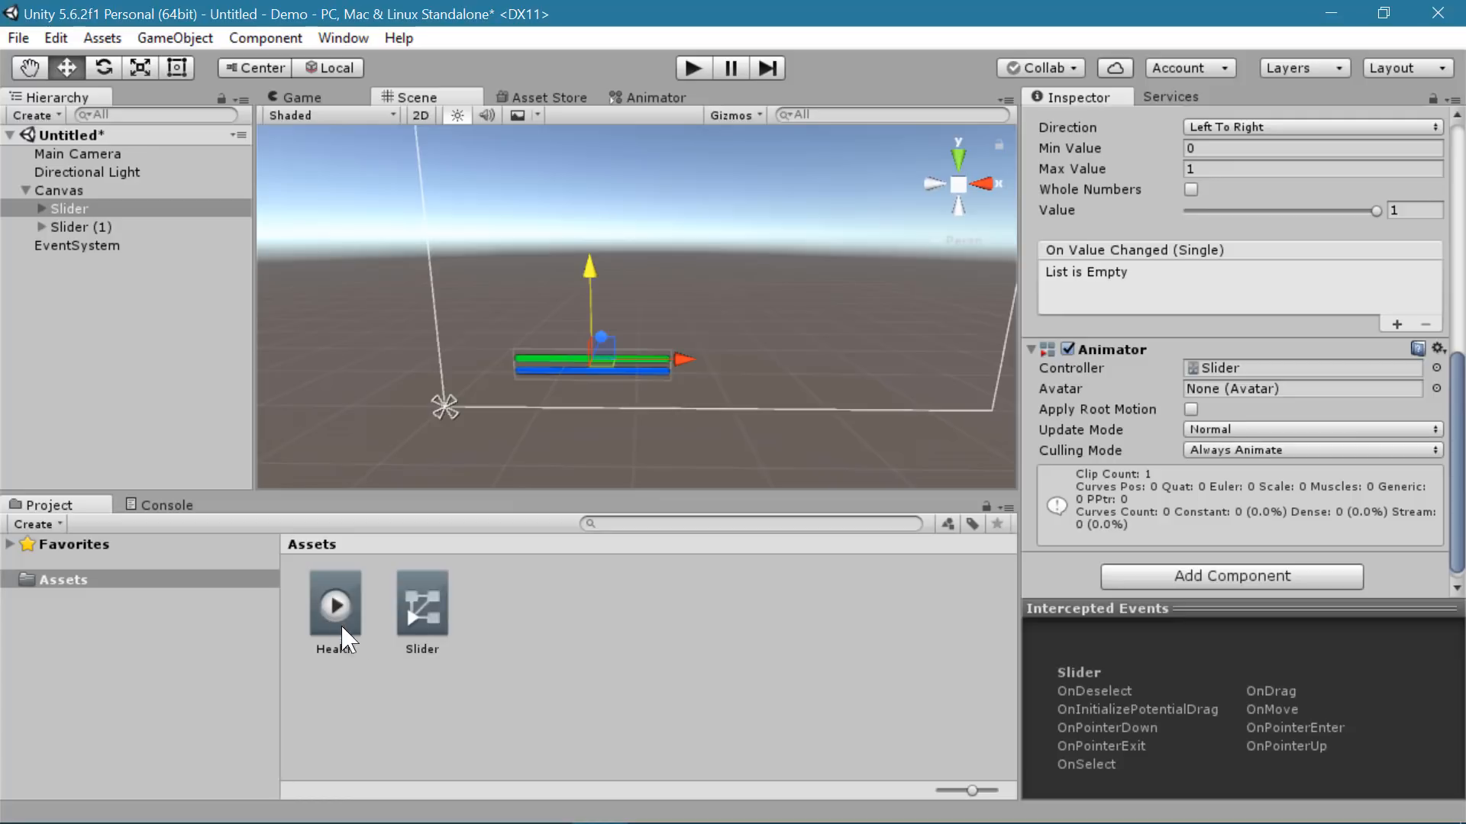
- Open the Health clip for animation editing and add the Slider script's Value as an animated property
left_click(356, 43)
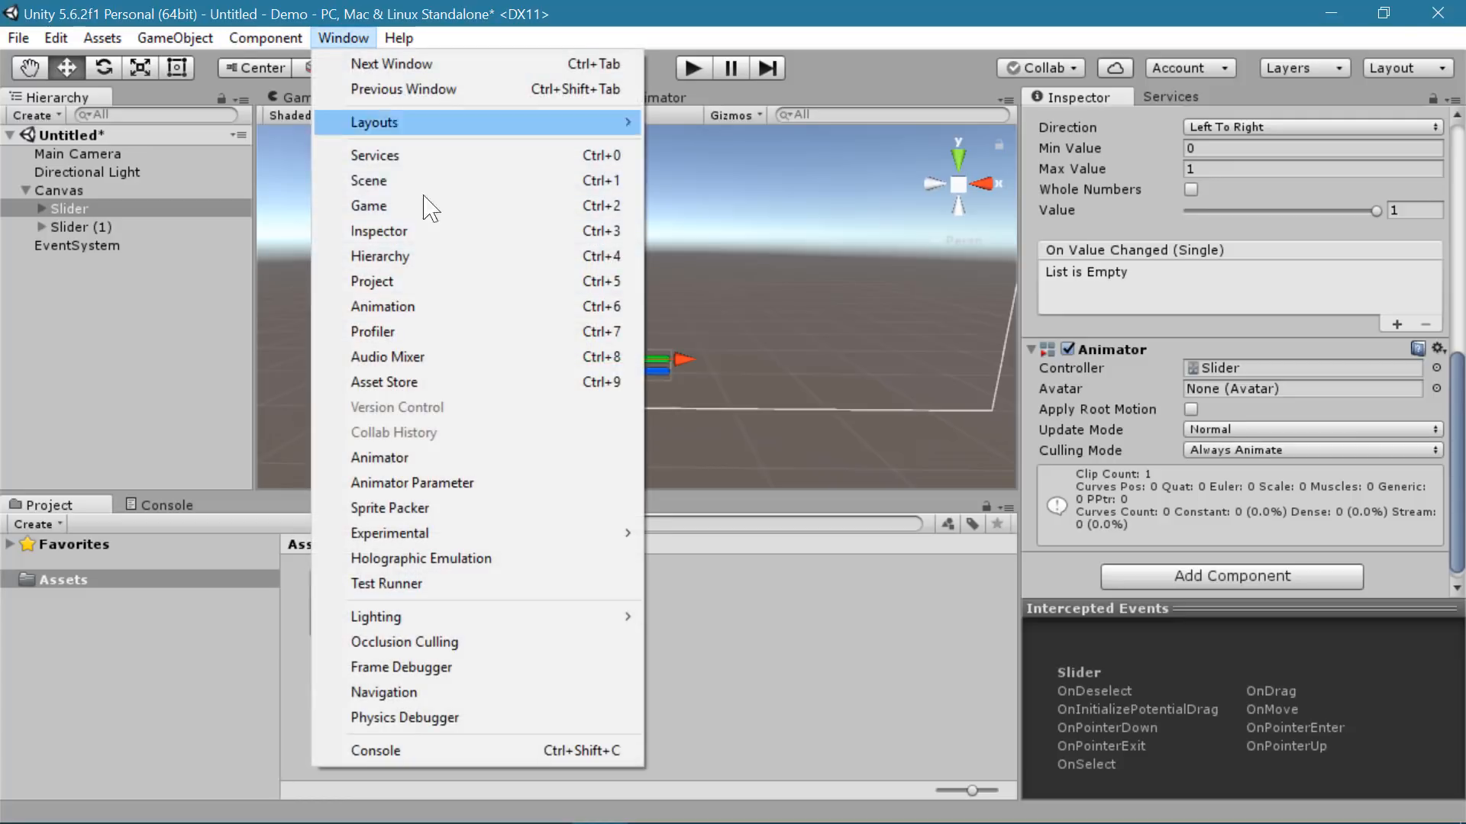
left_click(484, 307)
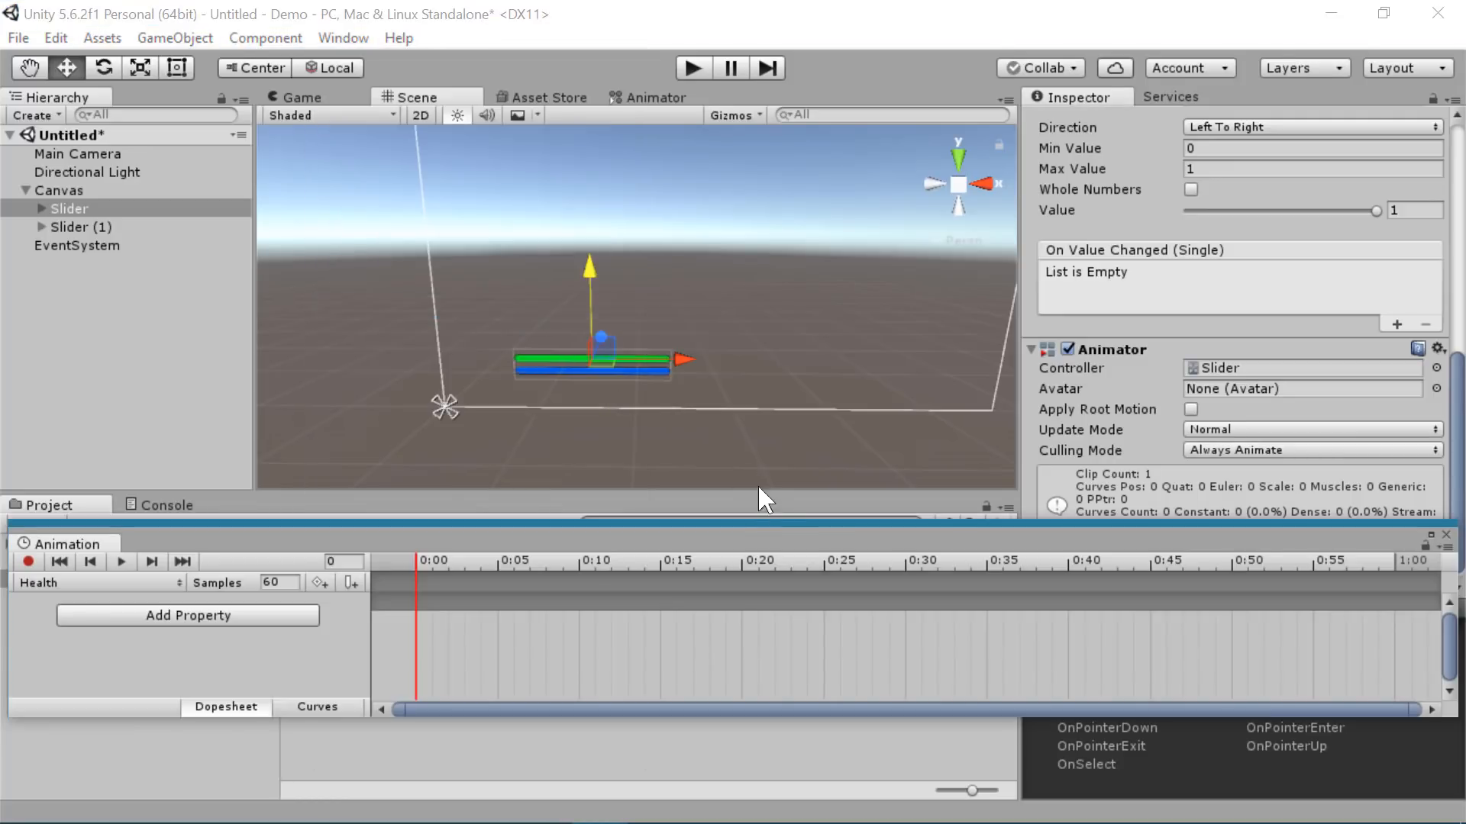
left_click(206, 624)
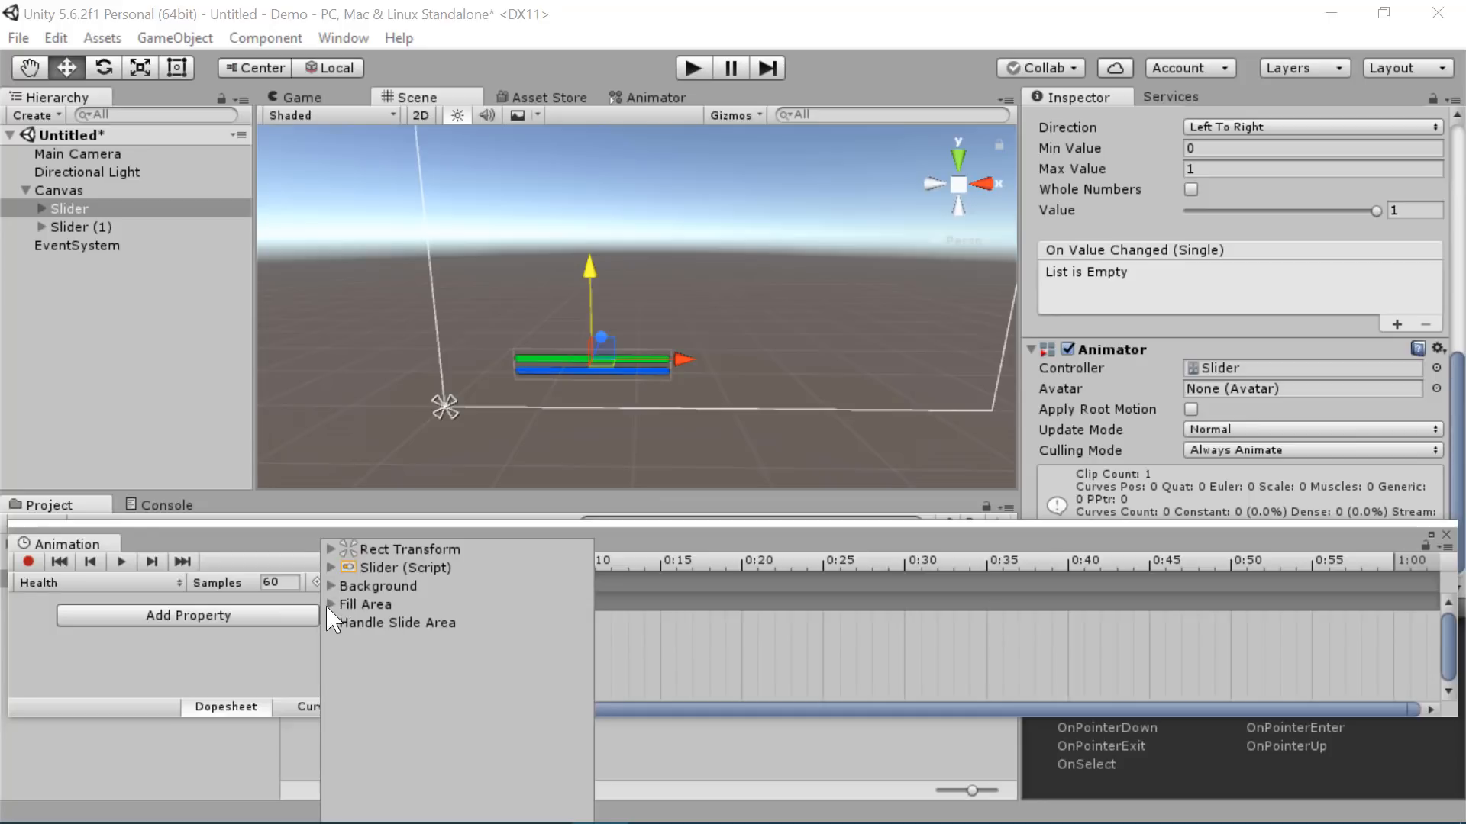
left_click(331, 567)
scroll(416, 645, "down", 2)
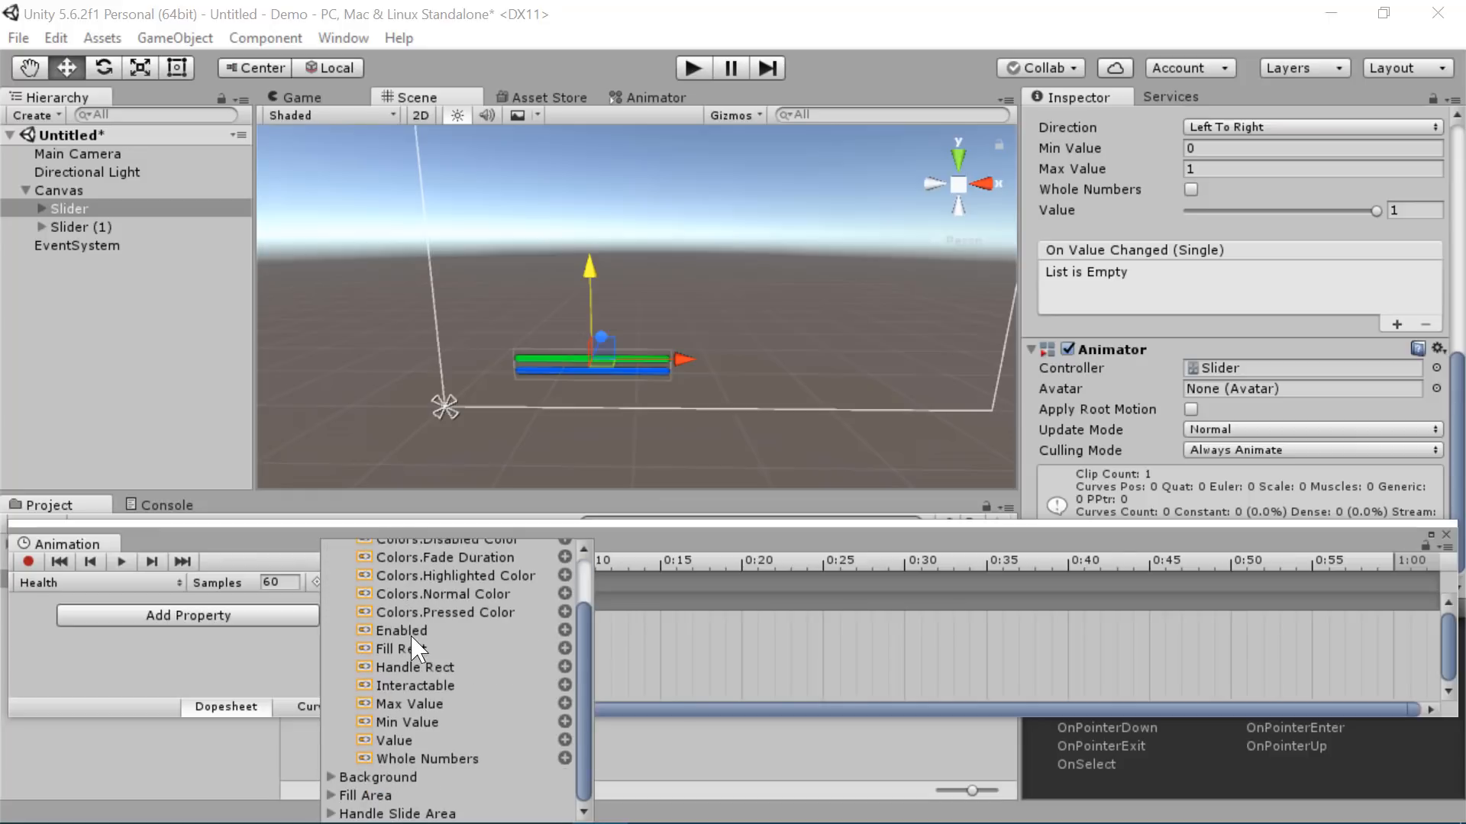
left_click(565, 739)
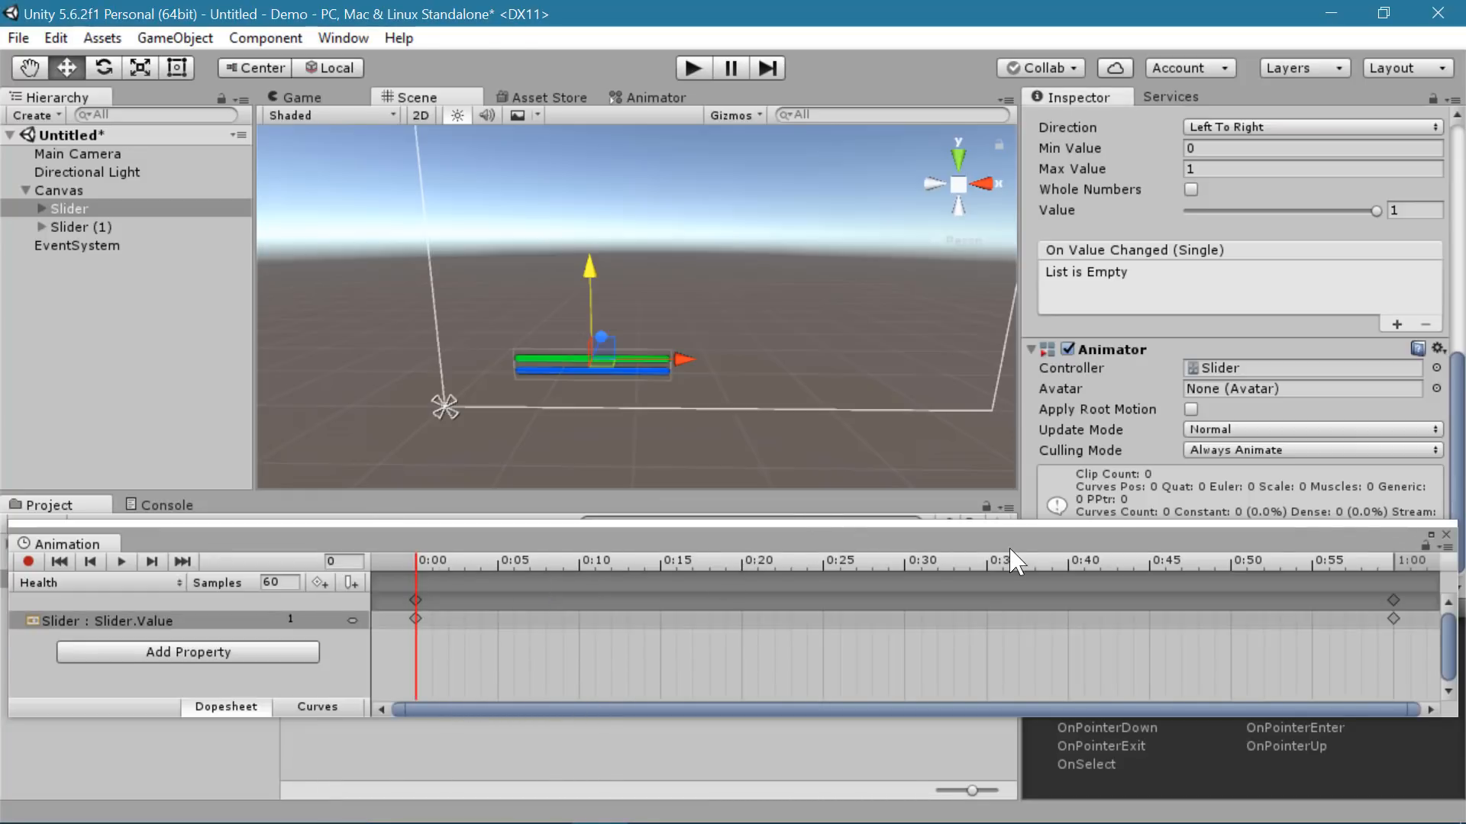
- Set the Slider.Value keyframe at 0:00 in the Health clip to 0 and scrub the timeline to preview it
mouse_move(1011, 548)
left_mouse_down()
mouse_move(1009, 588)
mouse_move(997, 510)
mouse_move(1018, 566)
left_mouse_up()
left_click_drag(441, 570, 413, 581)
left_click(420, 607)
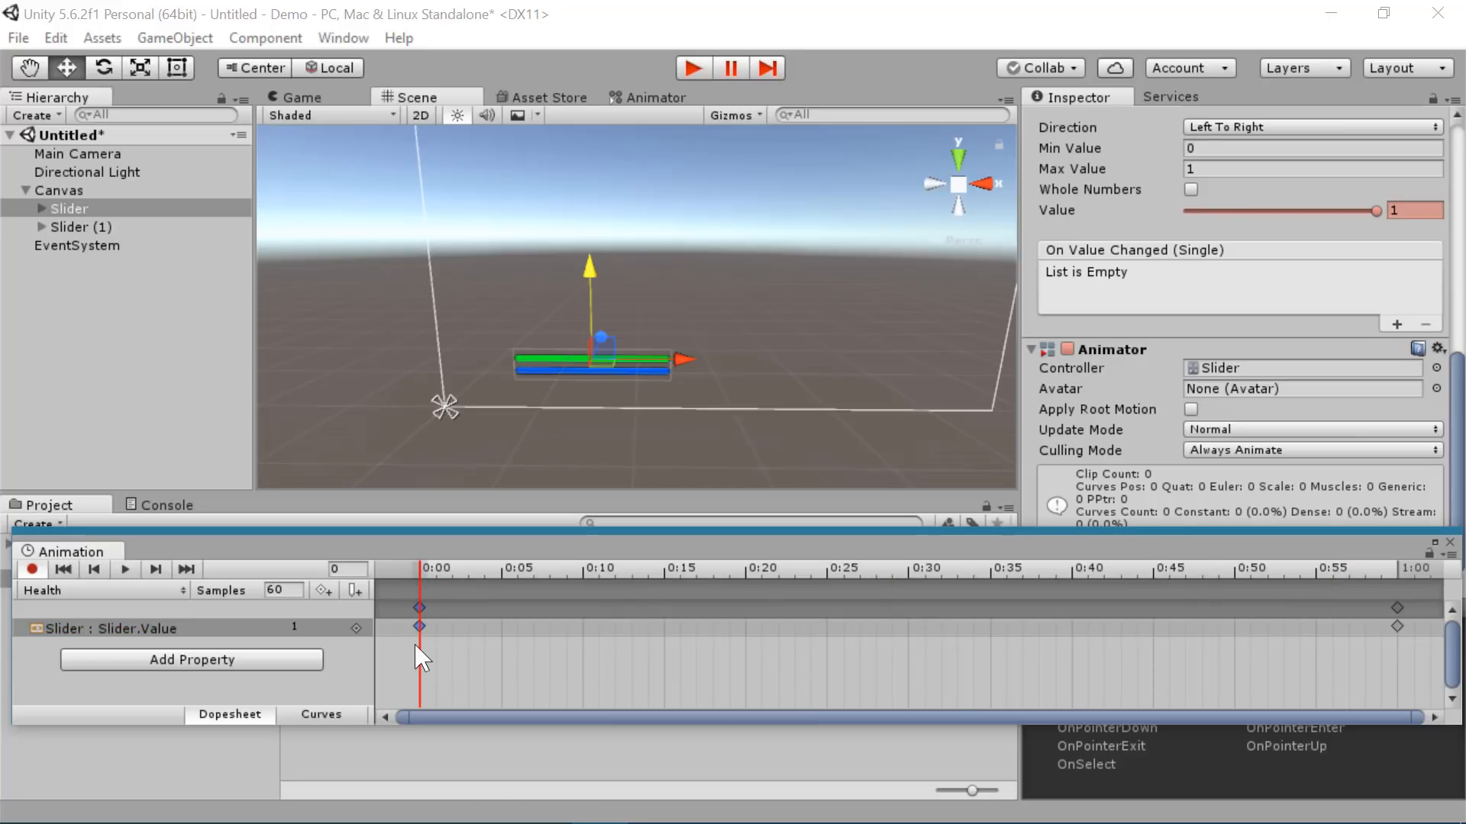
left_click_drag(469, 574, 500, 574)
left_click_drag(611, 576, 391, 561)
left_click(418, 608)
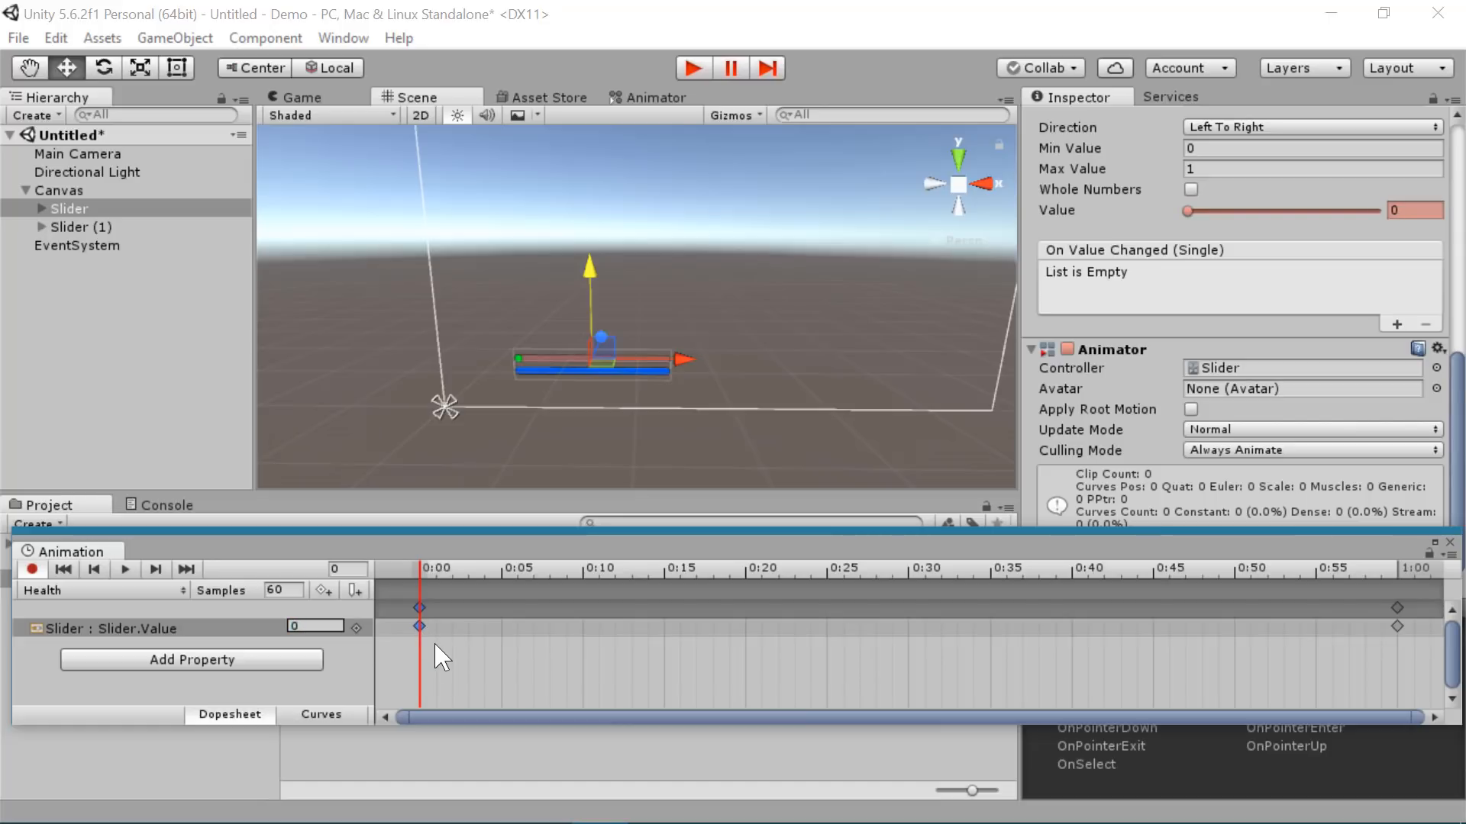
left_click_drag(432, 566, 378, 579)
- Move the first Slider.Value keyframe of the Health clip to 0:20 and scrub through to frame 61
scroll(591, 649, "down", 3)
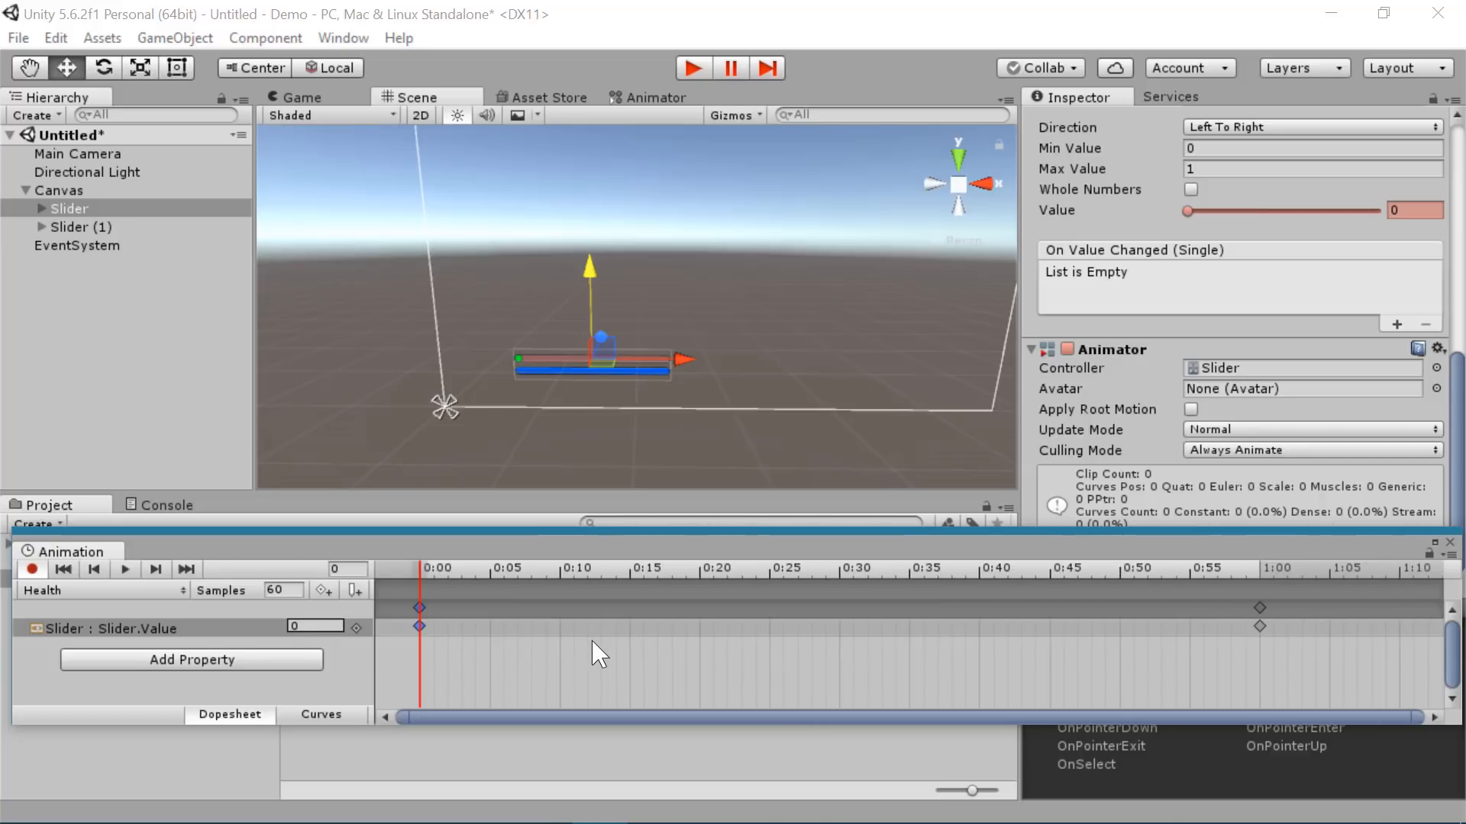
scroll(610, 664, "down", 3)
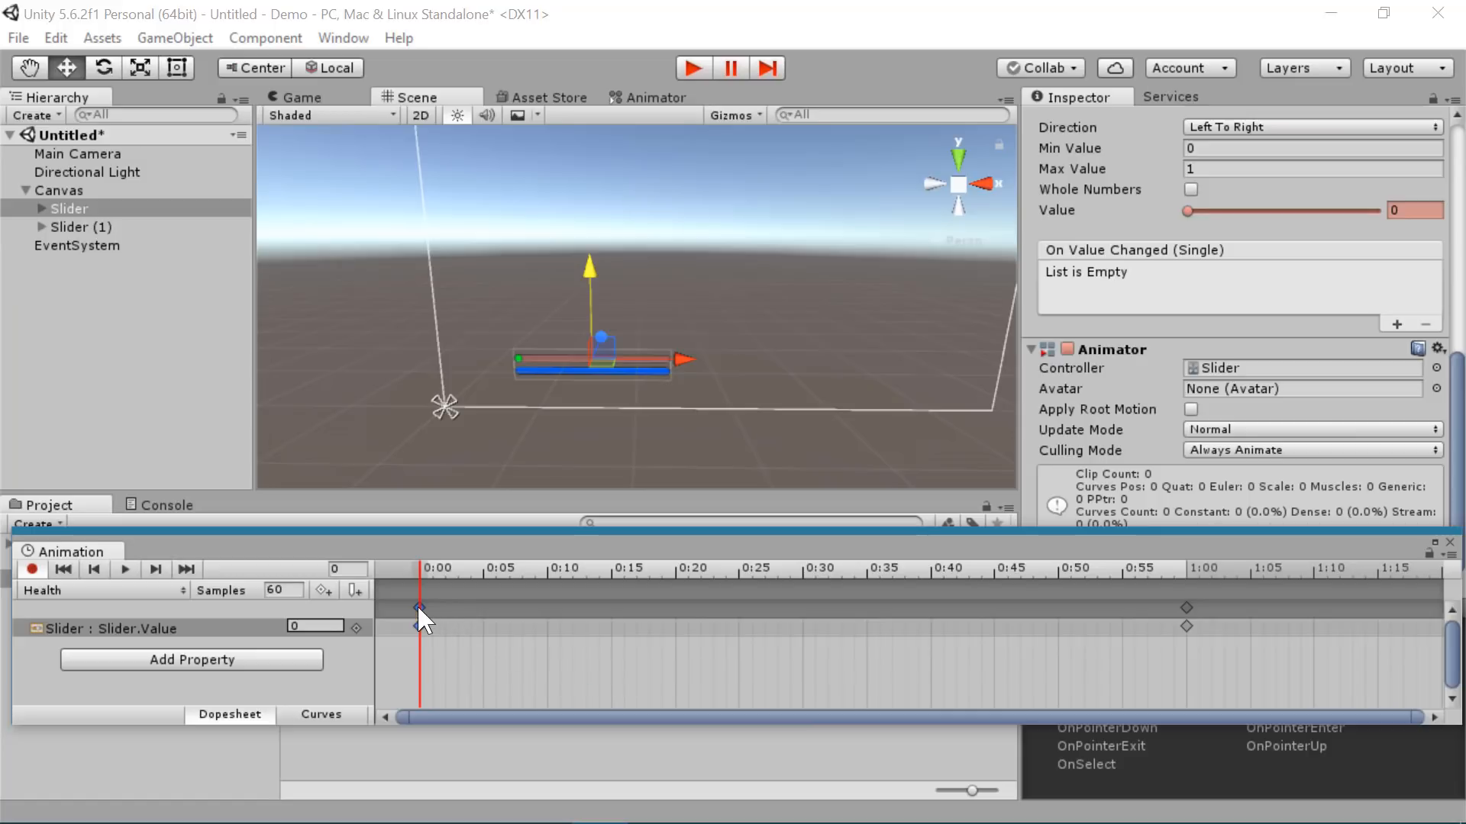
left_click_drag(418, 608, 424, 609)
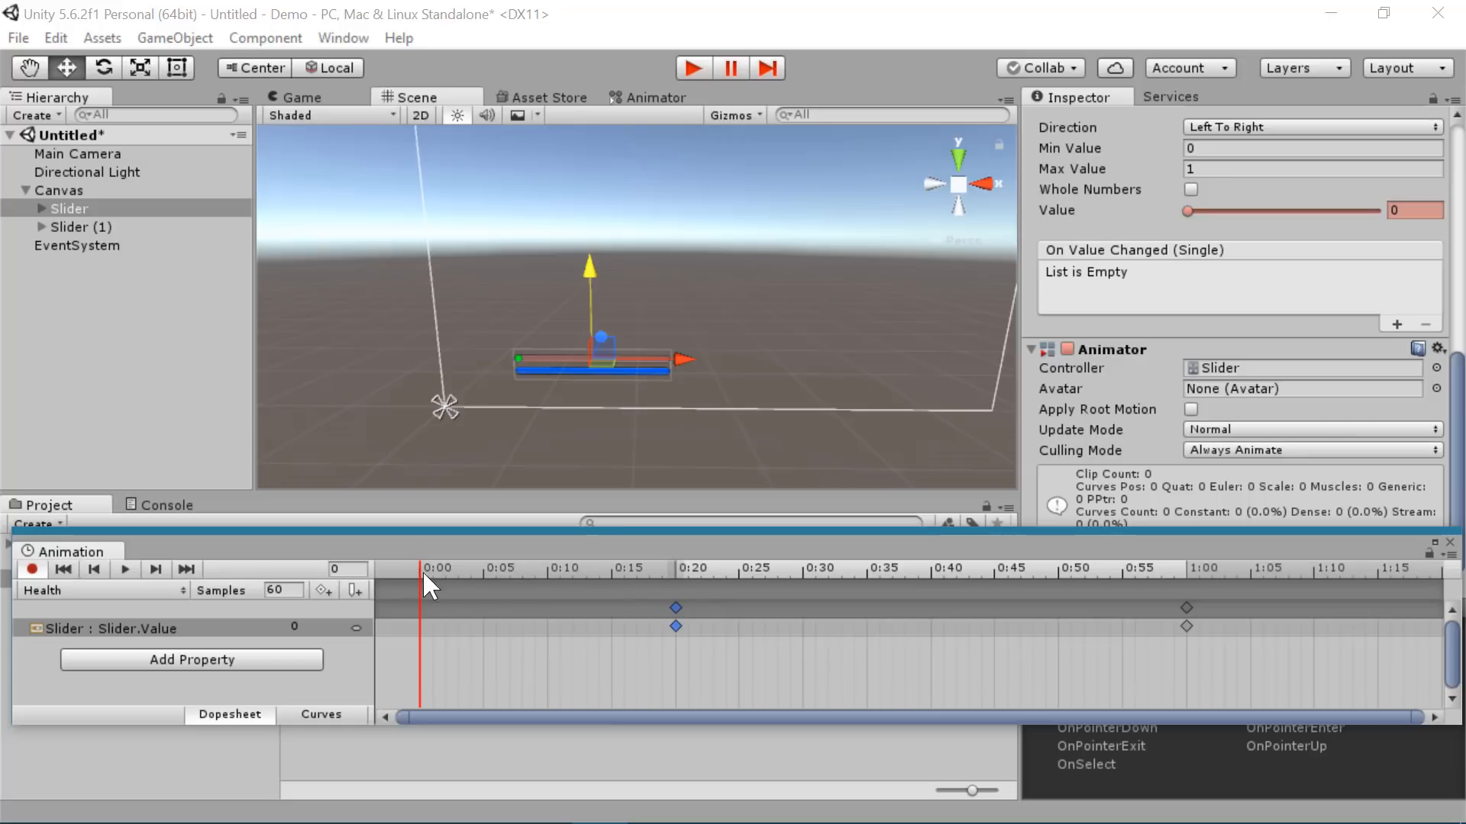
left_click_drag(425, 569, 1206, 575)
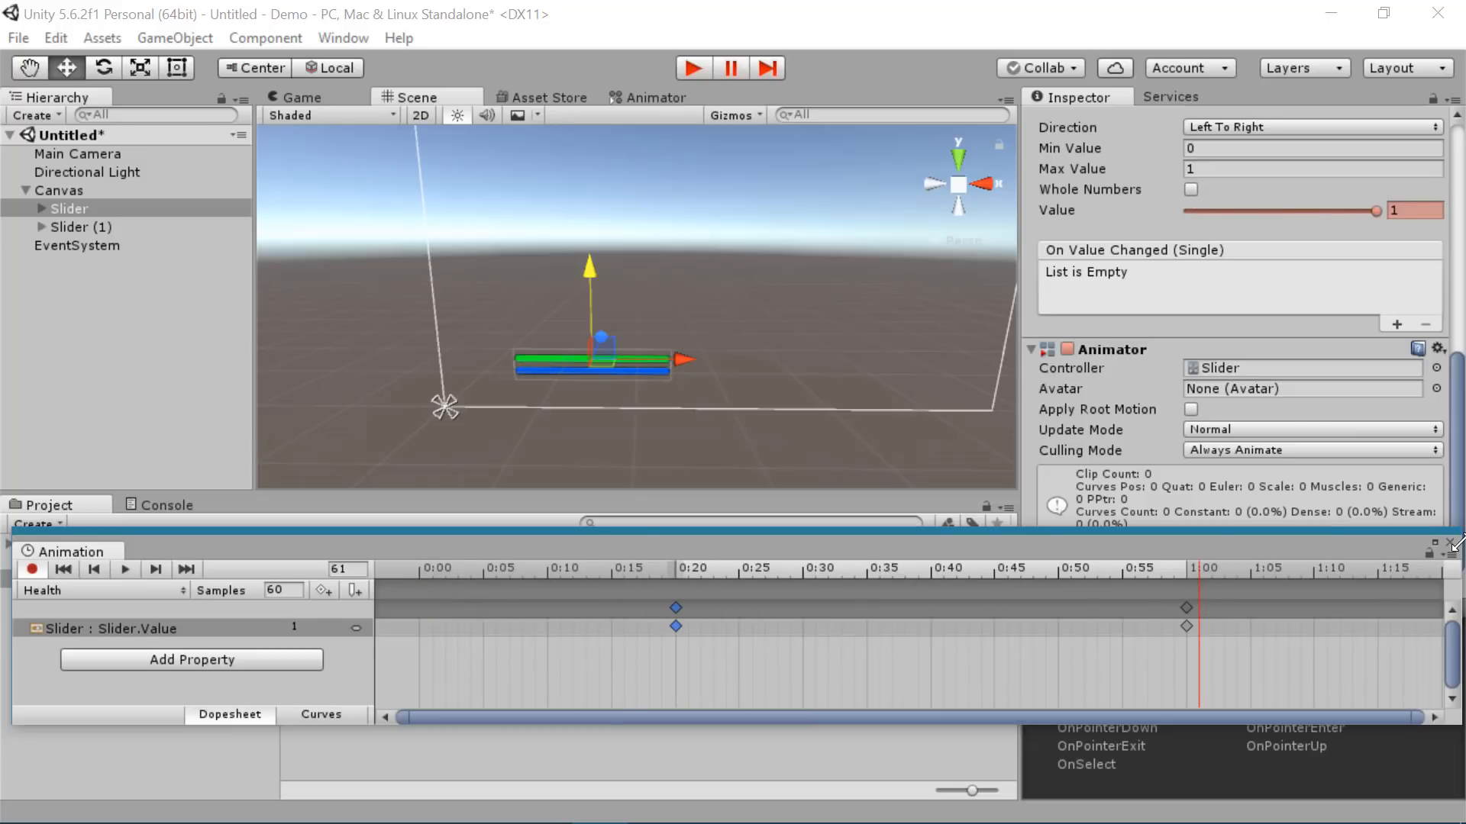
- Close the animation editor, run the scene to check the green bar's fill animation, and stop it
left_click(975, 374)
left_click(643, 412)
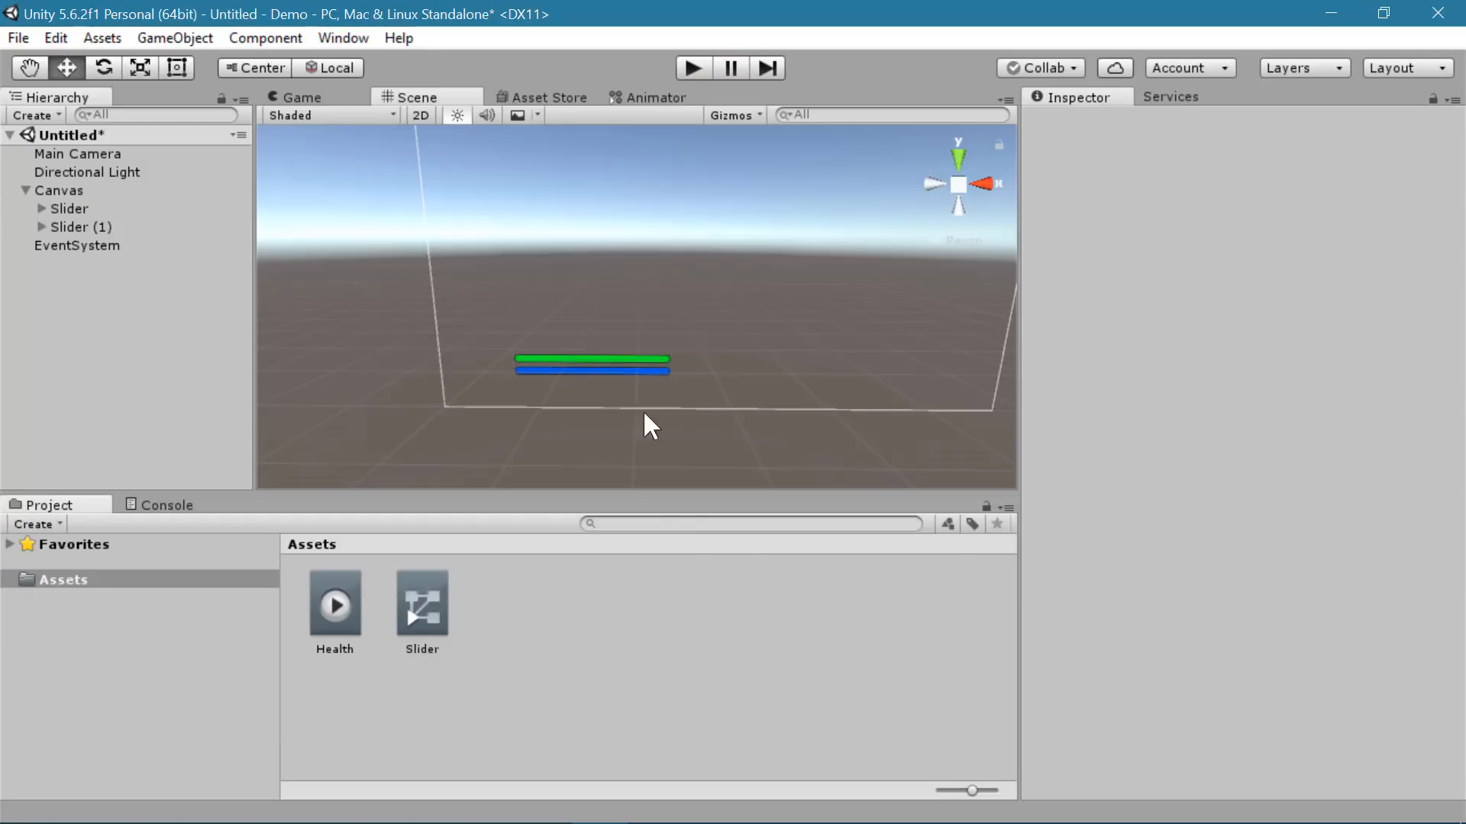
left_click(693, 67)
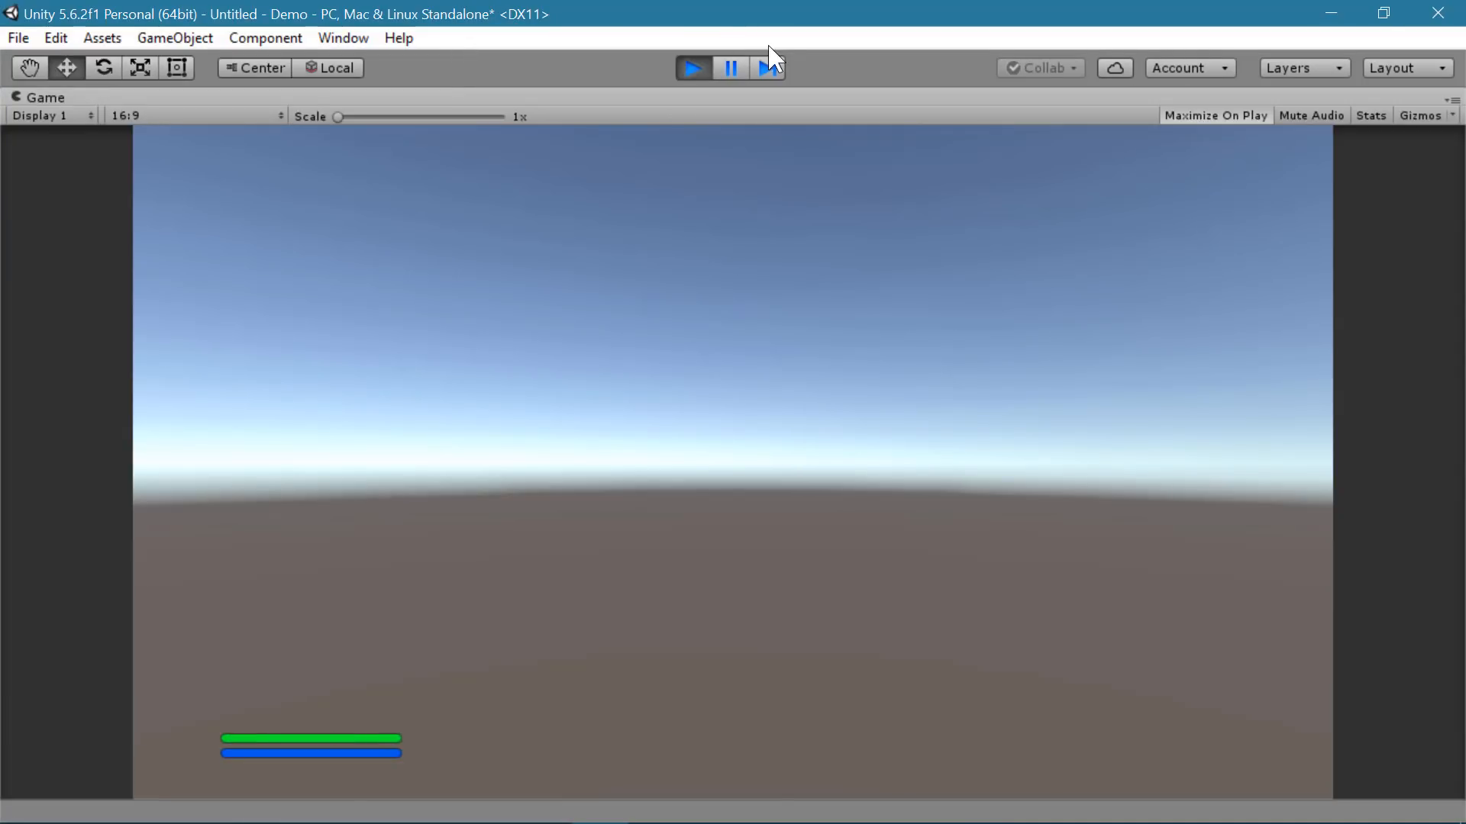
left_click(692, 67)
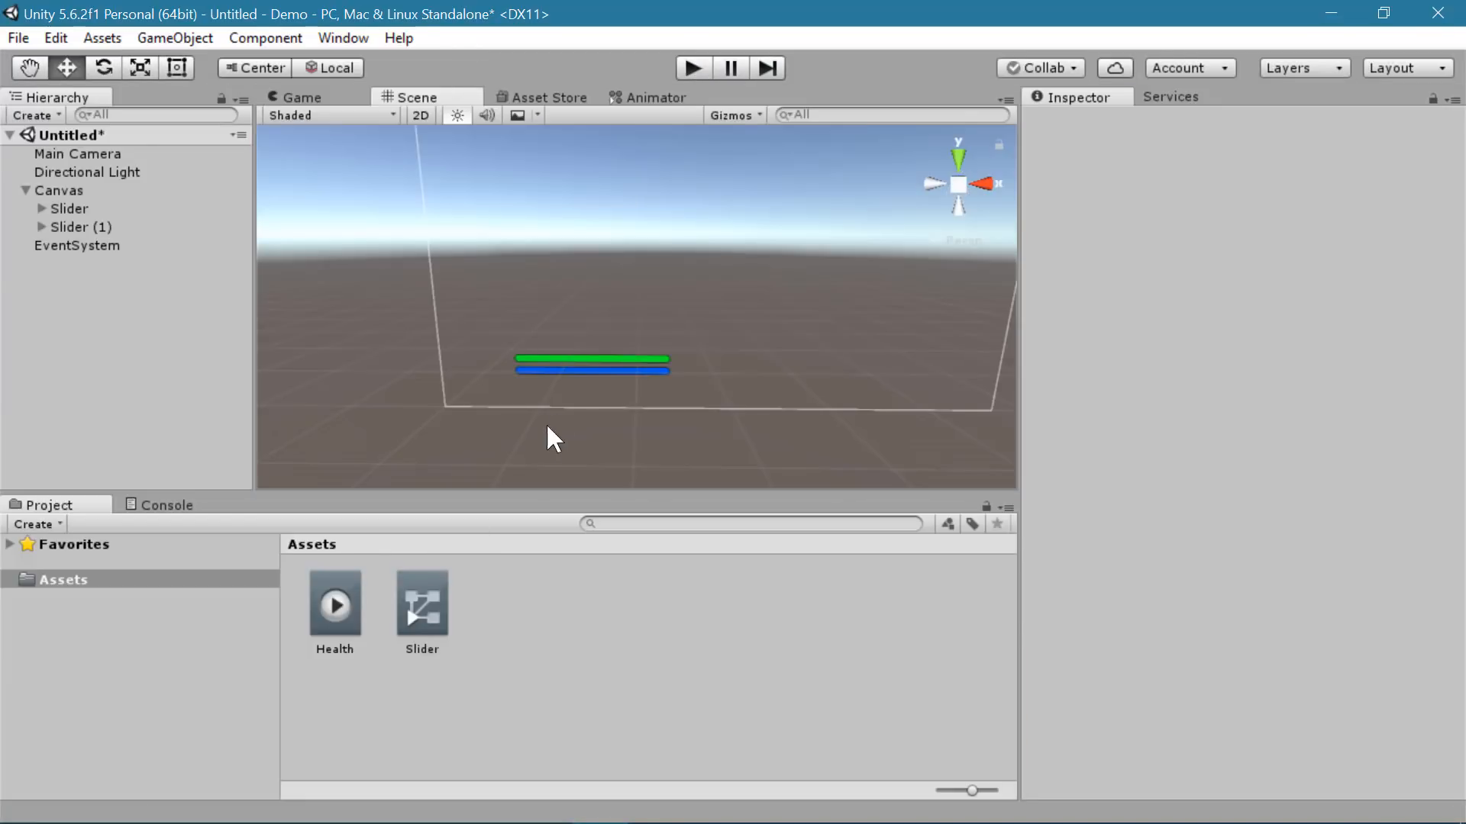
- Create a second animation clip named Mana in the Assets folder
left_click(76, 227)
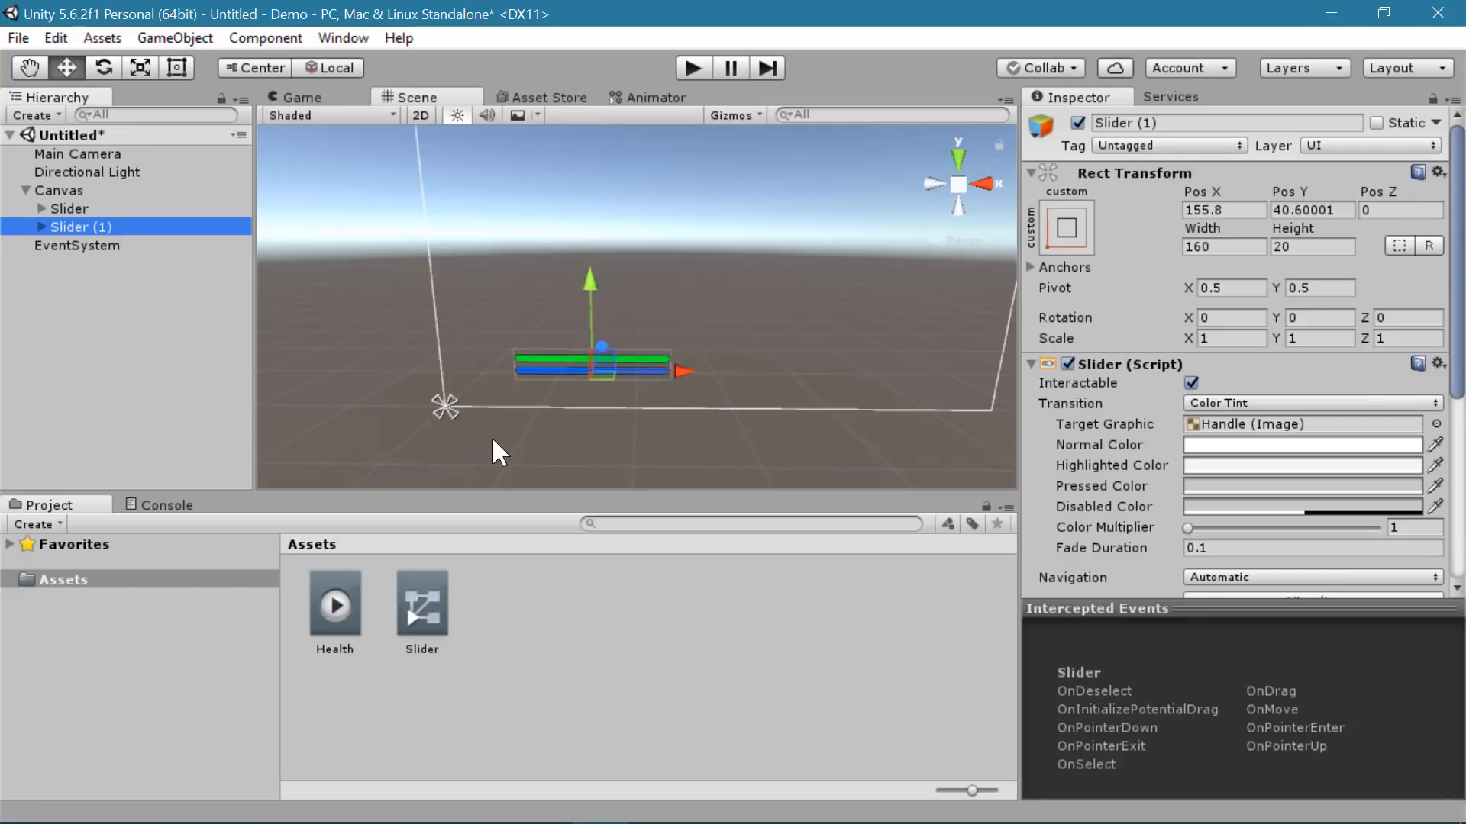
right_click(533, 646)
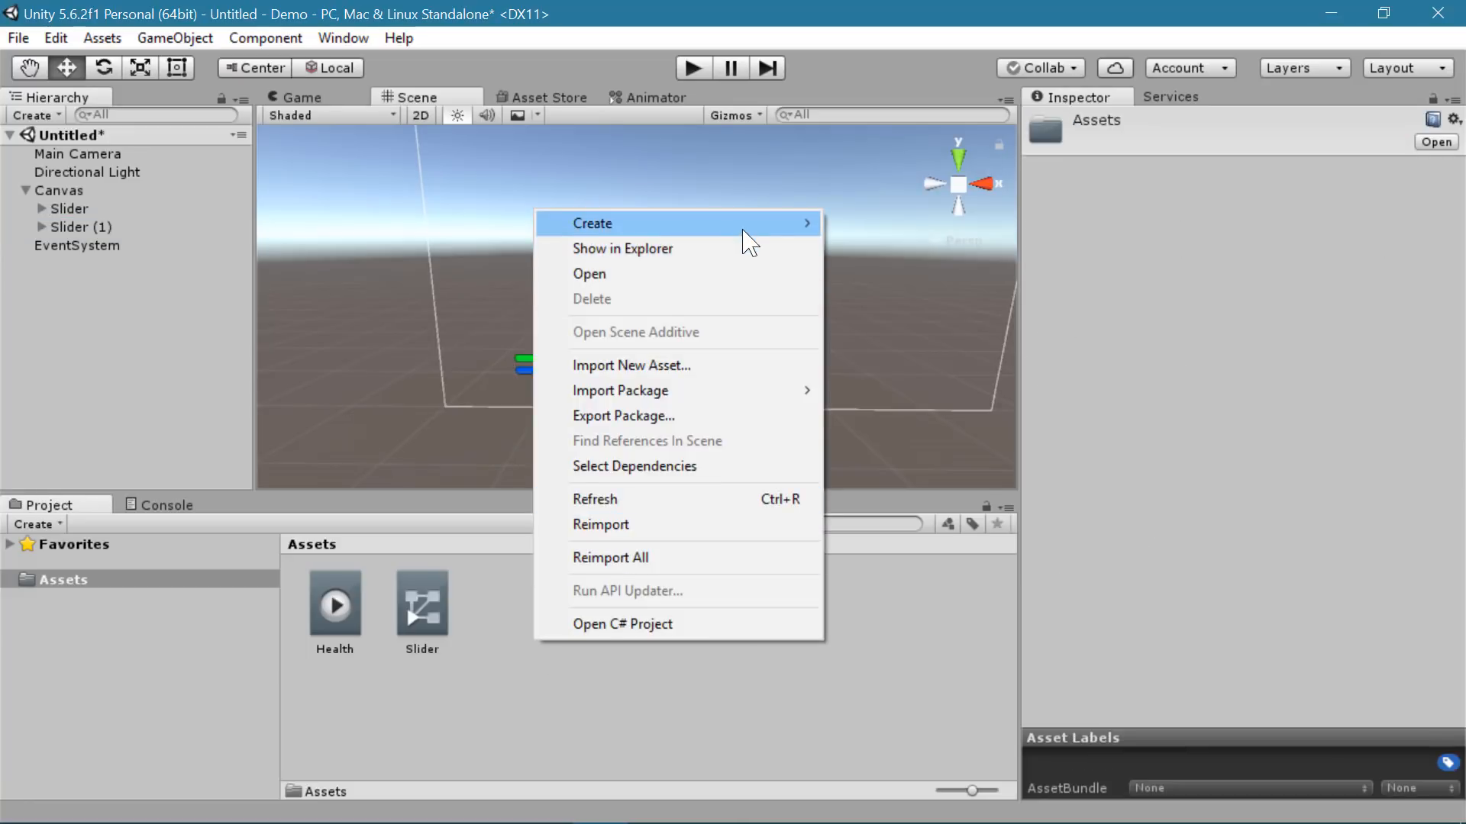
mouse_move(744, 226)
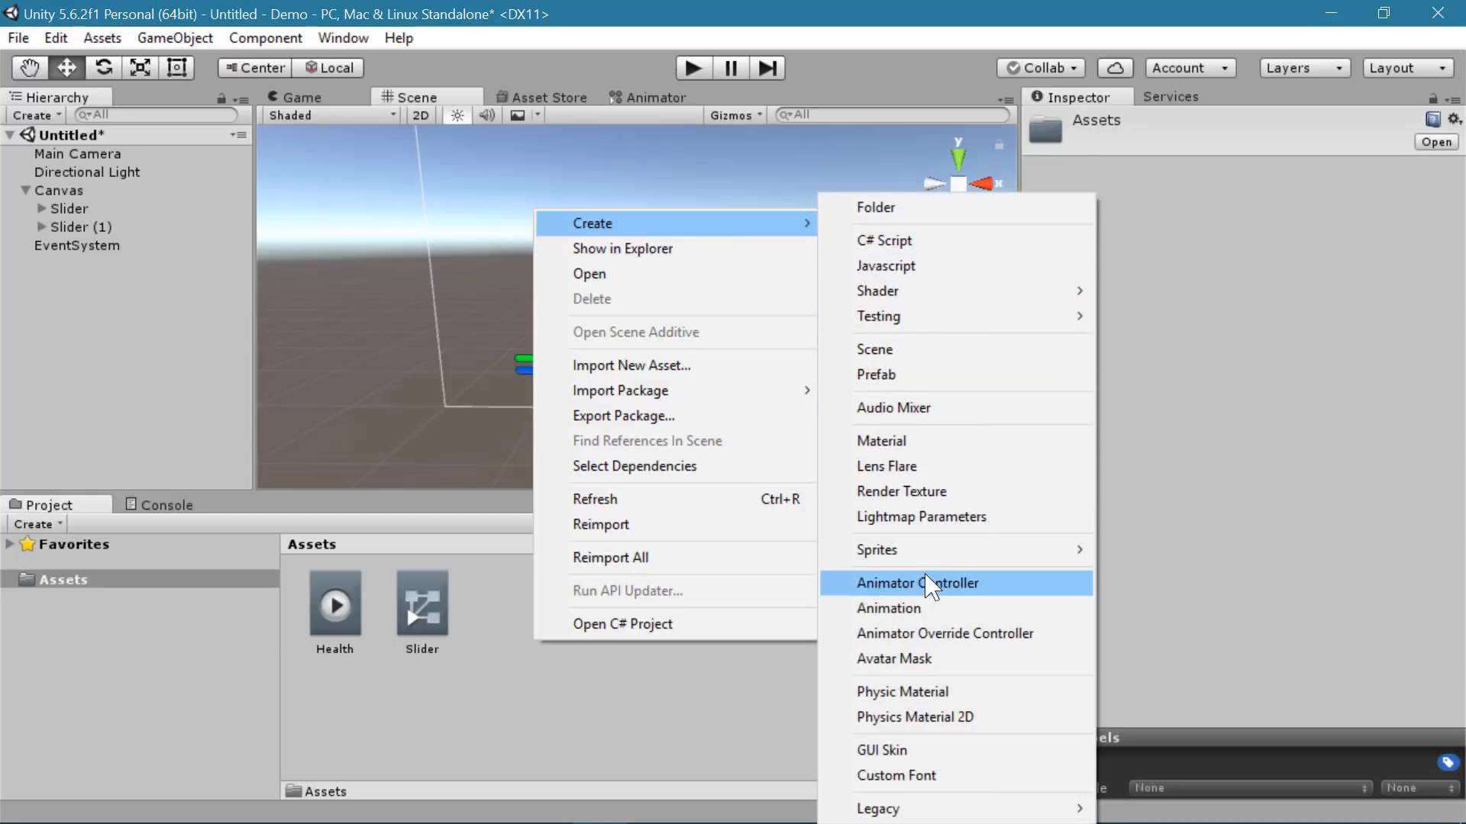
left_click(928, 609)
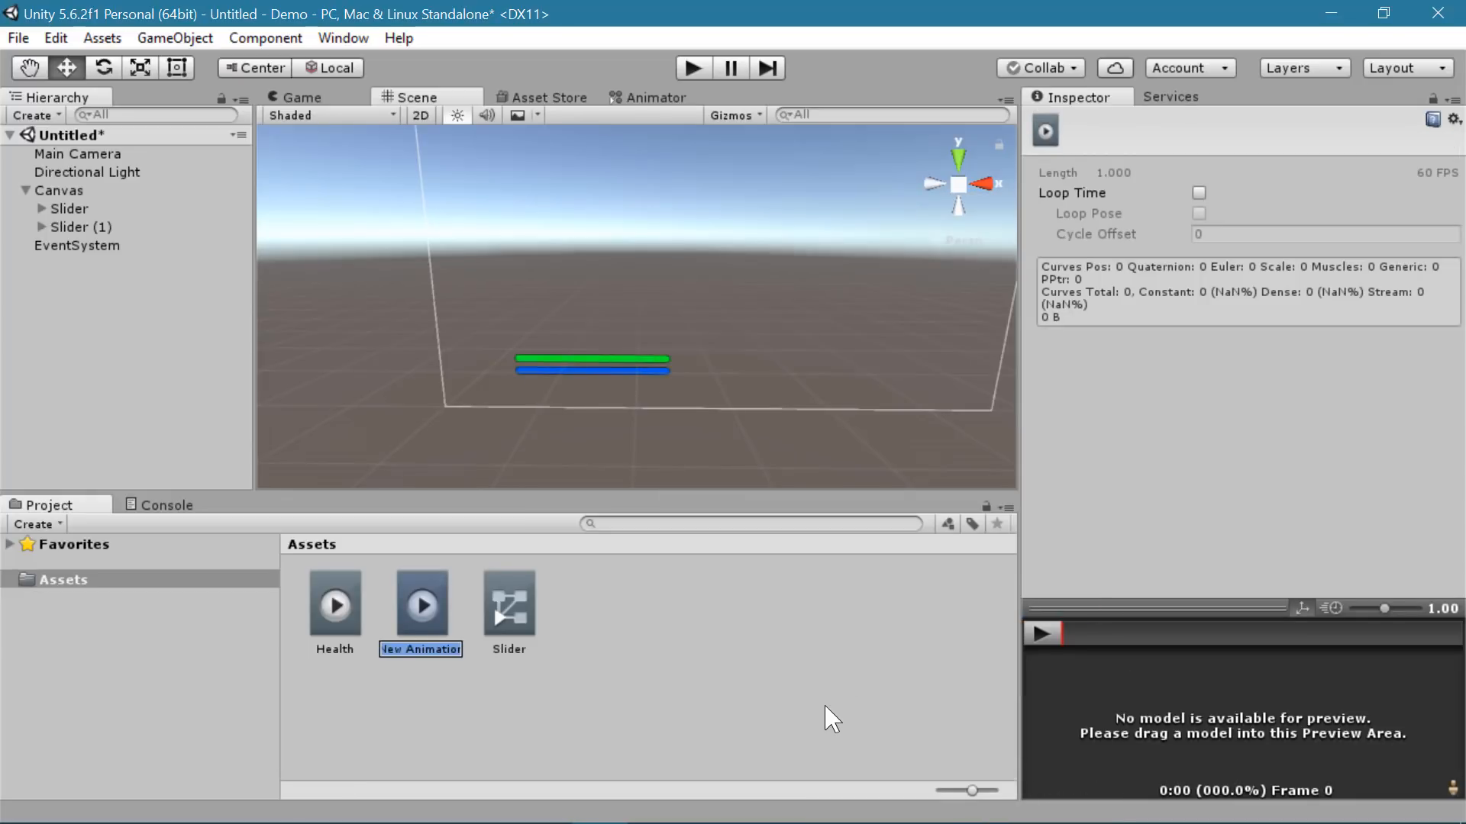
type("Mana")
key("Return")
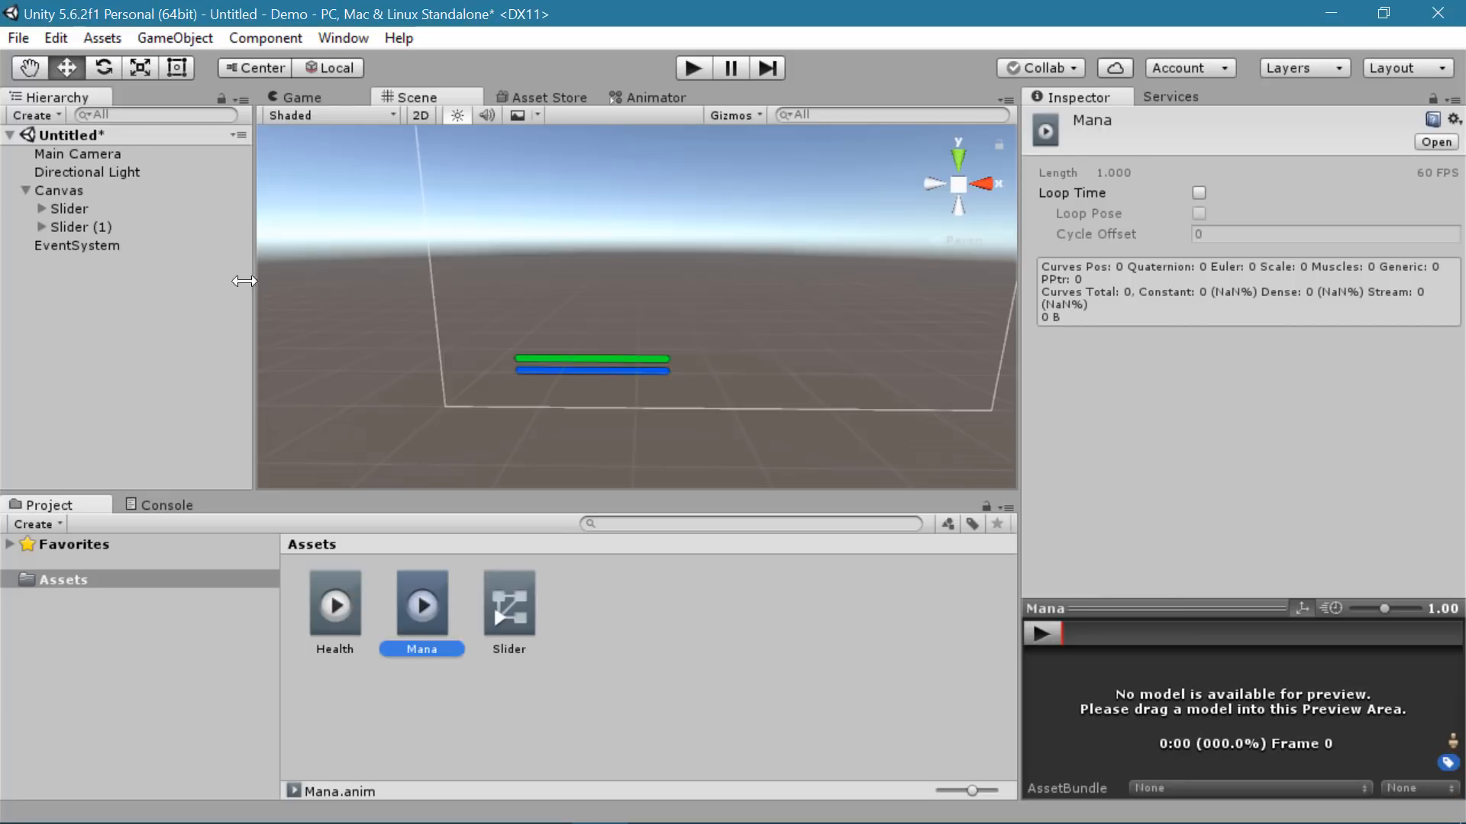
- Attach the Mana animation clip to the blue bar, Slider (1), as a component
left_click(582, 365)
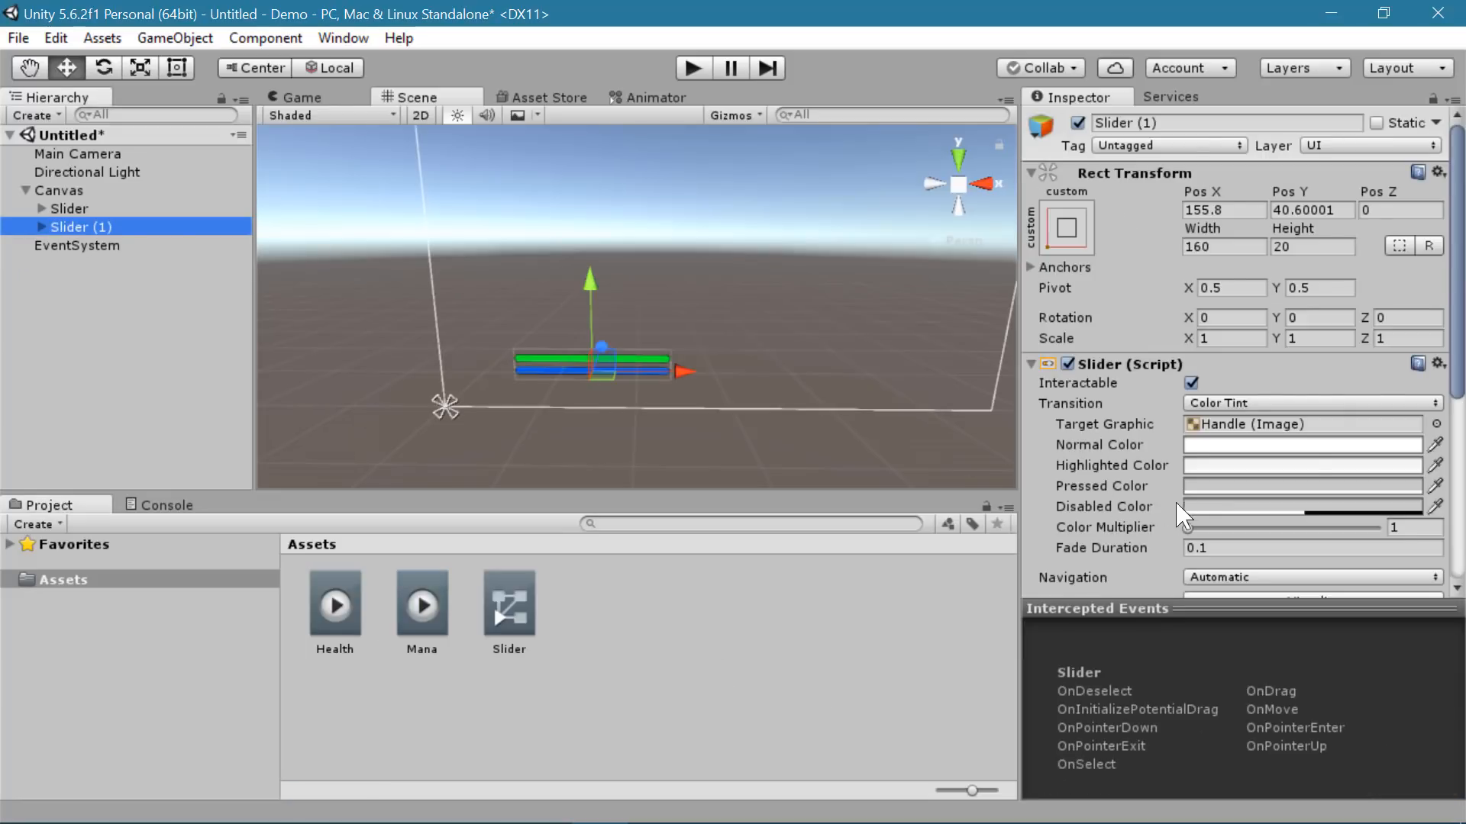
scroll(1175, 523, "down", 5)
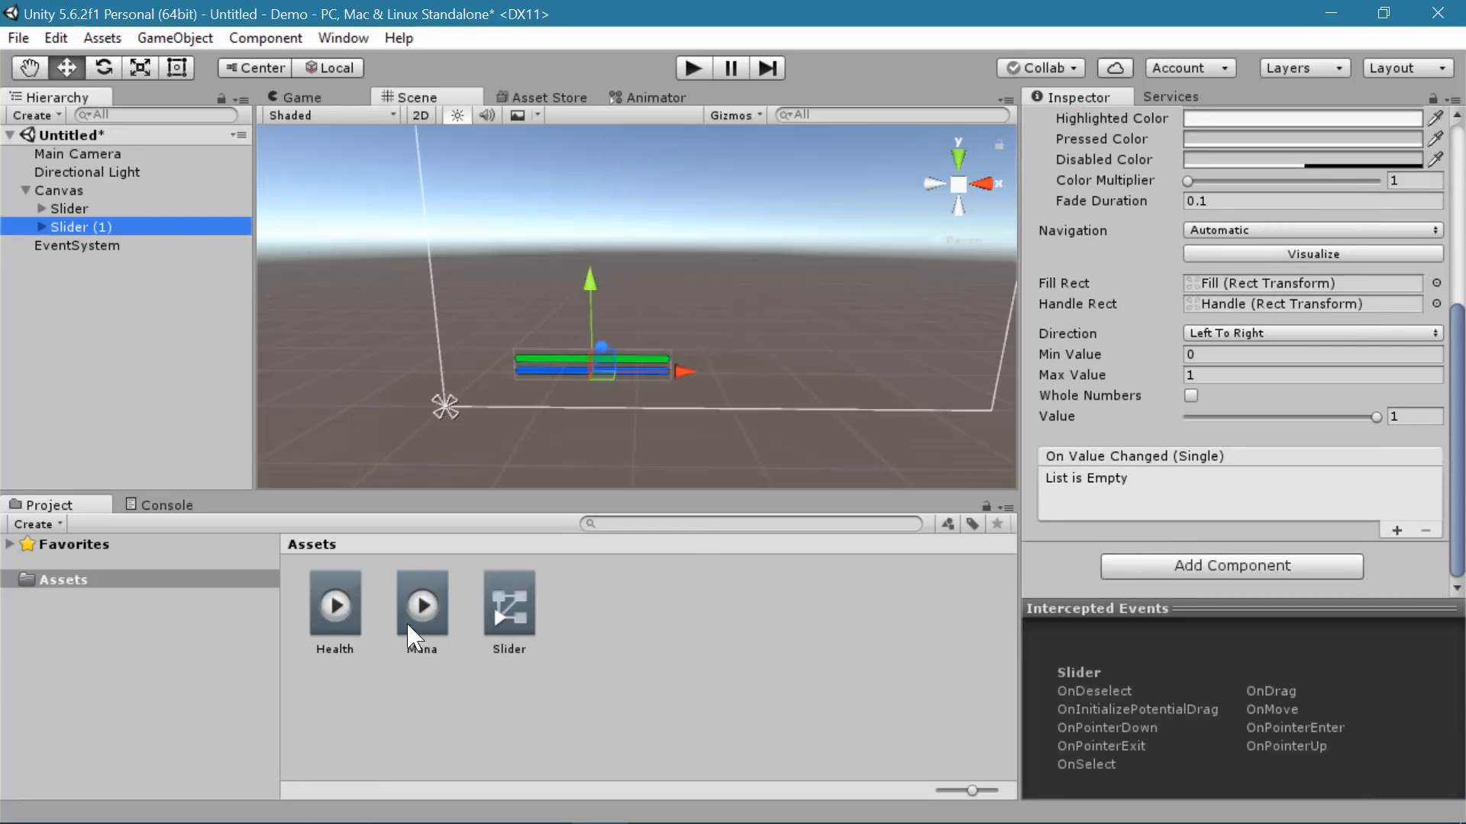
left_click_drag(422, 607, 1229, 598)
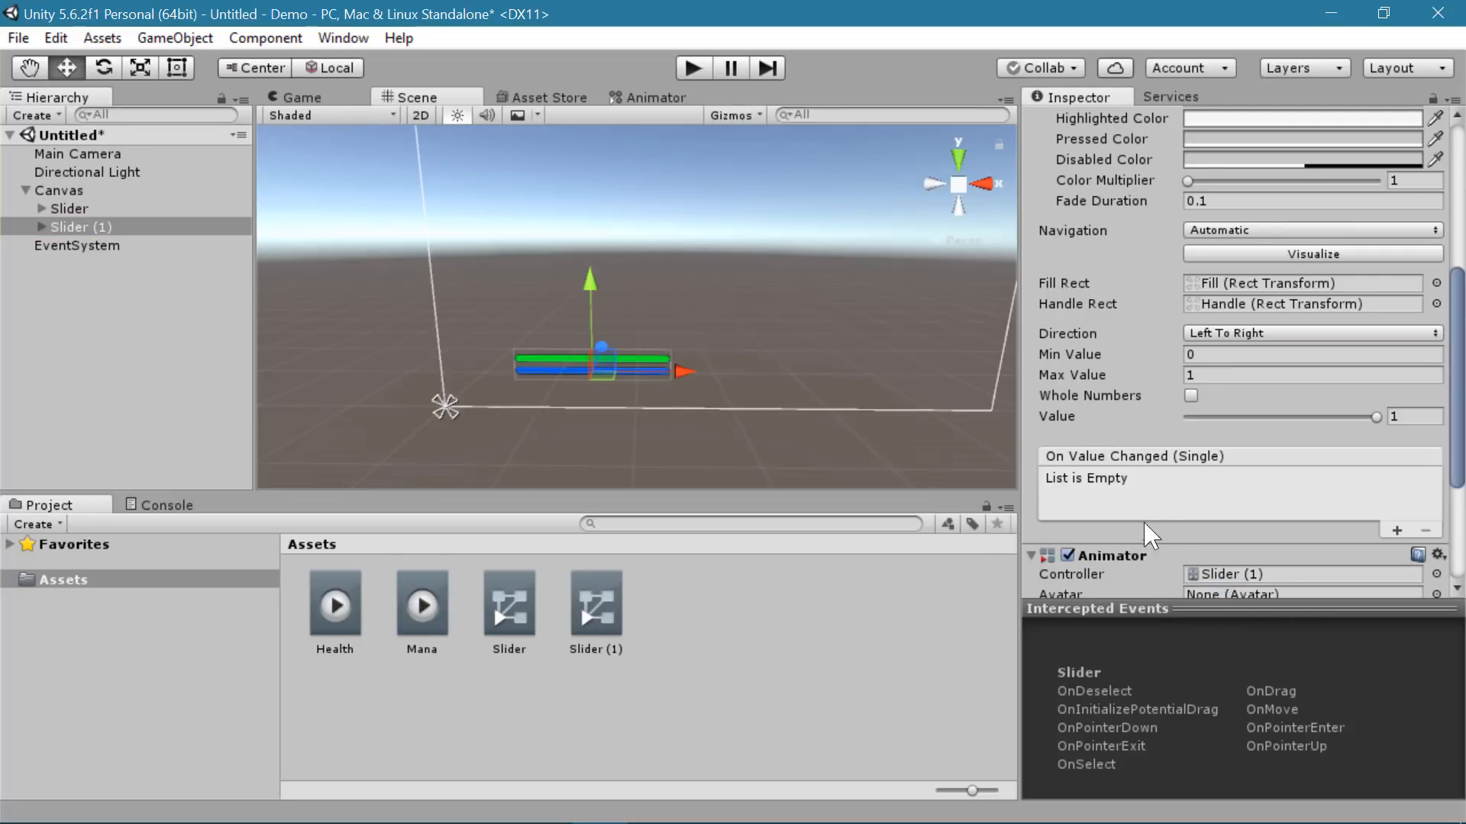
- Open the animation editor for the blue bar's Mana clip and add the Slider (Script) Value property
left_click(344, 38)
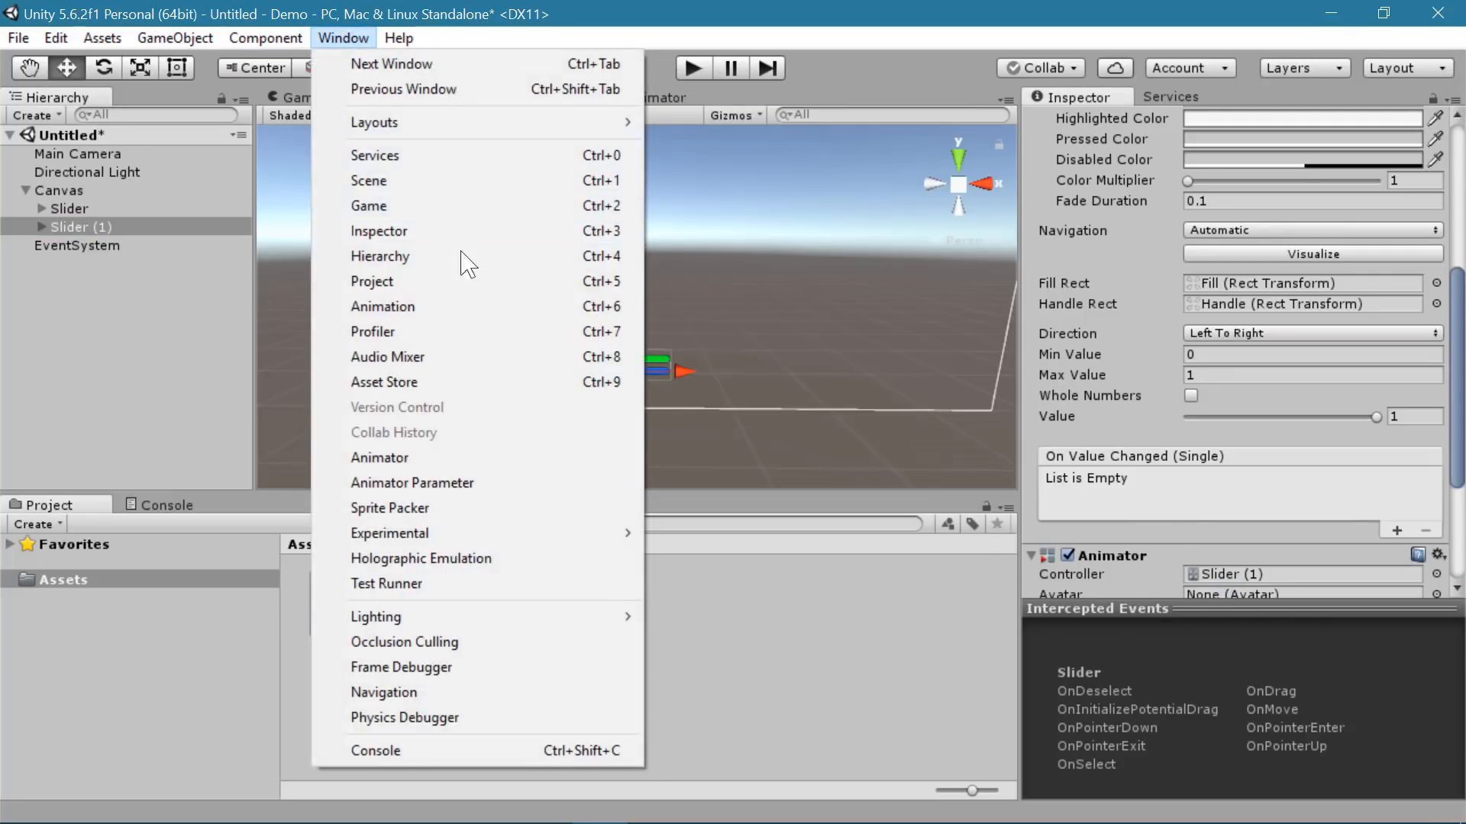
left_click(497, 317)
left_click(195, 622)
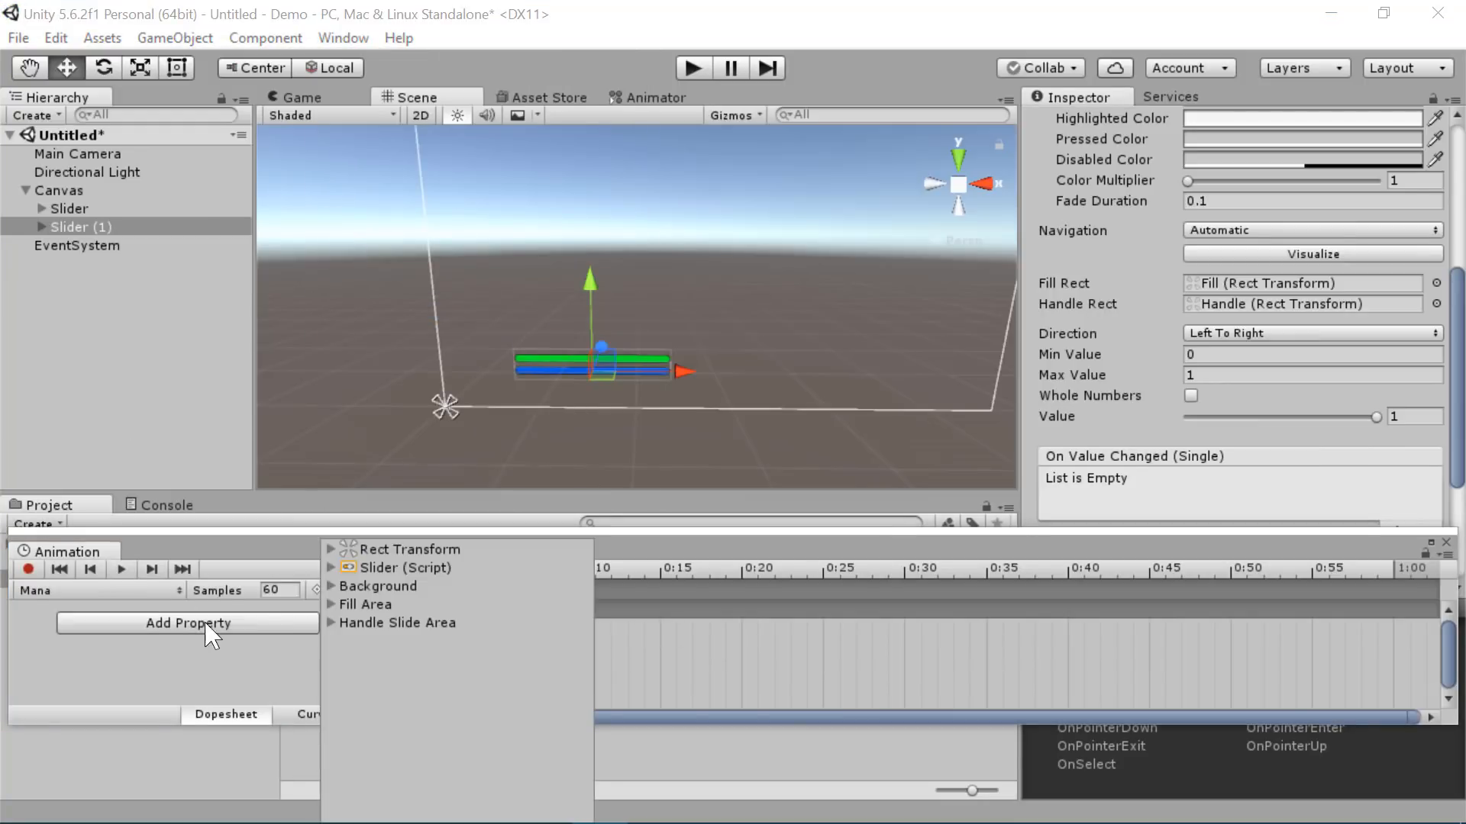
left_click(330, 567)
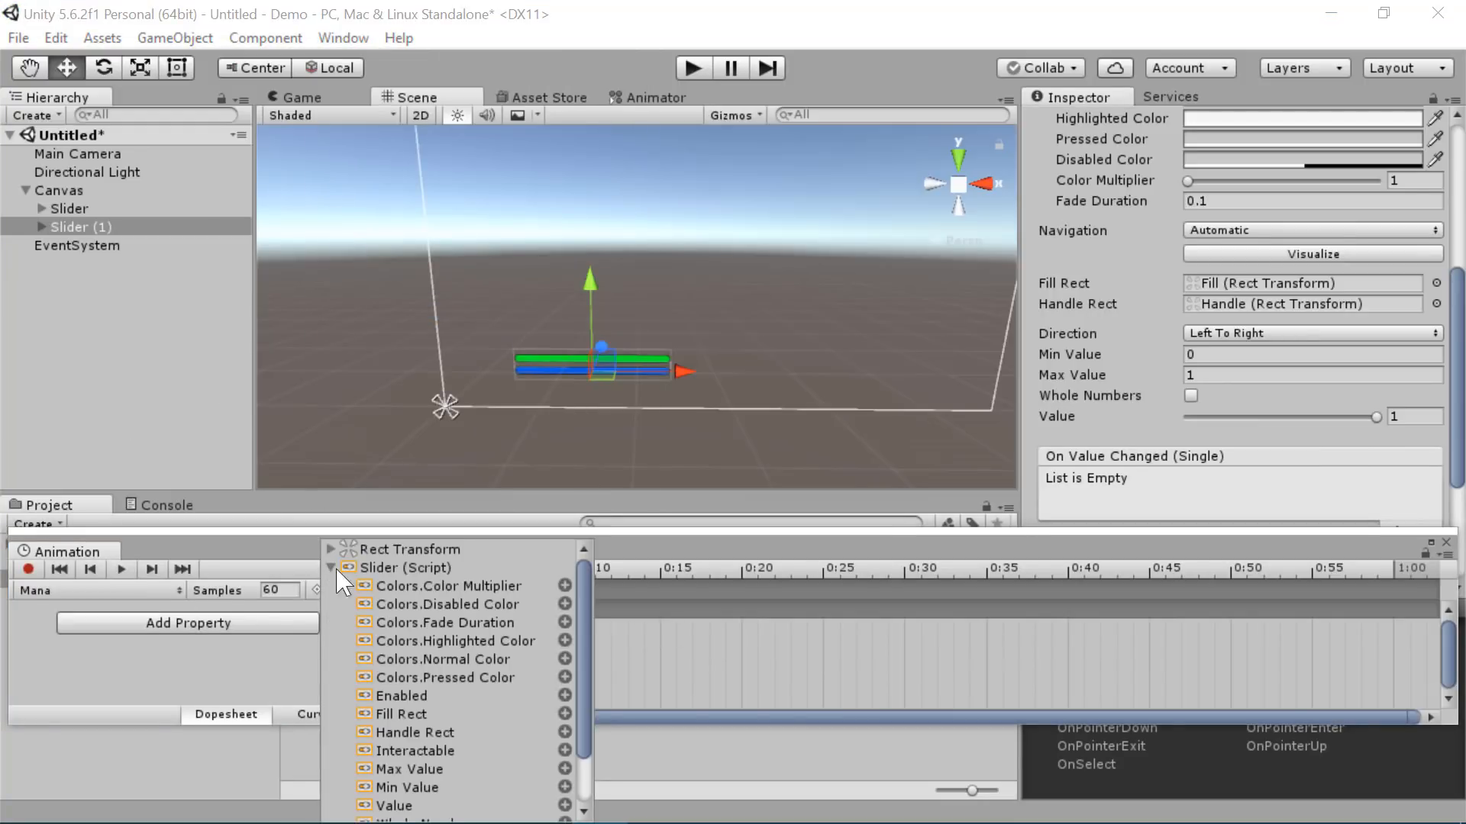
scroll(465, 625, "down", 3)
left_click(565, 739)
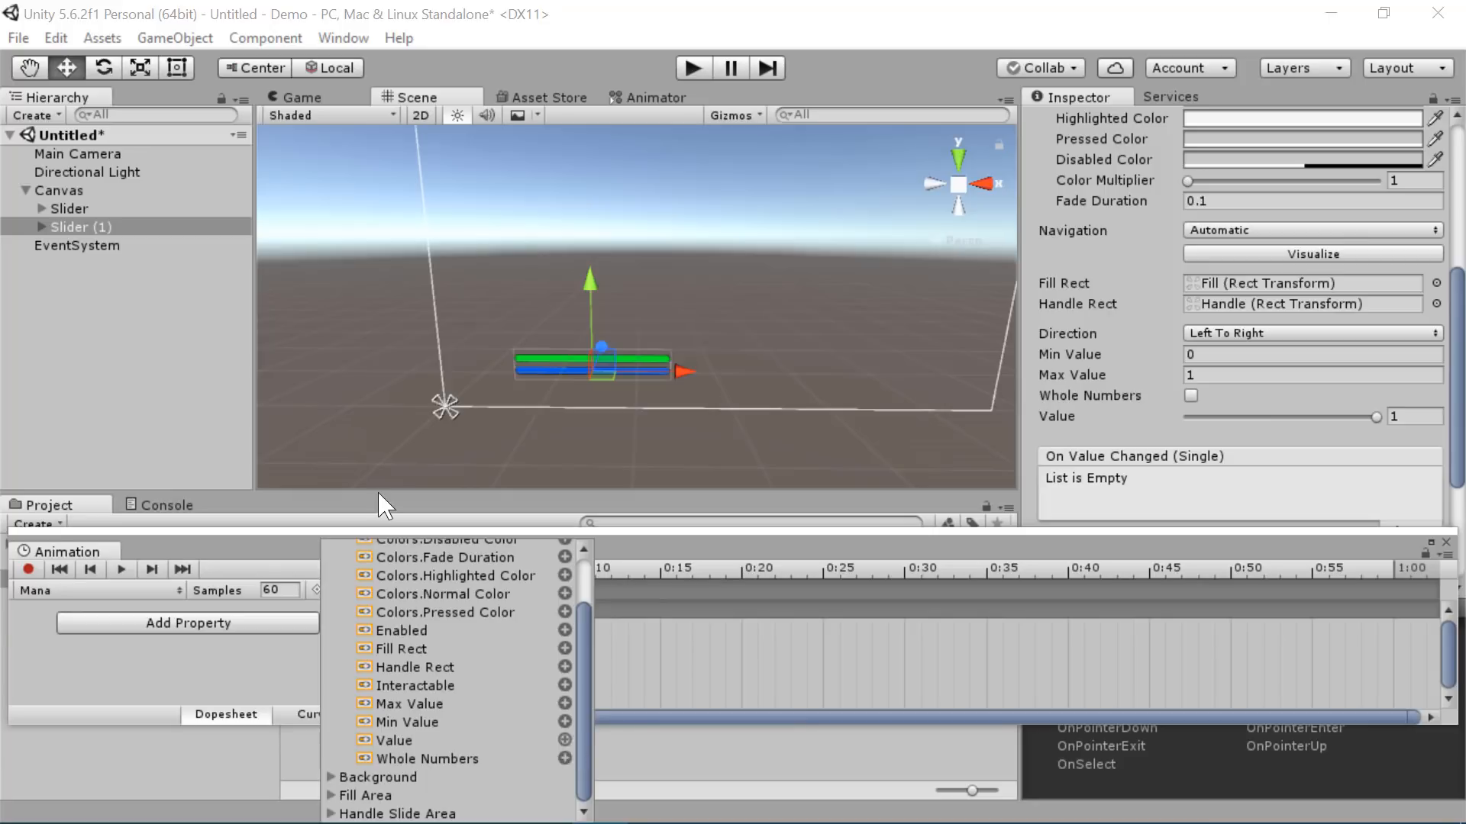
left_click(425, 603)
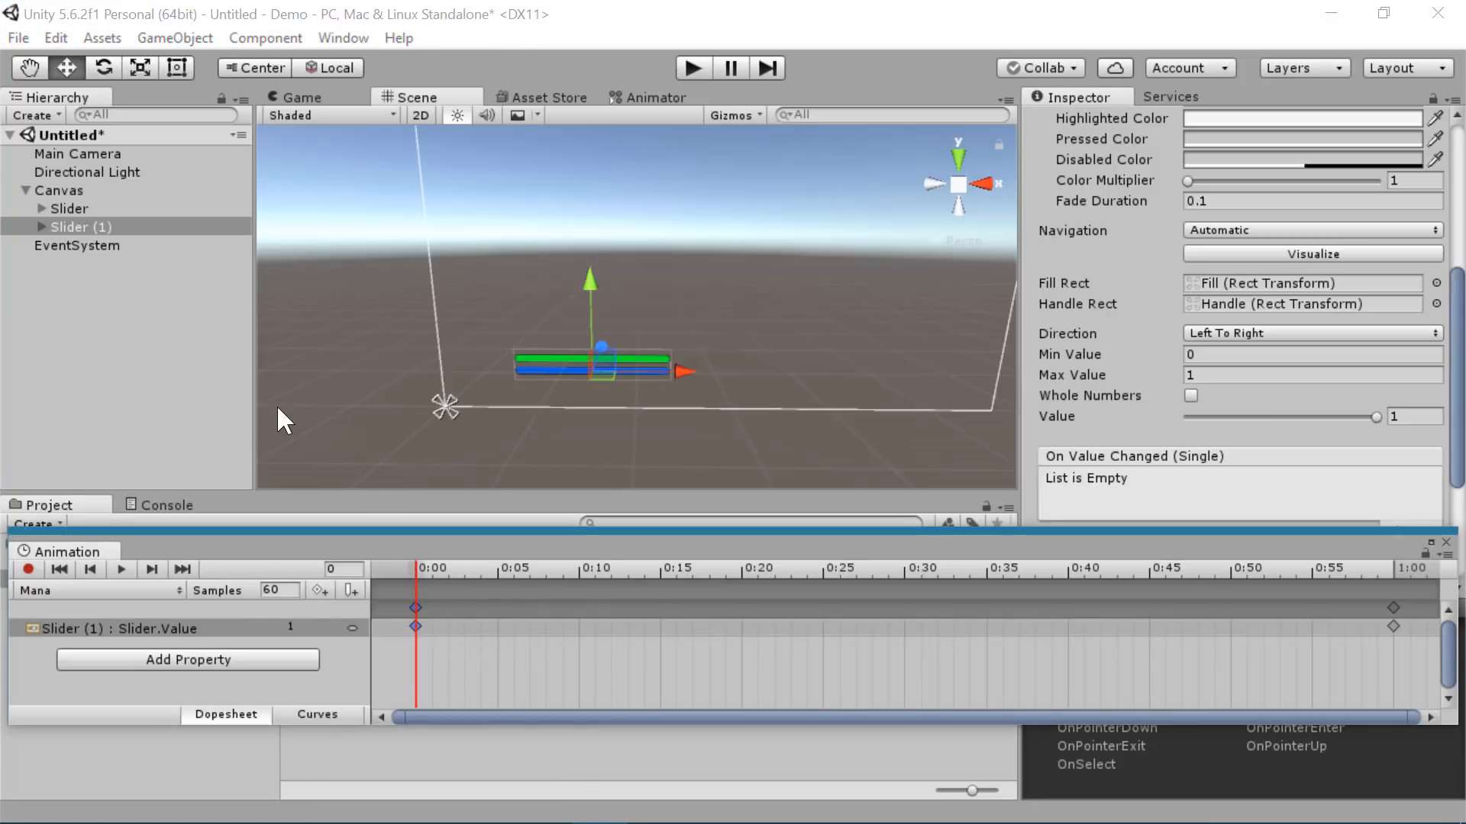
- Set the Mana clip's first Slider.Value keyframe to 0 and scrub through the timeline to frame 27
left_click(304, 622)
type("0")
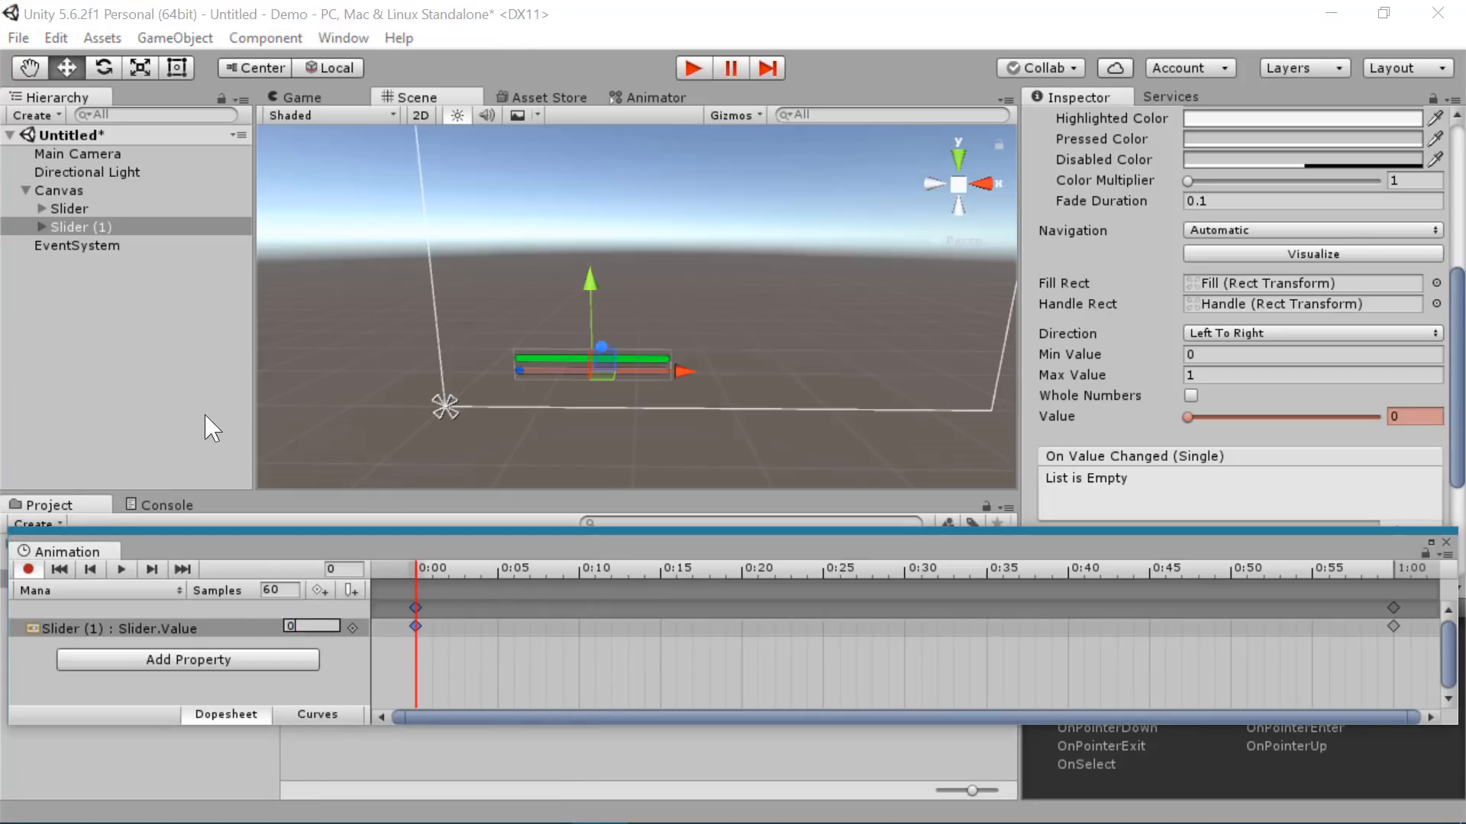
left_click_drag(434, 571, 758, 572)
left_click_drag(1035, 581, 856, 583)
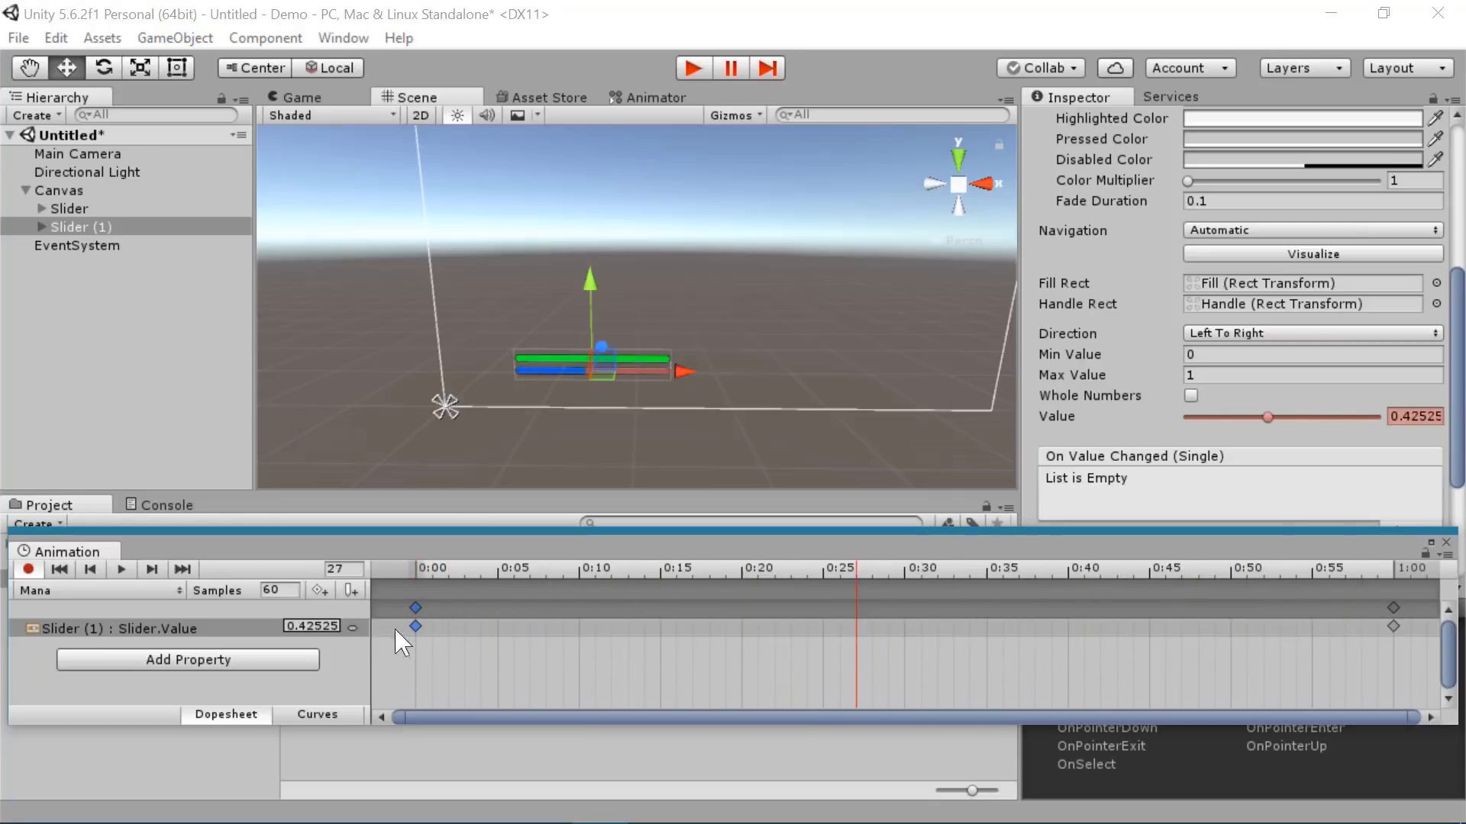
- Move the Mana clip's first Slider.Value keyframe to 0:35 and its last keyframe to 1:05
left_click_drag(415, 626, 906, 627)
scroll(1103, 634, "down", 3)
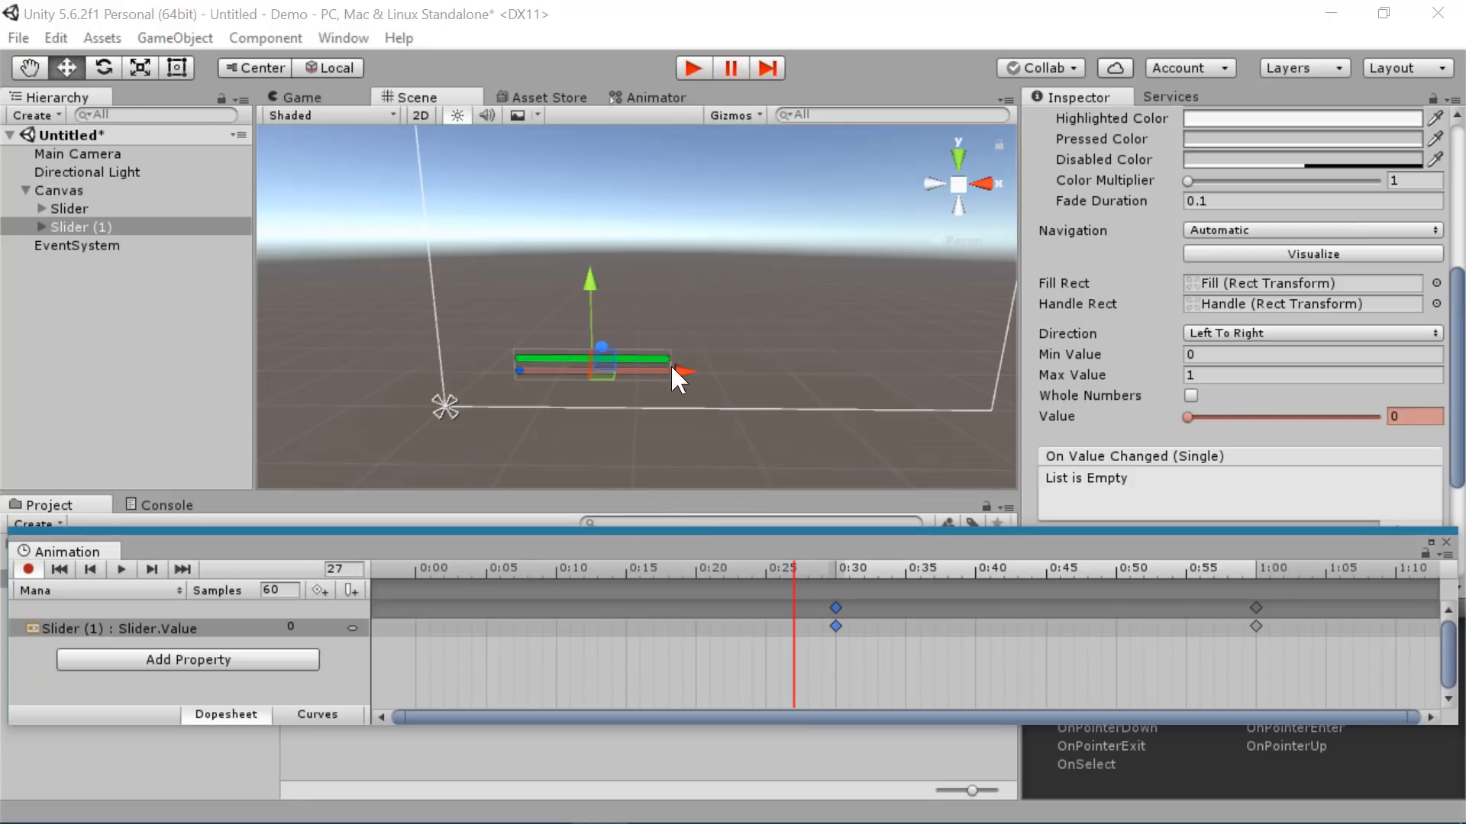
left_click_drag(765, 566, 850, 580)
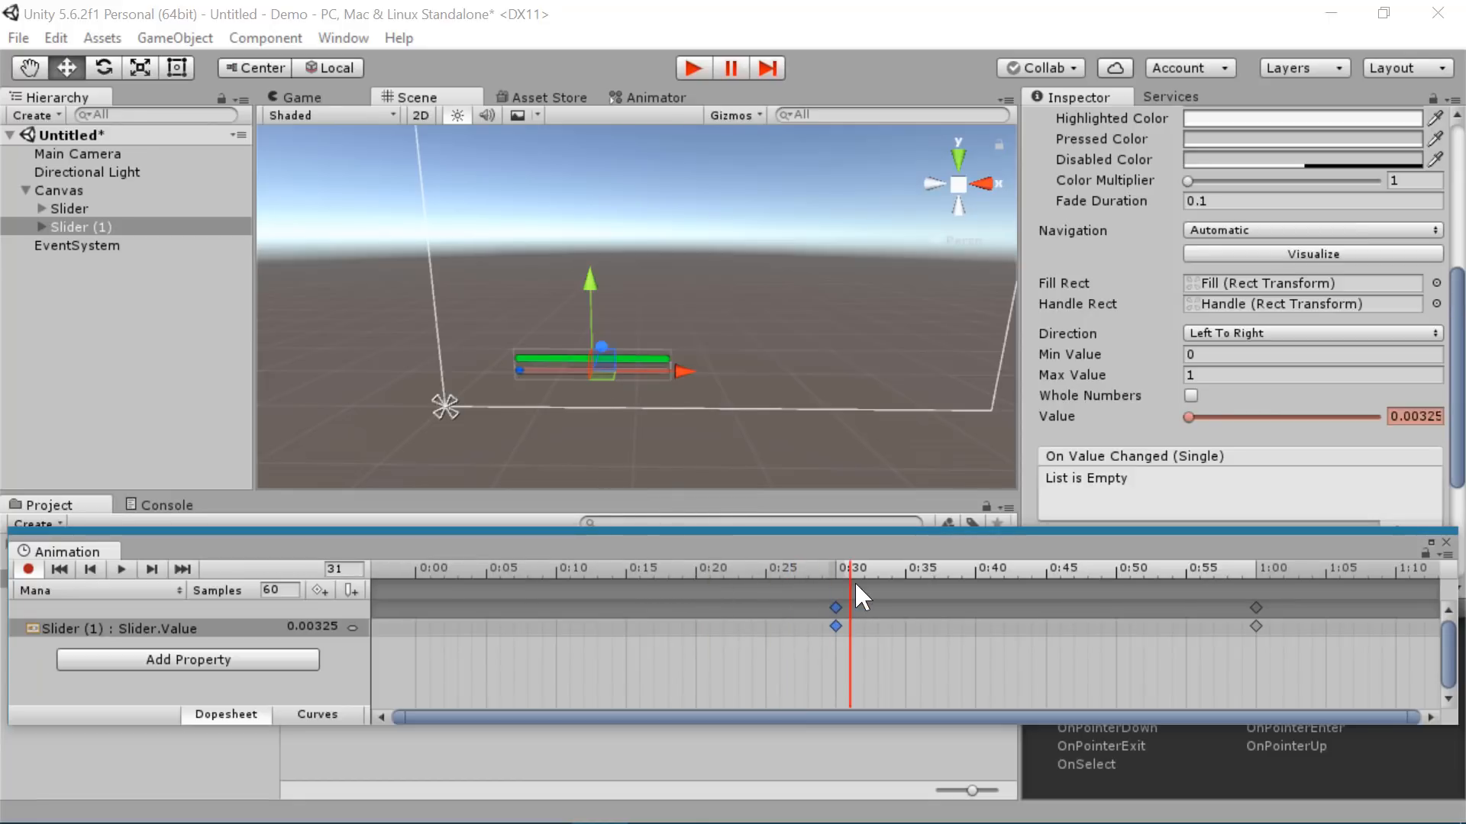
double_click(1256, 607)
left_click_drag(1256, 606, 1325, 607)
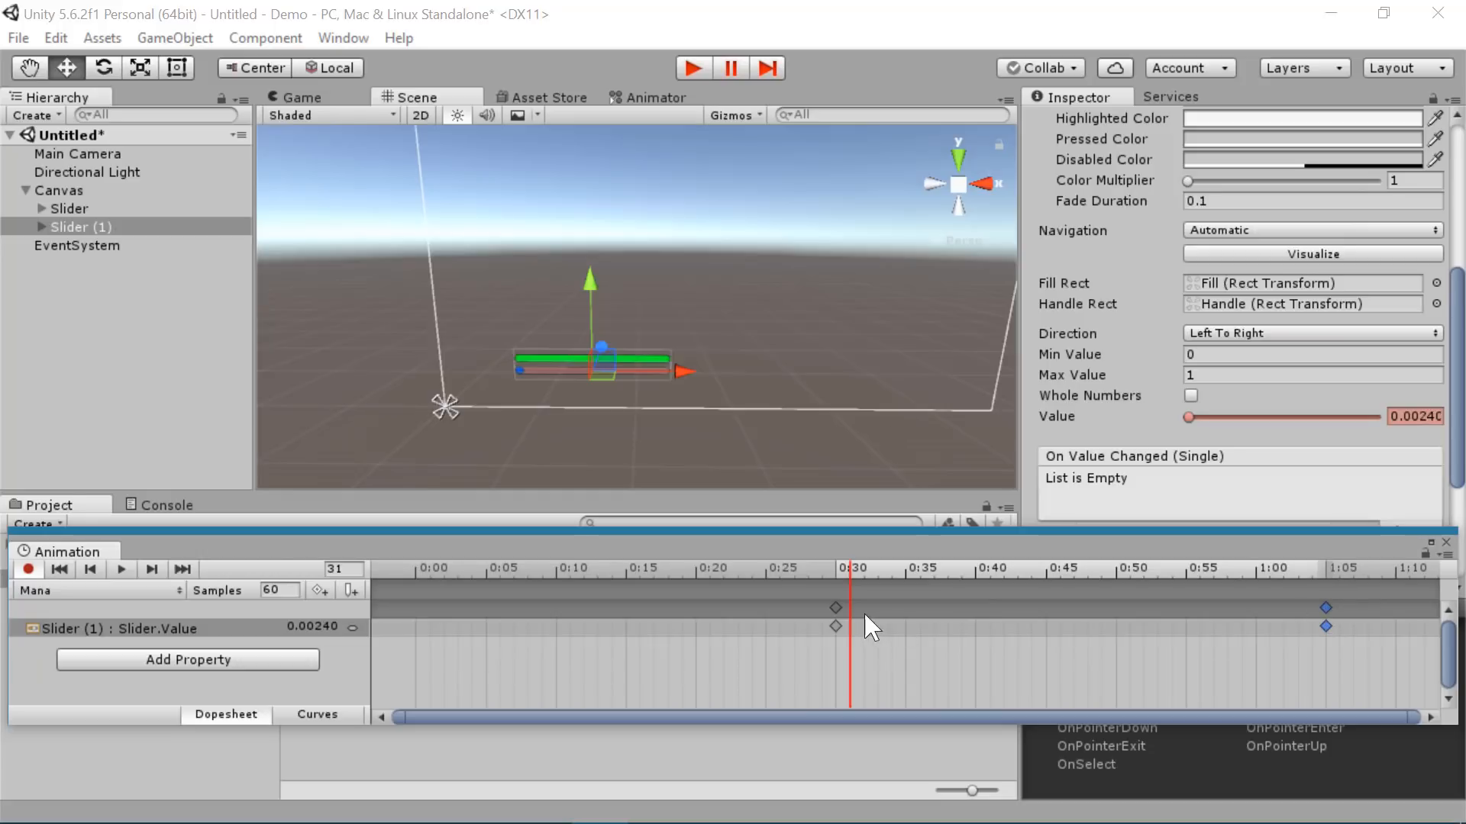
left_click_drag(834, 607, 907, 603)
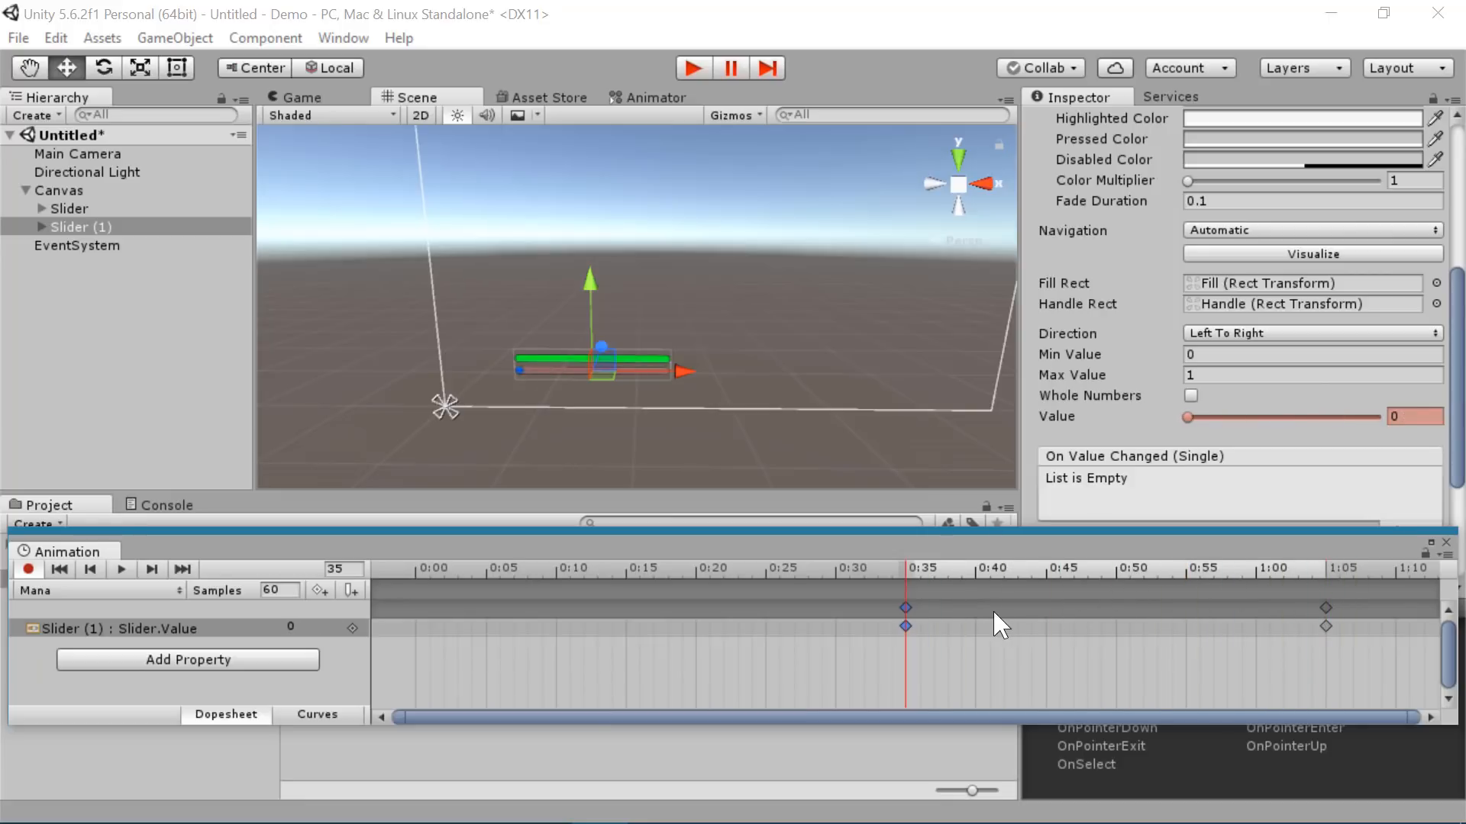
- Close the animation editor, run the scene to check both bars' fill animations, and stop it
left_click(1445, 543)
left_click(779, 698)
key("ctrl+p")
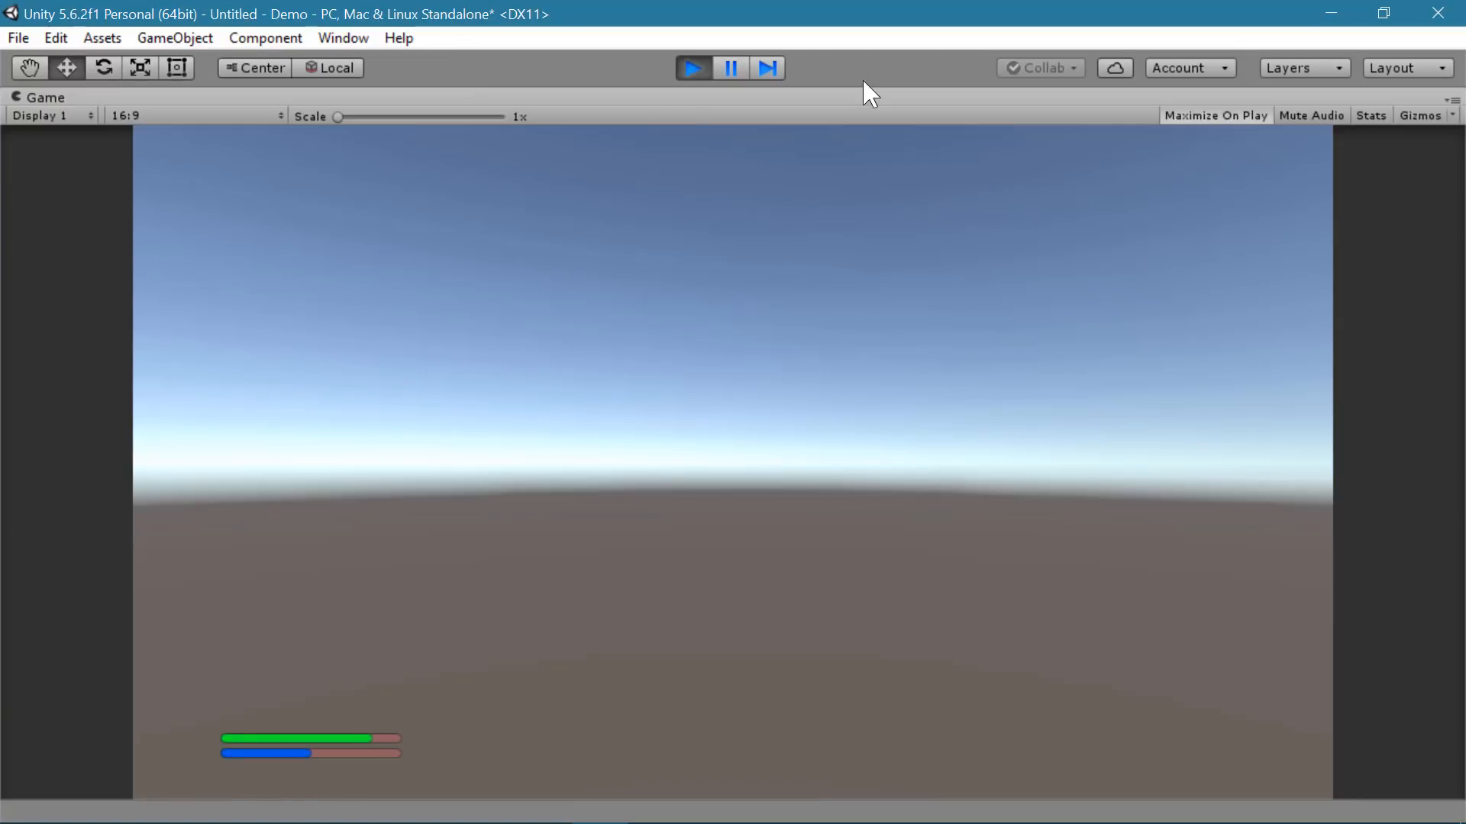
left_click(692, 70)
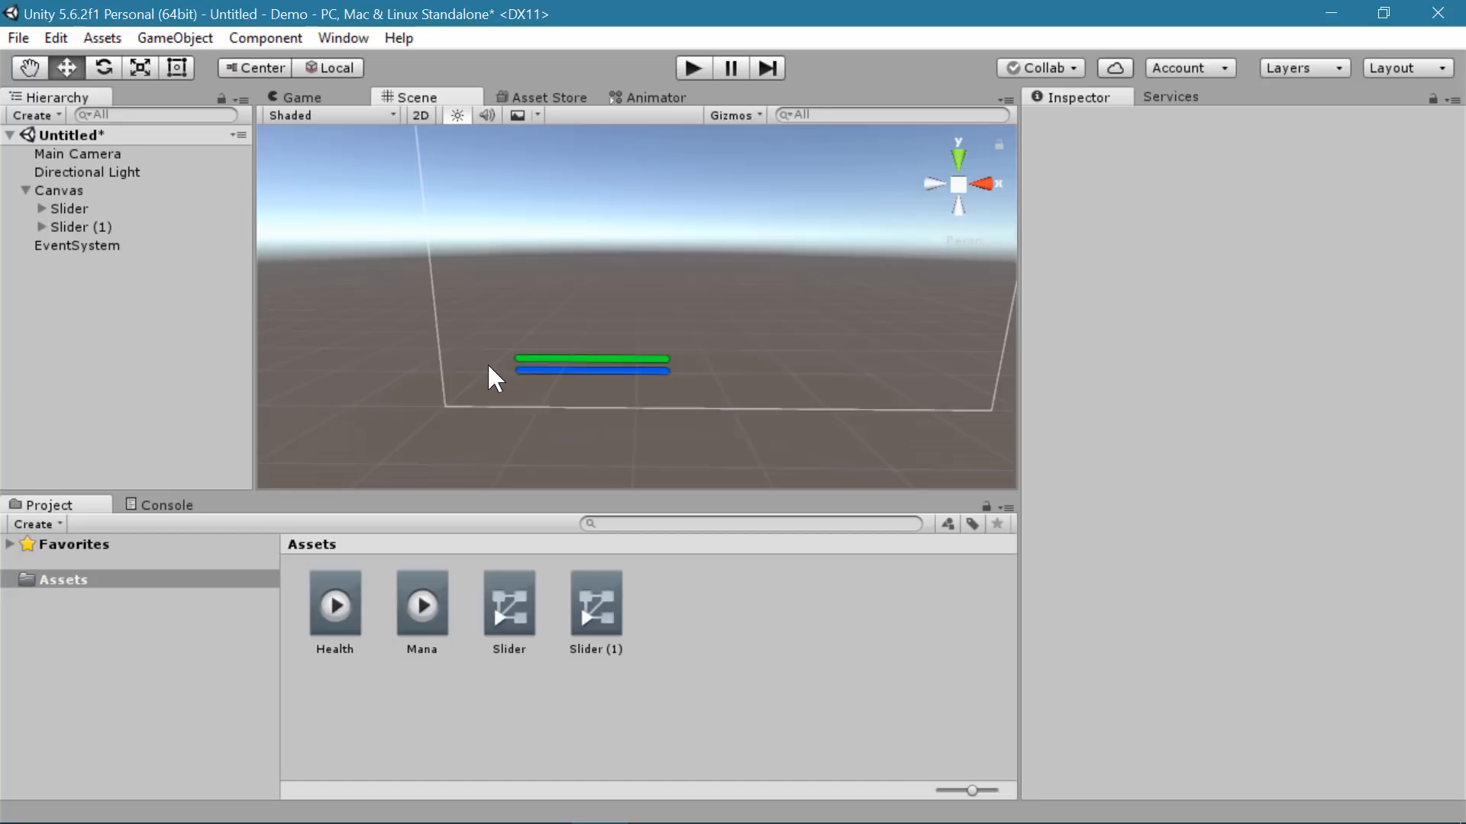
scroll(488, 368, "up", 2)
scroll(485, 362, "down", 1)
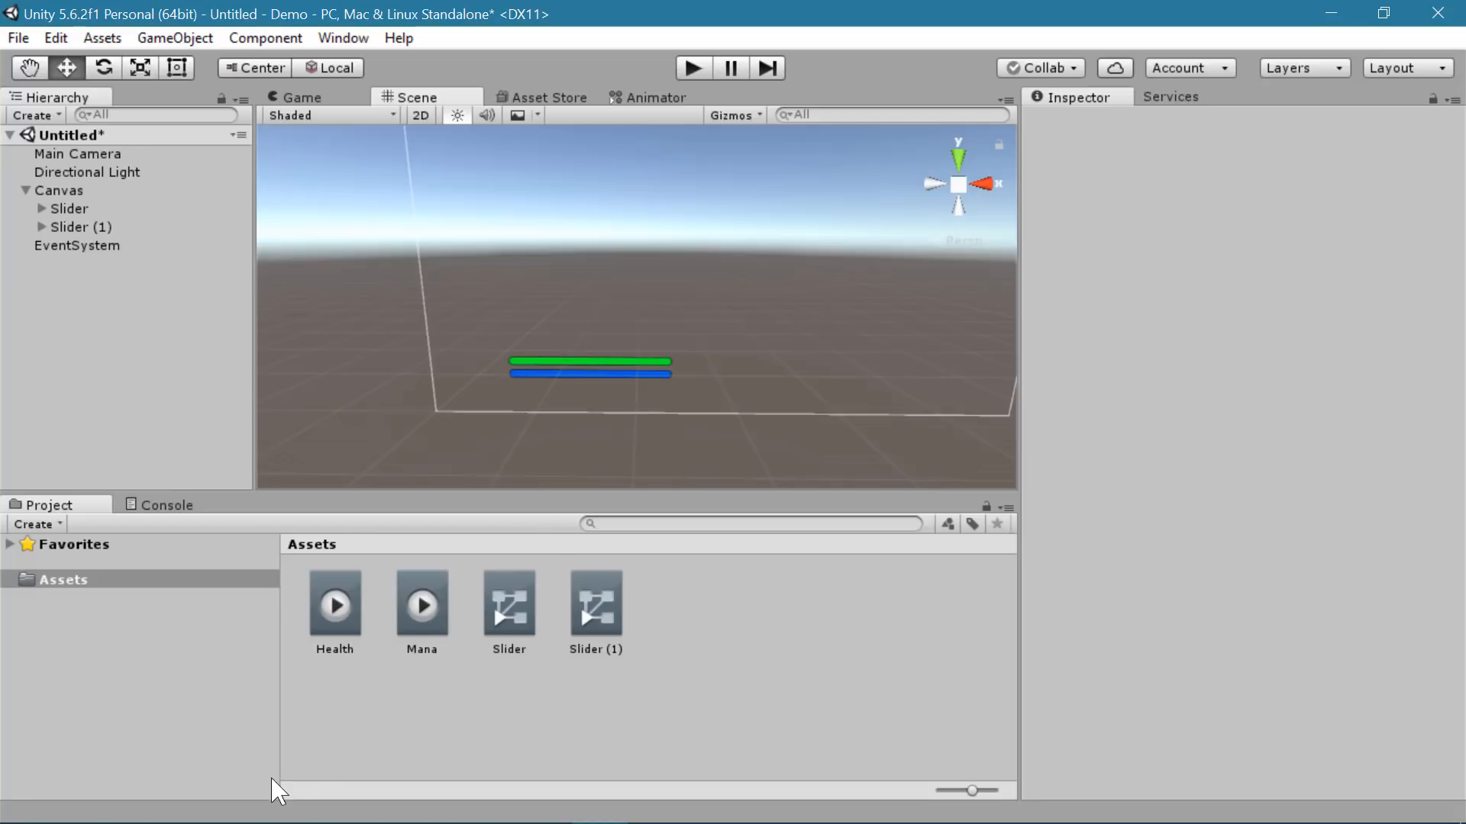
- Switch to the Sprites folder in File Explorer and preview the reapersprite 1 and reaper_alpha images
left_click(142, 815)
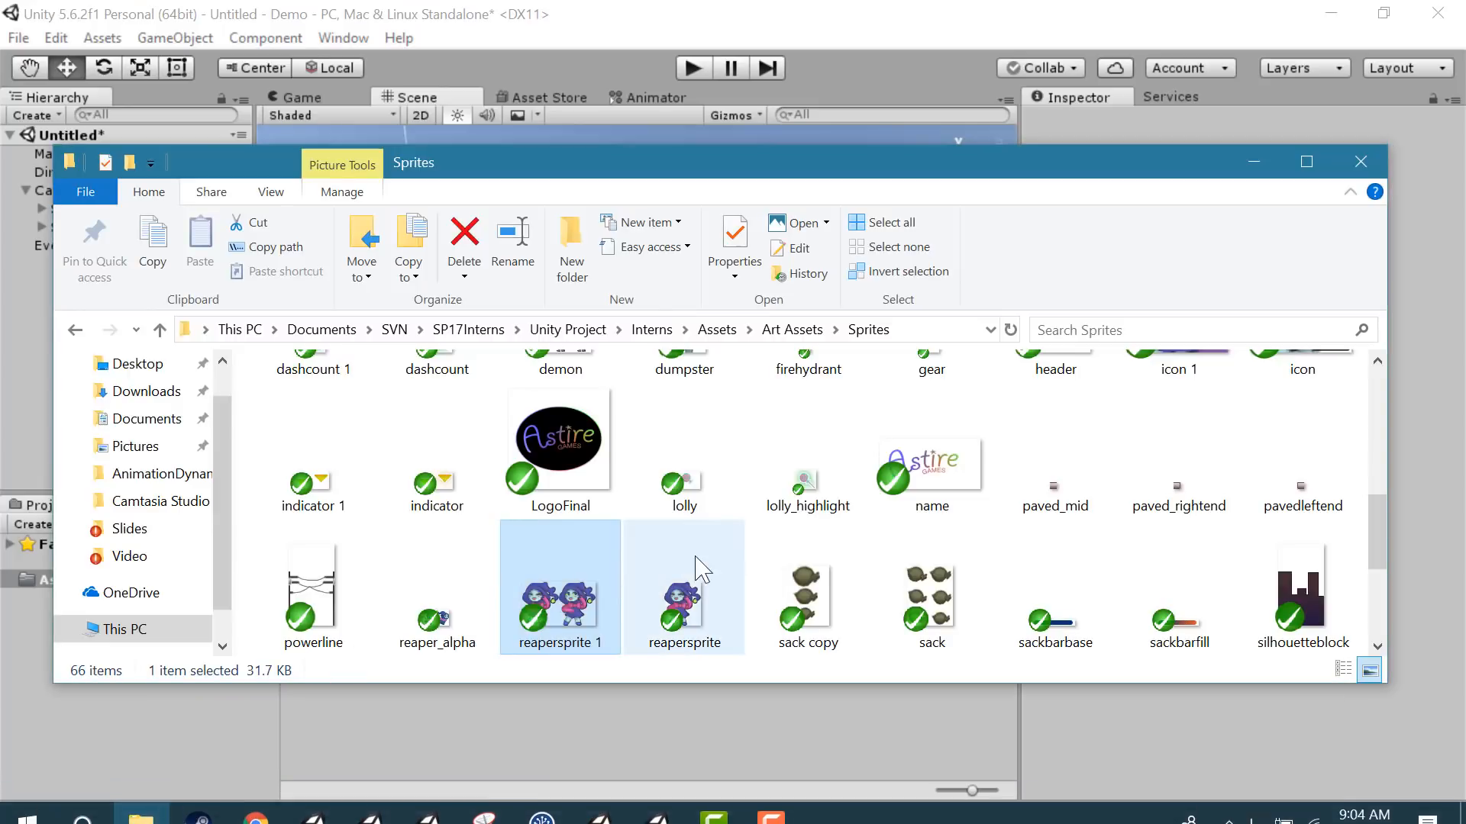
left_click_drag(649, 160, 684, 60)
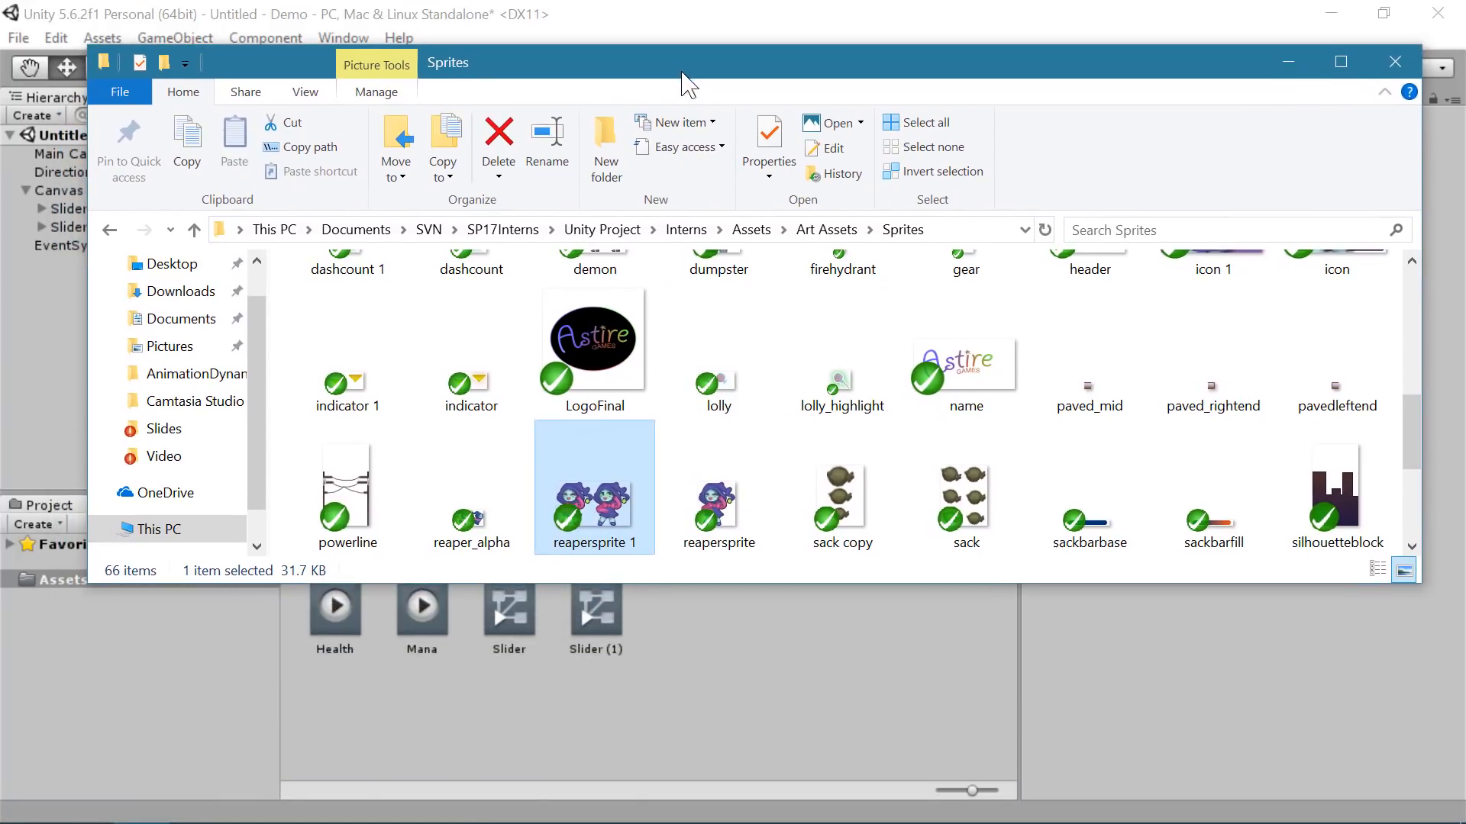
double_click(612, 497)
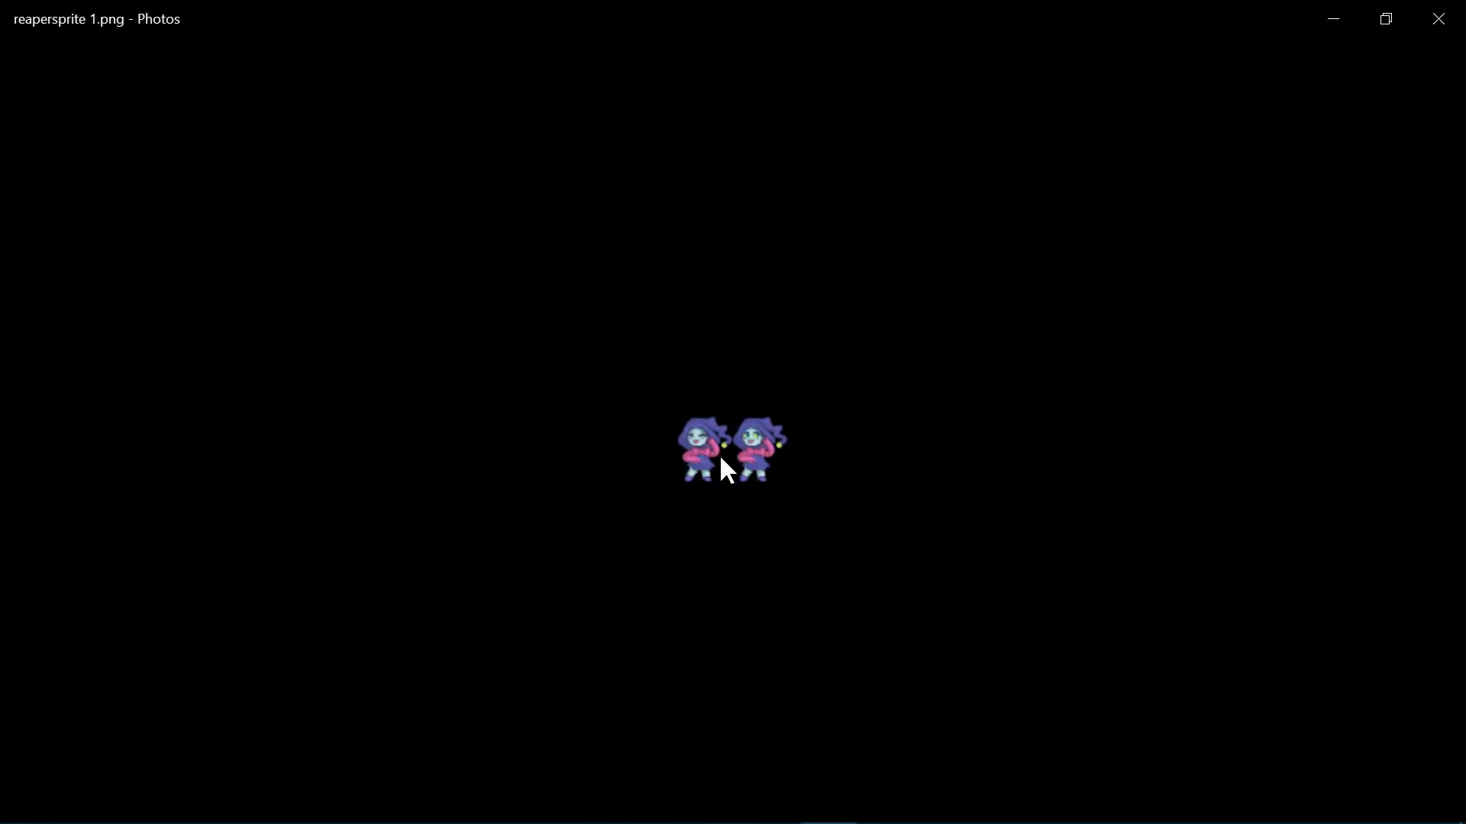
key("Left")
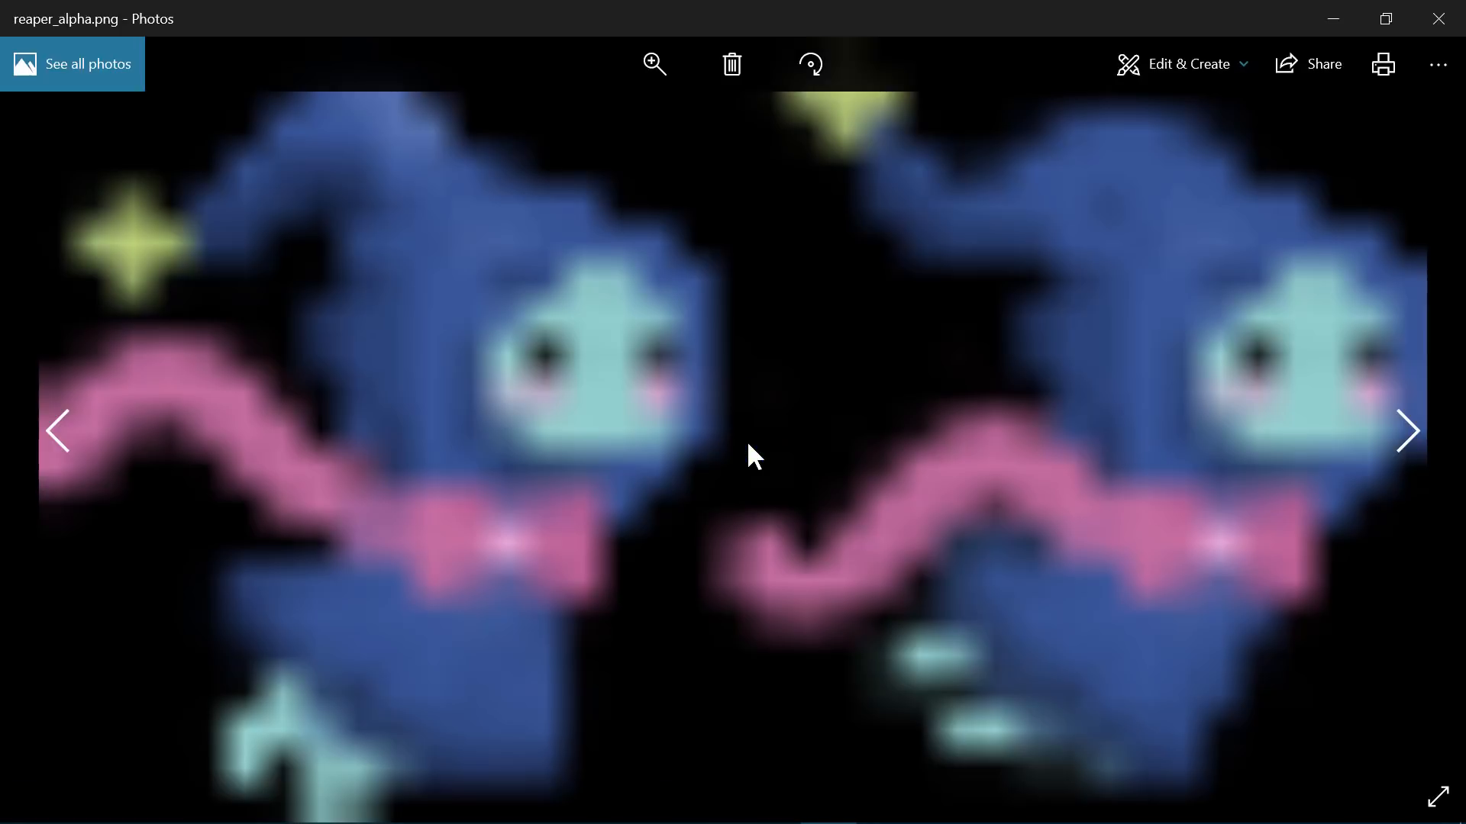
key("Right")
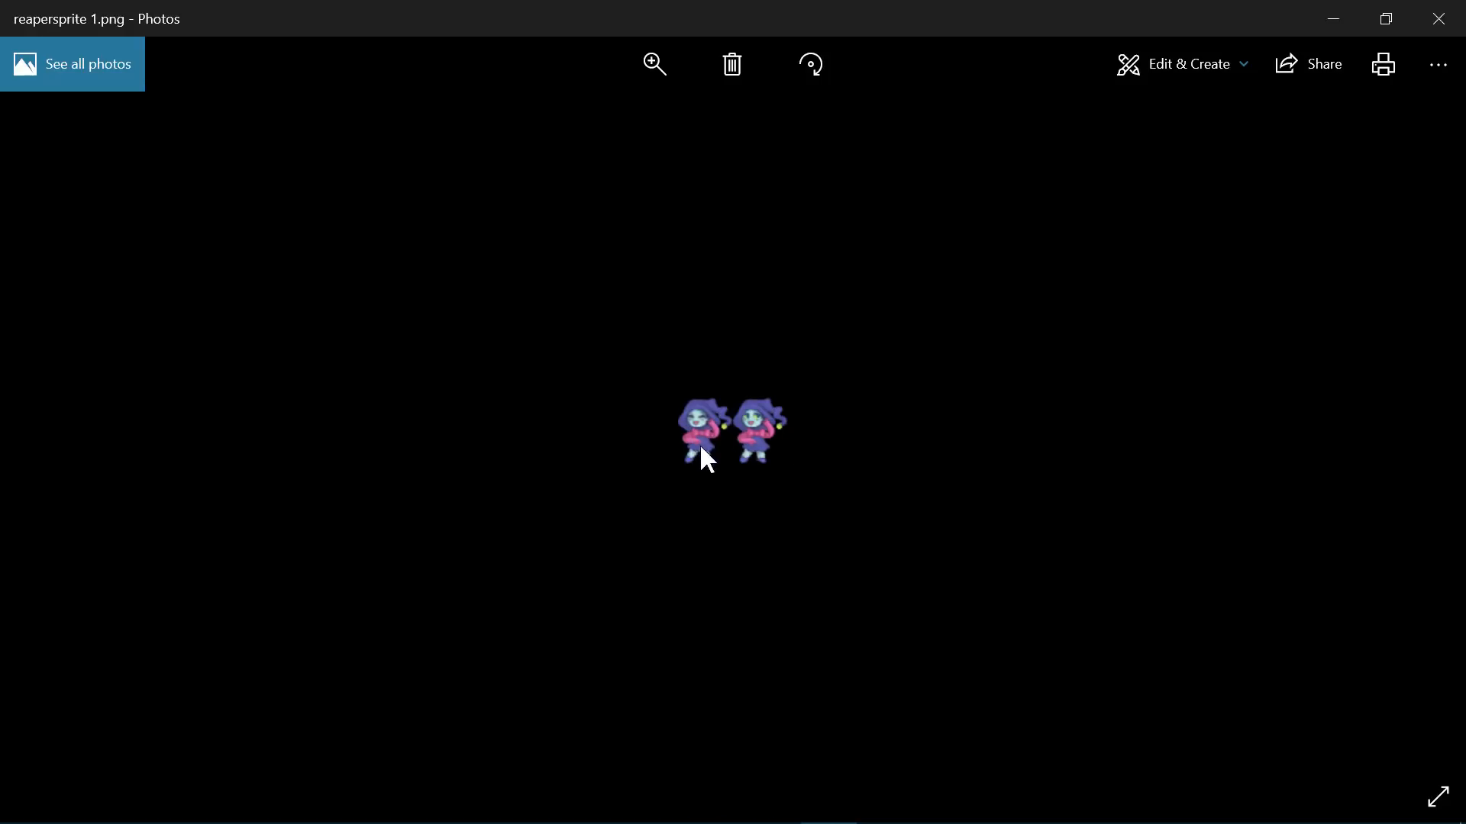
left_click(1438, 18)
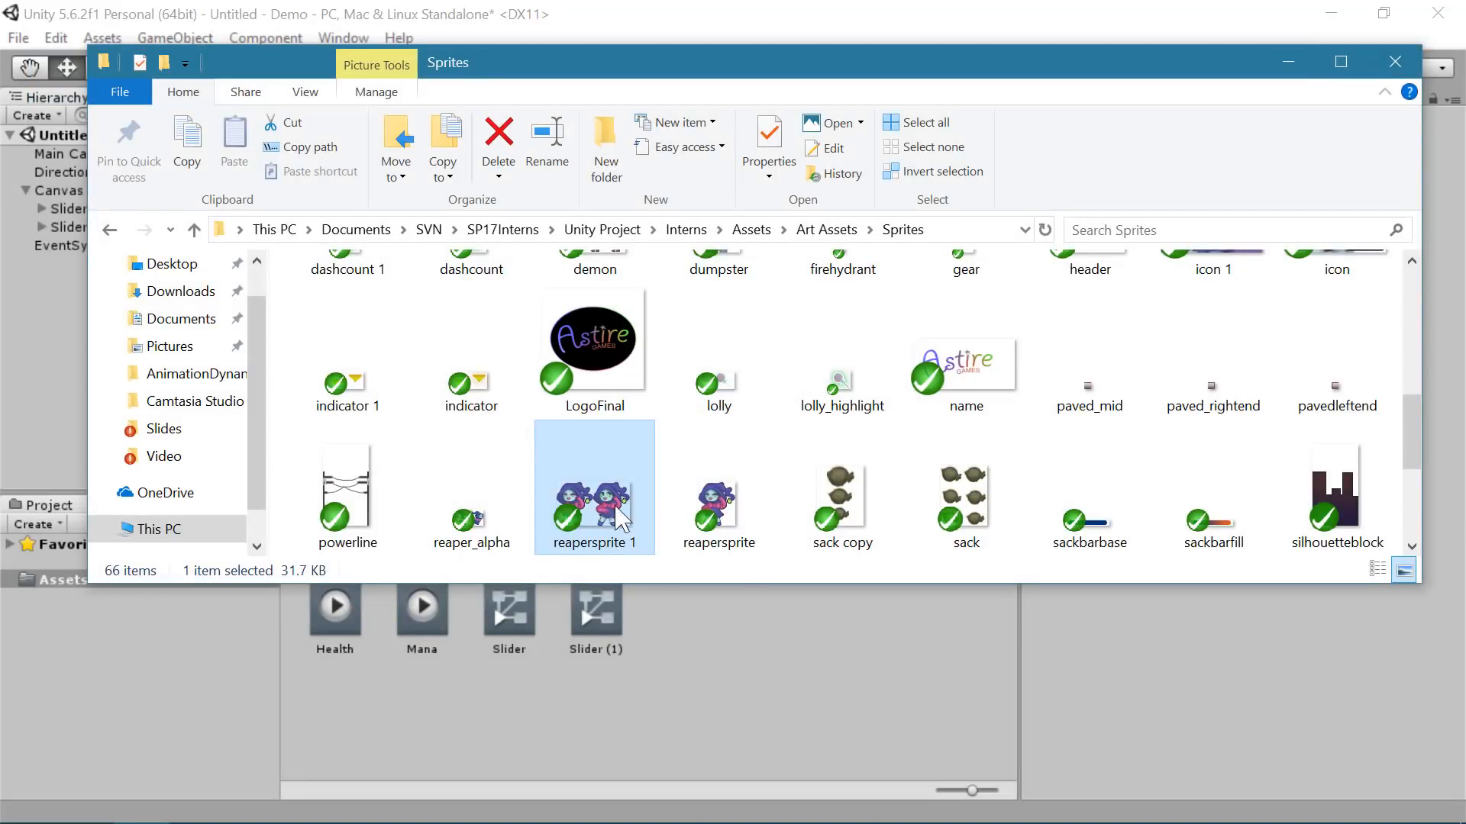
- Import reapersprite 1 from the Sprites folder into the project's Assets folder and display its import settings
left_click_drag(603, 507, 720, 672)
left_click(744, 686)
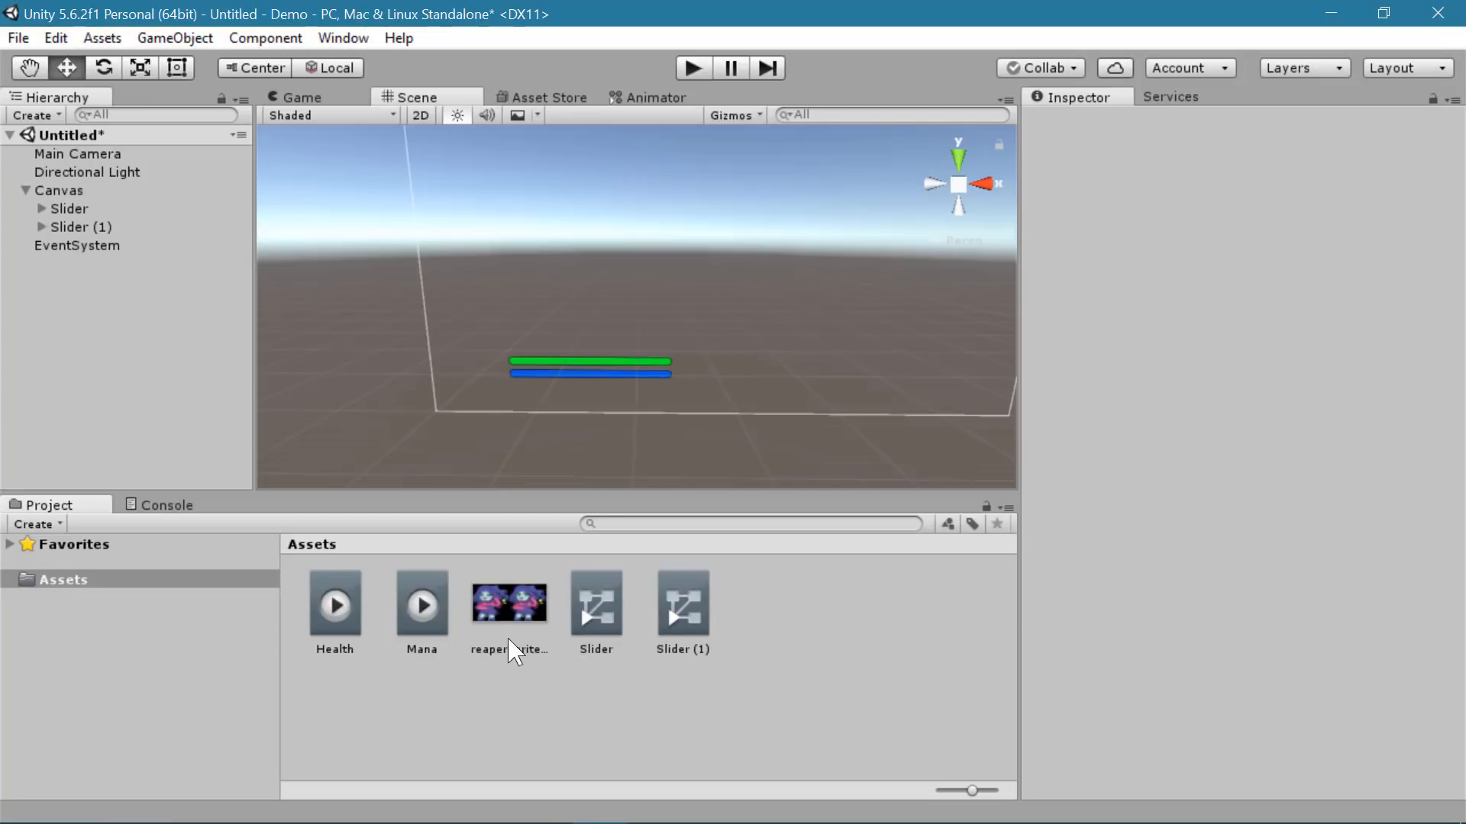
left_click(528, 617)
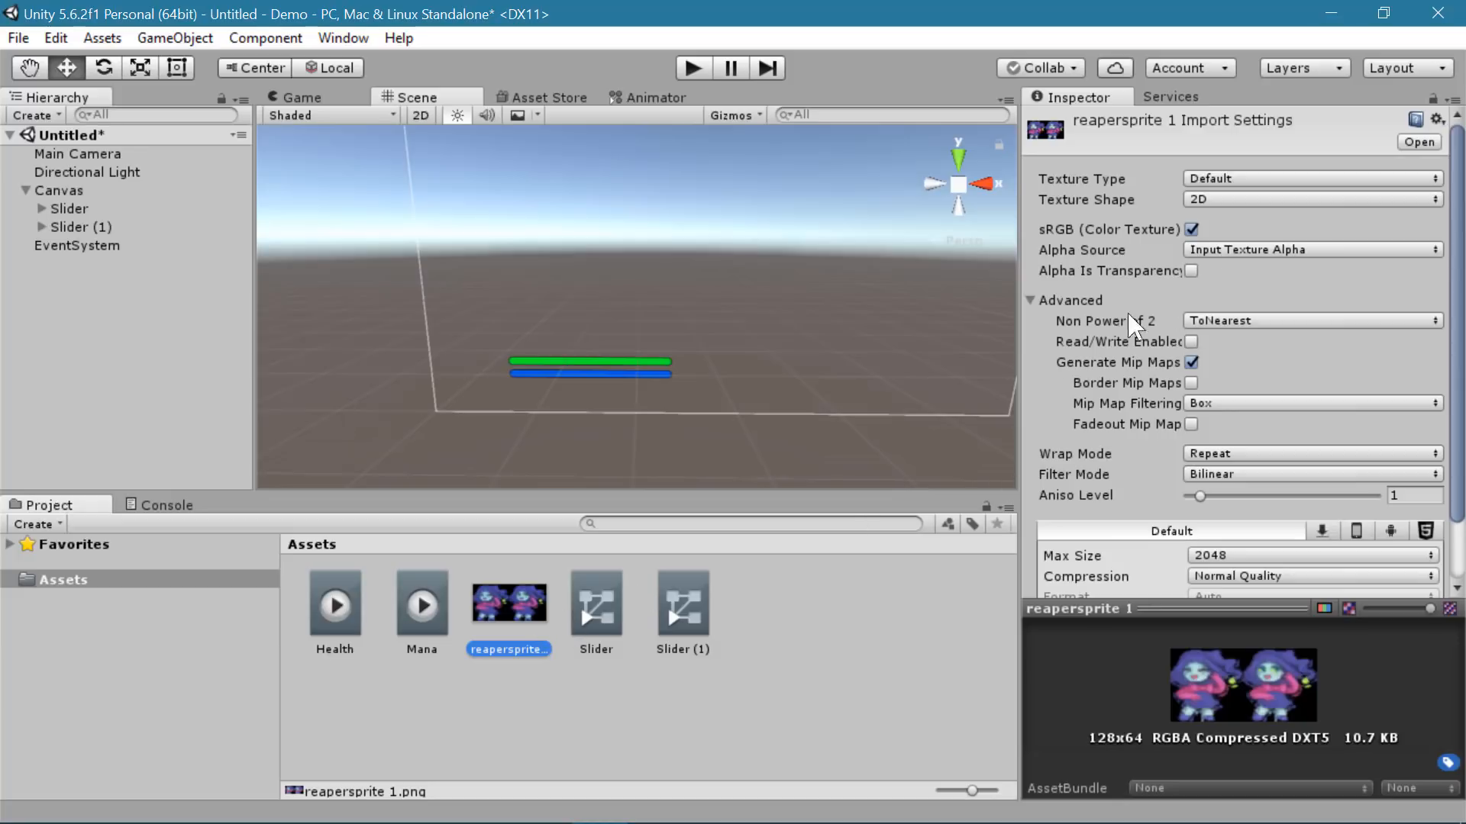
- Set reapersprite 1 to texture type Sprite (2D and UI) with sprite mode Multiple, and apply the settings to open it in the Sprite Editor
left_click(1216, 180)
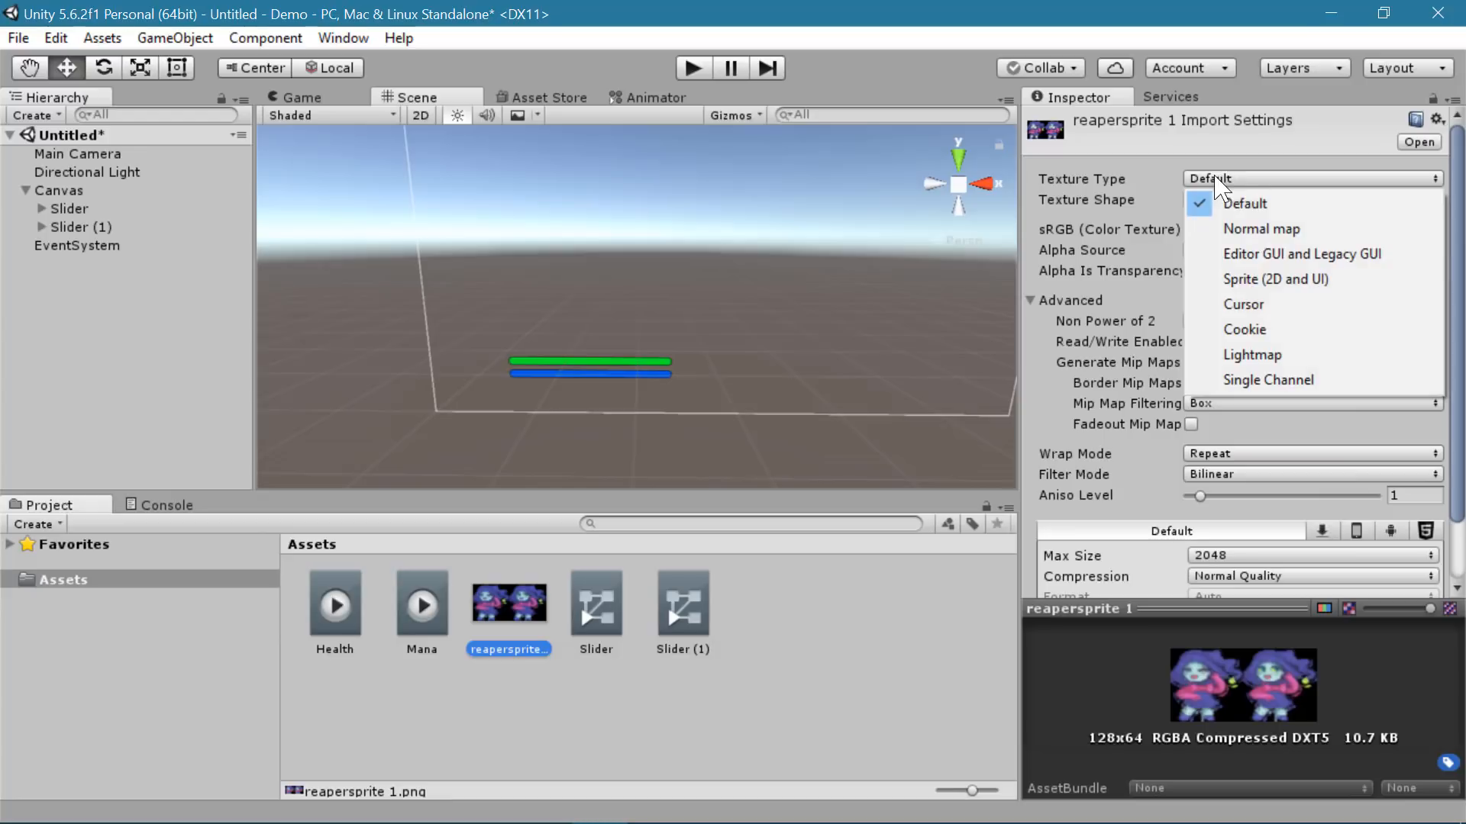
left_click(1325, 281)
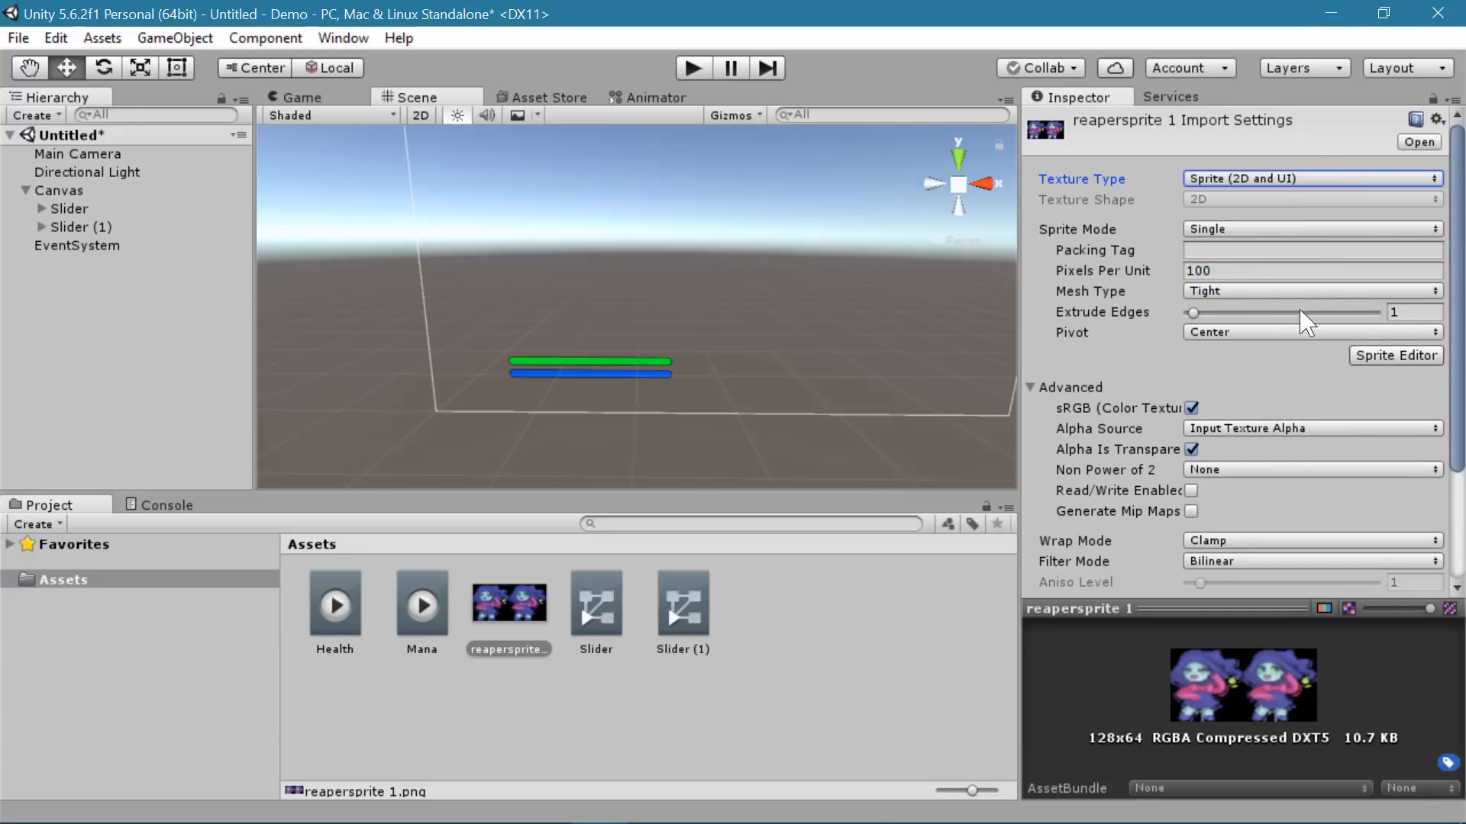
left_click(1267, 229)
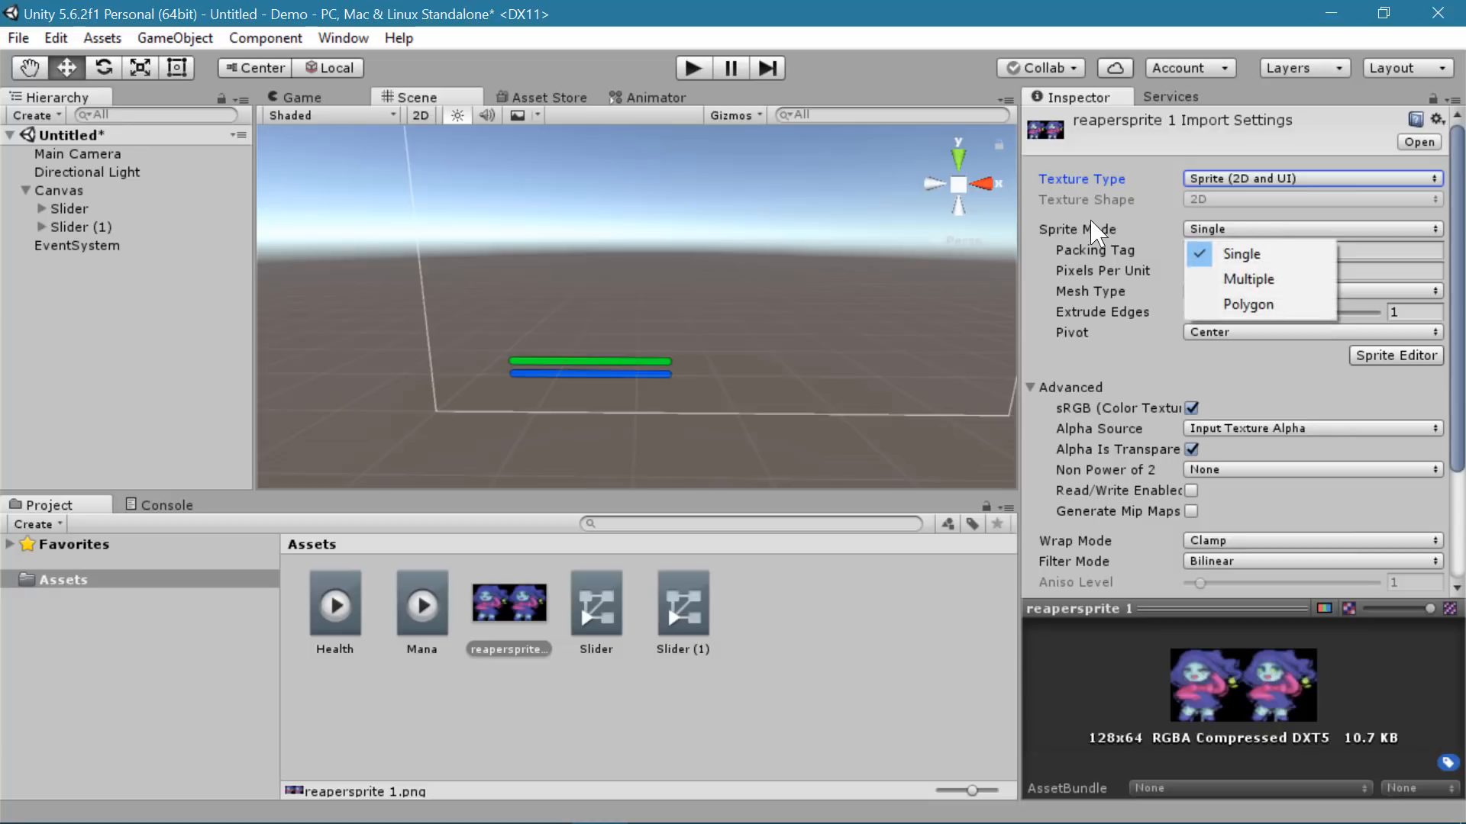
left_click(1267, 281)
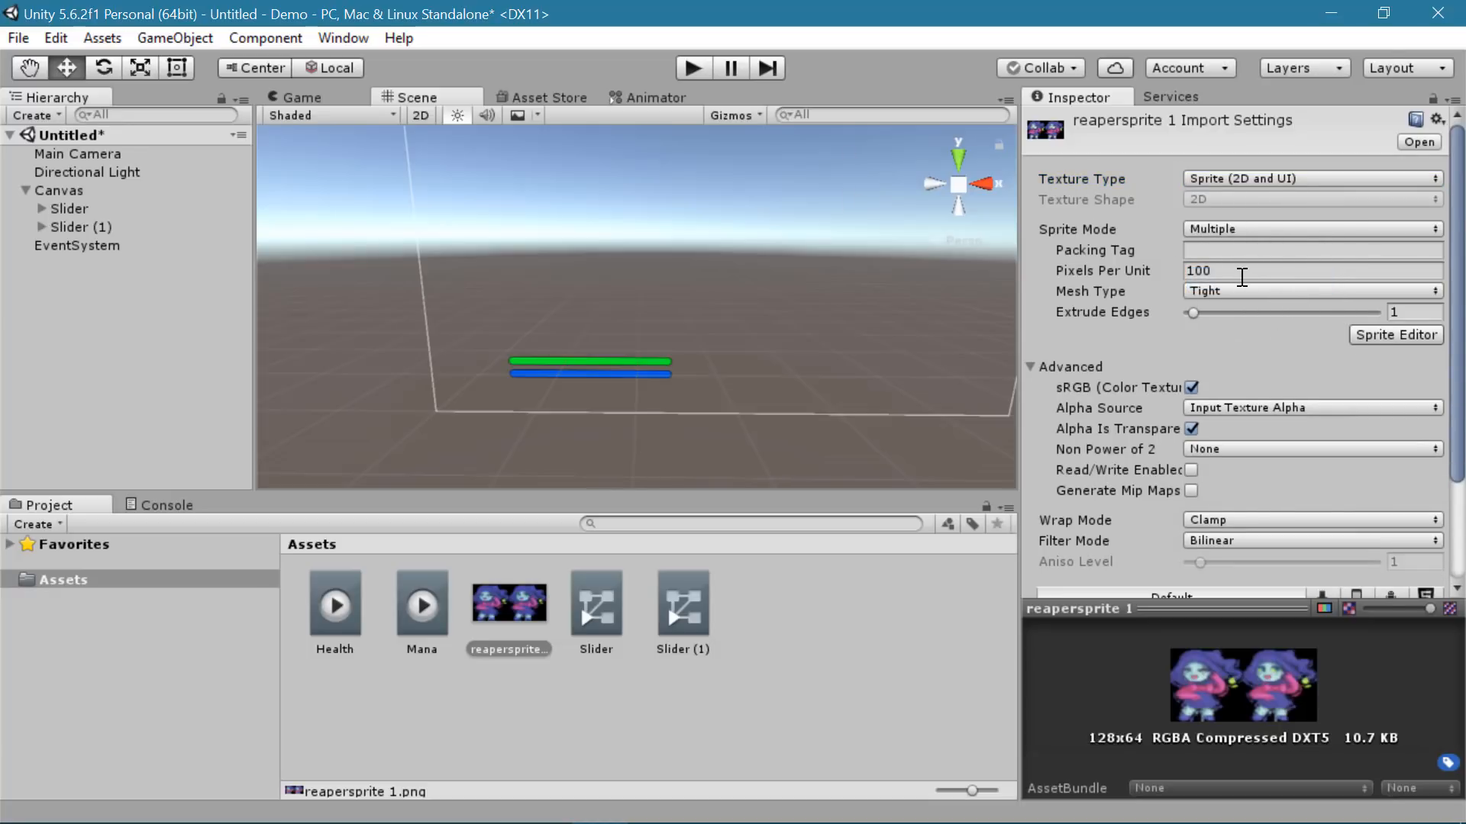
left_click(1404, 336)
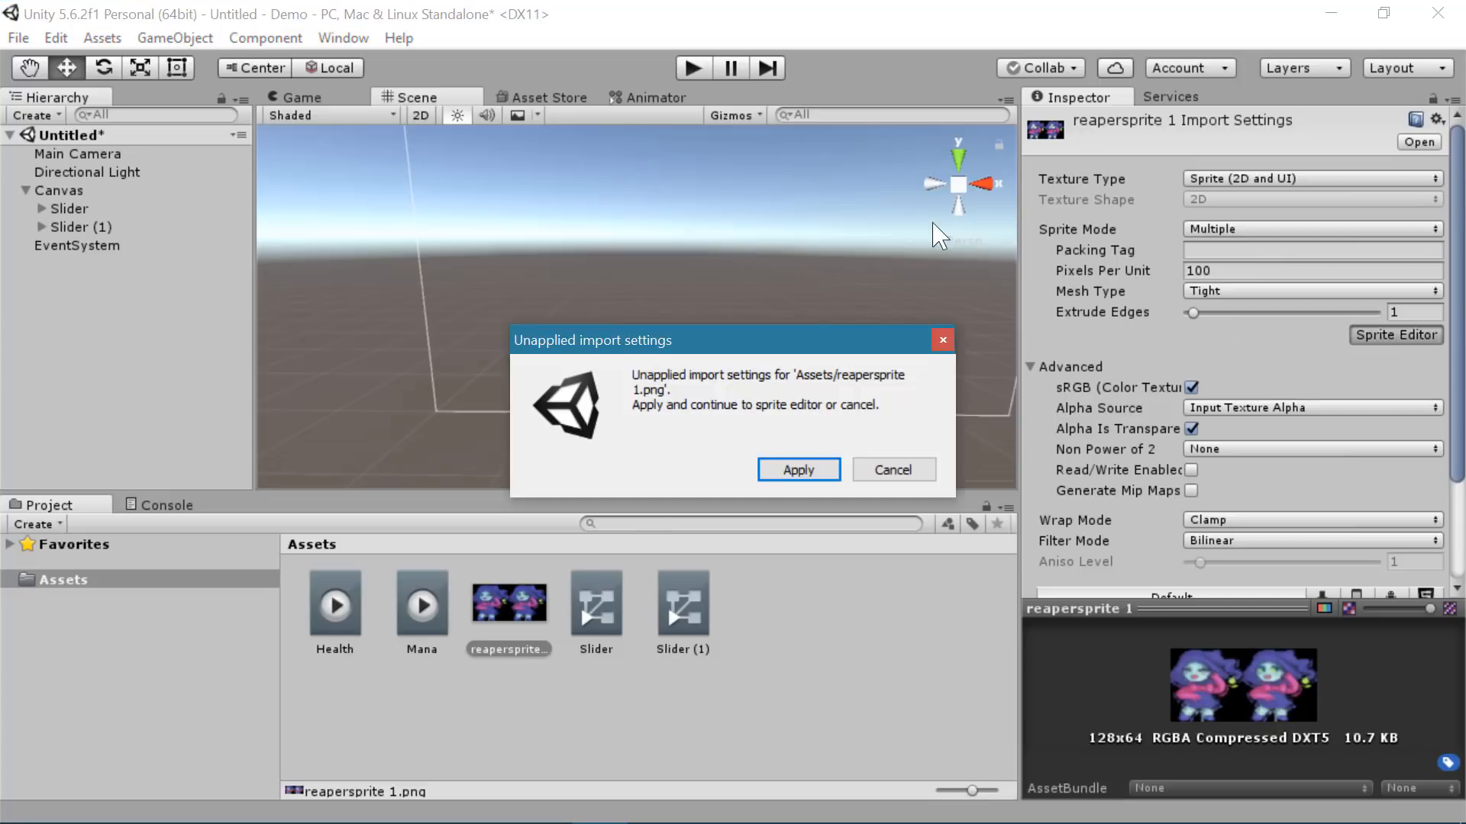
left_click(799, 471)
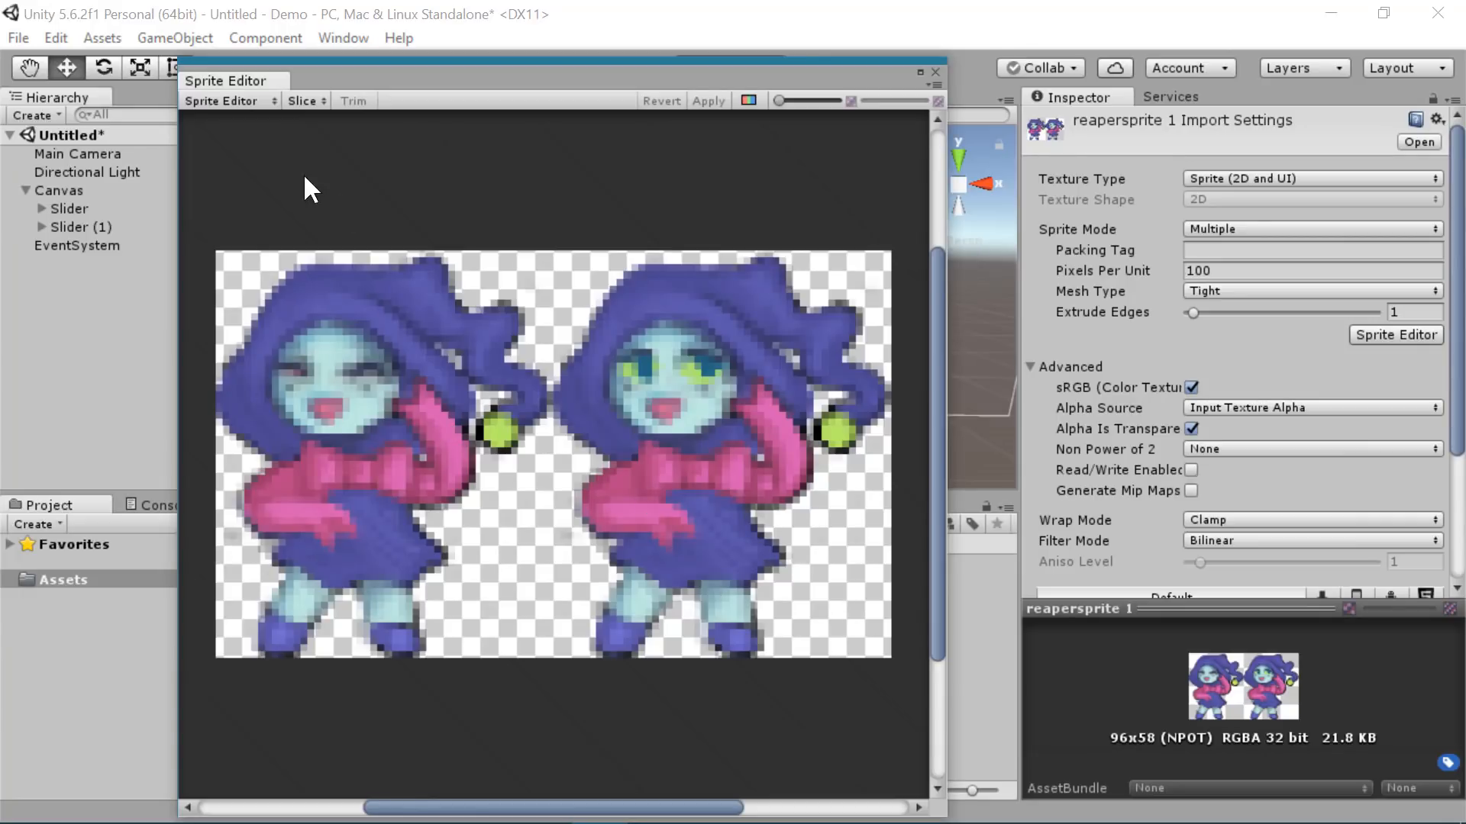
- Slice the sprite sheet with Grid By Cell Count into 2 columns and 1 row, and select both slices to check them
left_click(294, 102)
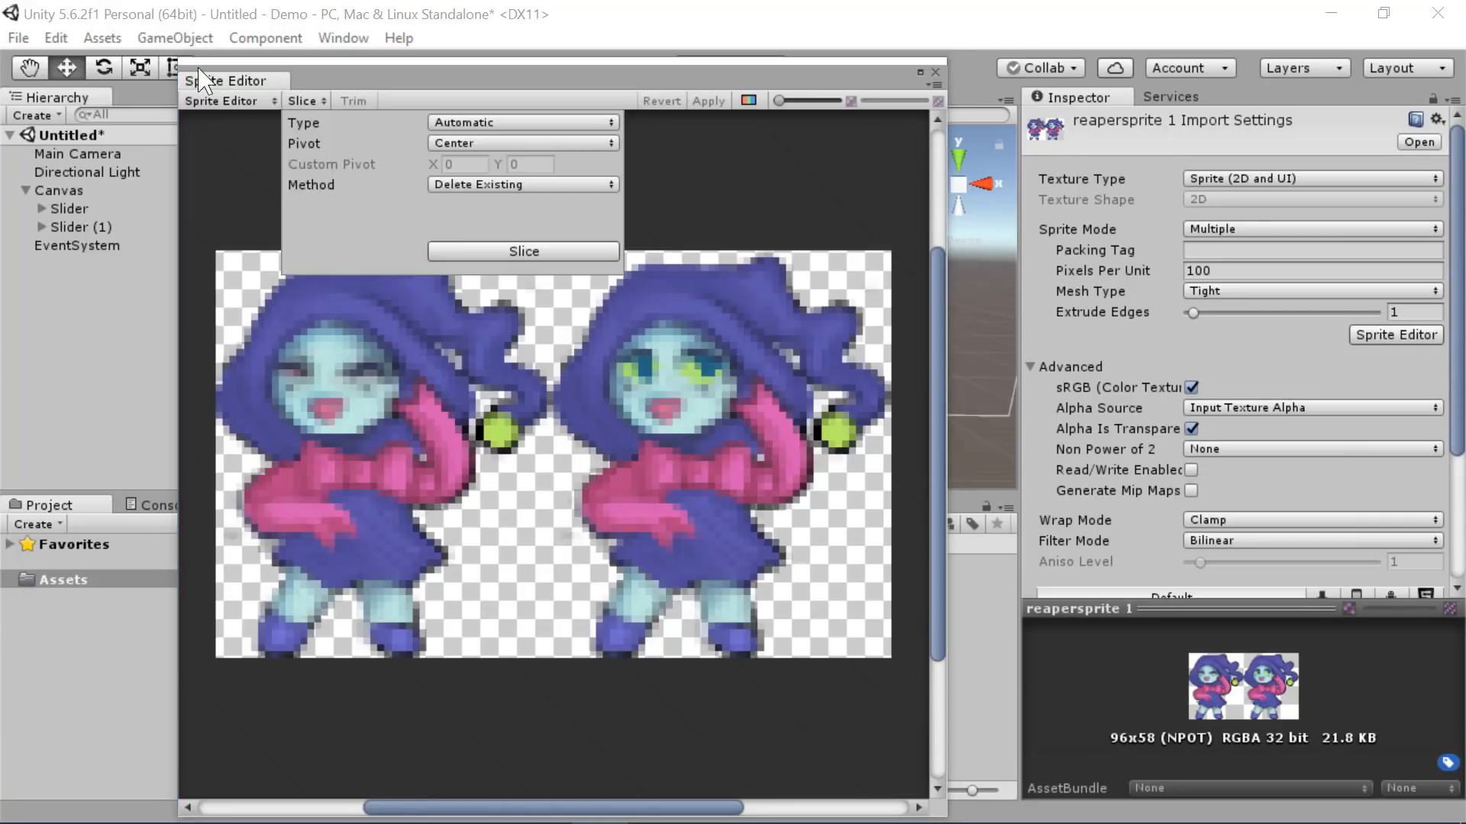
left_click(548, 122)
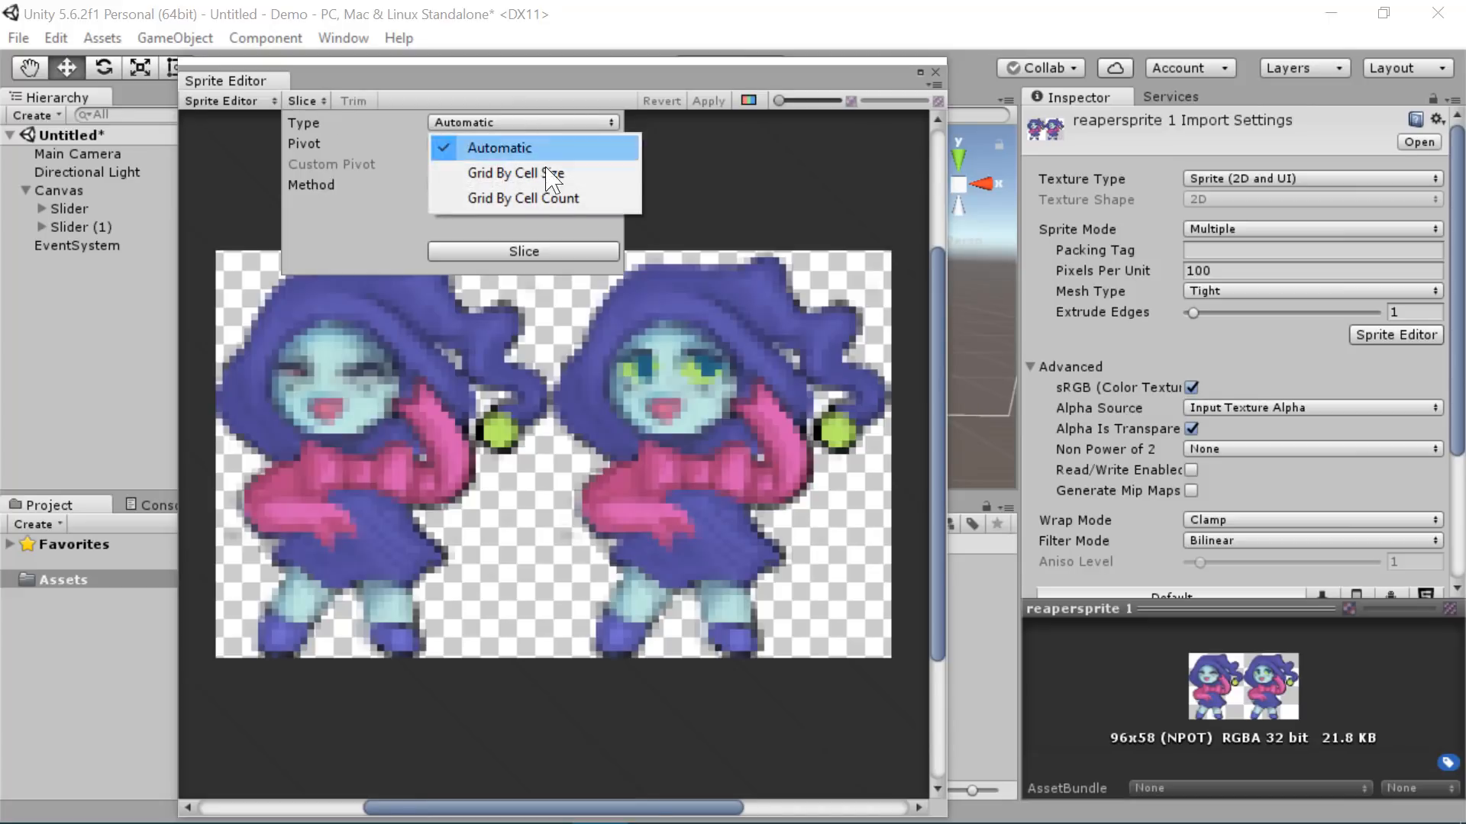
left_click(588, 198)
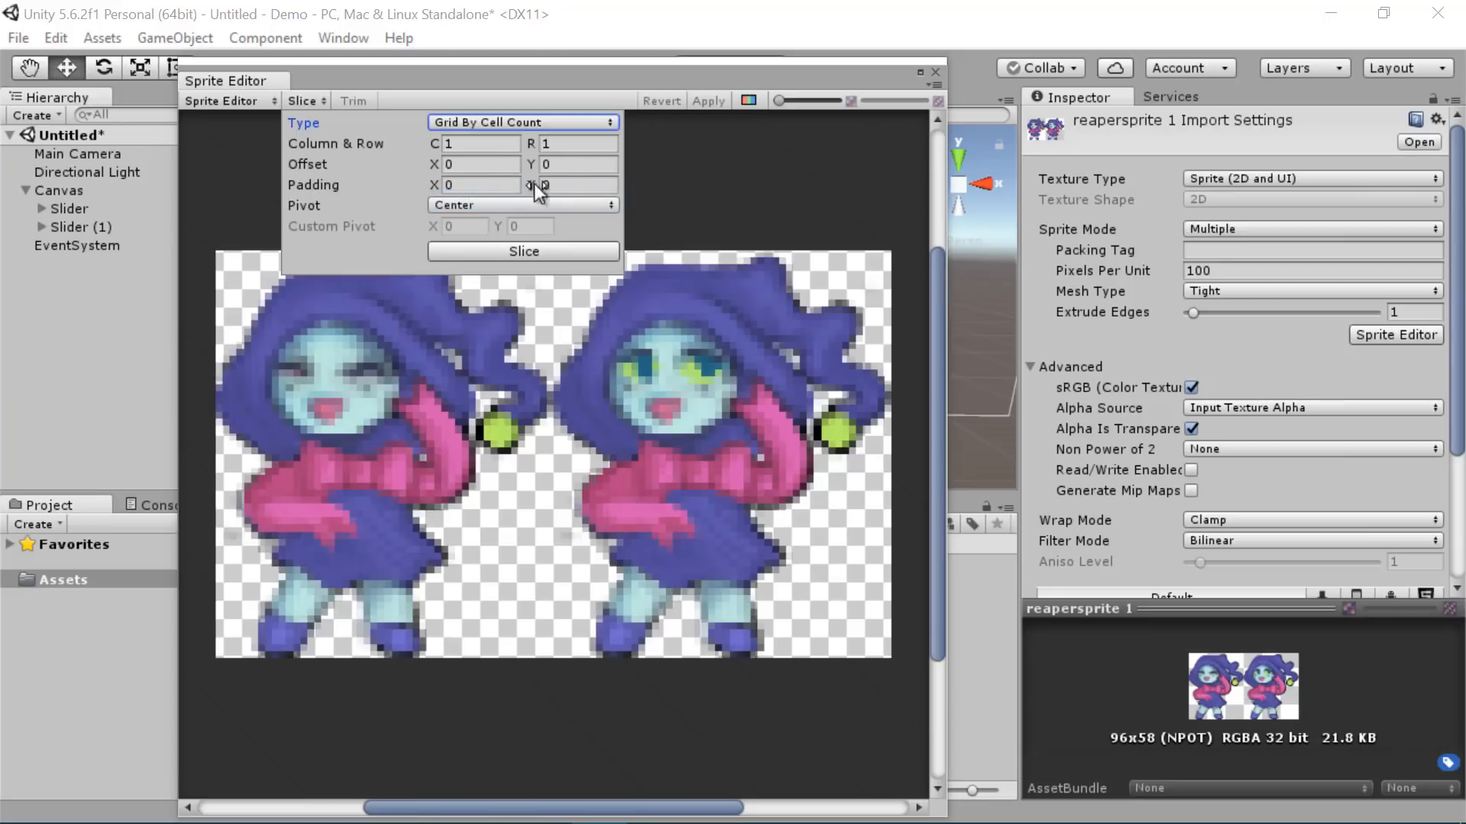
left_click(477, 145)
left_click(555, 146)
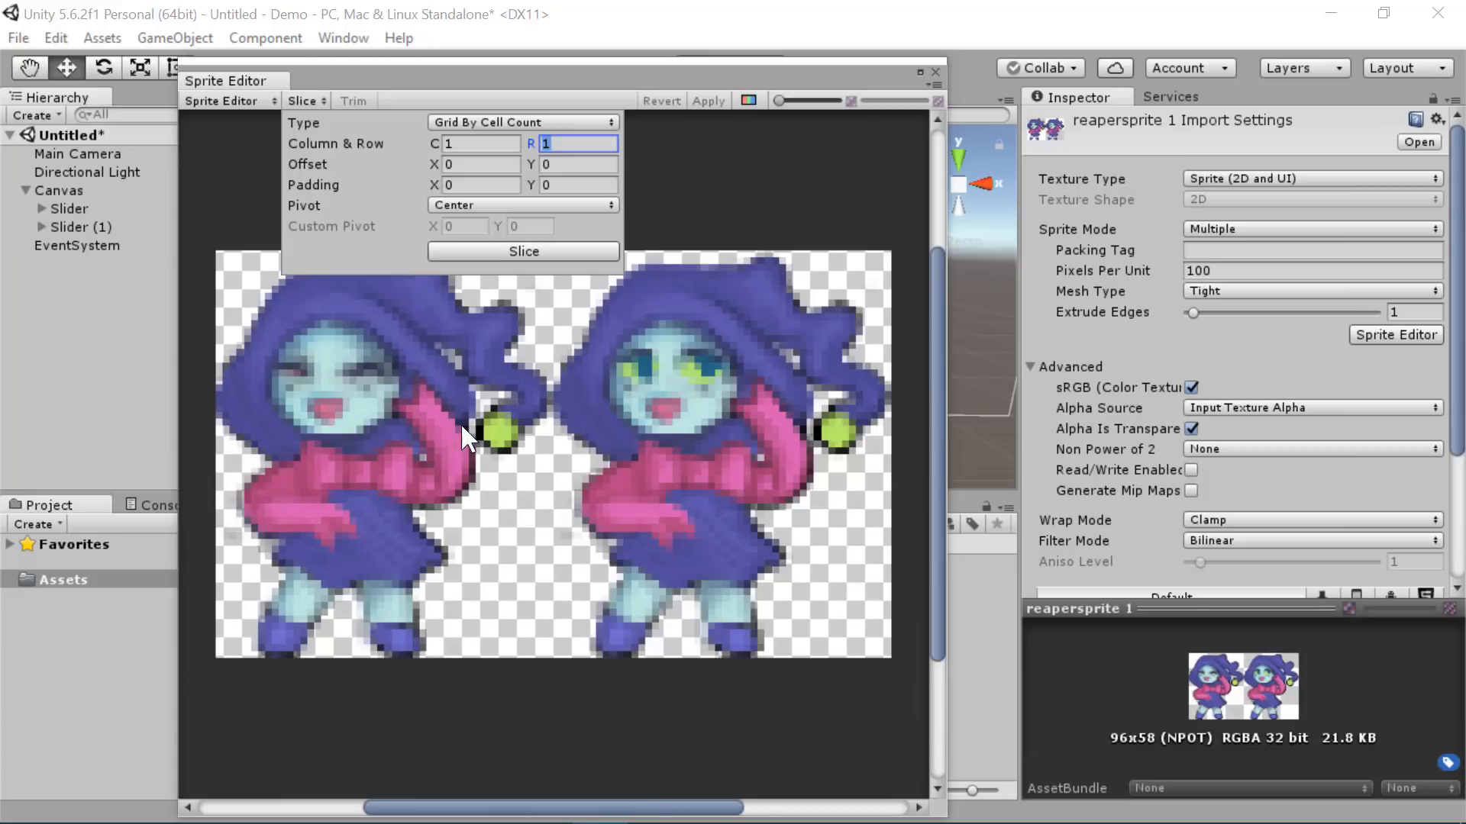
left_click(499, 151)
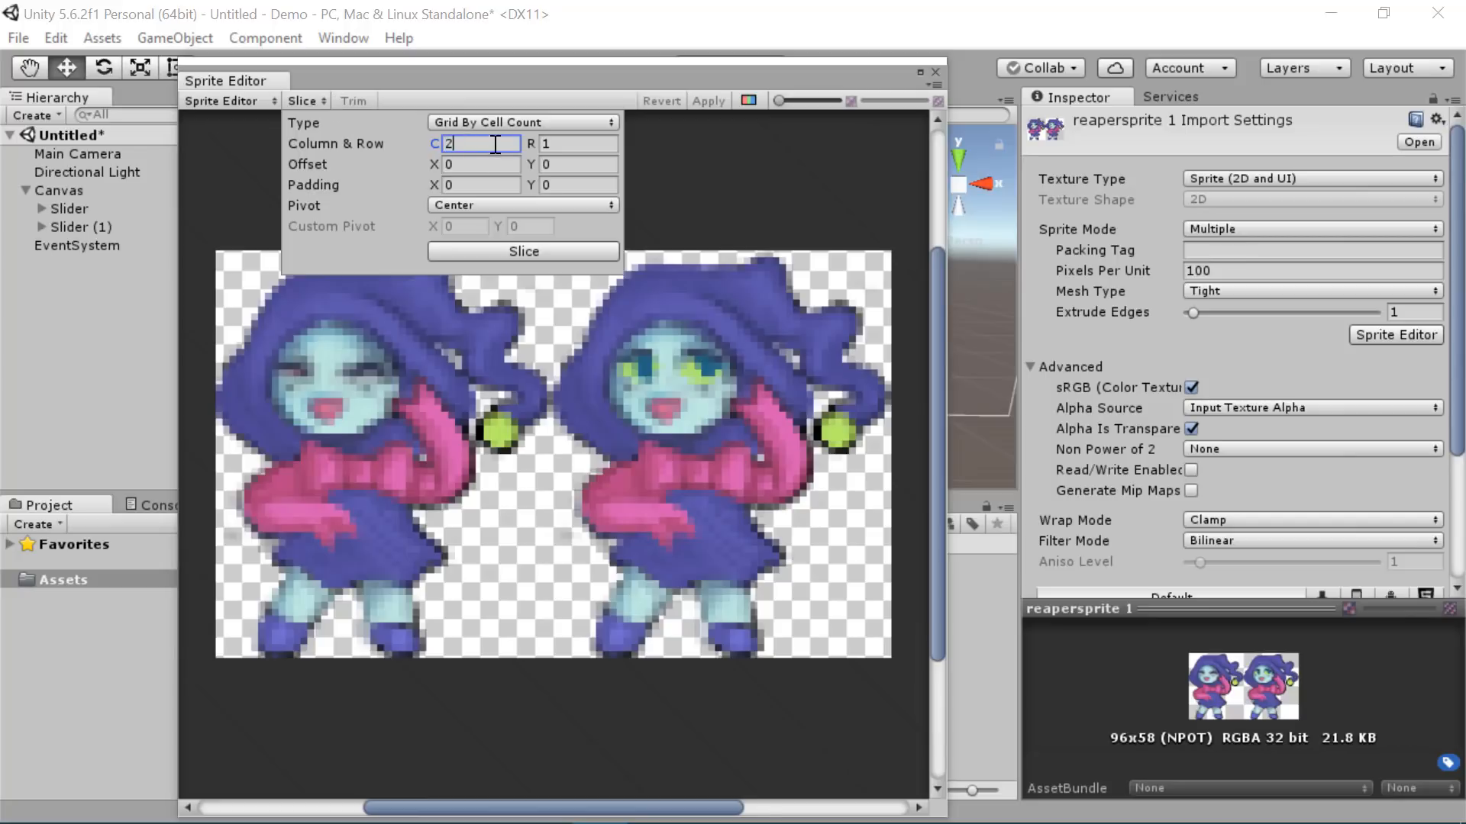
double_click(470, 148)
left_click(516, 256)
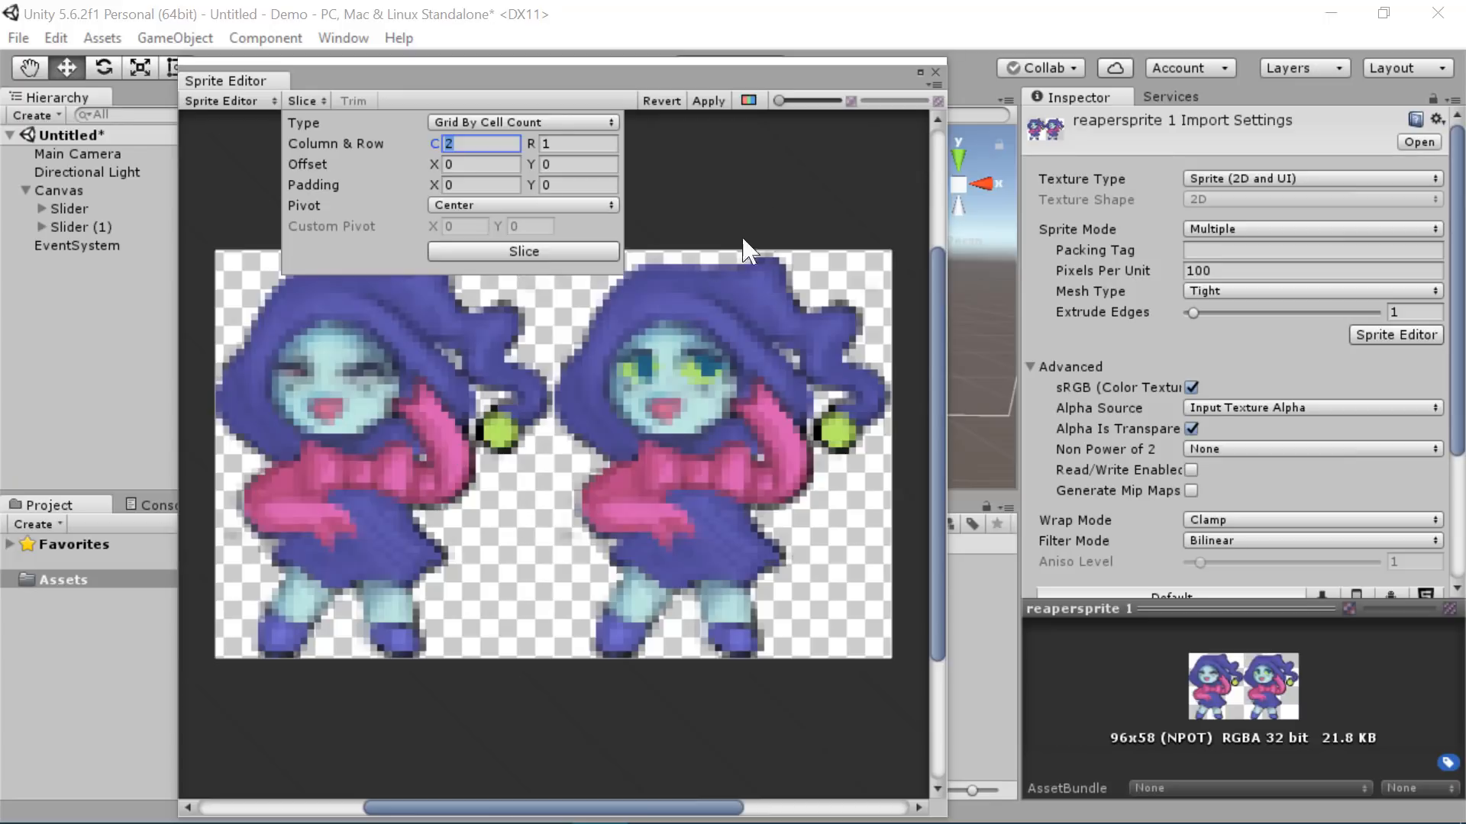
left_click(341, 535)
left_click(698, 479)
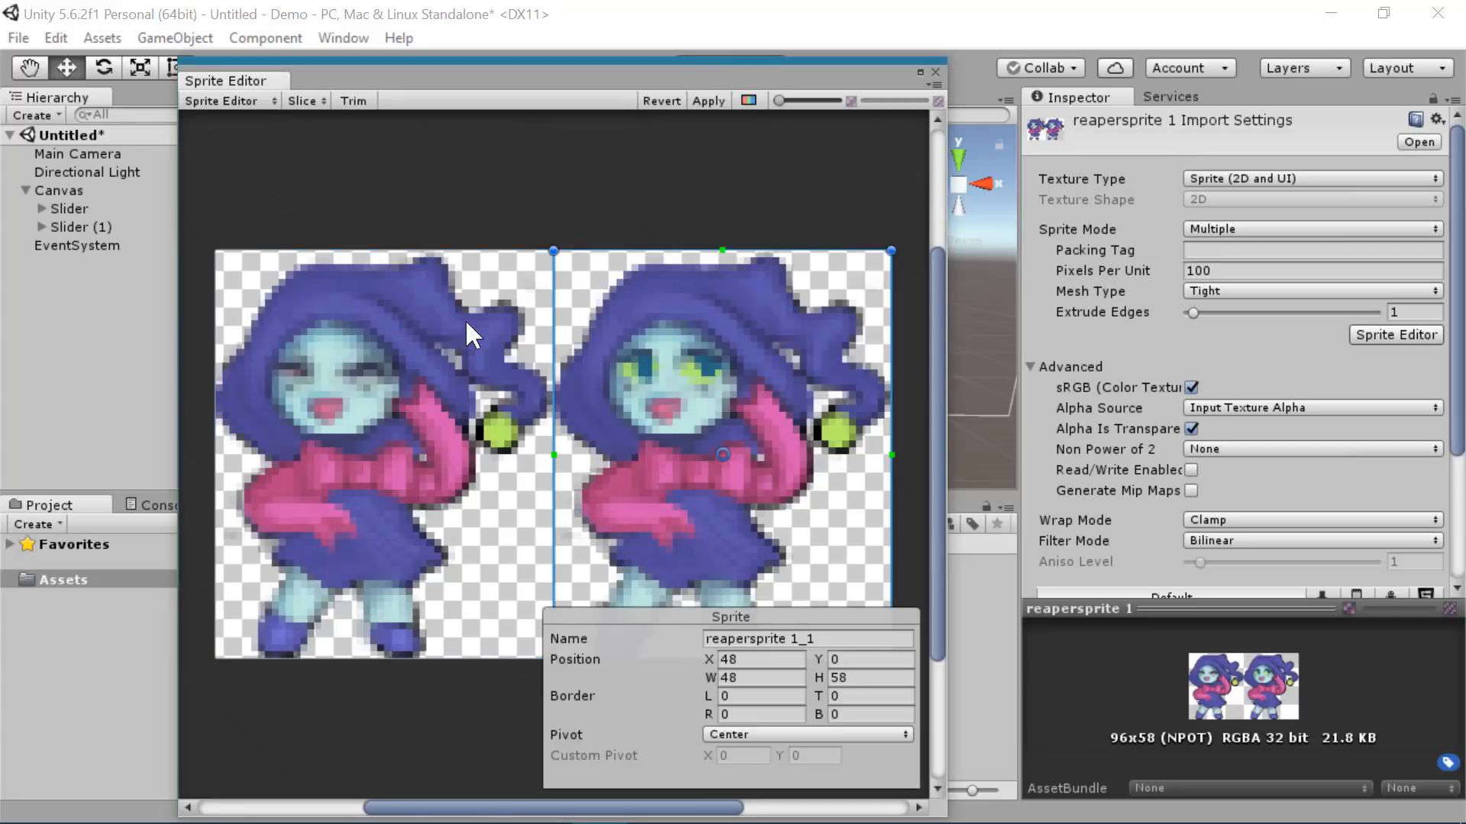
- Crop both reaper slices from their lower edges to 48 × 35 pixels, keeping only the head and shoulders
left_click(295, 355)
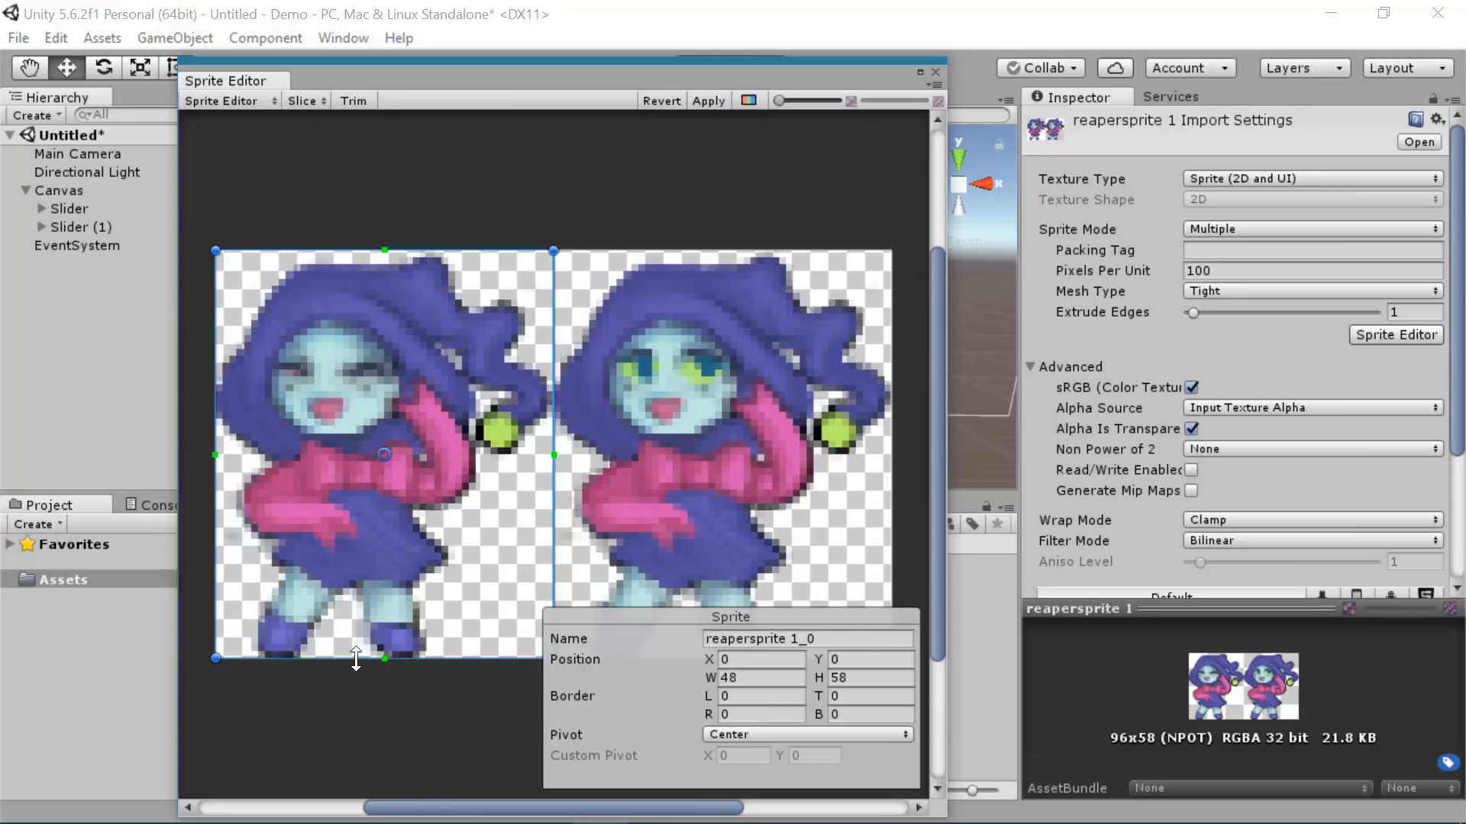
left_click_drag(356, 660, 386, 498)
left_click(666, 510)
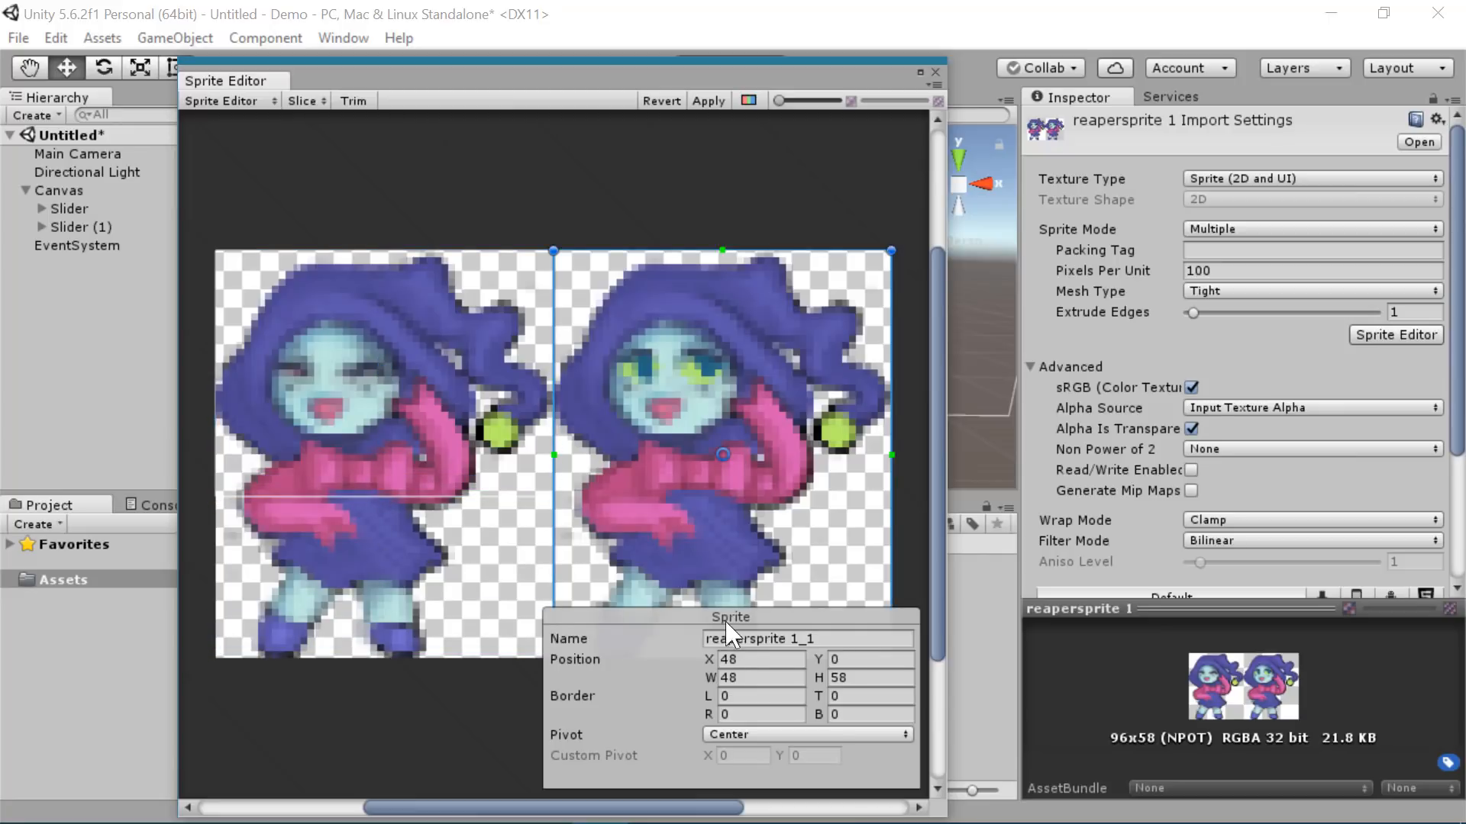
left_click(519, 667)
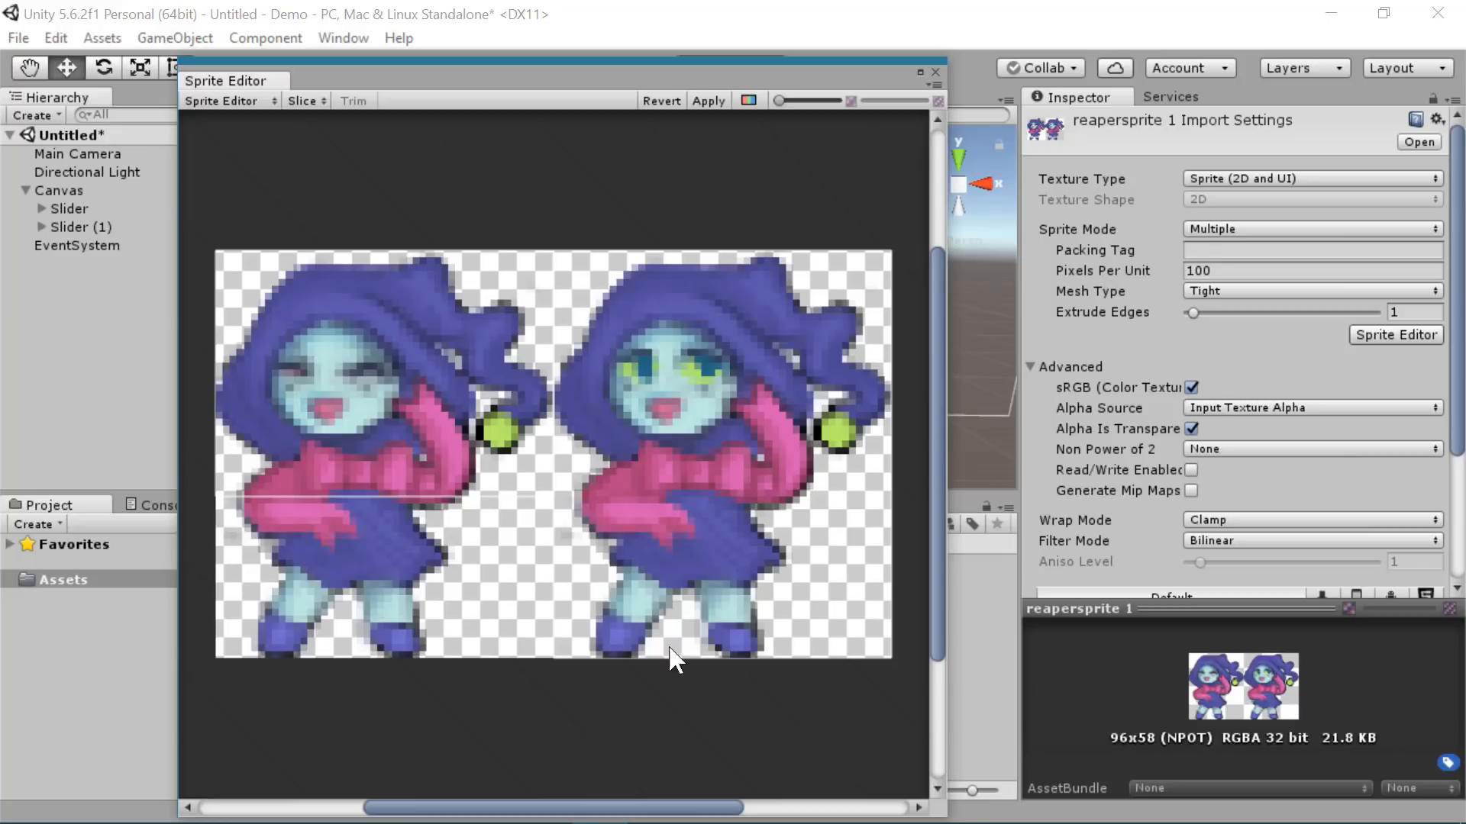
left_click(669, 648)
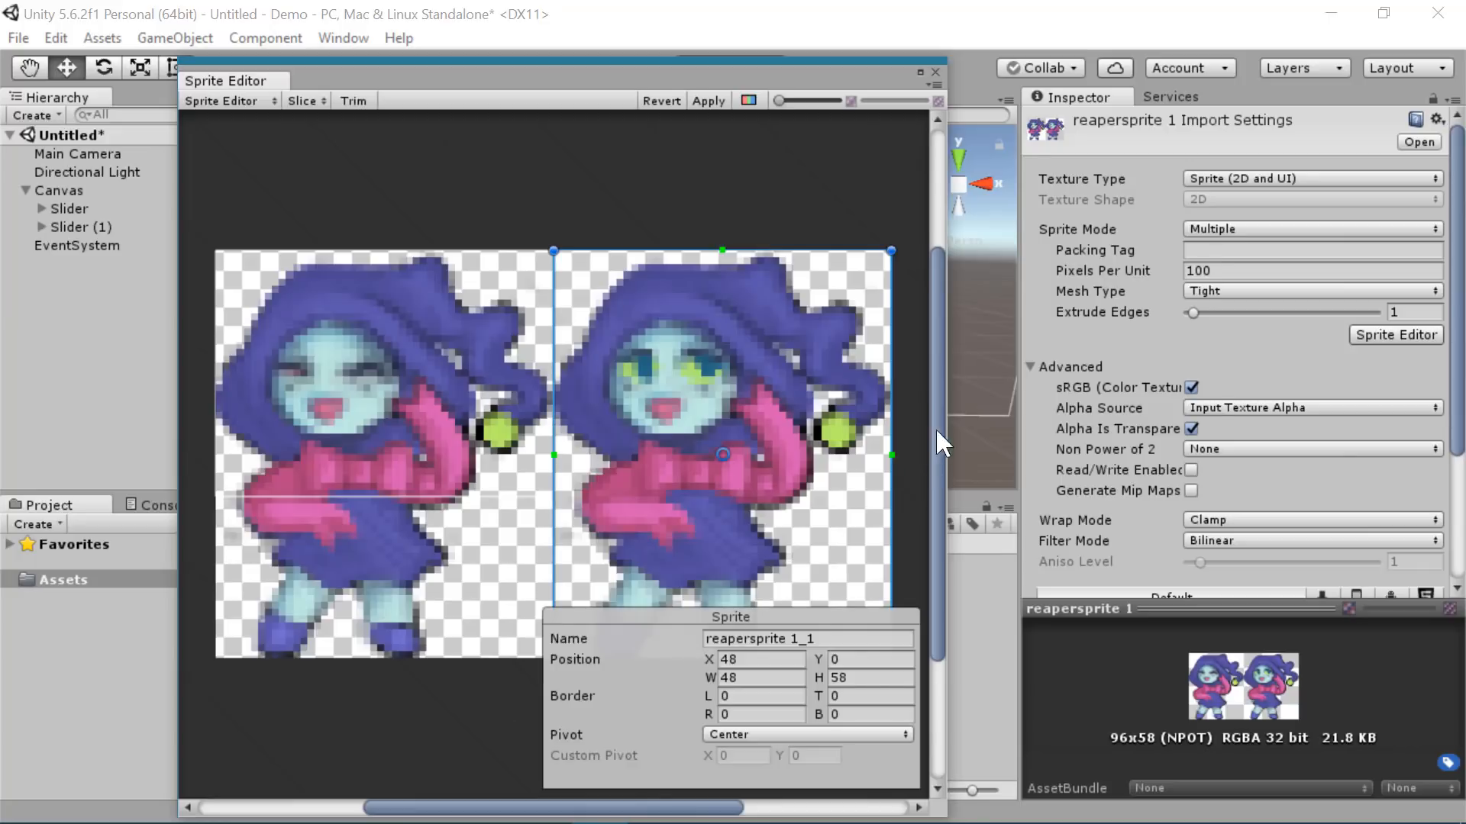
left_click_drag(936, 427, 856, 508)
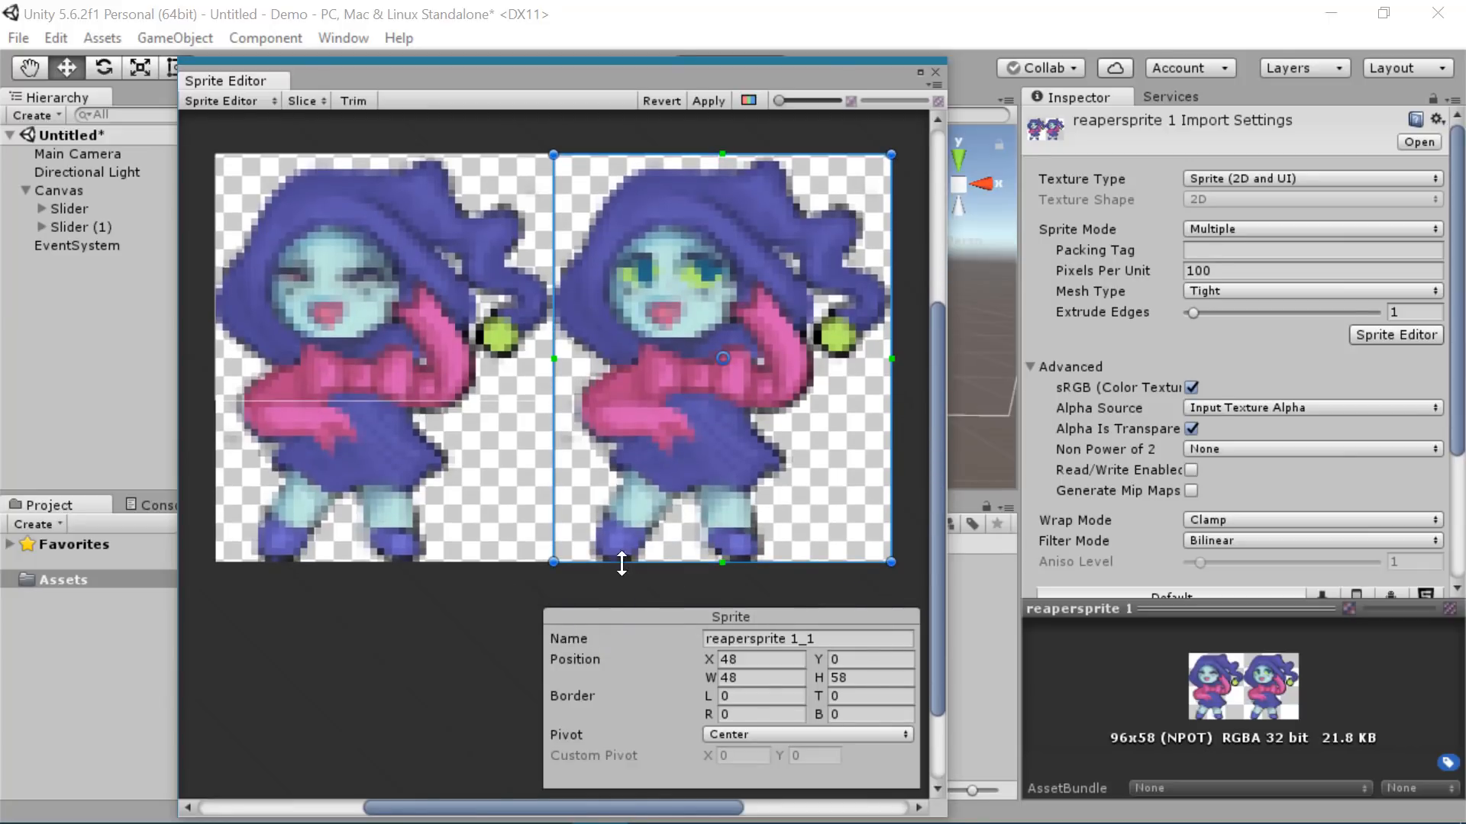
left_click_drag(722, 562, 651, 400)
- Compare the two cropped slices and apply the slicing changes while closing the Sprite Editor
left_click(323, 246)
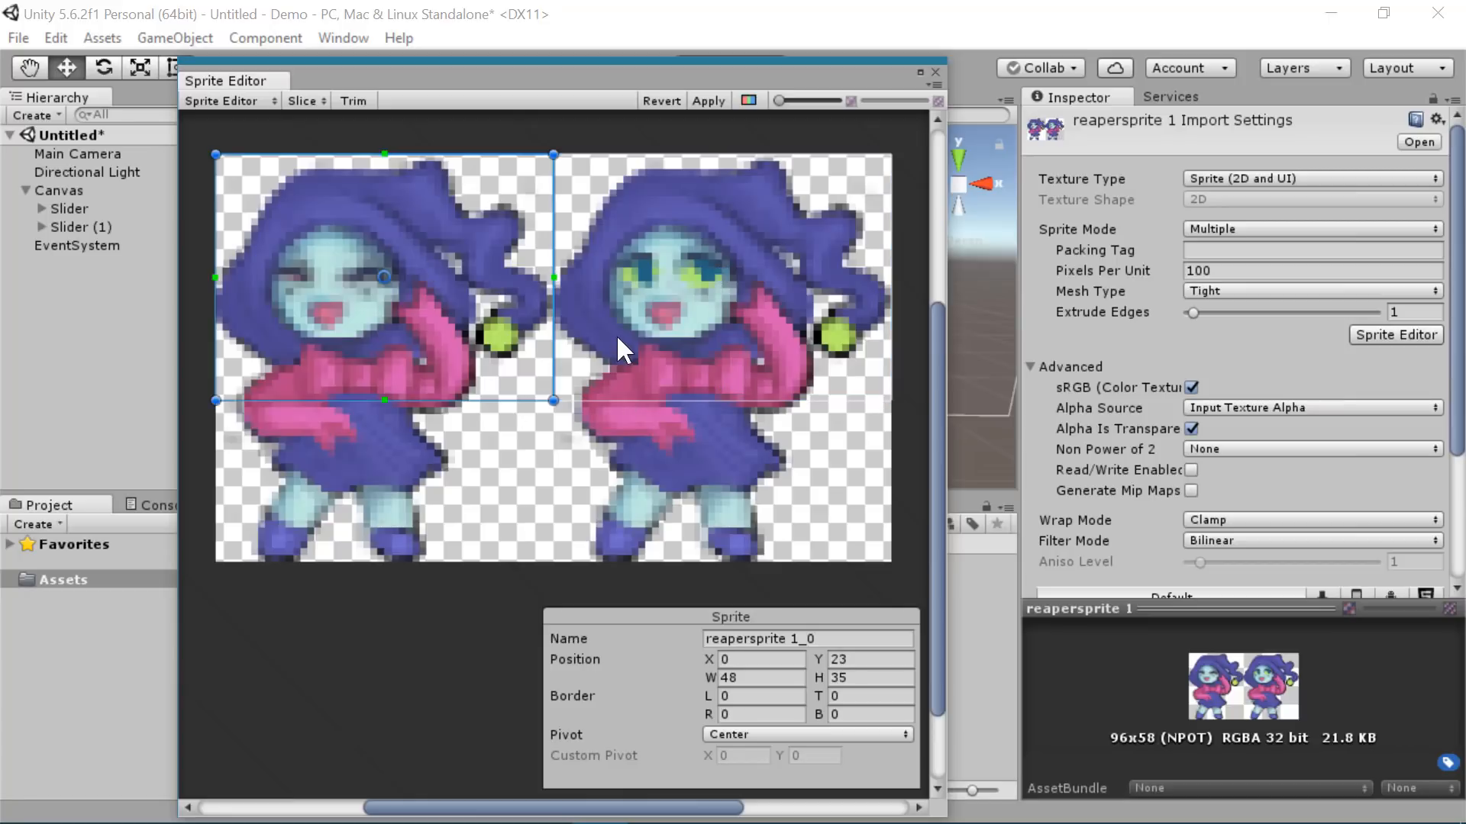
left_click(617, 338)
left_click(315, 224)
left_click(621, 327)
left_click(281, 218)
left_click(610, 252)
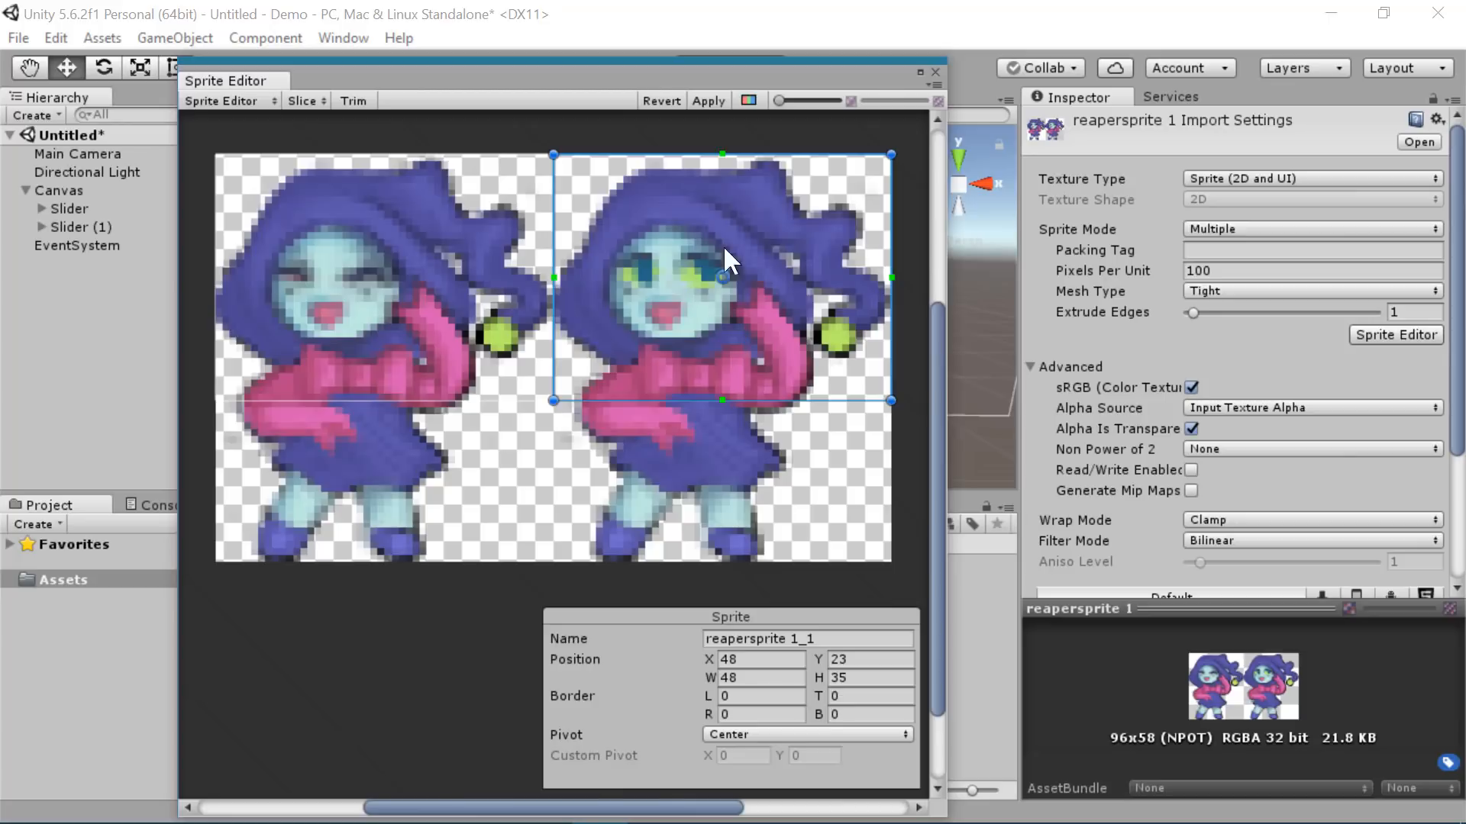
left_click(935, 73)
left_click(799, 469)
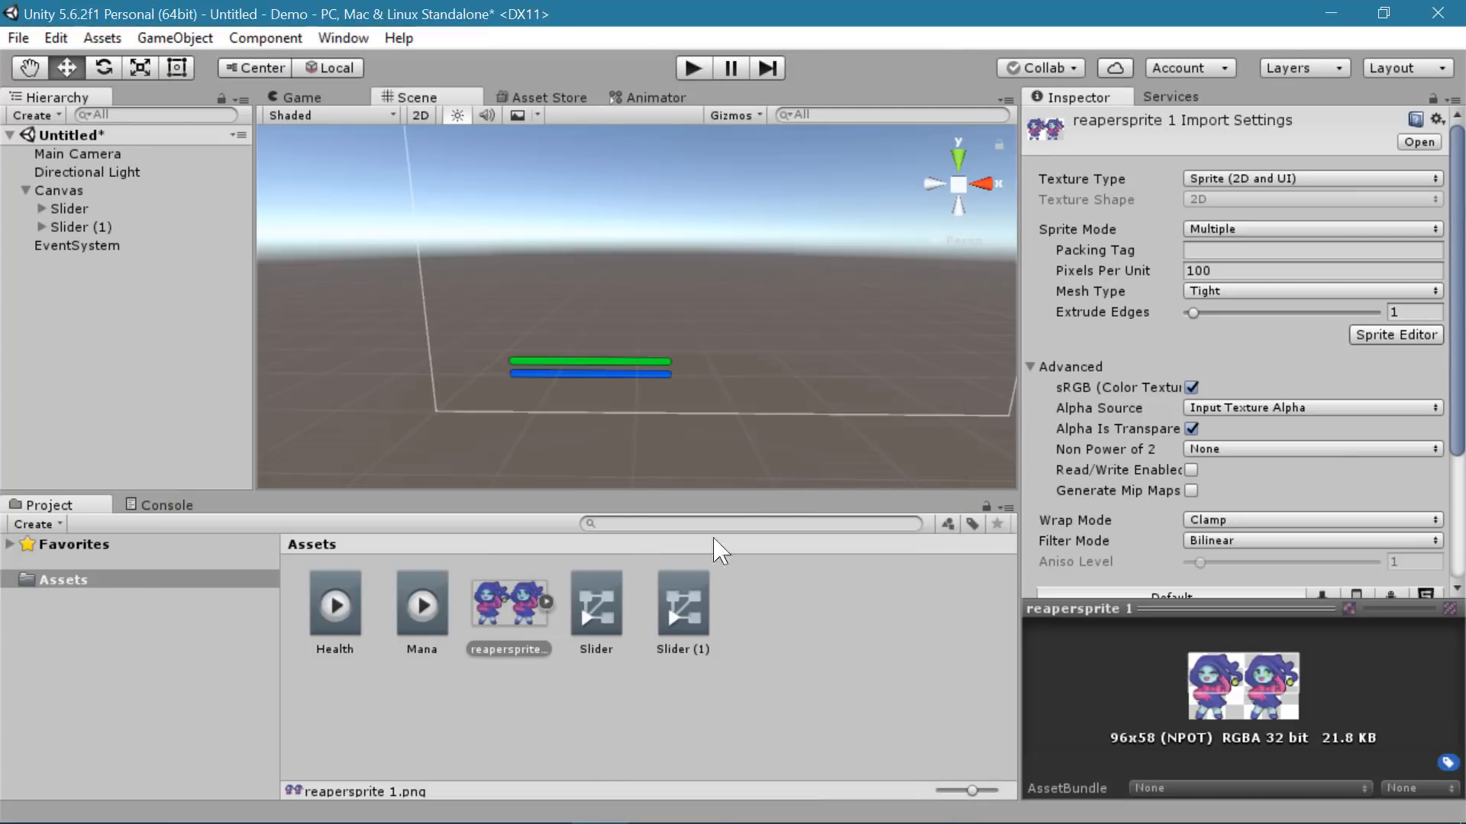
- Expand the reapersprite 1 asset, inspect its two sliced sprites in turn, and collapse it again
left_click(547, 603)
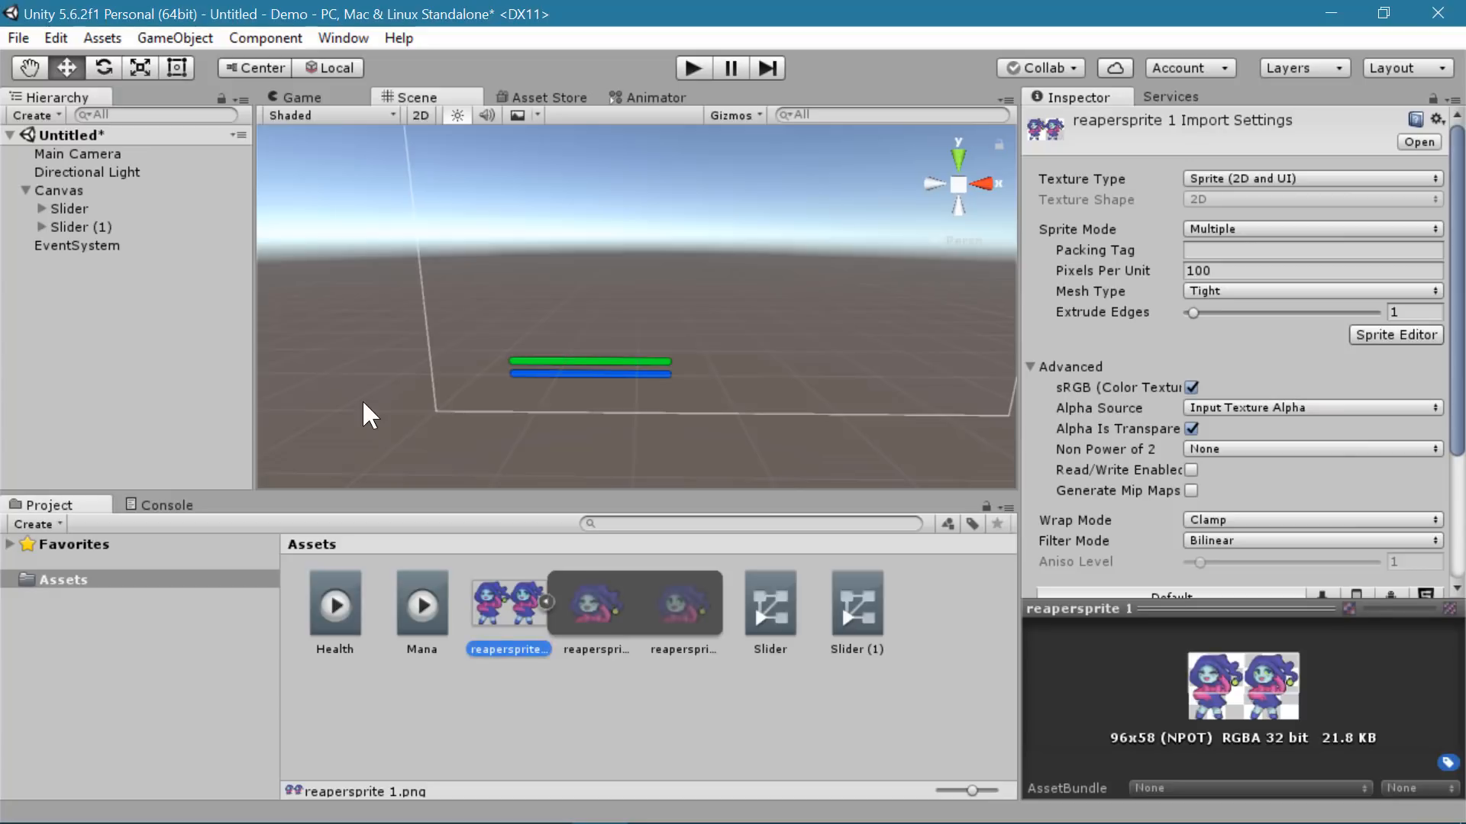
left_click(588, 615)
left_click(682, 631)
left_click(618, 625)
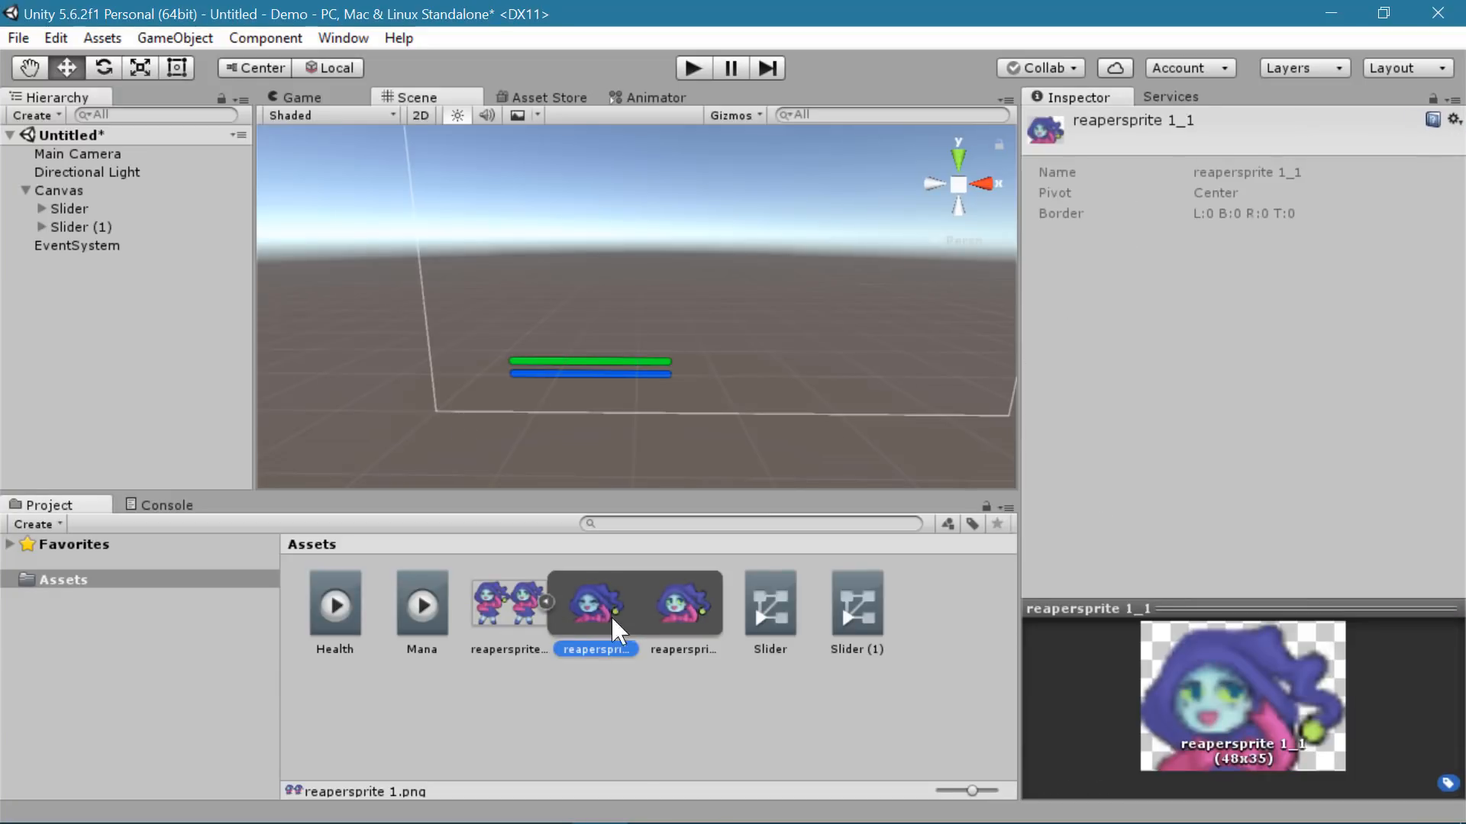
left_click(710, 625)
left_click(618, 622)
left_click(671, 609)
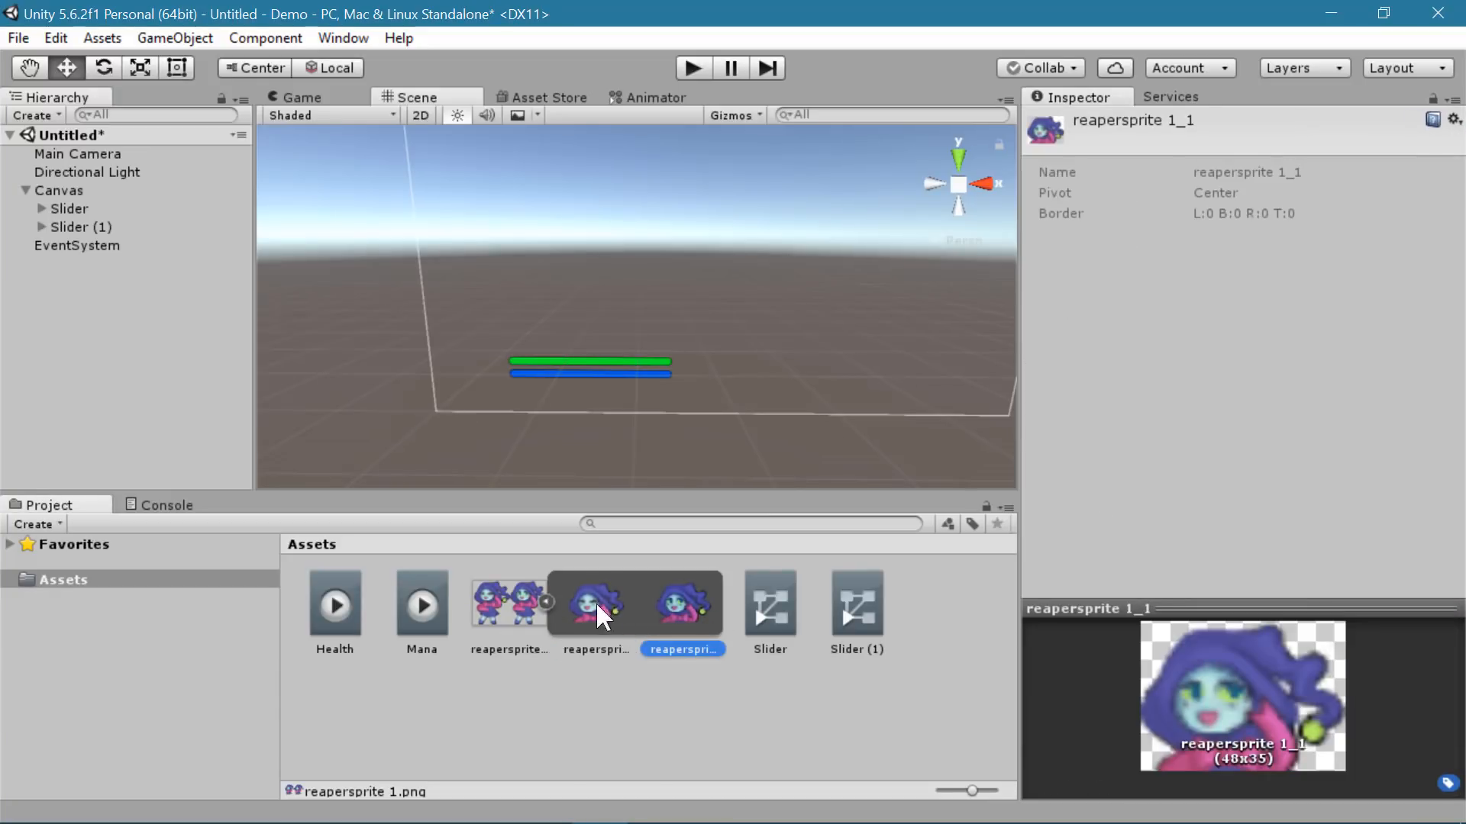
left_click(546, 603)
left_click(607, 678)
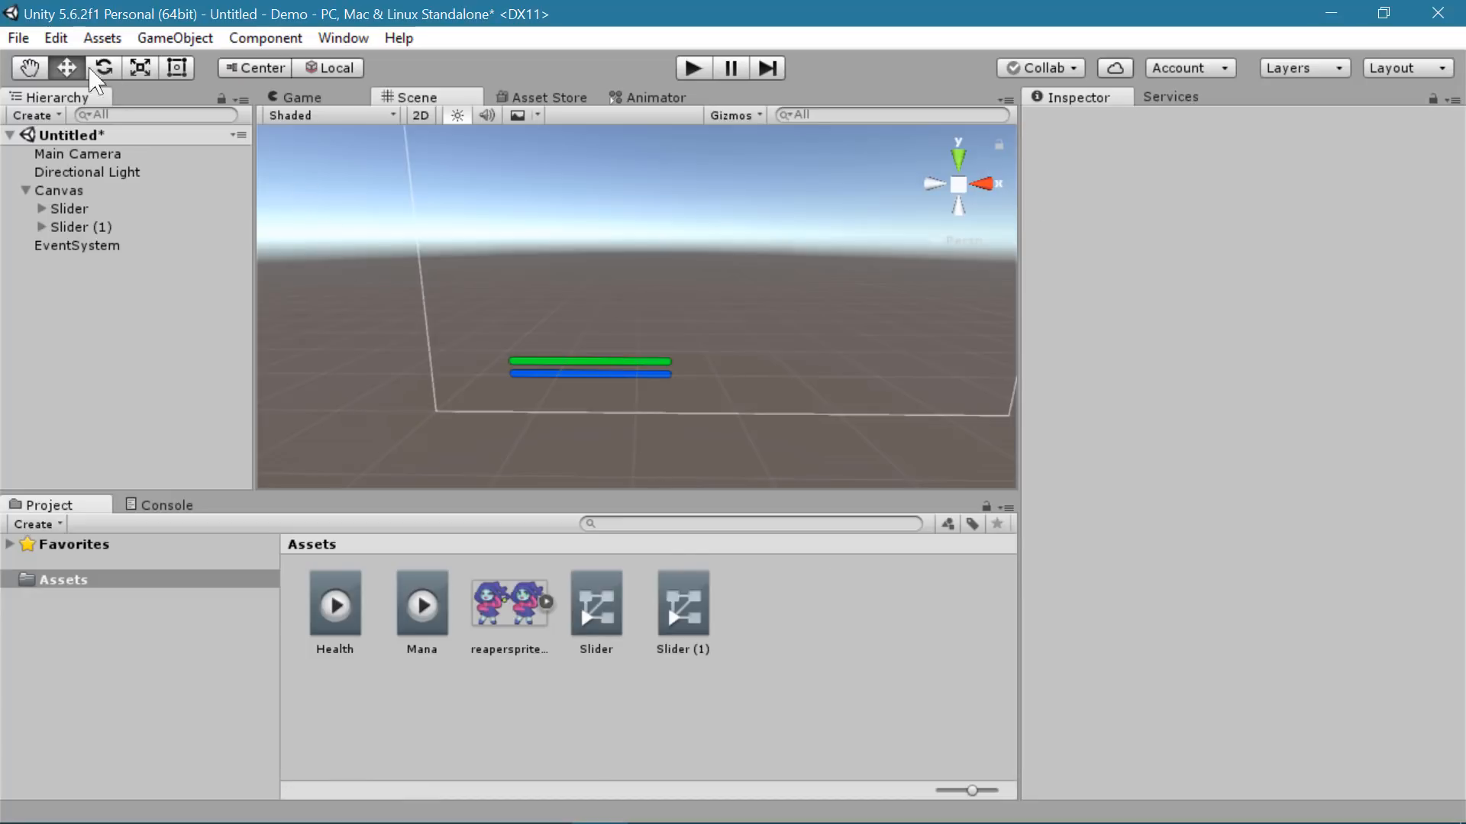
- Add a UI Image anchored to the canvas's bottom left and place it at about X 33, Y 40
left_click(149, 40)
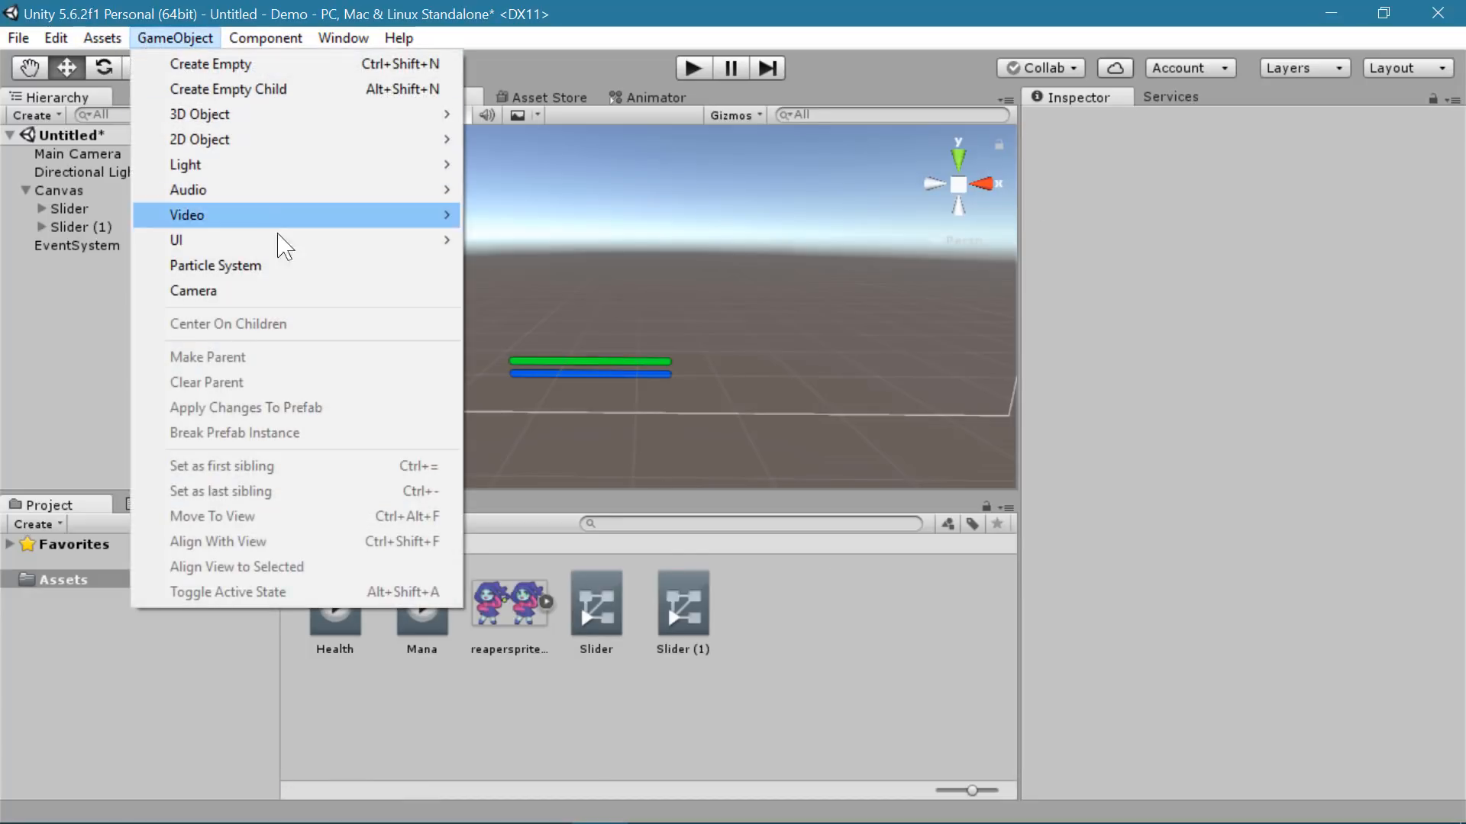
mouse_move(313, 242)
left_click(533, 269)
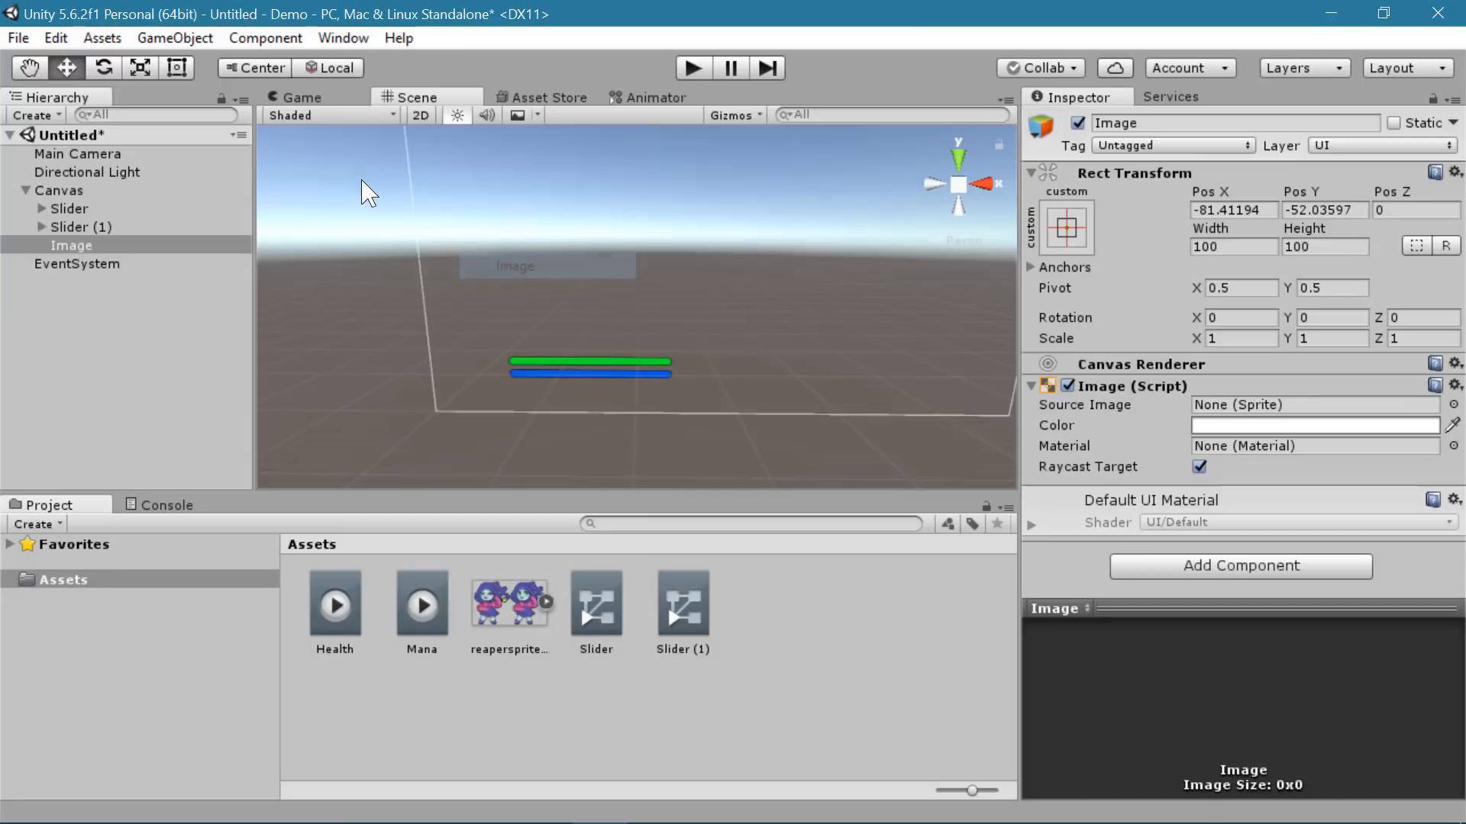
left_click(1082, 242)
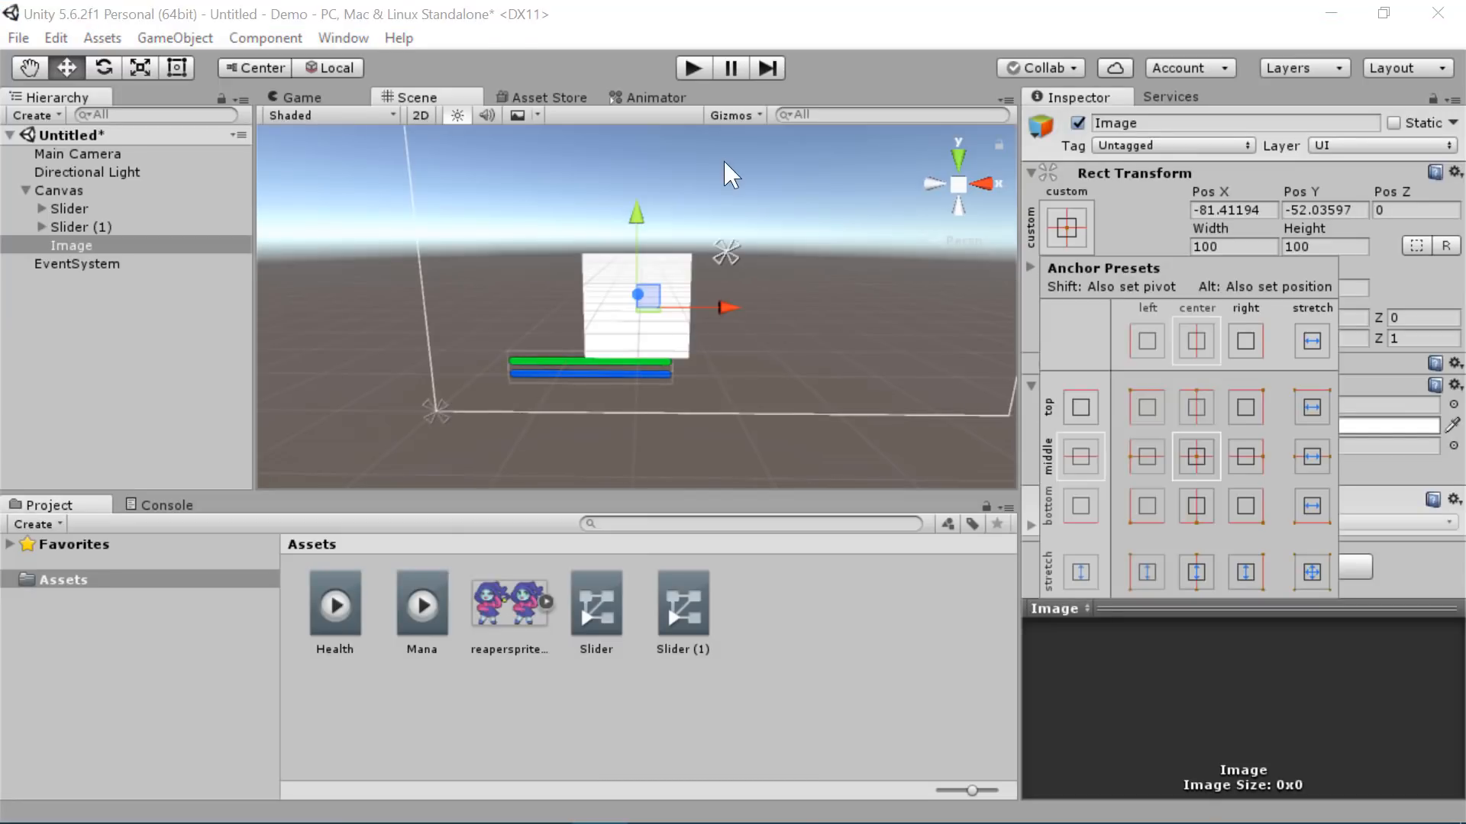
left_click(1146, 514)
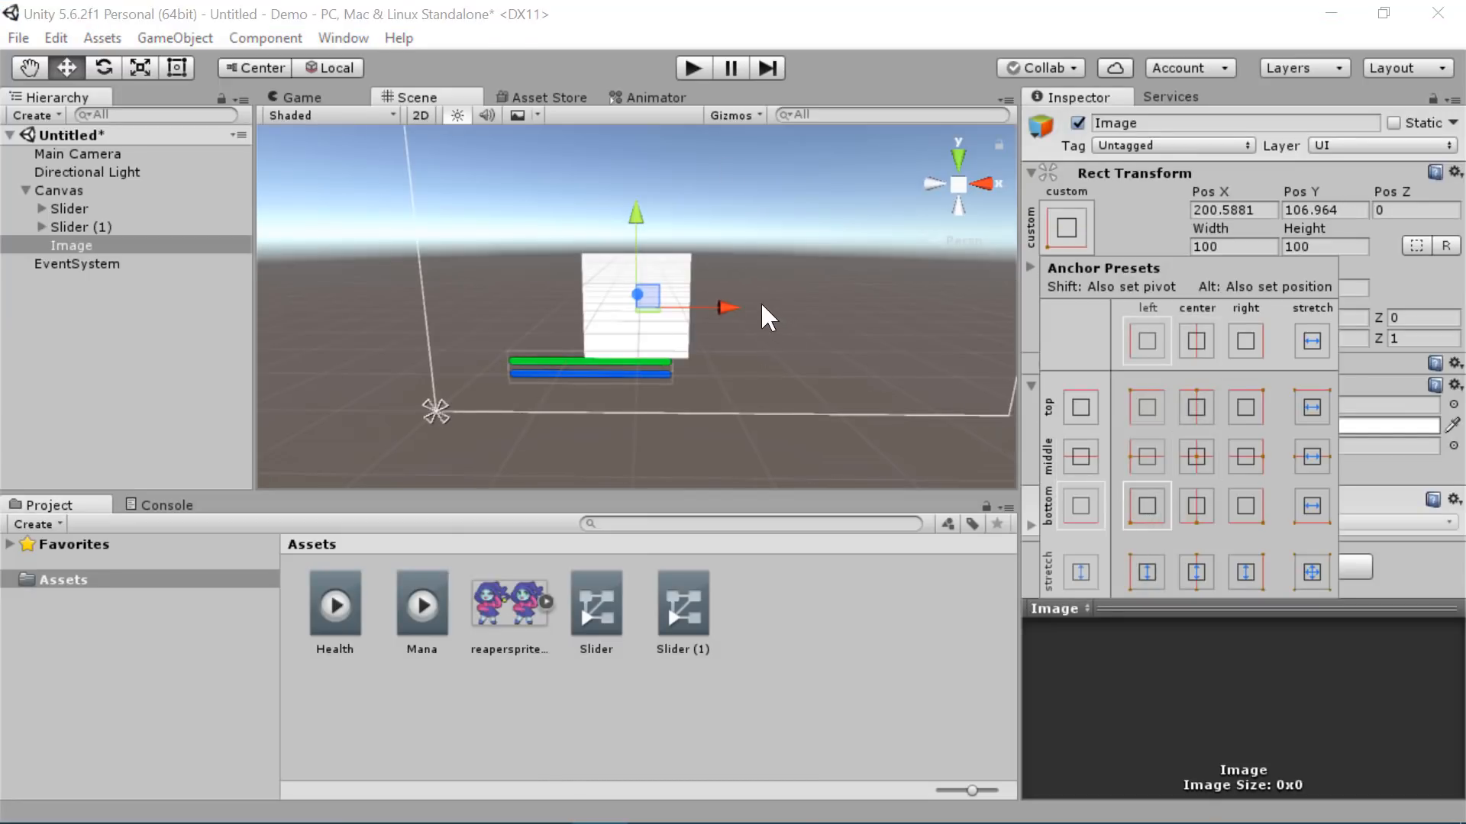
left_click_drag(641, 307, 473, 305)
left_click_drag(448, 214, 461, 277)
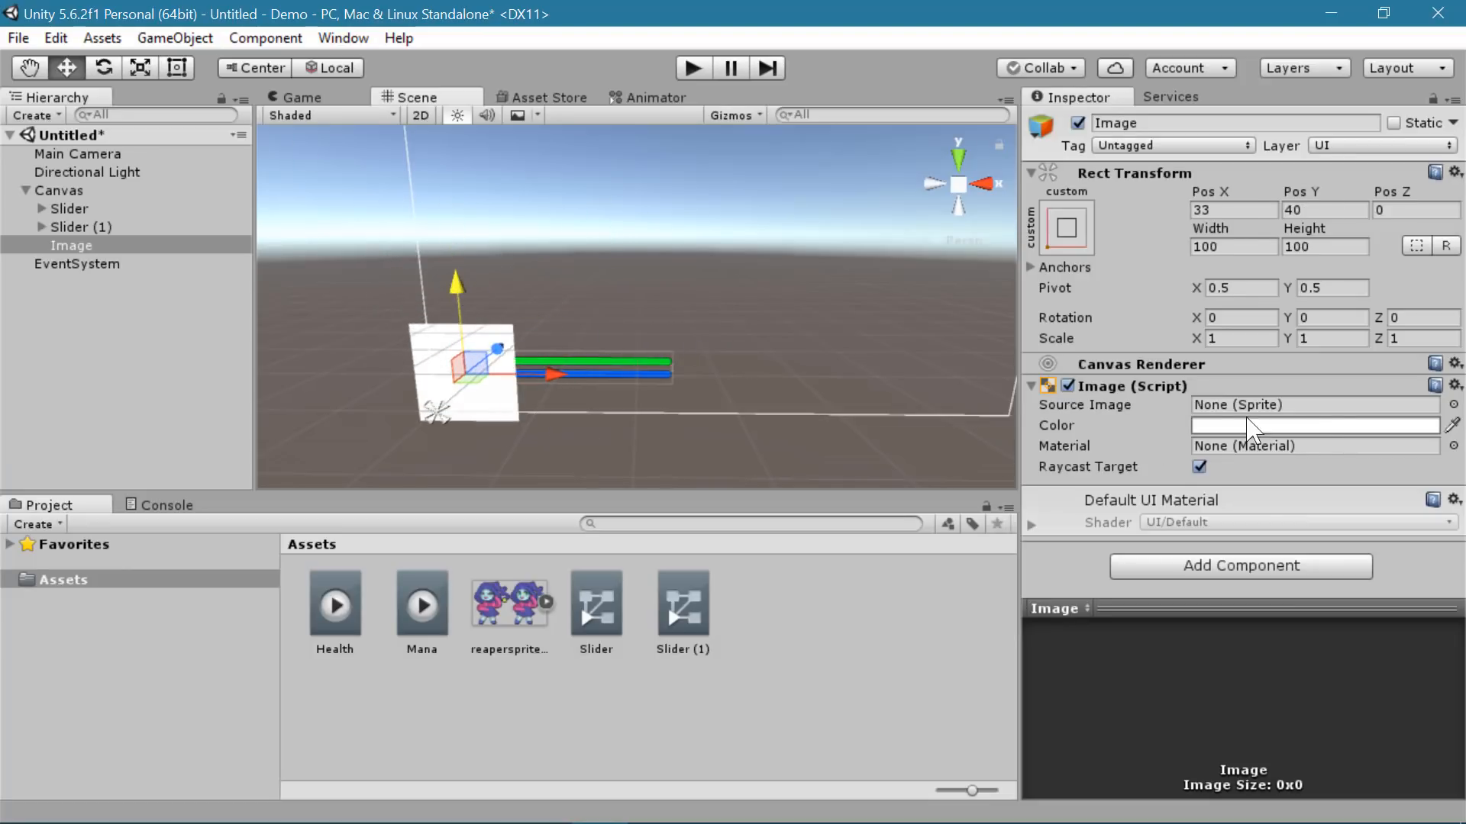
- Assign reapersprite 1 as the Image's source image and set the Image to its native size
left_click(504, 590)
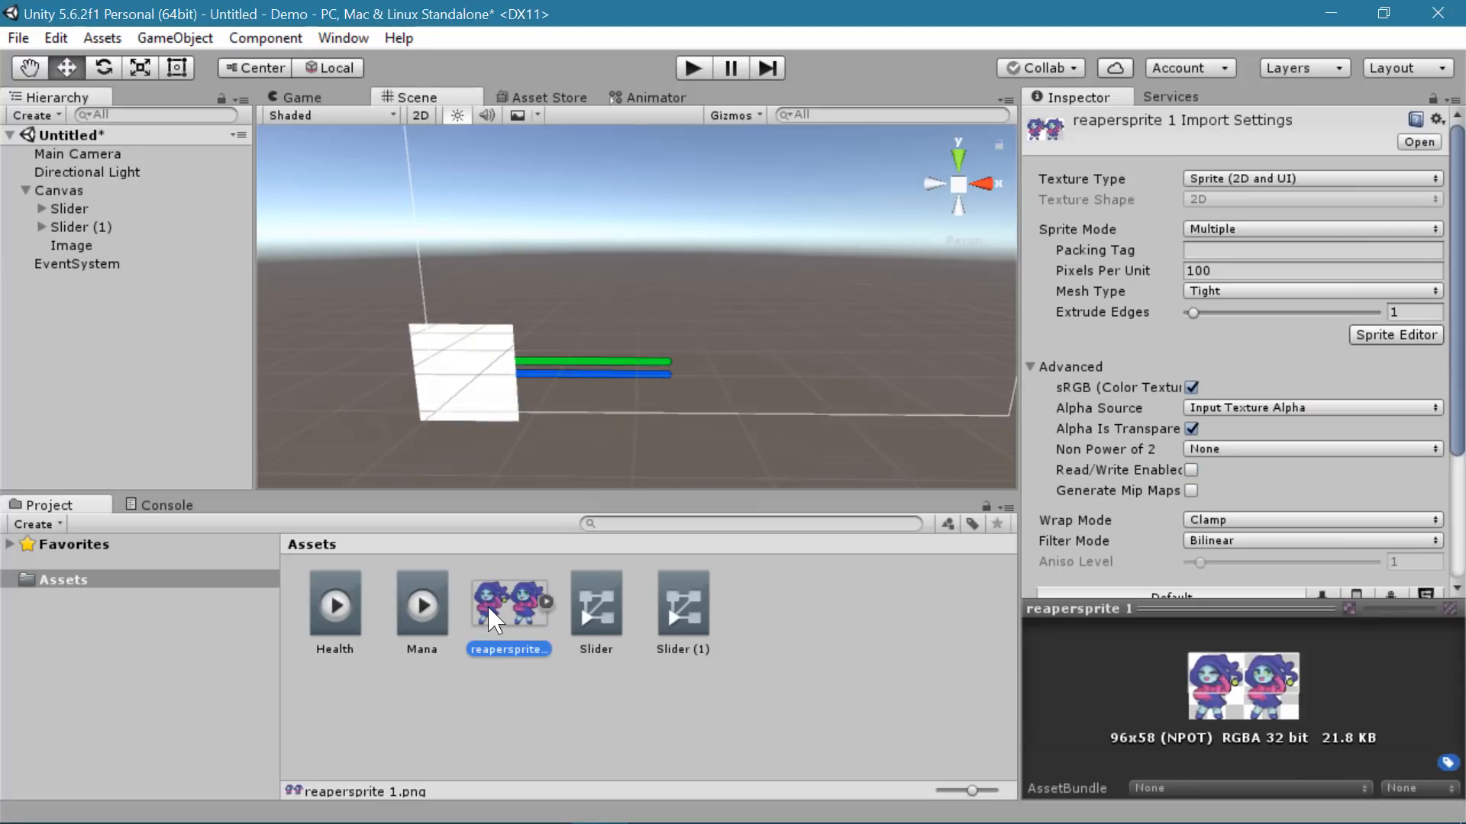
left_click(71, 245)
left_click_drag(509, 593, 1290, 401)
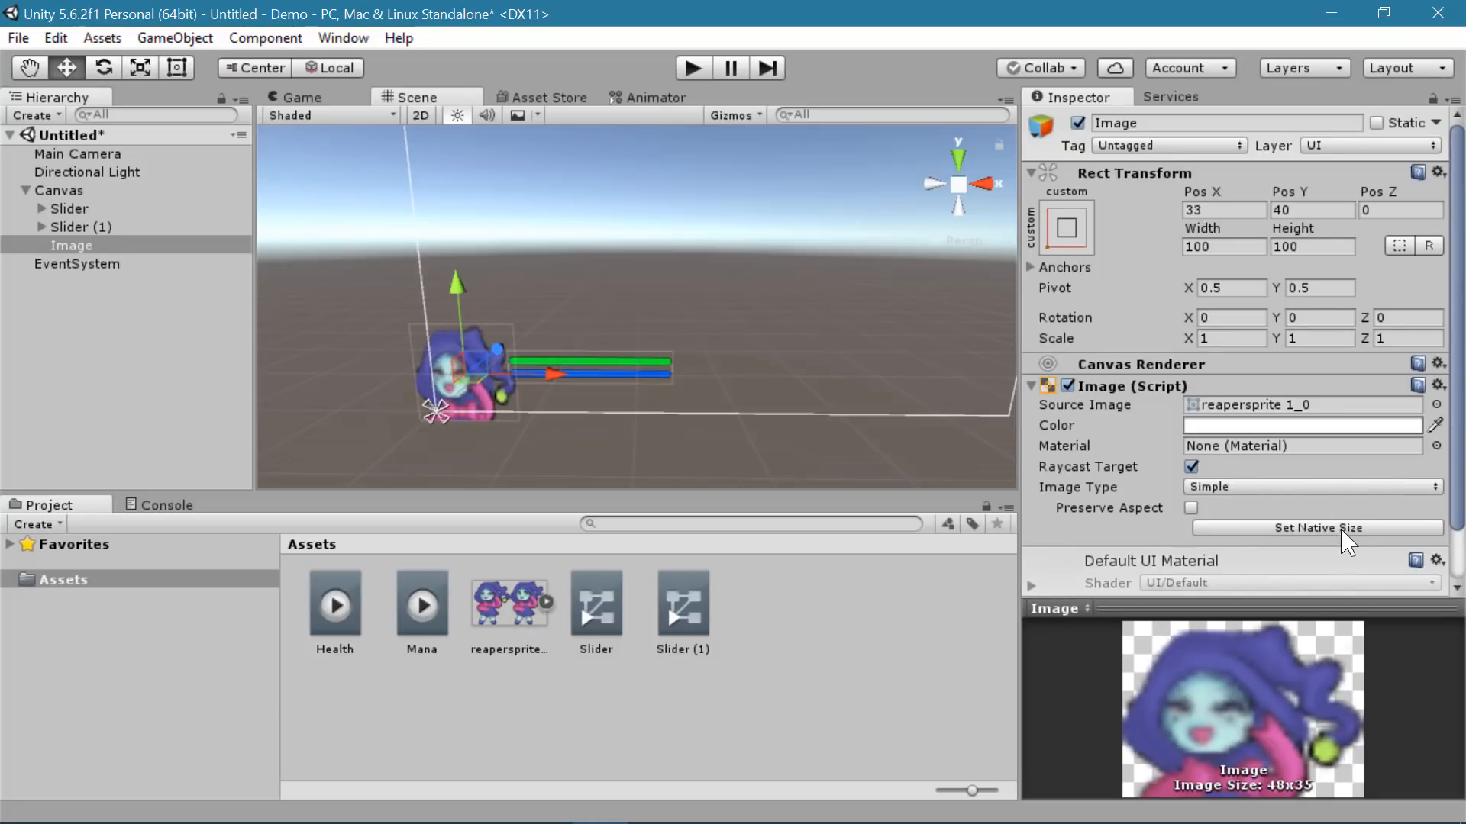
left_click(1297, 528)
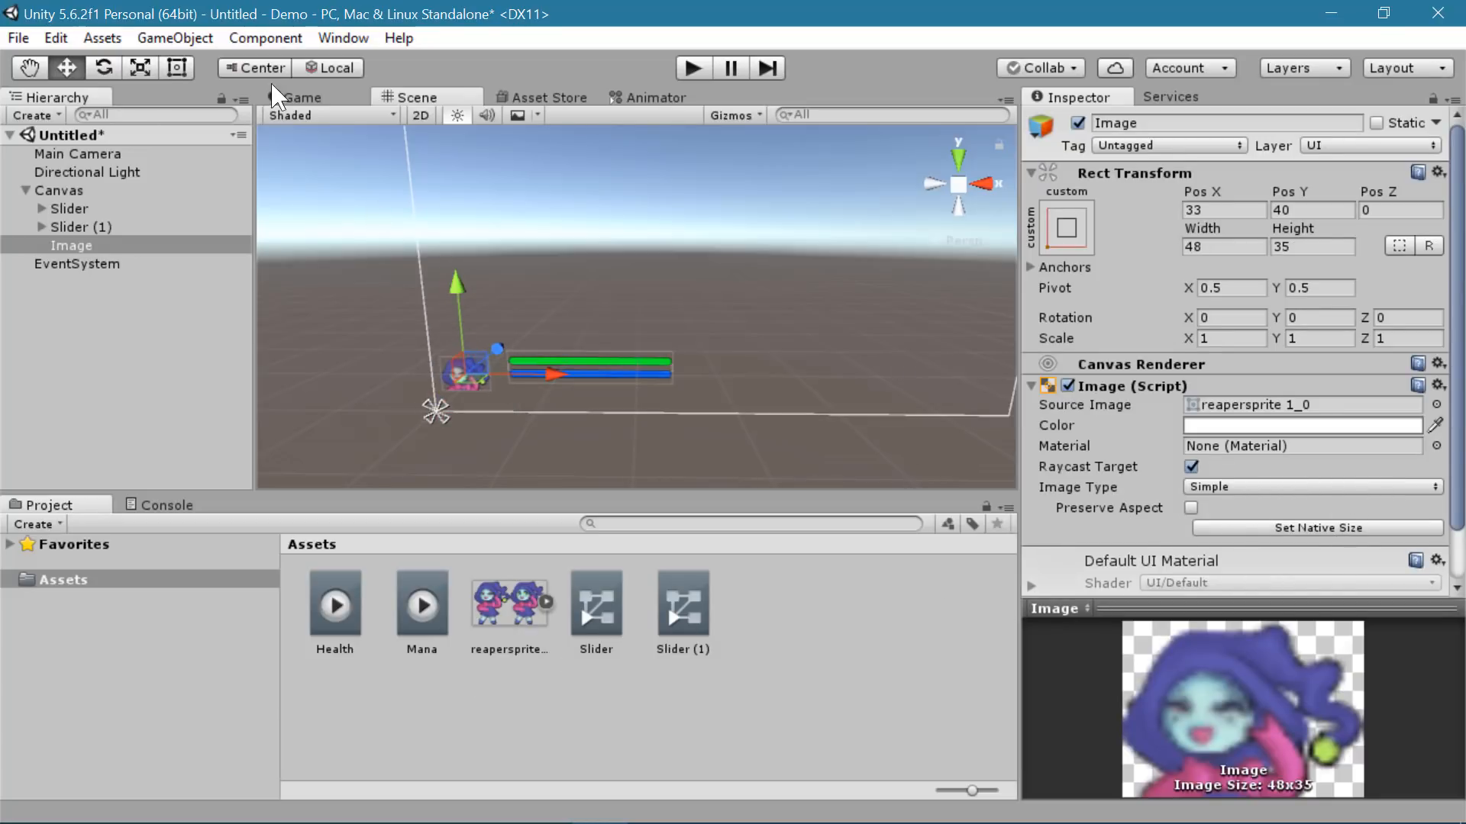
- Scale the reaper Image uniformly to about 1.39, checking its size in the Game view
left_click(278, 96)
left_click(425, 96)
scroll(473, 339, "up", 3)
left_click(139, 68)
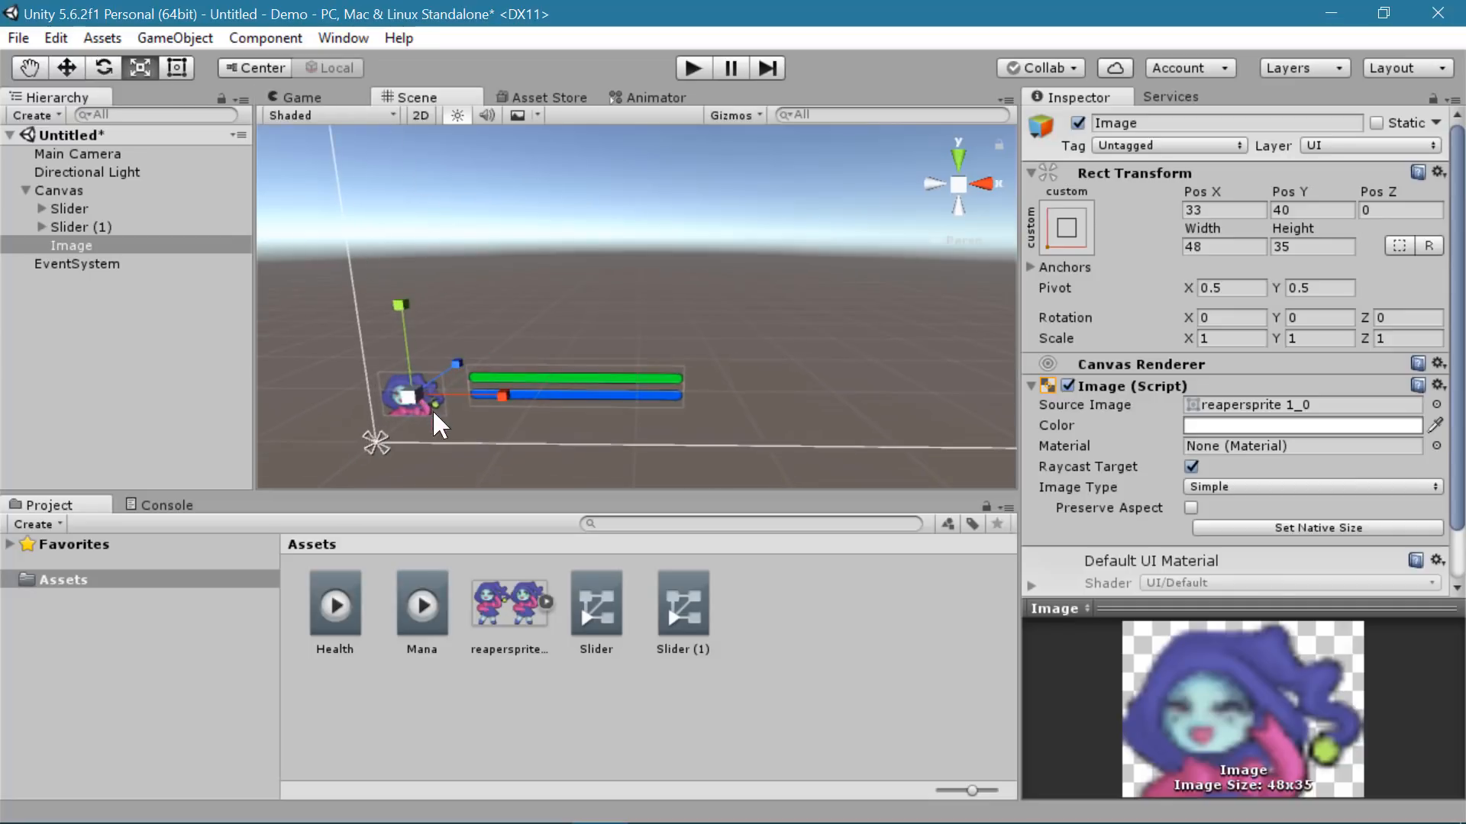
left_click_drag(415, 396, 455, 414)
left_click(304, 97)
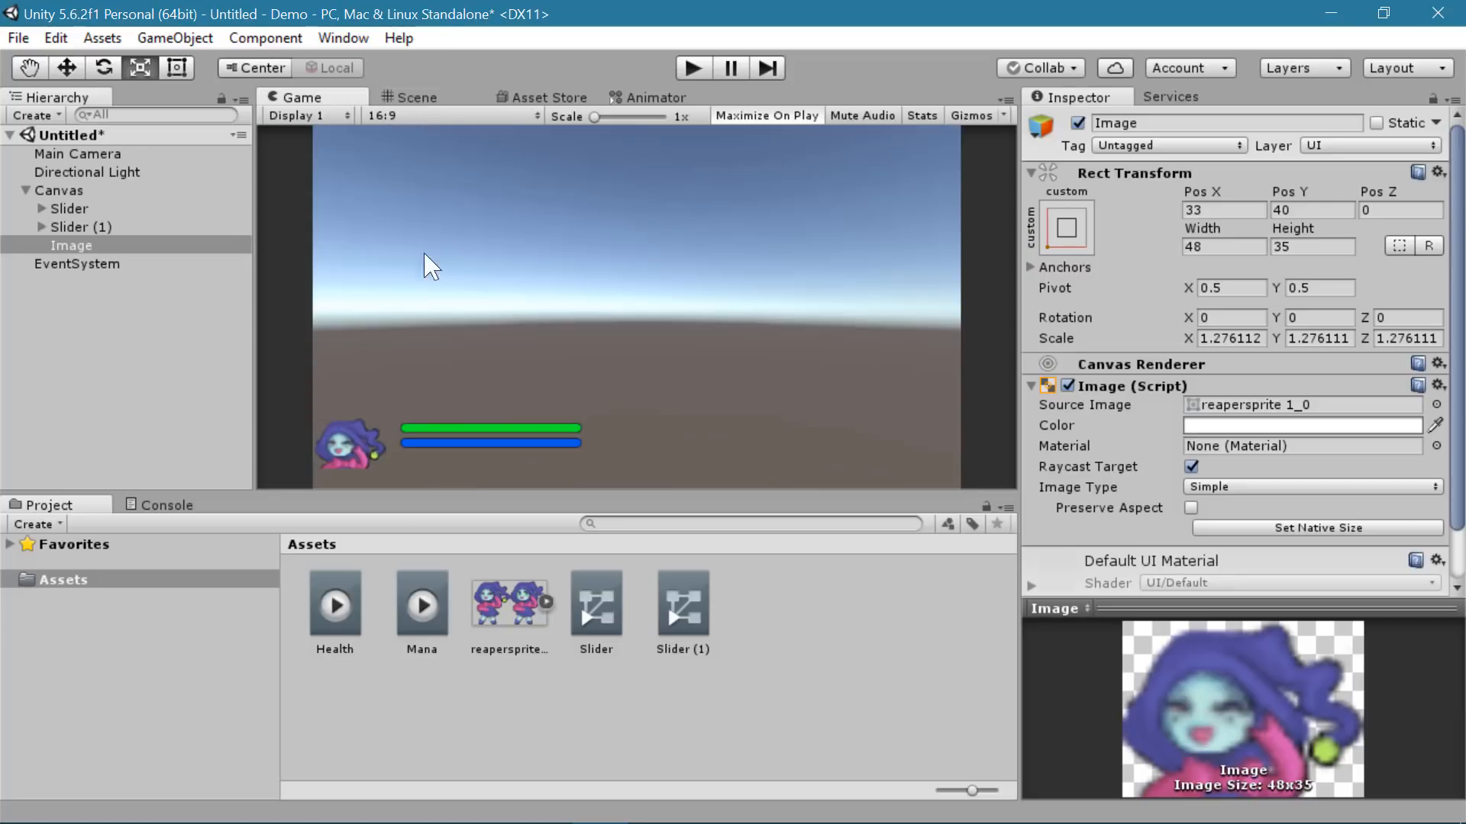
left_click(416, 97)
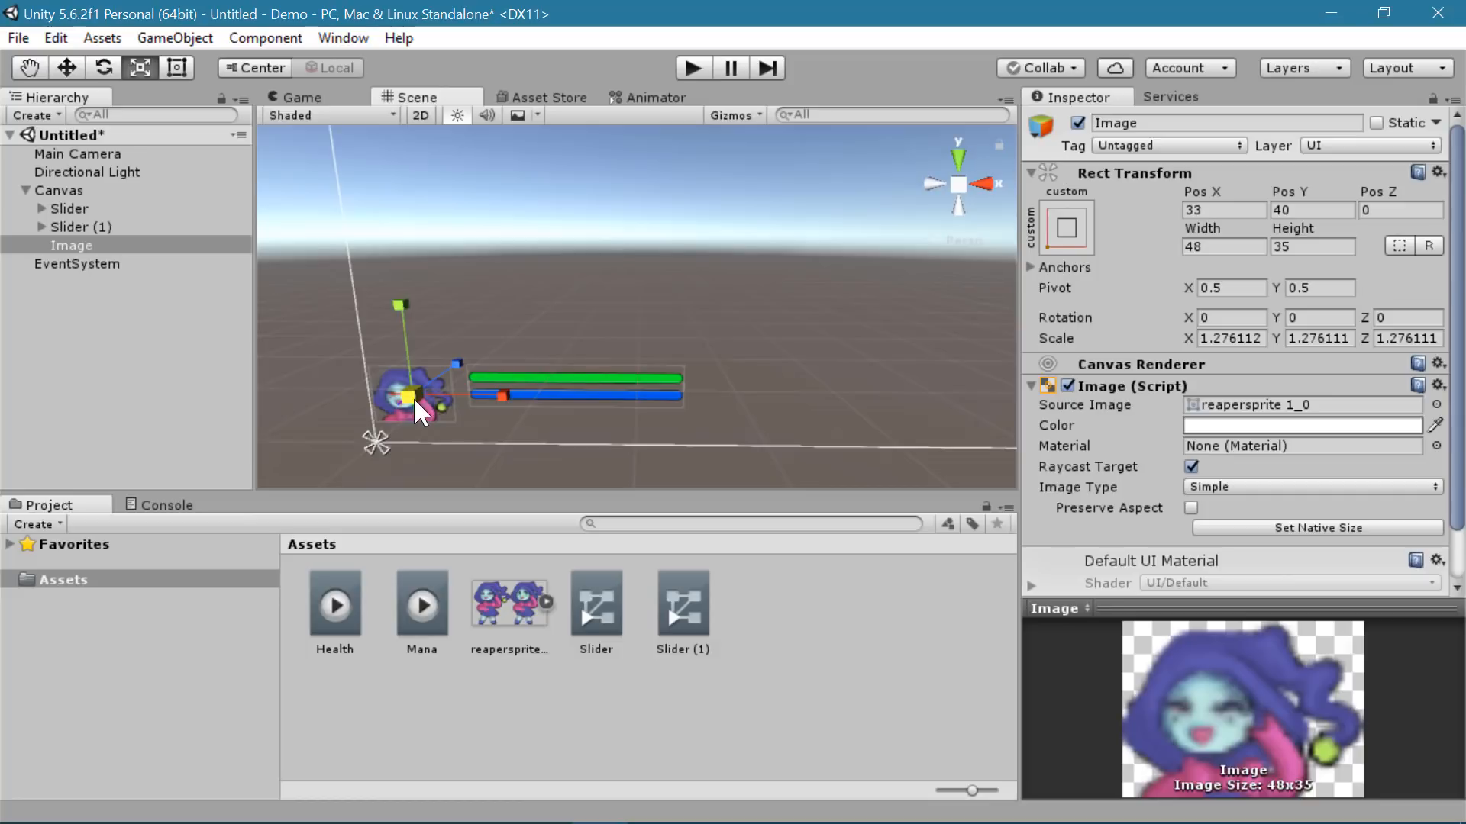
left_click_drag(414, 397, 426, 402)
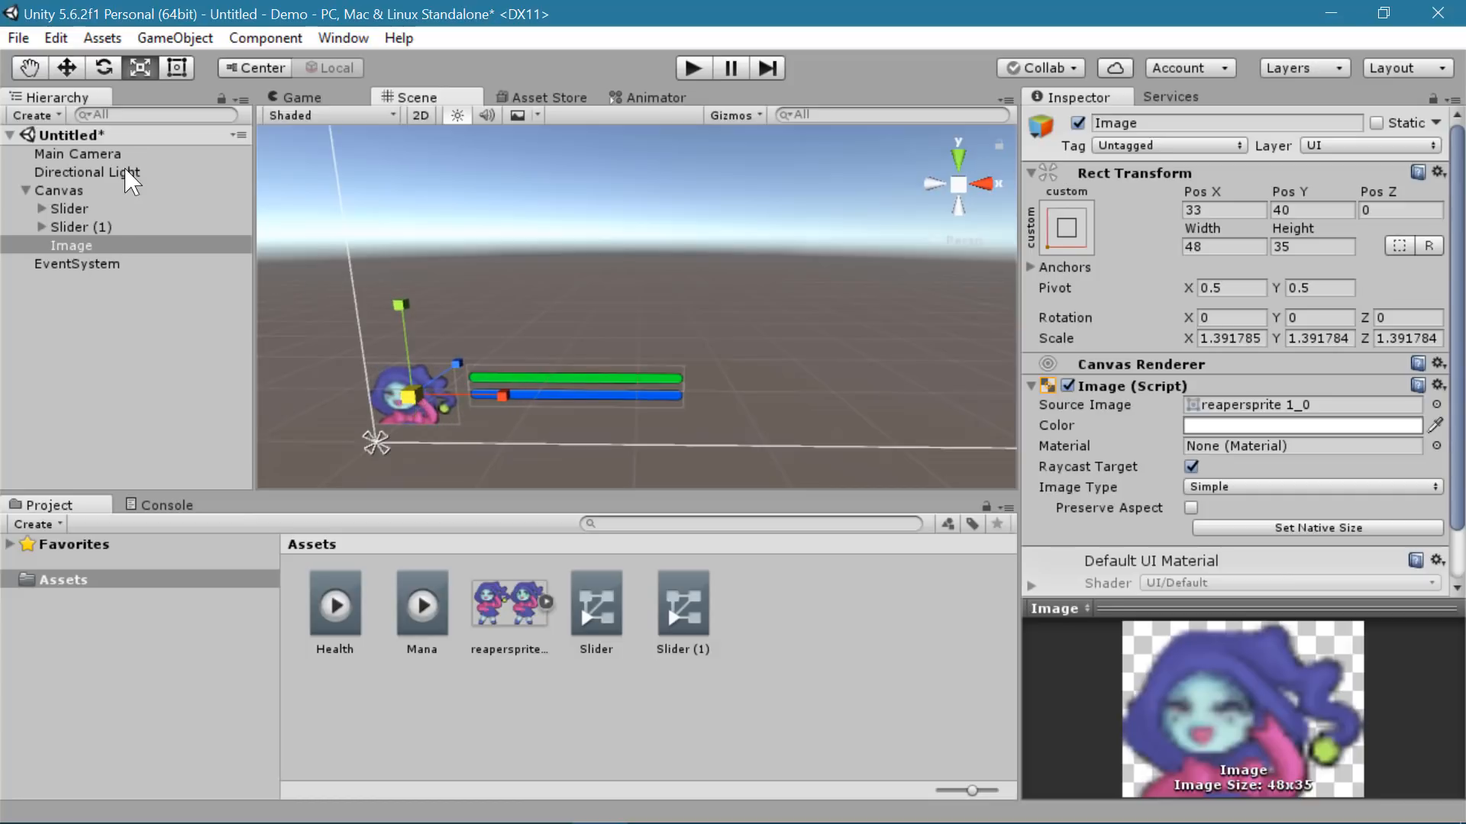
- Move the reaper Image to about X 57.9, Y 49.3 over the start of both bars and check it in the Game view
left_click(68, 68)
scroll(405, 374, "up", 3)
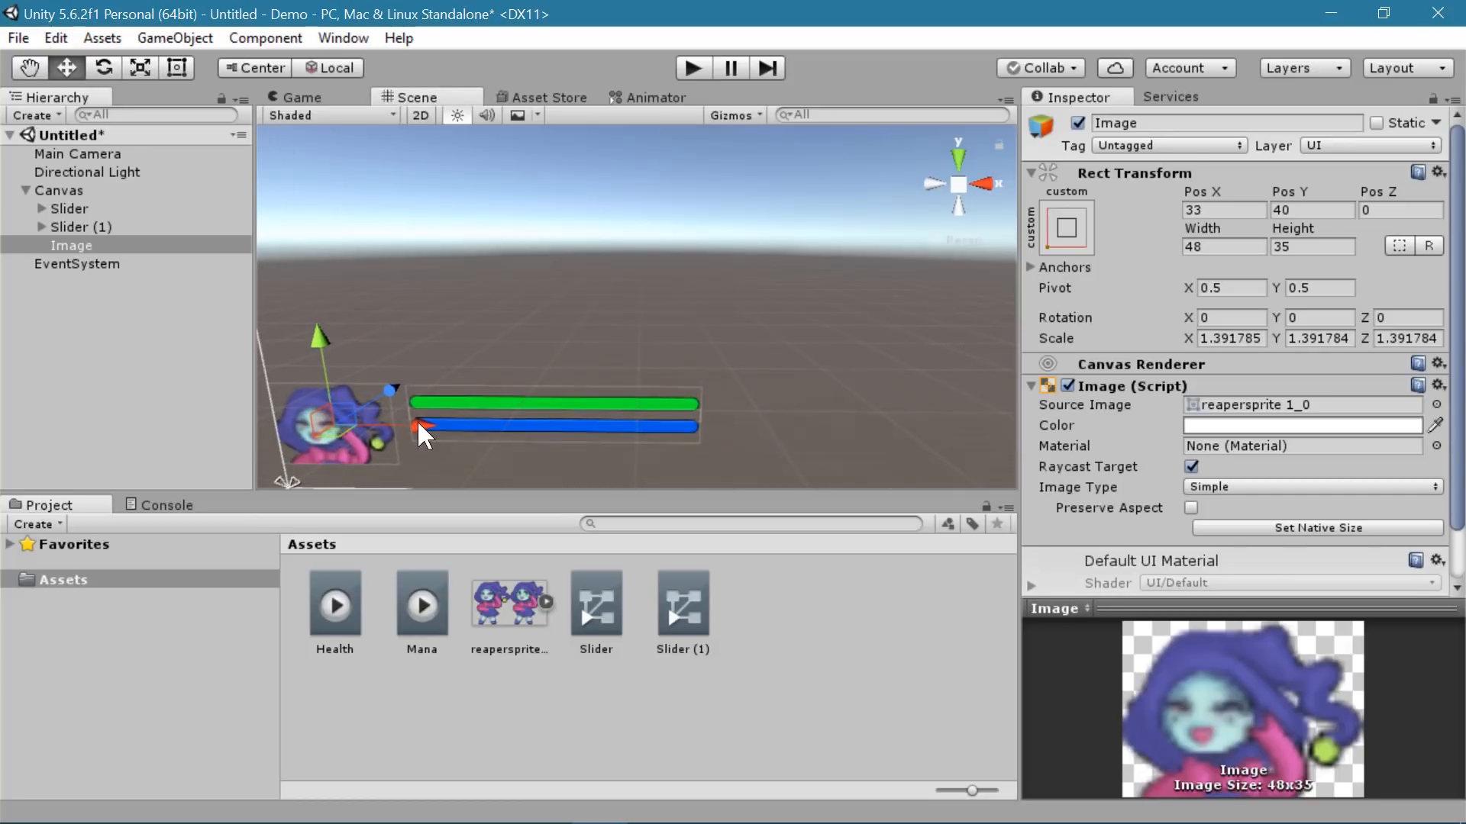
left_click_drag(430, 423, 359, 388)
left_click_drag(336, 340, 340, 319)
left_click_drag(433, 404, 441, 404)
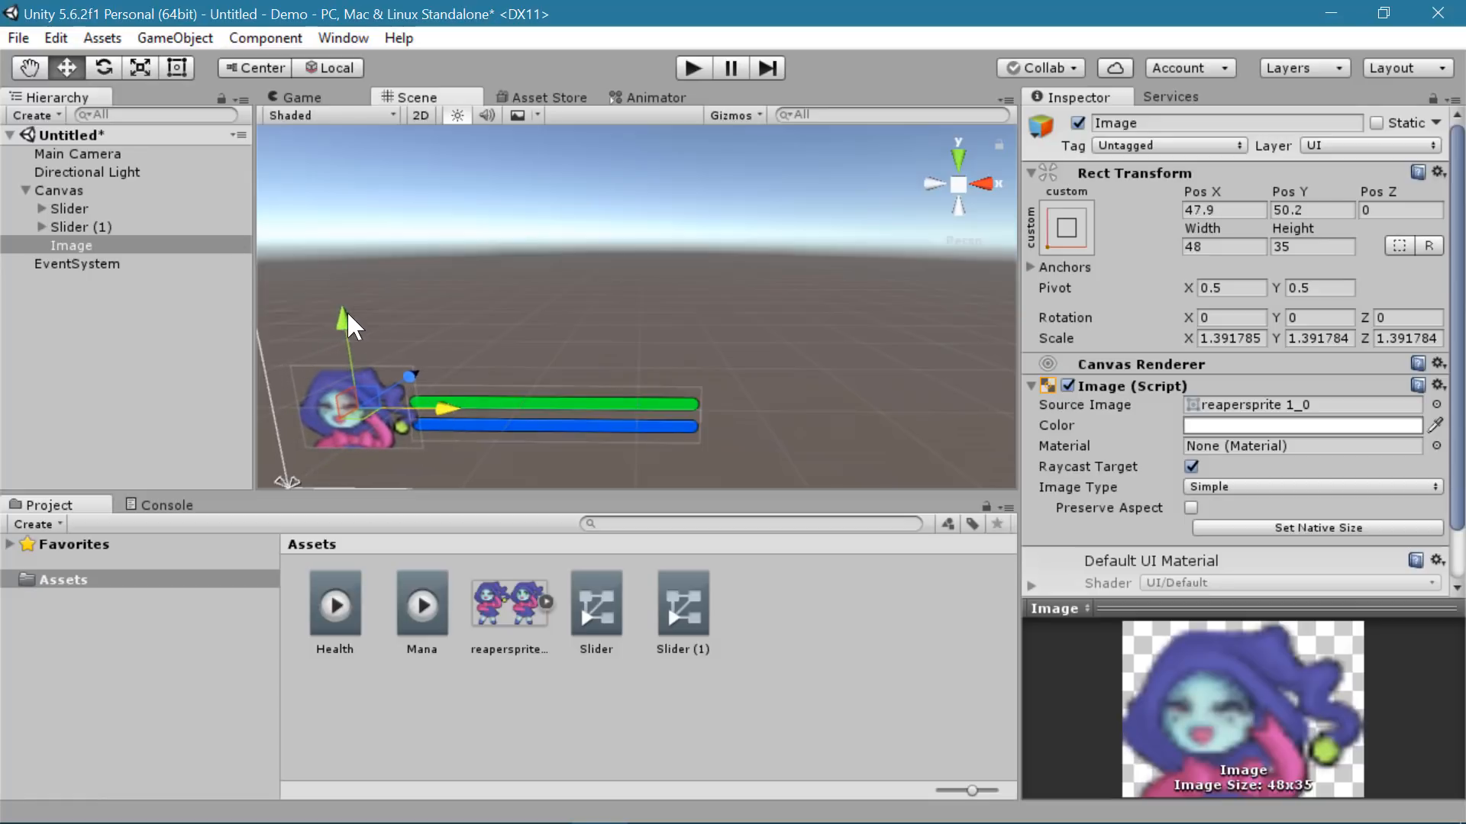
left_click_drag(347, 312, 348, 320)
mouse_move(445, 415)
left_mouse_down()
mouse_move(484, 415)
mouse_move(467, 416)
left_mouse_up()
scroll(461, 394, "up", 1)
scroll(463, 396, "up", 1)
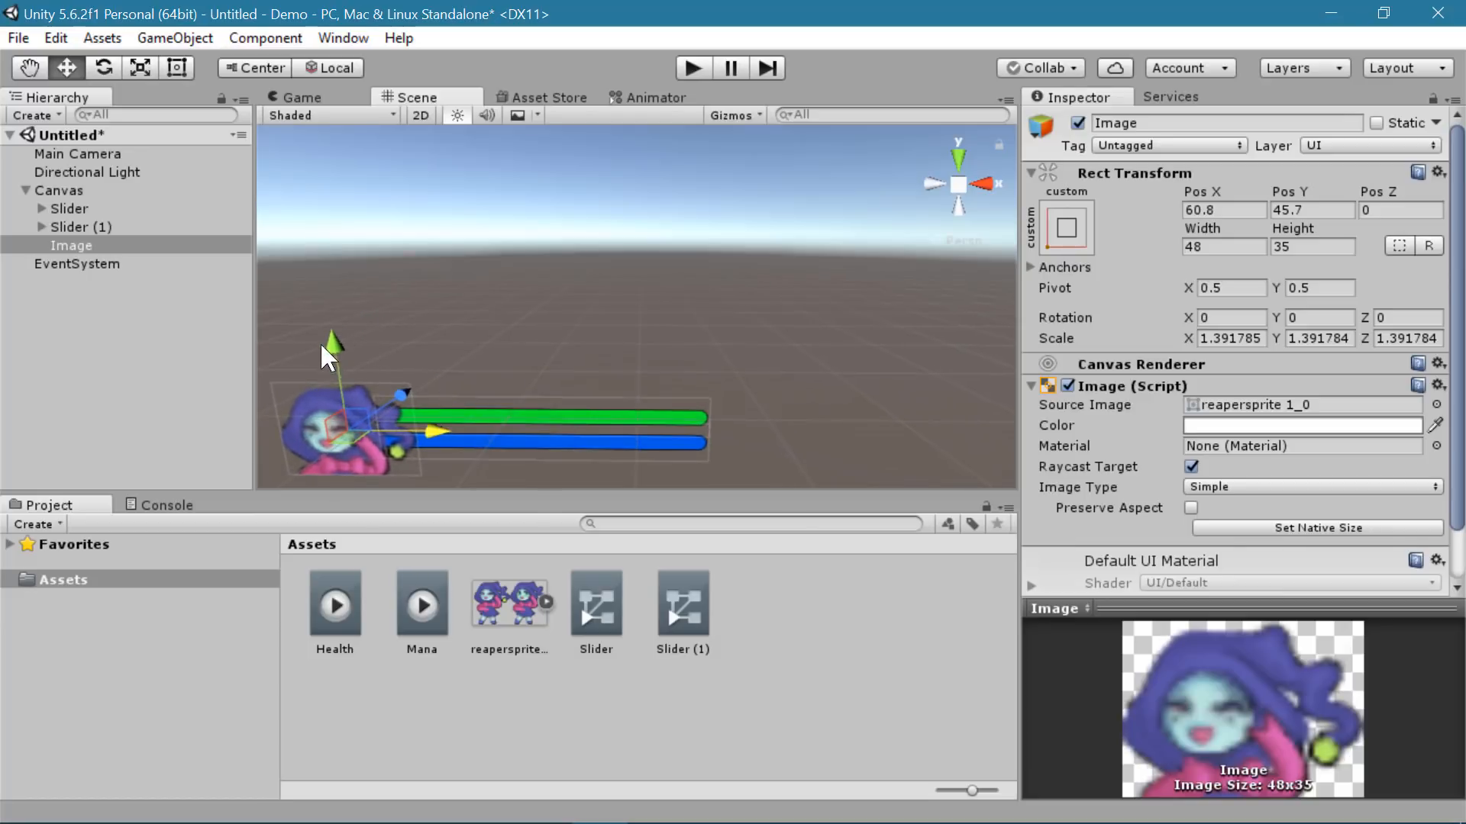
left_click_drag(335, 342, 337, 335)
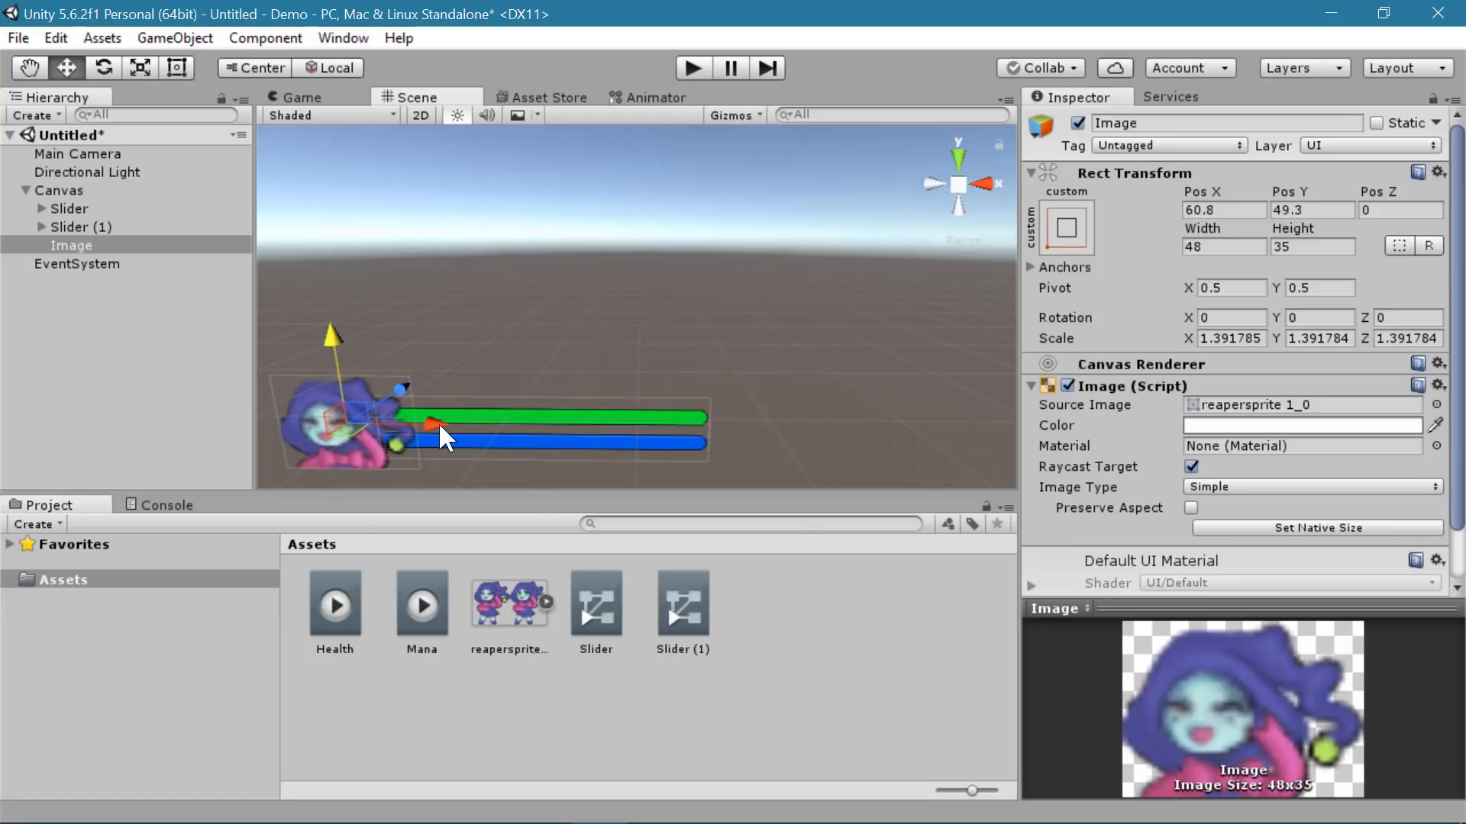
left_click_drag(438, 423, 434, 421)
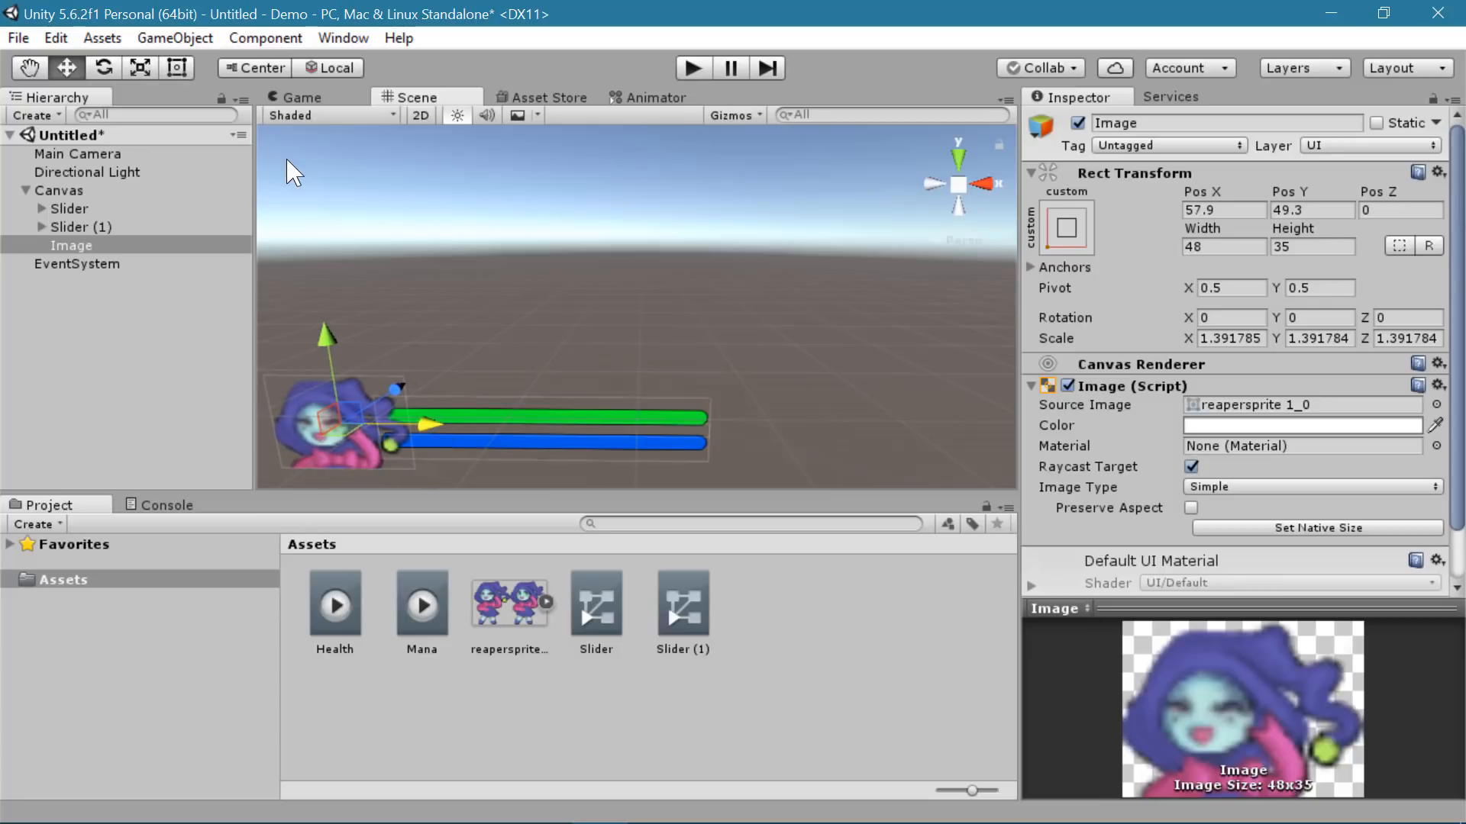
left_click(302, 97)
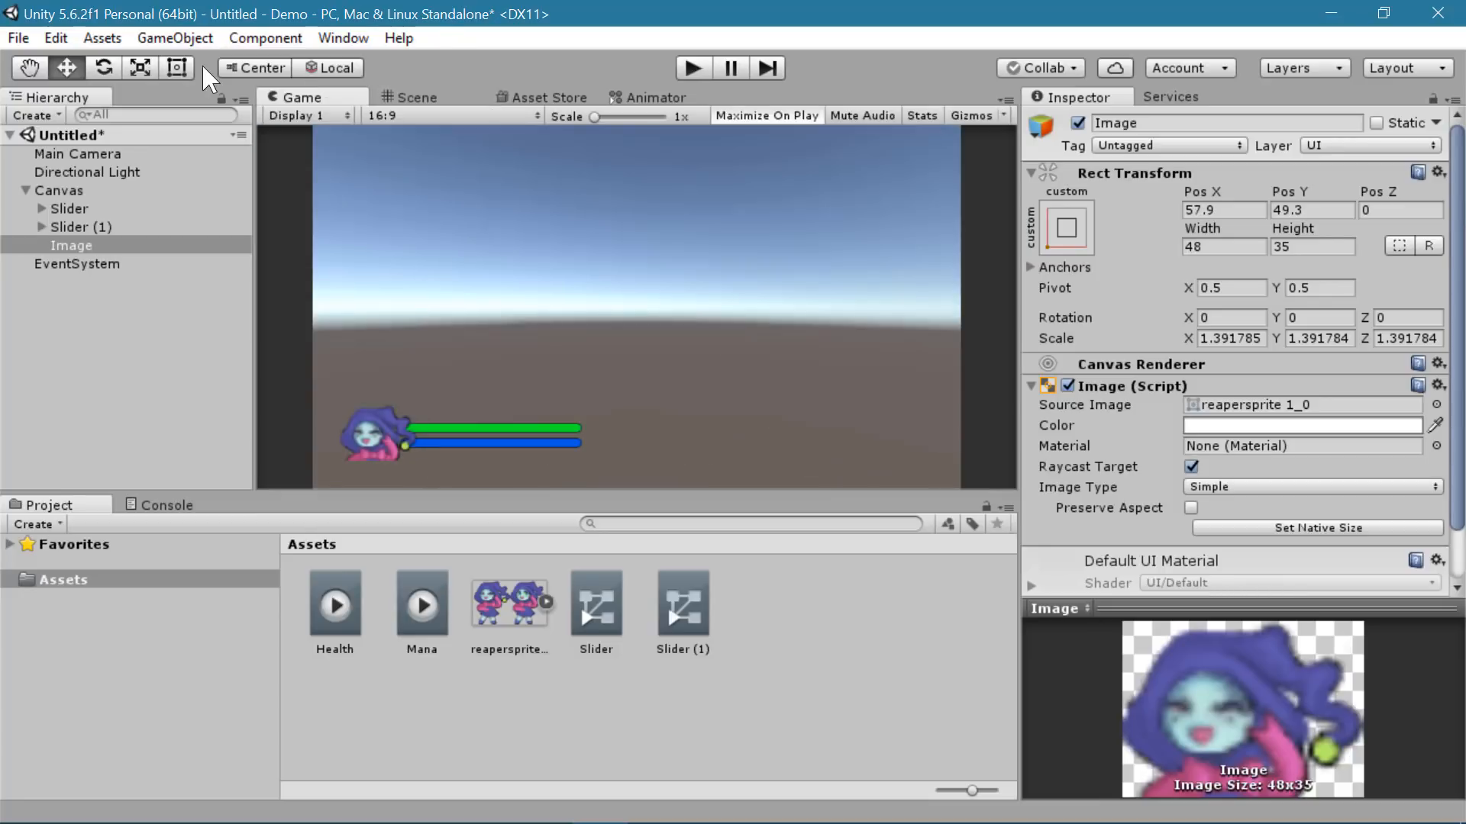
left_click(421, 97)
scroll(356, 350, "down", 2)
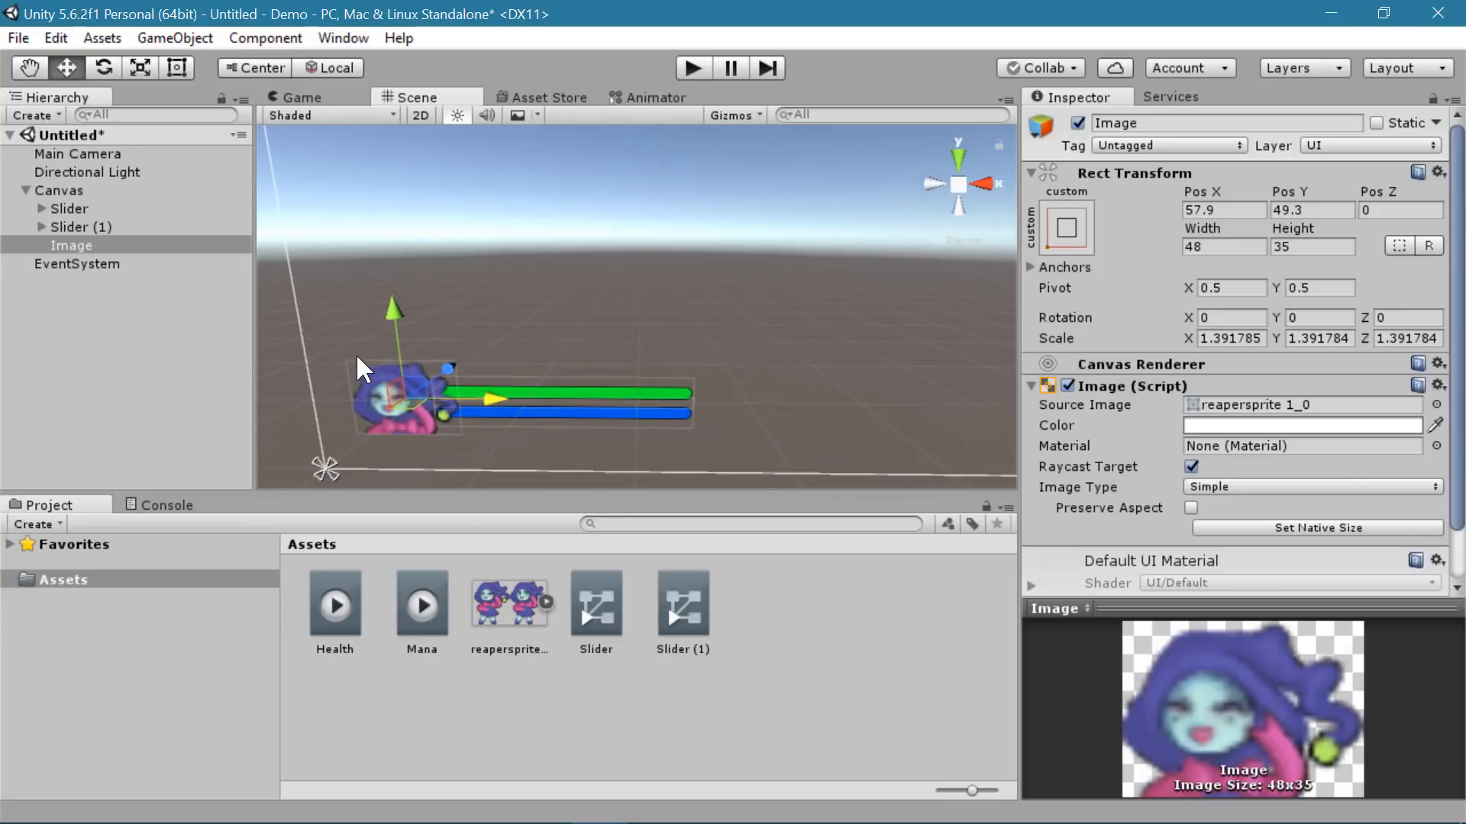
- Add a second UI Image to the canvas and assign the built-in Background sprite as its source image
left_click(170, 37)
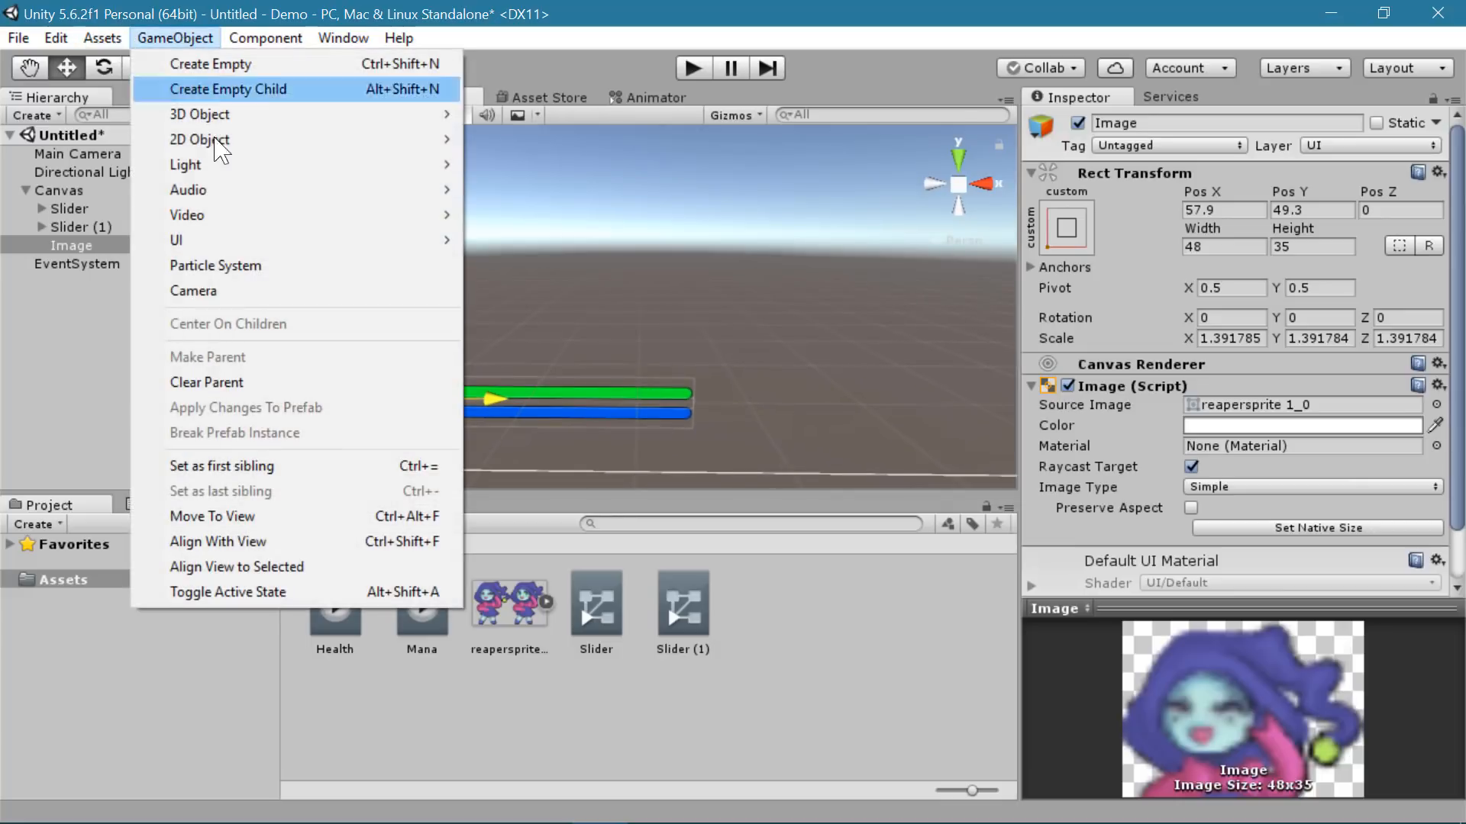
mouse_move(347, 251)
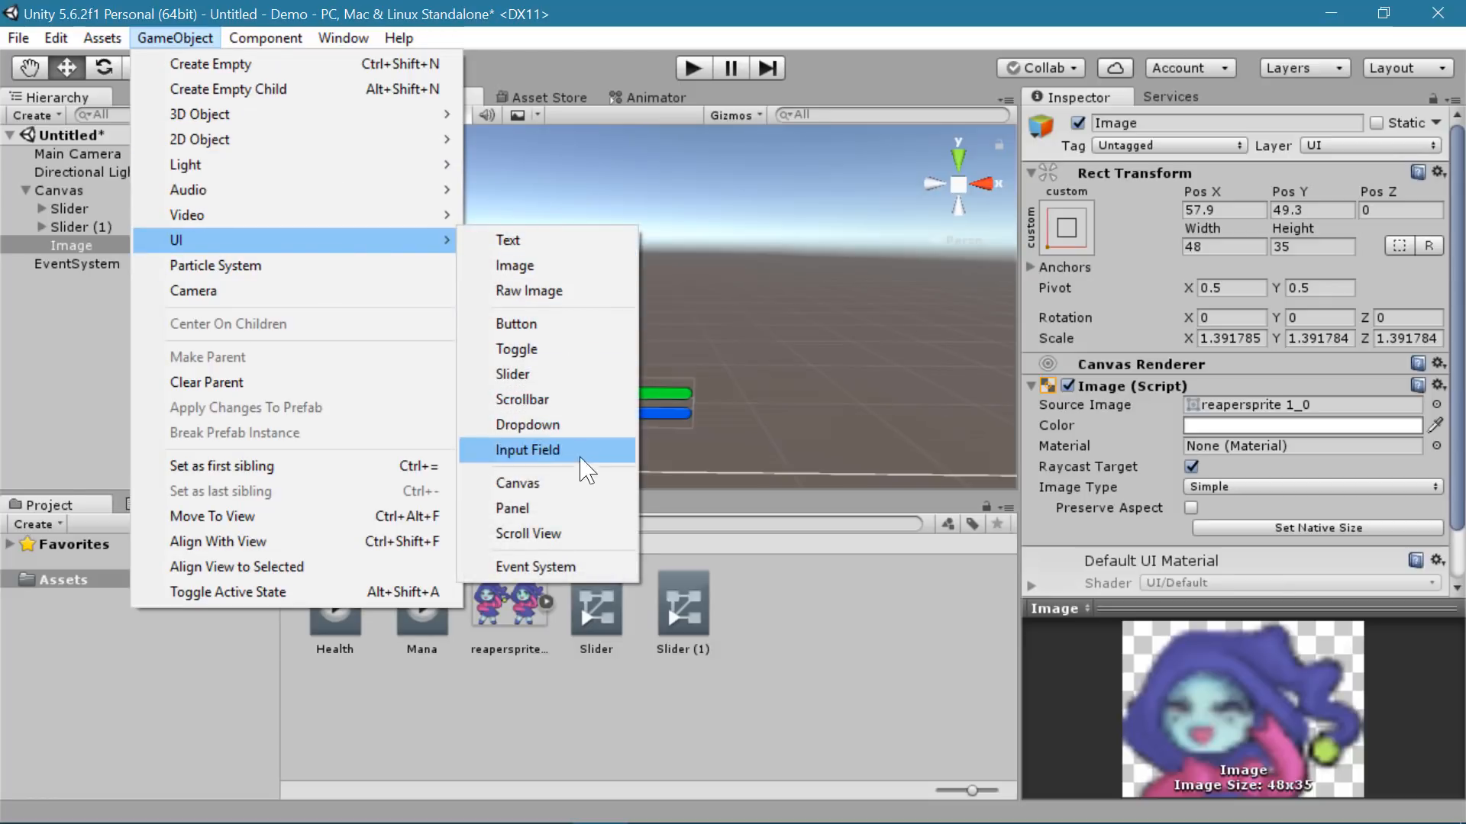
left_click(514, 265)
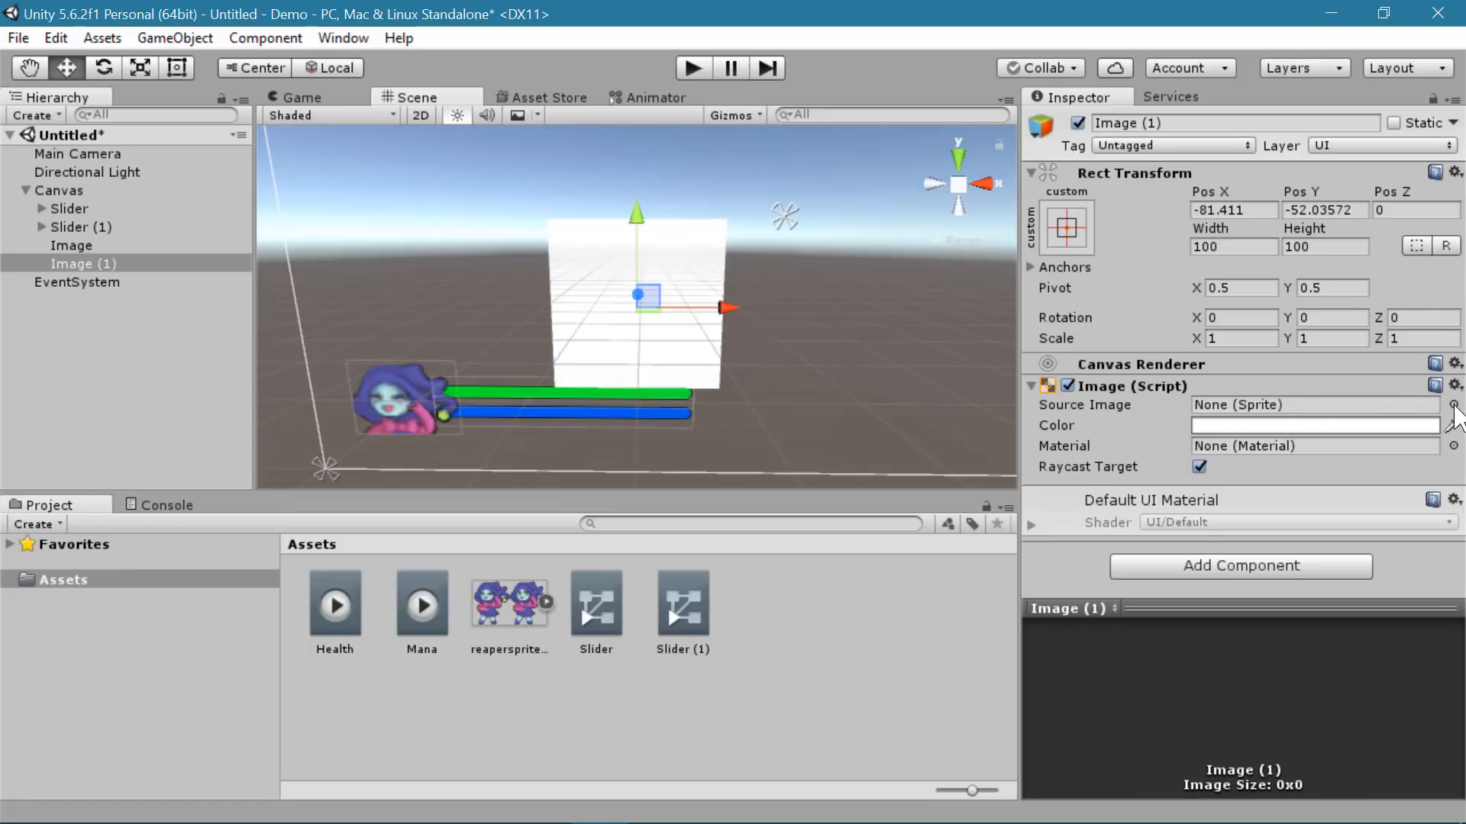
left_click(1452, 405)
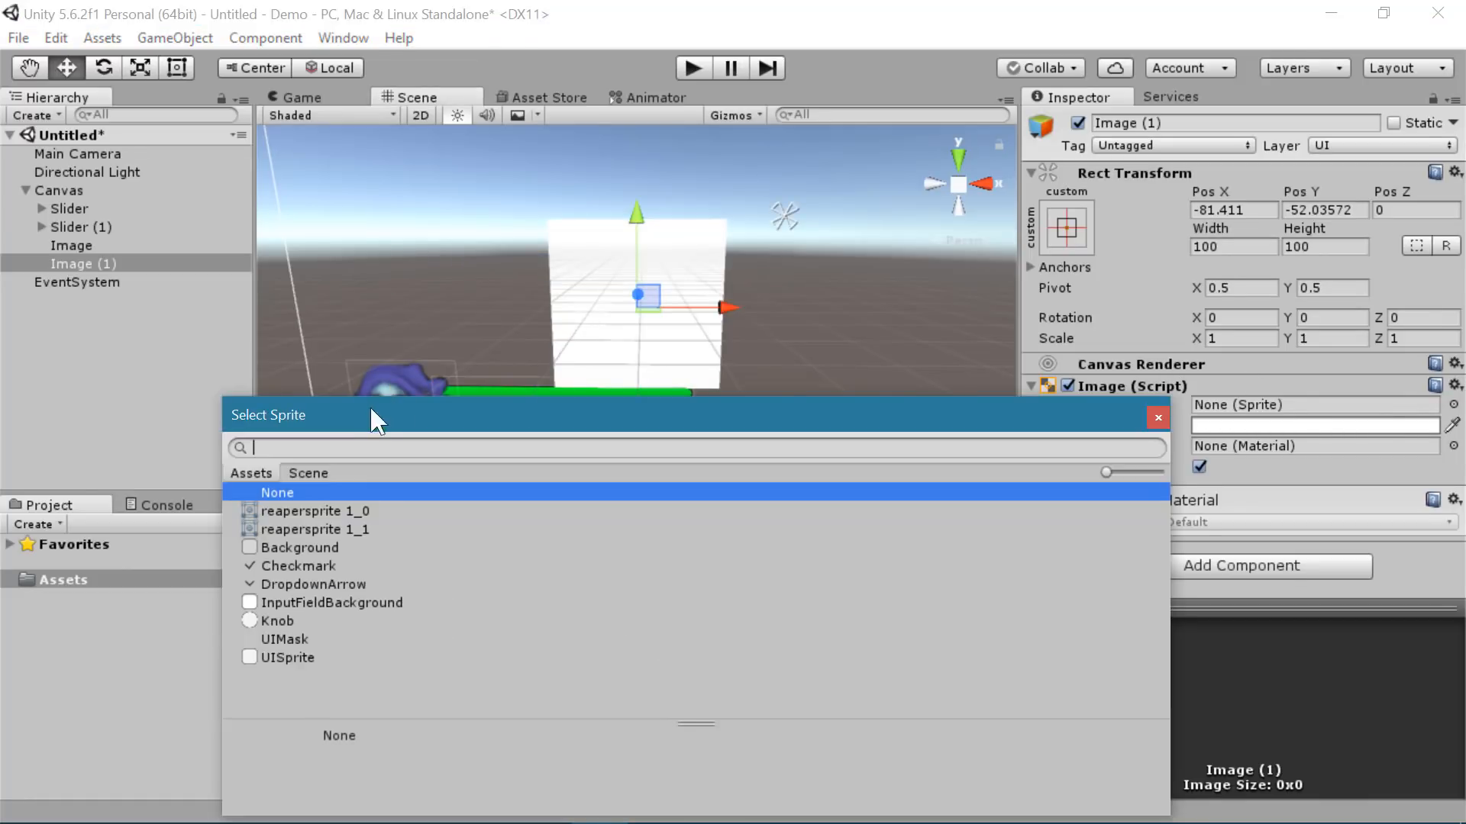
left_click(327, 548)
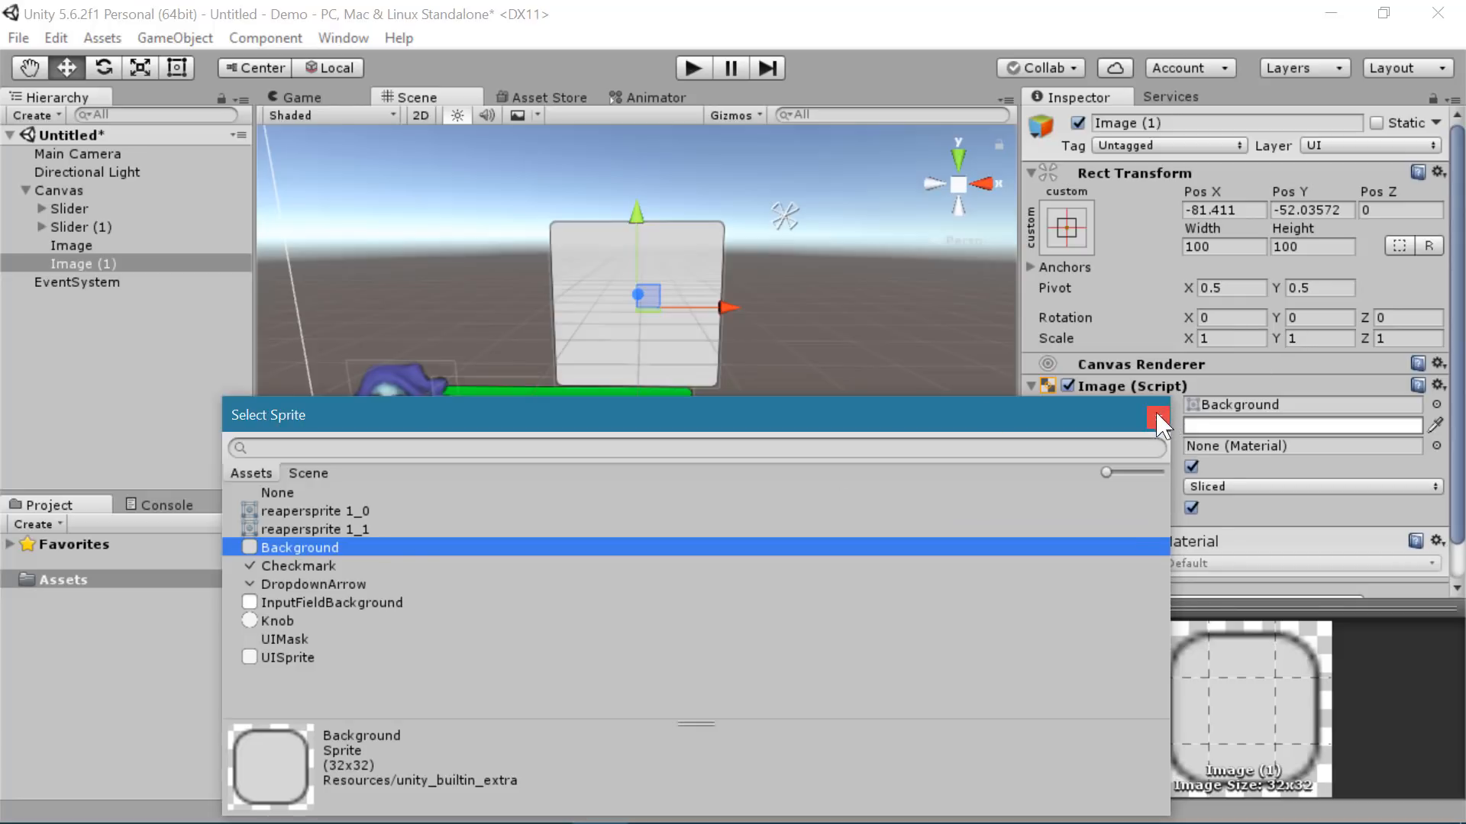
- Colour the new background Image a semi-transparent muted purple
left_click(1191, 425)
left_click(776, 379)
mouse_move(776, 379)
left_mouse_down()
mouse_move(761, 397)
mouse_move(825, 399)
mouse_move(789, 403)
left_mouse_up()
left_click(940, 378)
left_click(973, 242)
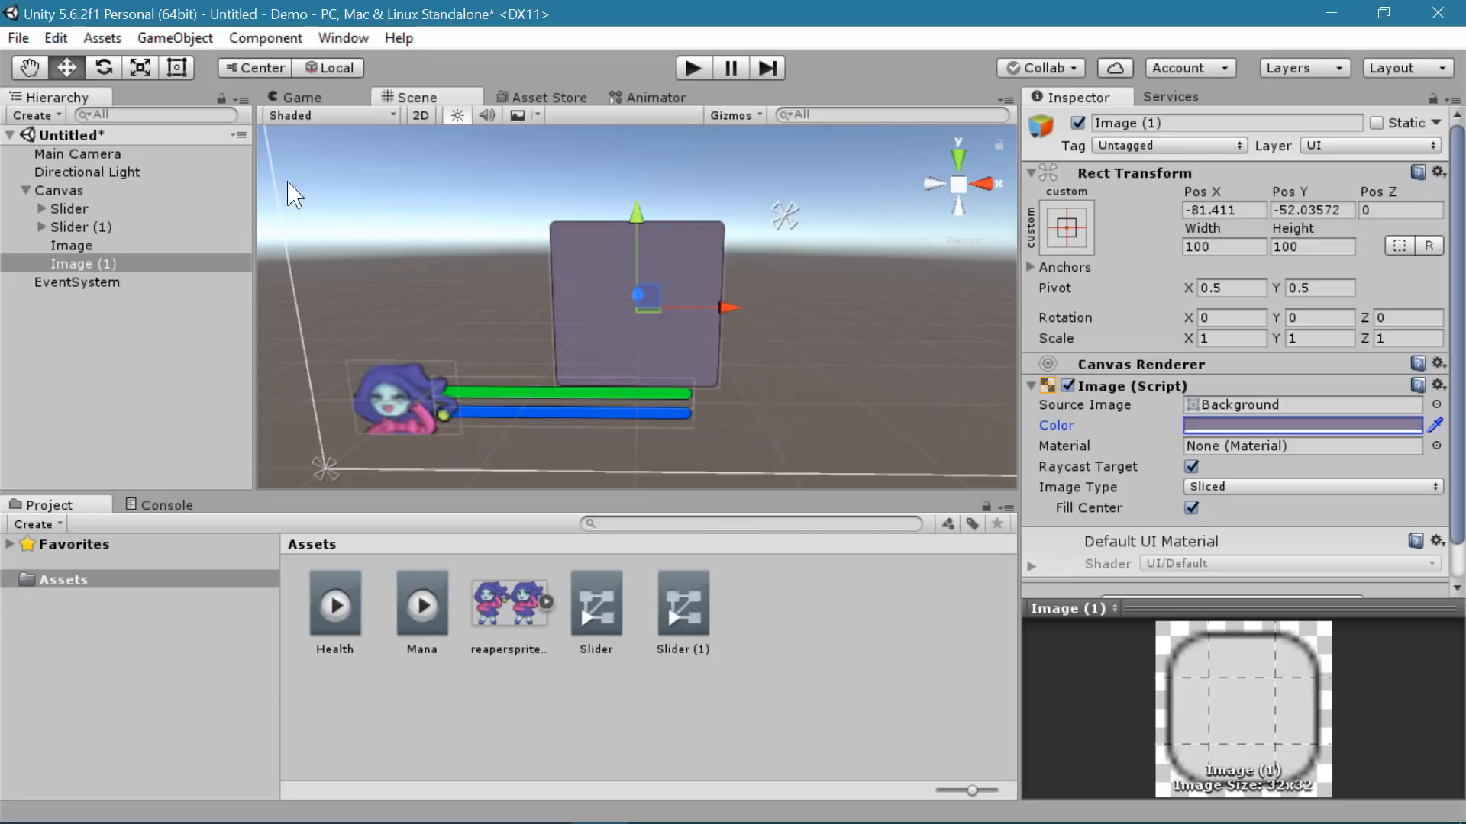
- Scale the background Image uniformly to about 0.72 and anchor it to the canvas's bottom left
key("e")
key("r")
left_click_drag(624, 307, 984, 244)
left_click(1057, 237)
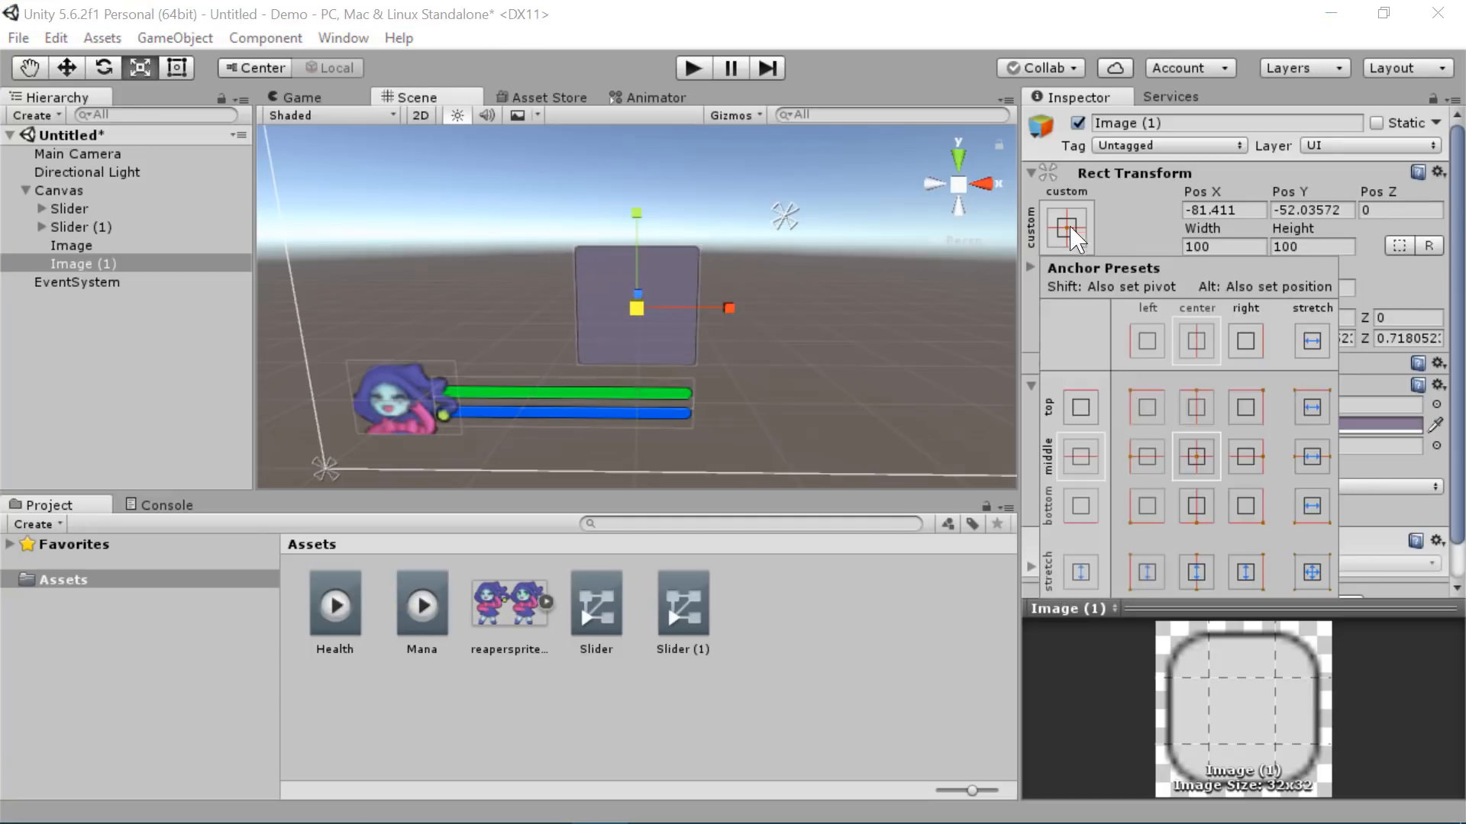
left_click(1149, 506)
- Move the background Image over the reaper portrait, to about X 60.3, Y 45.6
left_click(61, 74)
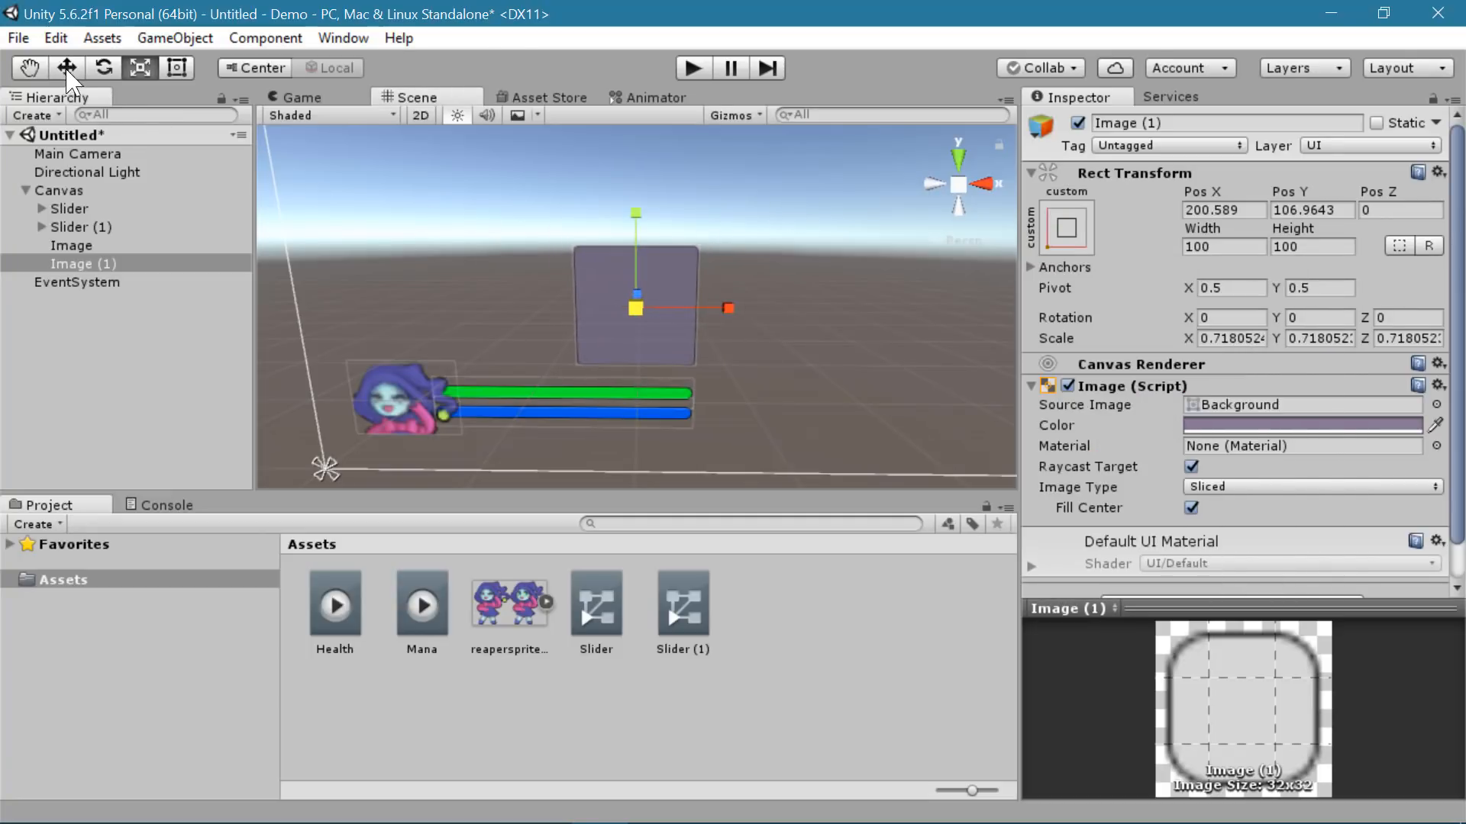
left_click(69, 71)
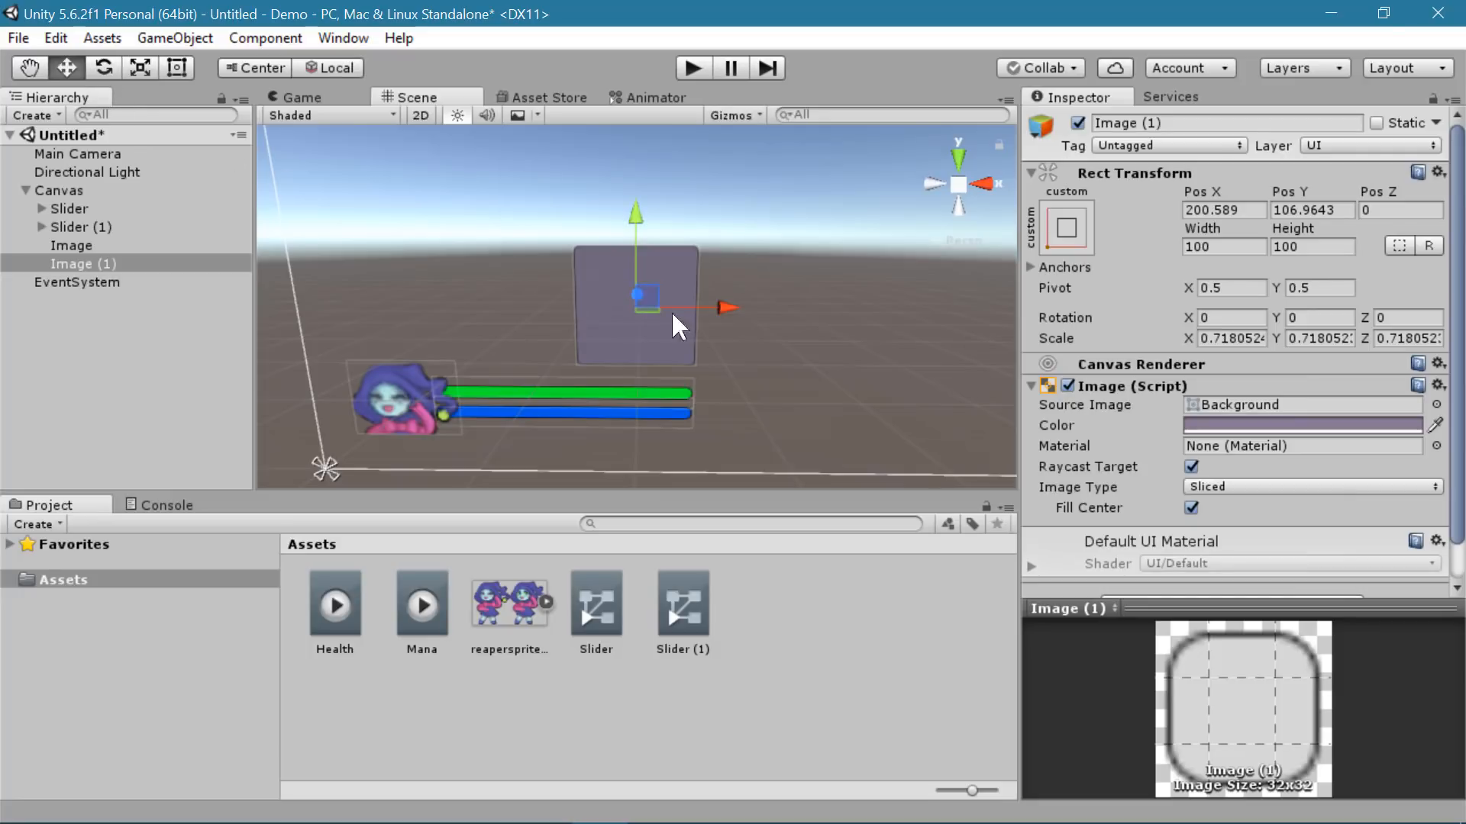
left_click_drag(671, 309, 467, 307)
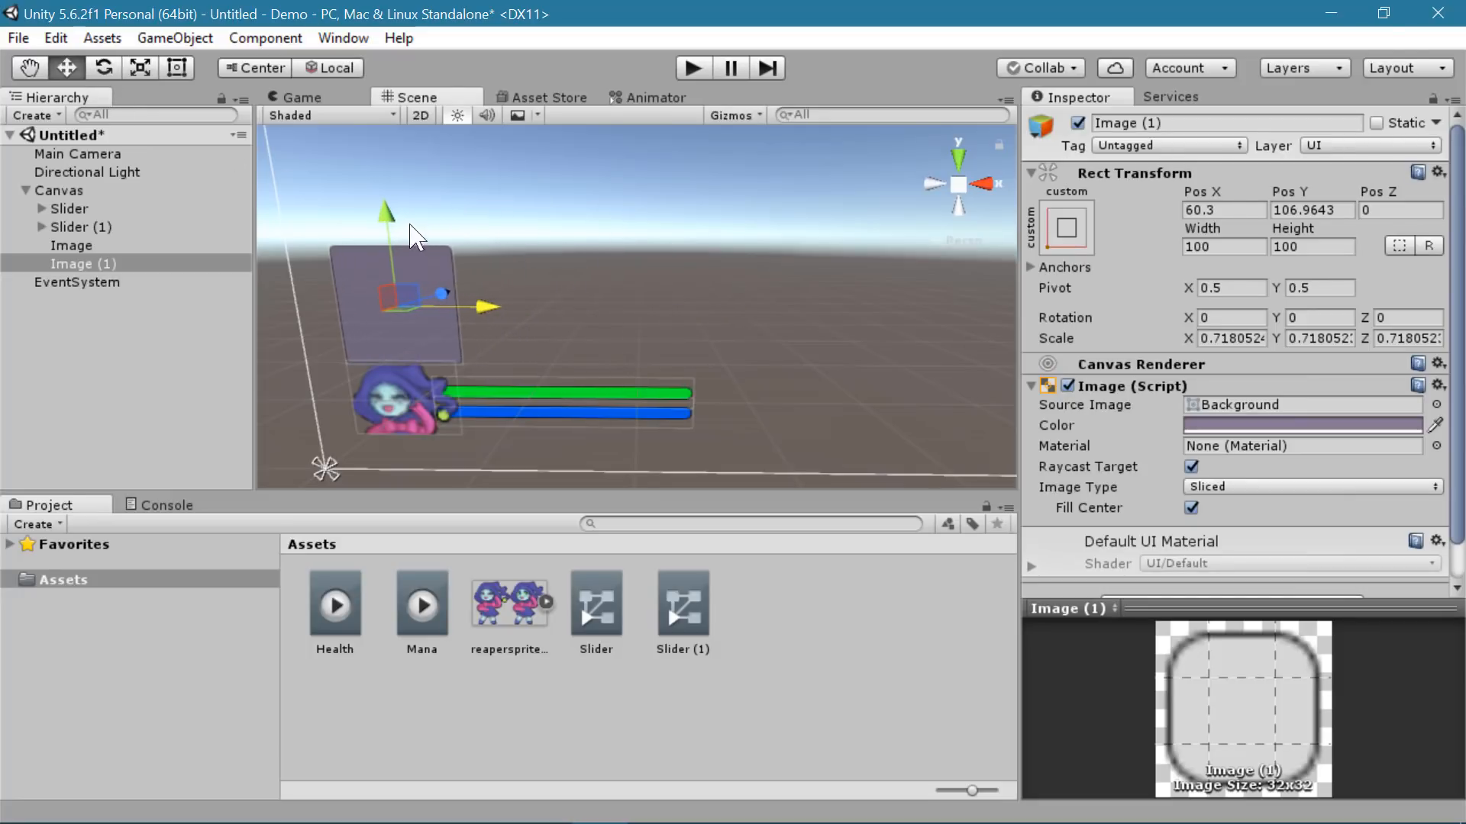
left_click_drag(374, 216, 369, 307)
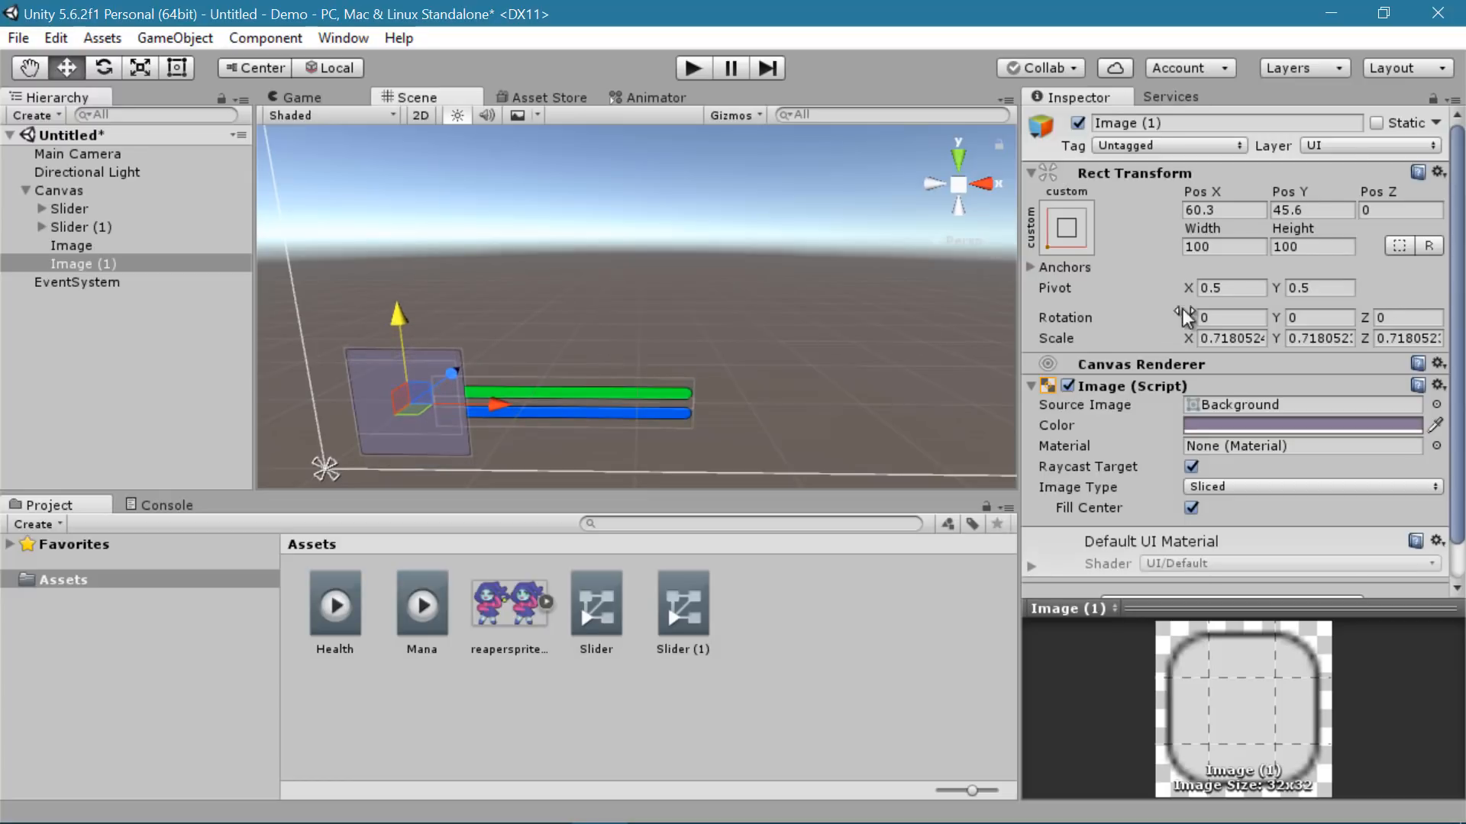
- Reorder Image (1) as the Canvas's first child, behind the portrait, and shift it to about X 59.1
left_click(96, 265)
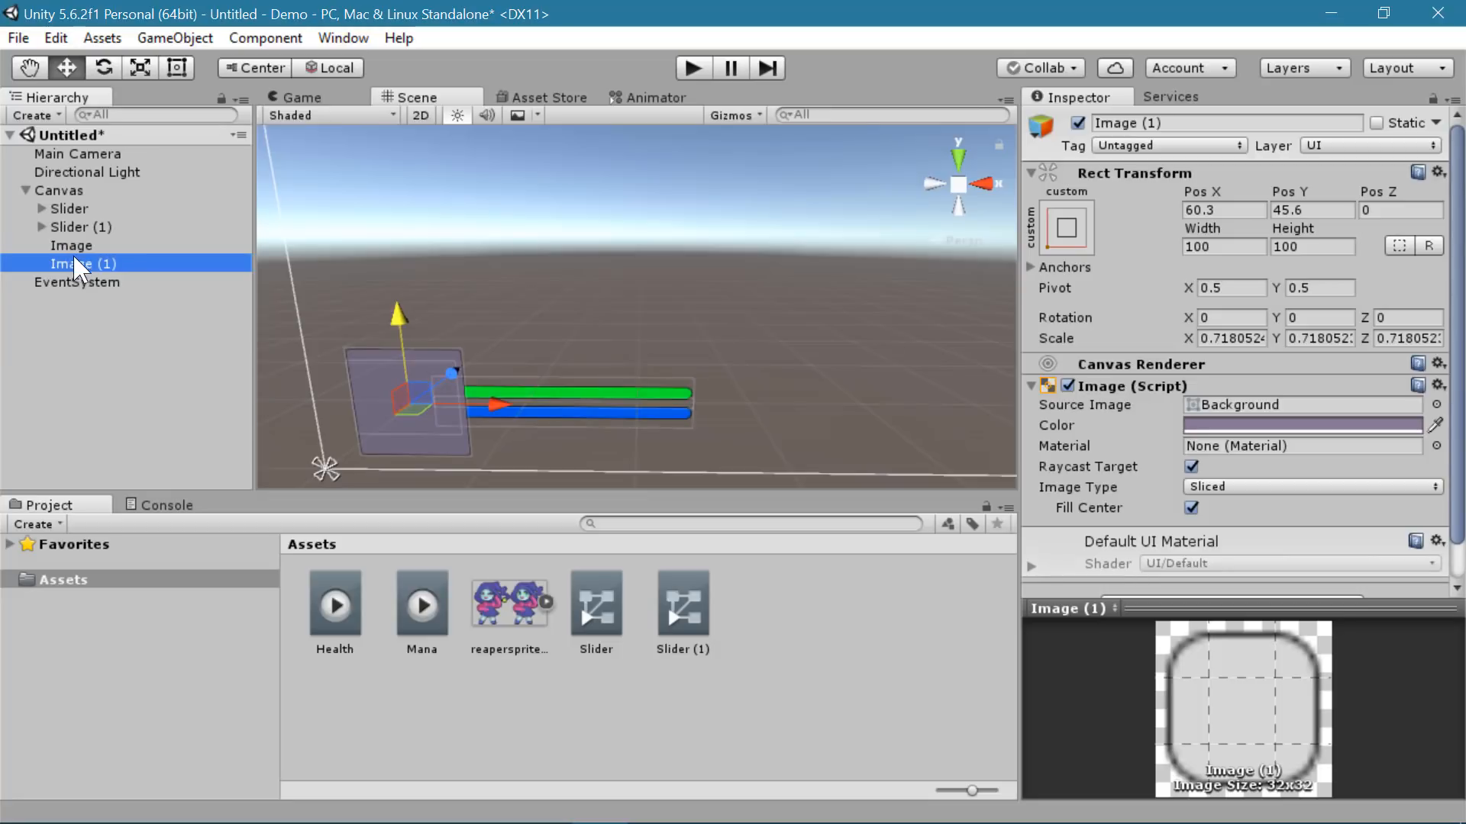
left_click_drag(85, 253, 80, 200)
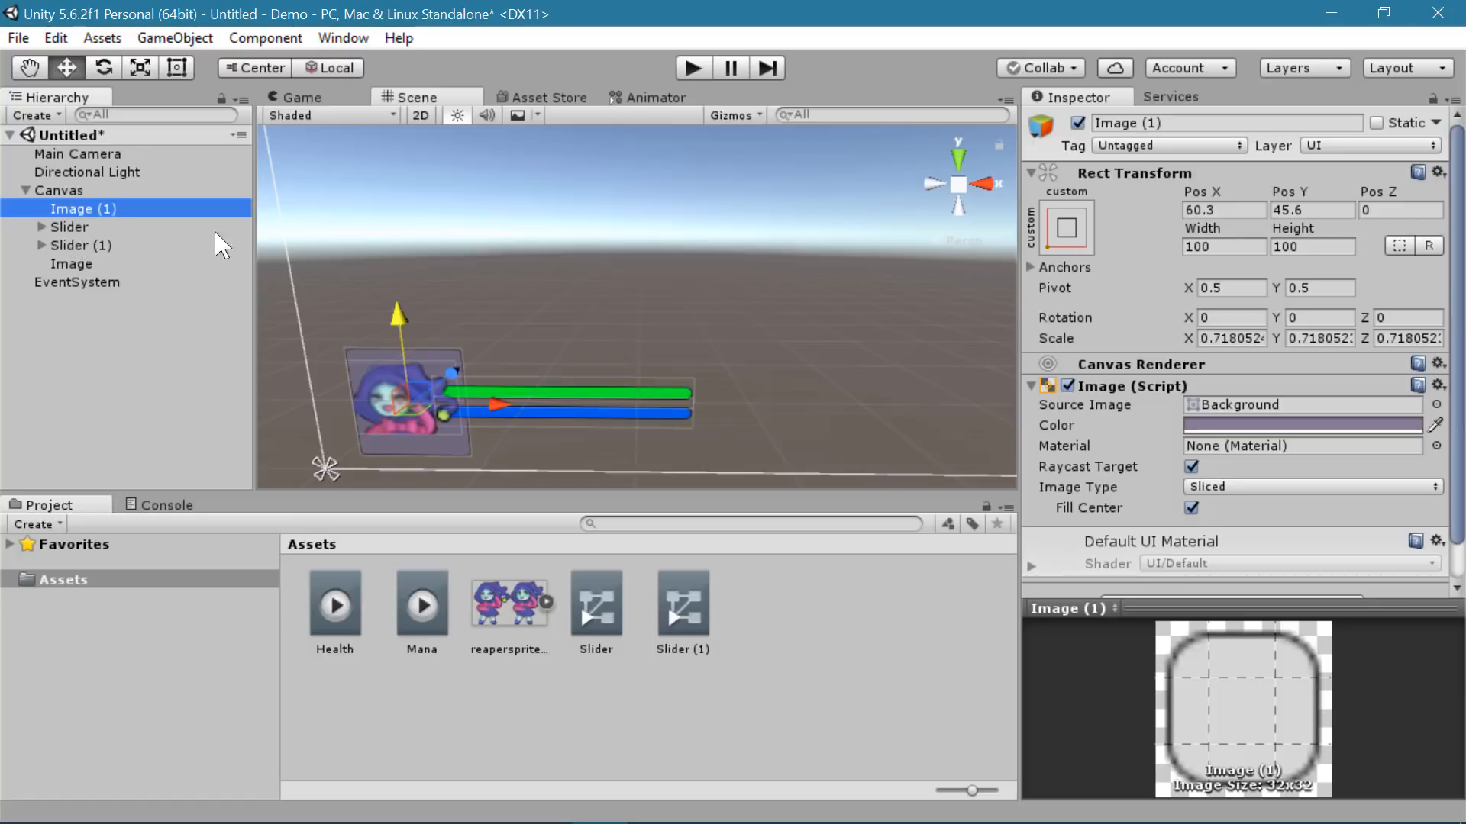
middle_click_drag(452, 343, 603, 298)
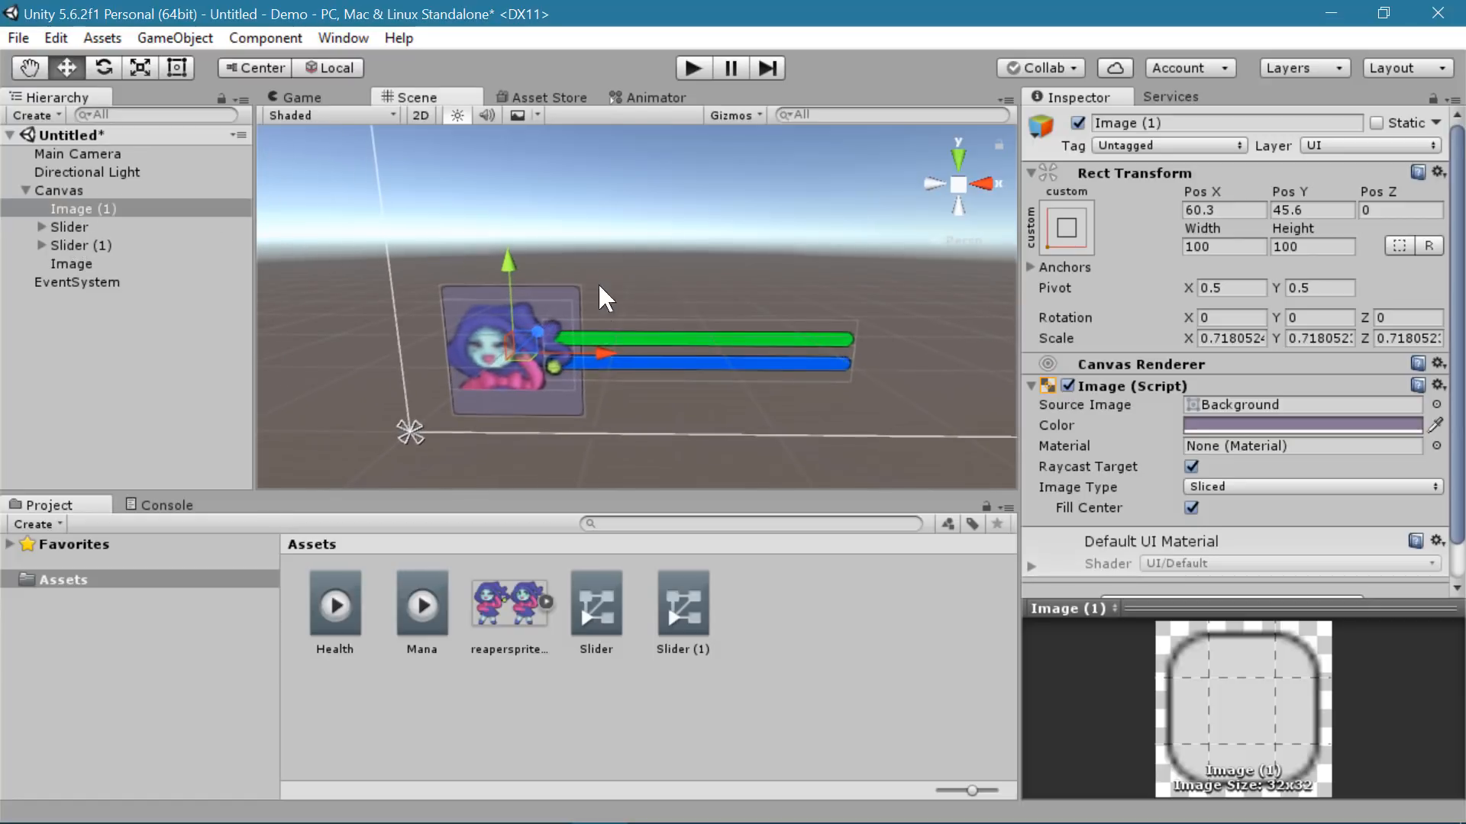
left_click_drag(606, 358, 596, 359)
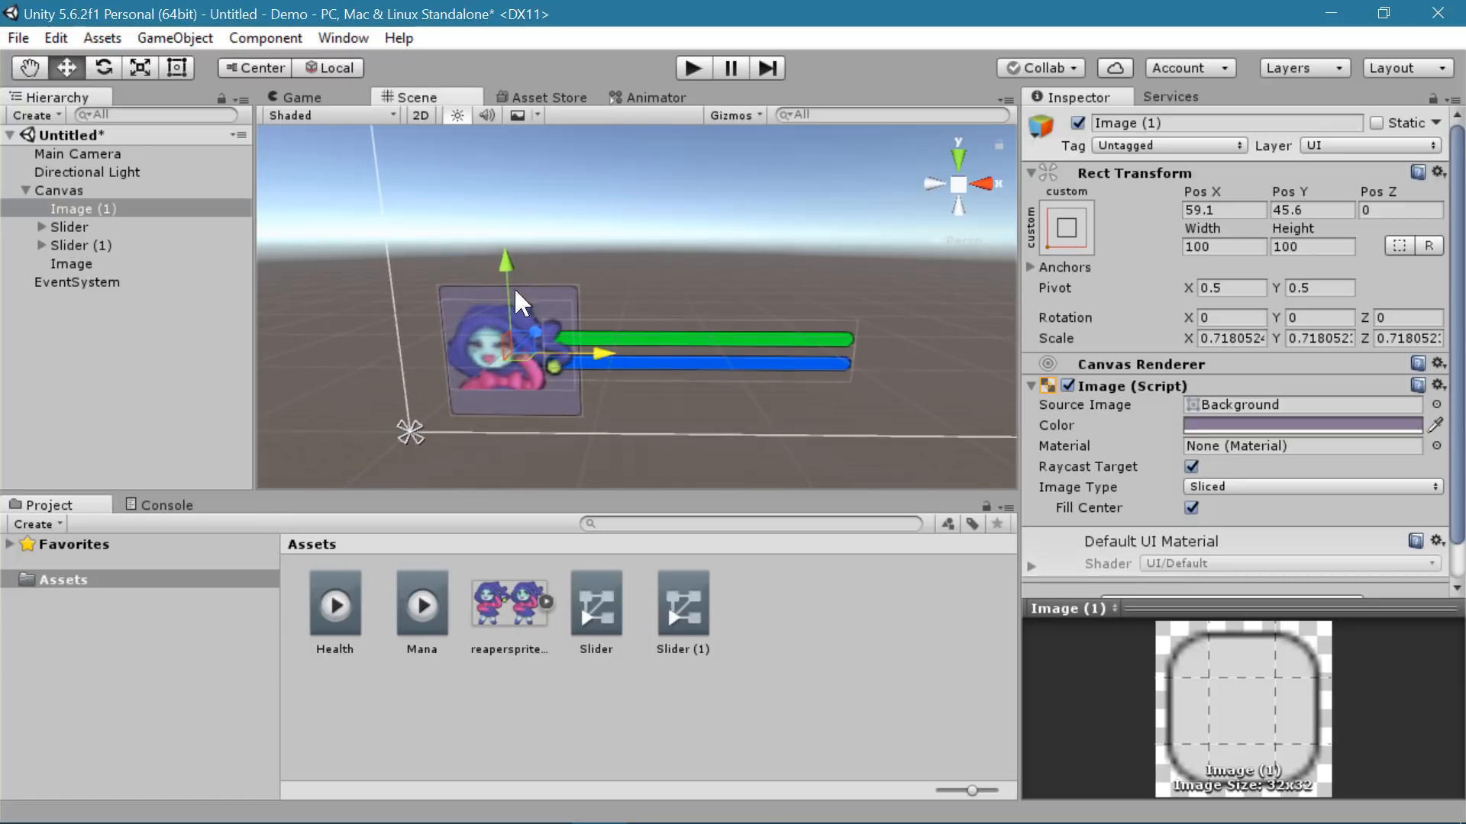
- Reduce the background Image's Y scale to about 0.57, raise it to about Y 50.6, and check it in the Game view
left_click(139, 70)
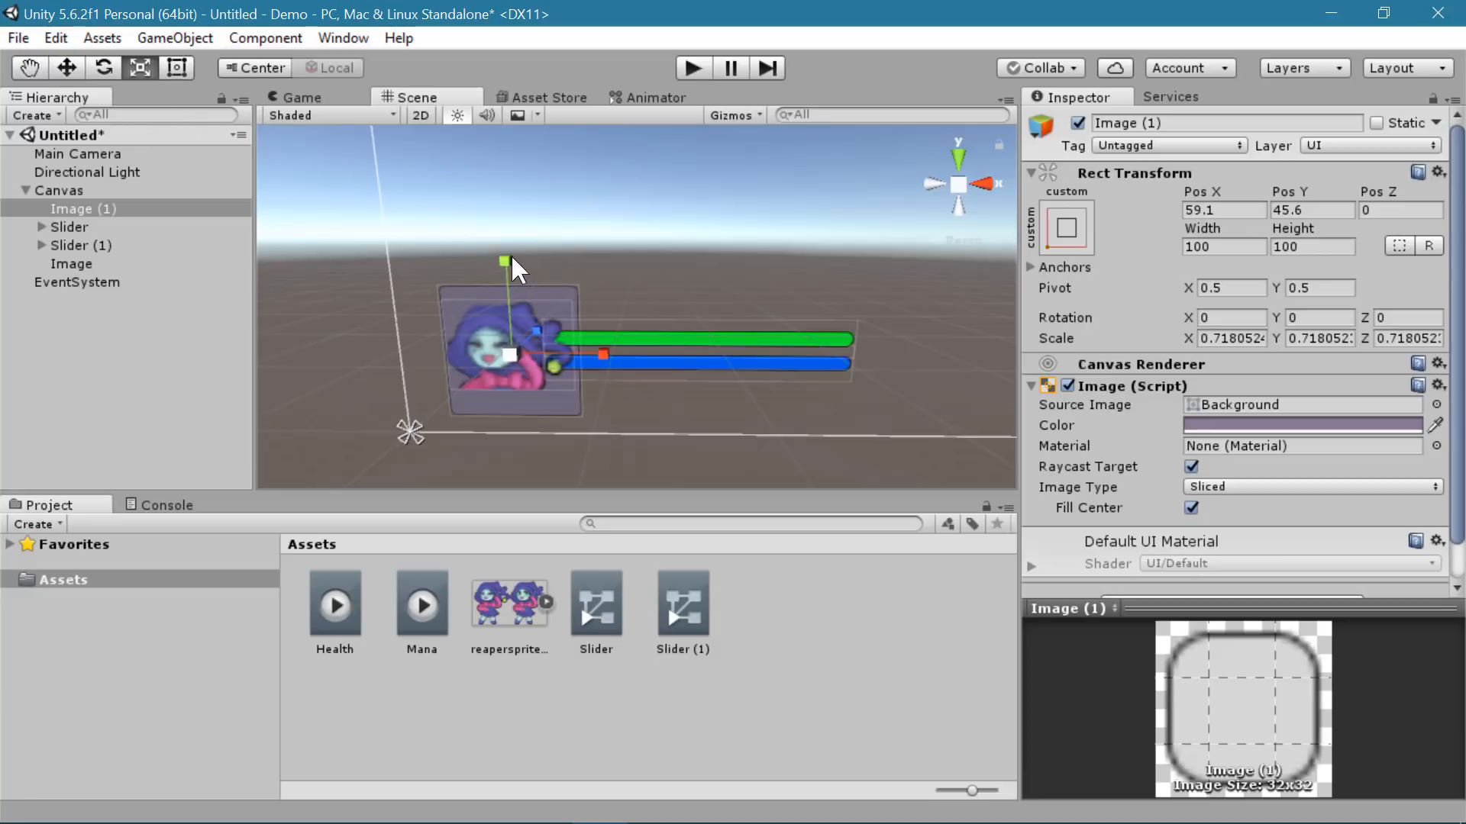
mouse_move(512, 258)
left_mouse_down()
mouse_move(508, 290)
mouse_move(506, 244)
left_mouse_up()
left_click(77, 71)
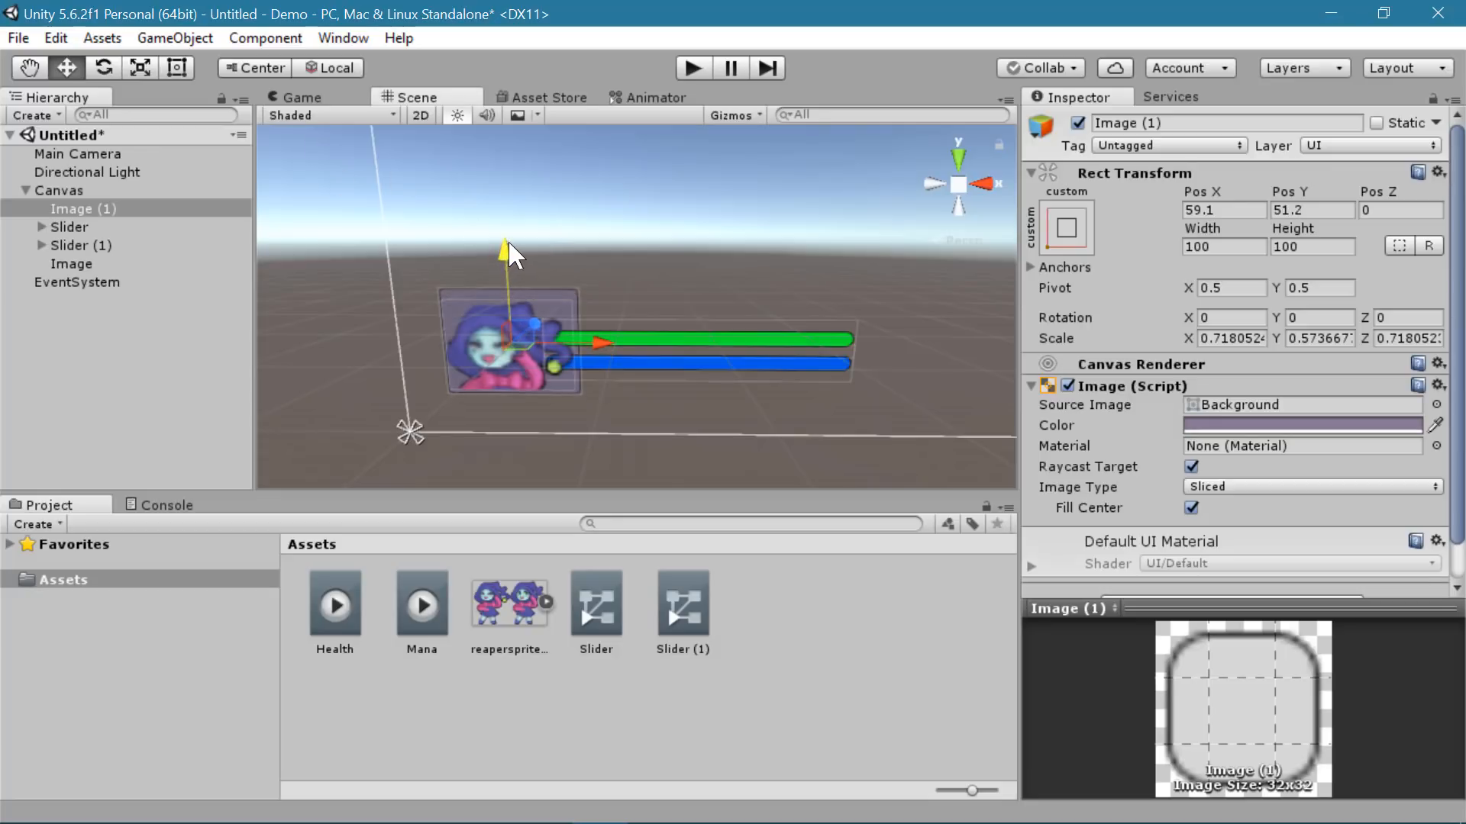
left_click(347, 100)
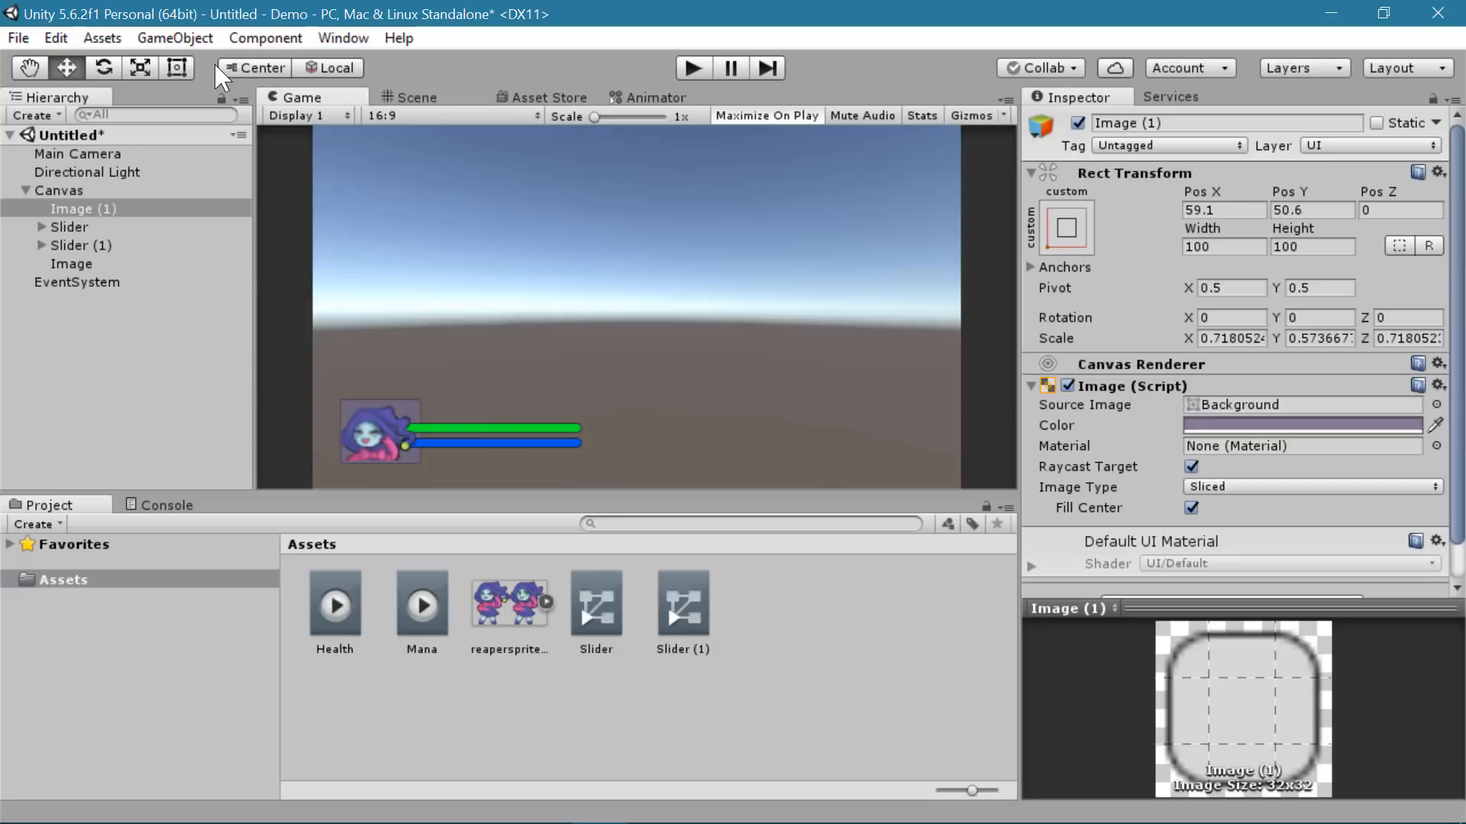
- Shift the background Image to about X 57.3 and check its alignment with the portrait in the Game view
left_click(425, 100)
left_click_drag(599, 355, 597, 357)
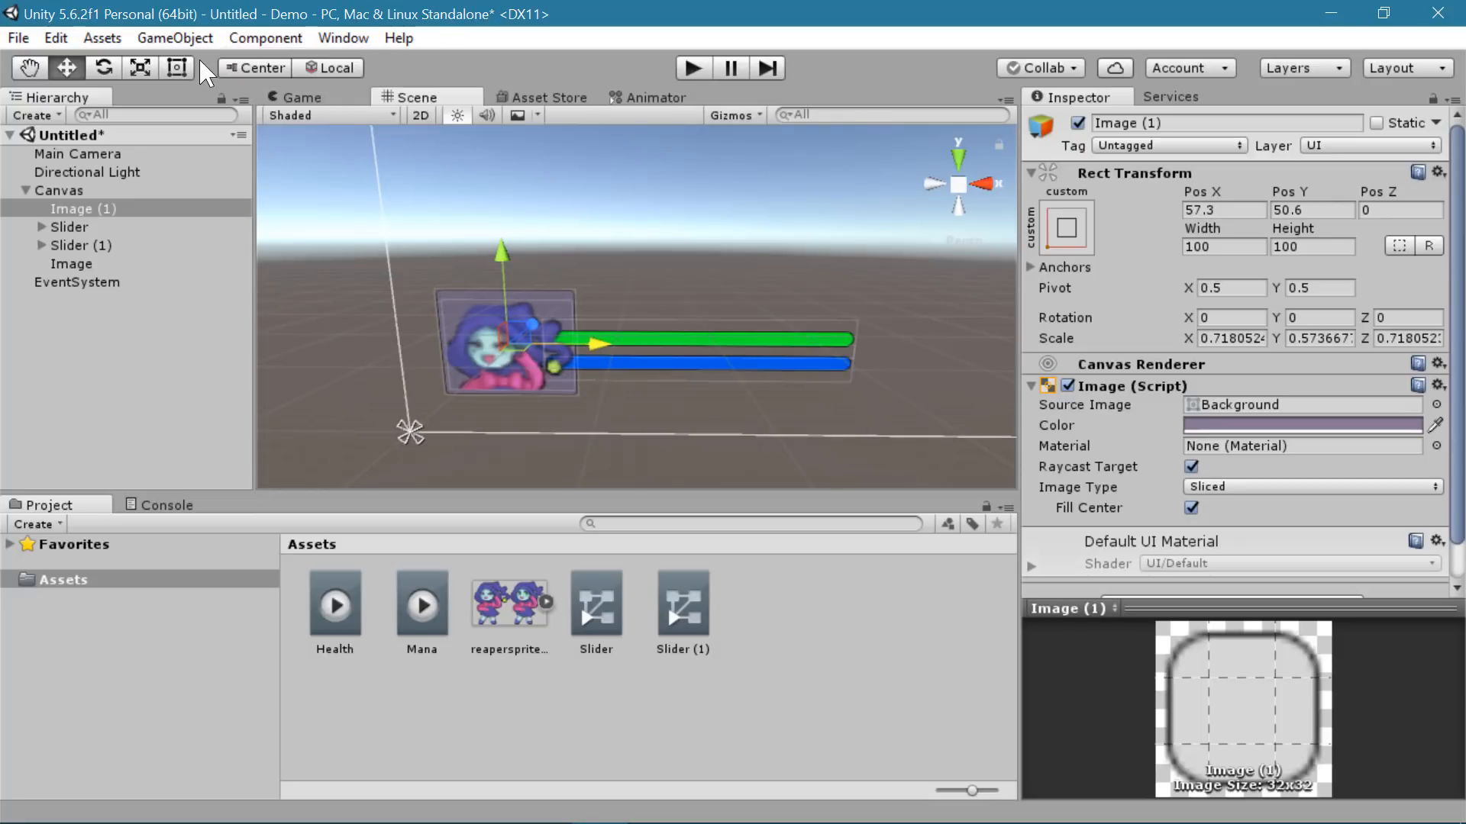
left_click(303, 98)
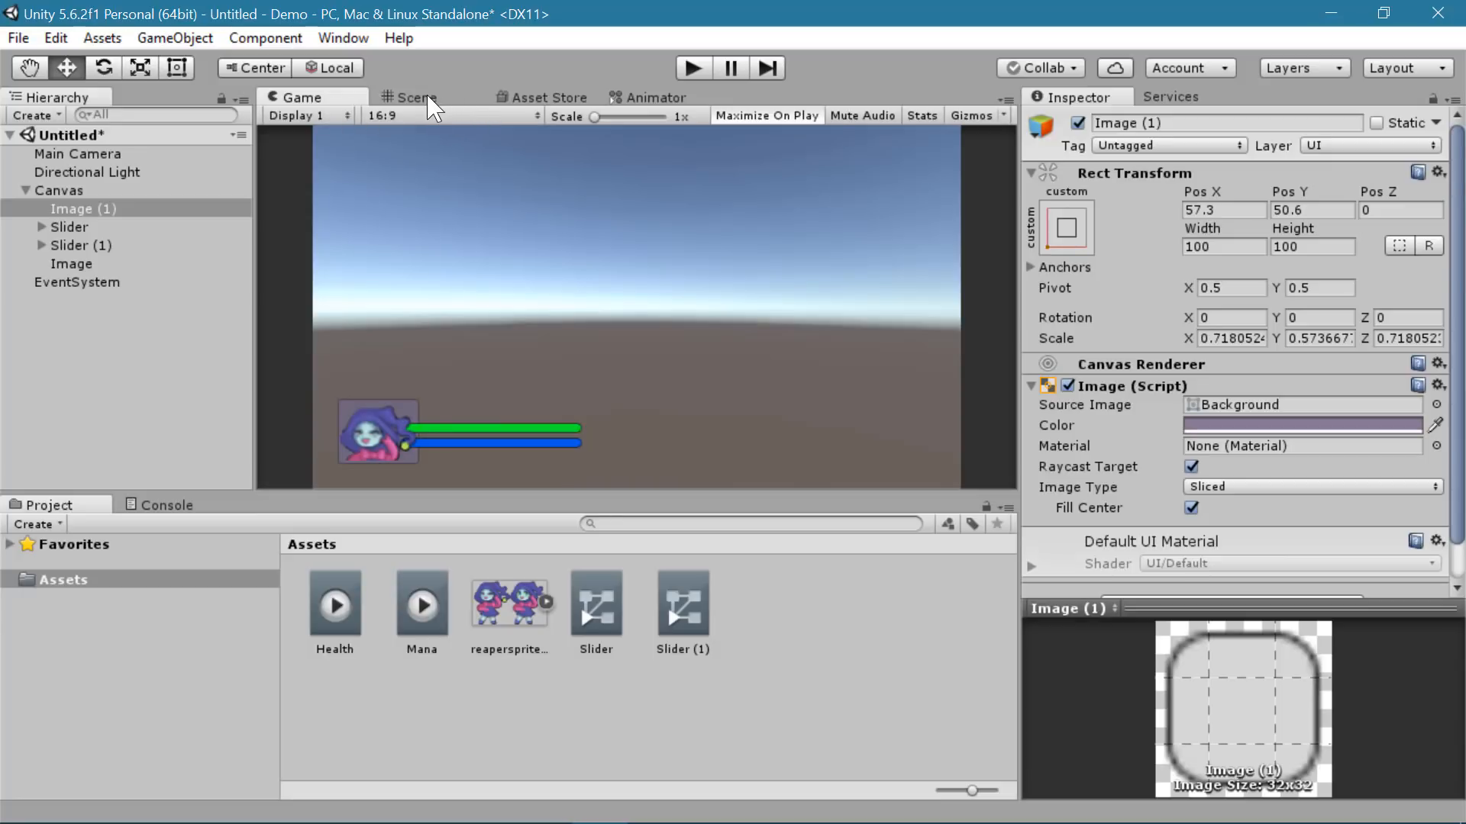
- Create a new Animation clip named Icon in the Assets folder
left_click(101, 264)
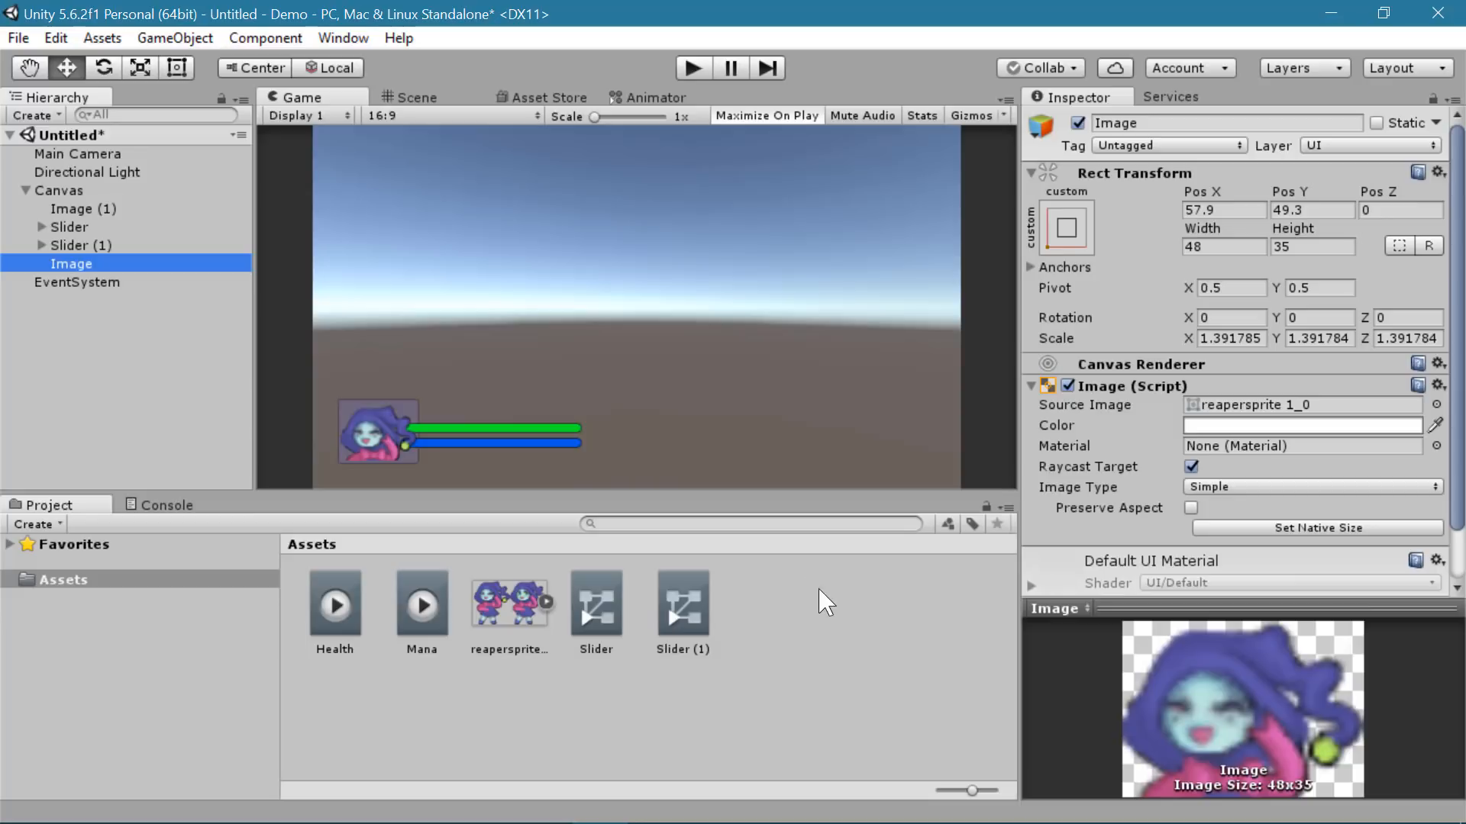
right_click(810, 636)
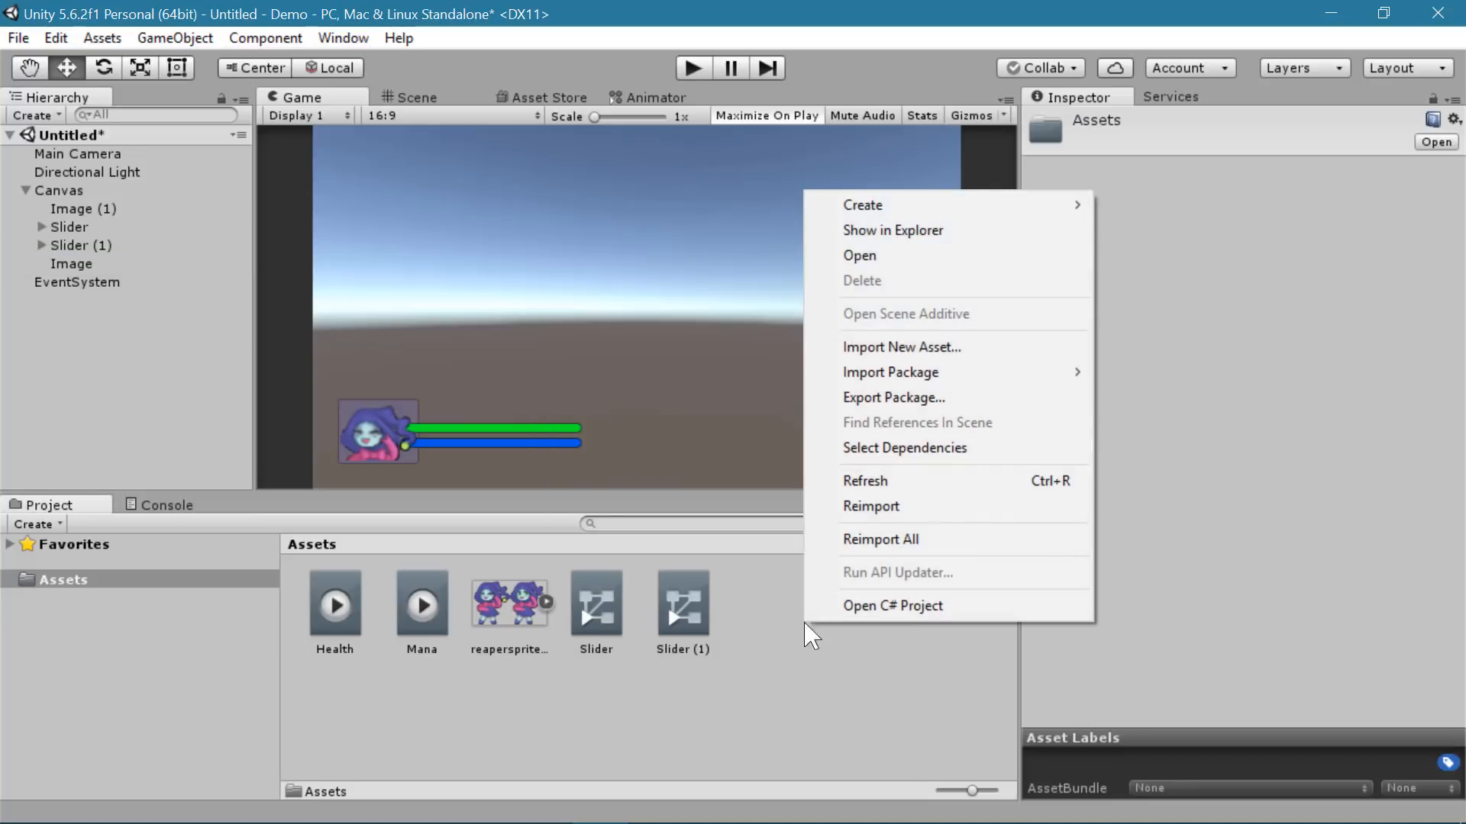
mouse_move(985, 204)
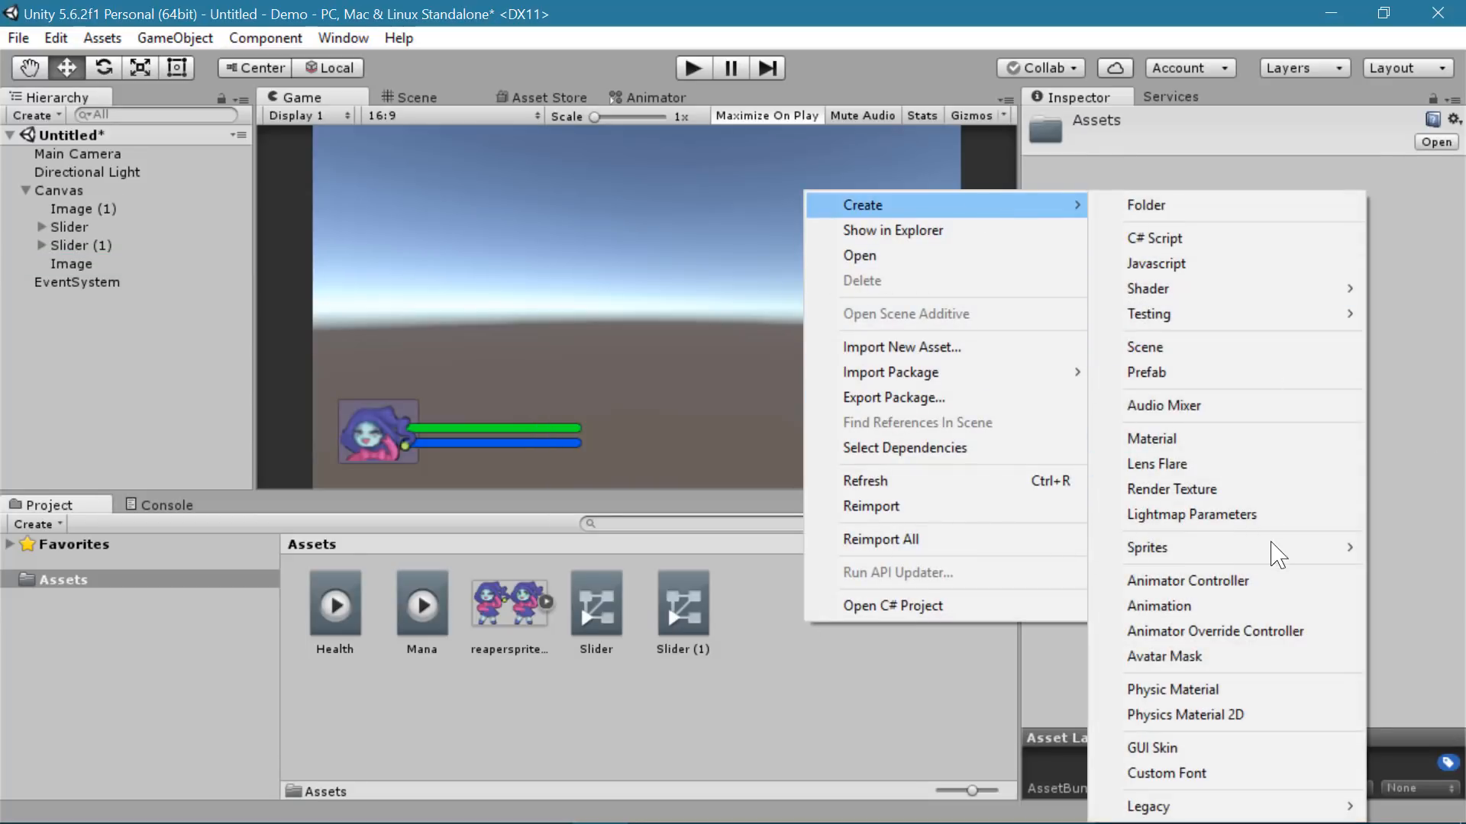
left_click(1159, 606)
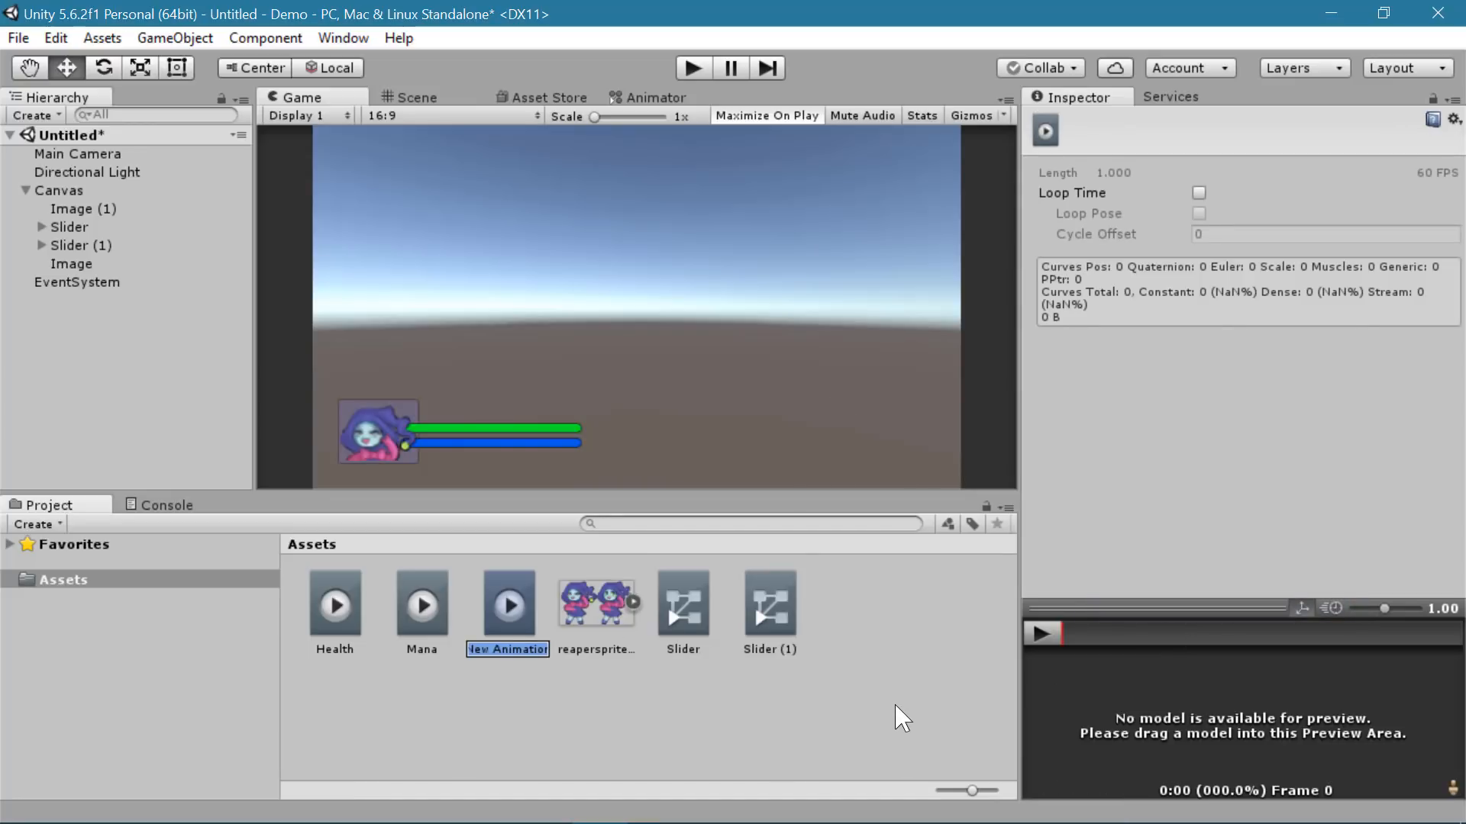
type("Icon")
key("Return")
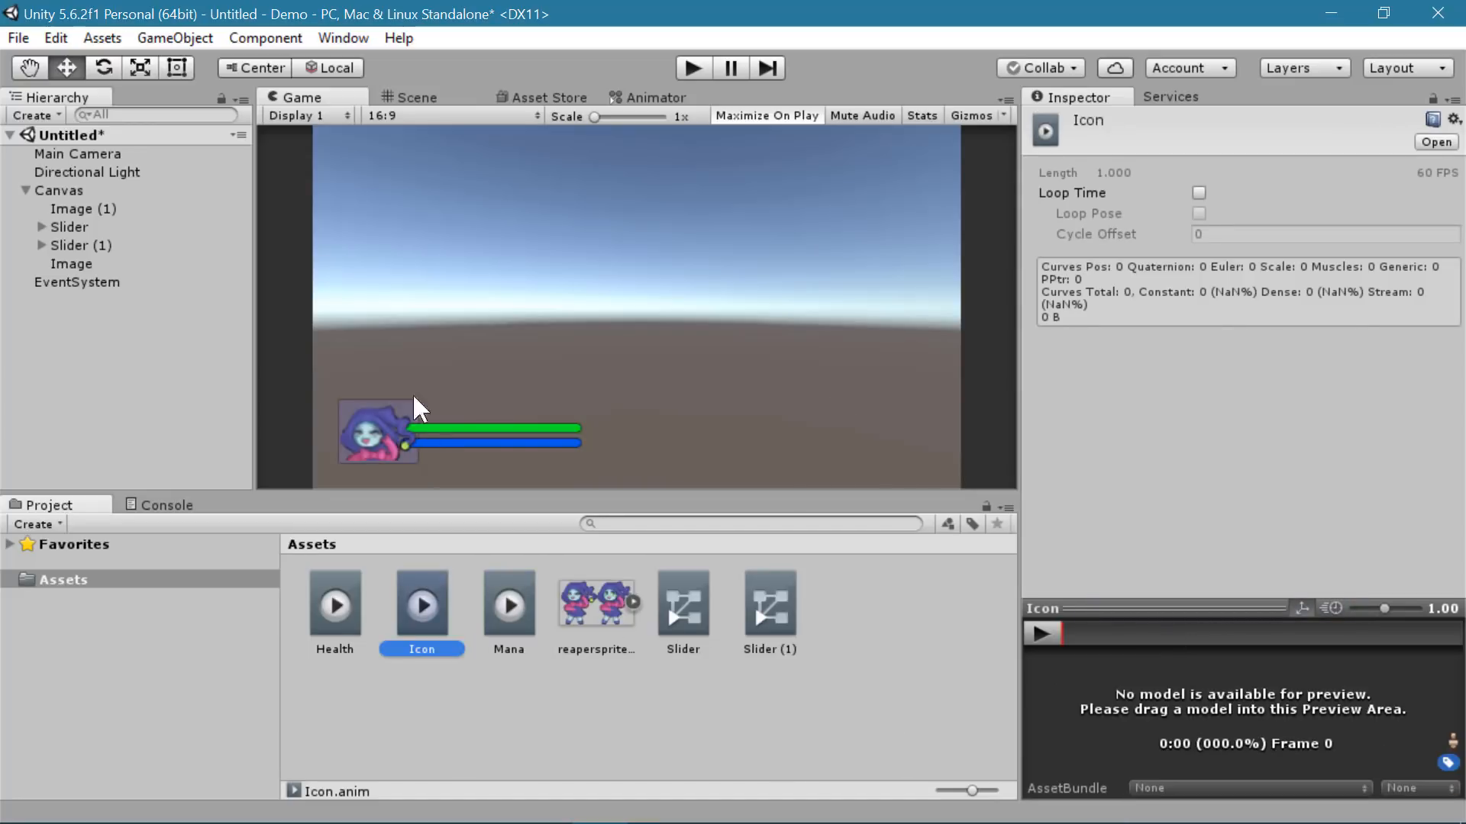
- Attach the Icon animation clip to the reaper Image as a component
left_click(90, 264)
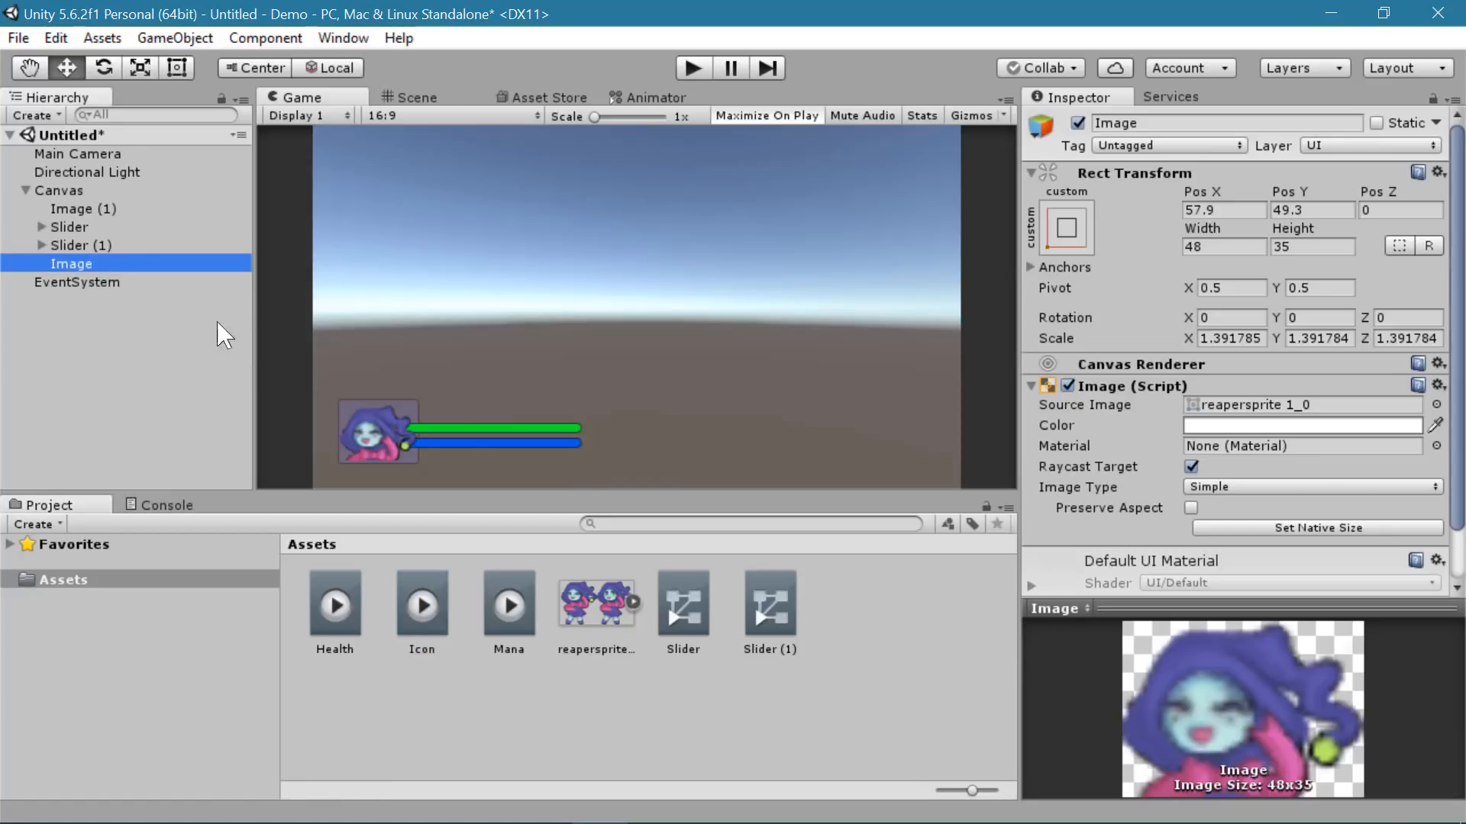
scroll(1317, 553, "down", 3)
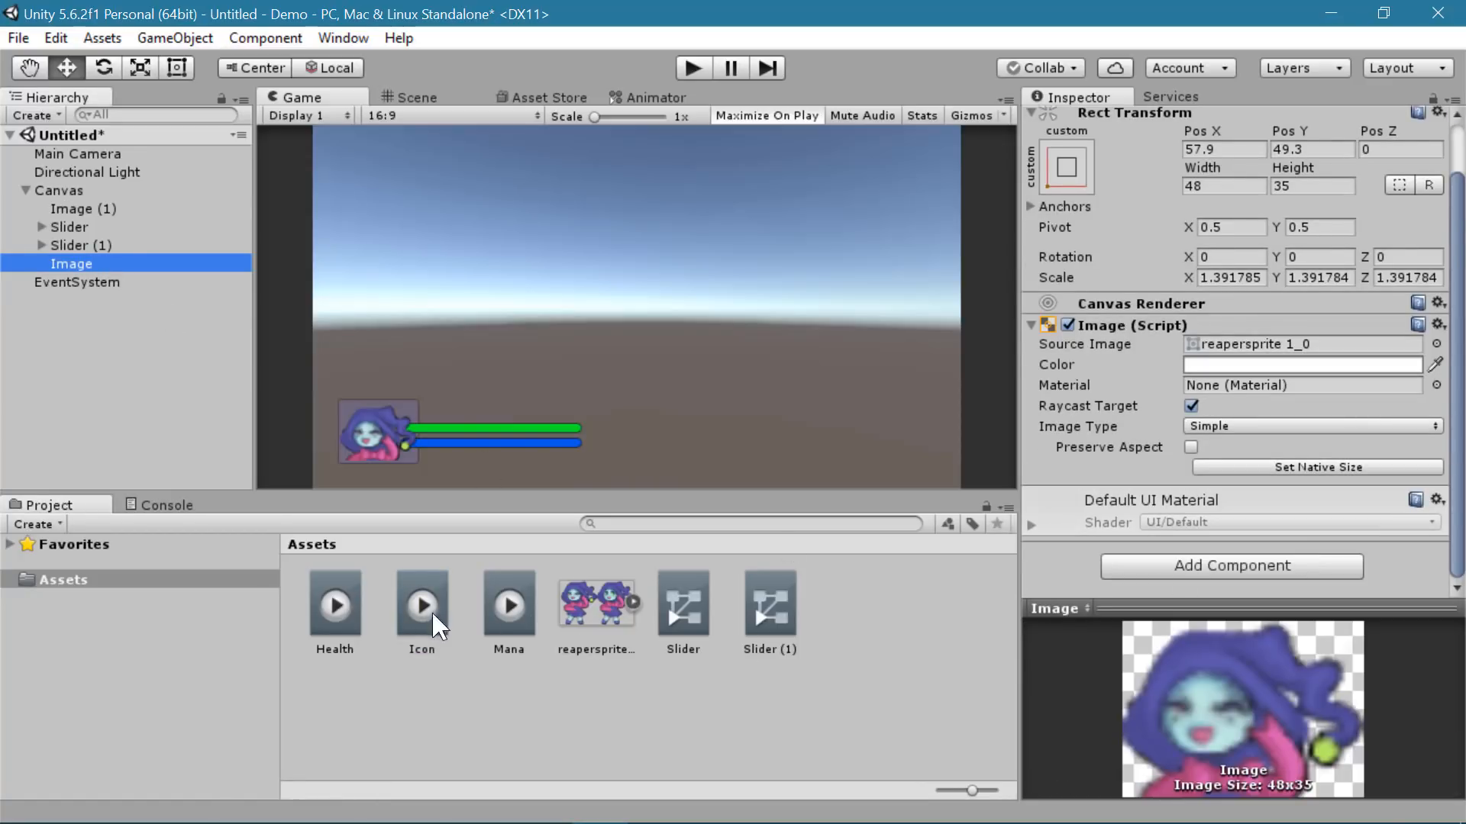
left_click_drag(411, 634, 1221, 599)
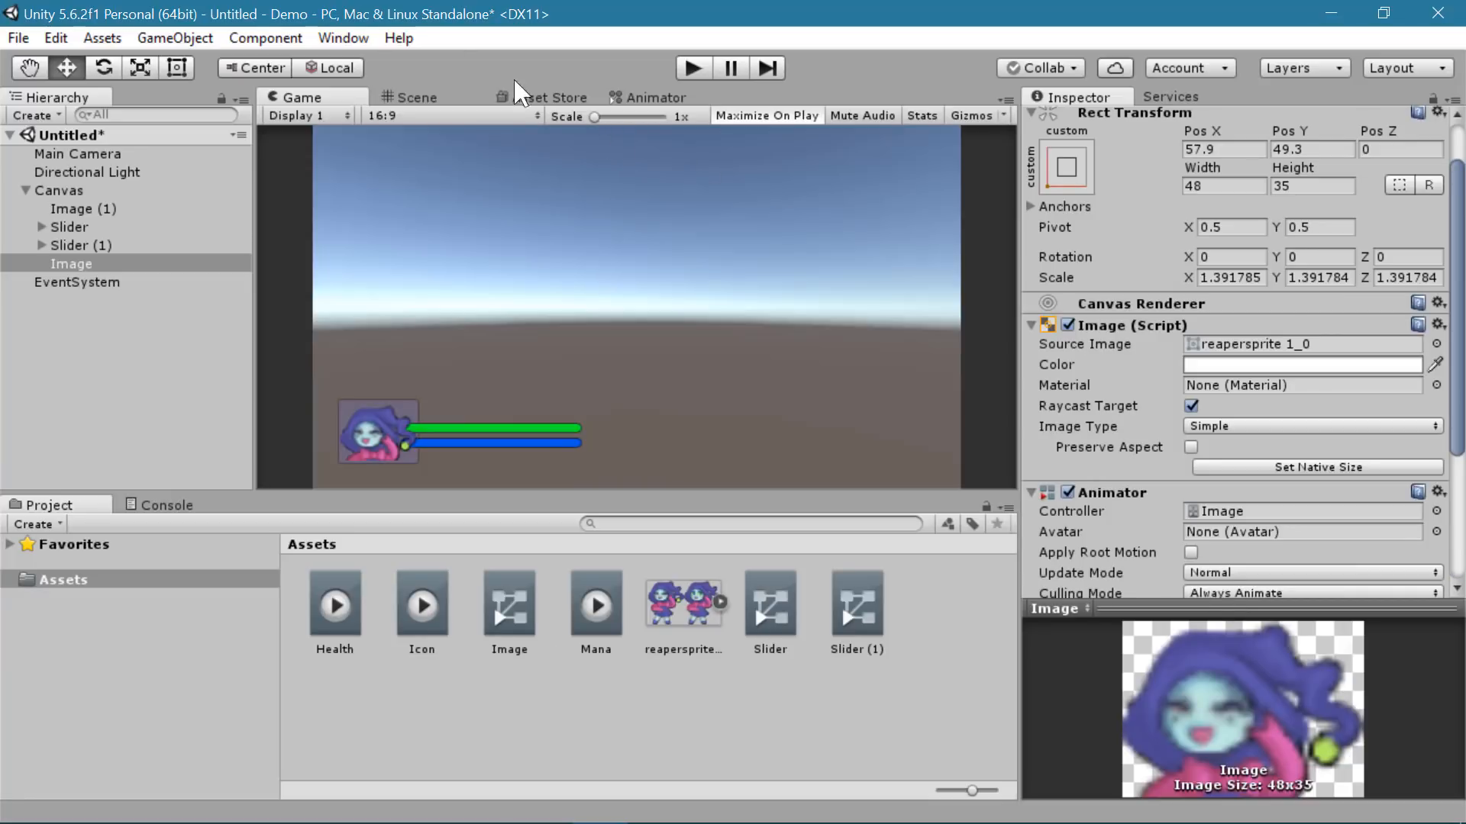
- Open the Animation window for the reaper Image and add its Image Sprite property to the Icon clip
left_click(354, 40)
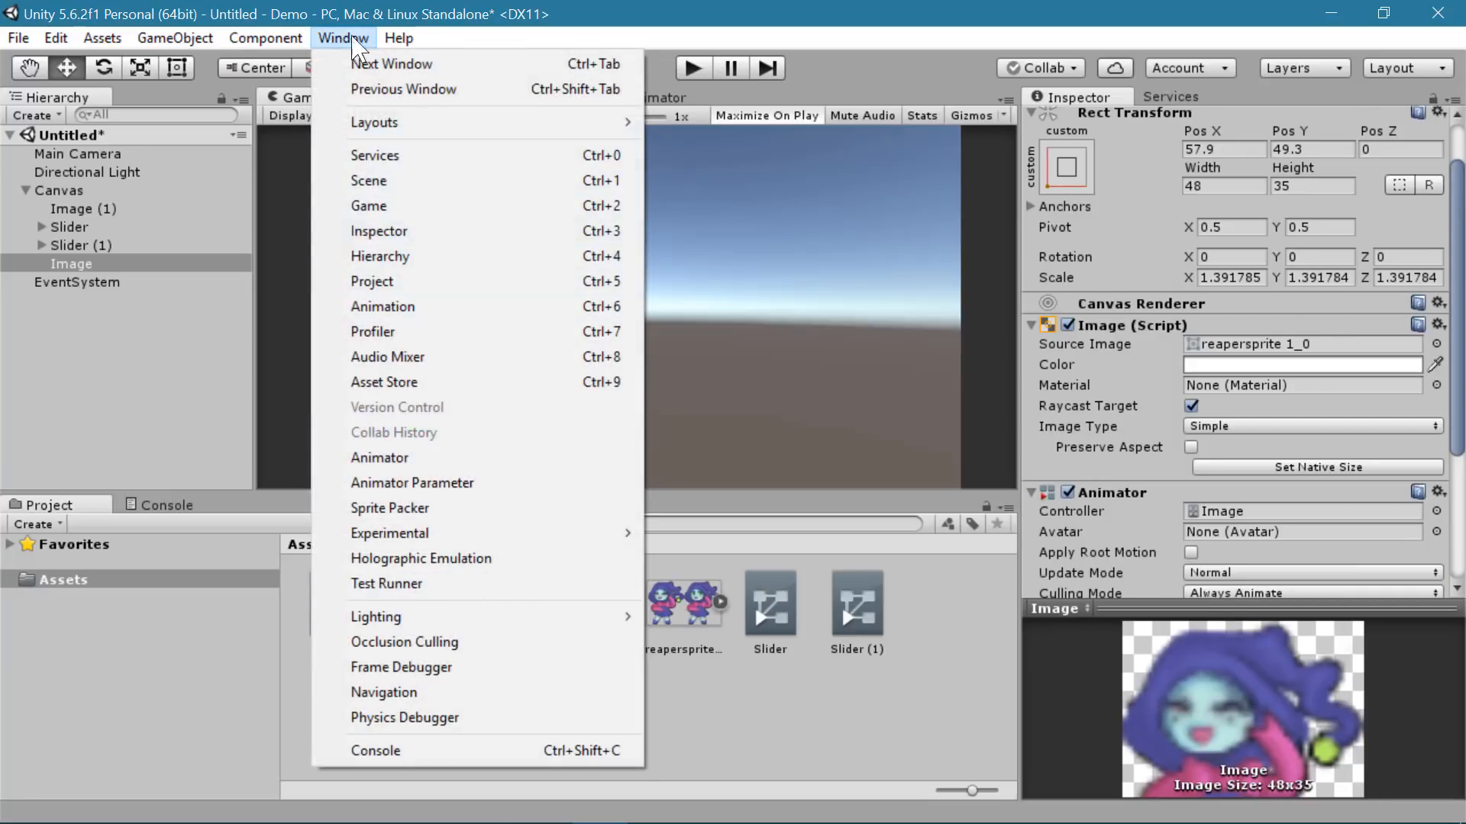
left_click(480, 305)
left_click(195, 624)
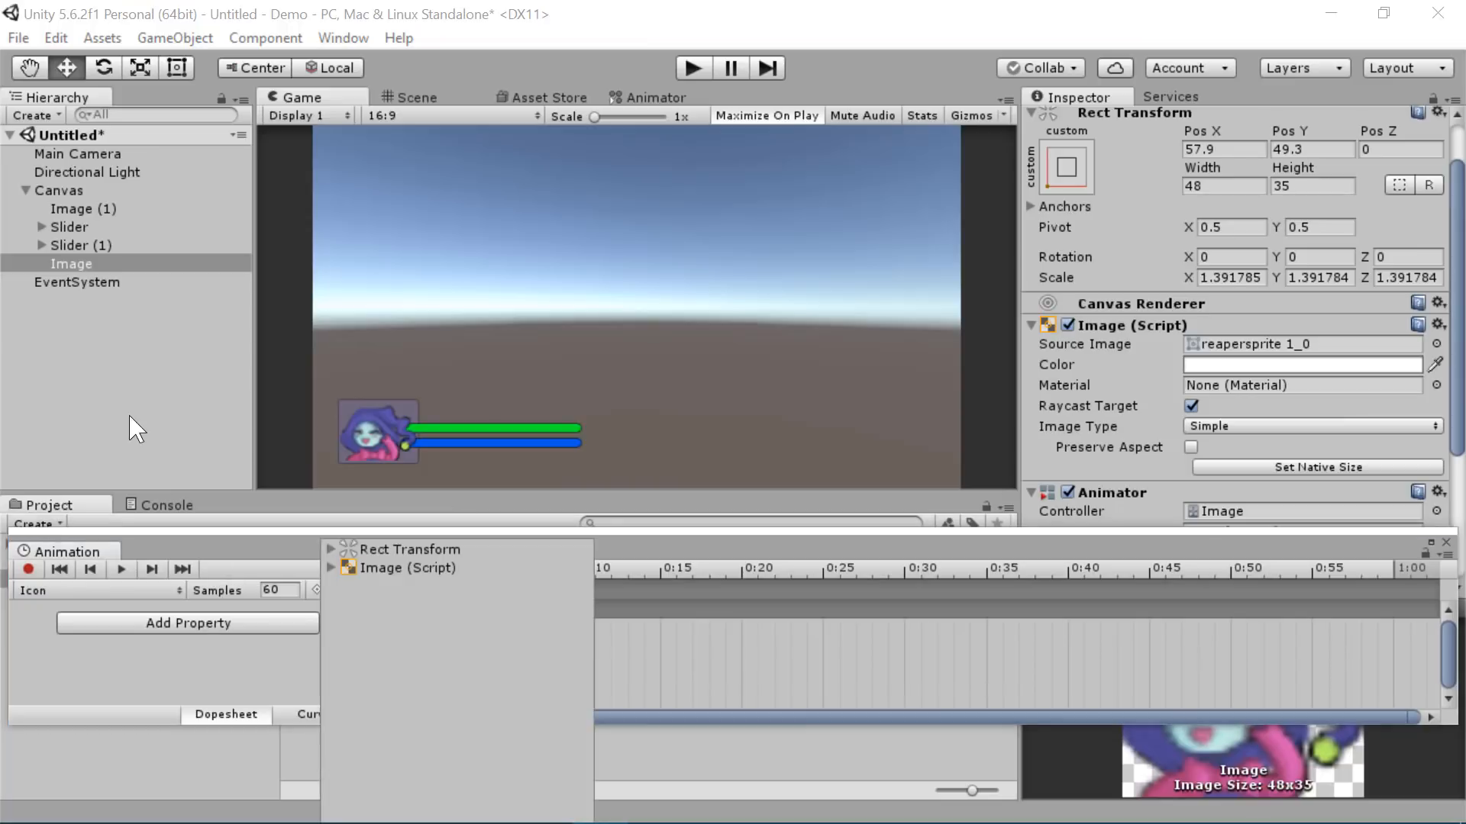
left_click(329, 568)
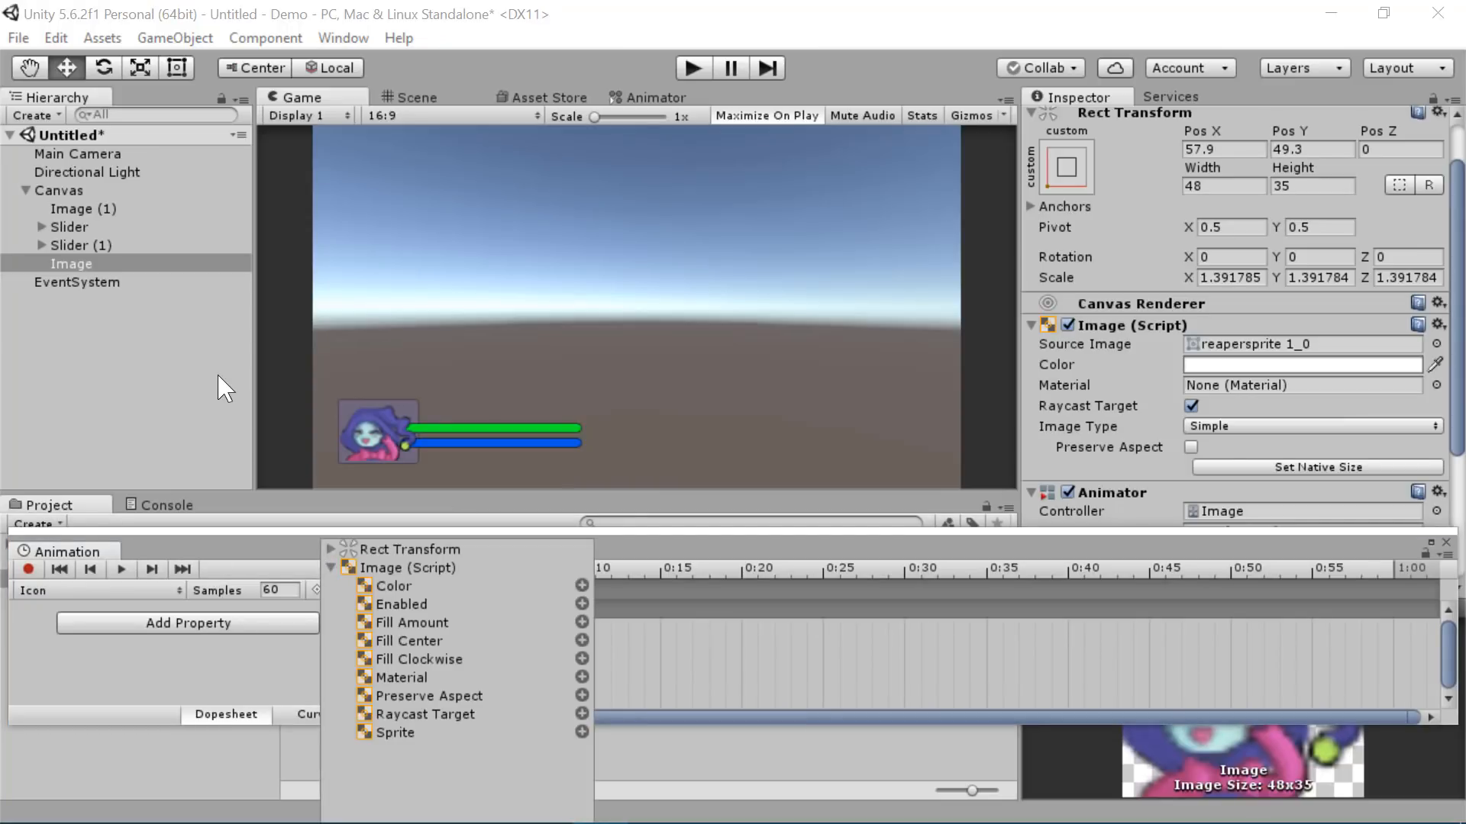
left_click(581, 732)
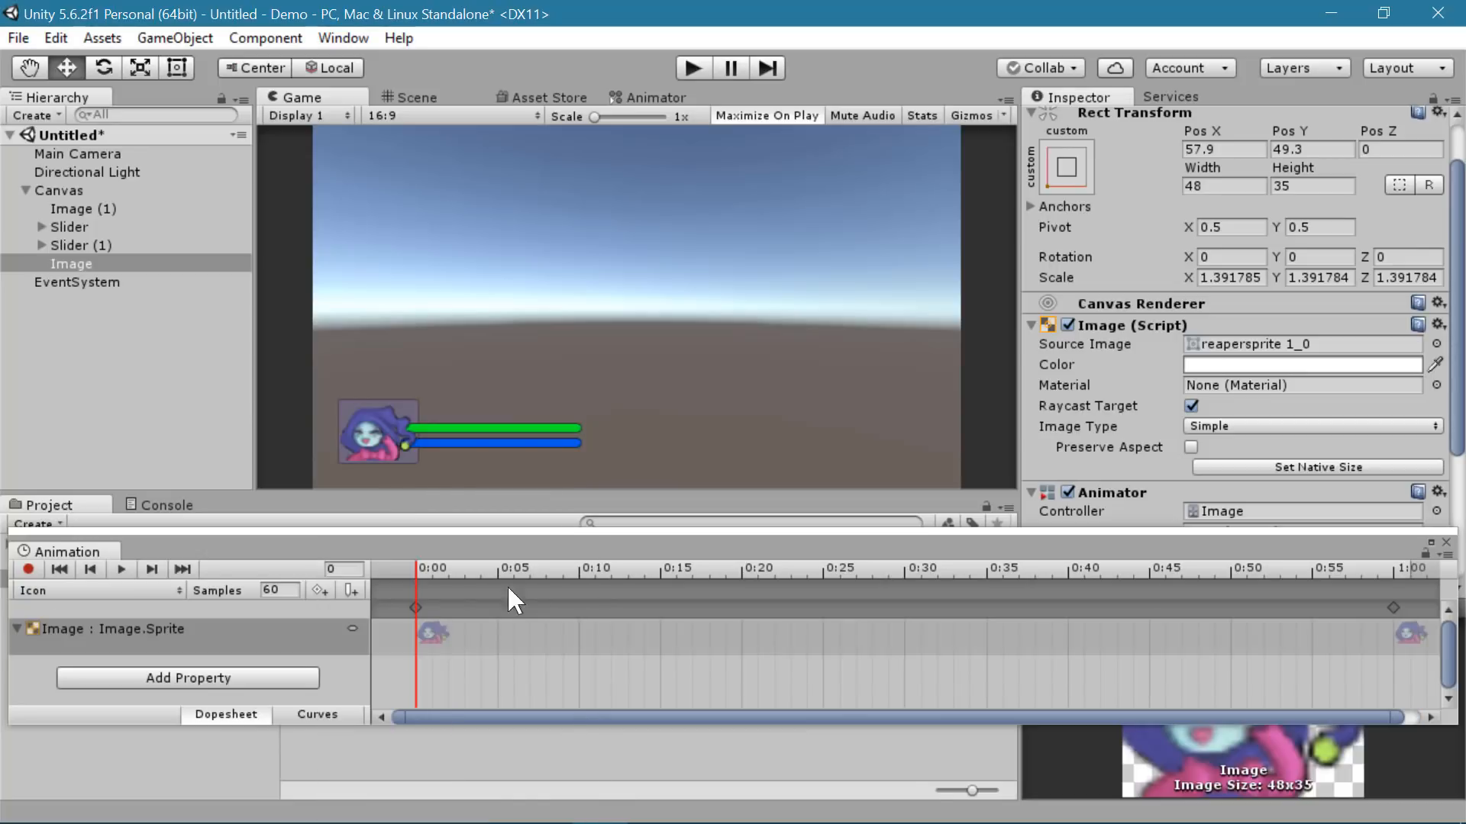
- Place the second reaper sprite, reapersprite 1_1, as a keyframe at 0:30 in the Icon clip and preview the animation
left_click(430, 635)
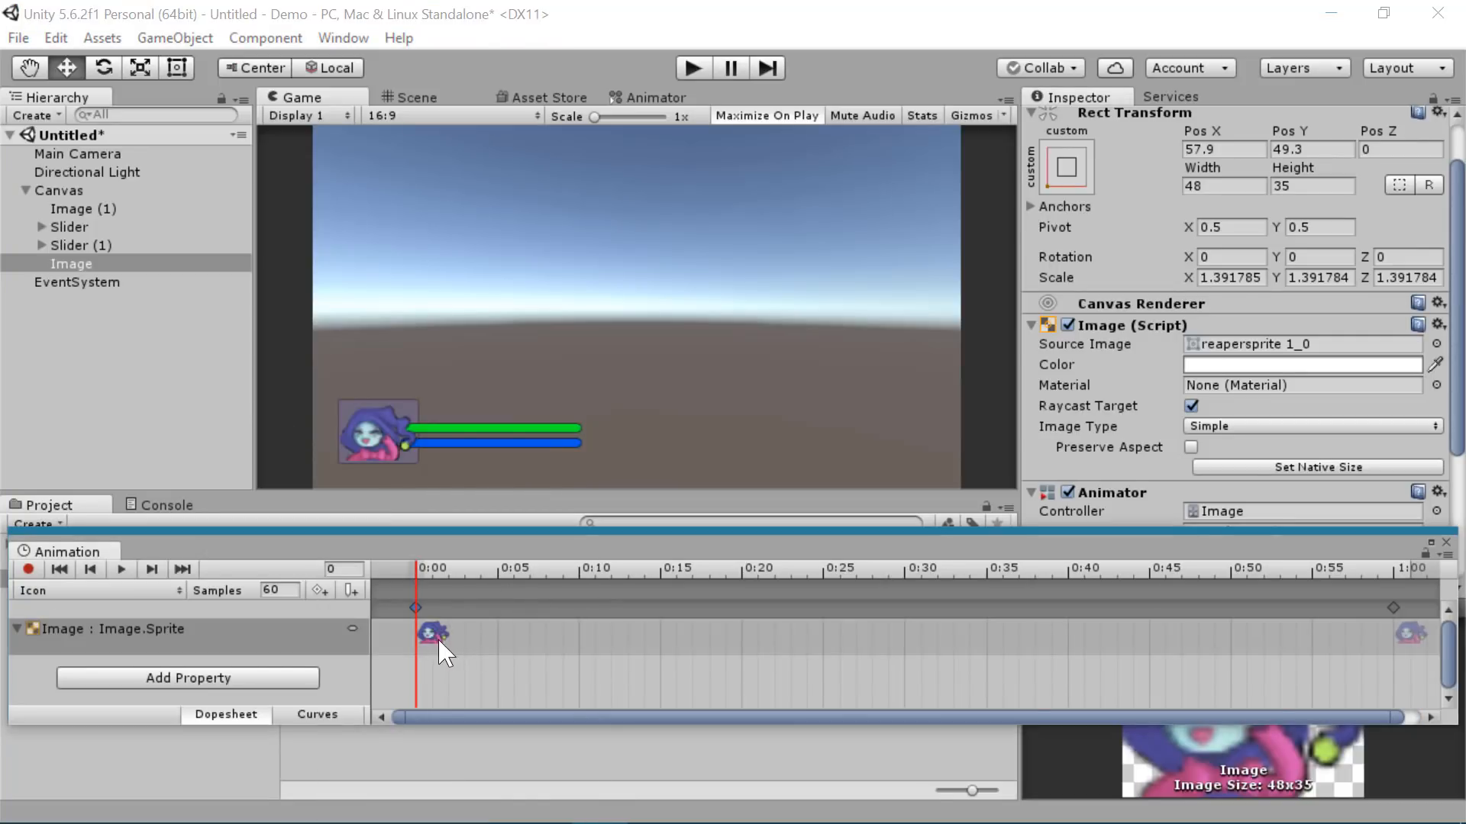
left_click(1410, 633)
left_click_drag(870, 532, 859, 307)
left_click(720, 603)
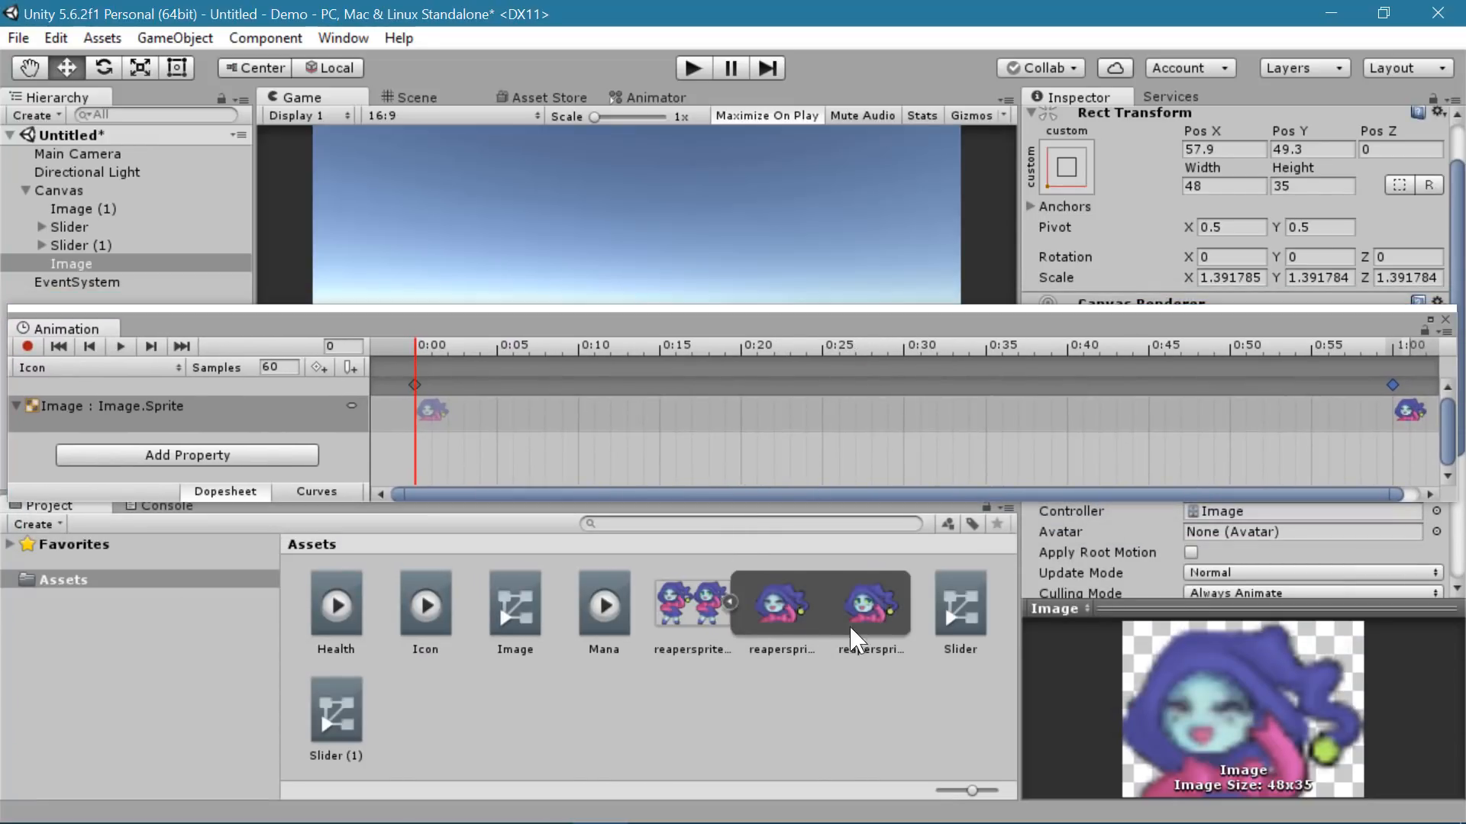
left_click_drag(876, 639, 925, 379)
left_click_drag(812, 323, 790, 535)
left_click(100, 561)
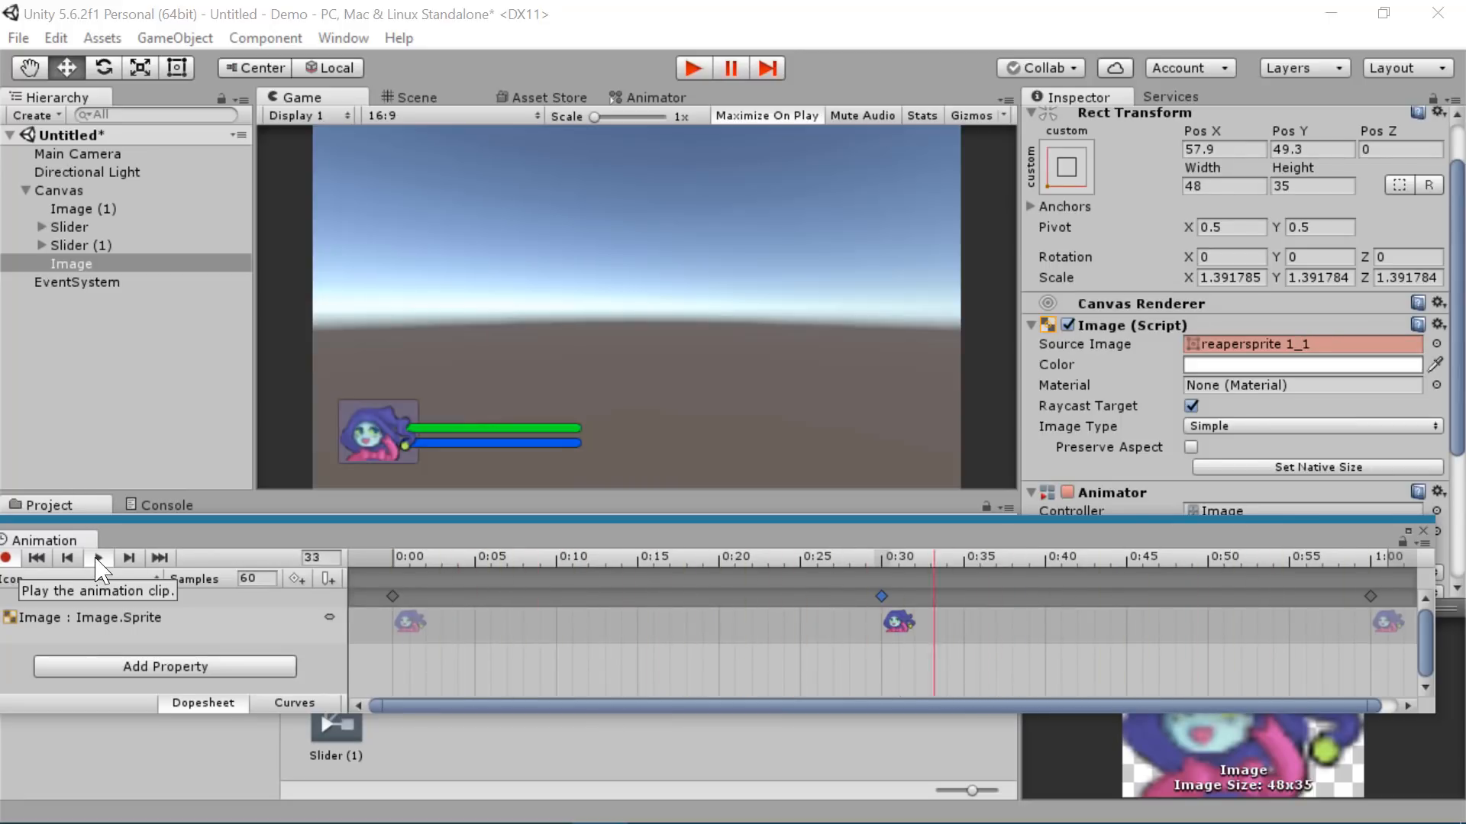
- Move the last sprite keyframe of the Icon clip to 2:00, preview the animation and close the Animation window
scroll(839, 626, "down", 5)
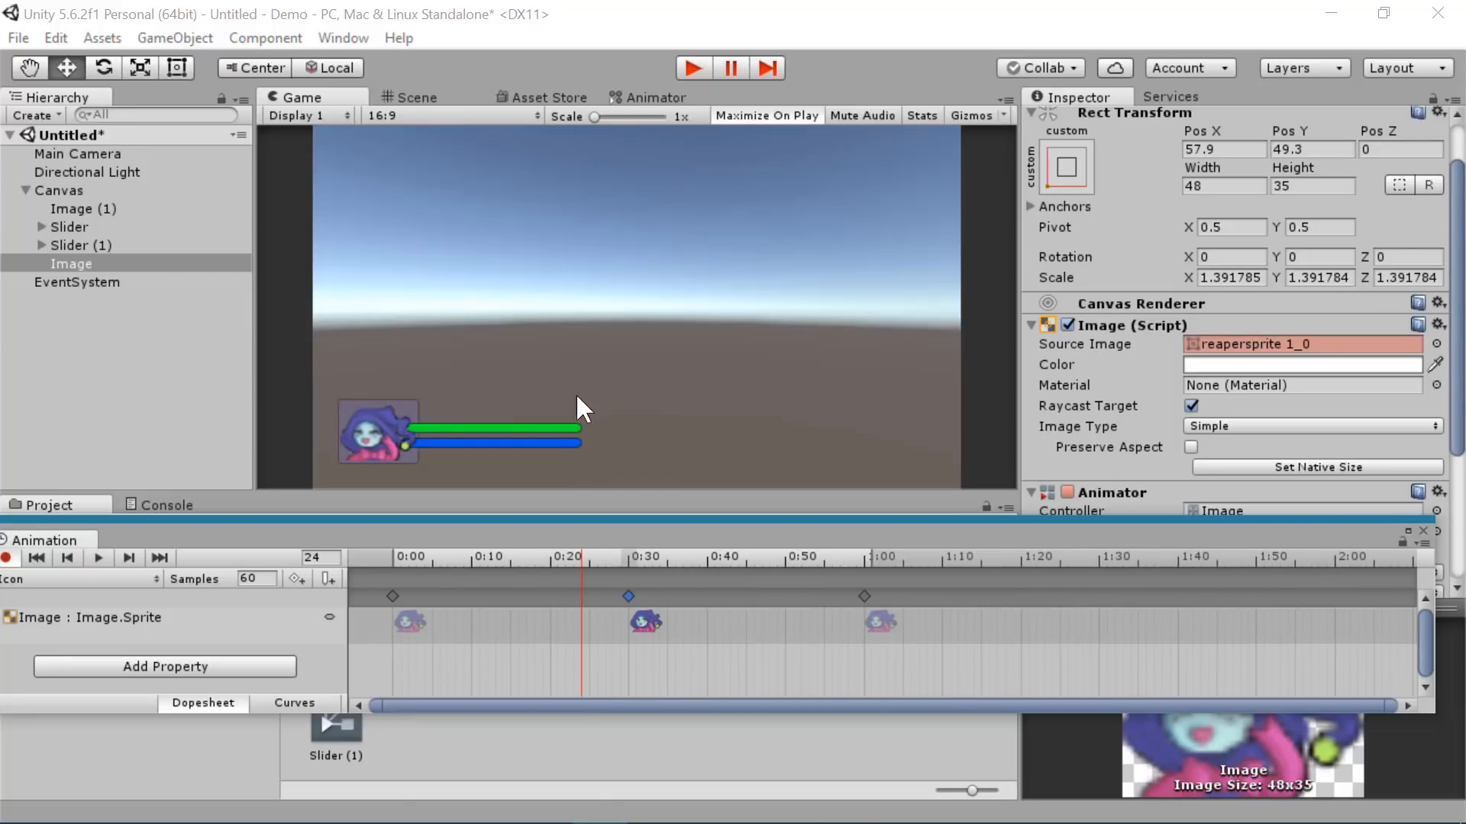
left_click(886, 610)
left_click_drag(581, 534, 874, 605)
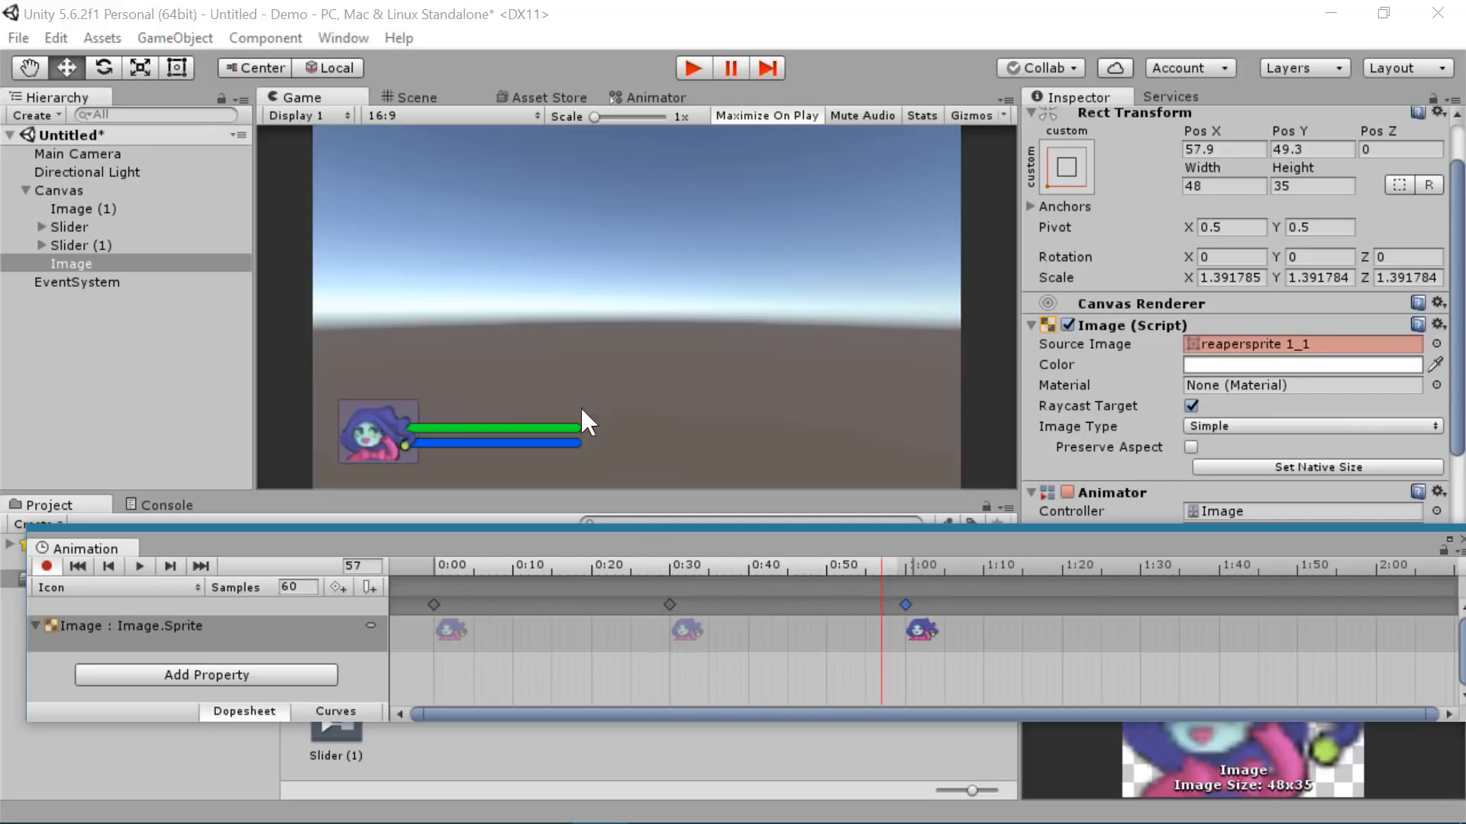
left_click_drag(1114, 628, 1383, 628)
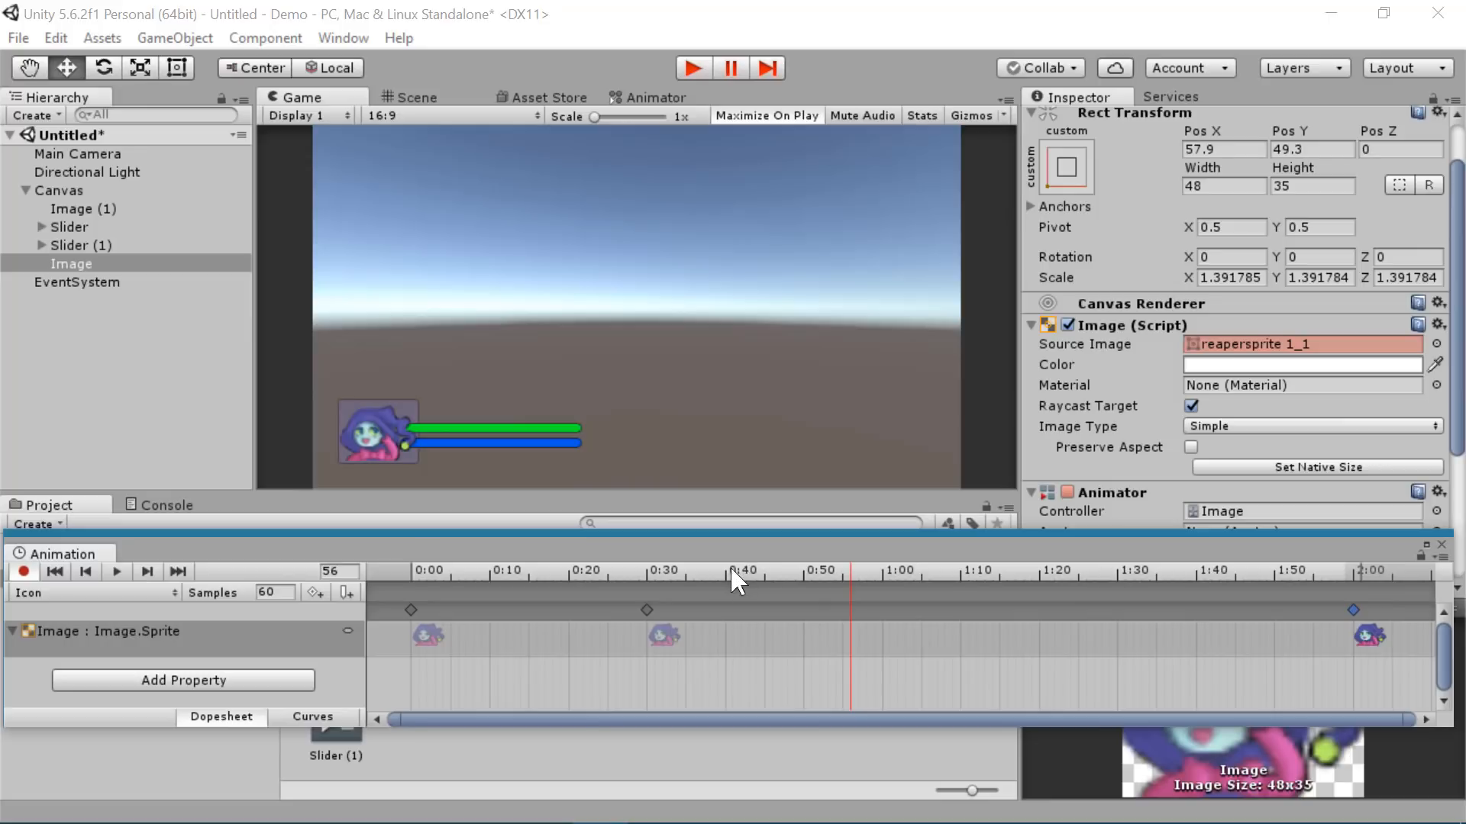
left_click_drag(729, 566, 388, 565)
left_click(116, 572)
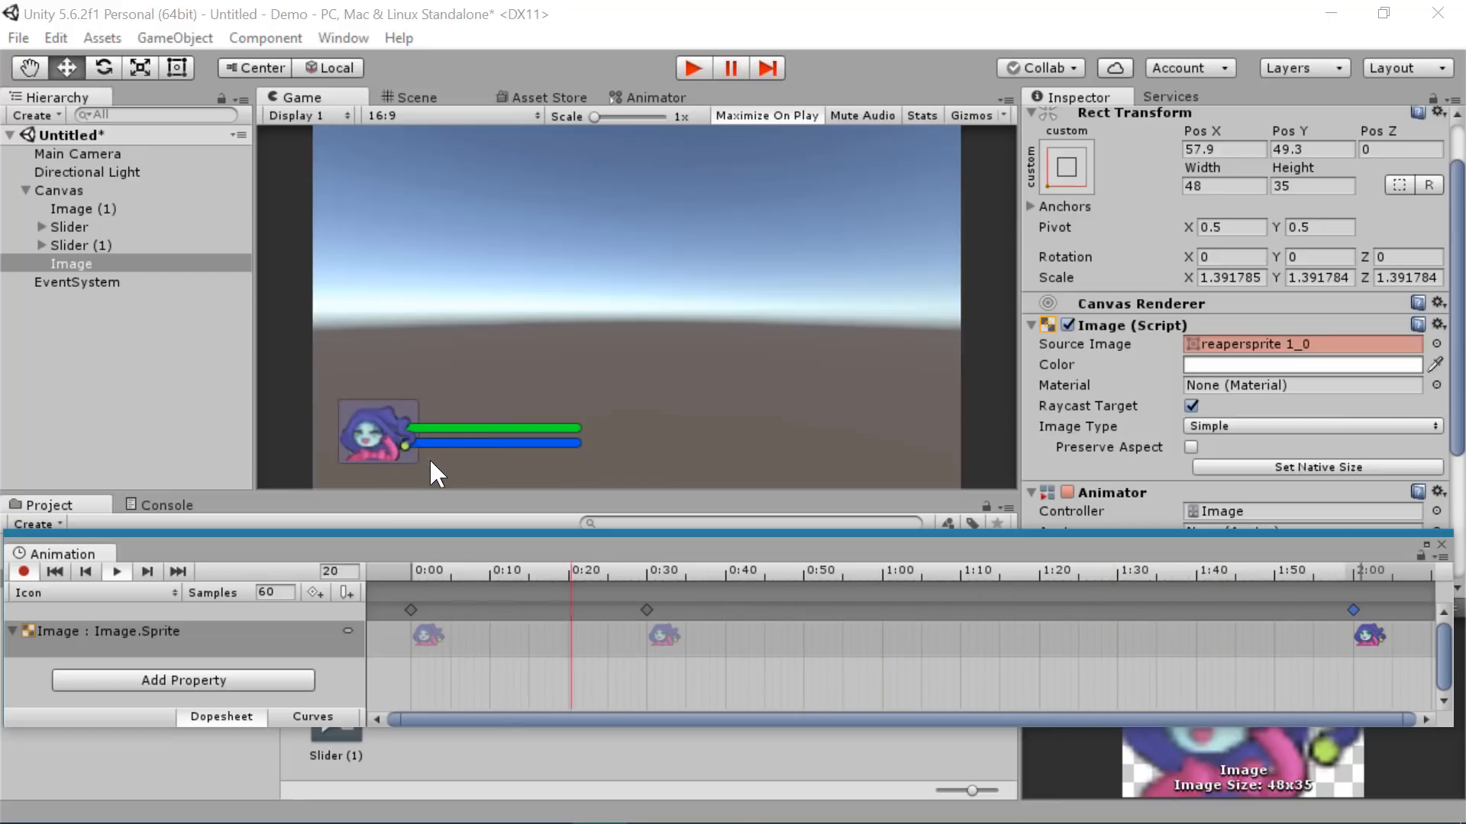
left_click(1441, 545)
- Enable Loop Time on the Icon animation clip and test the HUD in play mode
left_click(729, 603)
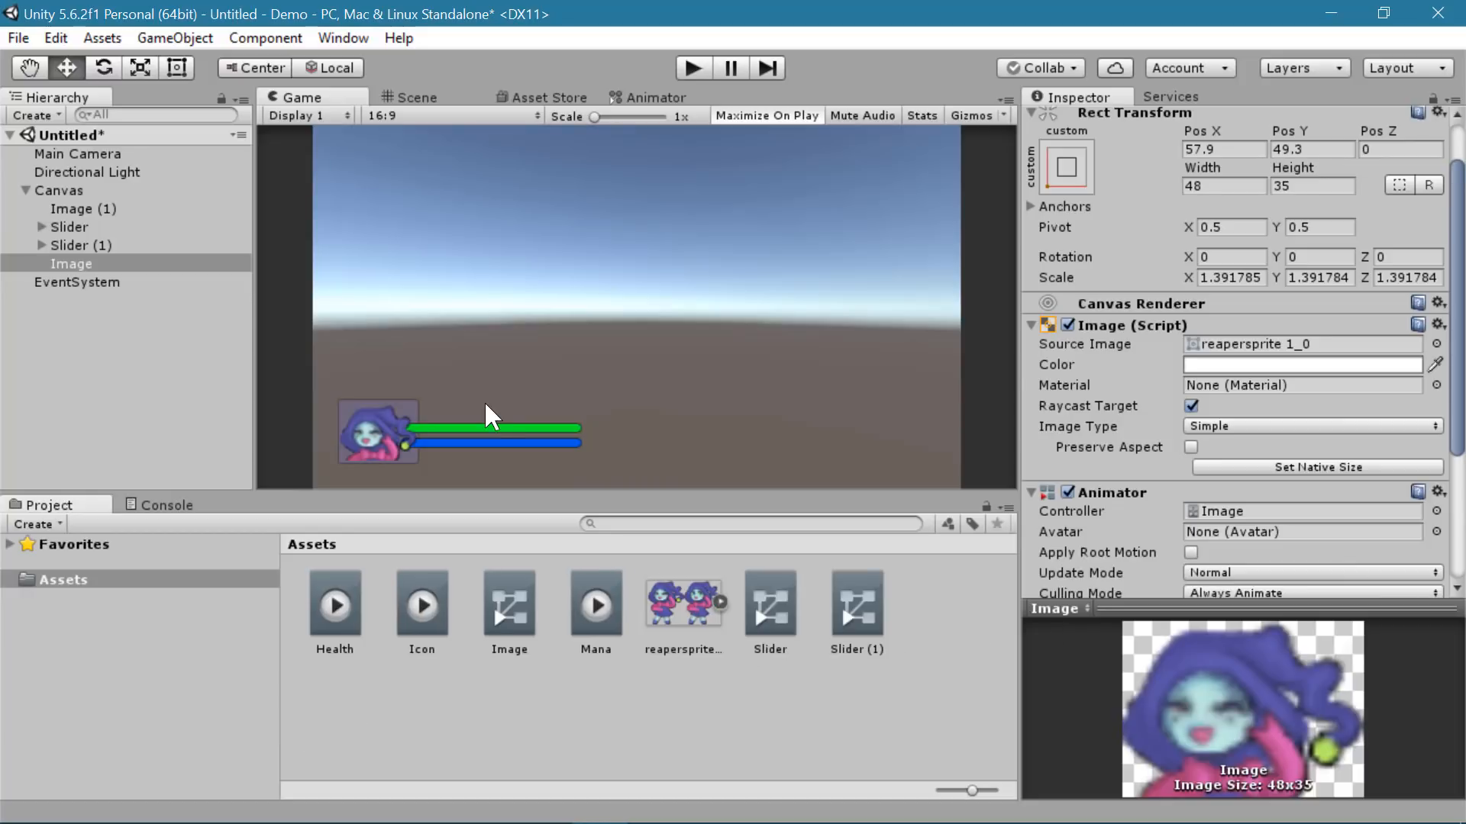
left_click(420, 619)
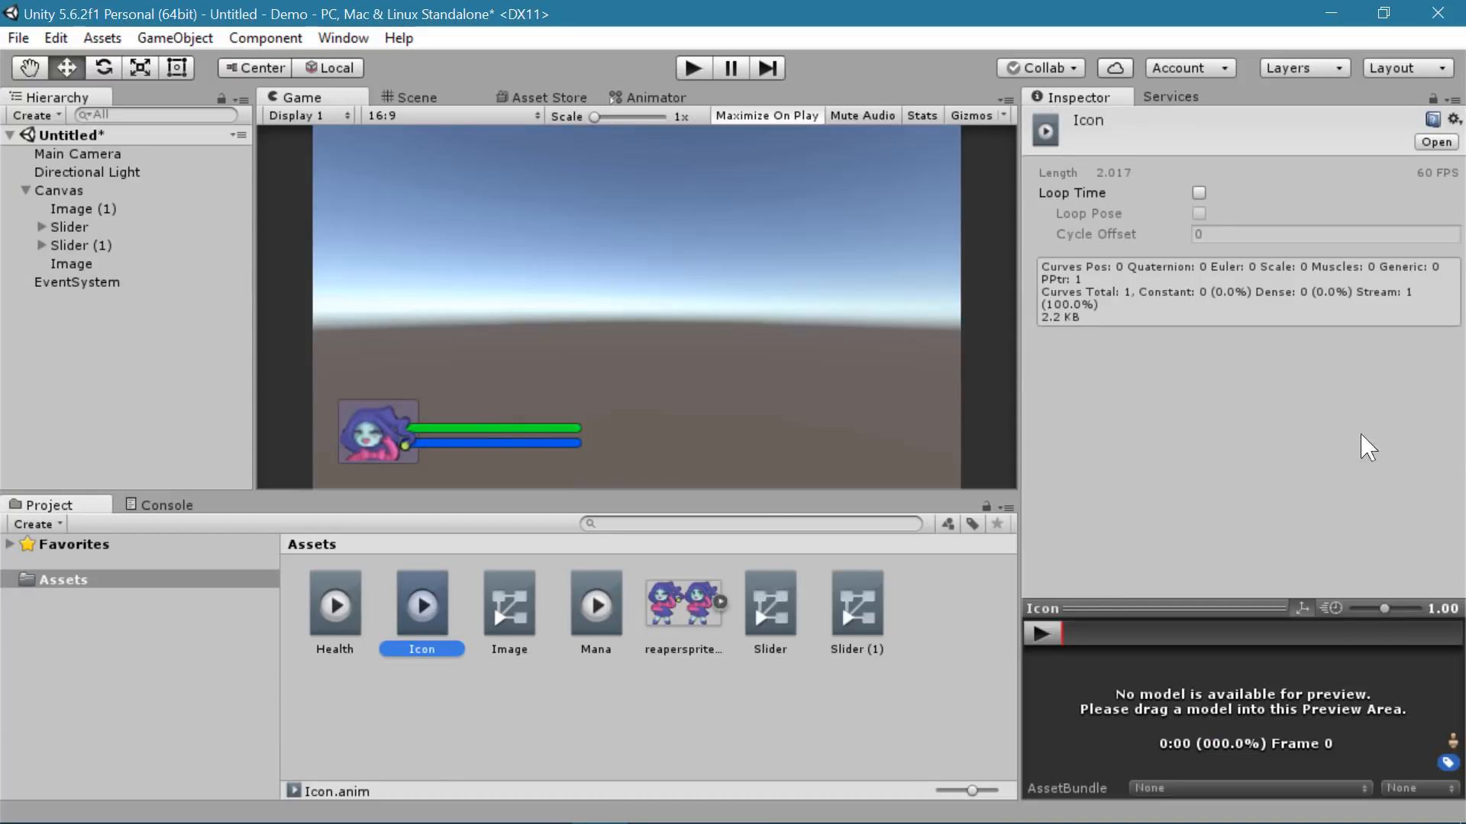
left_click(1199, 193)
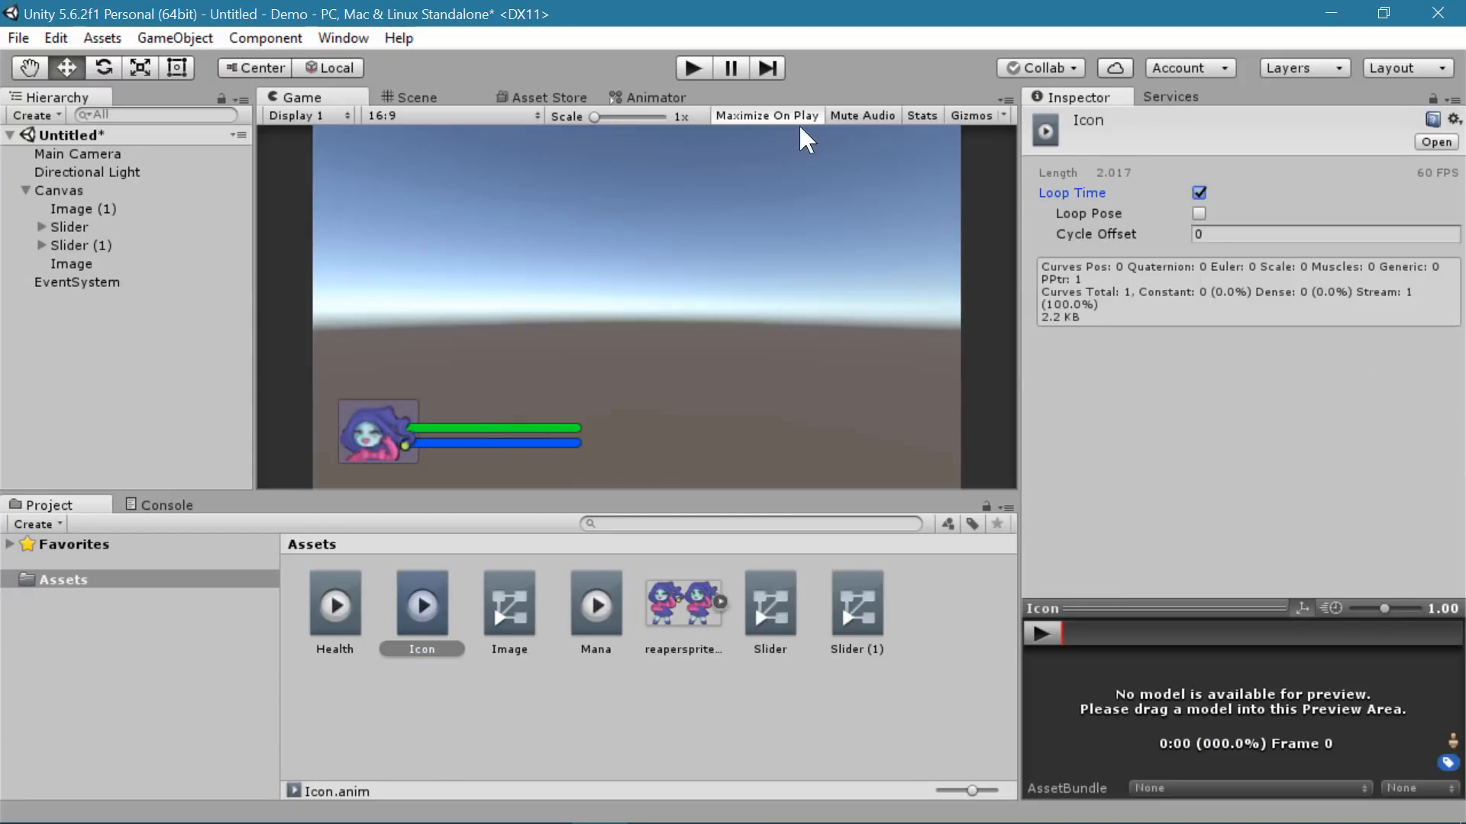
left_click(949, 687)
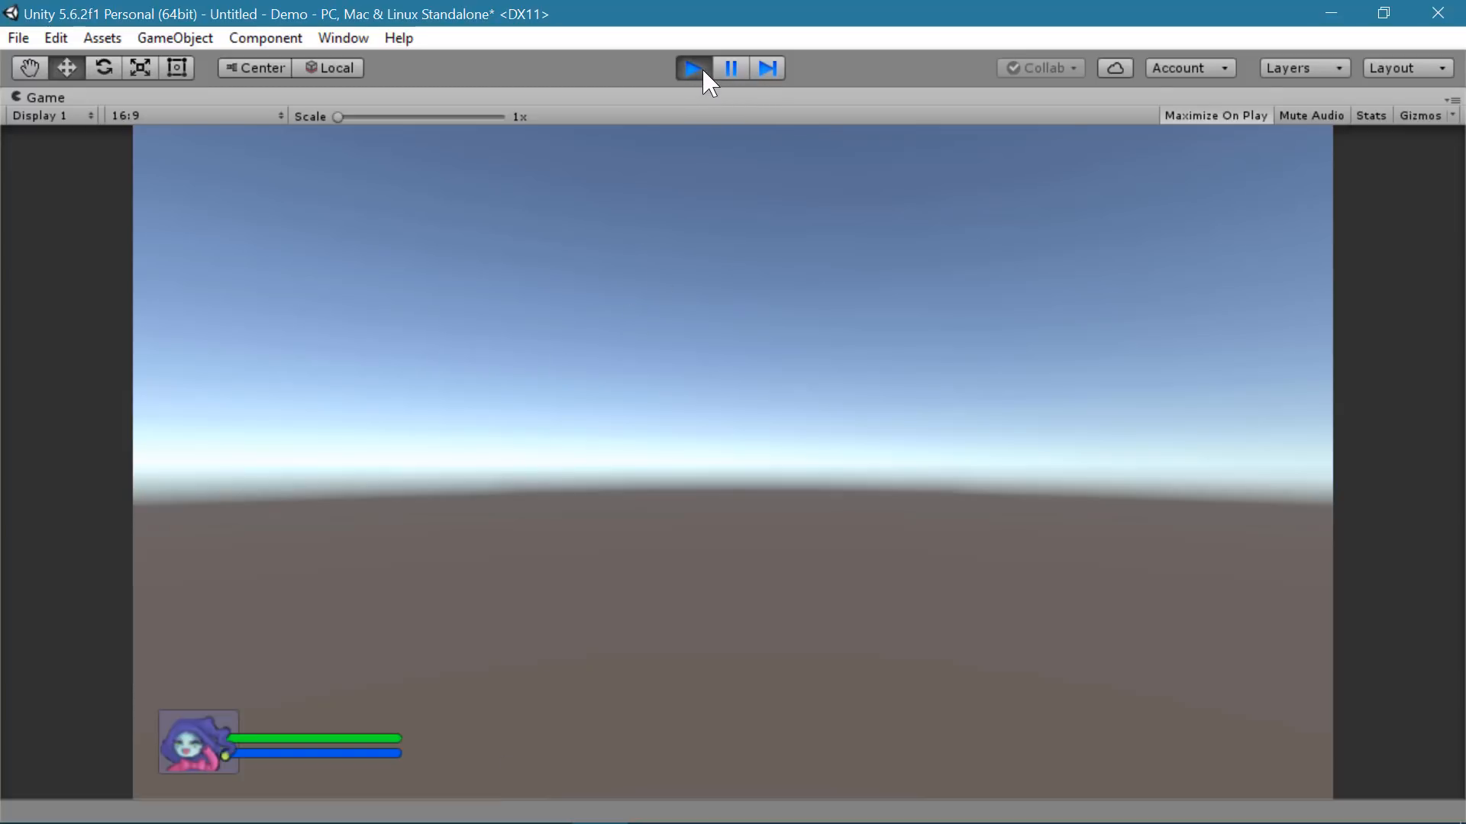
left_click(682, 65)
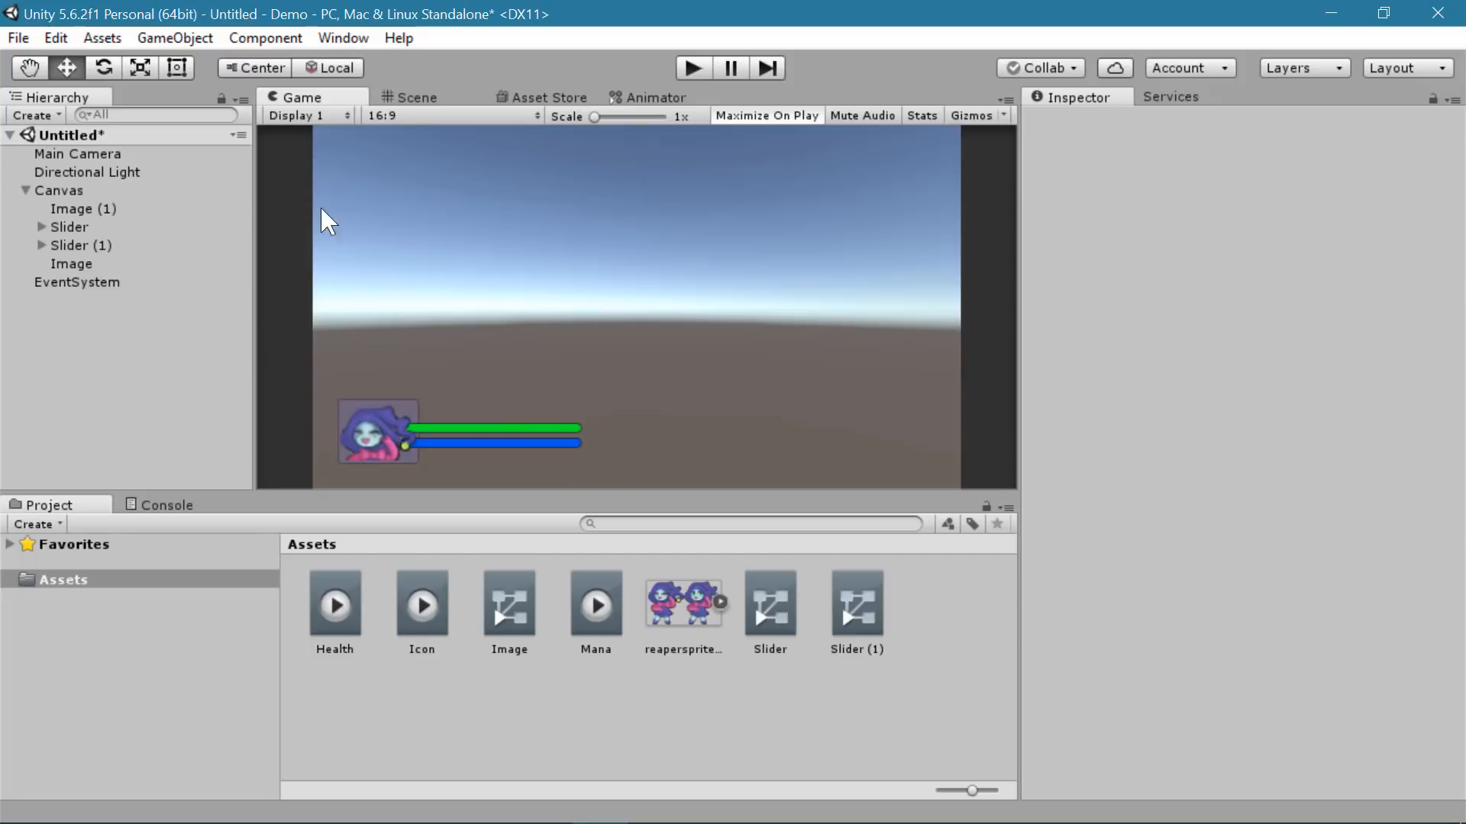
- In the Scene view, move both sliders together slightly down and left toward the portrait, to about Pos X 144.9
left_click(419, 98)
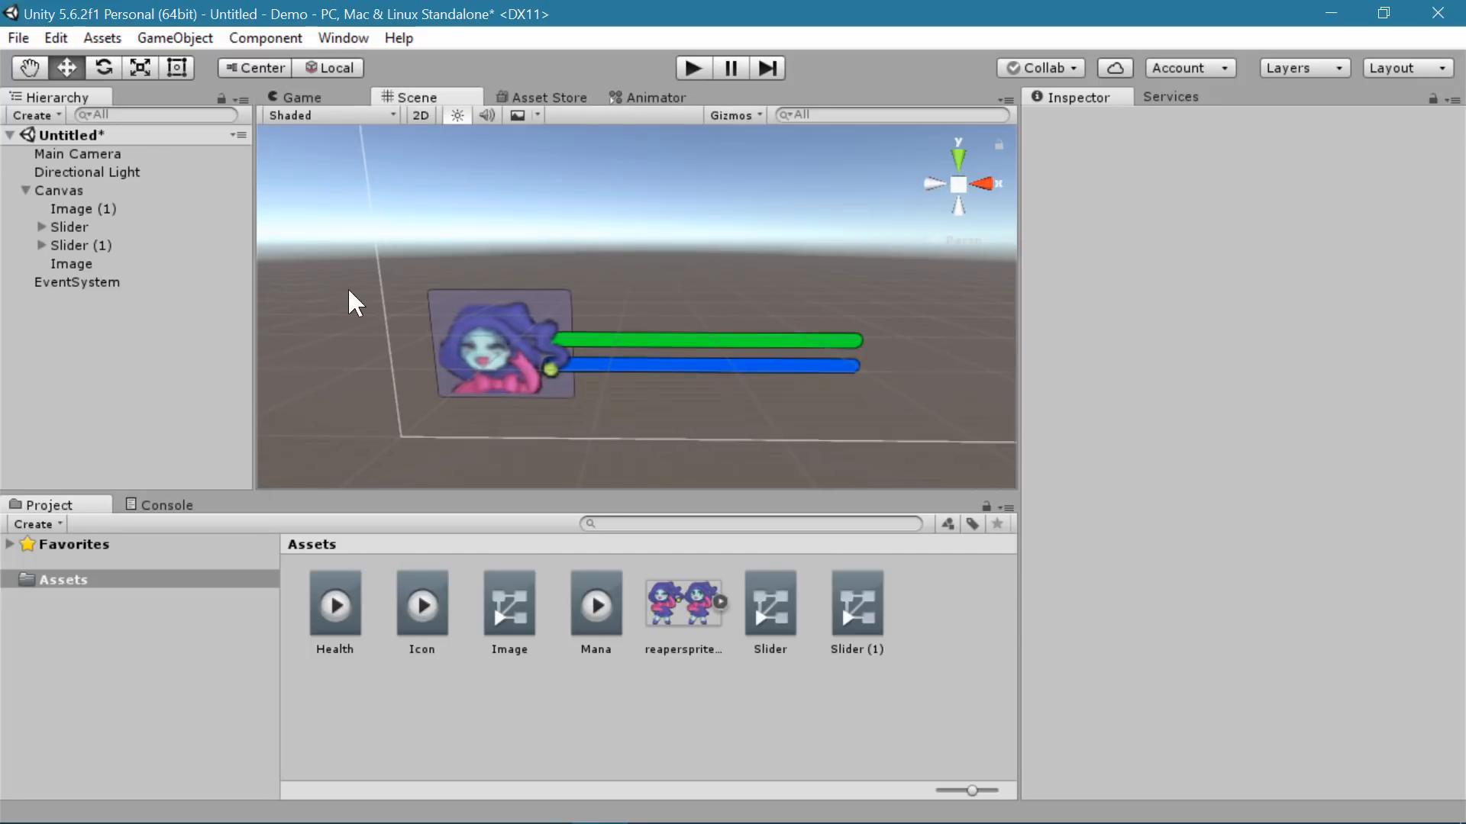
left_click(84, 238)
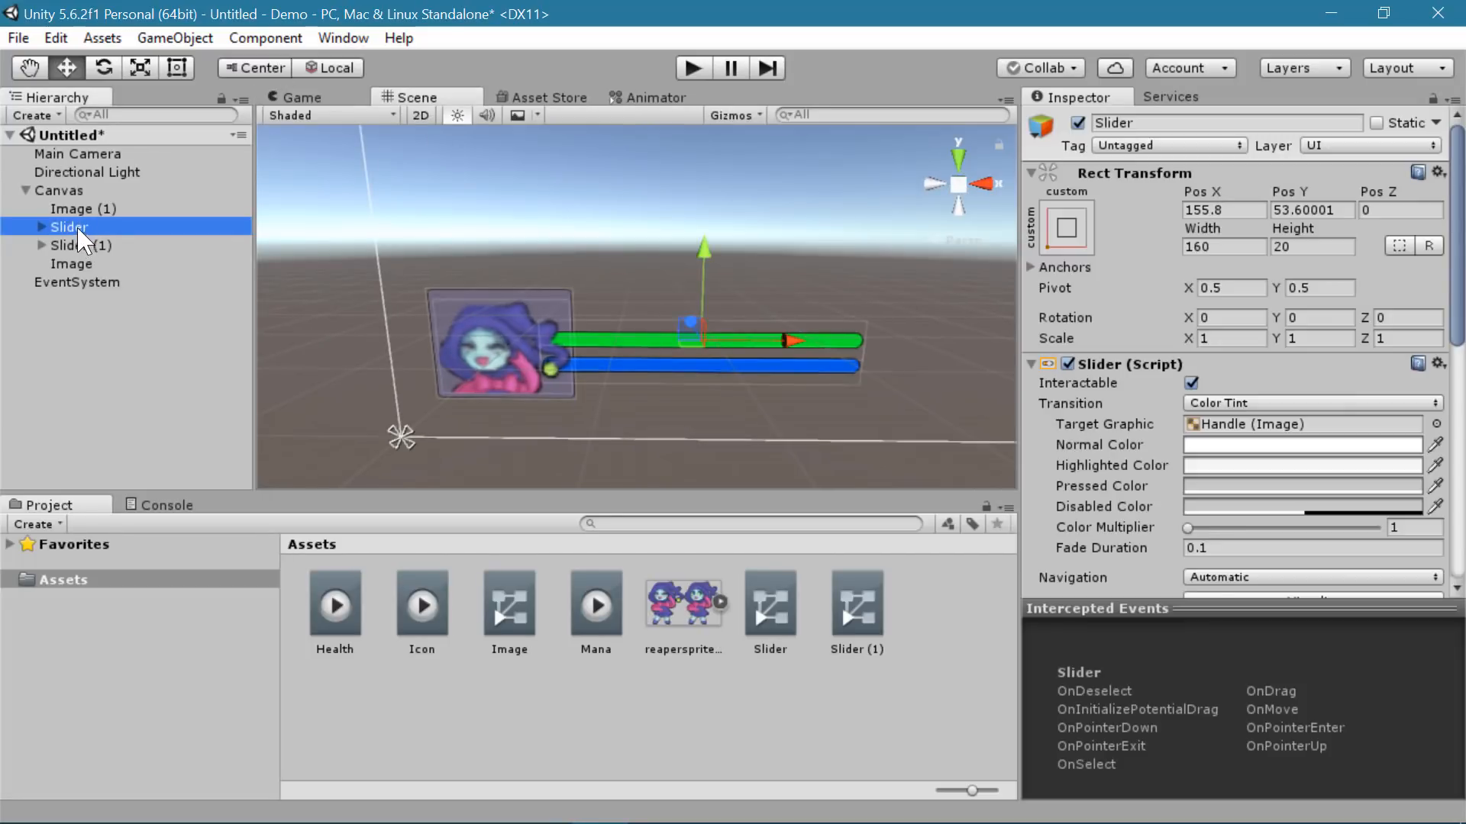
left_click(80, 245, "ctrl")
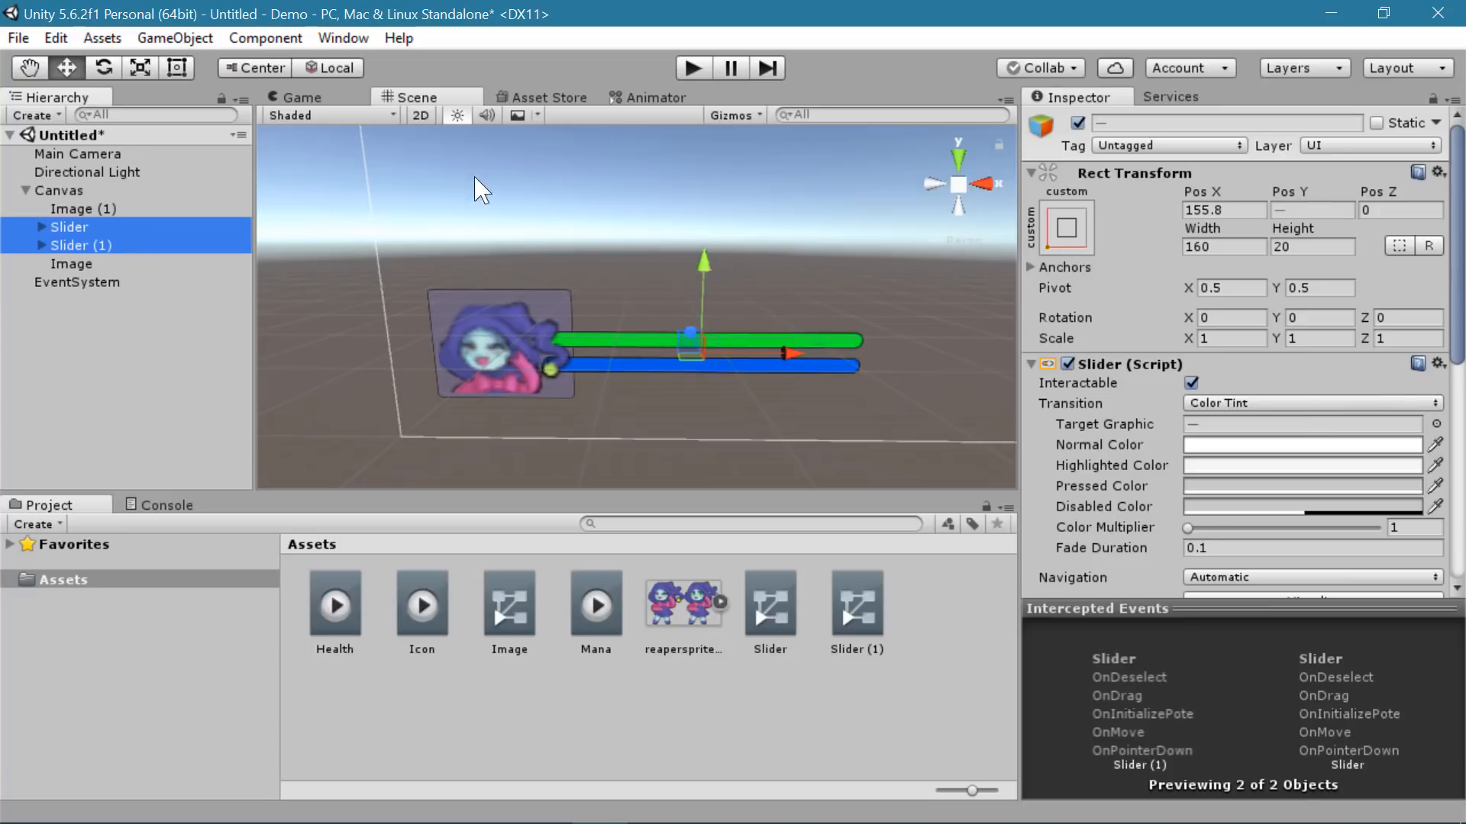
left_click_drag(703, 264, 709, 295)
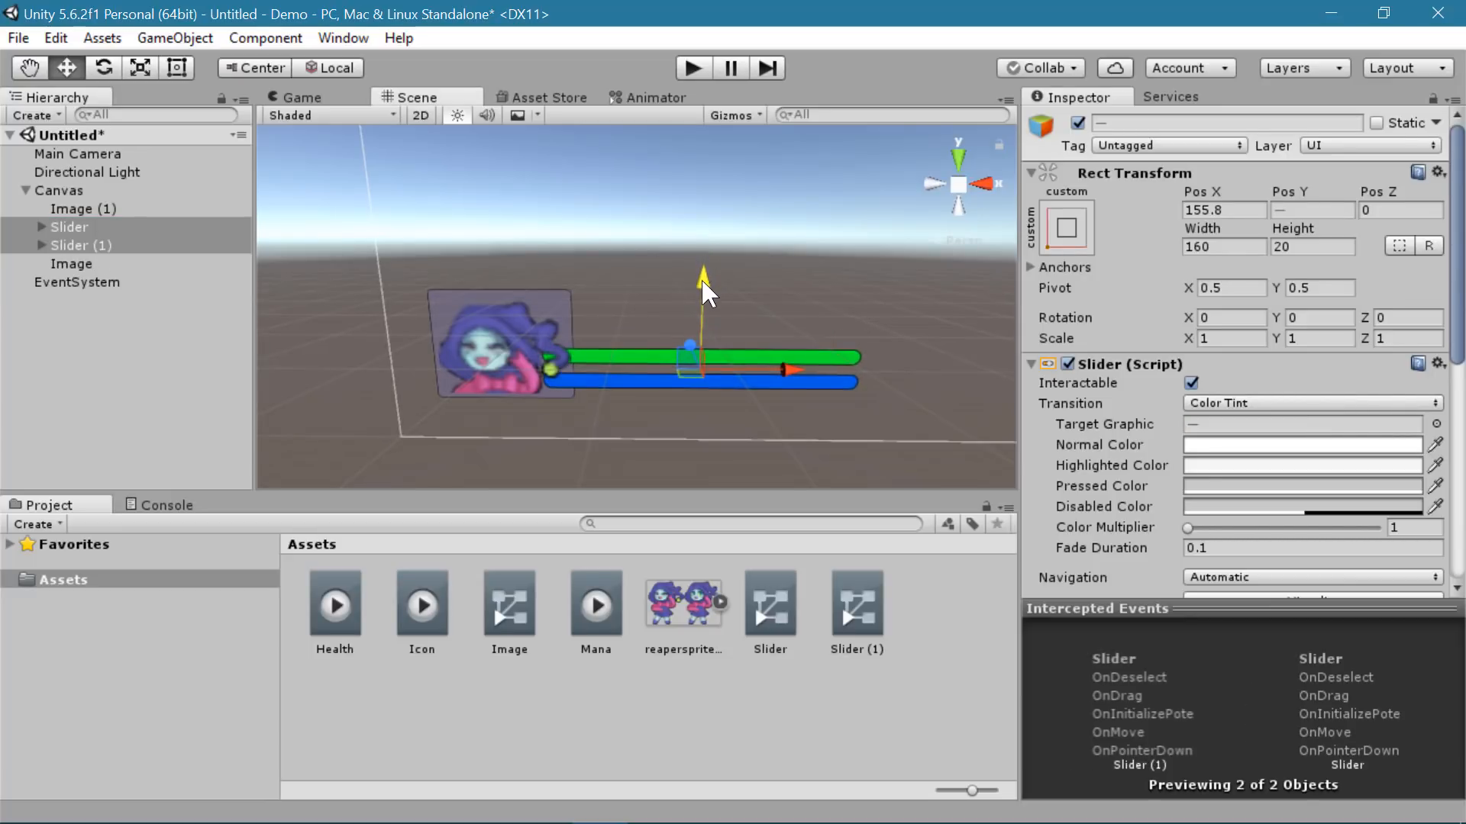
left_click_drag(786, 369, 766, 378)
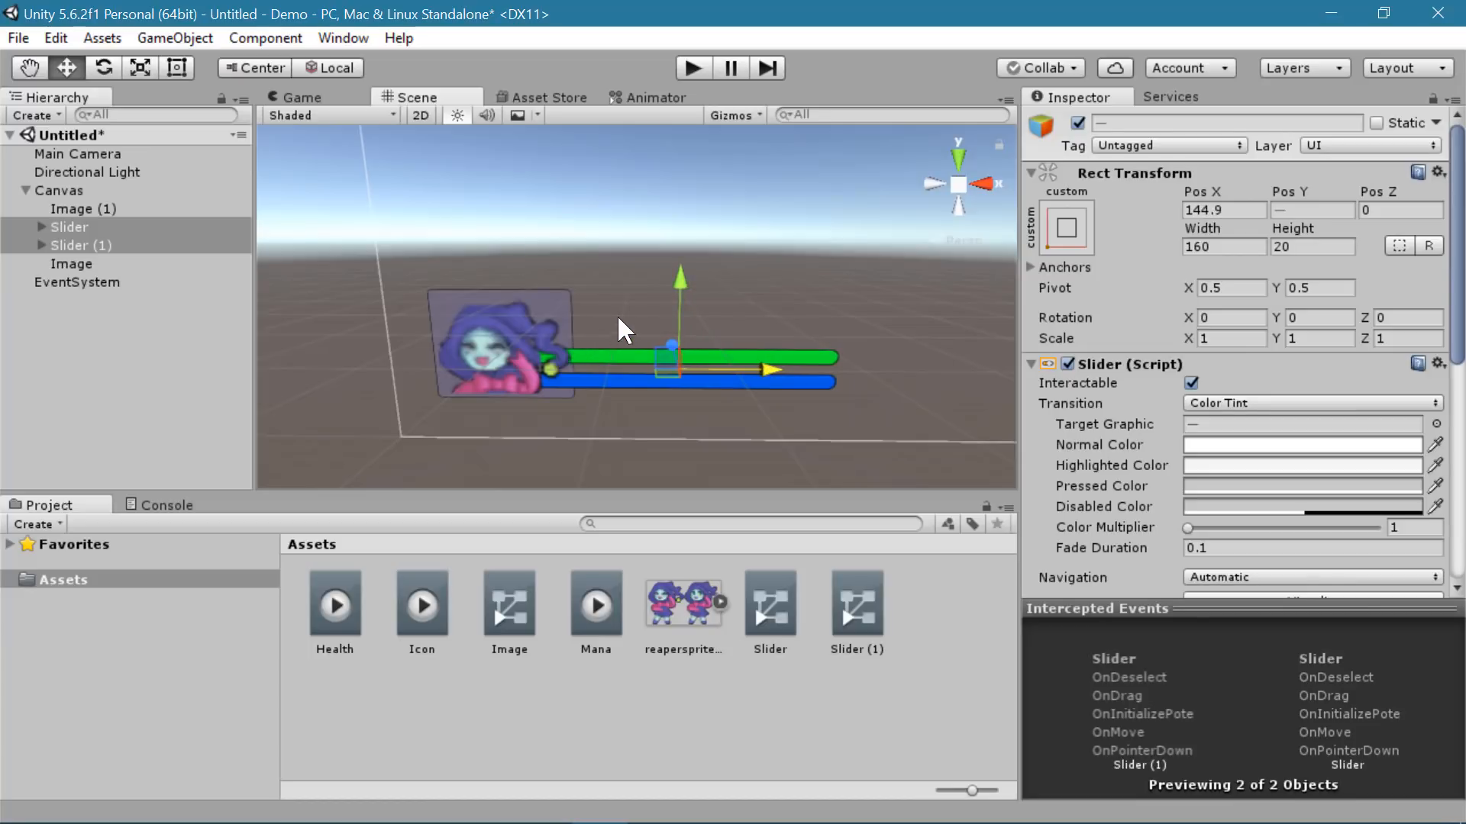
left_click(416, 305)
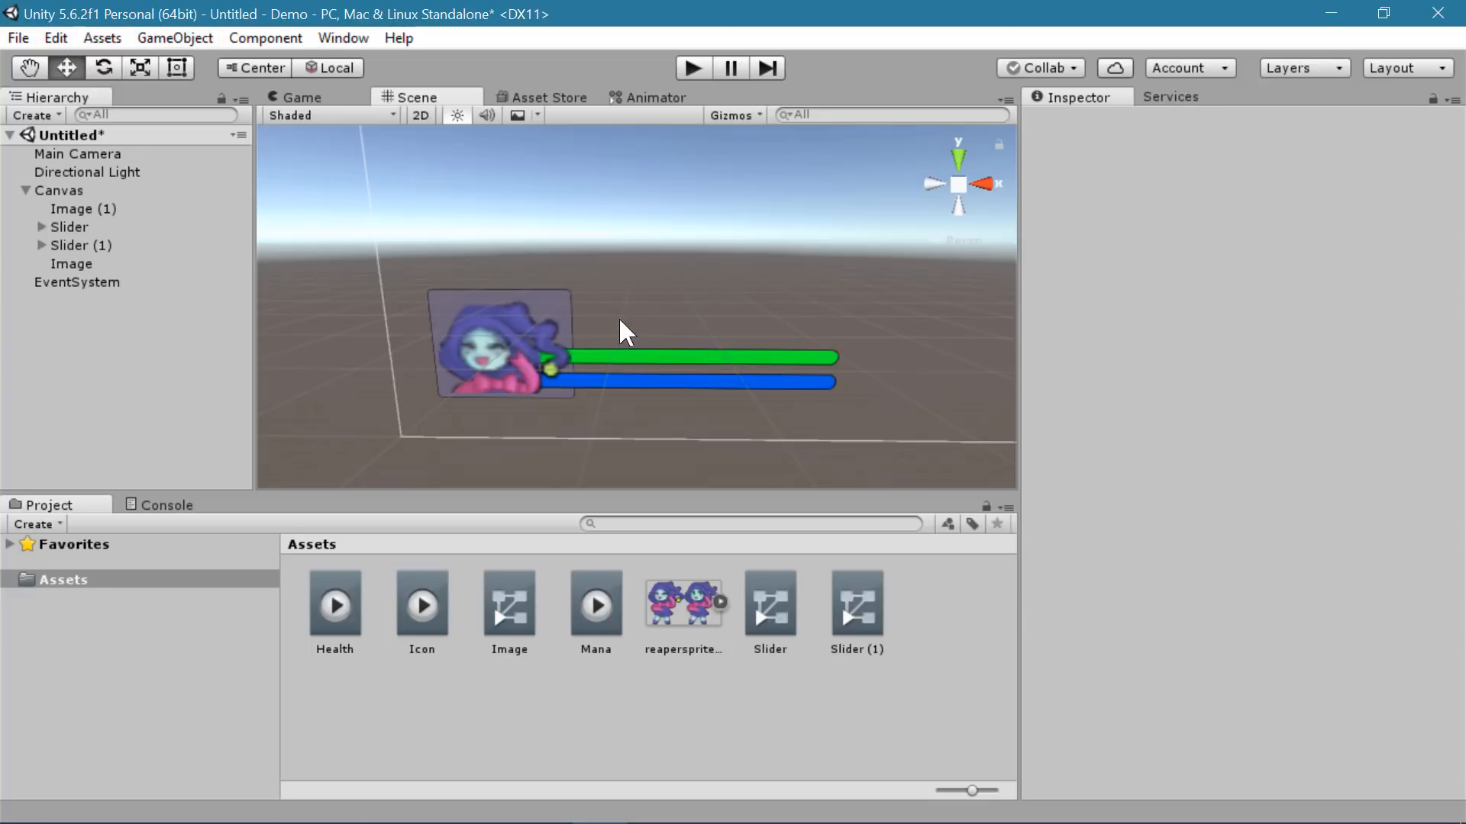
- Add a UI Text object to the canvas and anchor it to the canvas's bottom-left corner
left_click(200, 39)
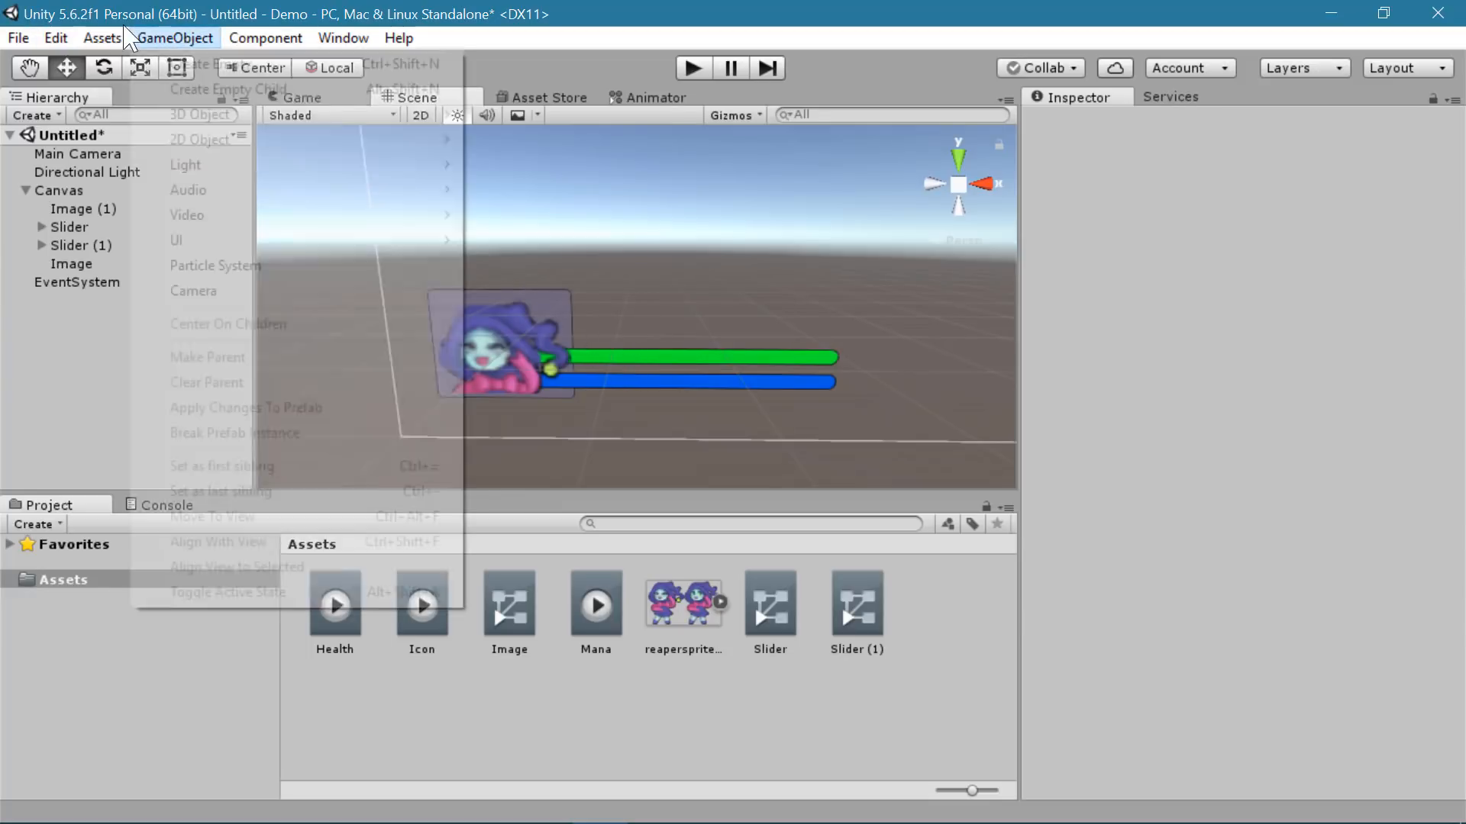
mouse_move(374, 241)
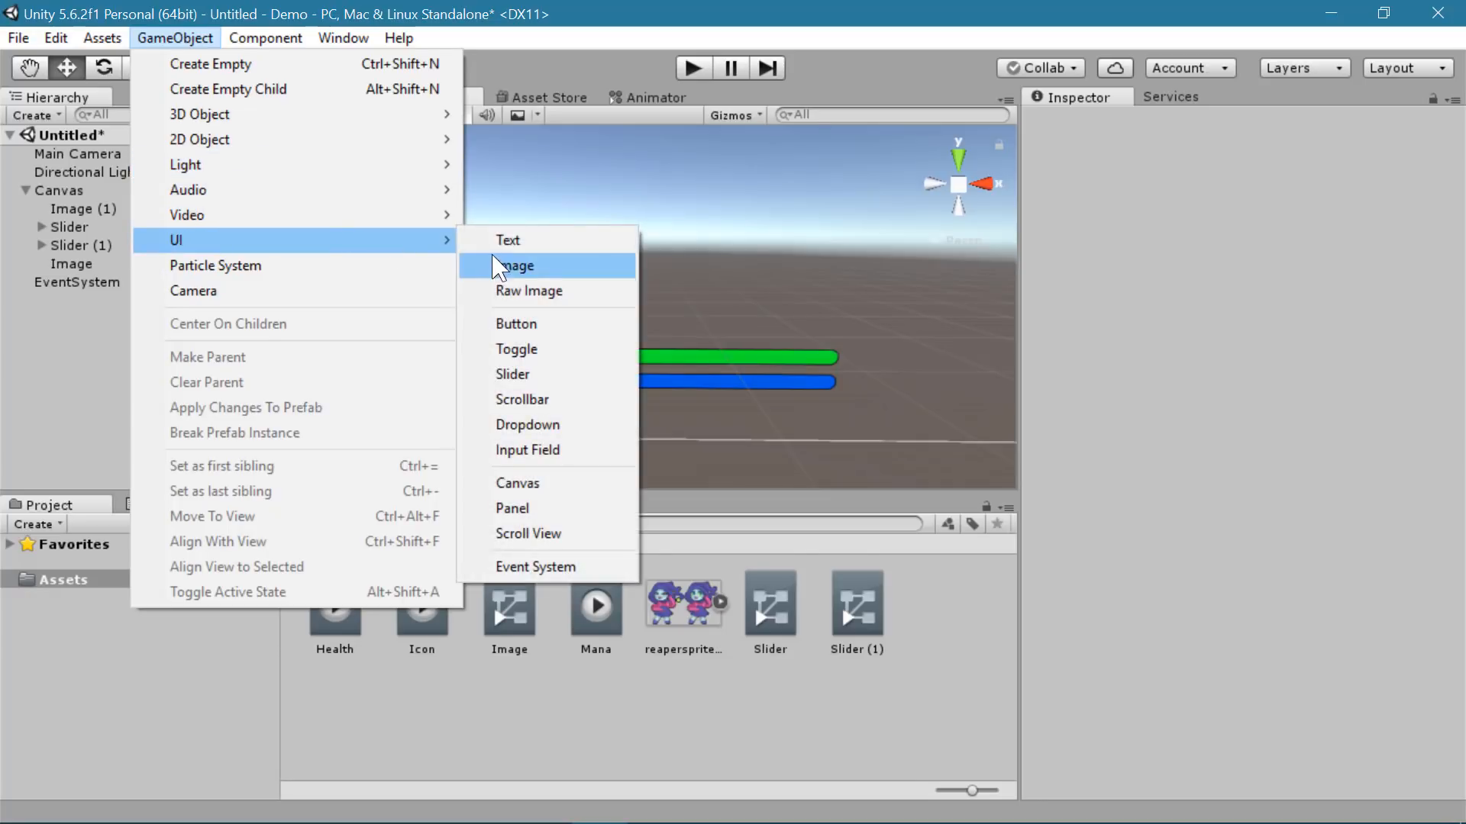
left_click(507, 240)
left_click(1066, 226)
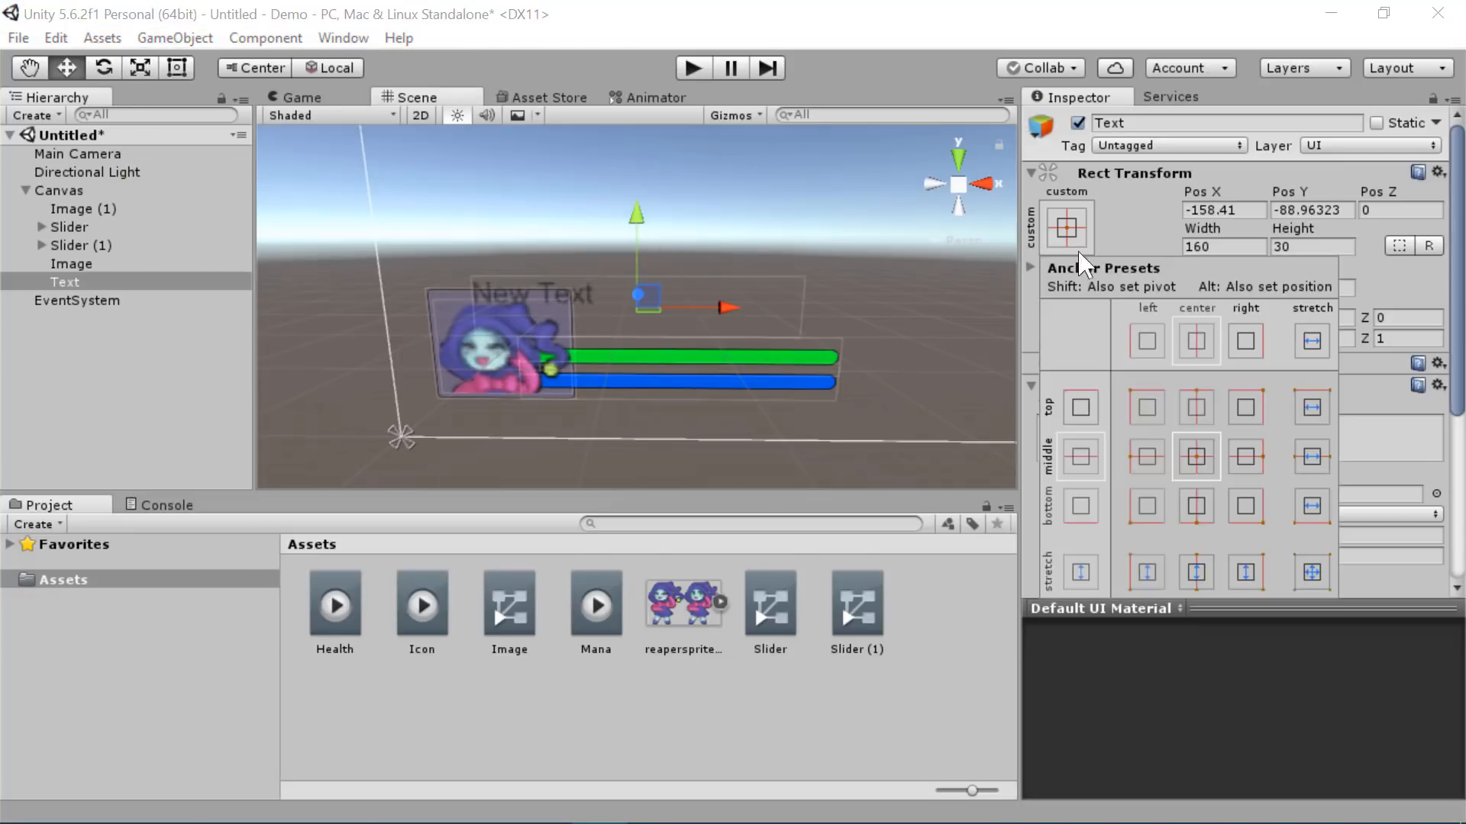
left_click(1157, 510)
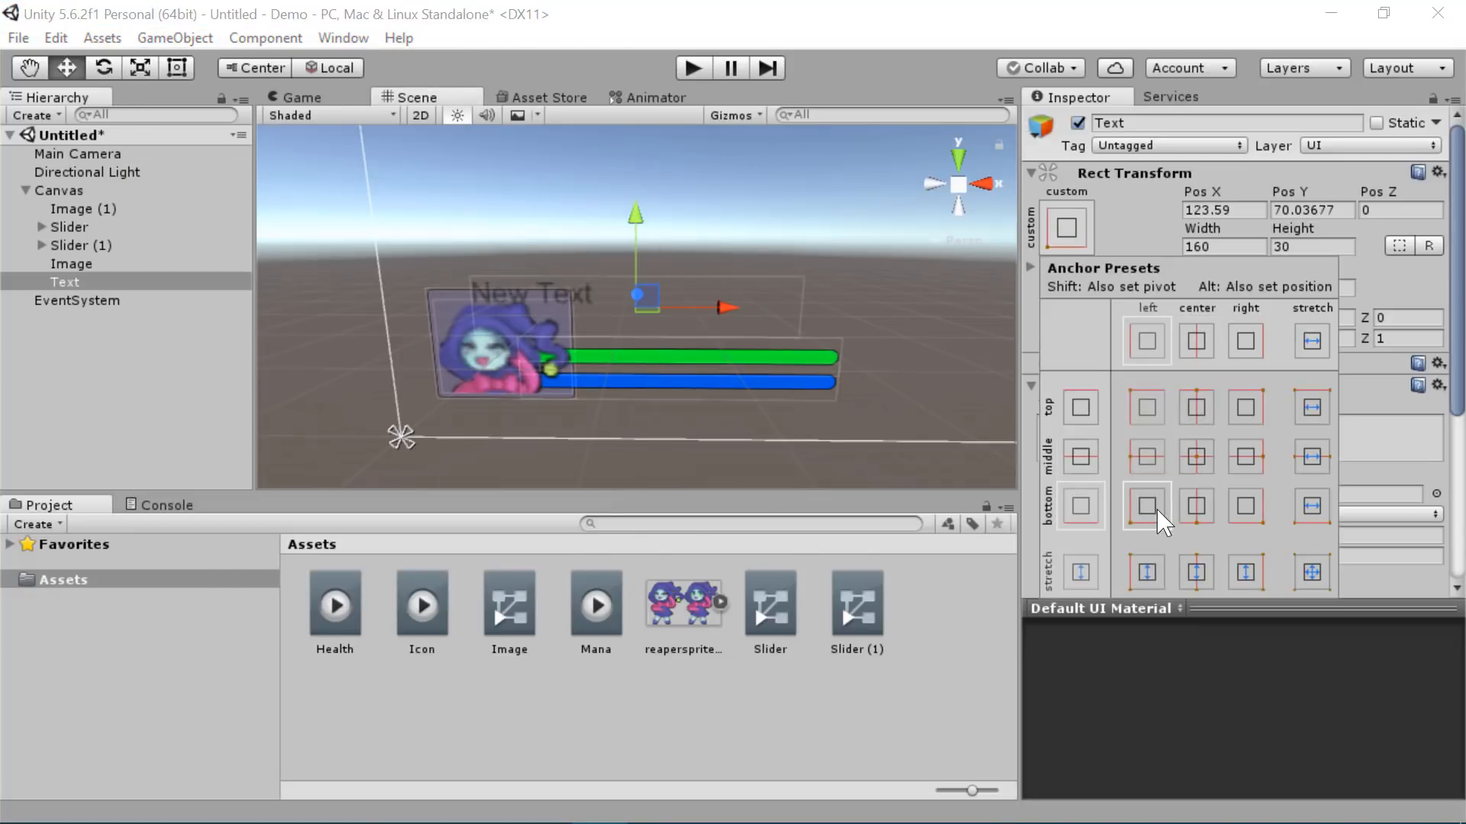
- Reposition the Text object just beside the portrait and above the green bar, at about X 173.4 and Y 54.9
left_click(1157, 246)
left_click_drag(739, 313, 832, 313)
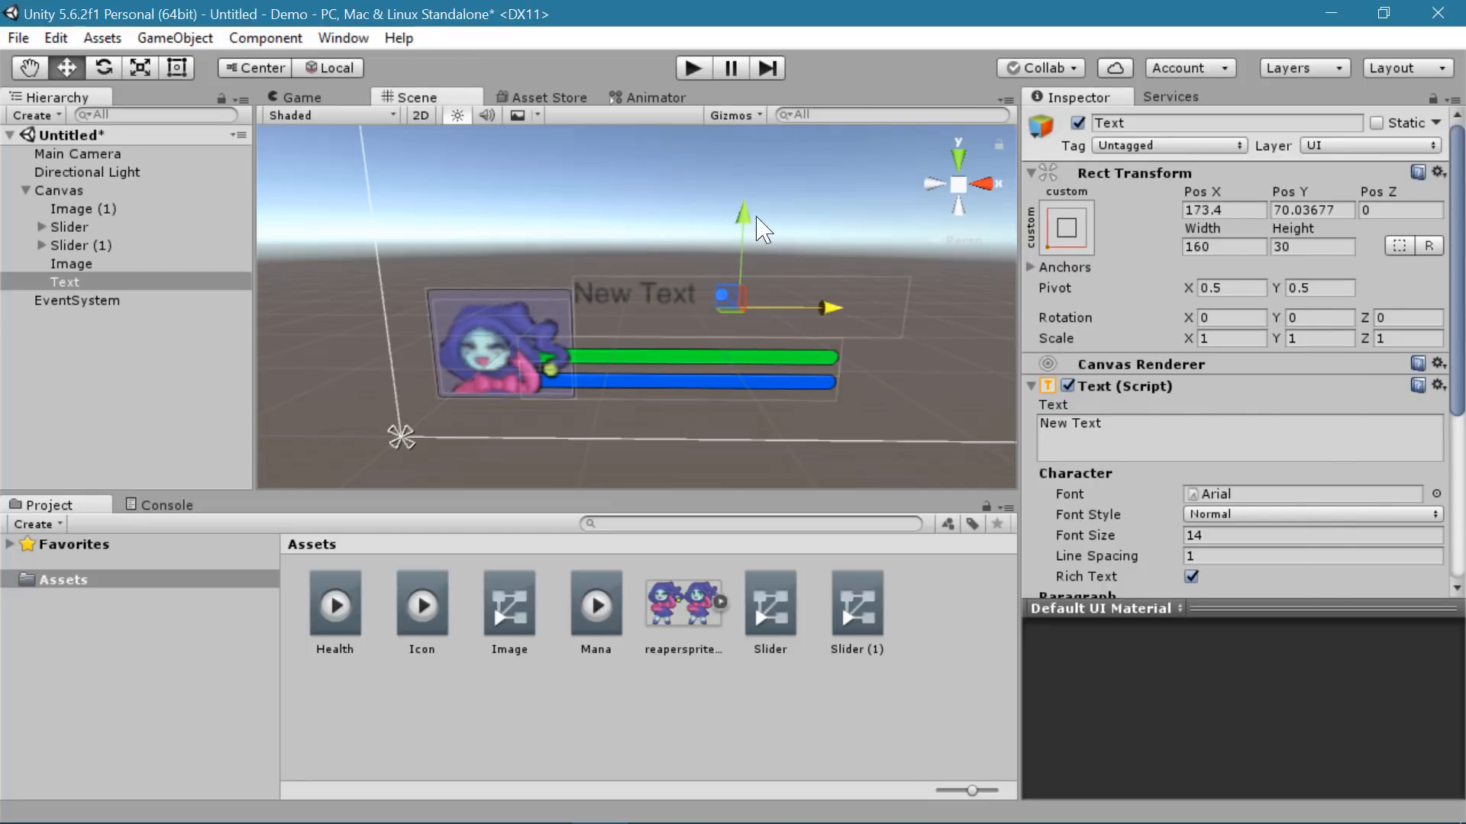
left_click_drag(745, 221, 739, 252)
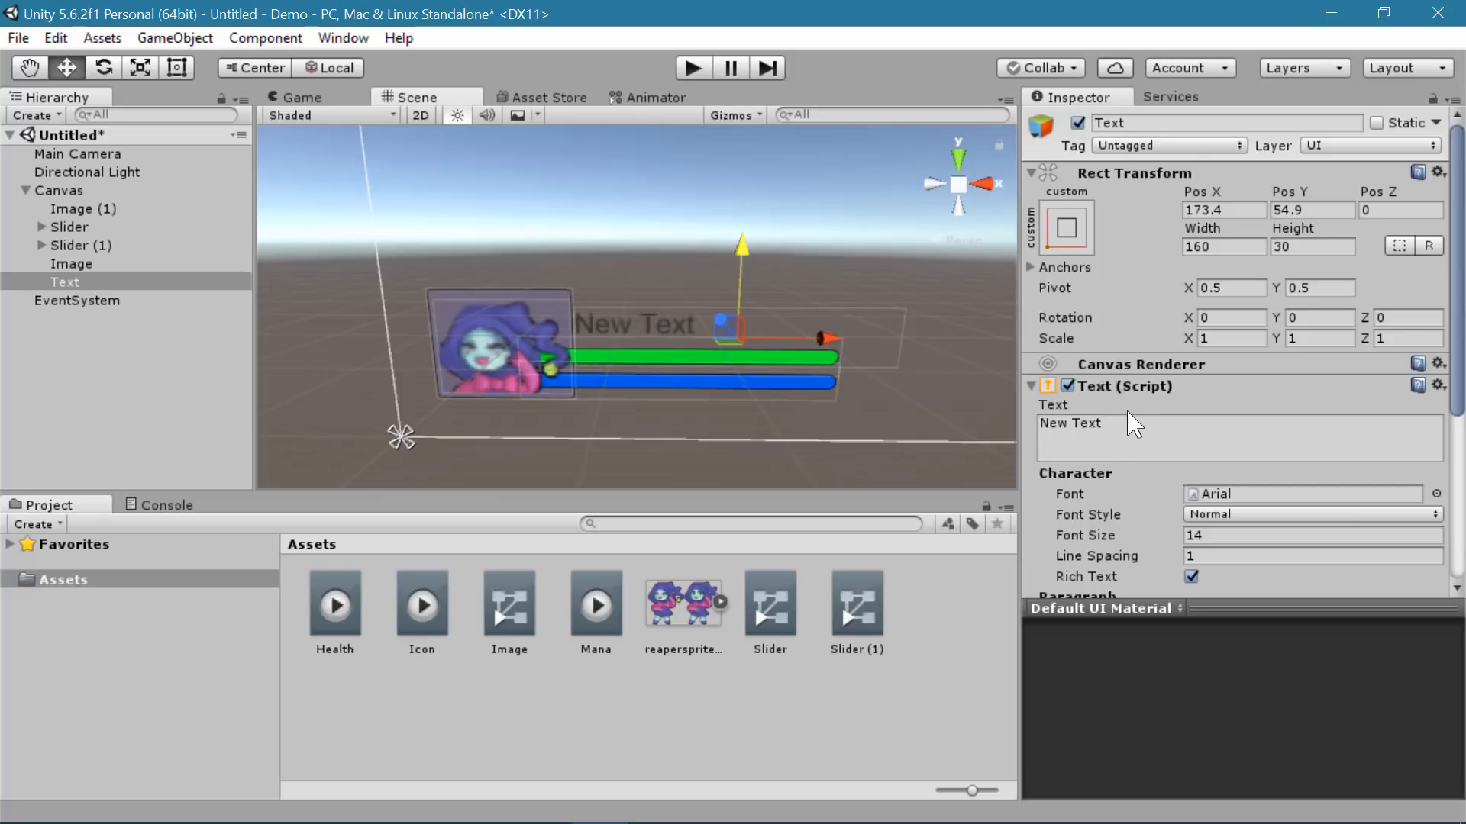
- Change the Text object's content to 20 and set its font size to 22
left_click(1120, 422)
type("20")
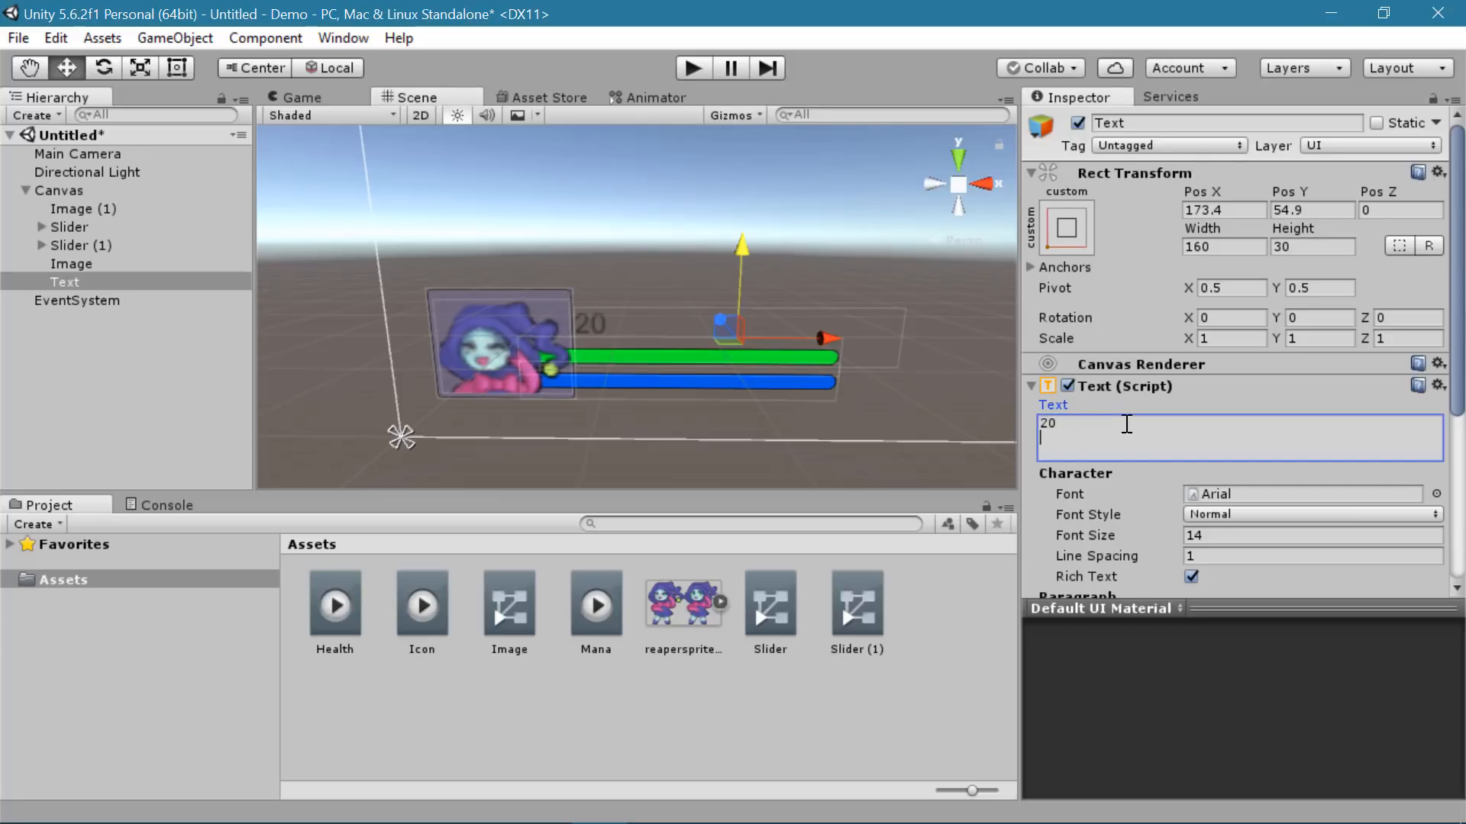
scroll(1255, 480, "down", 5)
type("0")
key("Tab")
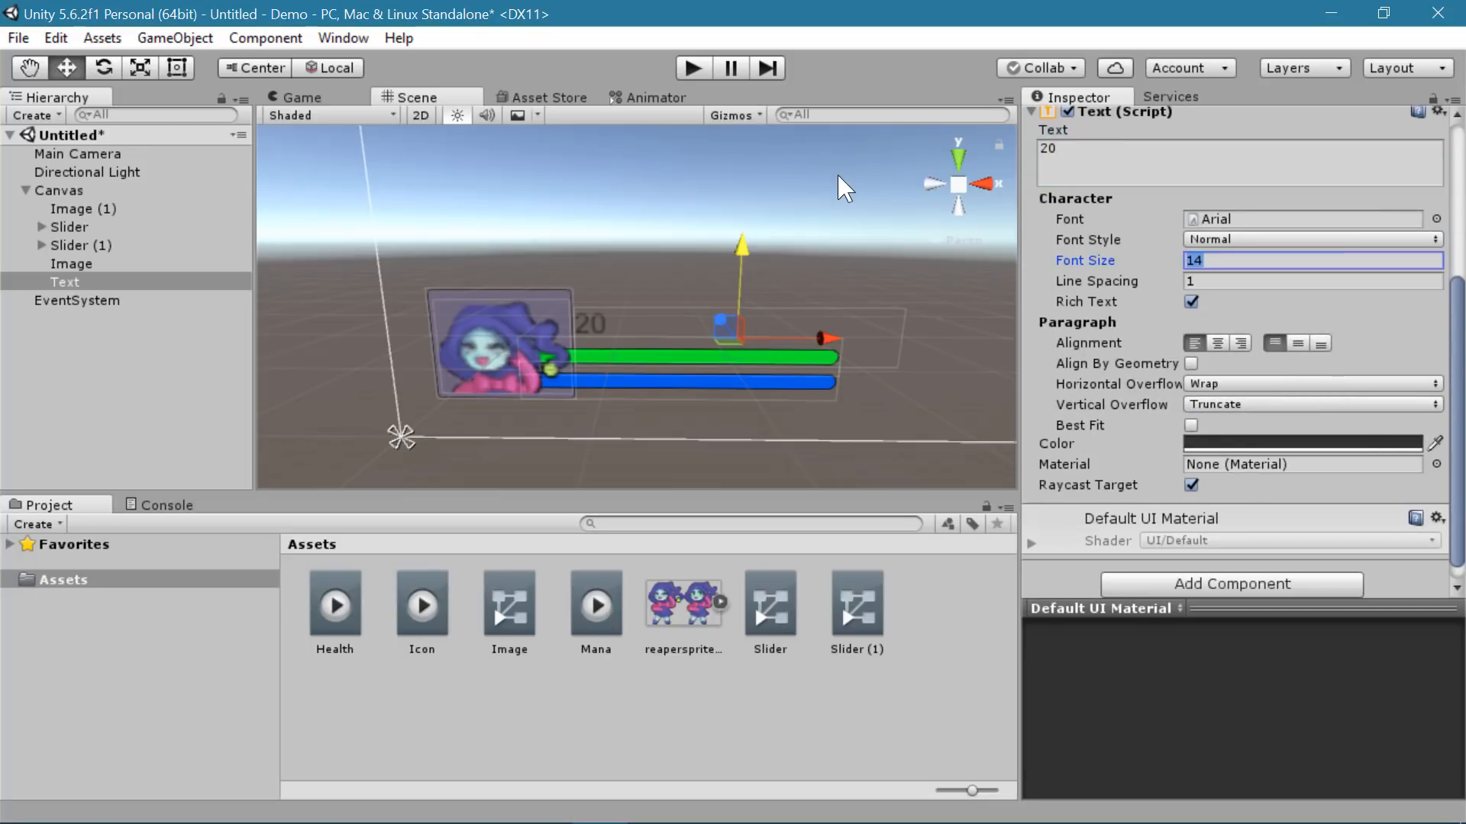
type("22")
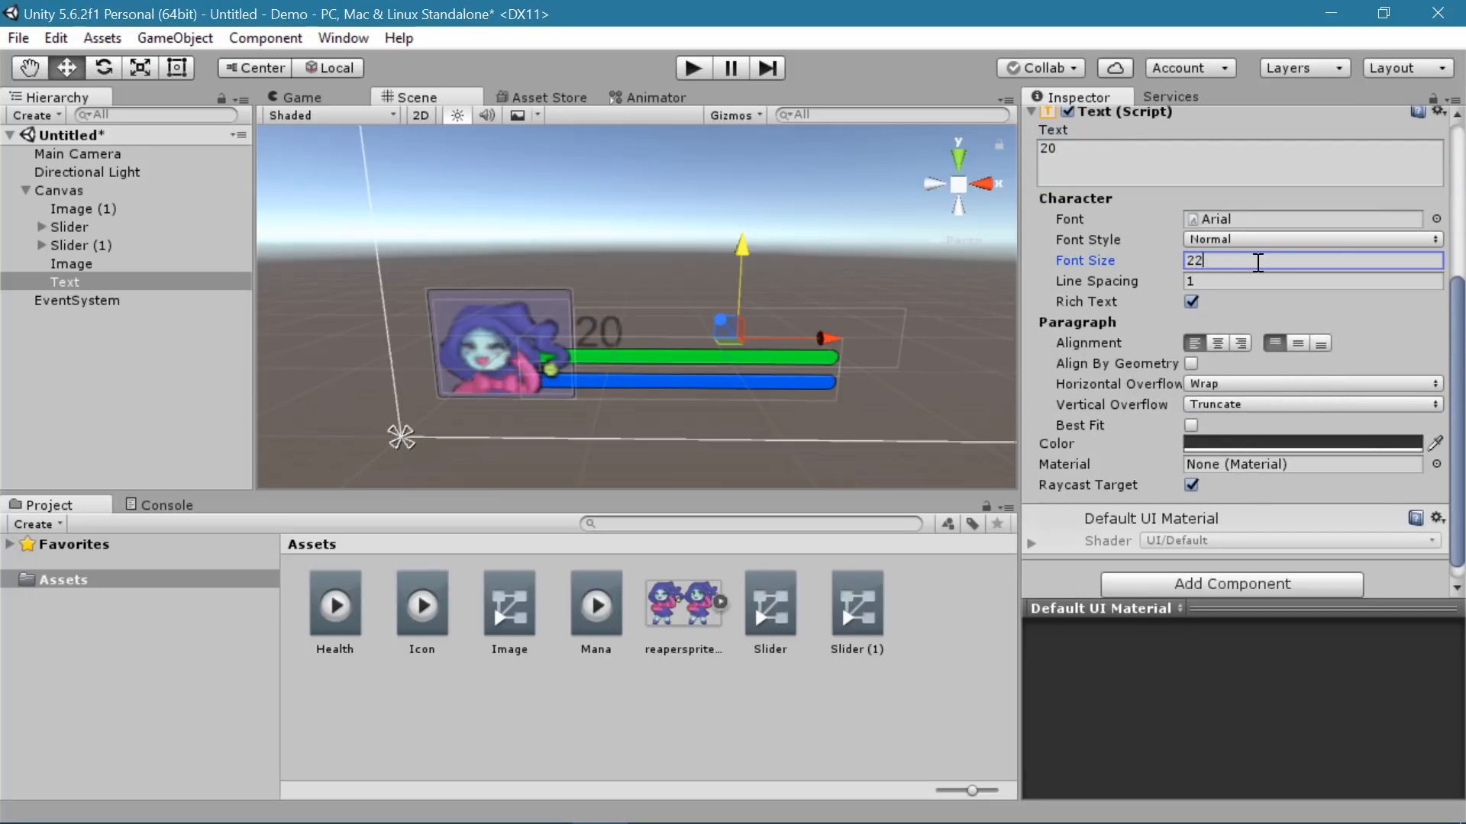
- Recolor the level text to a dark golden yellow
left_click(1273, 443)
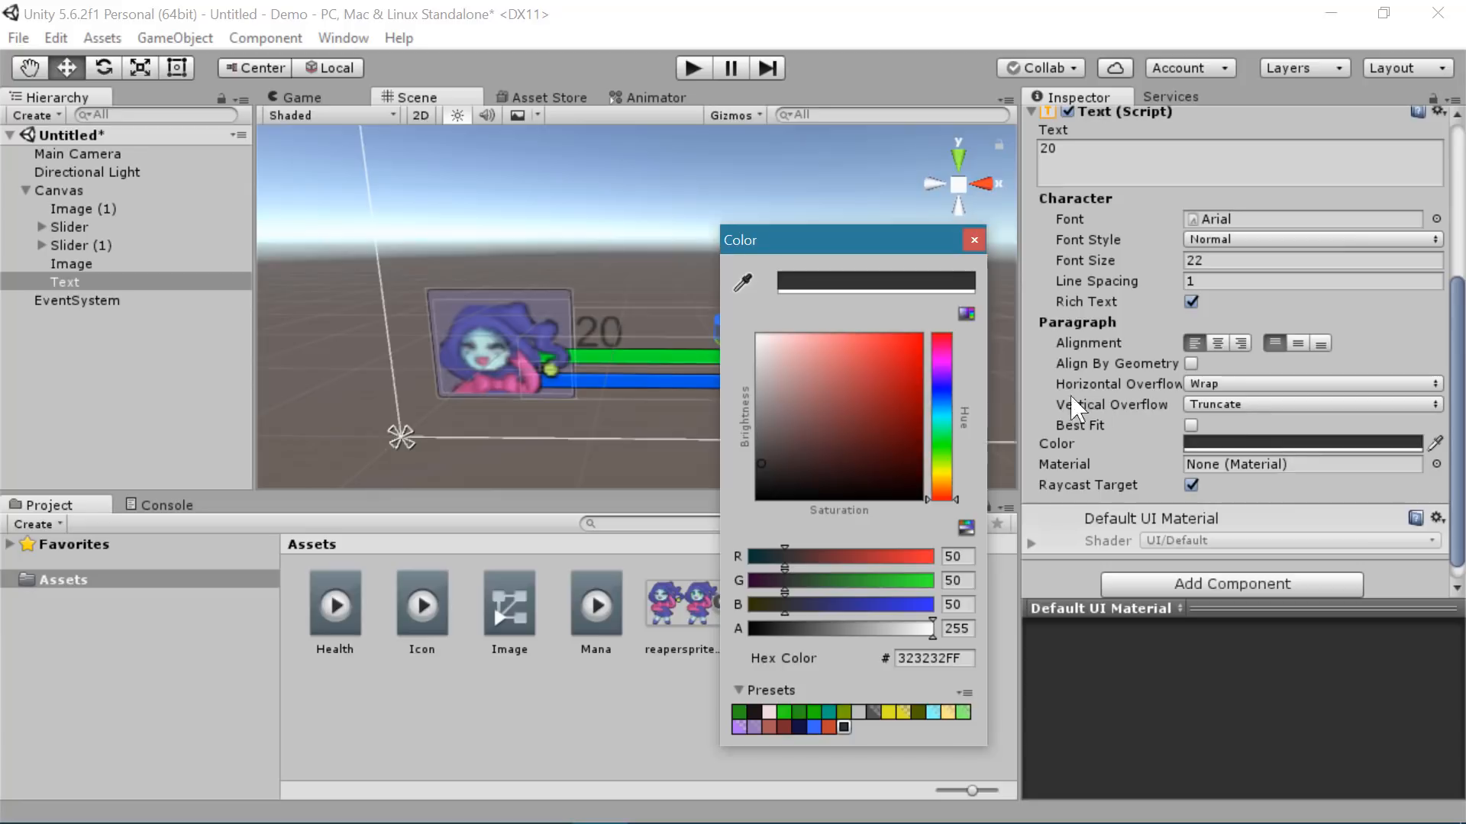
left_click(944, 475)
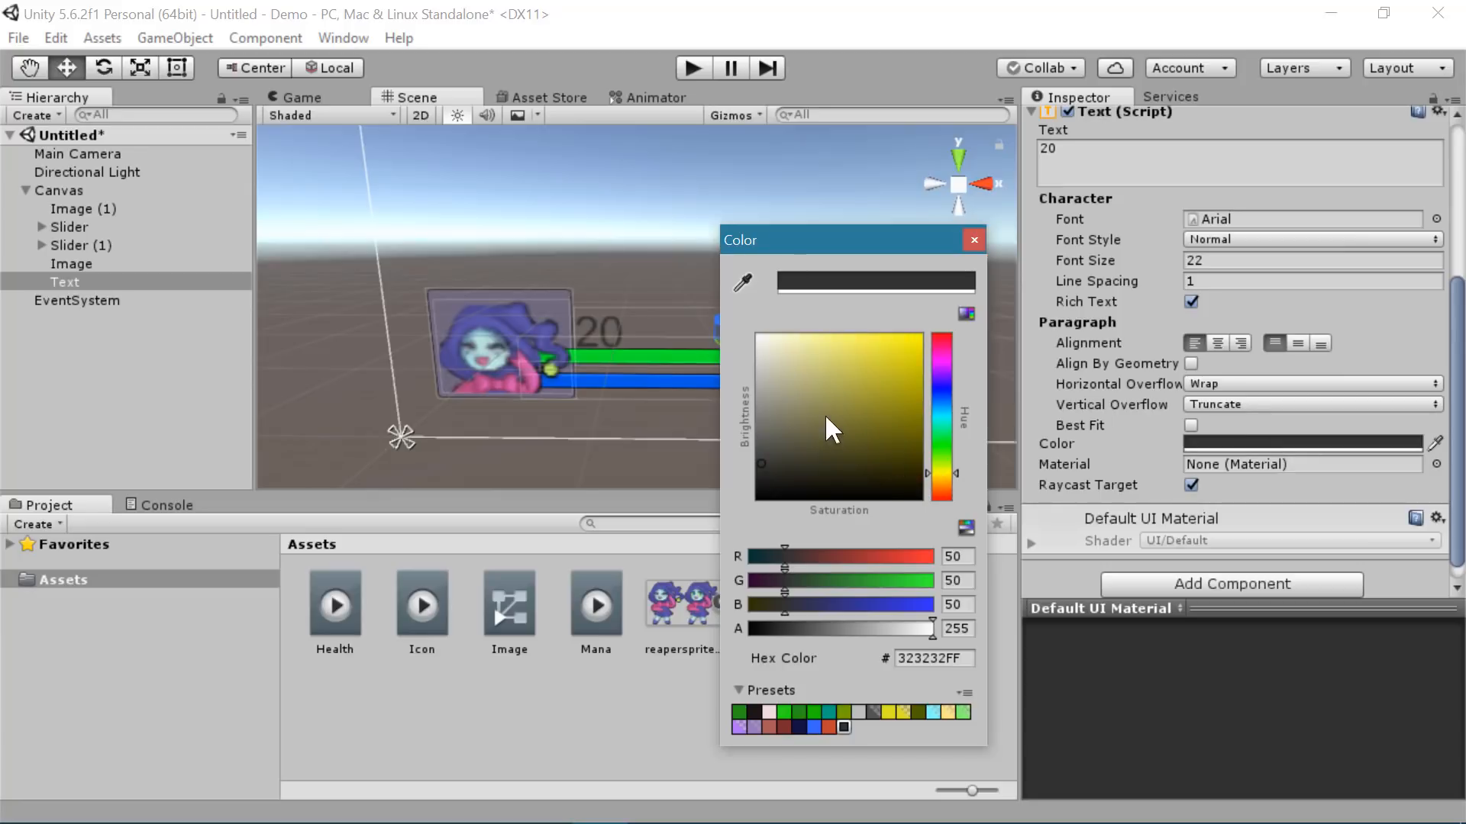
mouse_move(825, 414)
left_mouse_down()
mouse_move(905, 367)
mouse_move(955, 298)
left_mouse_up()
left_click(974, 240)
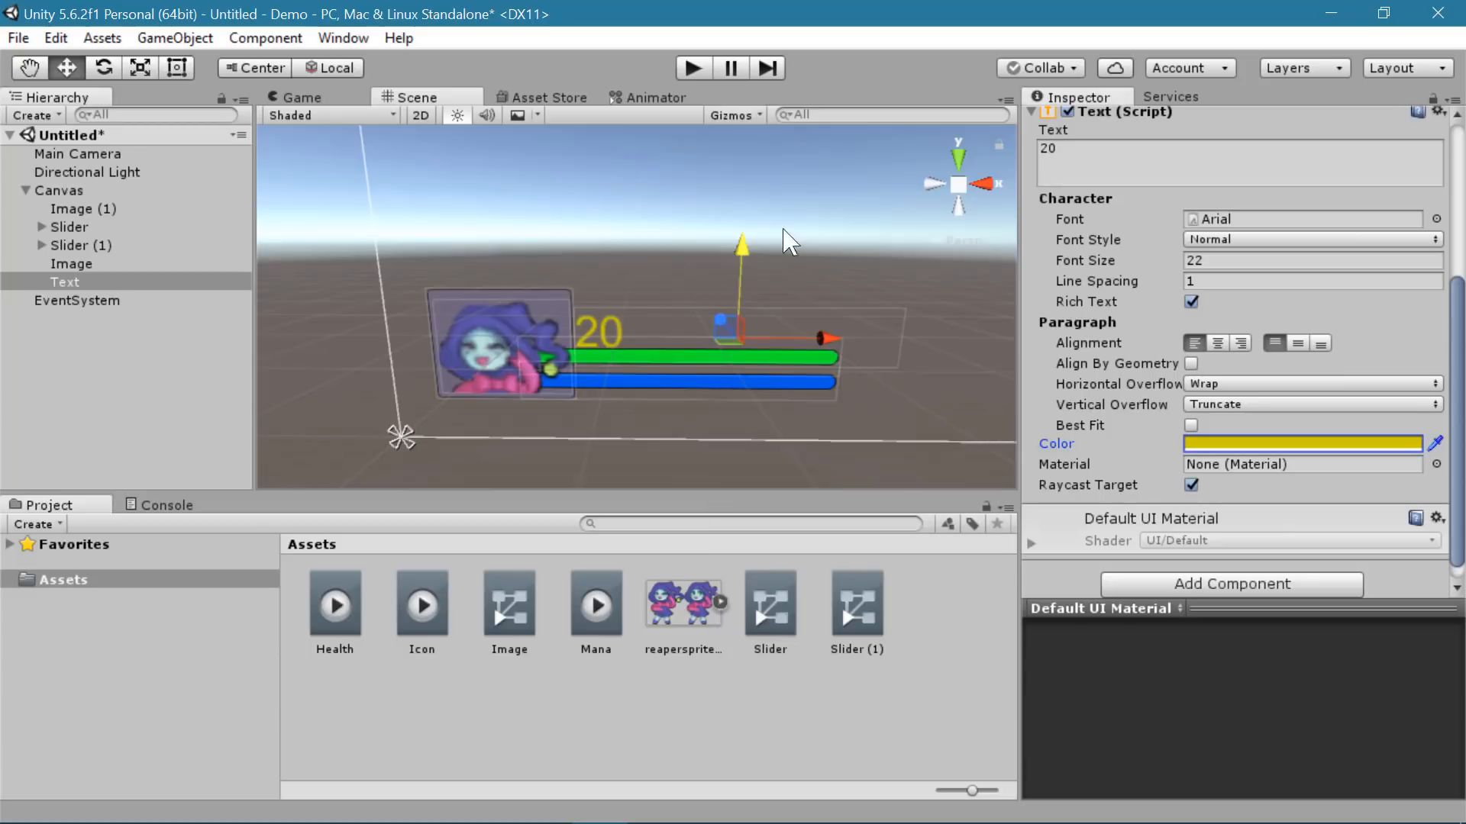
- Show the Game view and set the Main Camera's Clear Flags to Solid Color
left_click(291, 97)
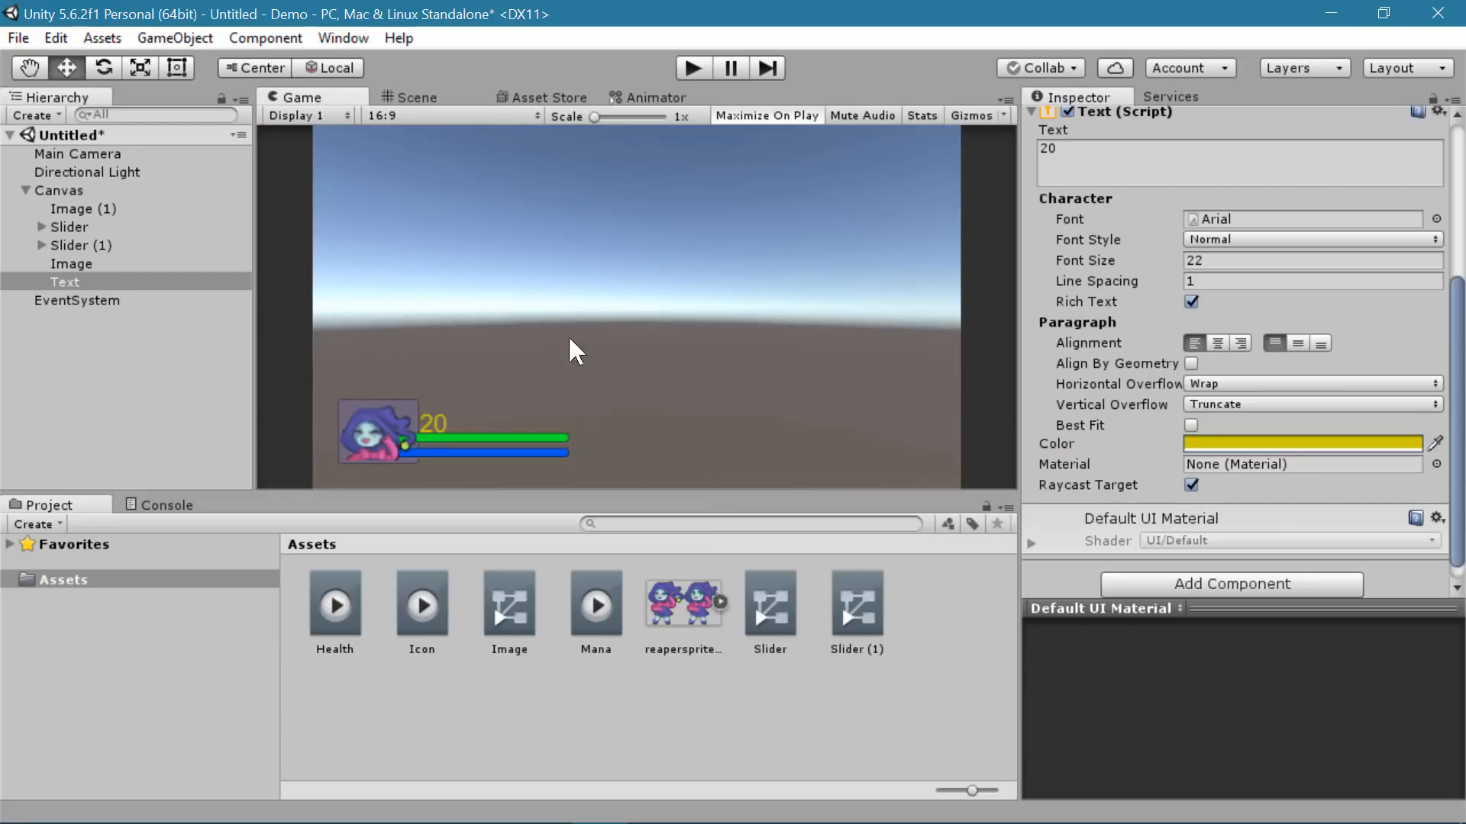
left_click(106, 155)
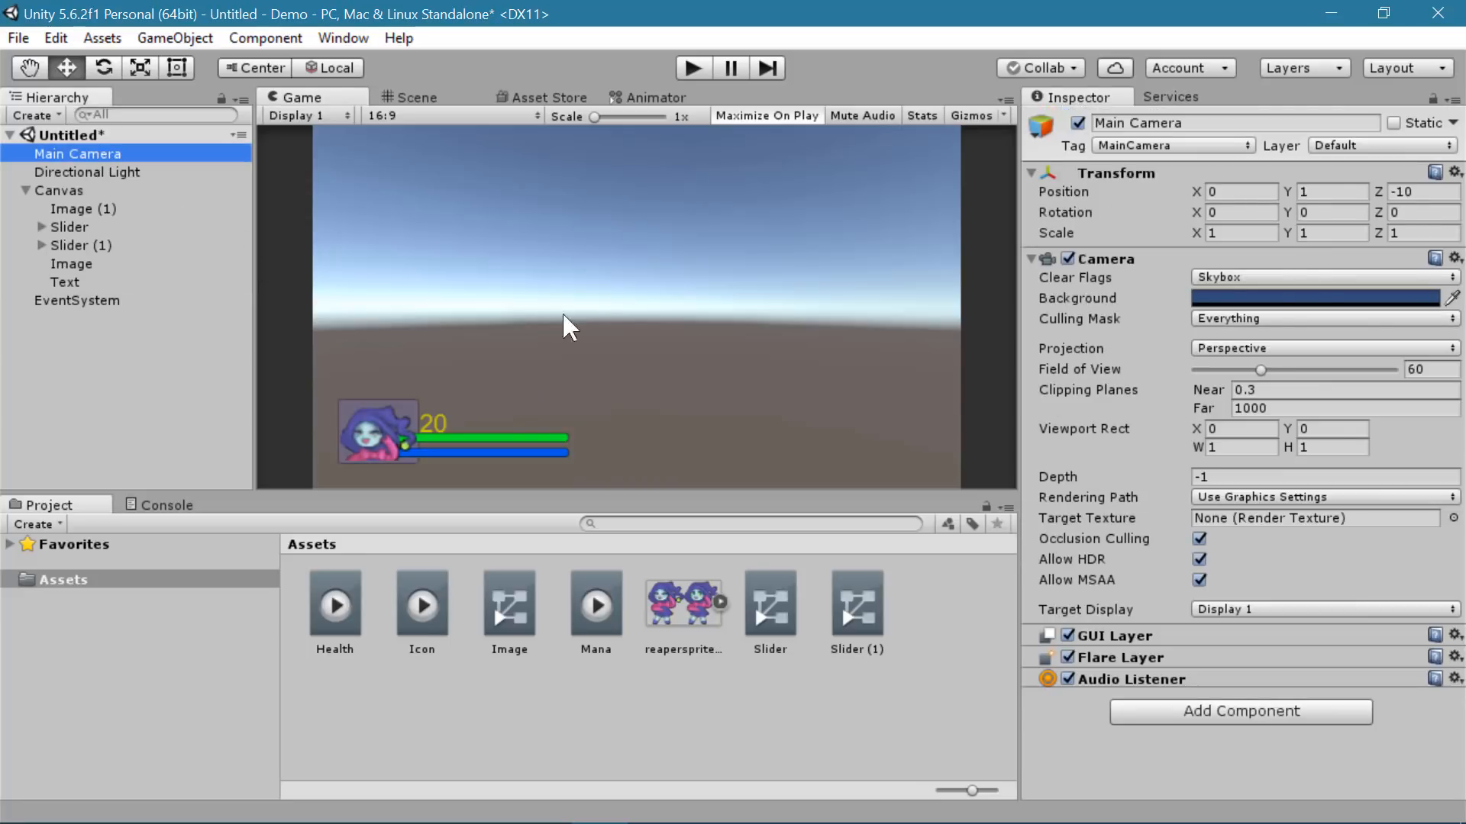
left_click(1302, 278)
left_click(1298, 328)
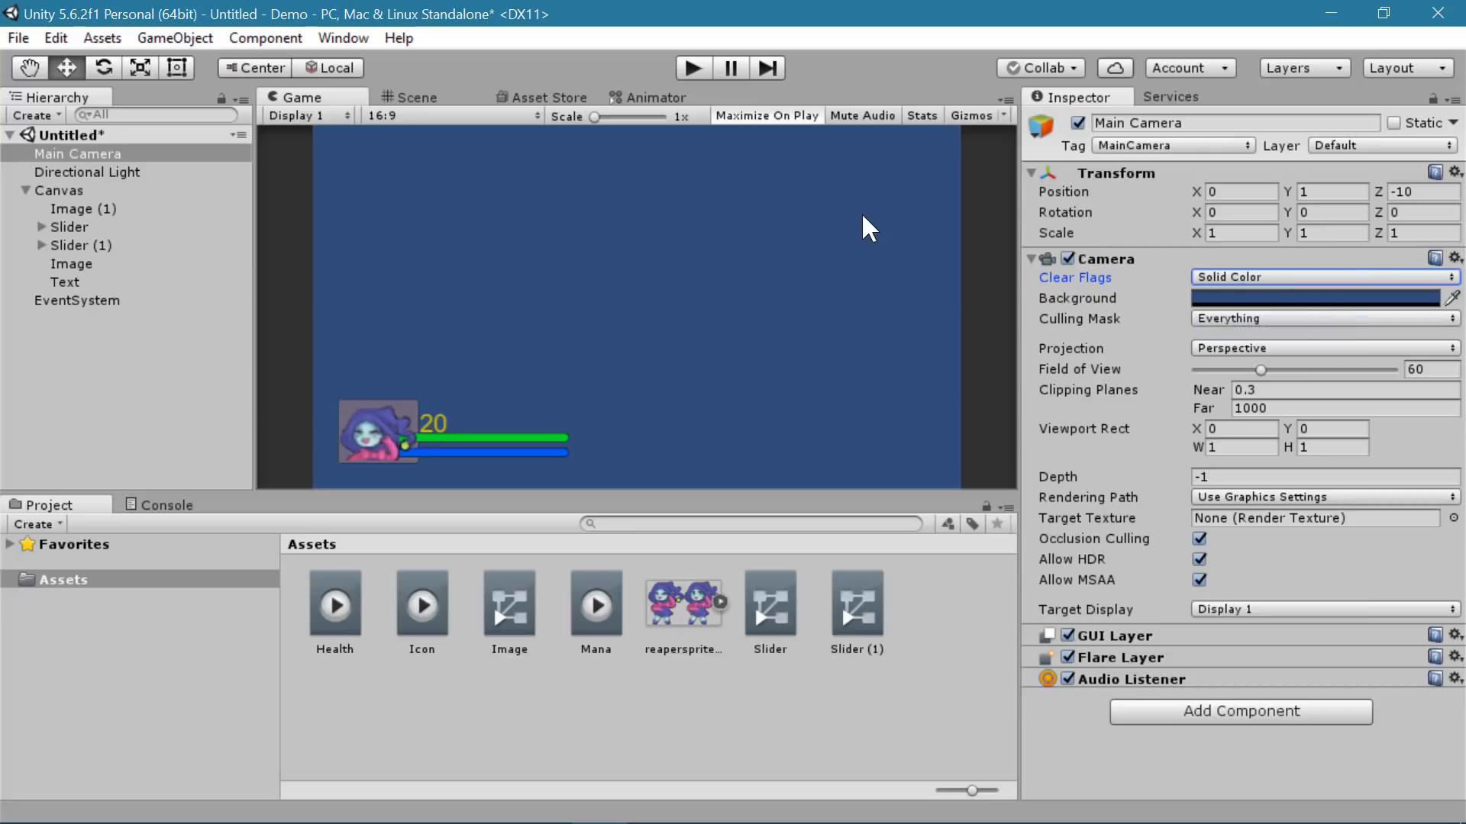
- Change the Main Camera's background color to a very dark teal and return to the Scene view
left_click(1306, 298)
left_click_drag(843, 442, 882, 459)
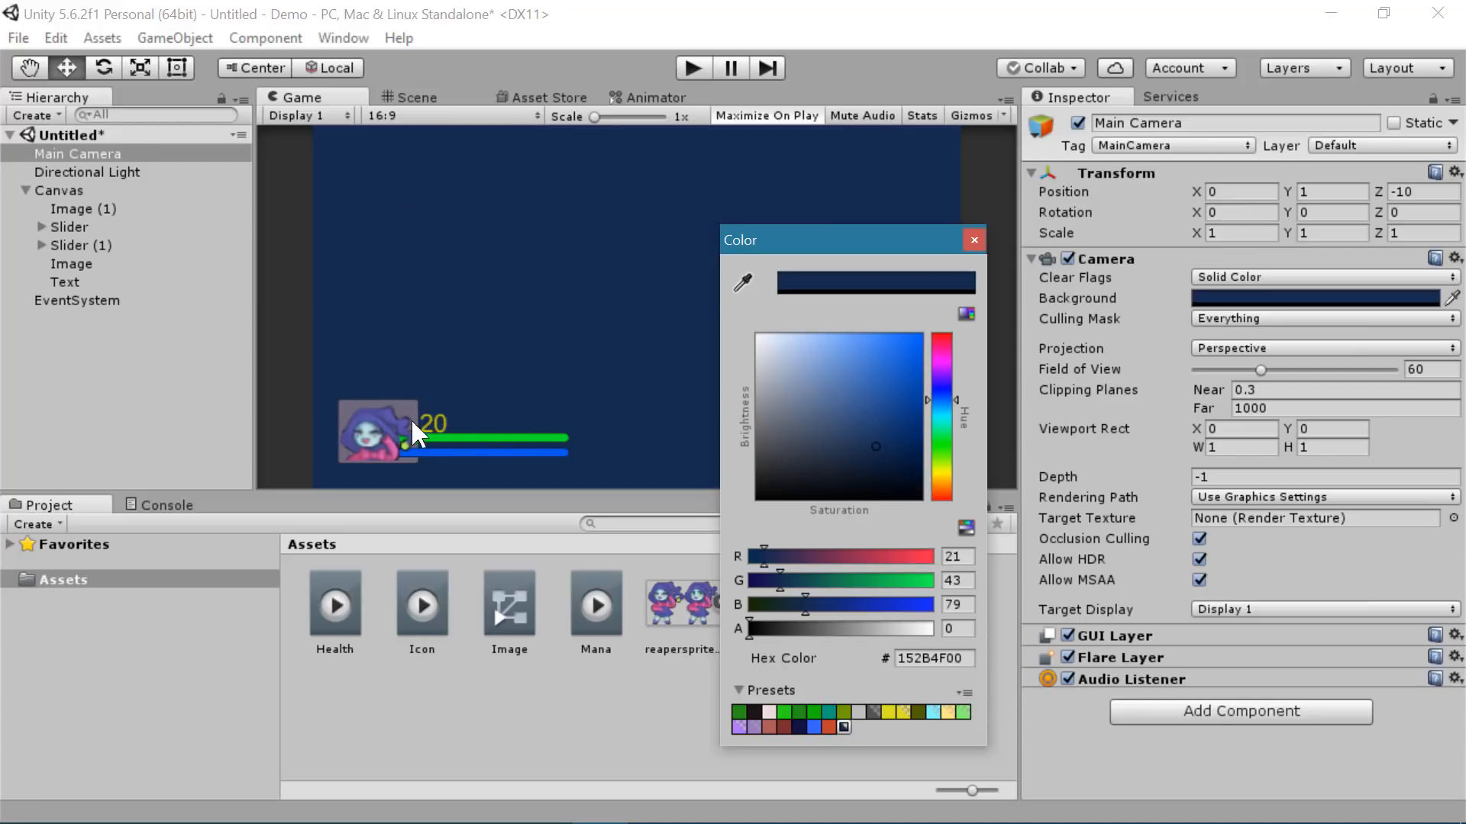
left_click_drag(946, 410, 945, 421)
left_click_drag(872, 470, 888, 464)
left_click(974, 240)
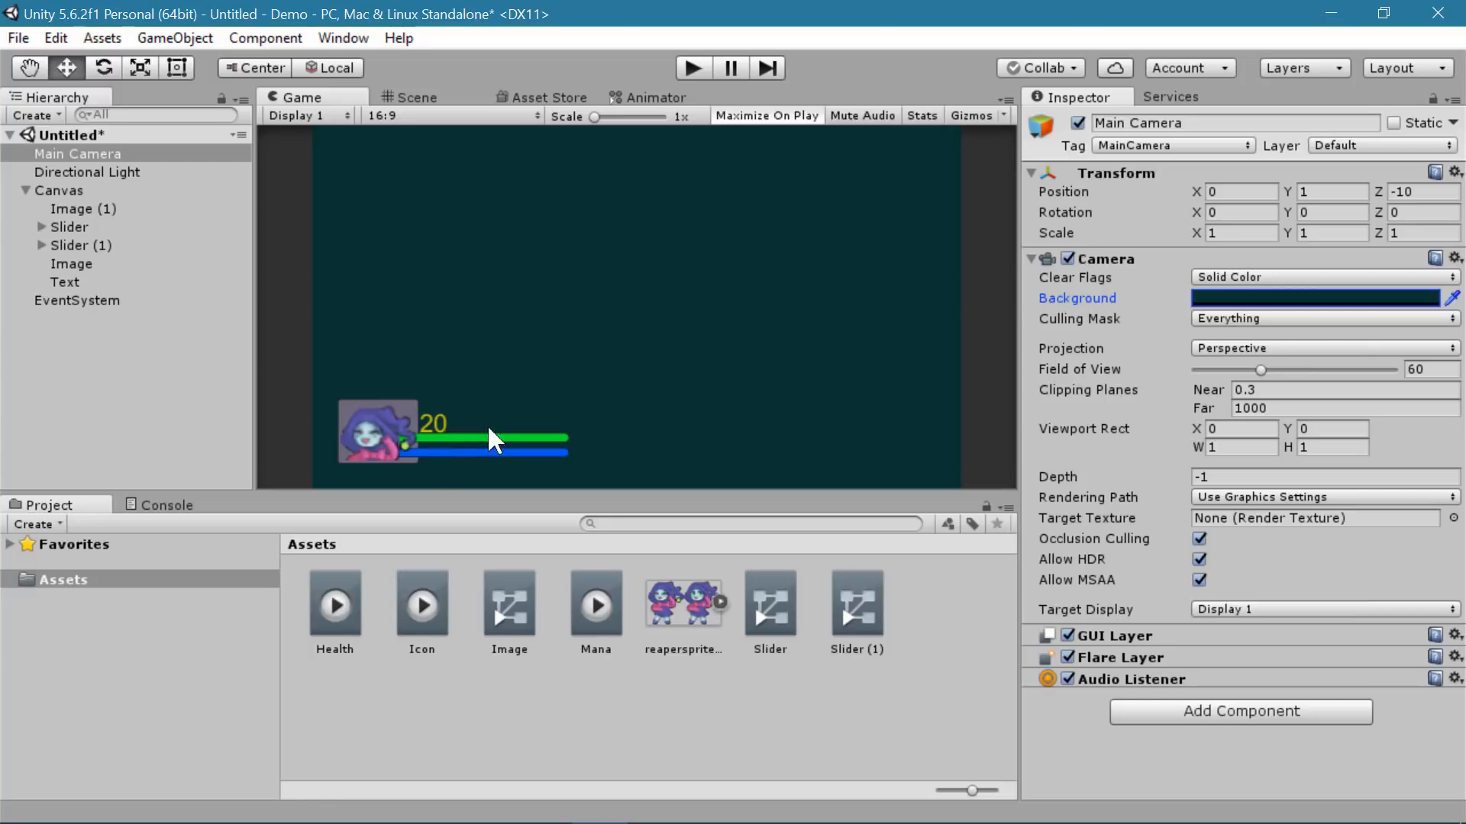
left_click(416, 98)
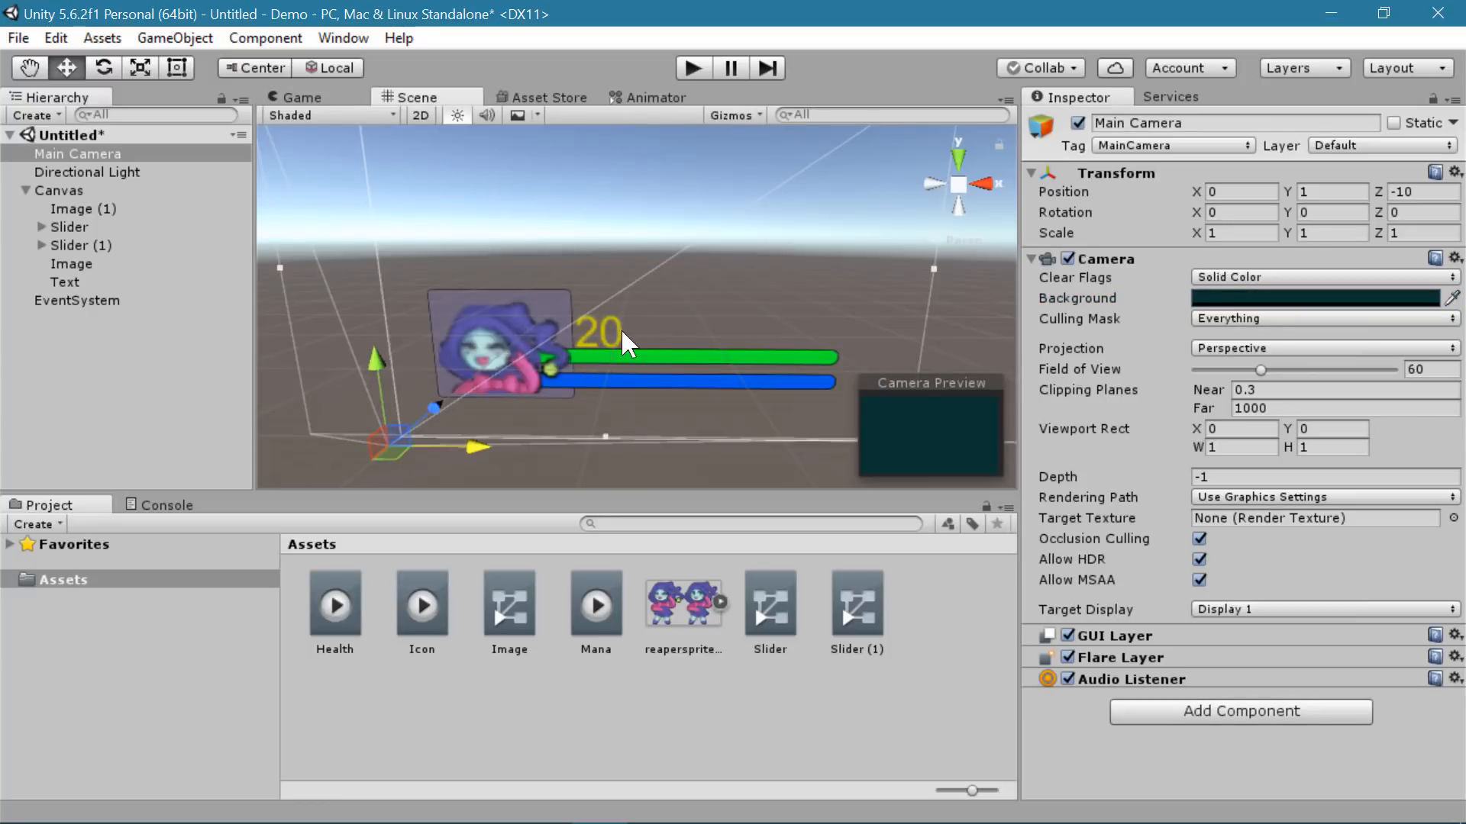
left_click(73, 282)
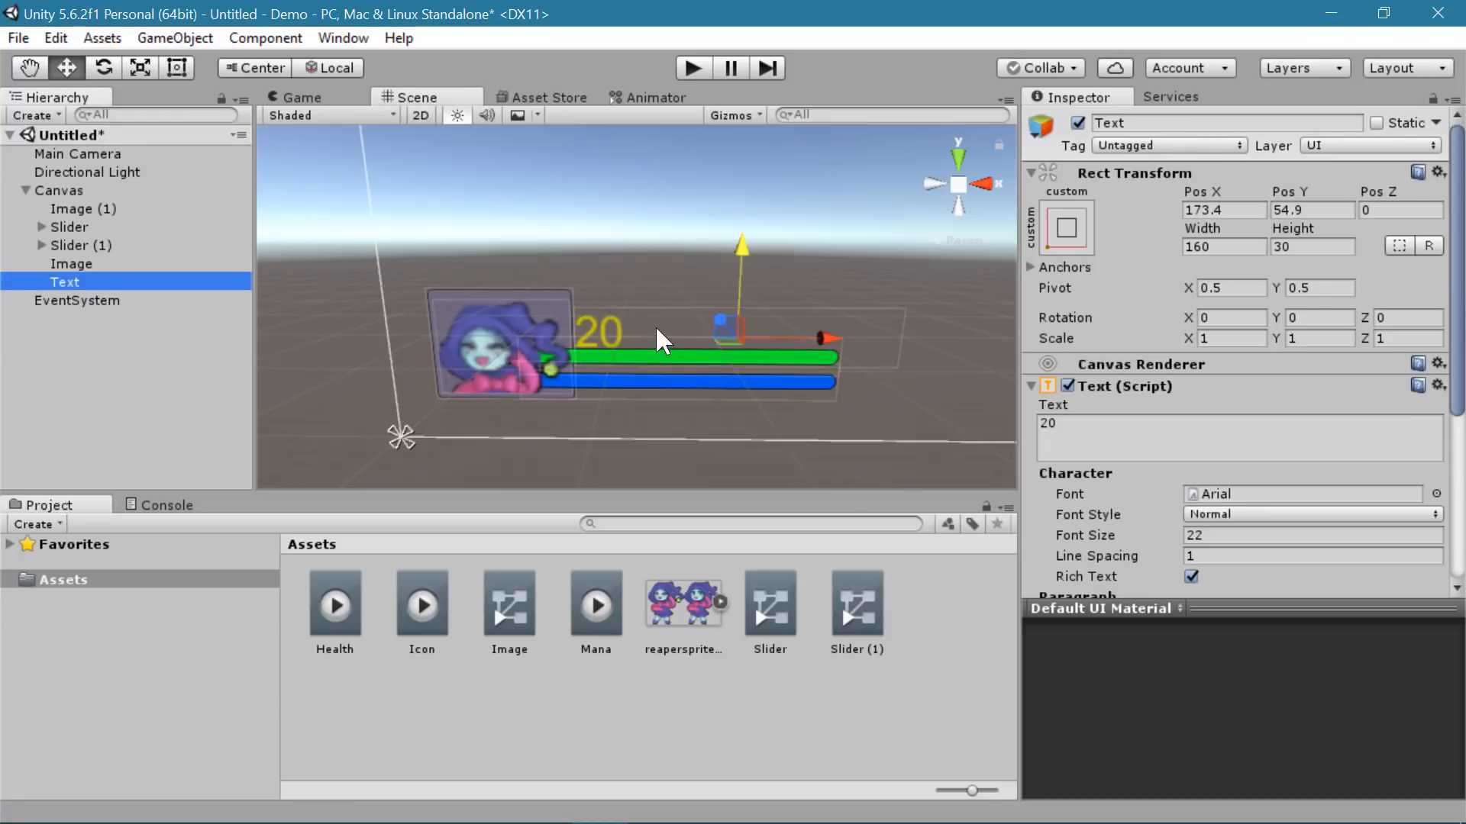
scroll(656, 340, "up", 2)
scroll(1115, 427, "down", 3)
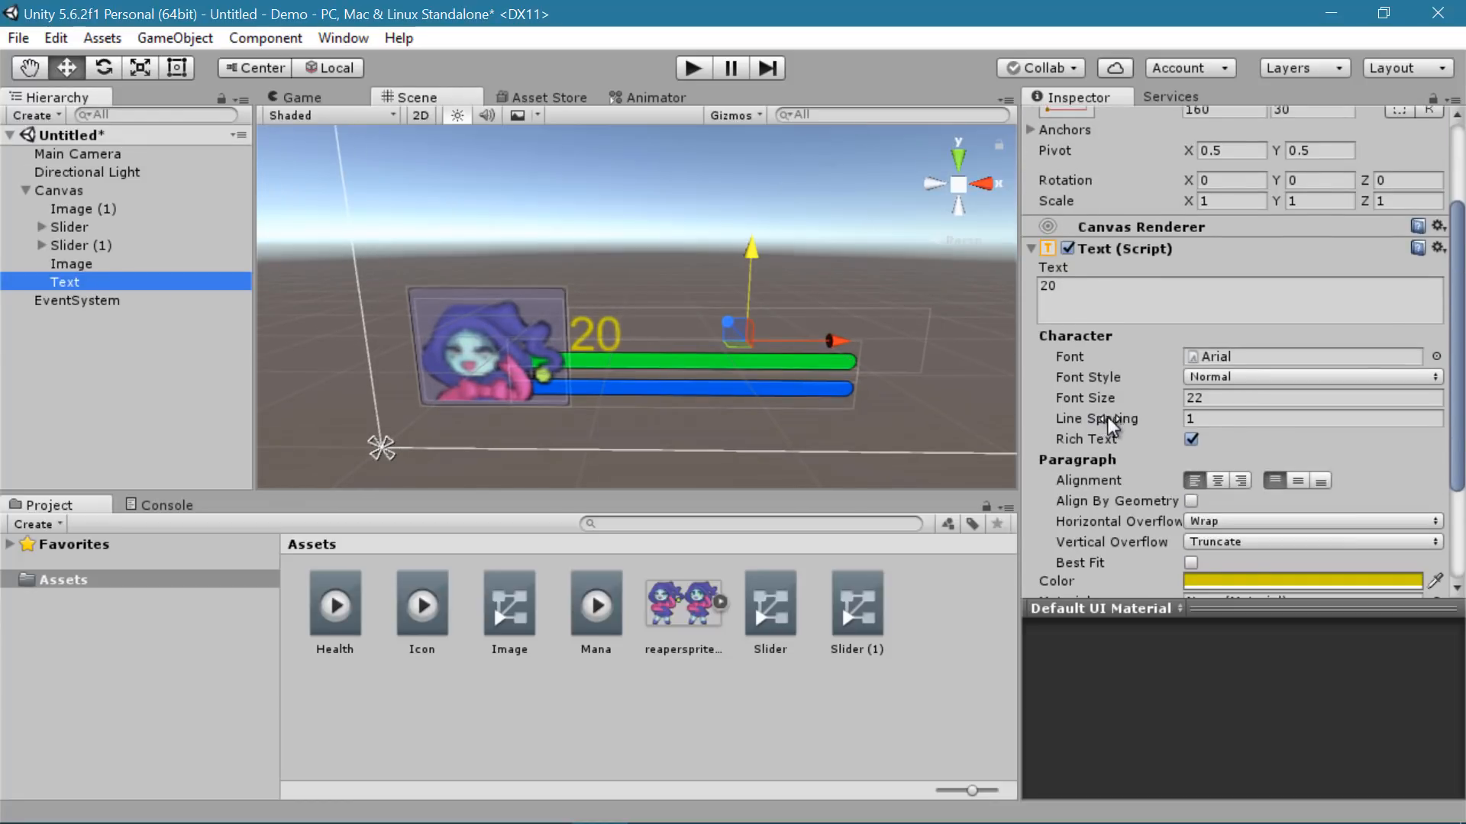
scroll(1109, 428, "down", 2)
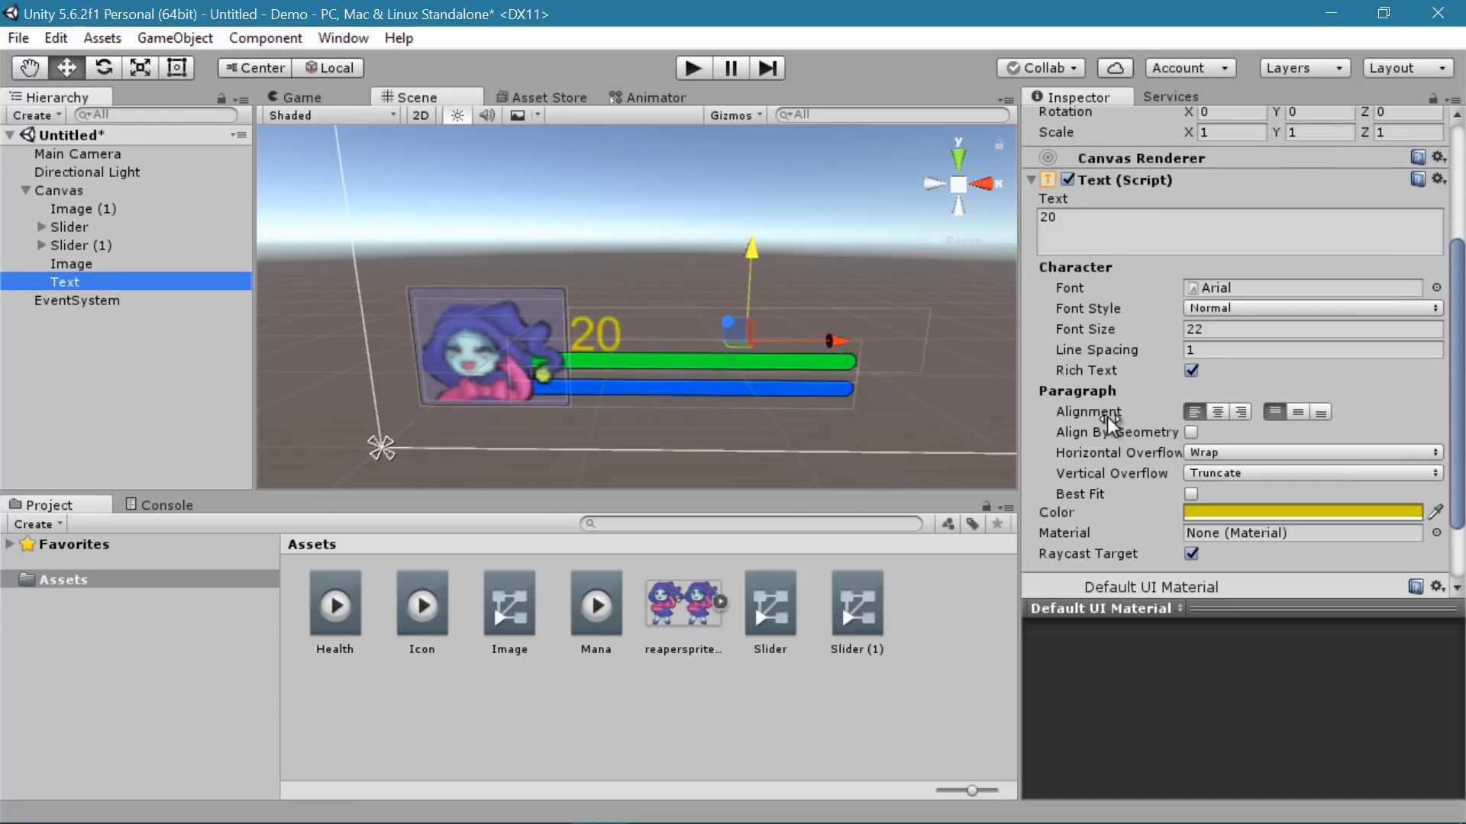
- Create a new animation clip named Level in the Assets folder
right_click(533, 719)
mouse_move(740, 294)
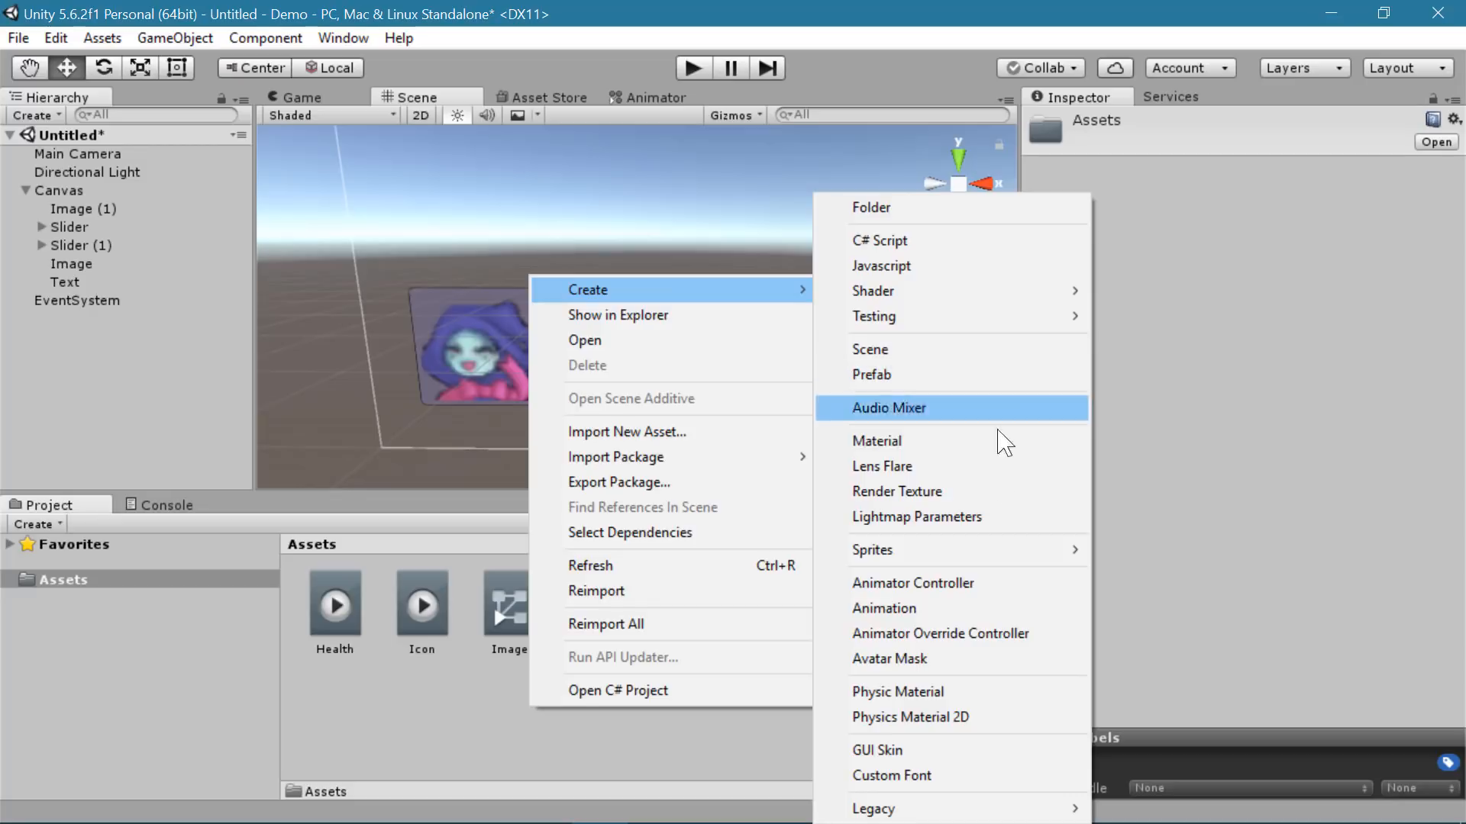
left_click(1012, 609)
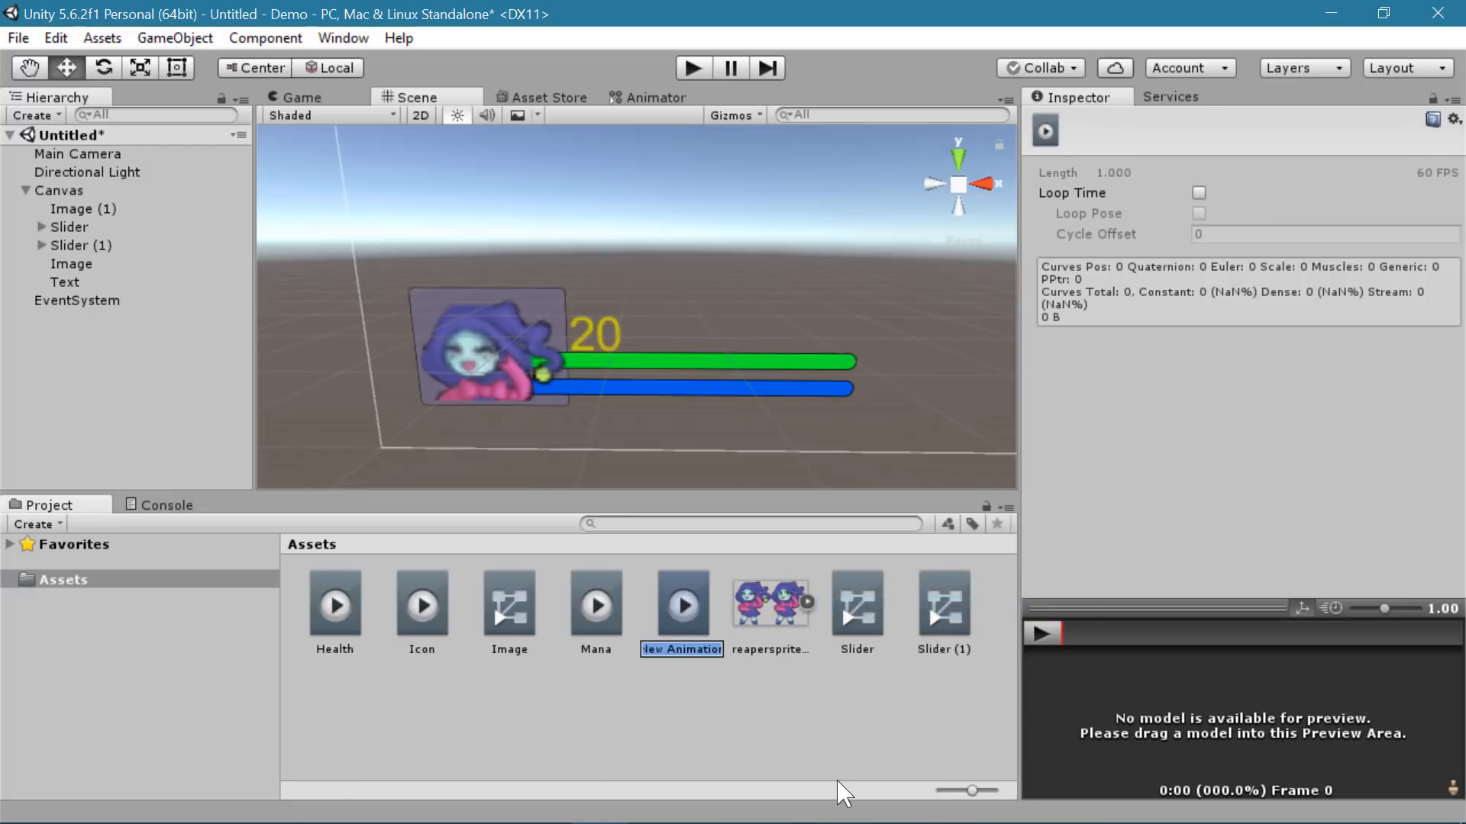
type("Level")
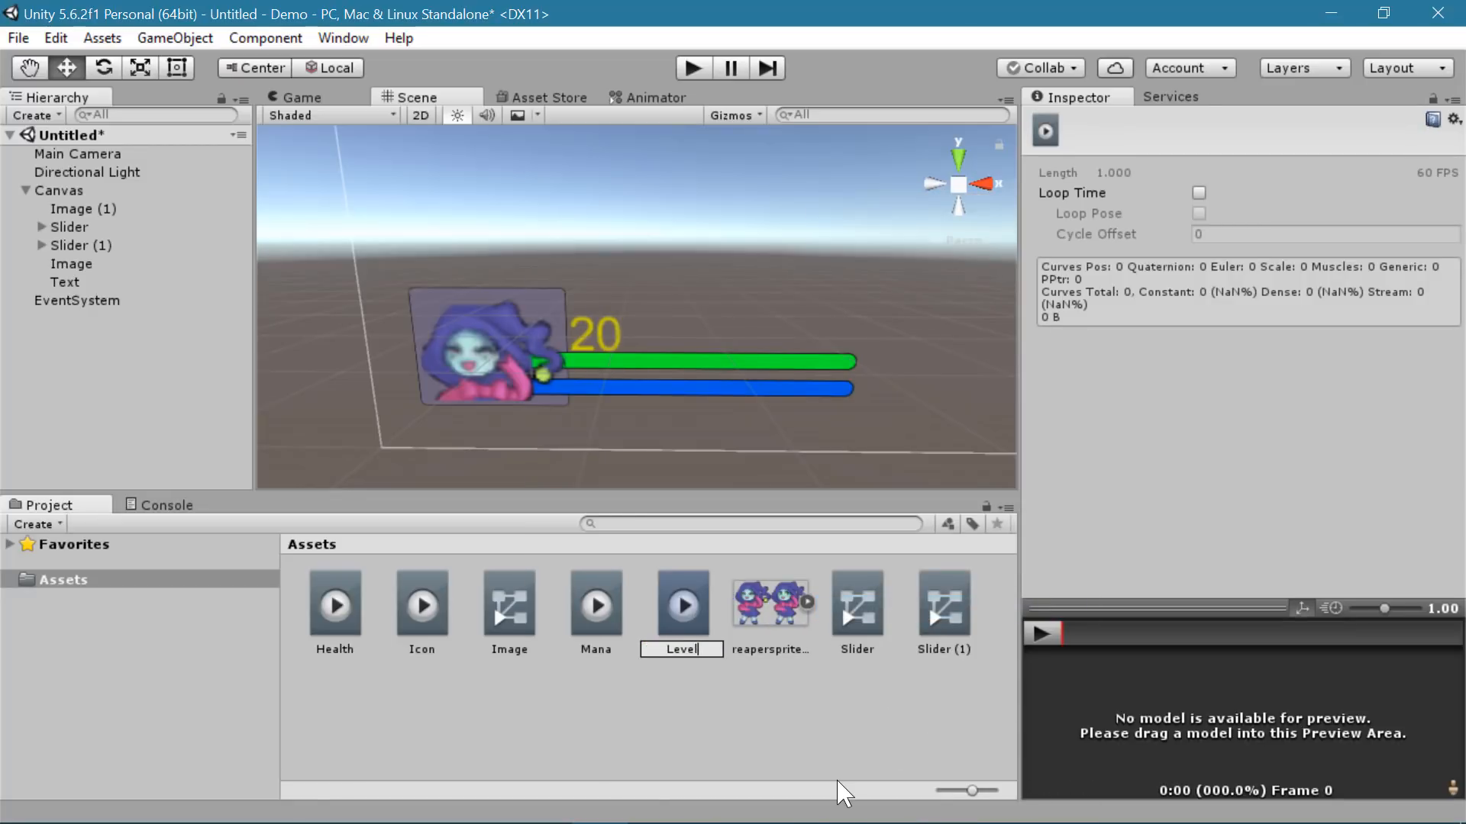
key("Return")
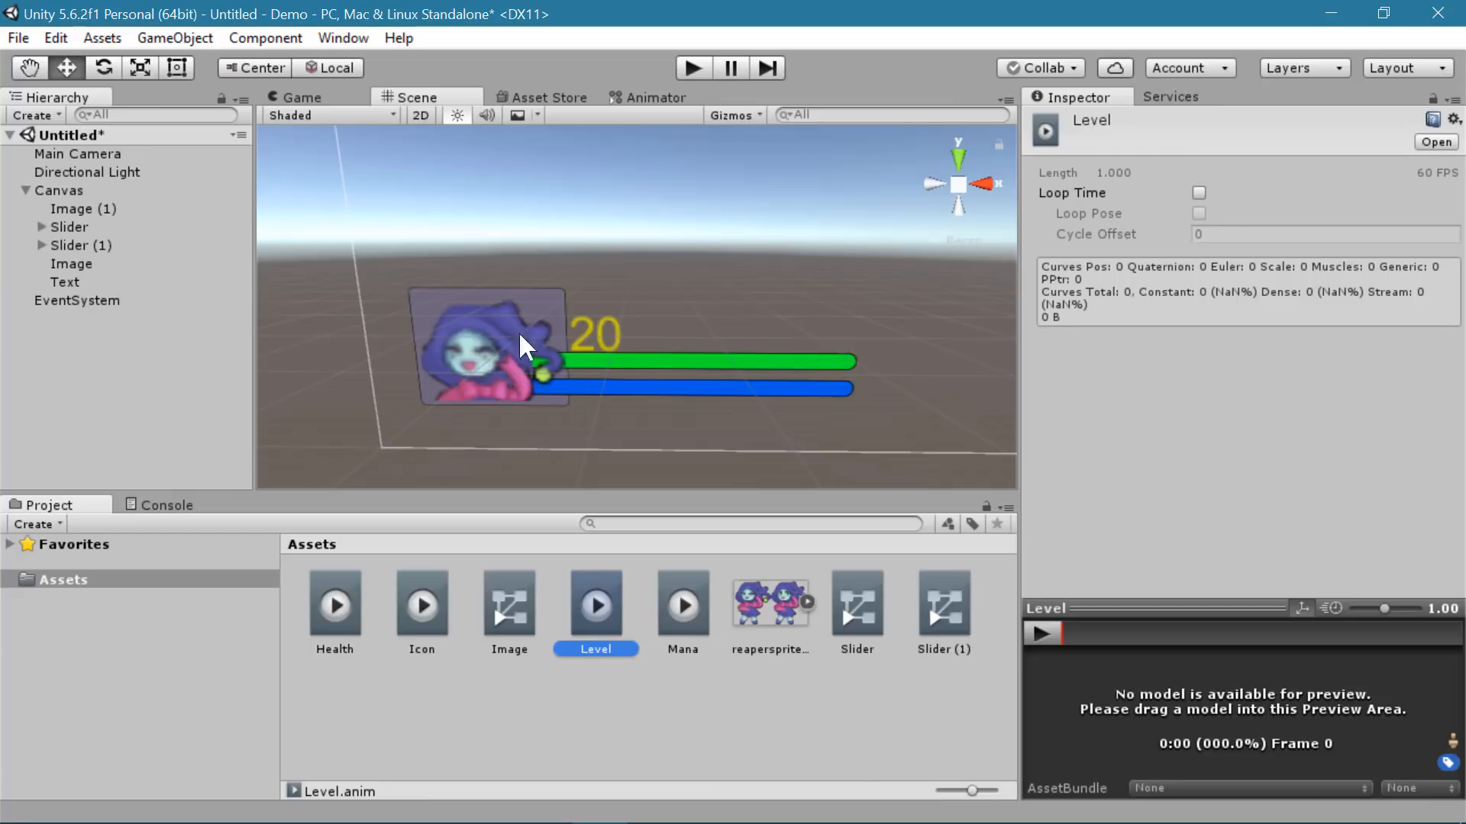
- Attach the Level animation clip to the Text object as a component
left_click(69, 283)
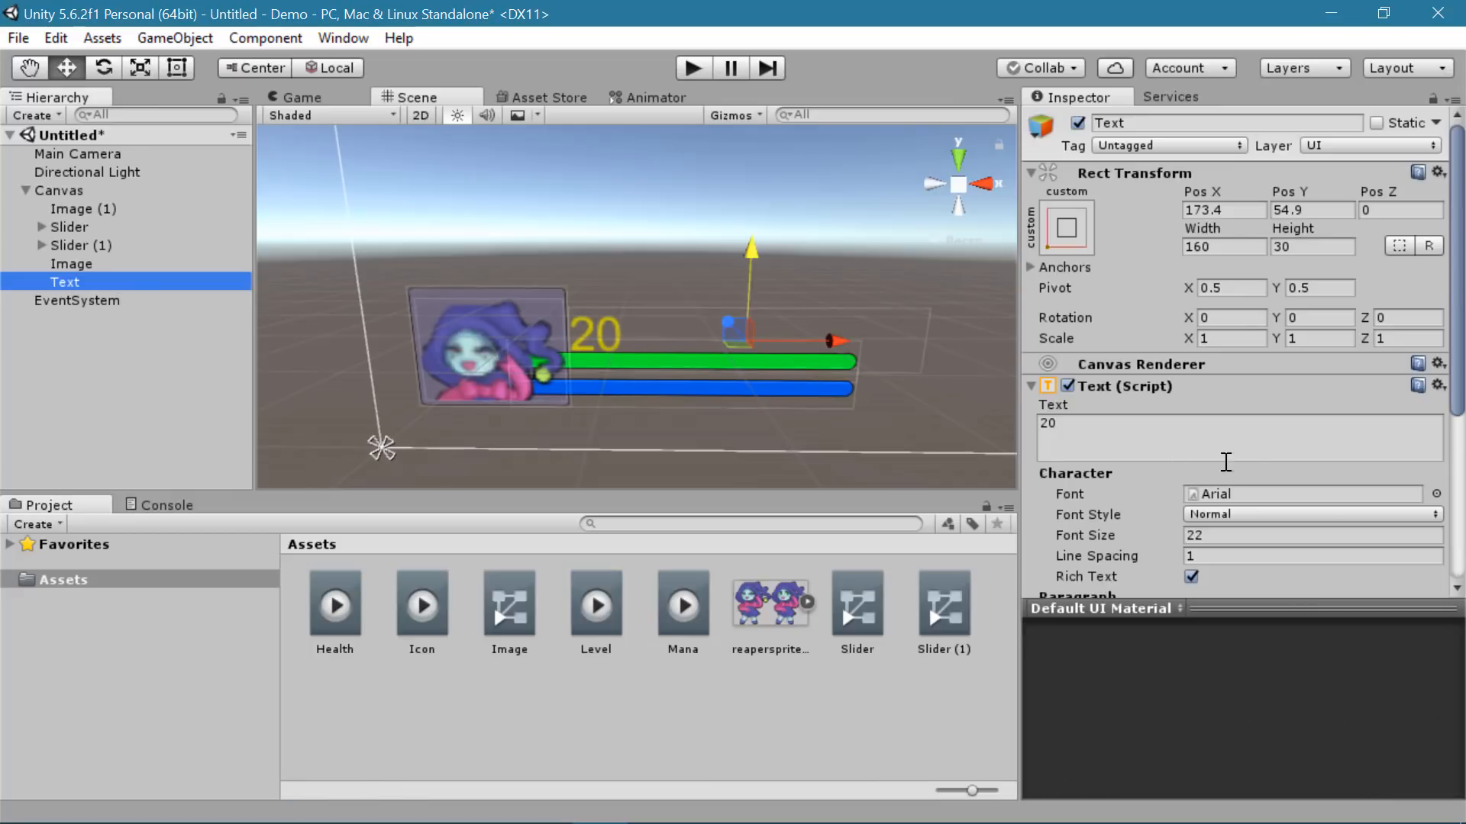
scroll(1225, 462, "down", 5)
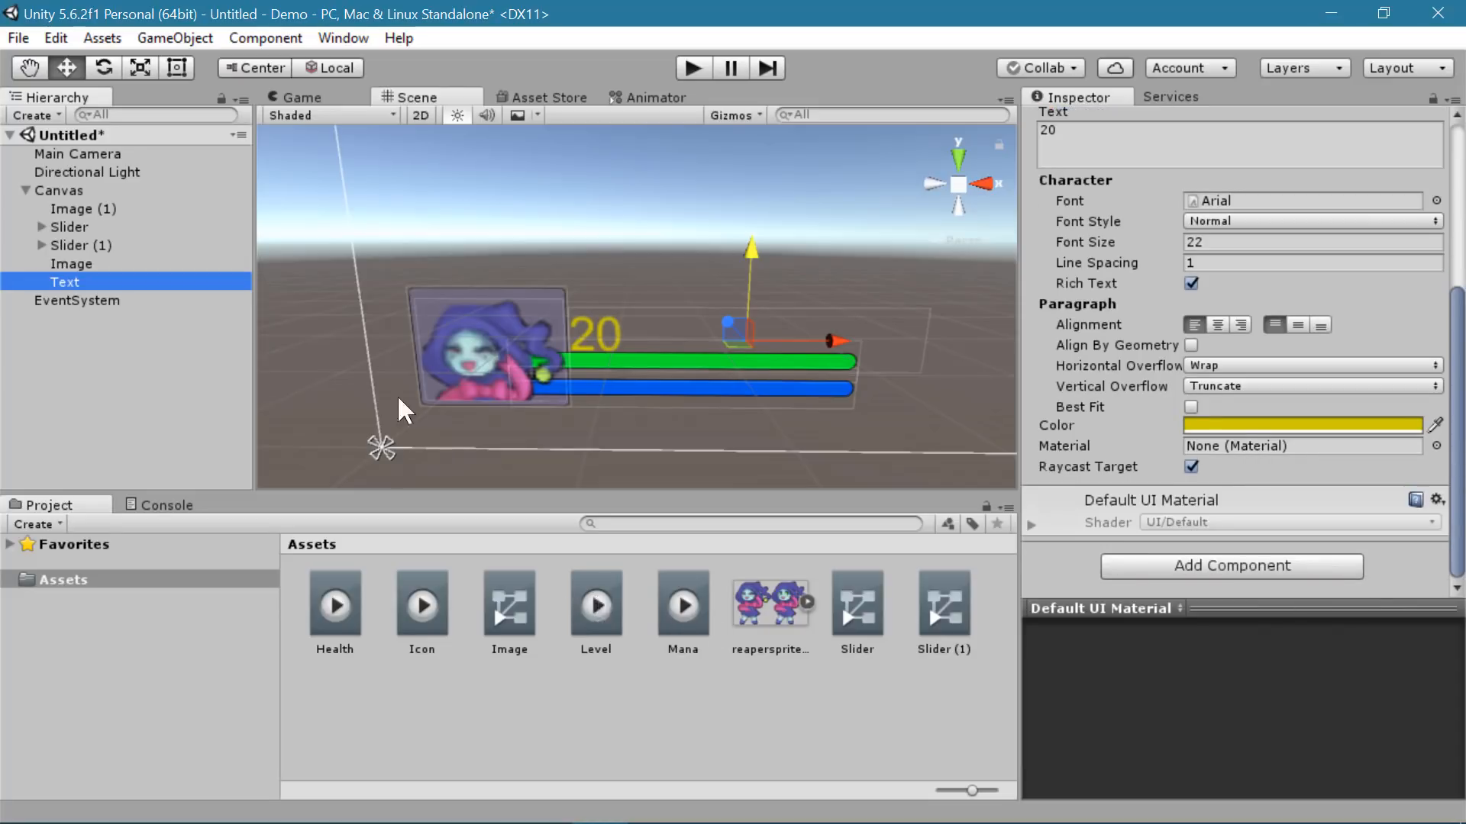
left_click_drag(596, 605, 1259, 595)
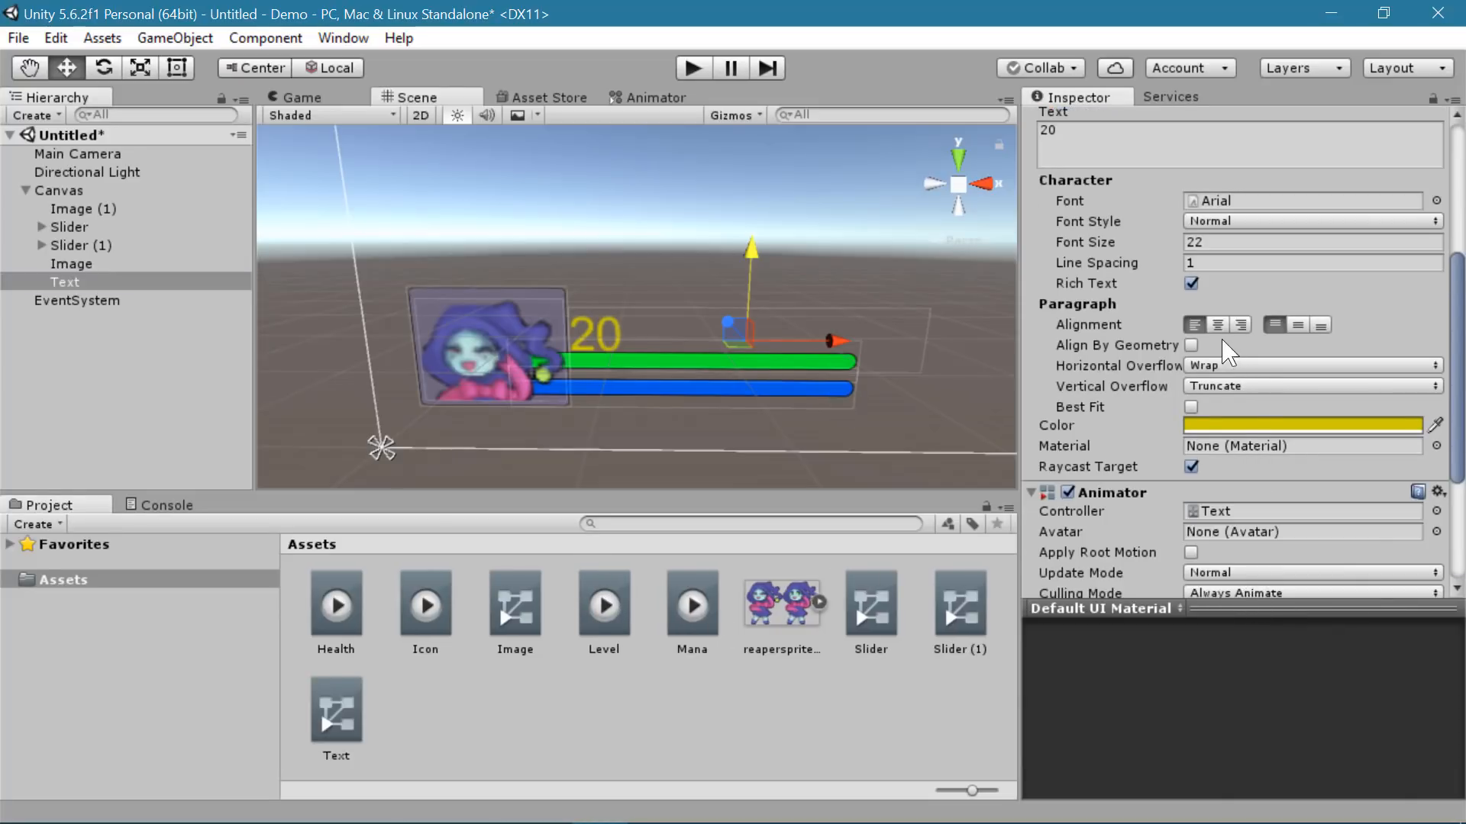
- Open the Animation window and add the Text object's Rect Transform Scale property to the Level clip
left_click(342, 39)
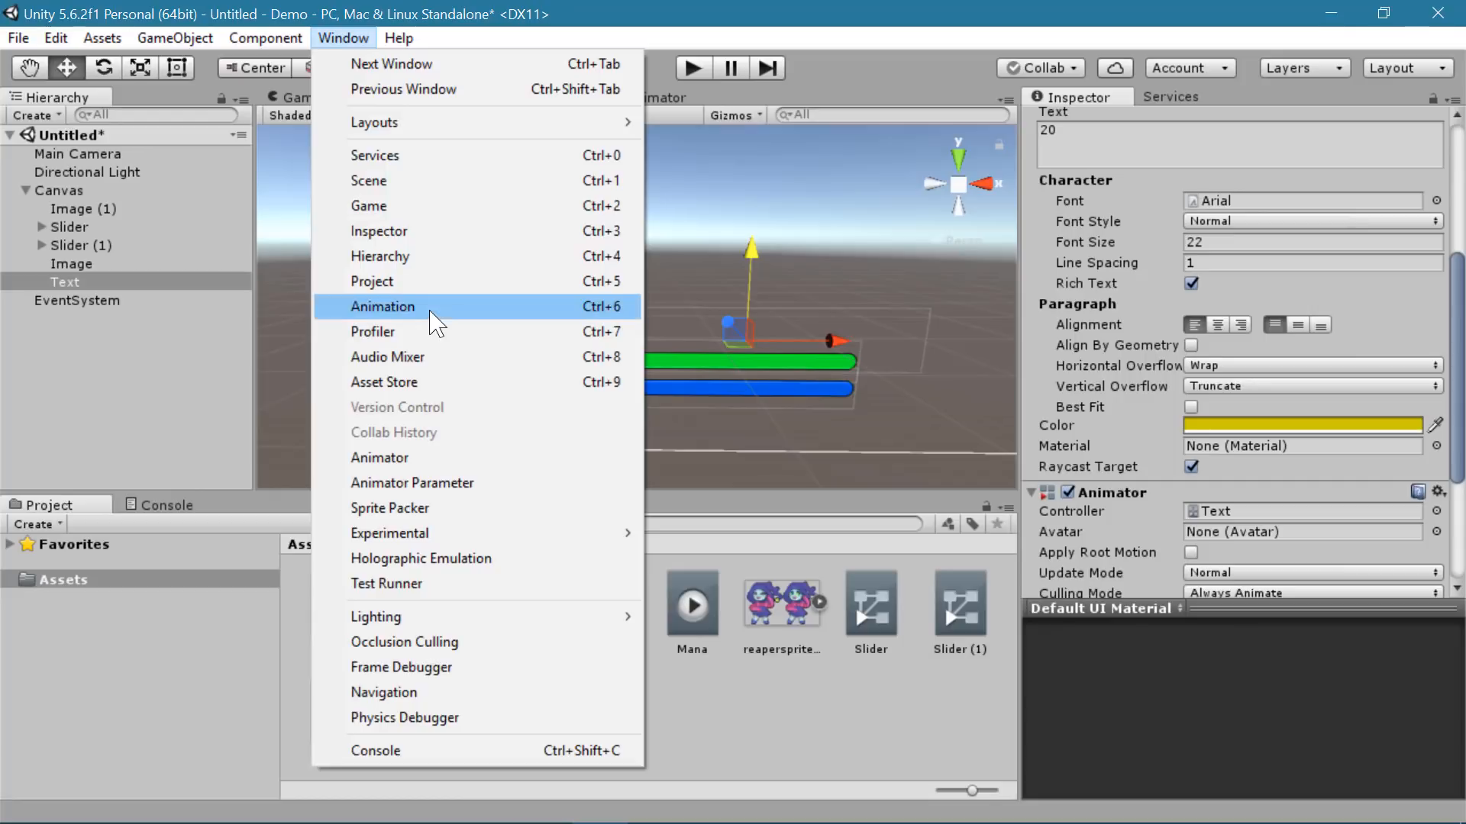
left_click(446, 306)
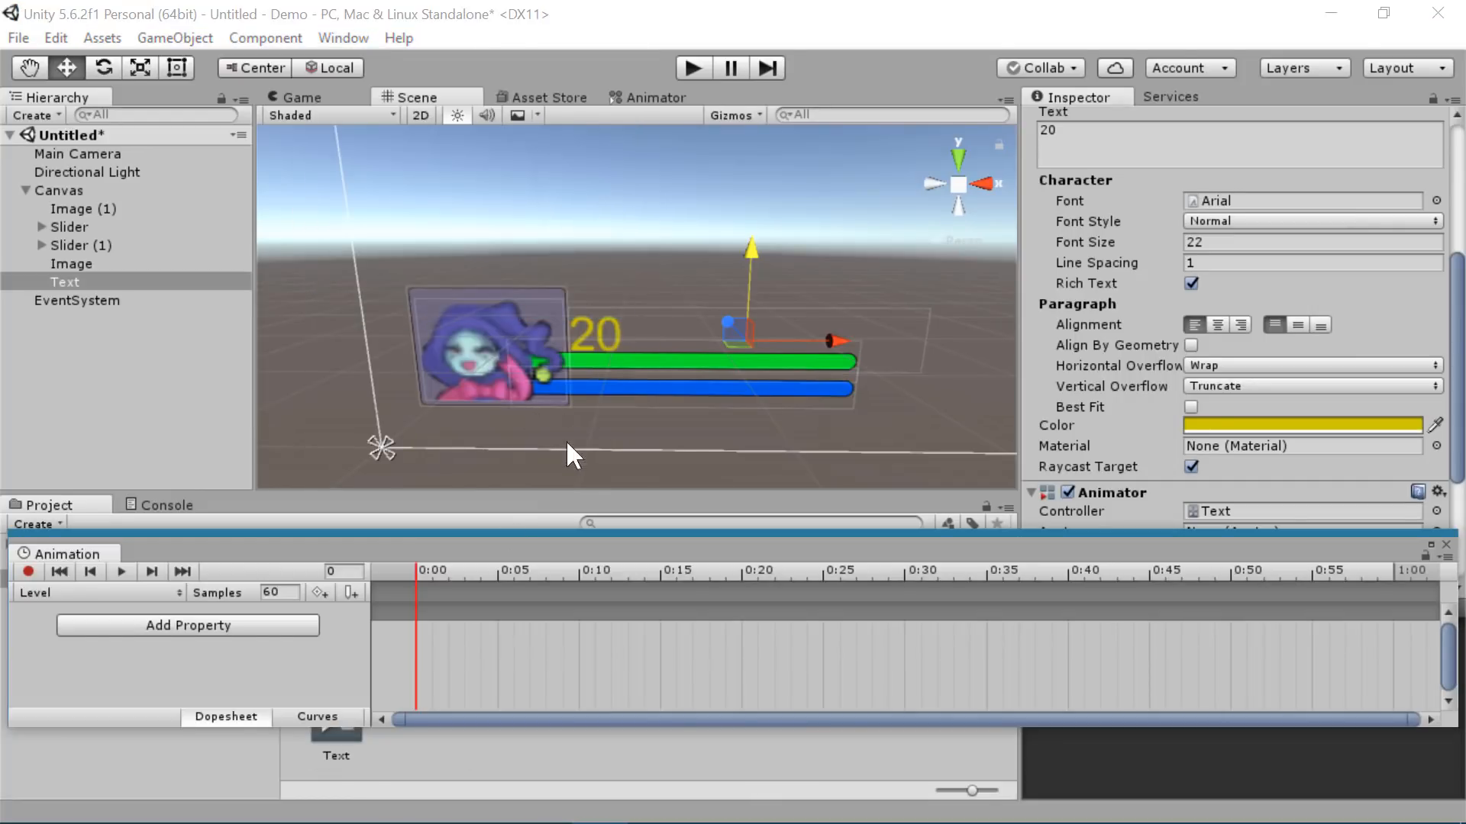
left_click(213, 626)
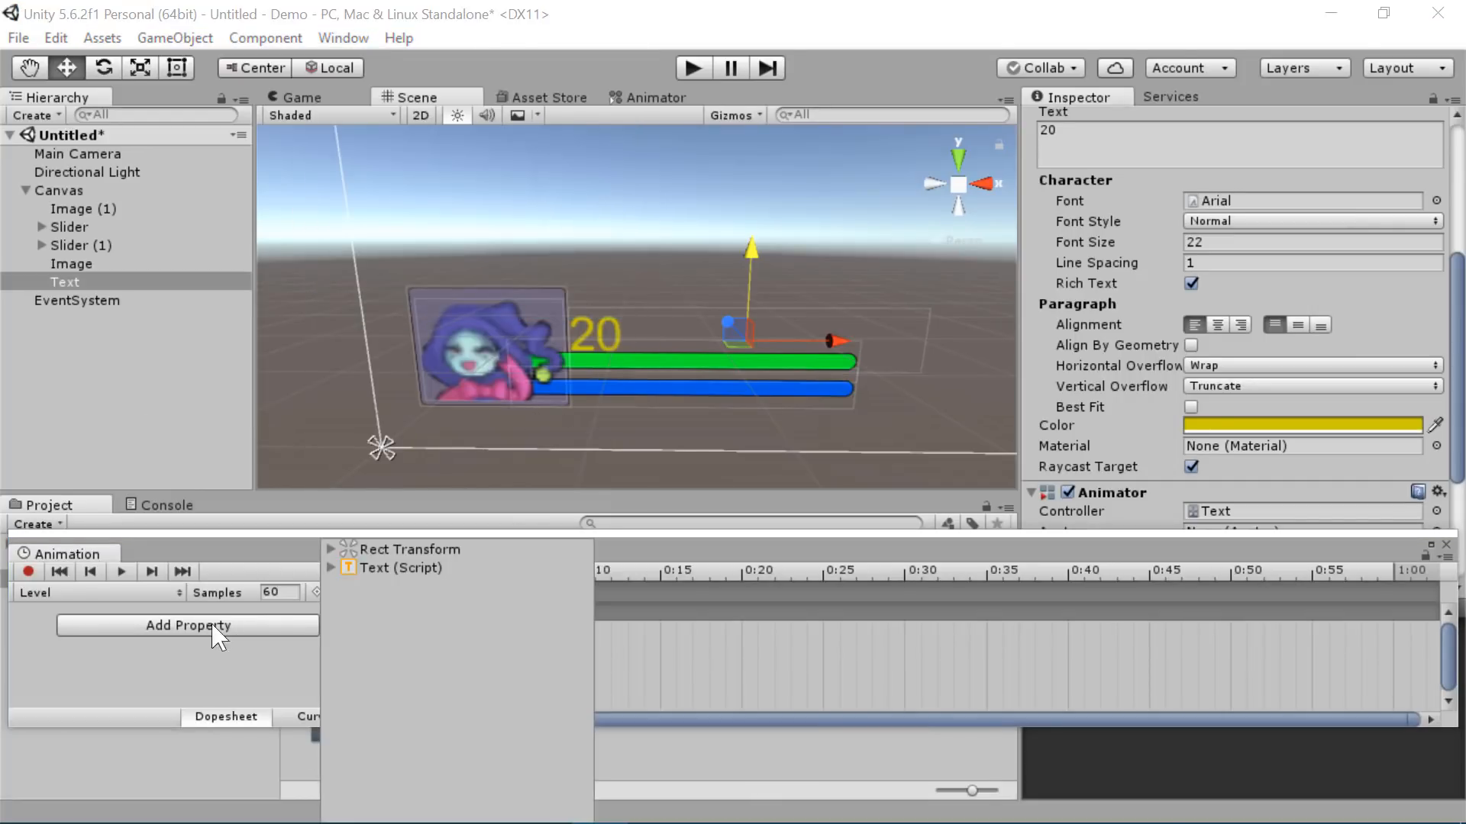
left_click(331, 568)
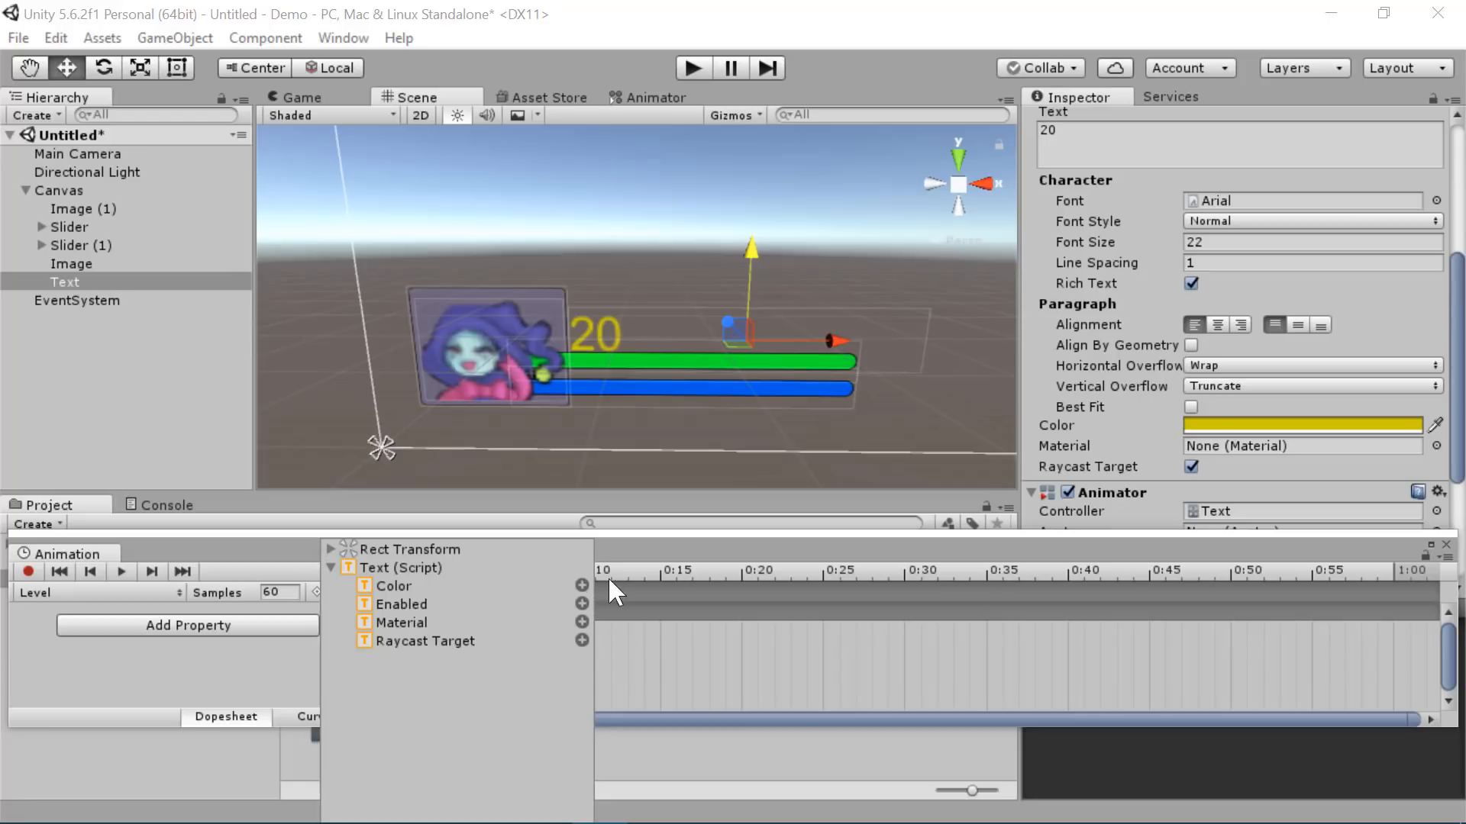
left_click(333, 548)
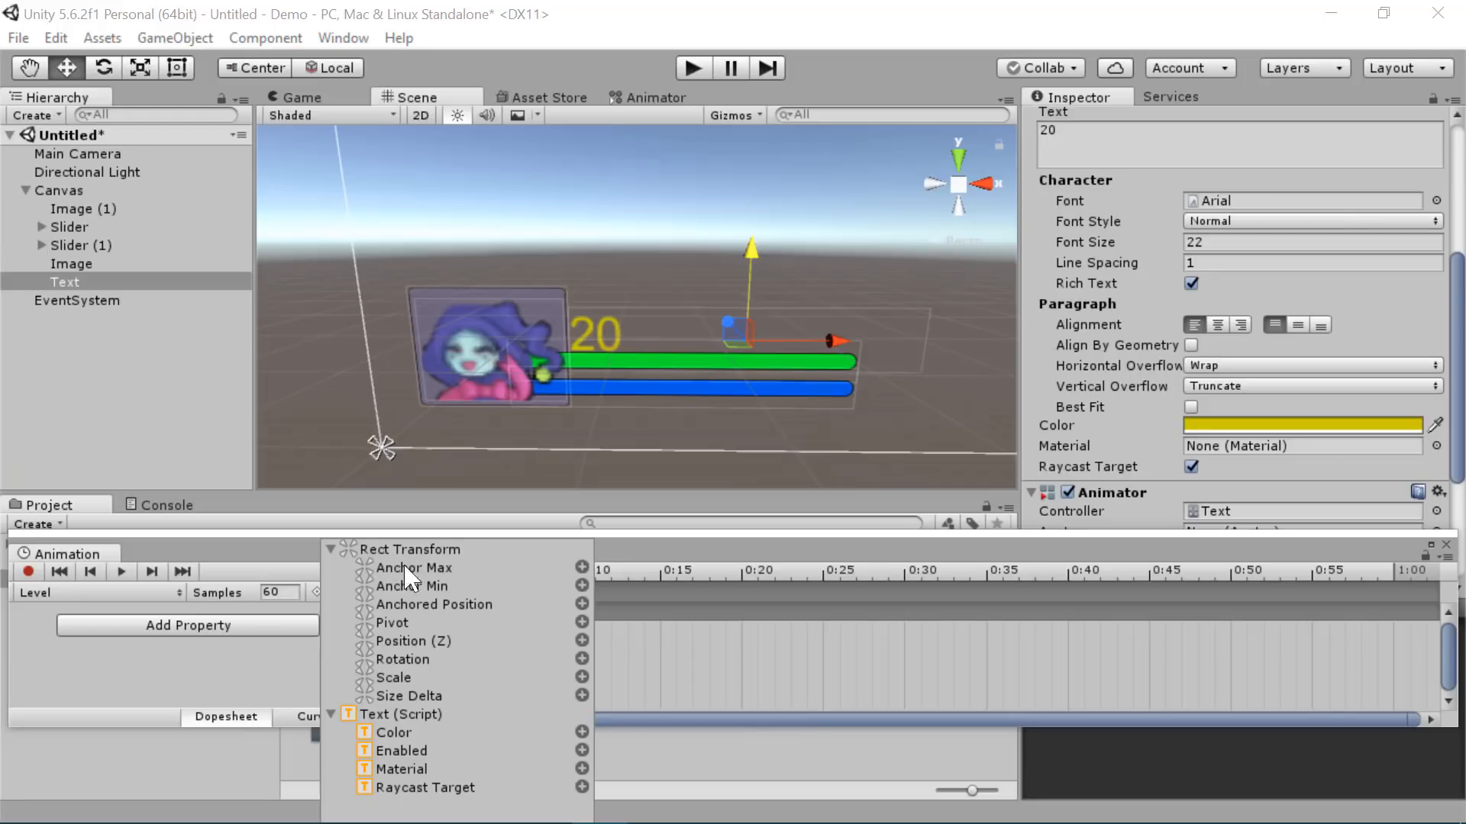
left_click(581, 678)
- Keyframe the text's scale at 0:30 in the Level clip with X, Y and Z all at 1.5
left_click_drag(756, 578, 898, 583)
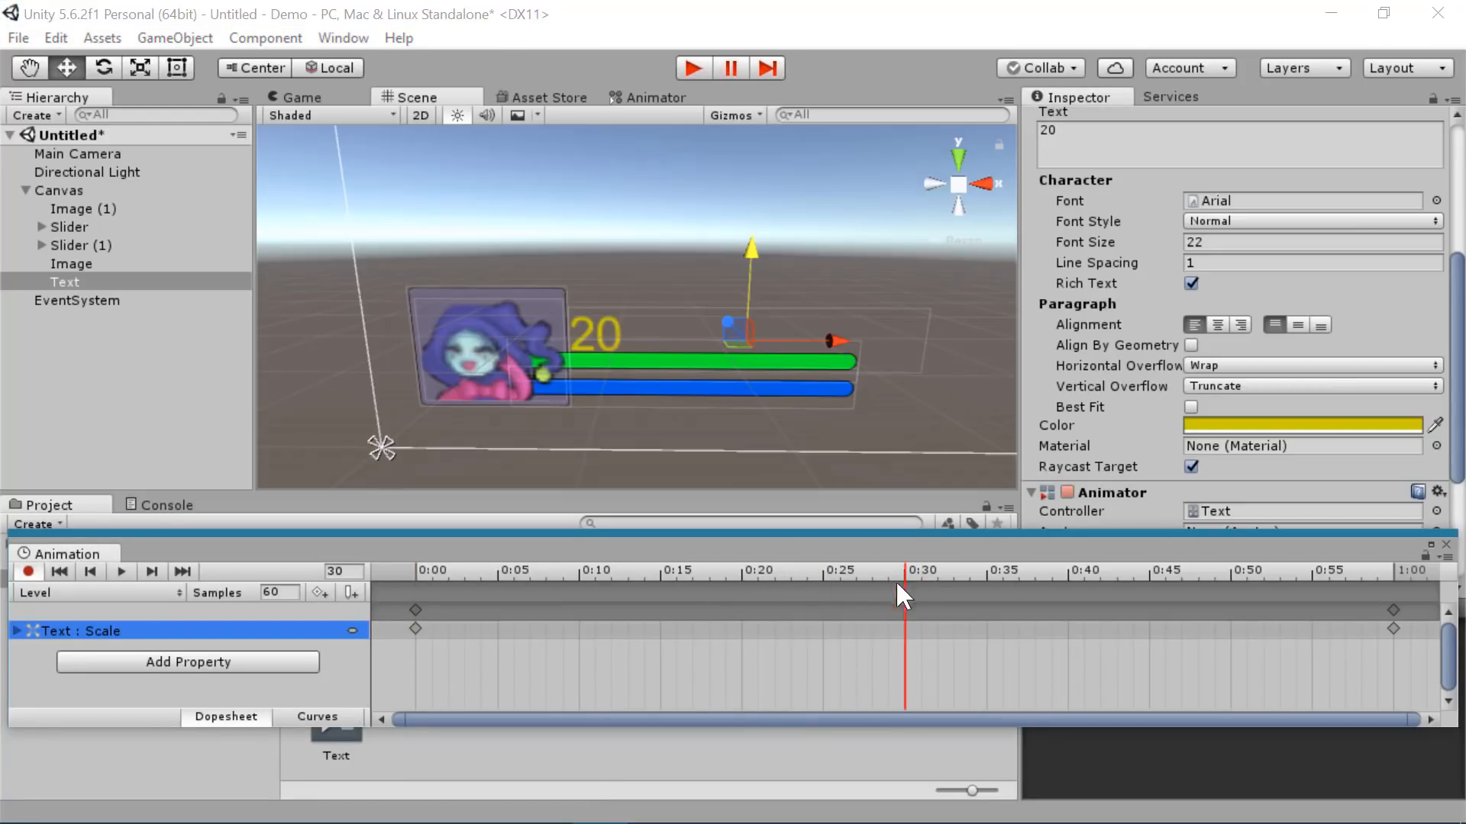
left_click(16, 631)
left_click(290, 646)
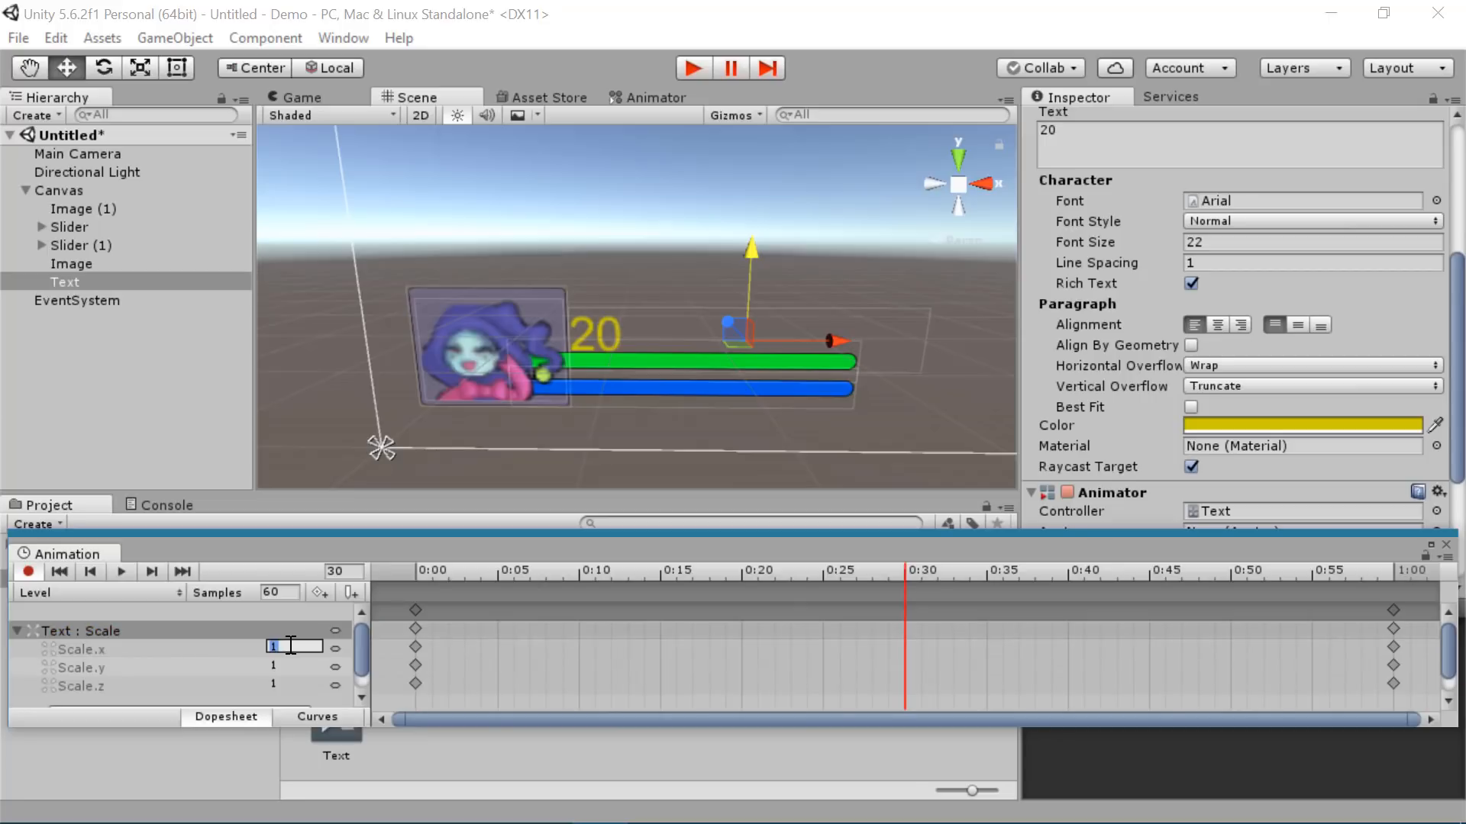
type("1.5")
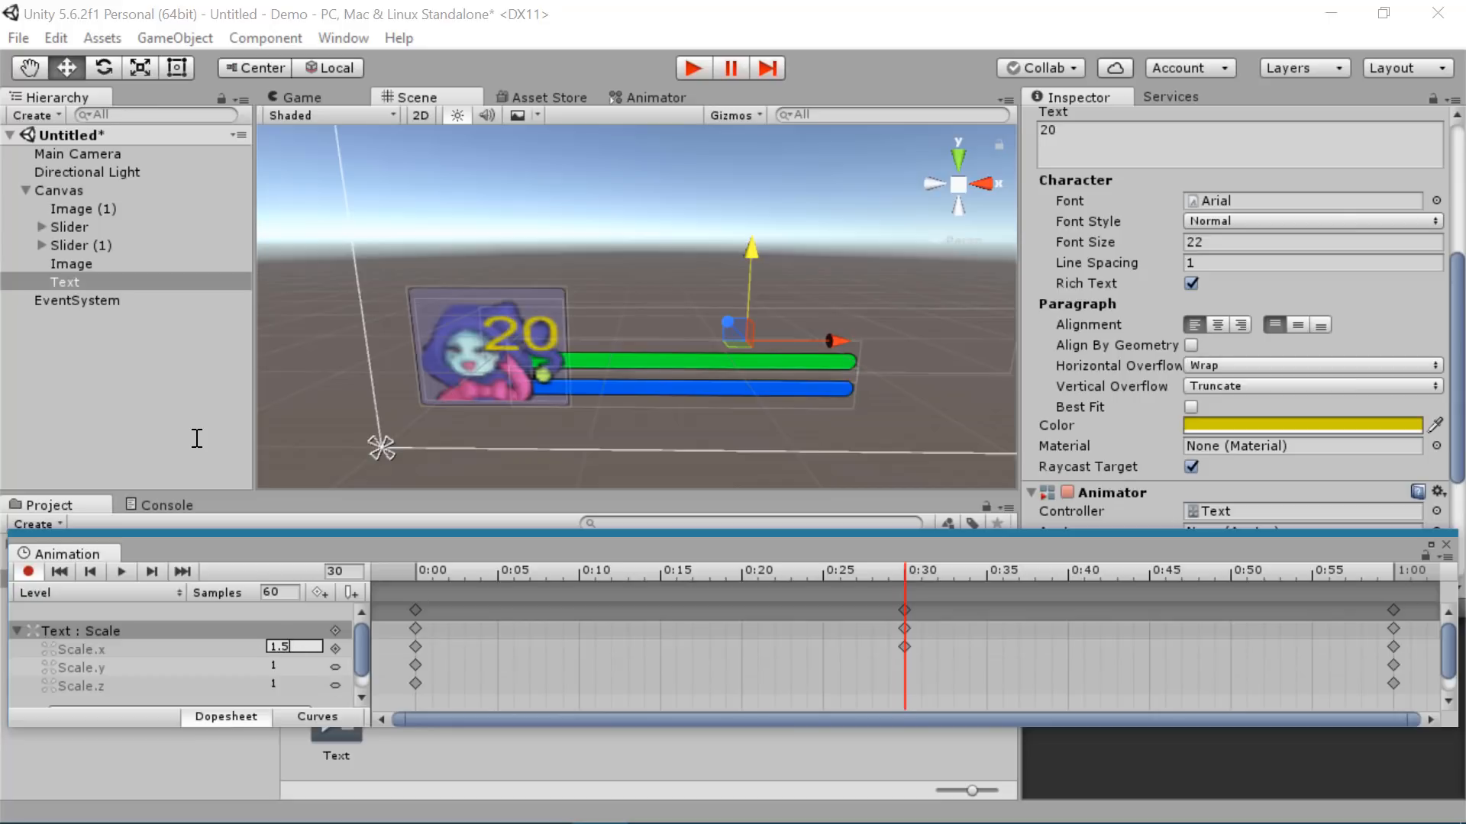
key("Tab")
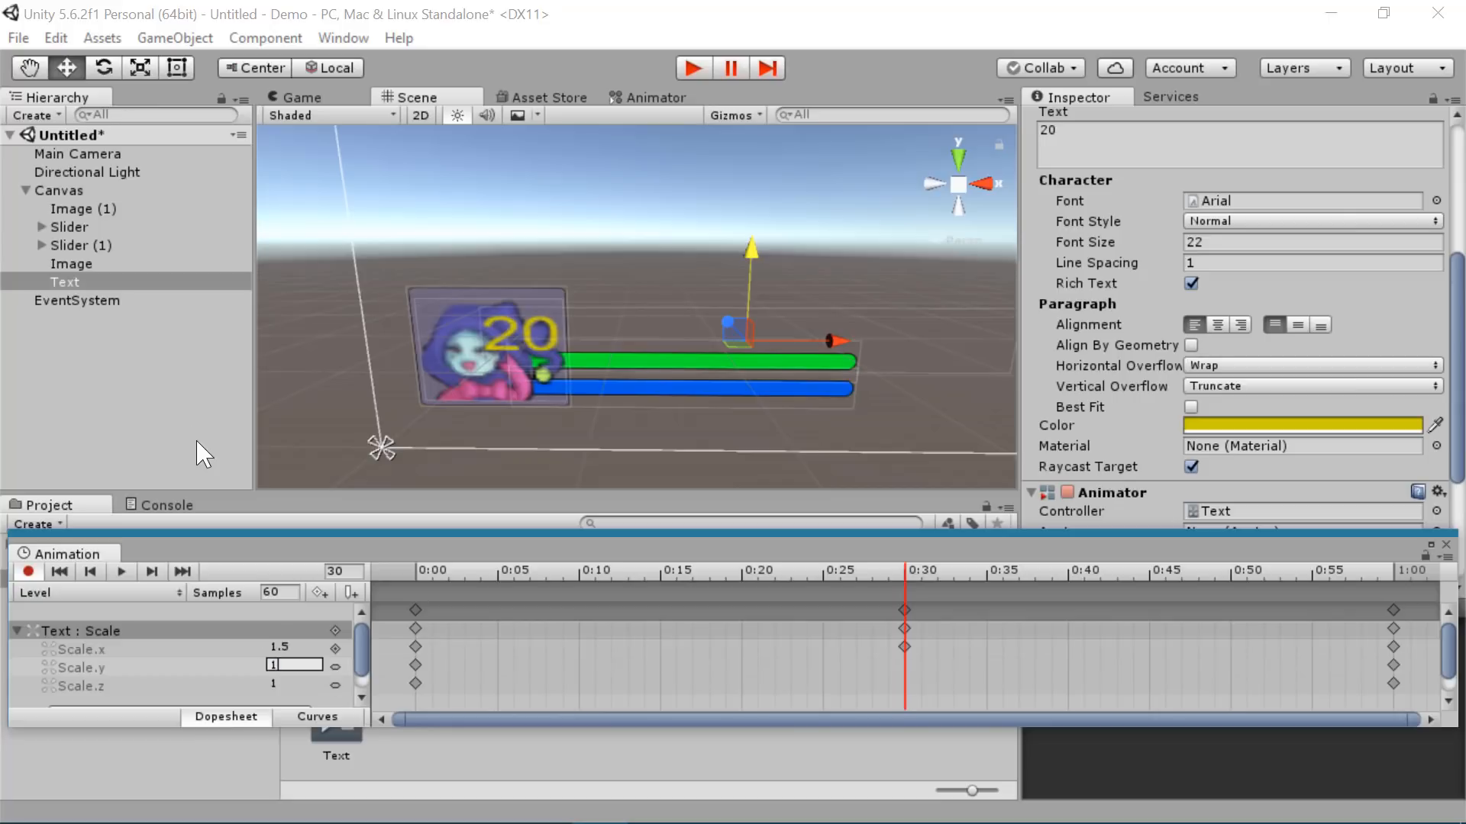
type("1.5")
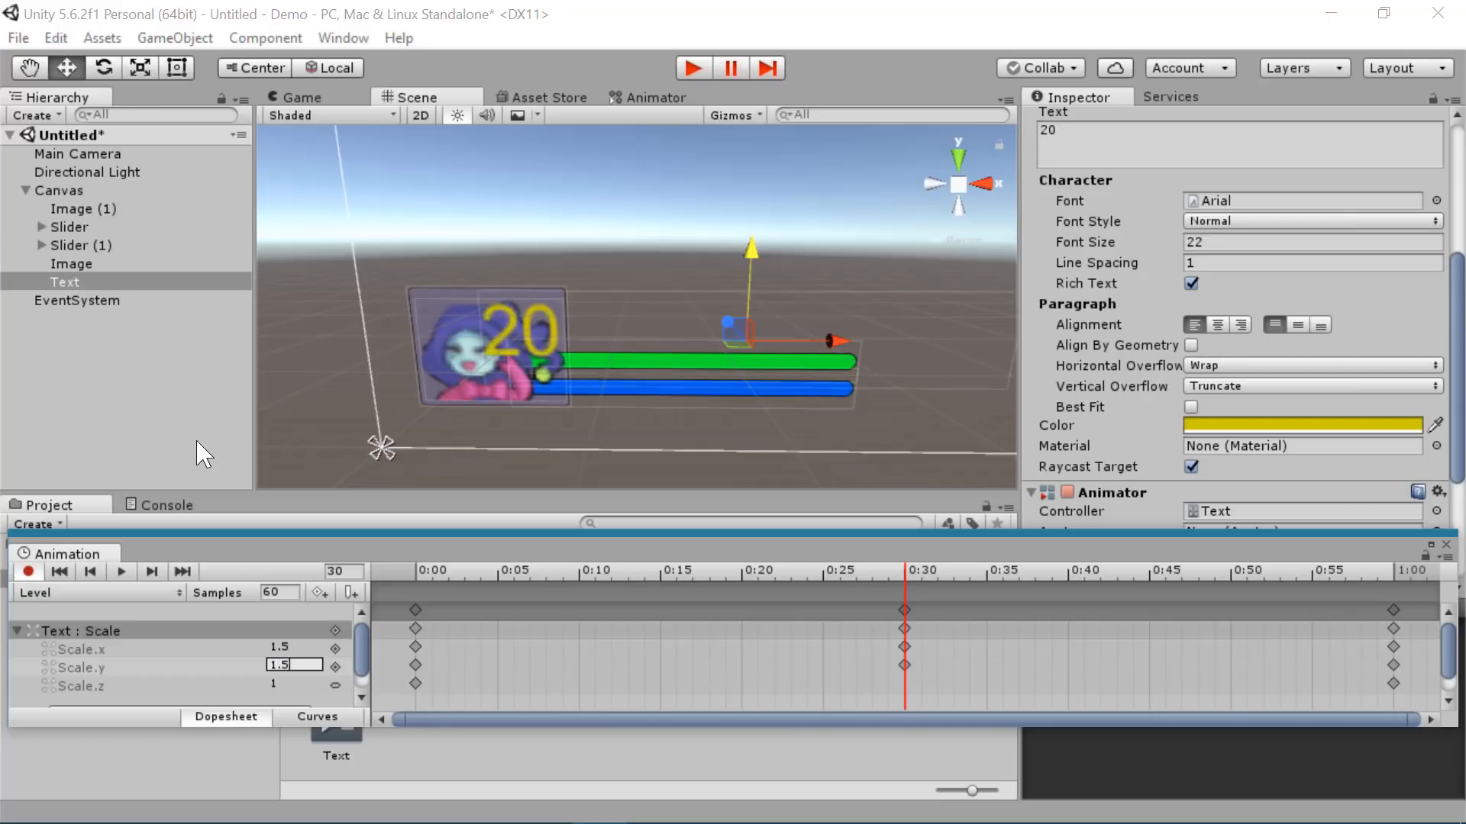
key("Tab")
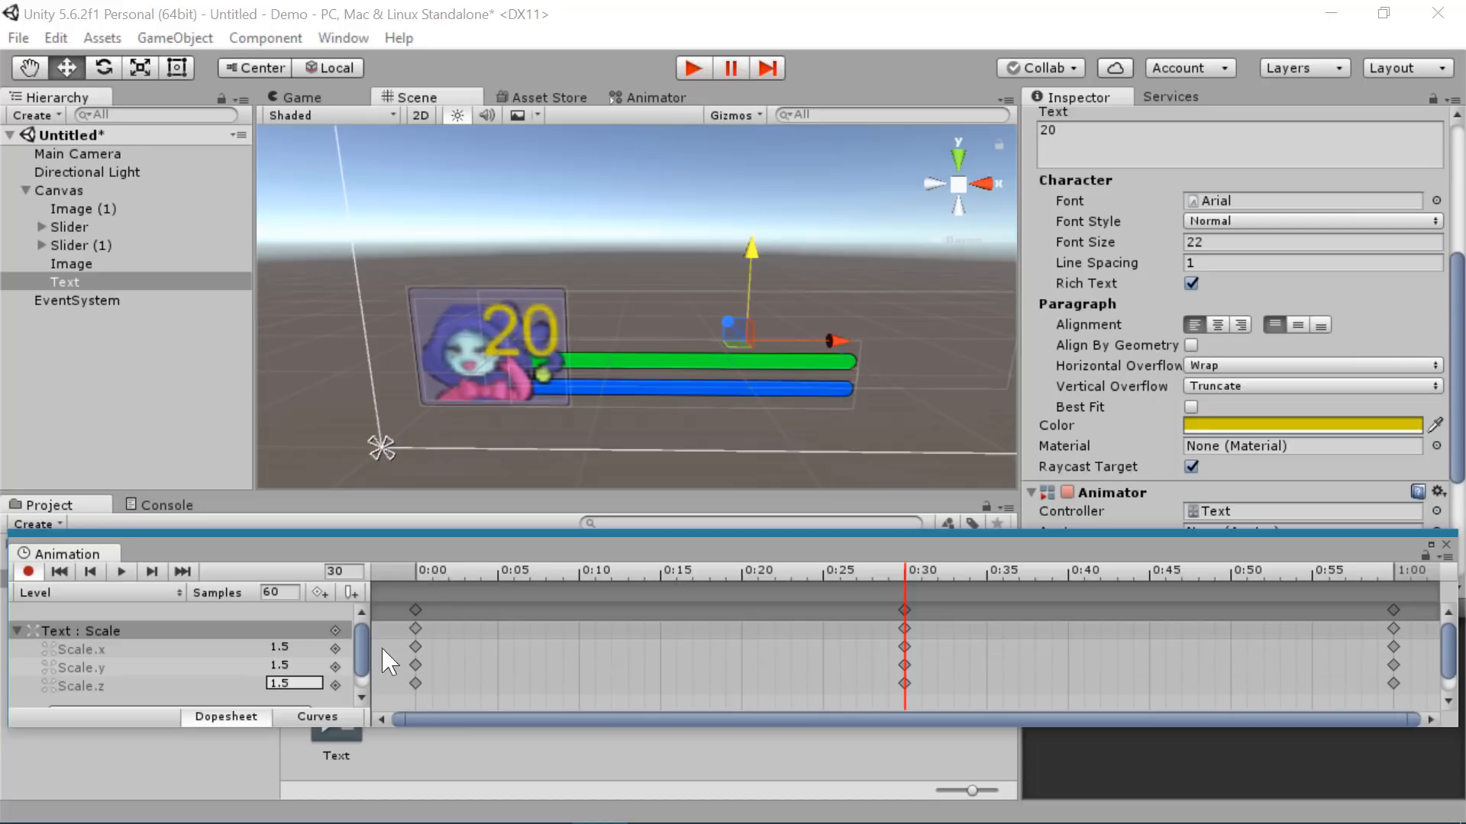
- Preview the Level clip's scale pulse by scrubbing from 0:30 towards its end, and close the Animation window
left_click_drag(454, 573, 1345, 589)
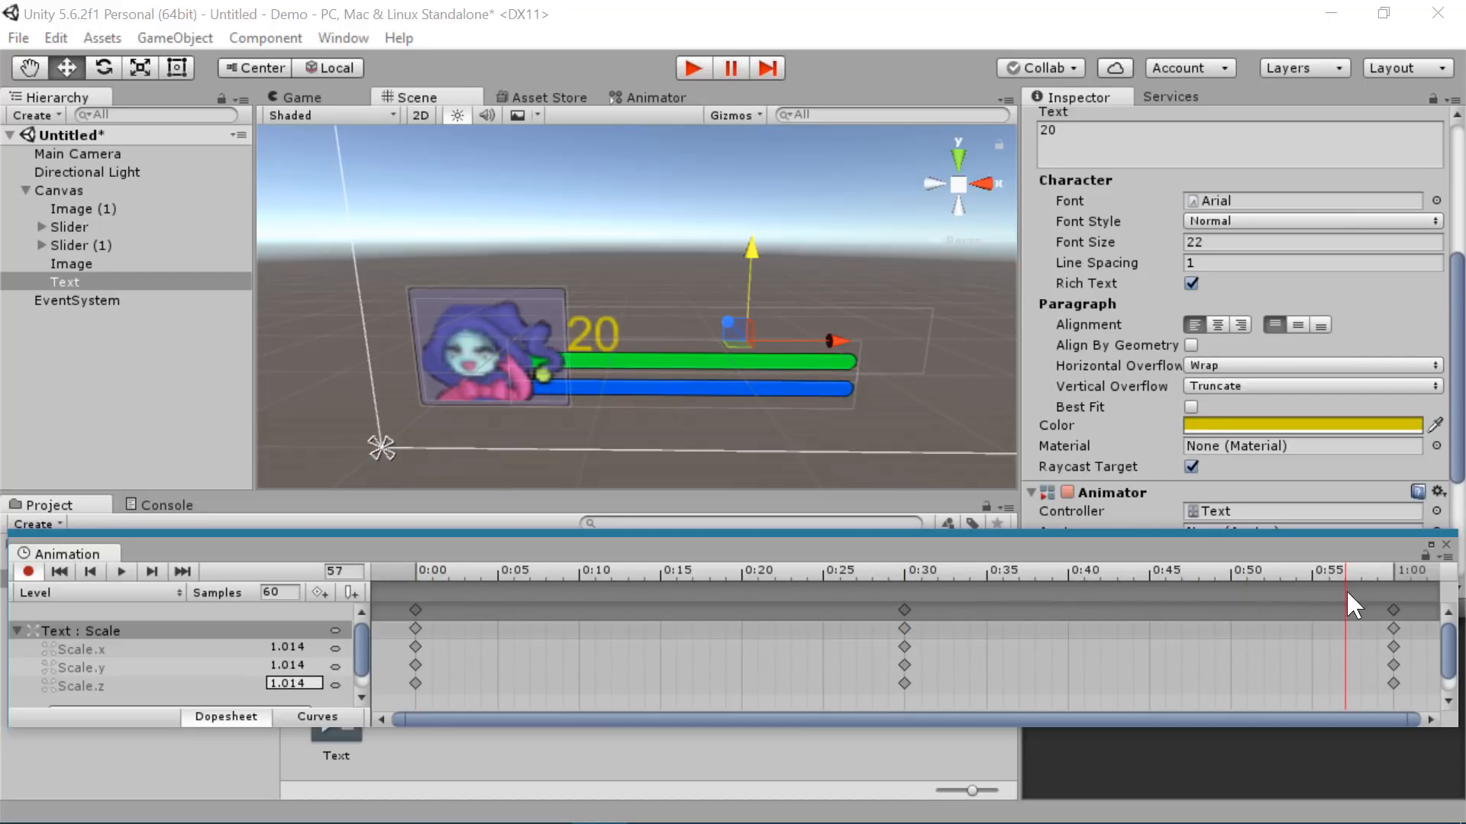
left_click(1446, 545)
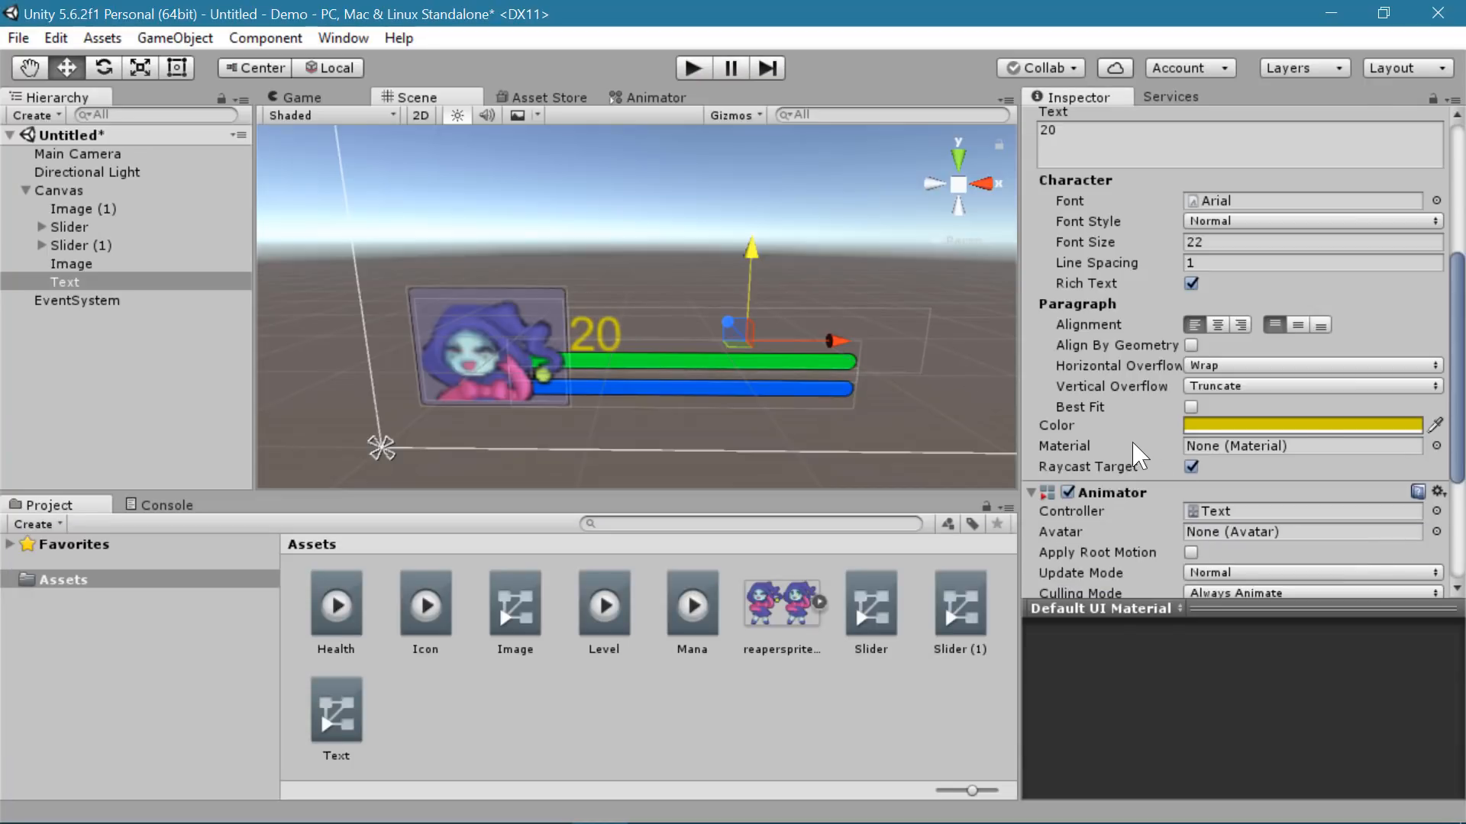
- Set the Text object's pivot X to 0 and switch the transform handle from Center to Pivot
scroll(1145, 473, "up", 3)
scroll(1134, 546, "up", 4)
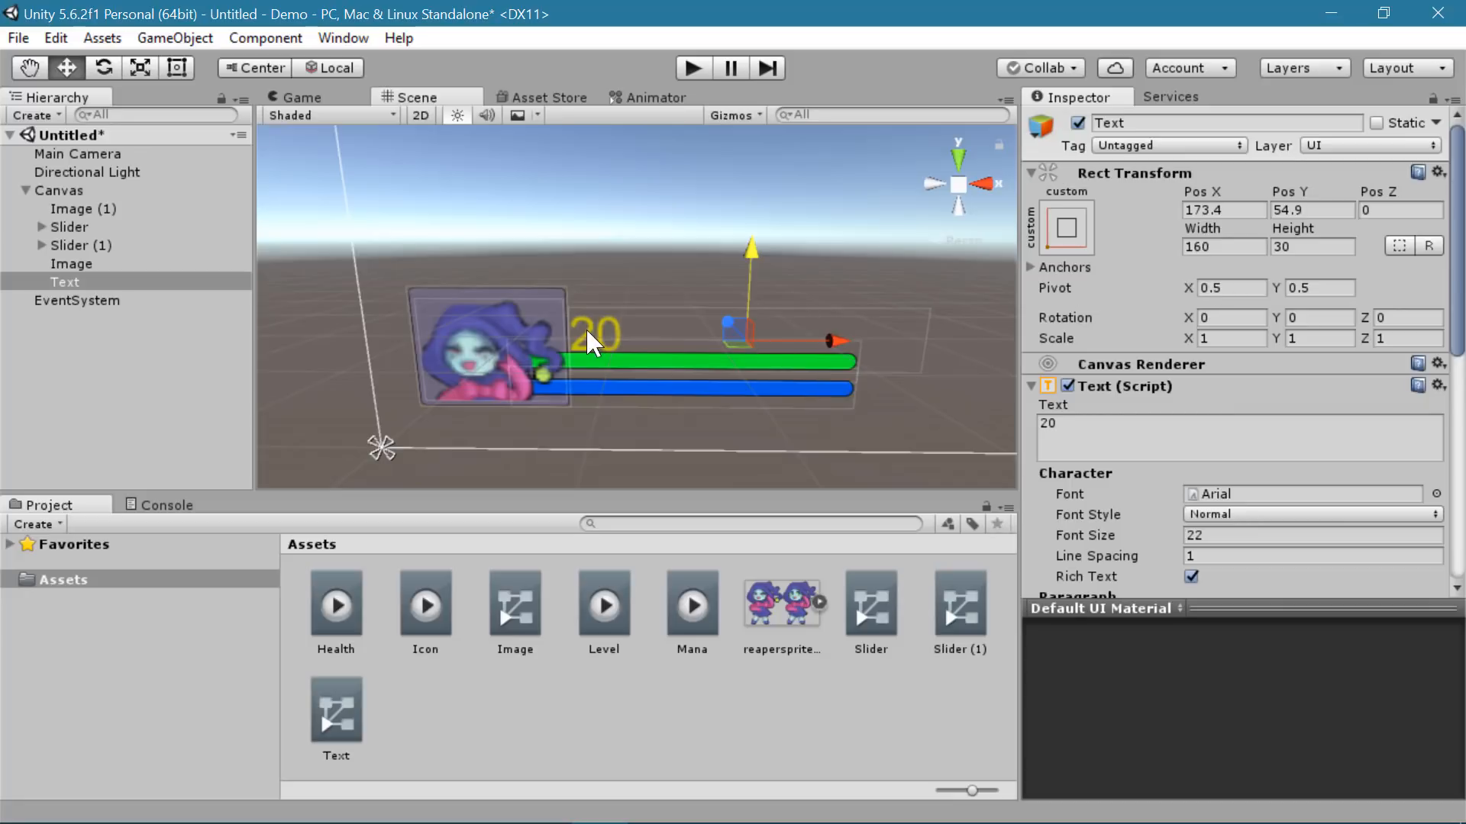
left_click(1213, 287)
type("0")
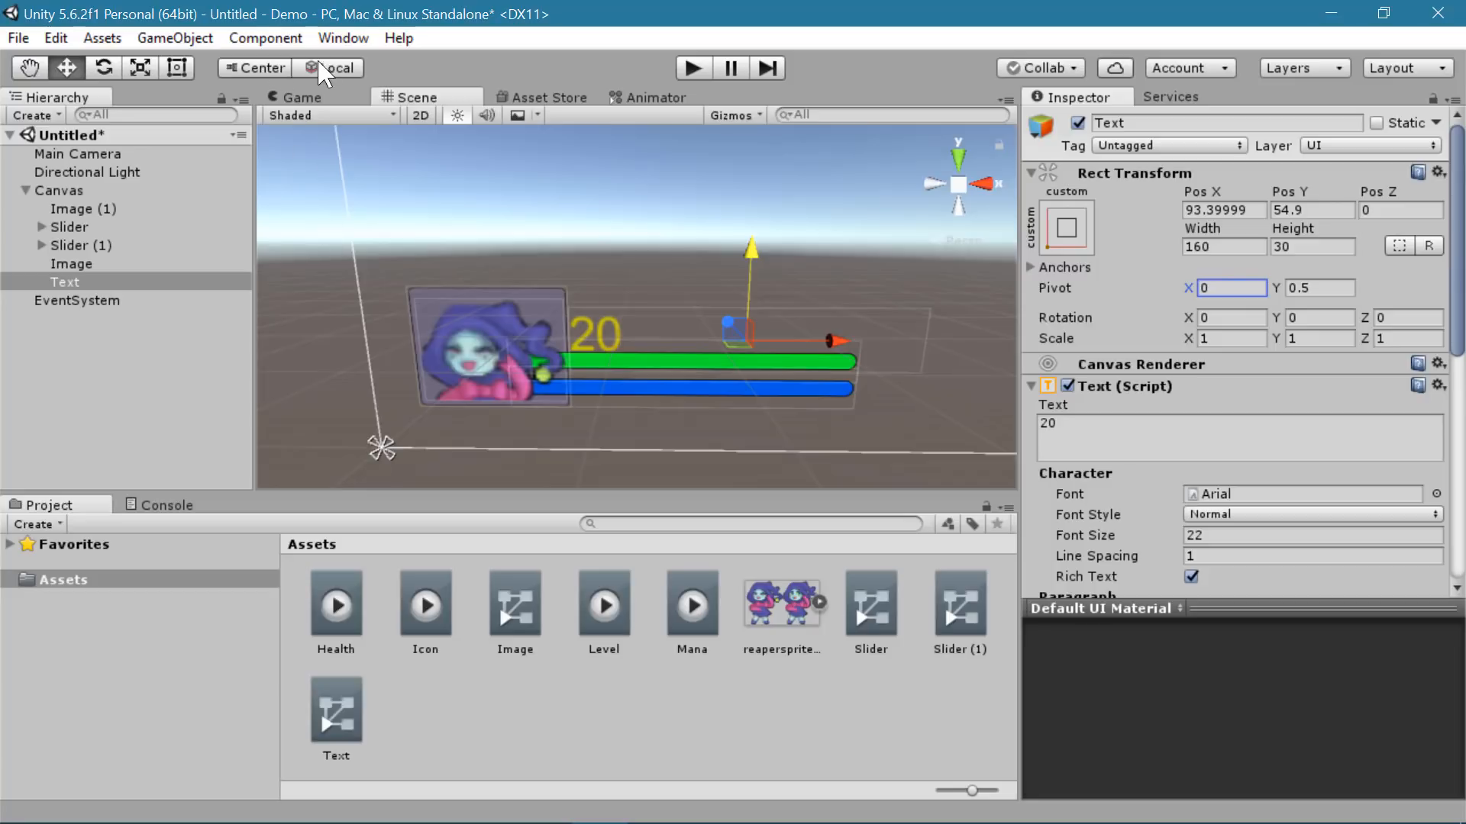
left_click(265, 70)
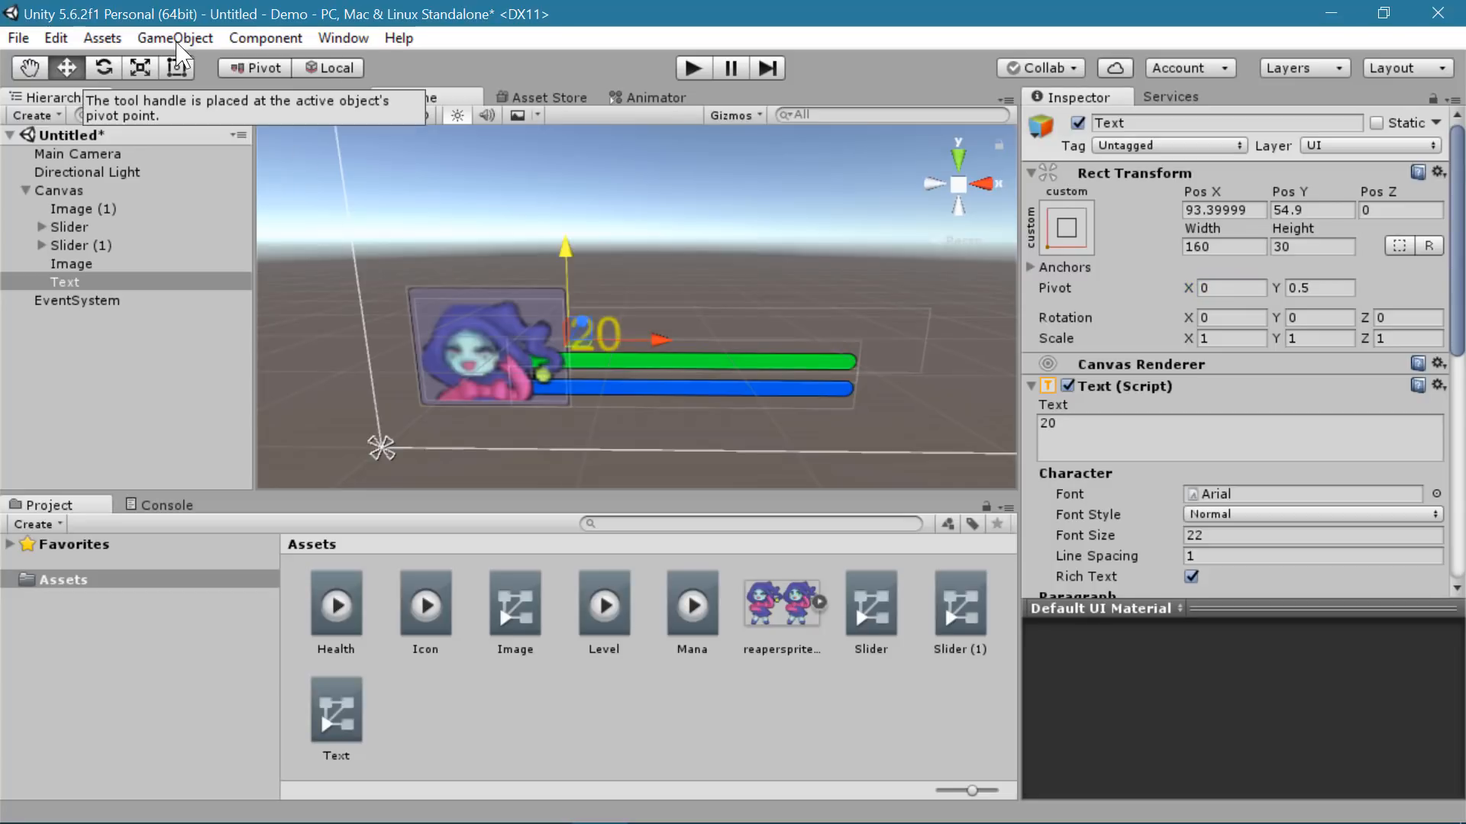
left_click(260, 68)
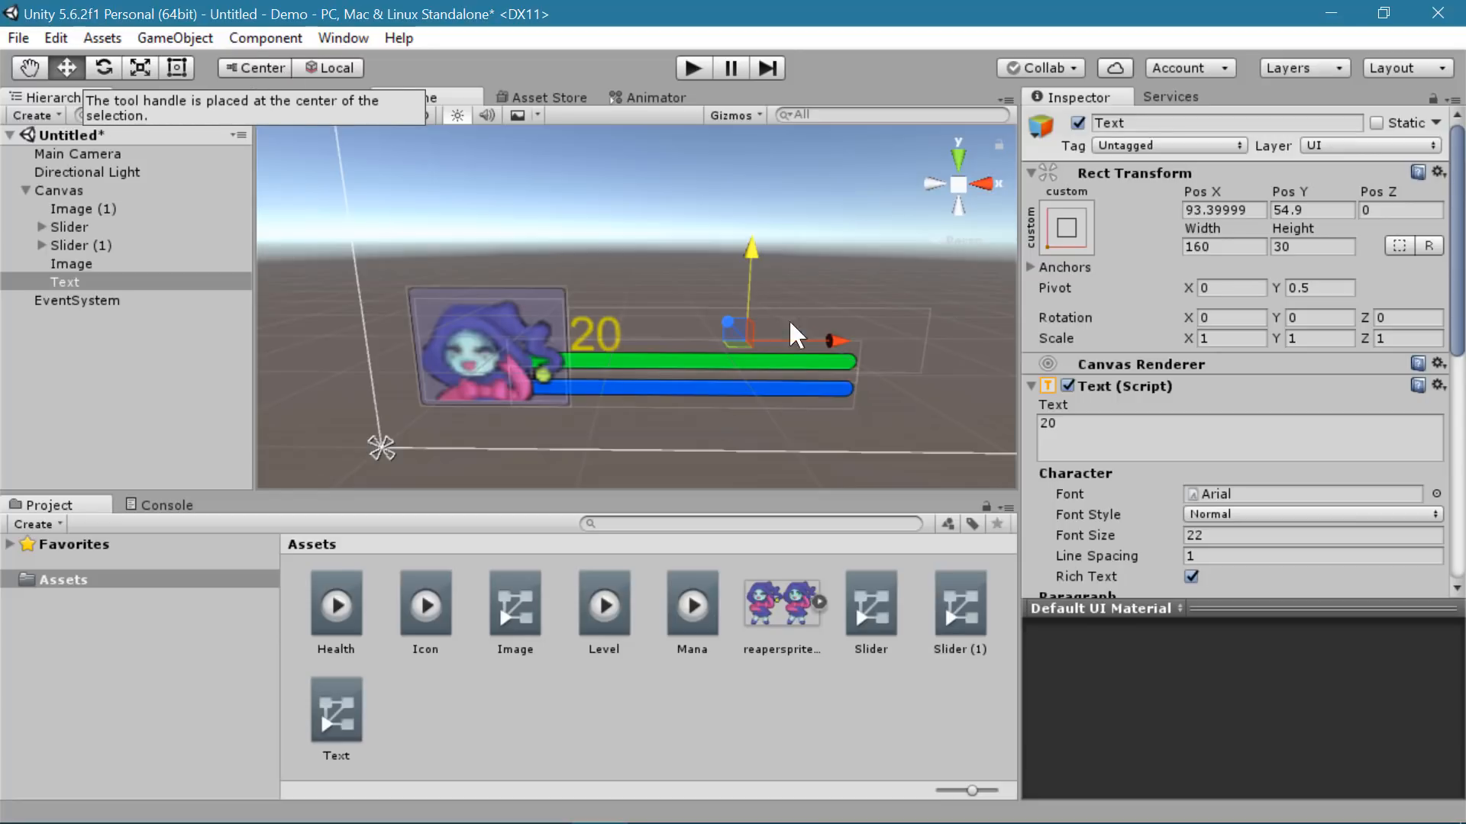
left_click(267, 69)
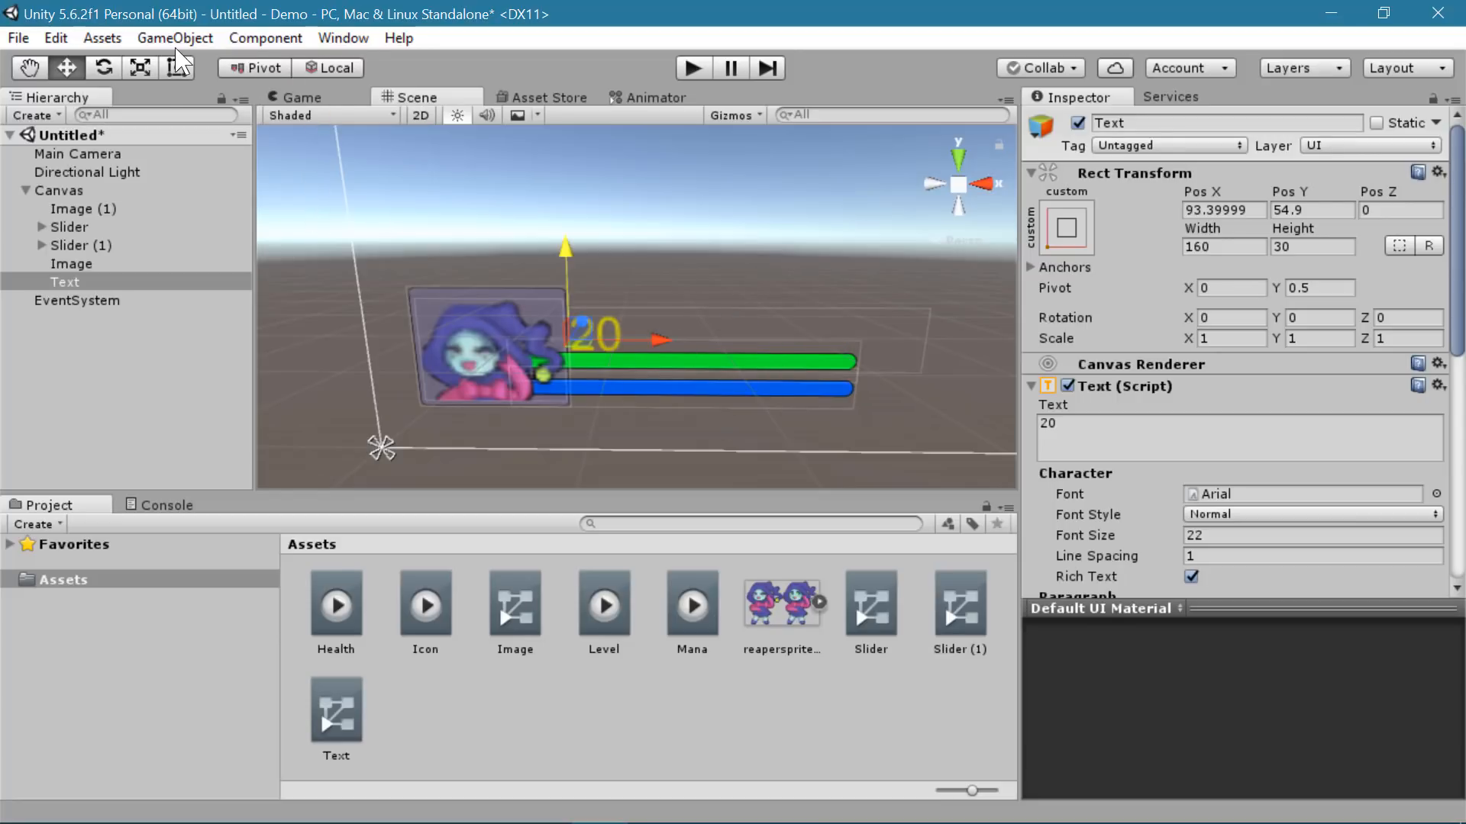
- Compare handle placement by setting the Text object's pivot X to 0.5 and returning it to 0
left_click(1244, 293)
type(".5")
key("Return")
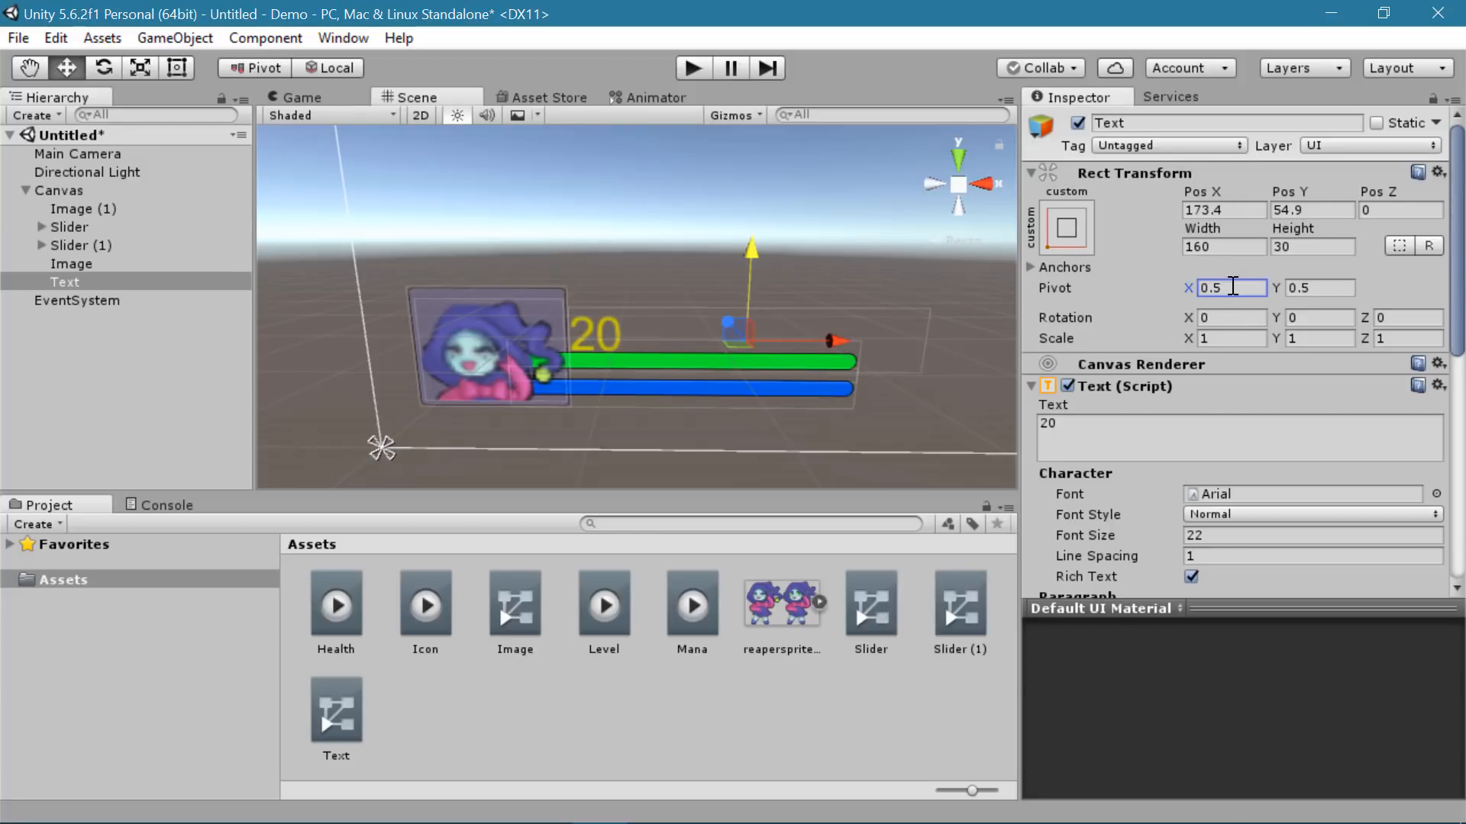
type("0")
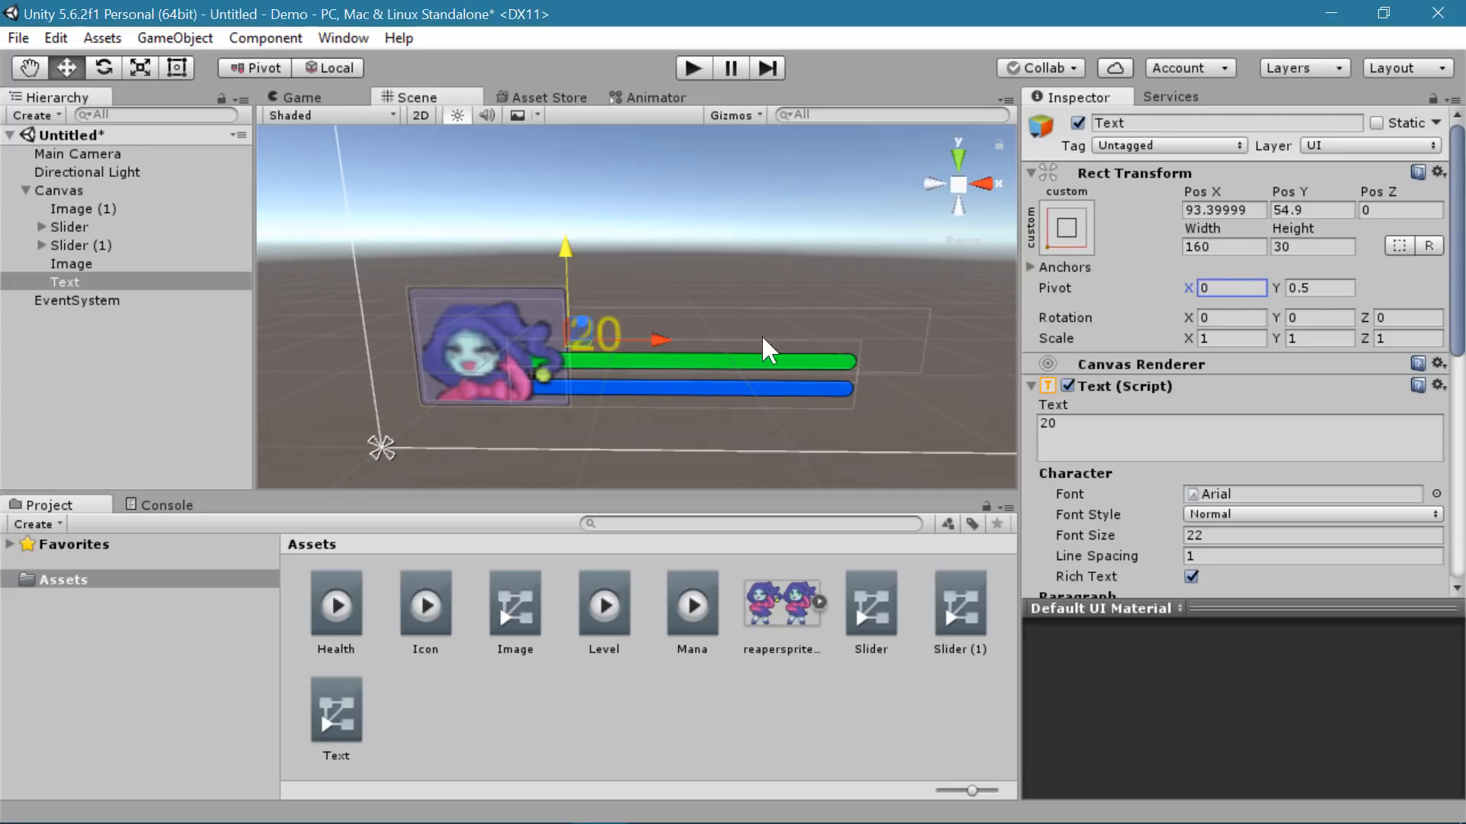
- Test the HUD in play mode, and raise the level text to about Pos Y 56.8
left_click(692, 68)
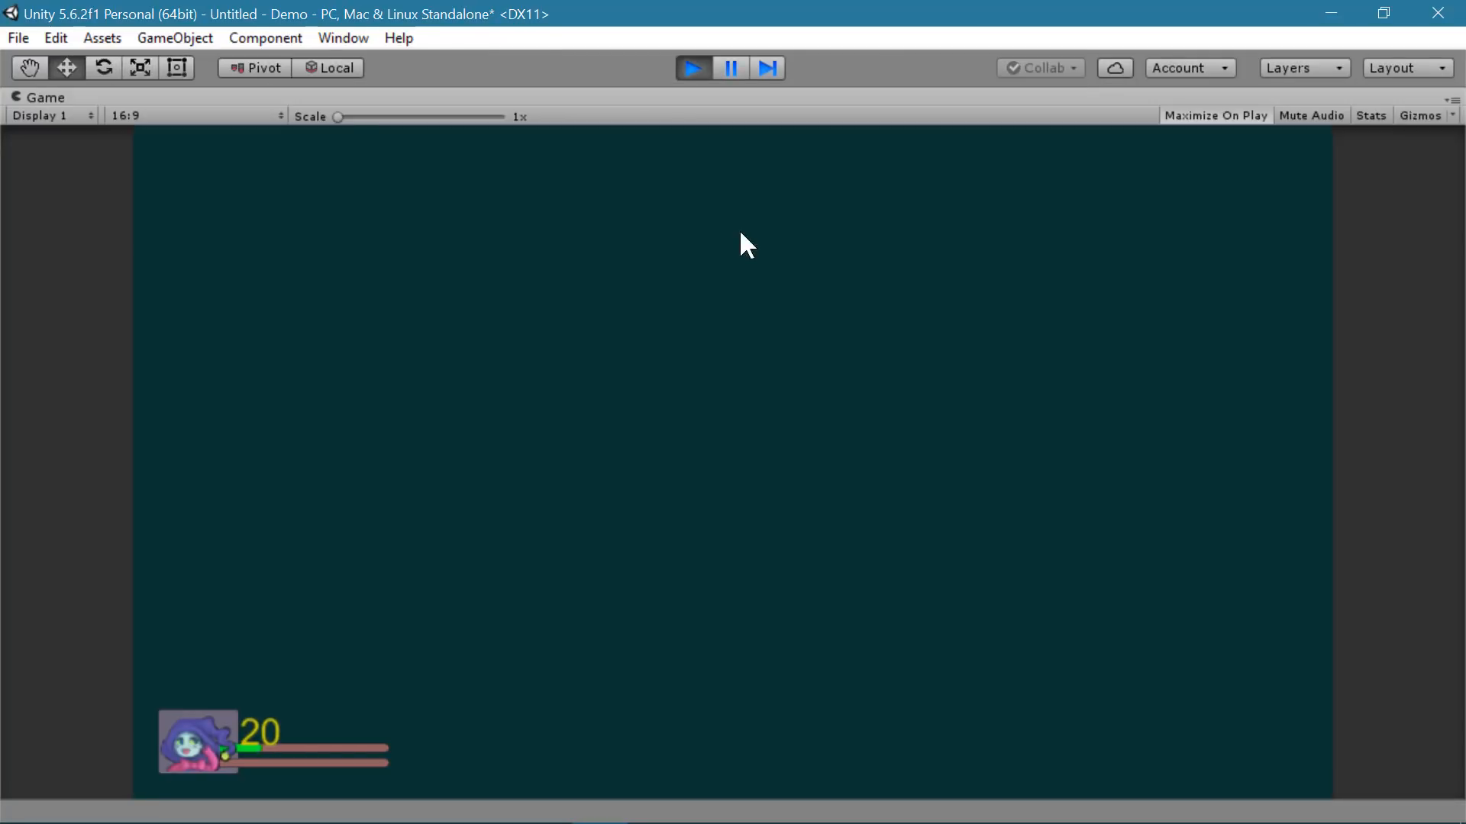
left_click(700, 67)
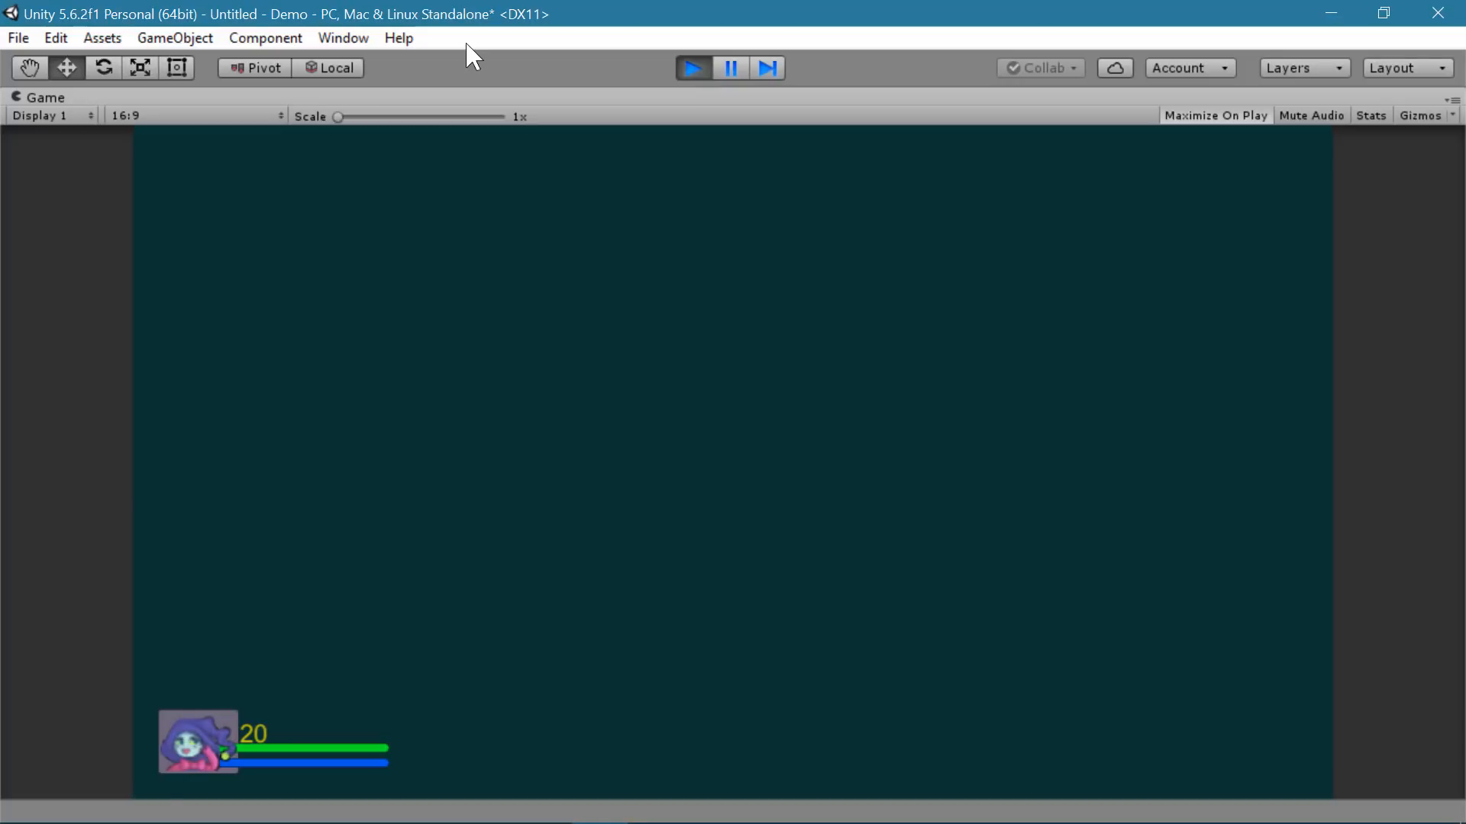
scroll(664, 316, "up", 3)
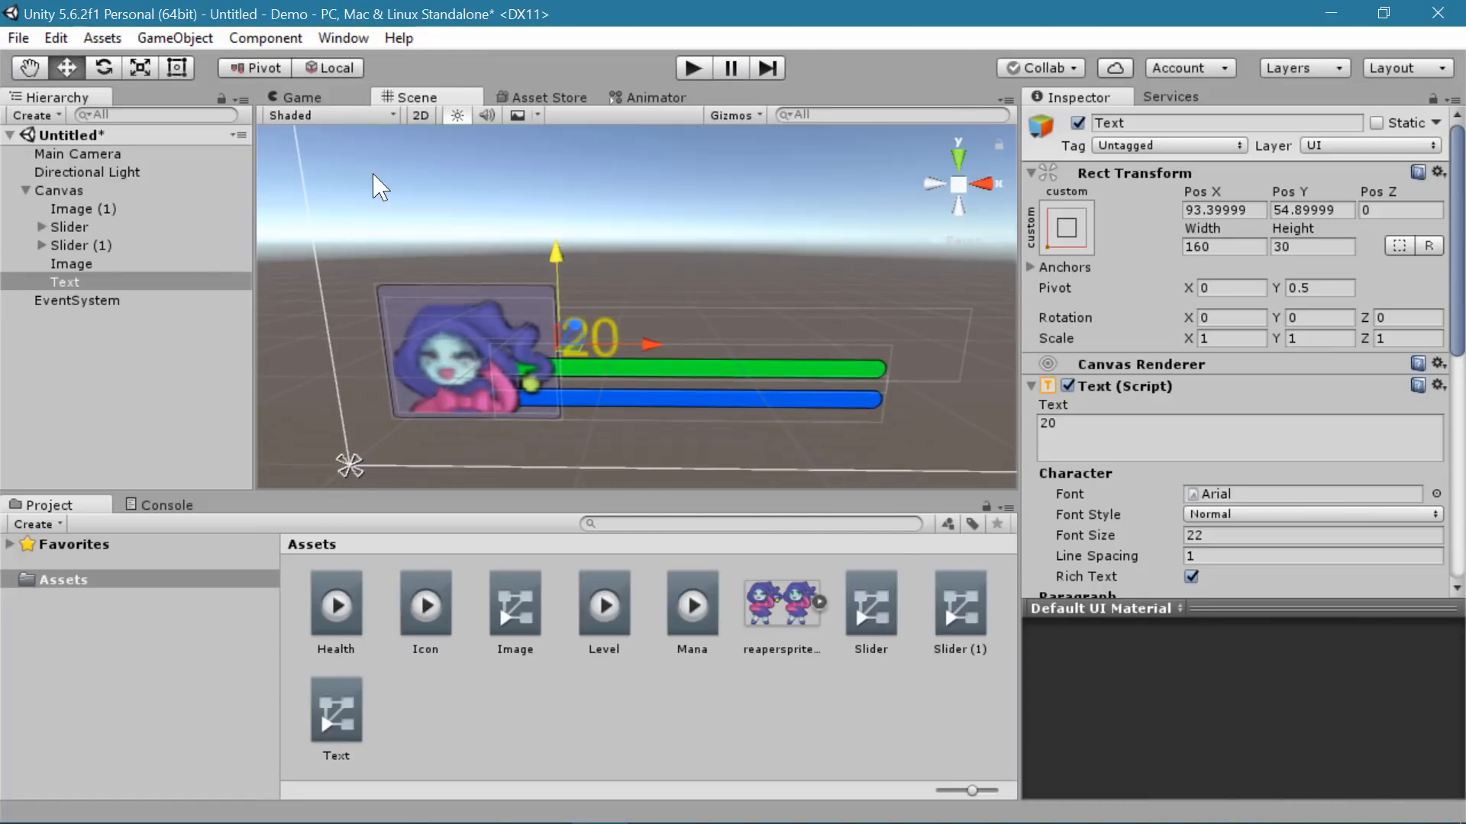
left_click_drag(559, 262, 558, 253)
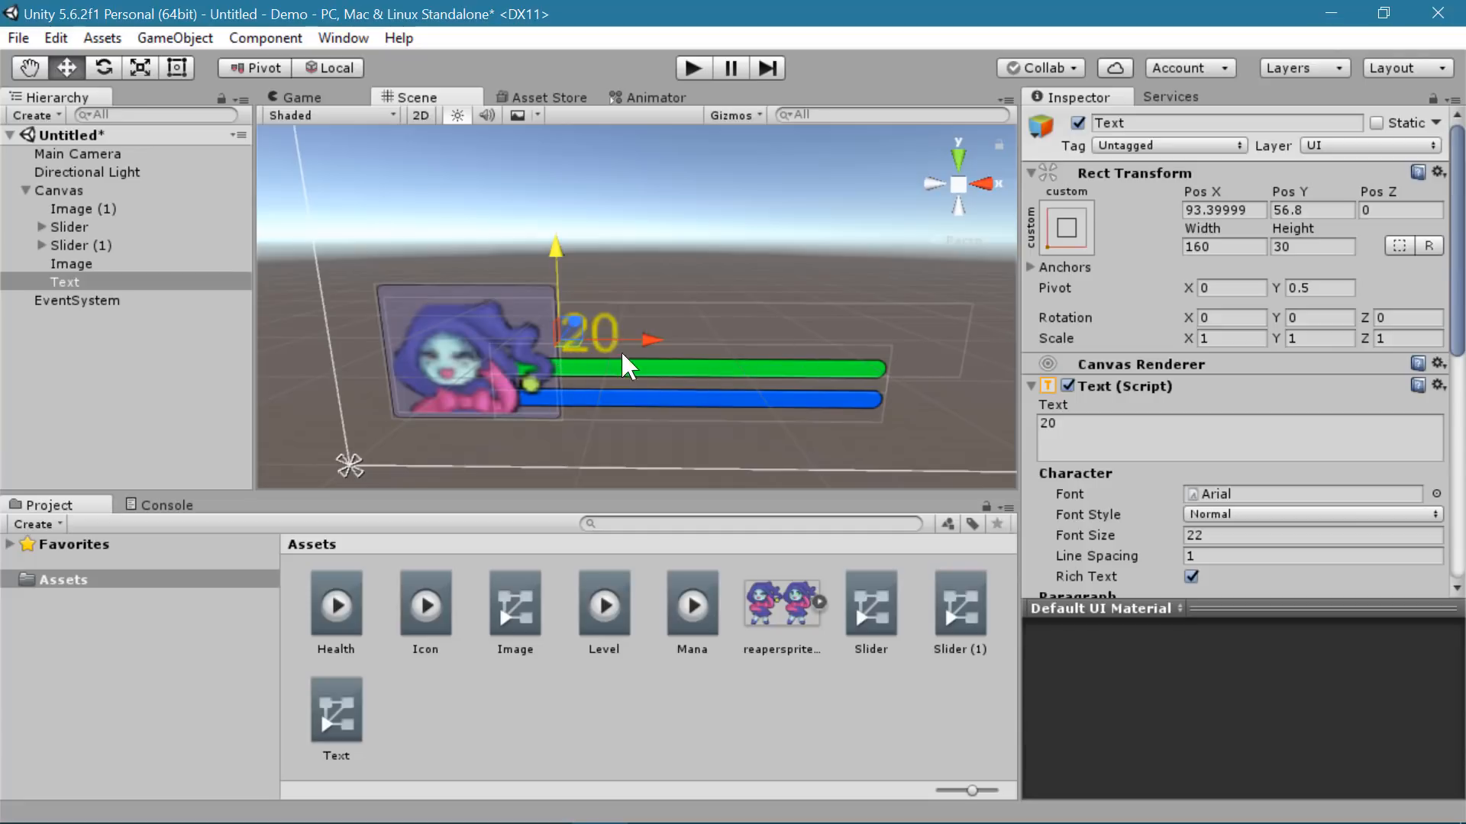
- Set the Text object's pivot Y to 0 and run the scene to check how the level number pulses
left_click(1326, 288)
type("0")
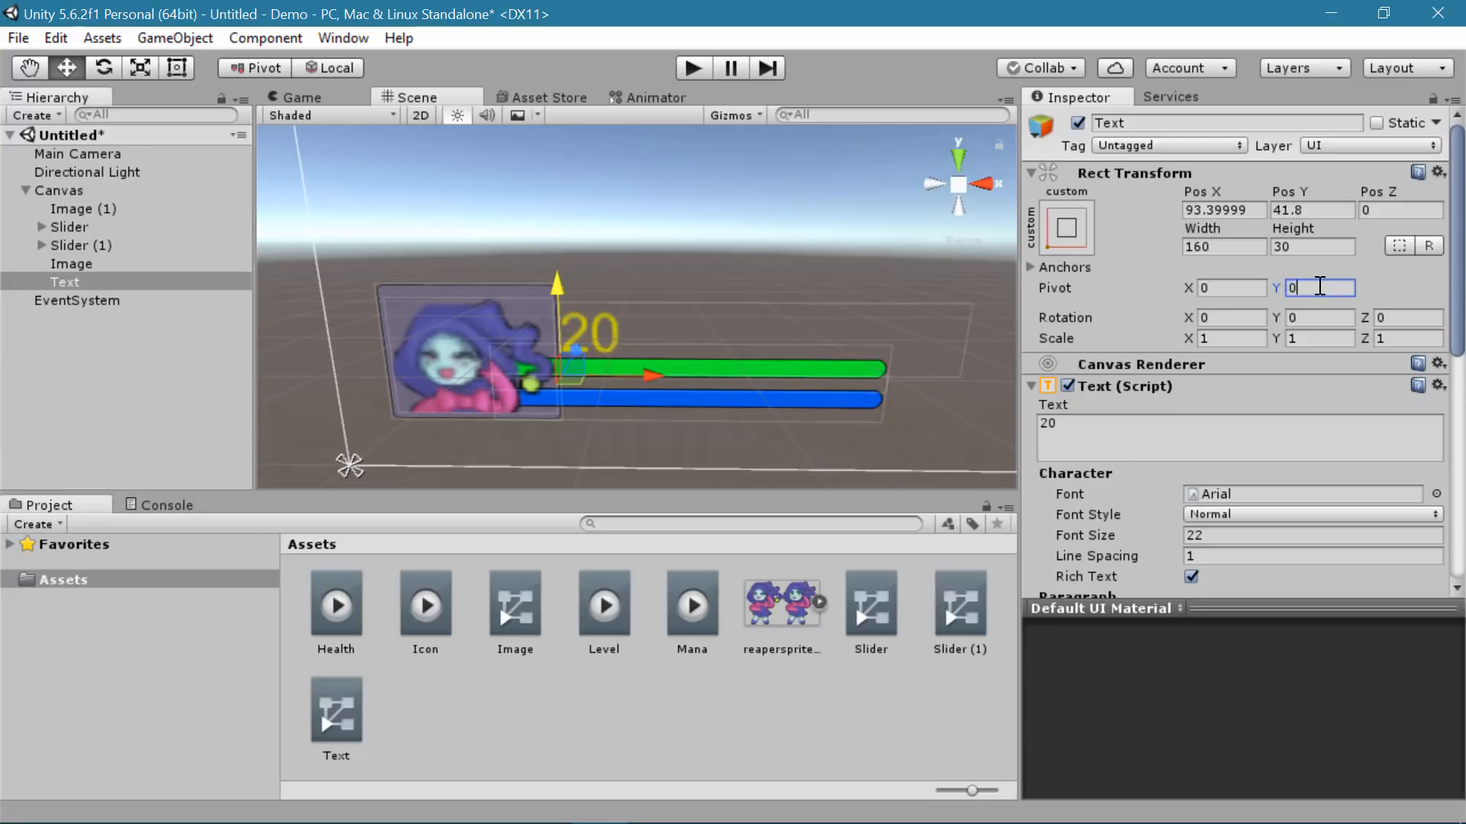
left_click(692, 67)
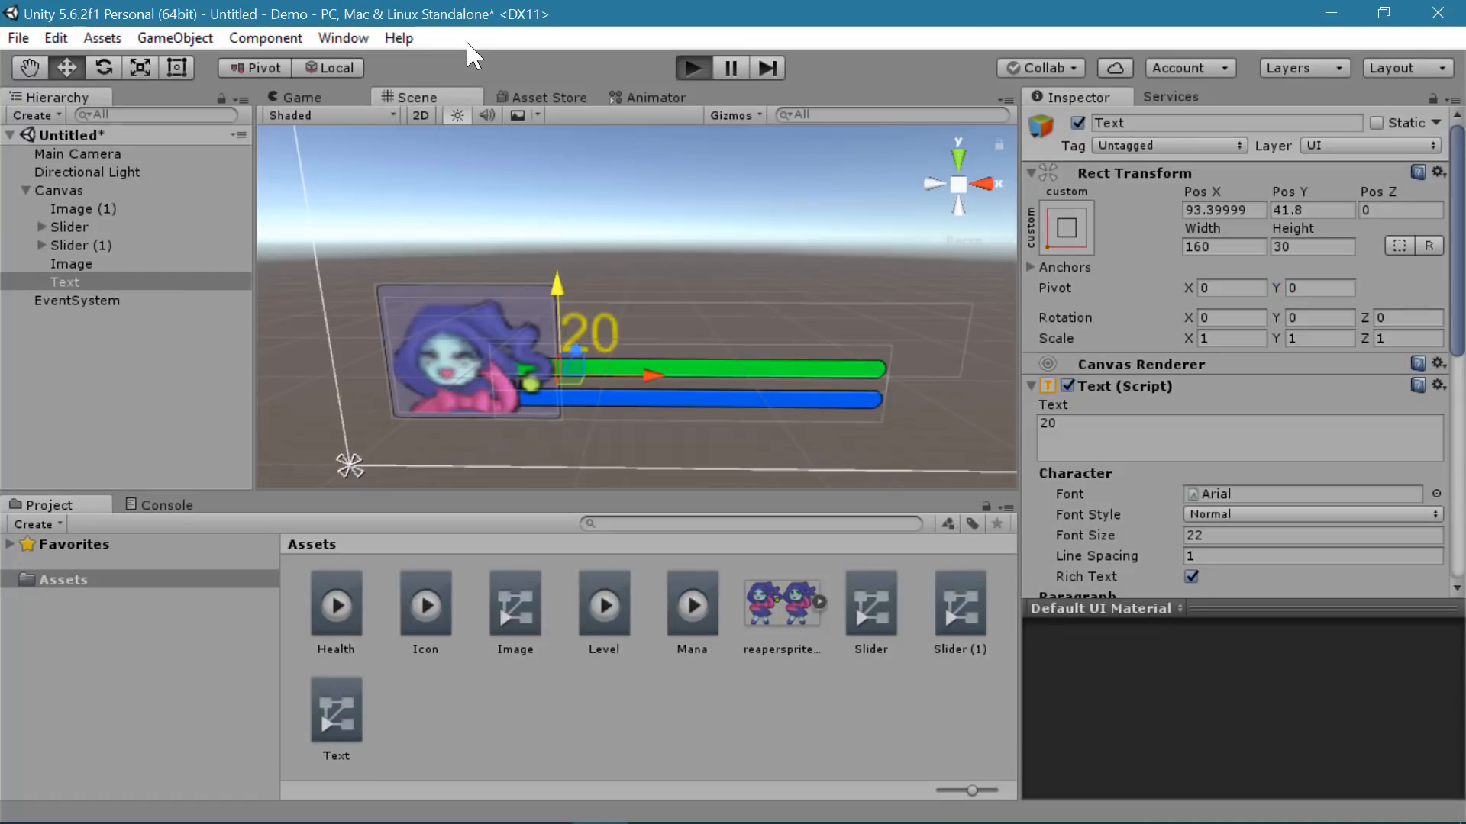
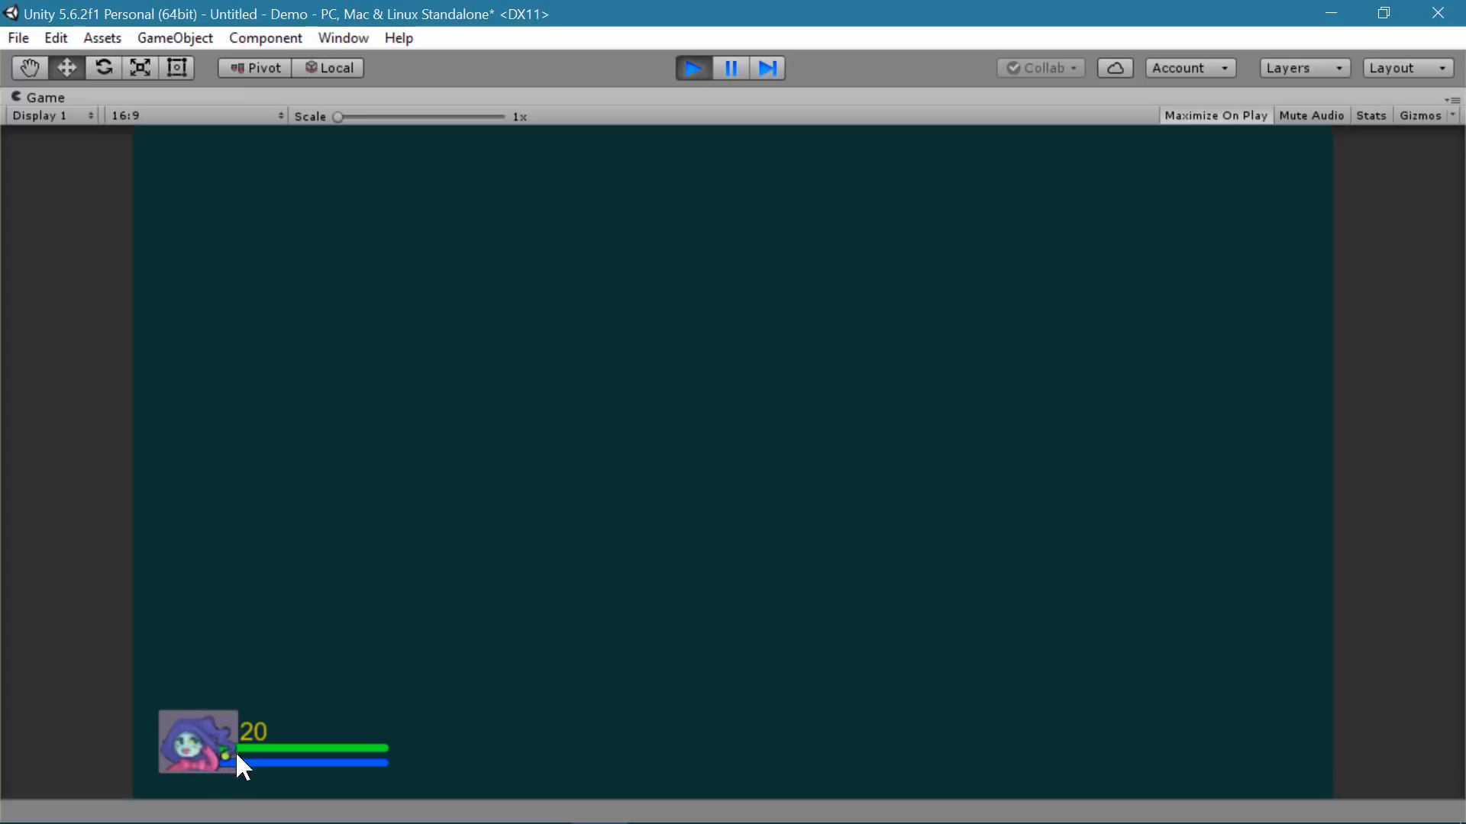
left_click(694, 69)
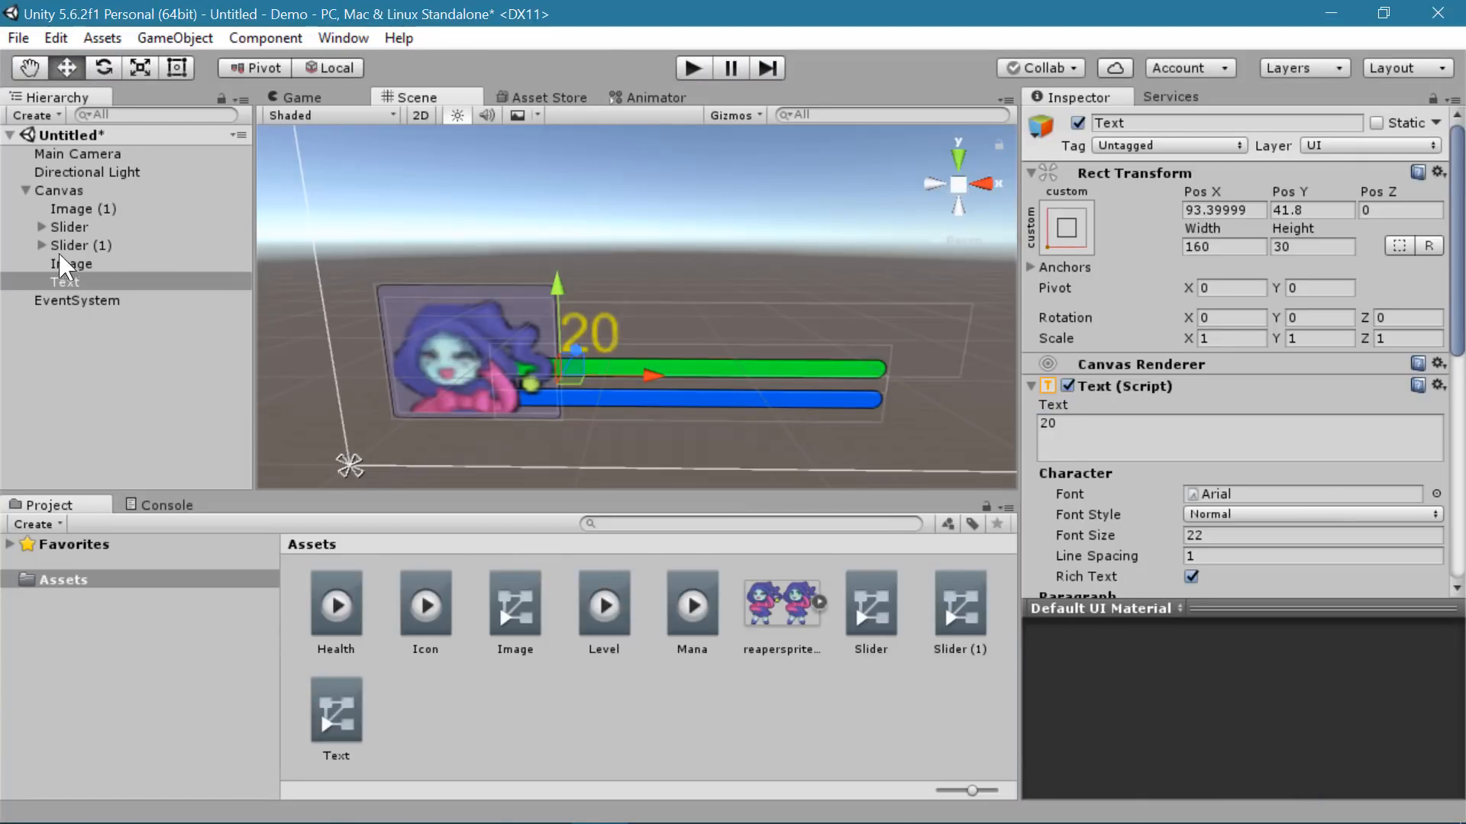
- Move Image (1) directly below Slider (1) in the Canvas order, and shift both sliders to about Pos X 152.4
left_click_drag(91, 208, 92, 255)
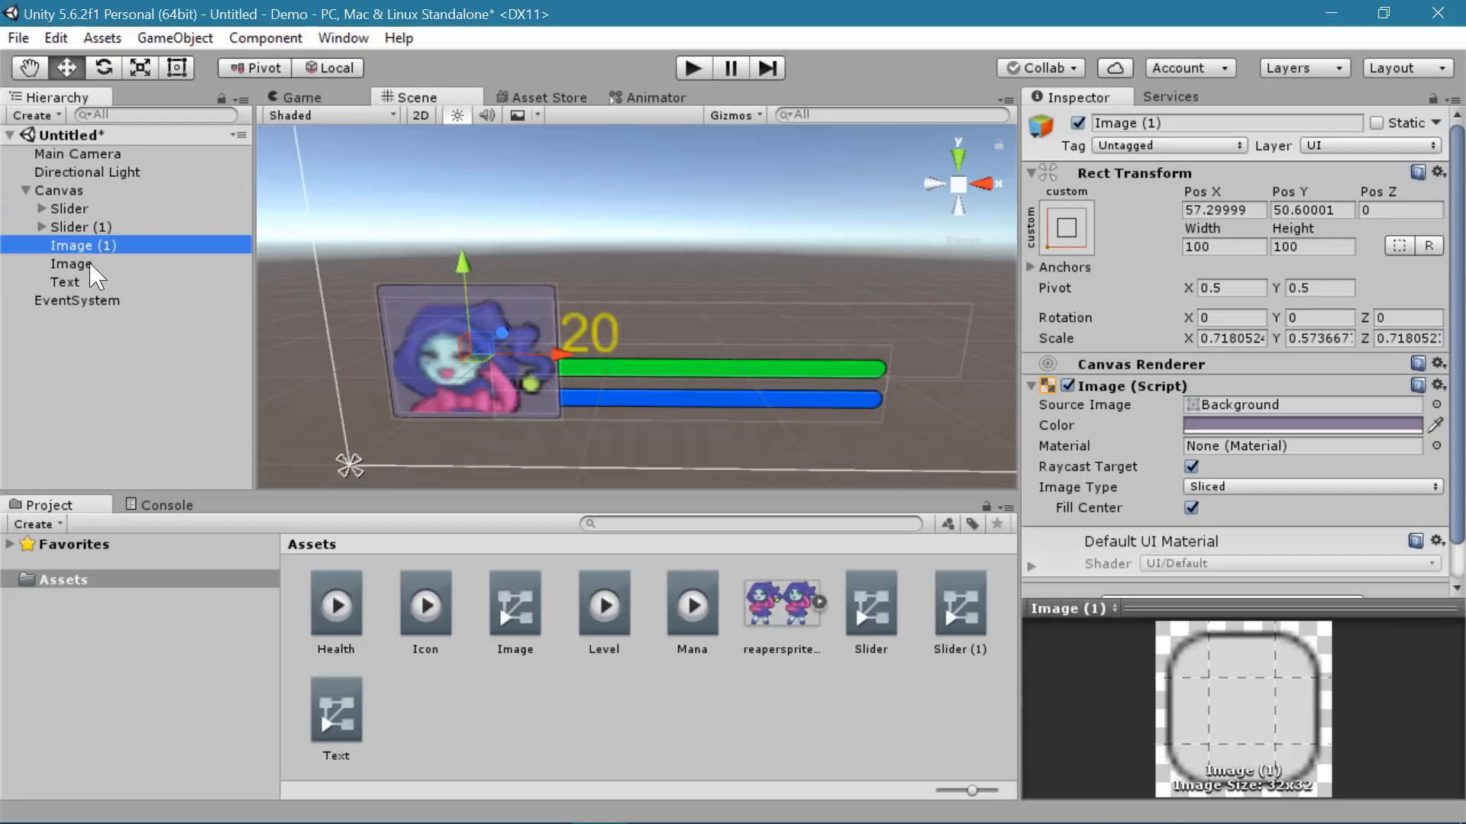
left_click(104, 228)
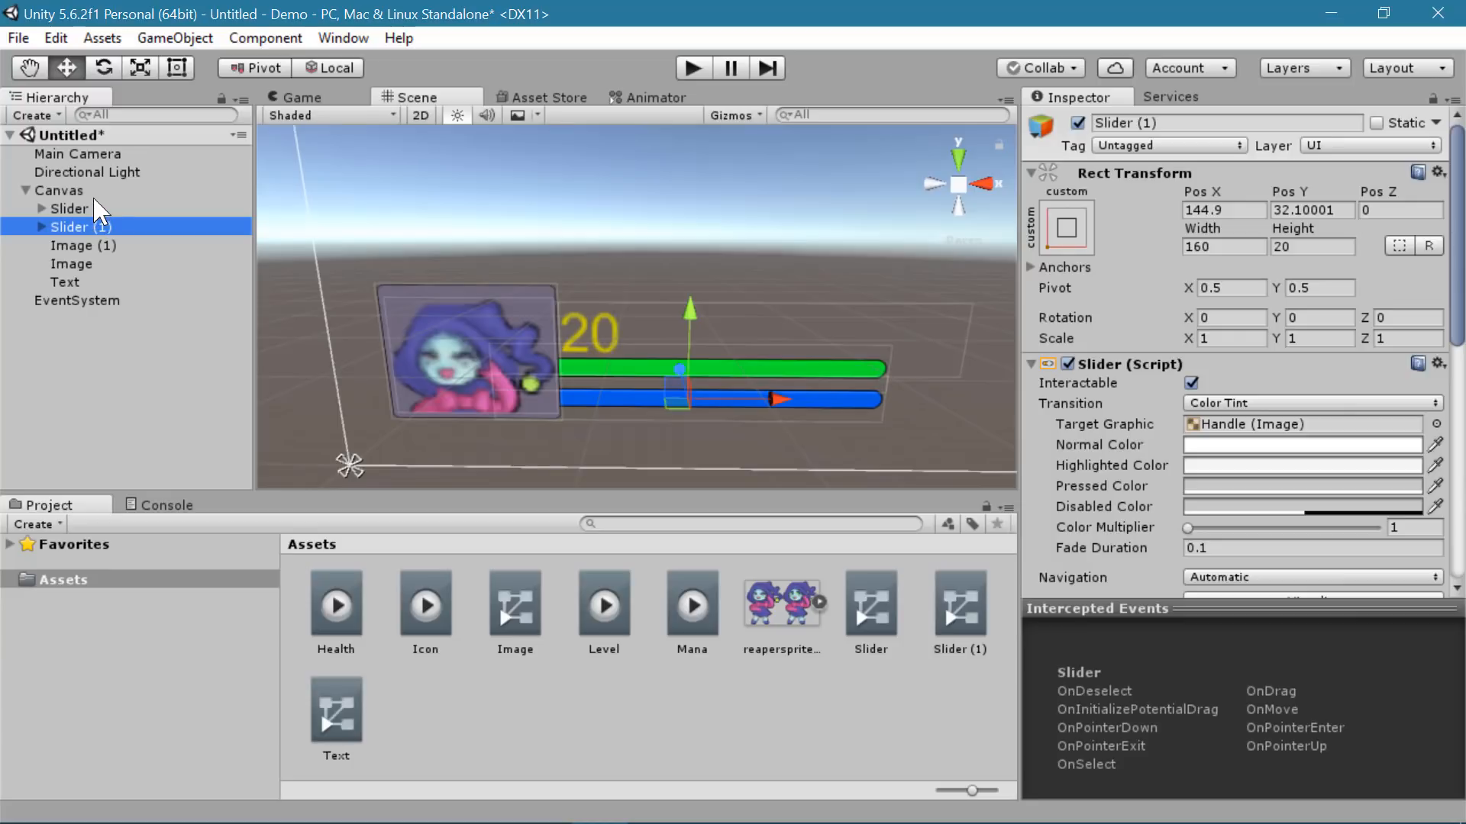
left_click(86, 208, "ctrl")
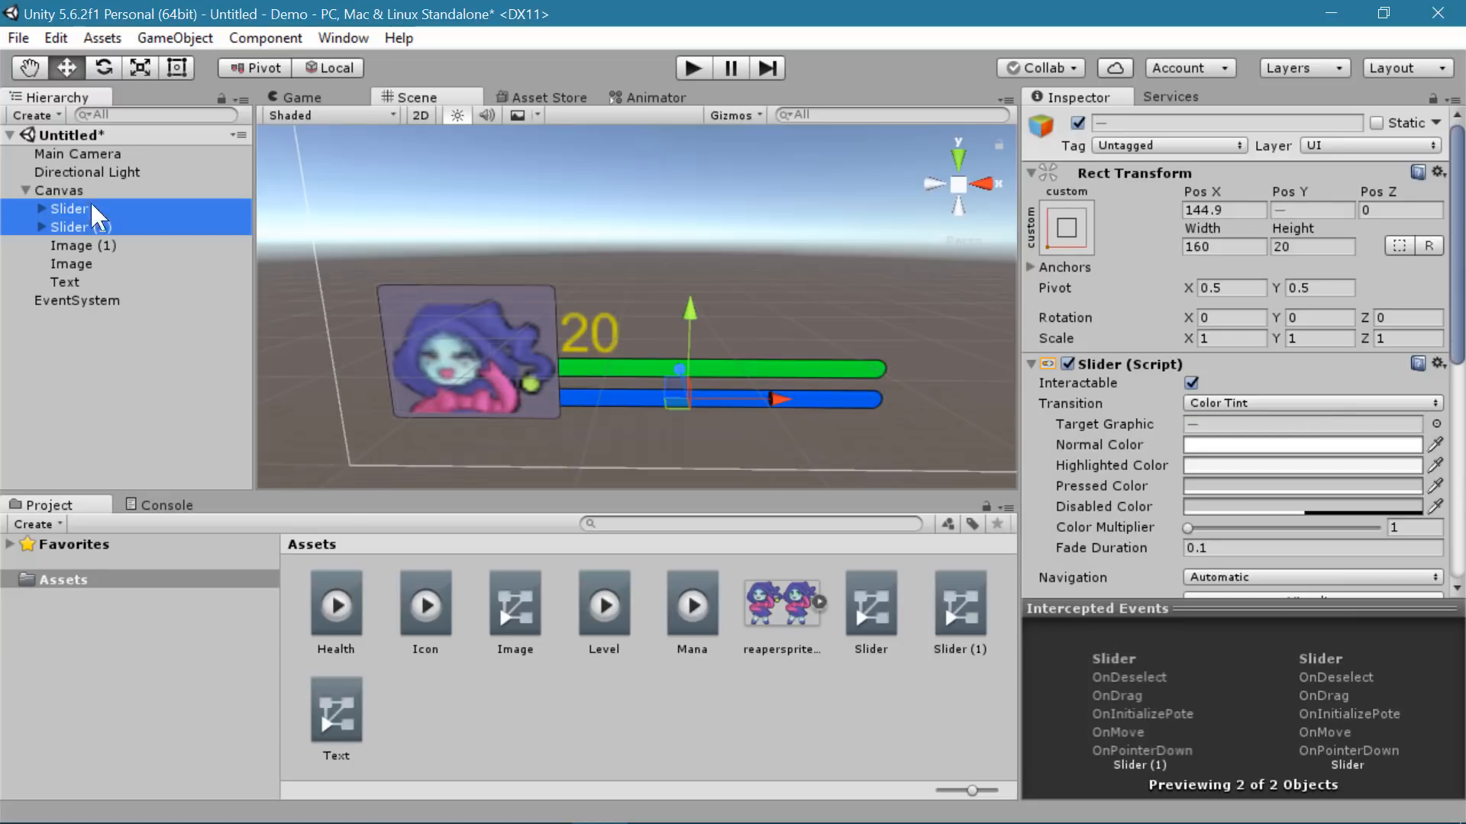
left_click_drag(780, 398, 803, 394)
- Reposition the blue mana bar, Slider (1), to about Pos X 141.6 and Pos Y 35.2, and check the HUD in play mode
left_click(88, 227)
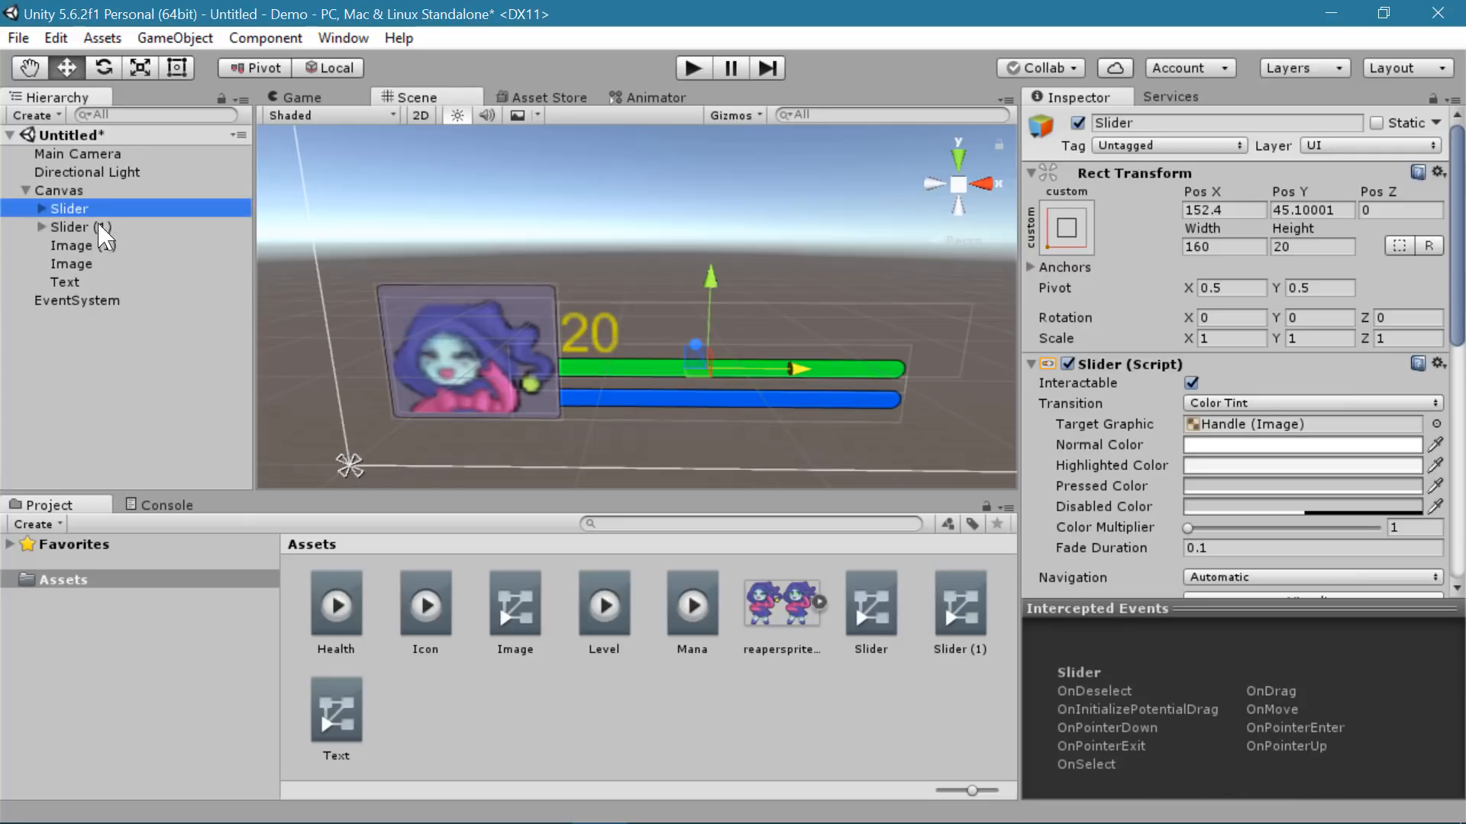
left_click_drag(701, 309, 708, 302)
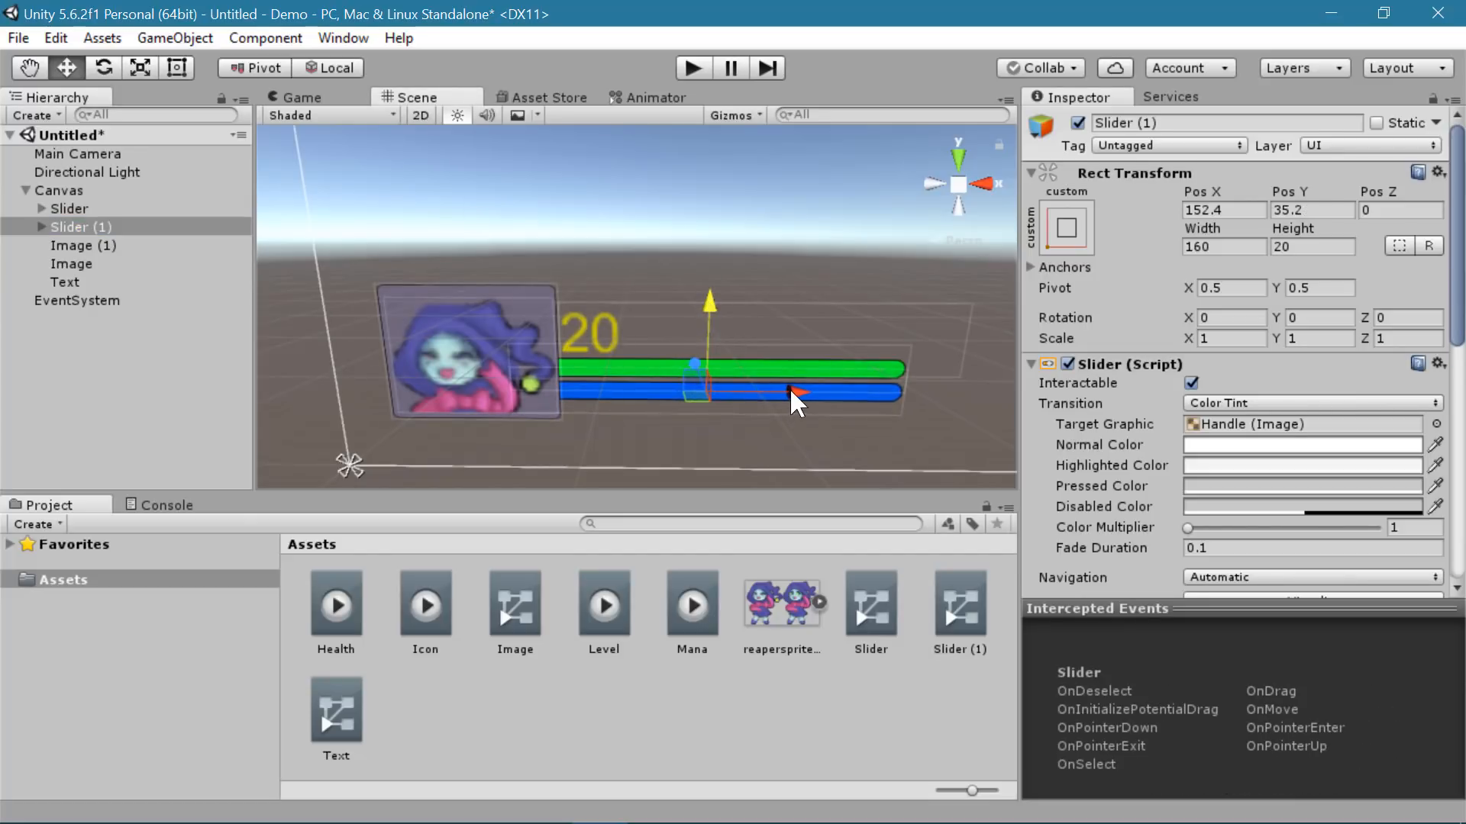
left_click_drag(789, 388, 763, 388)
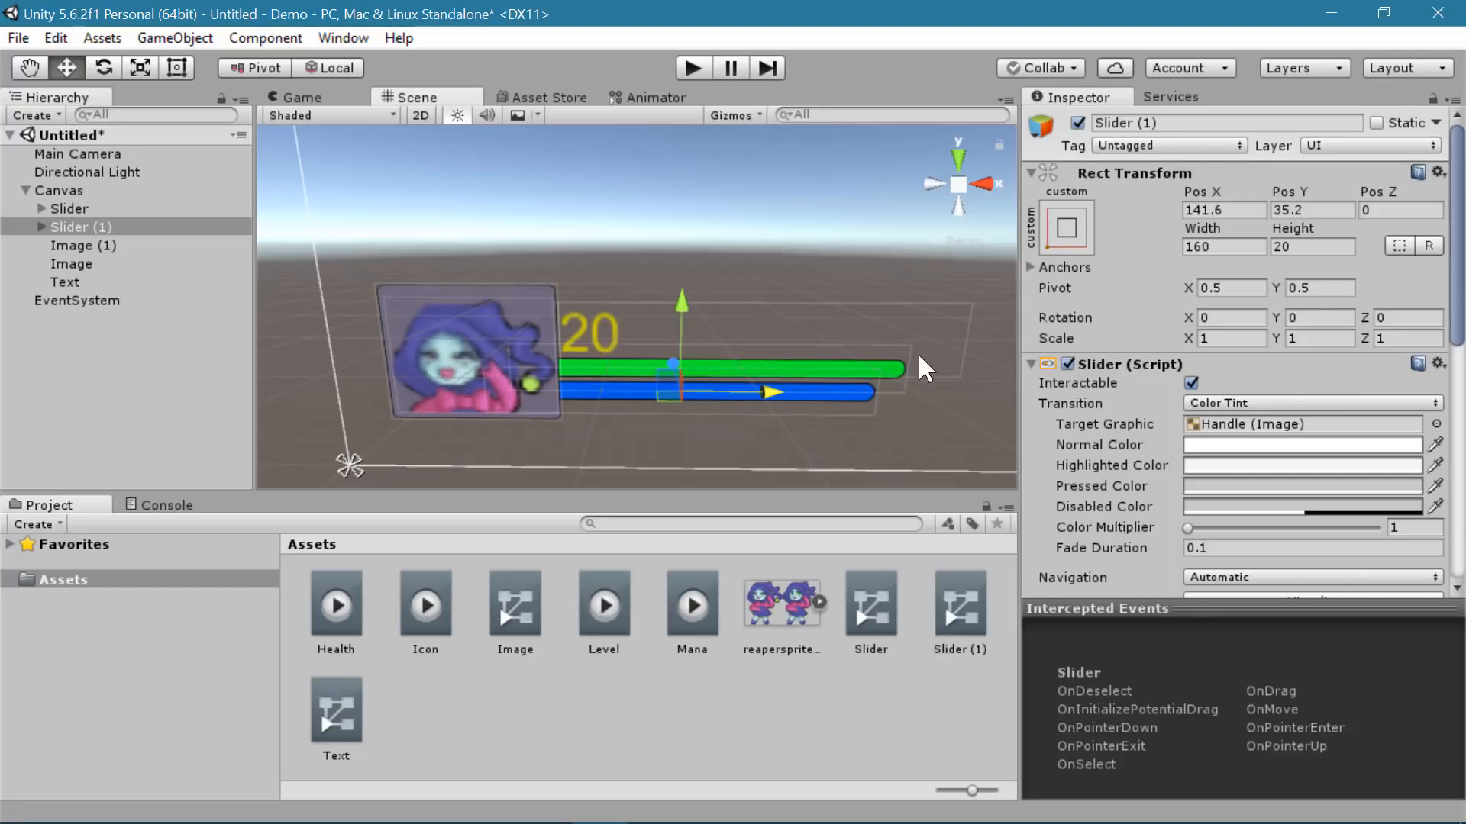
left_click(693, 67)
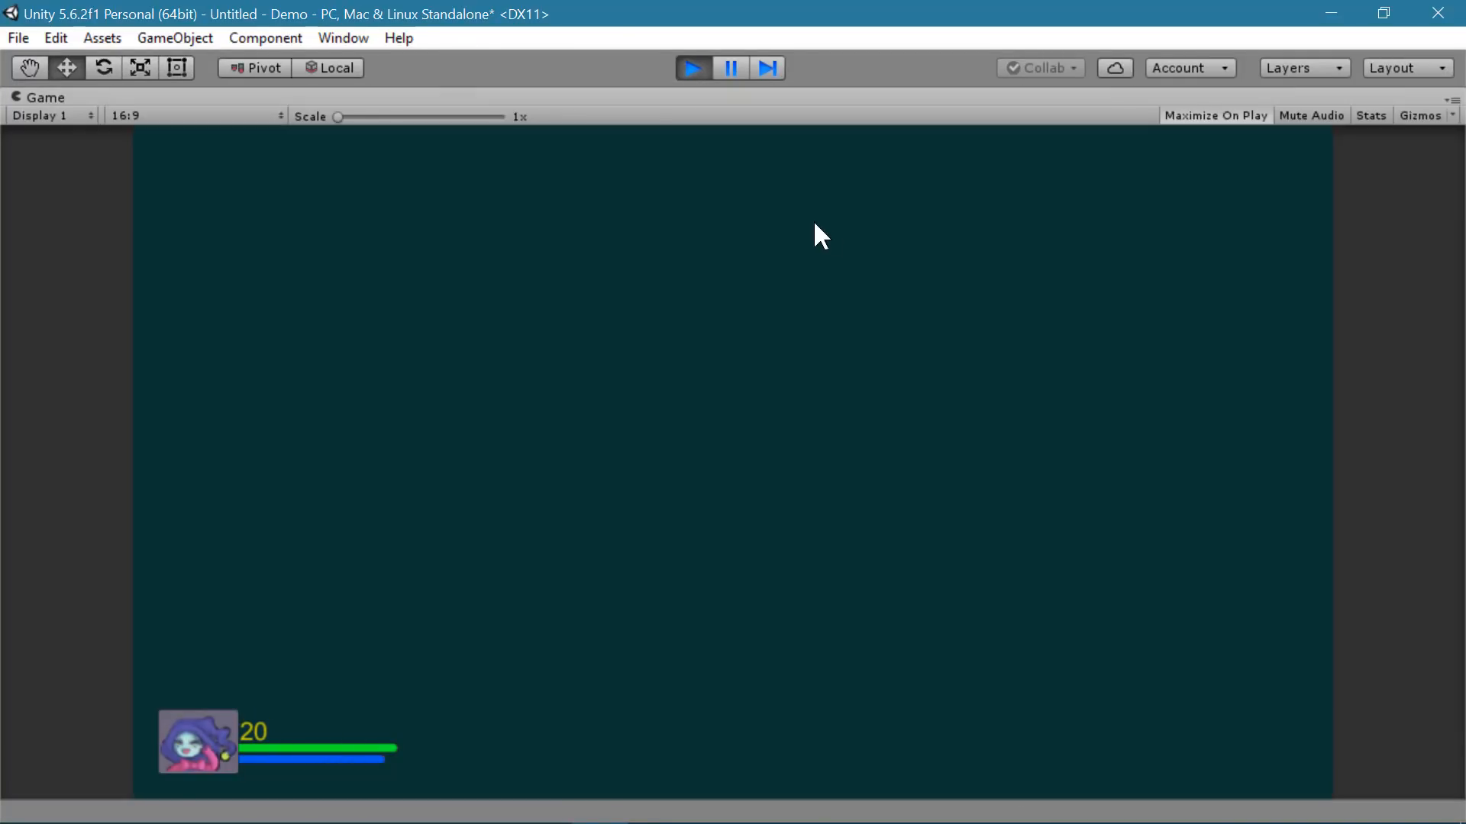
left_click(690, 67)
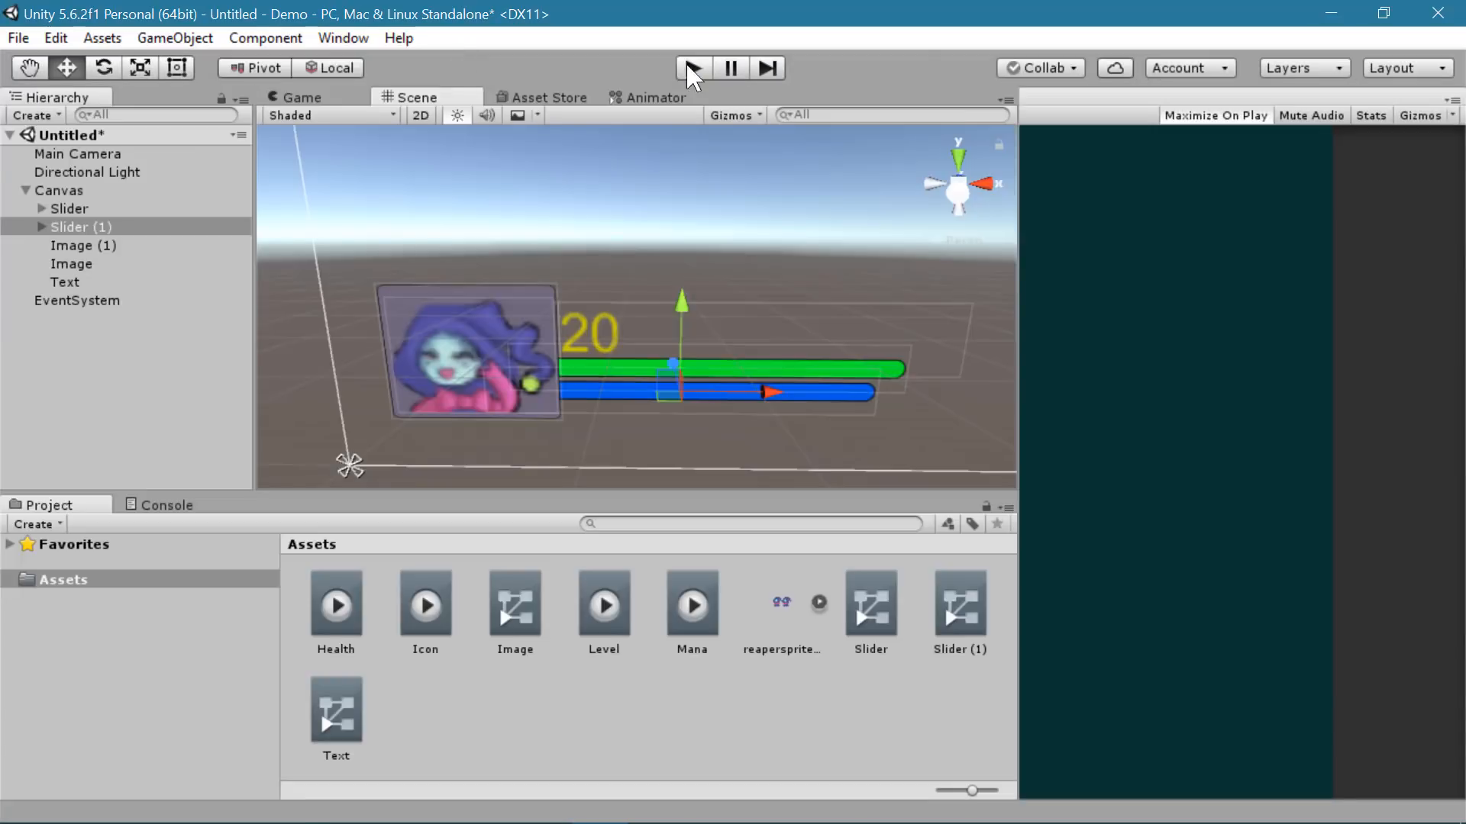
- Collapse the Canvas children and frame the Main Camera in the Scene view from a raised angle
scroll(632, 266, "down", 6)
scroll(635, 268, "down", 3)
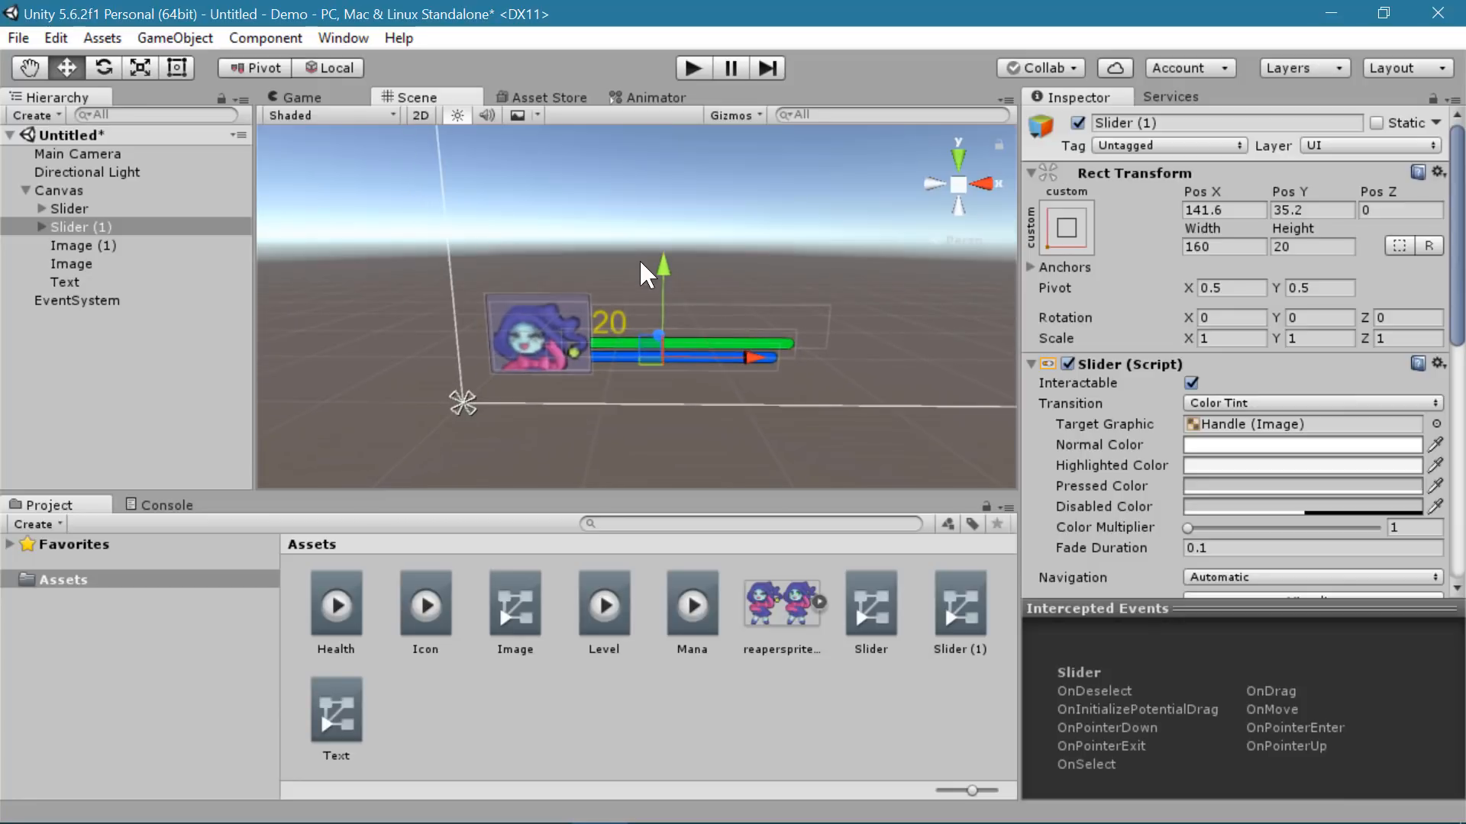
left_click(26, 190)
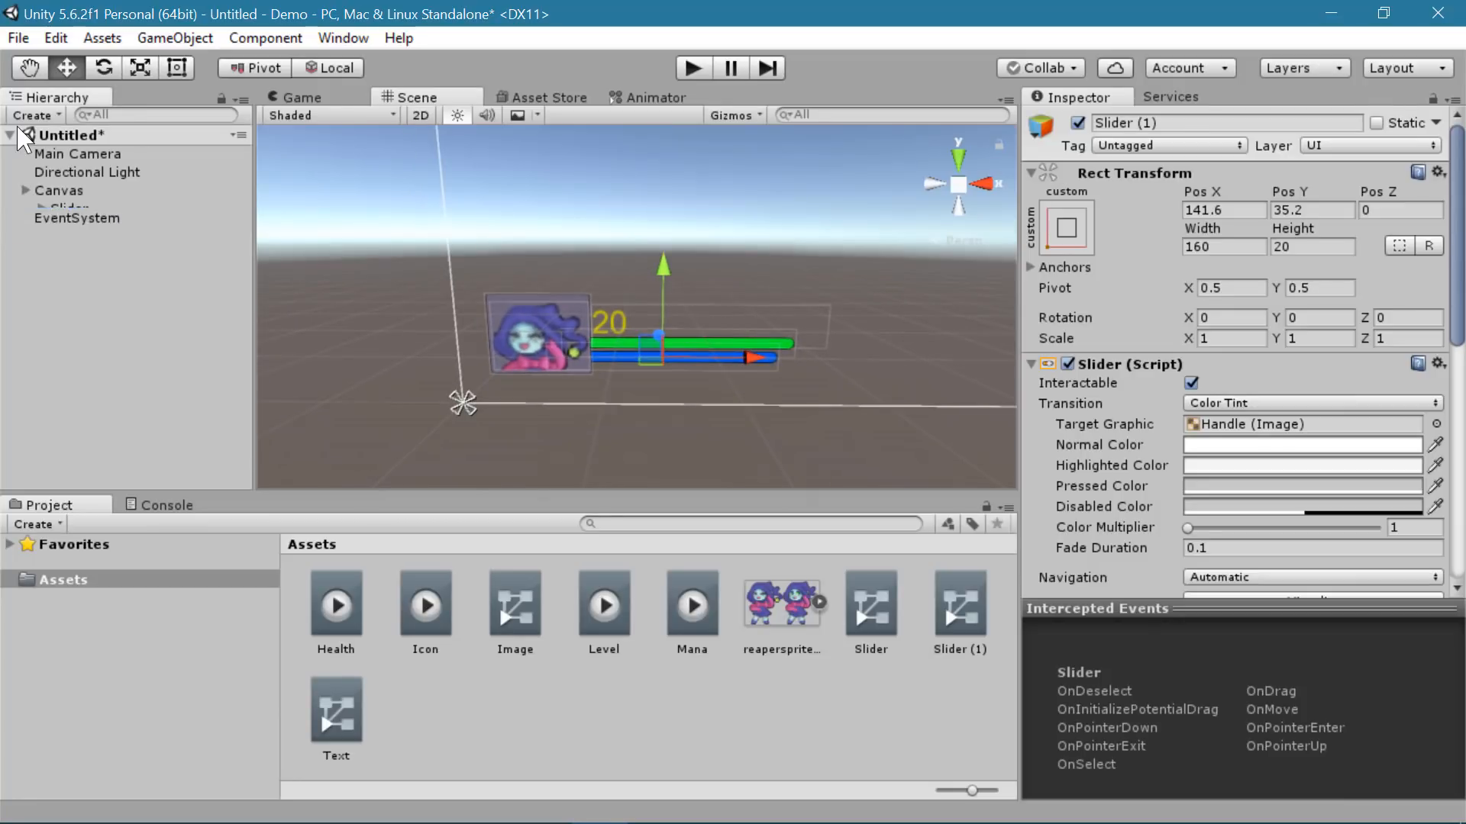
double_click(107, 154)
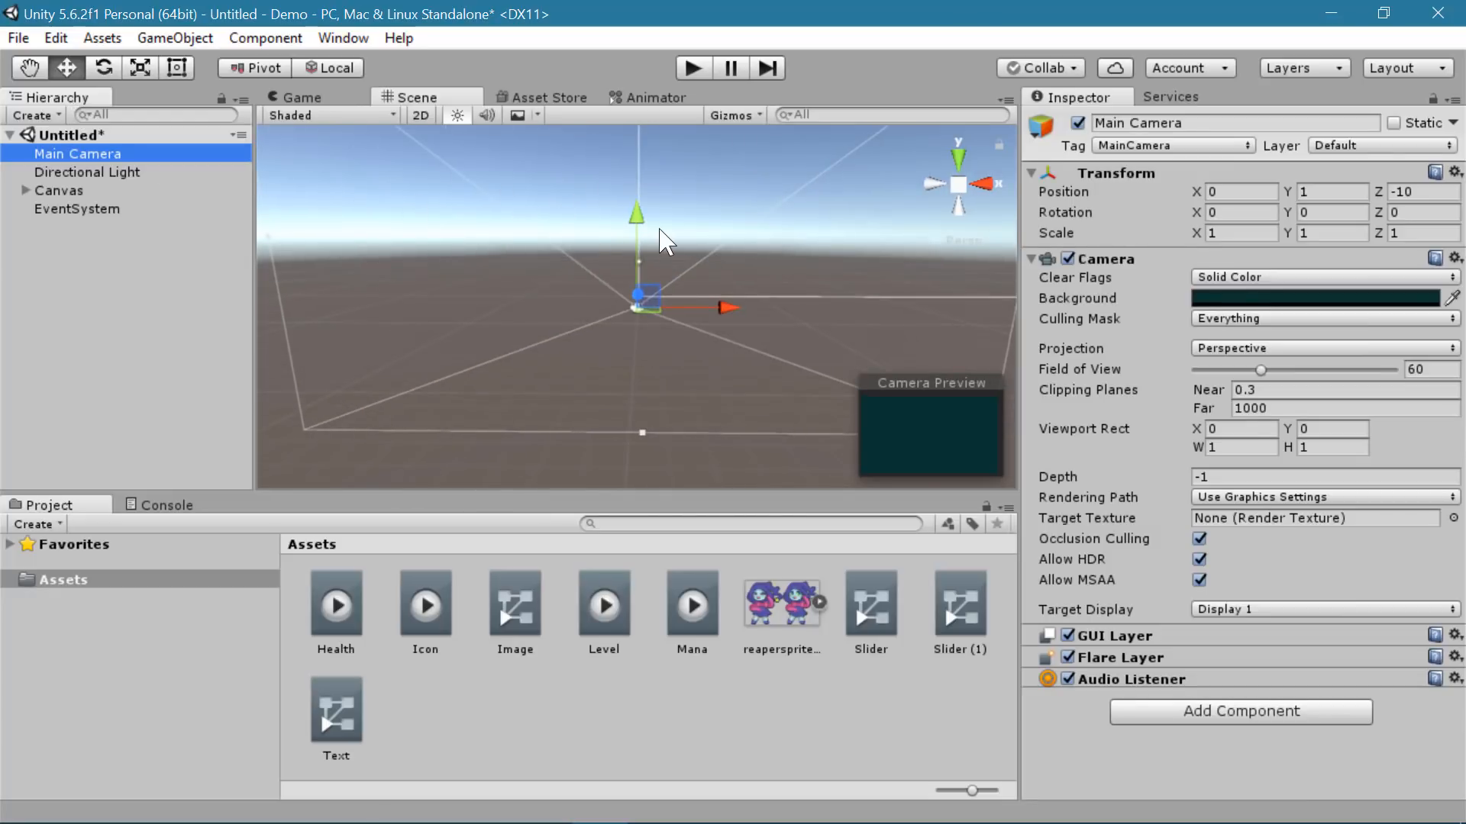
left_click_drag(664, 236, 654, 337, "alt")
scroll(596, 353, "up", 3)
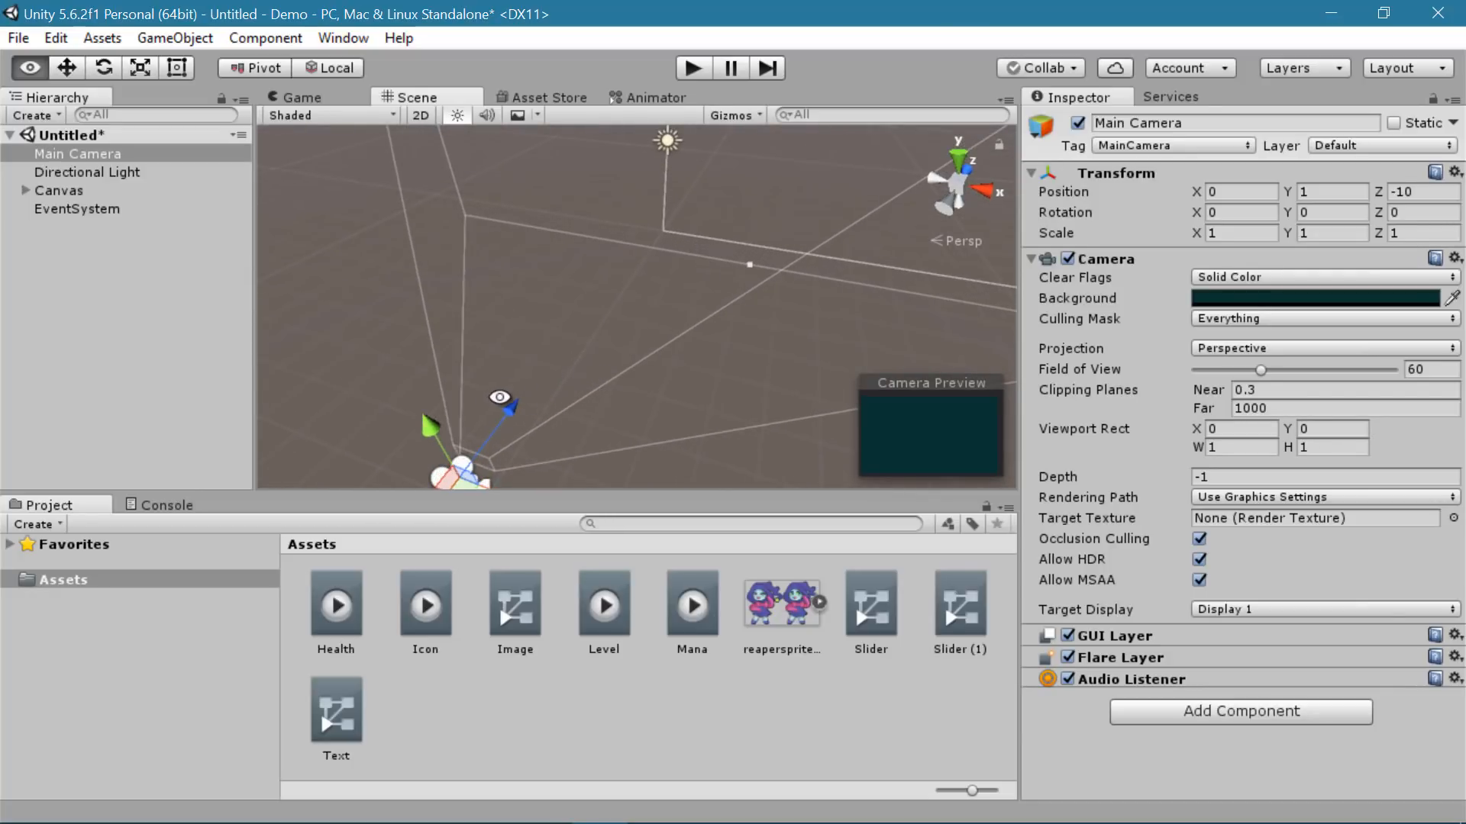
left_click_drag(500, 398, 355, 221, "alt")
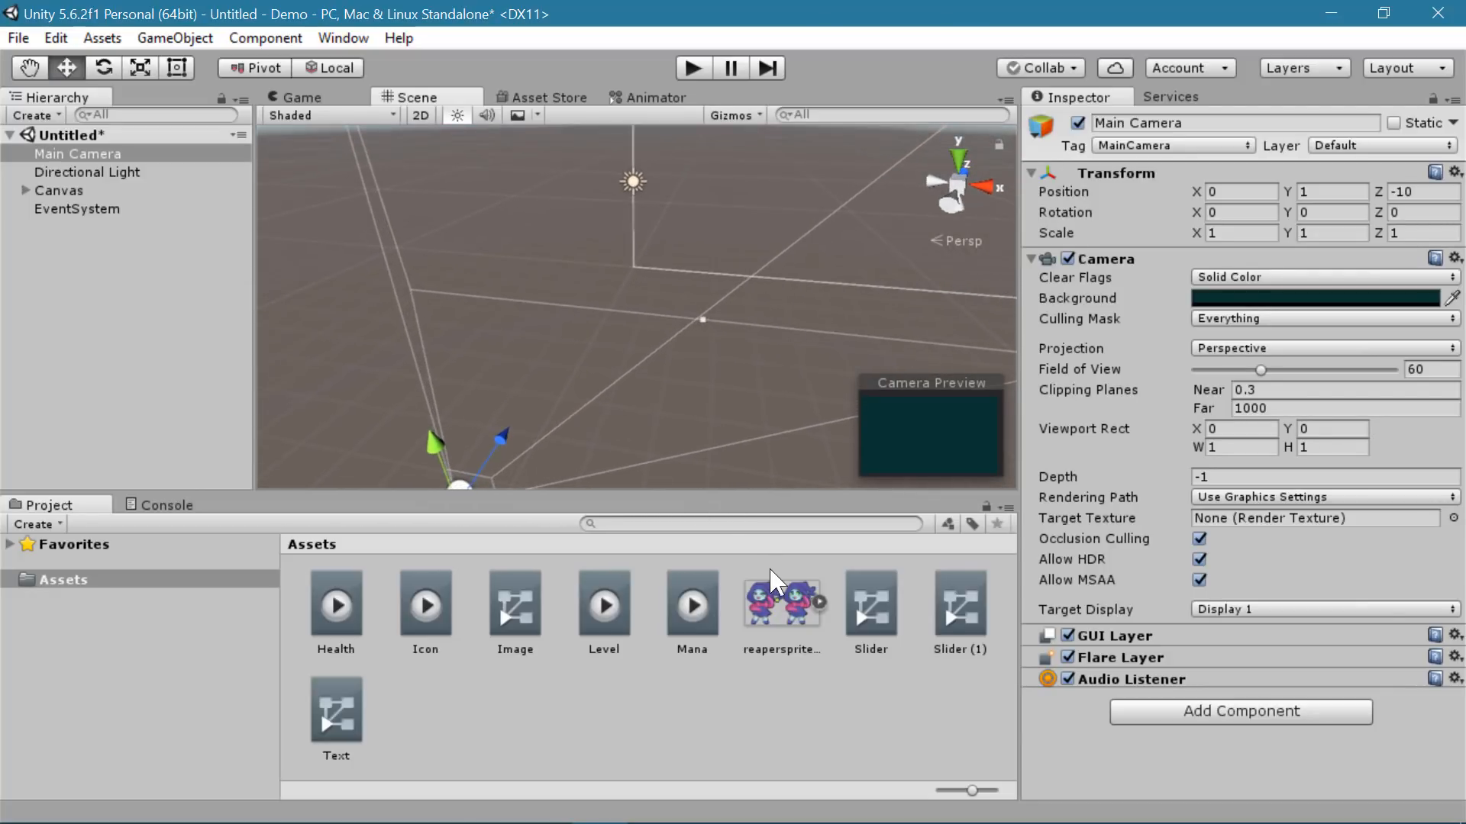
- Duplicate the reapersprite 1 asset and open the reapersprite 2 copy in the Sprite Editor
left_click(769, 620)
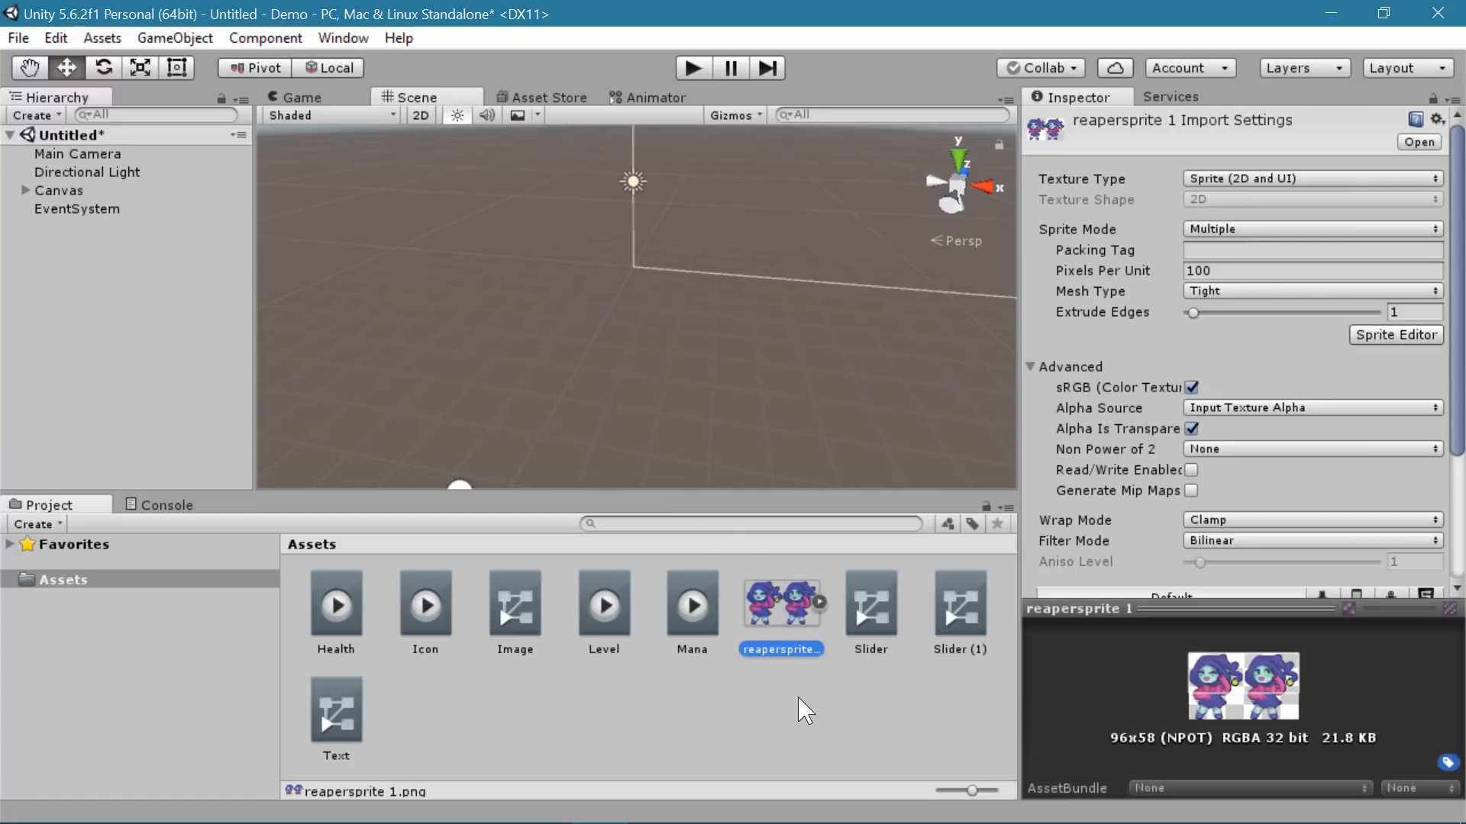
key("ctrl+d")
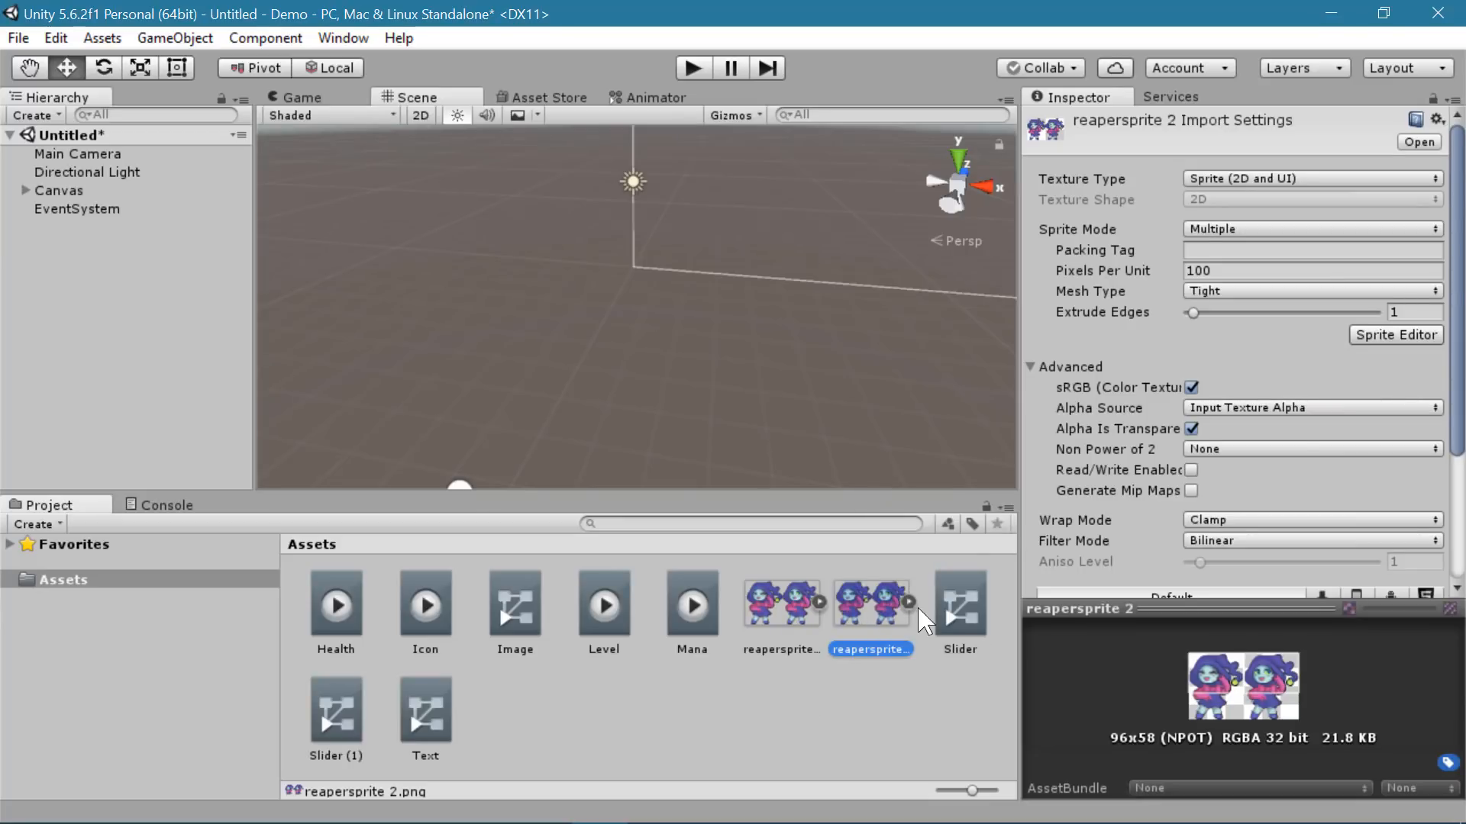
left_click(1403, 338)
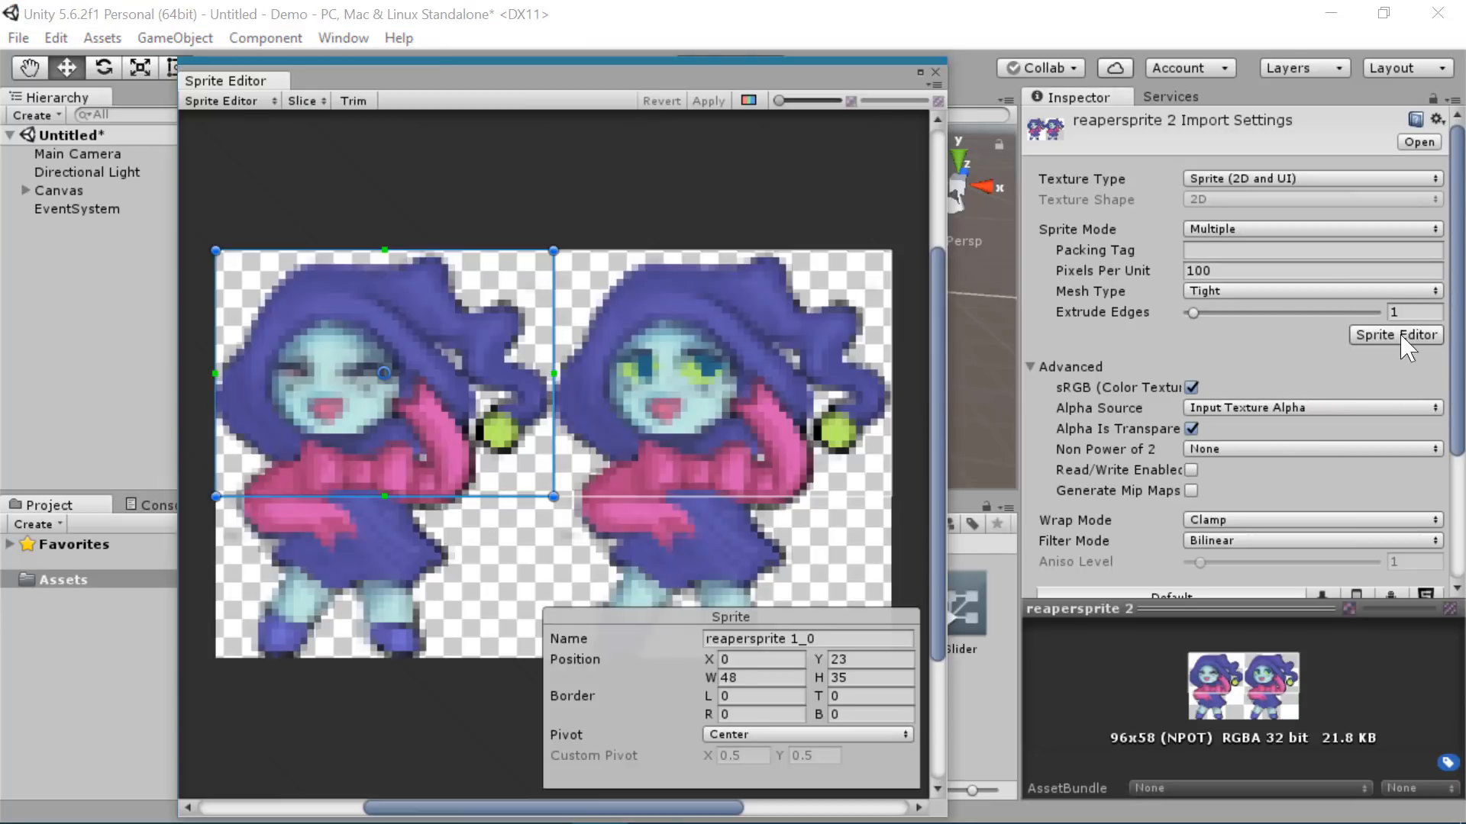
- Extend both sprite slices down to the full image height, Y 0 and H 58, and apply the slicing changes
left_click_drag(443, 557, 441, 661)
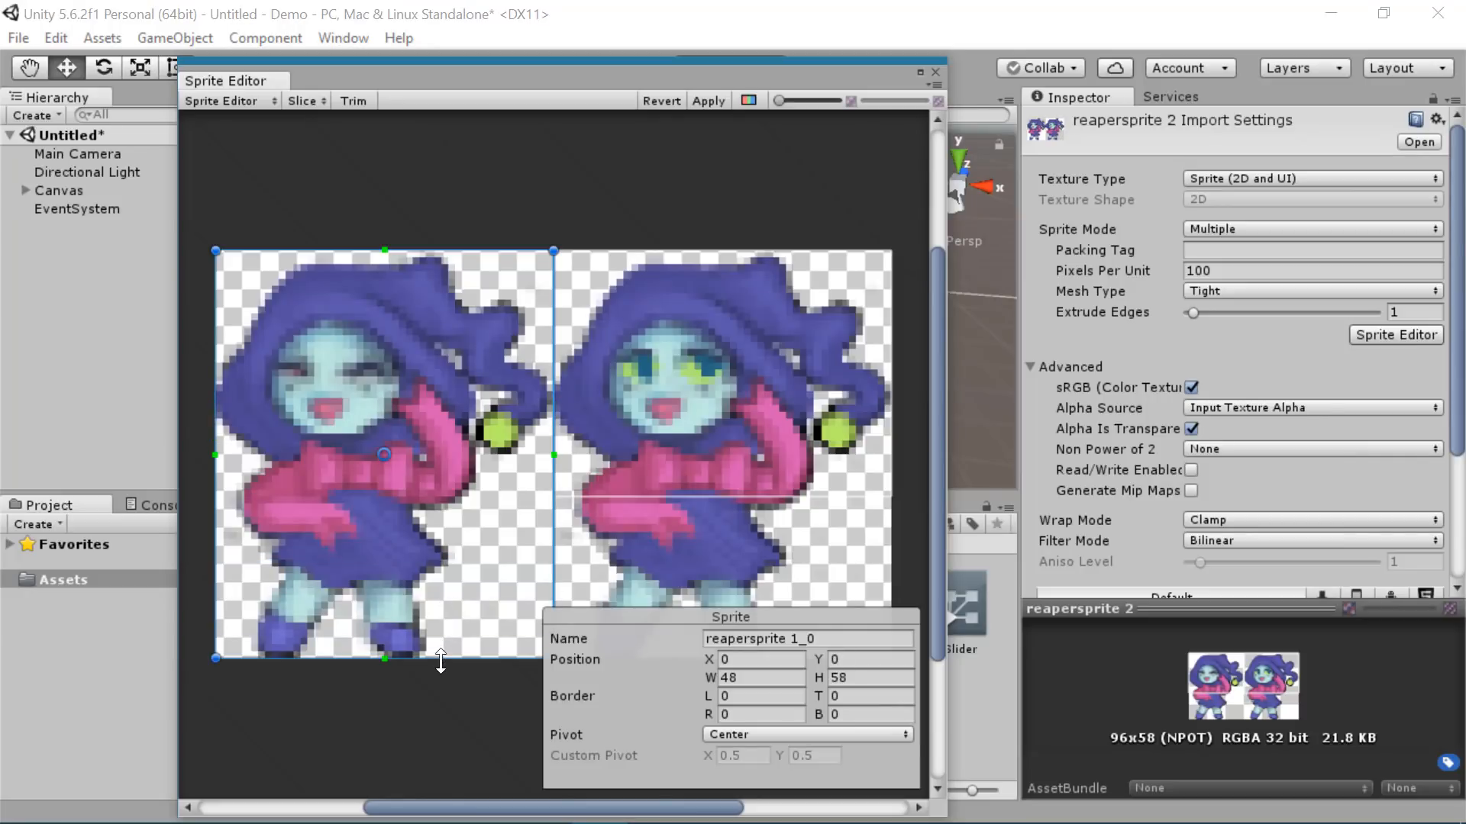
left_click(781, 458)
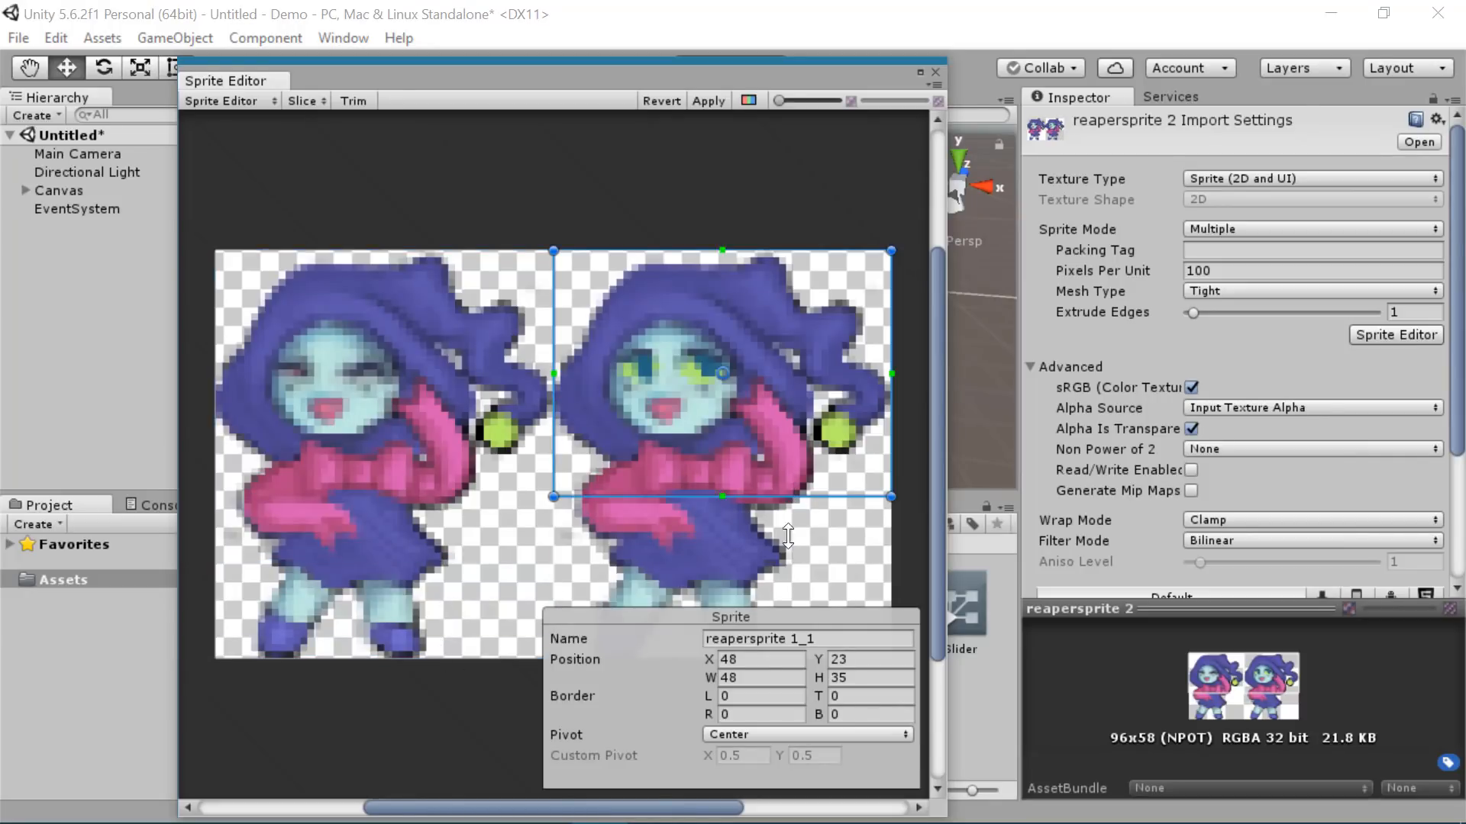
left_click_drag(788, 536, 783, 635)
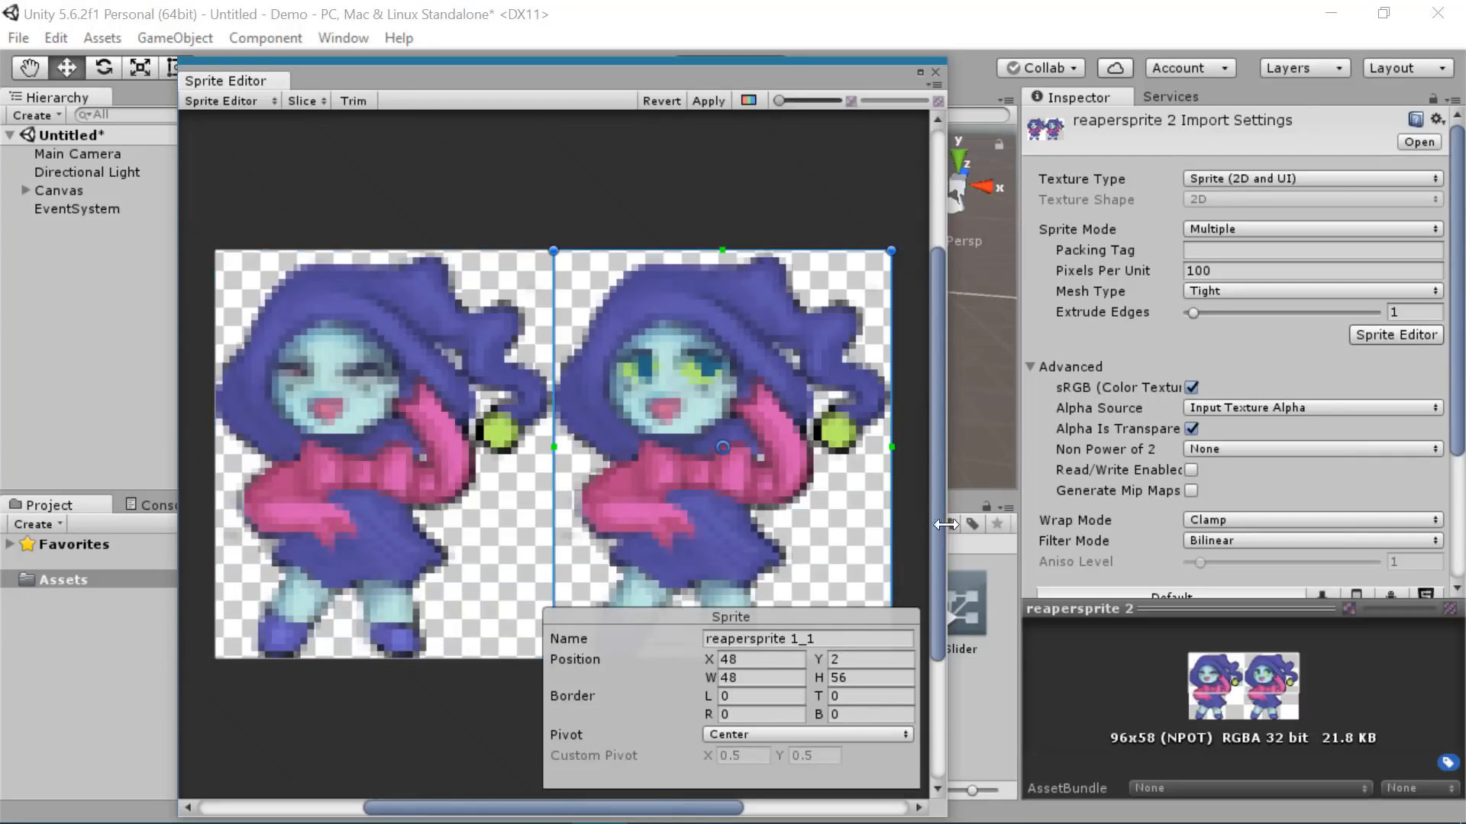
left_click_drag(937, 527, 924, 590)
left_click_drag(836, 545, 836, 559)
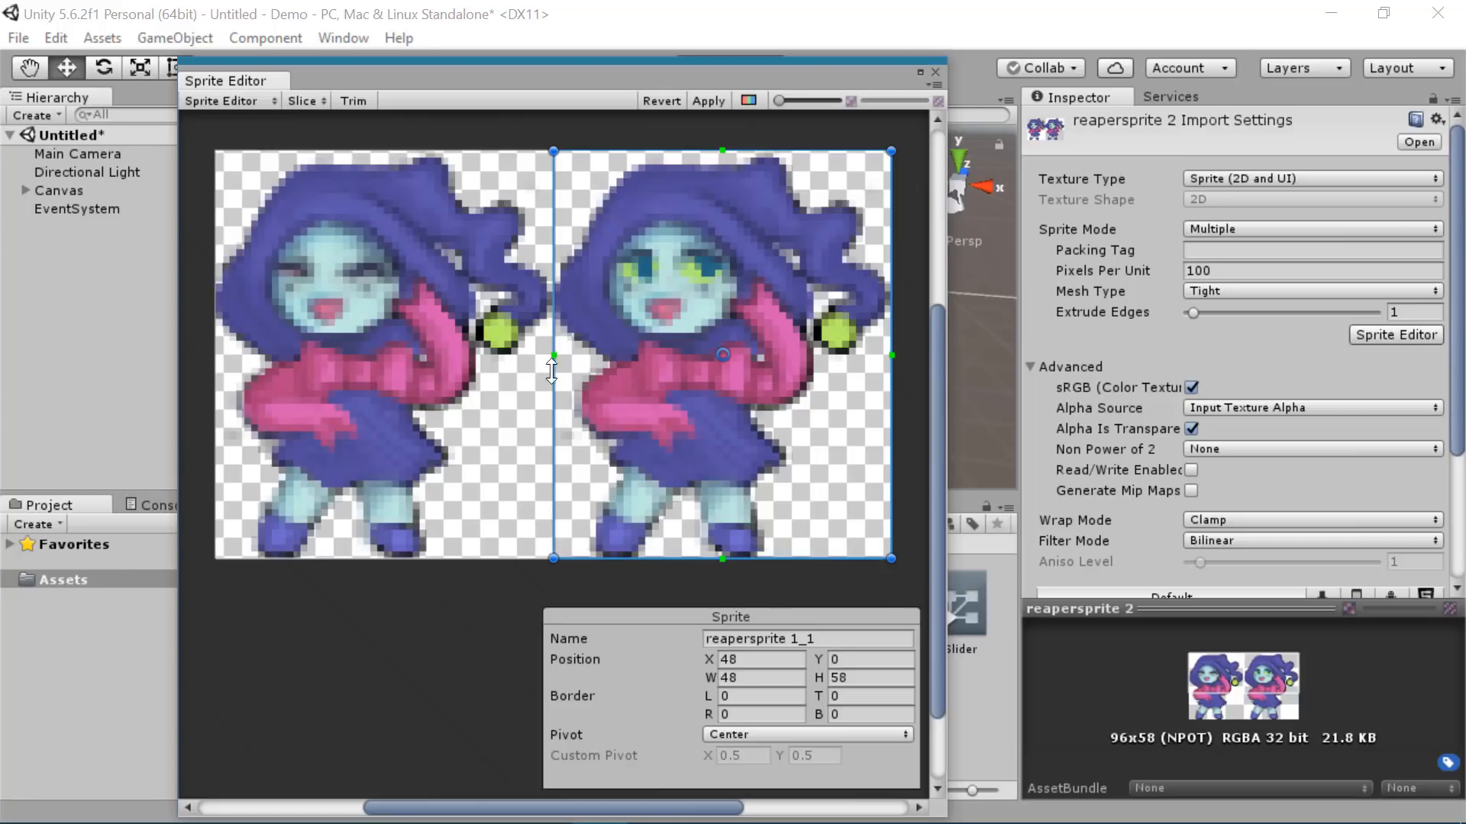
left_click(938, 73)
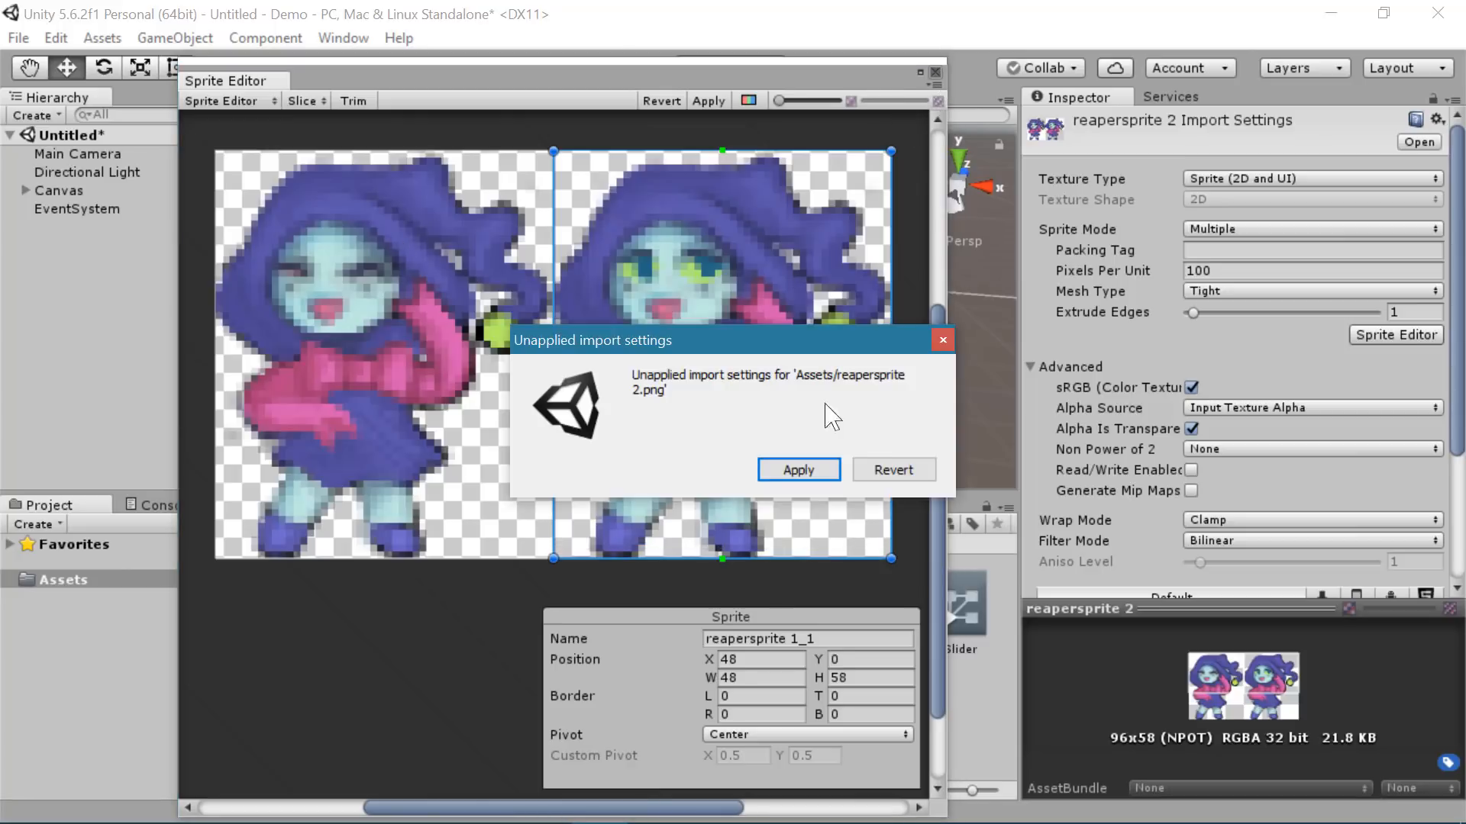
left_click(794, 472)
- Place reapersprite 2 in the scene as an animated sprite, save its clip as CharacterAnim, and check the game in play mode
left_click(793, 678)
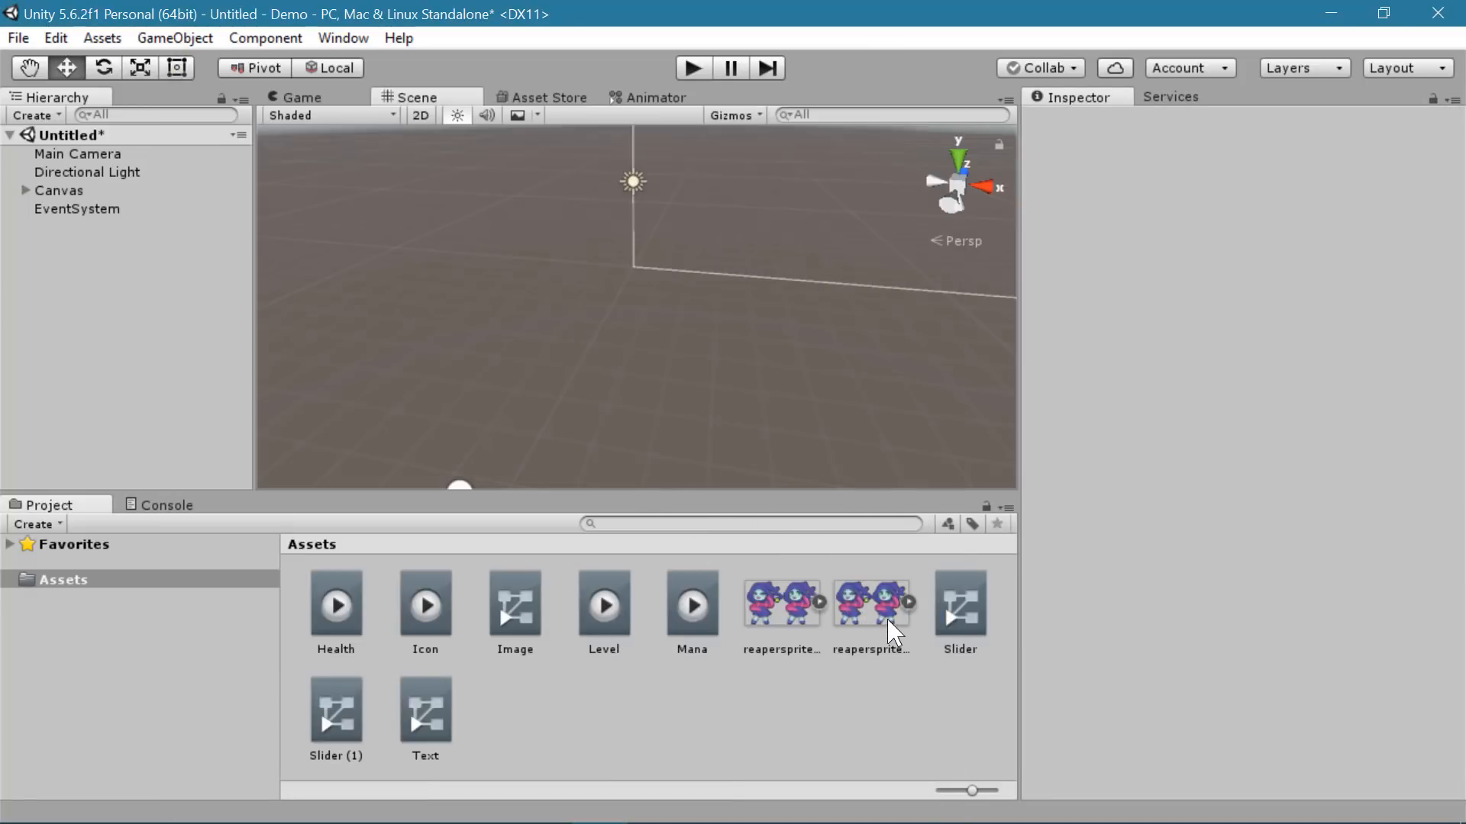
left_click_drag(887, 627, 589, 429)
left_click_drag(513, 440, 521, 441)
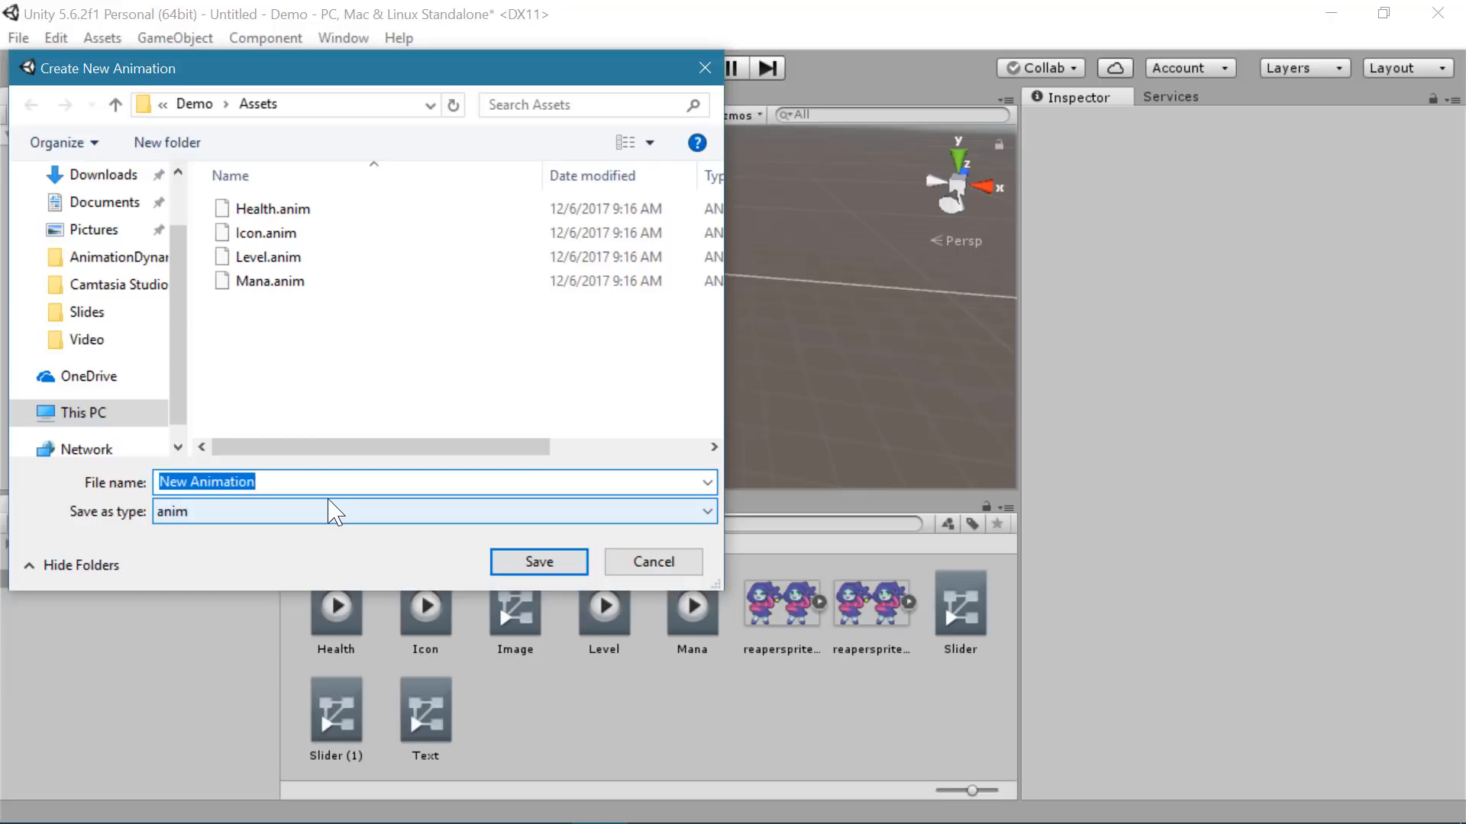
type("CharacterAnim")
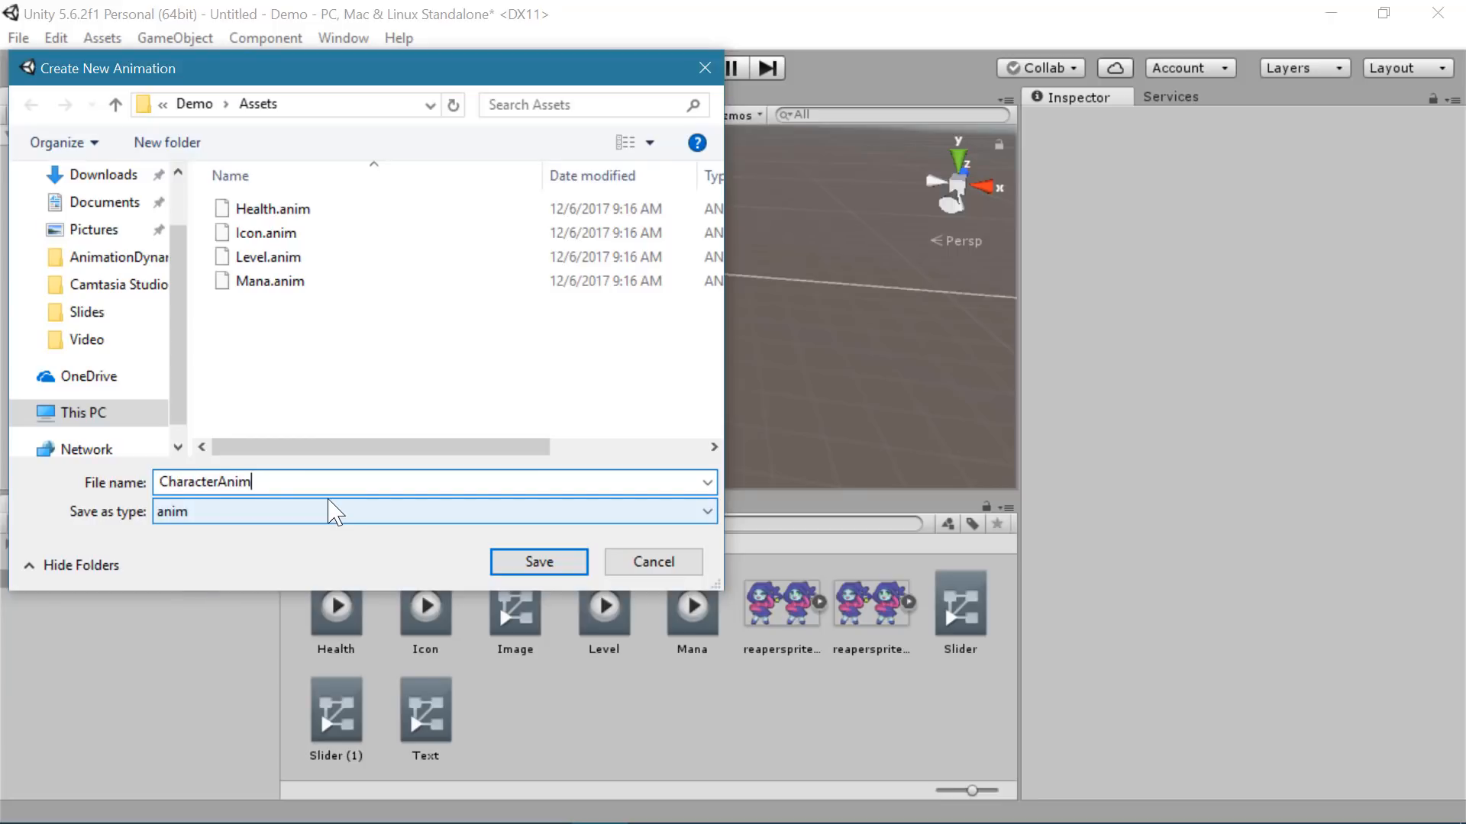
key("Return")
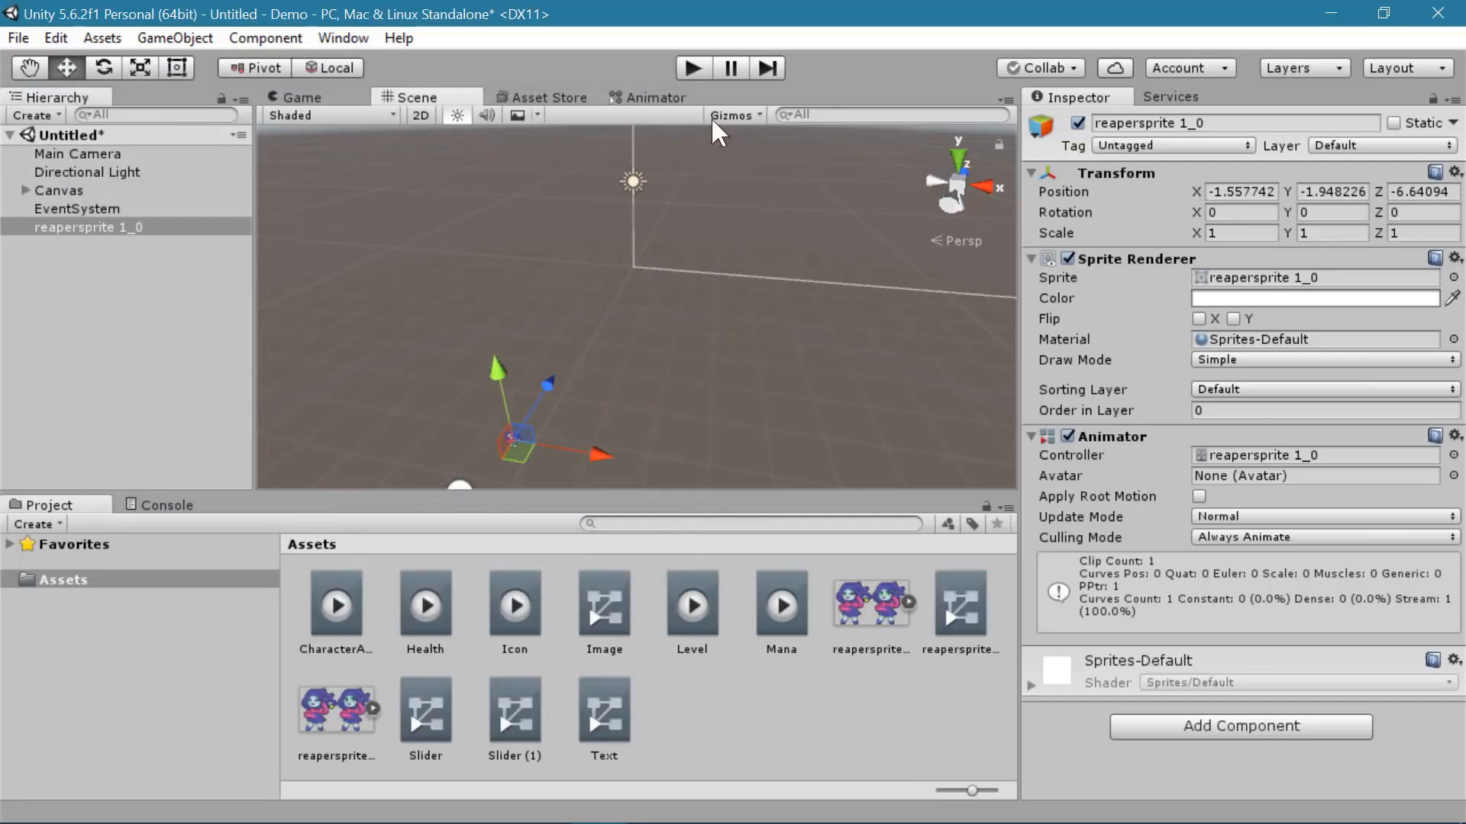
left_click(694, 70)
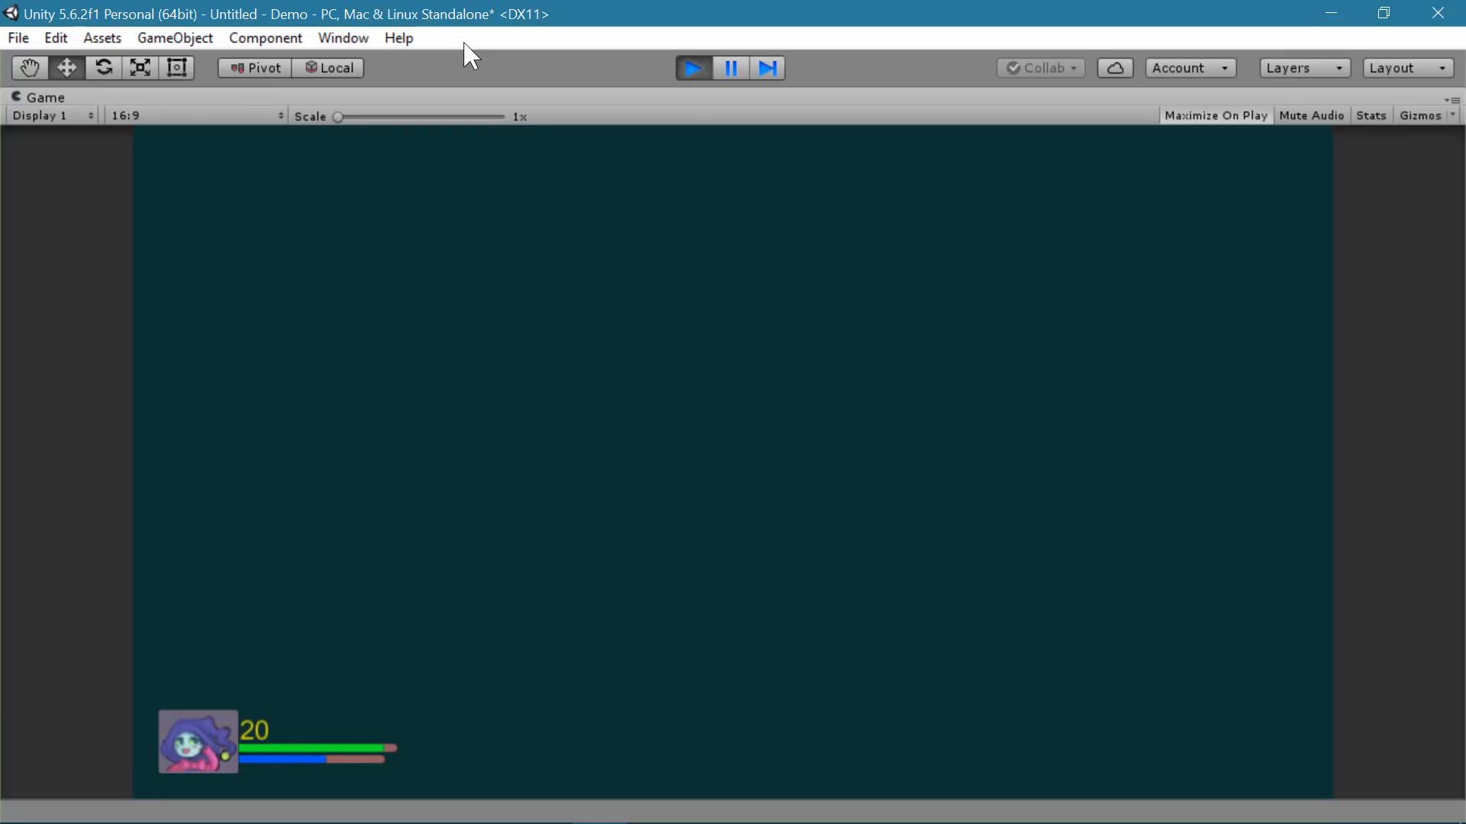
left_click(694, 61)
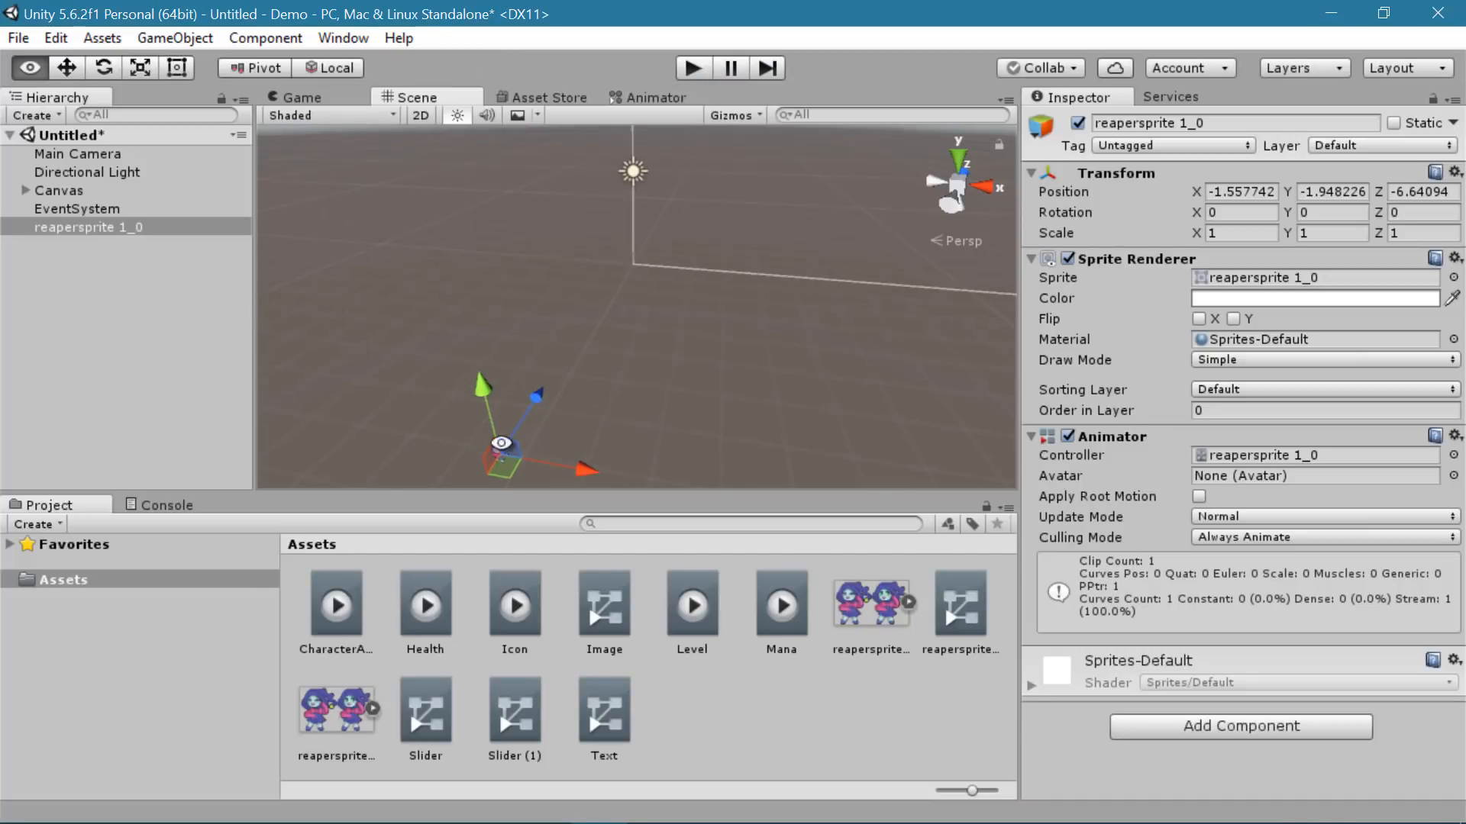
- Reposition the reapersprite 1_0 character to about X -0.51, Y 0.28 in front of the camera and check it in play mode
left_click_drag(570, 363, 445, 406, "alt")
left_click(78, 153)
left_click_drag(599, 419, 633, 413, "alt")
left_click(568, 363)
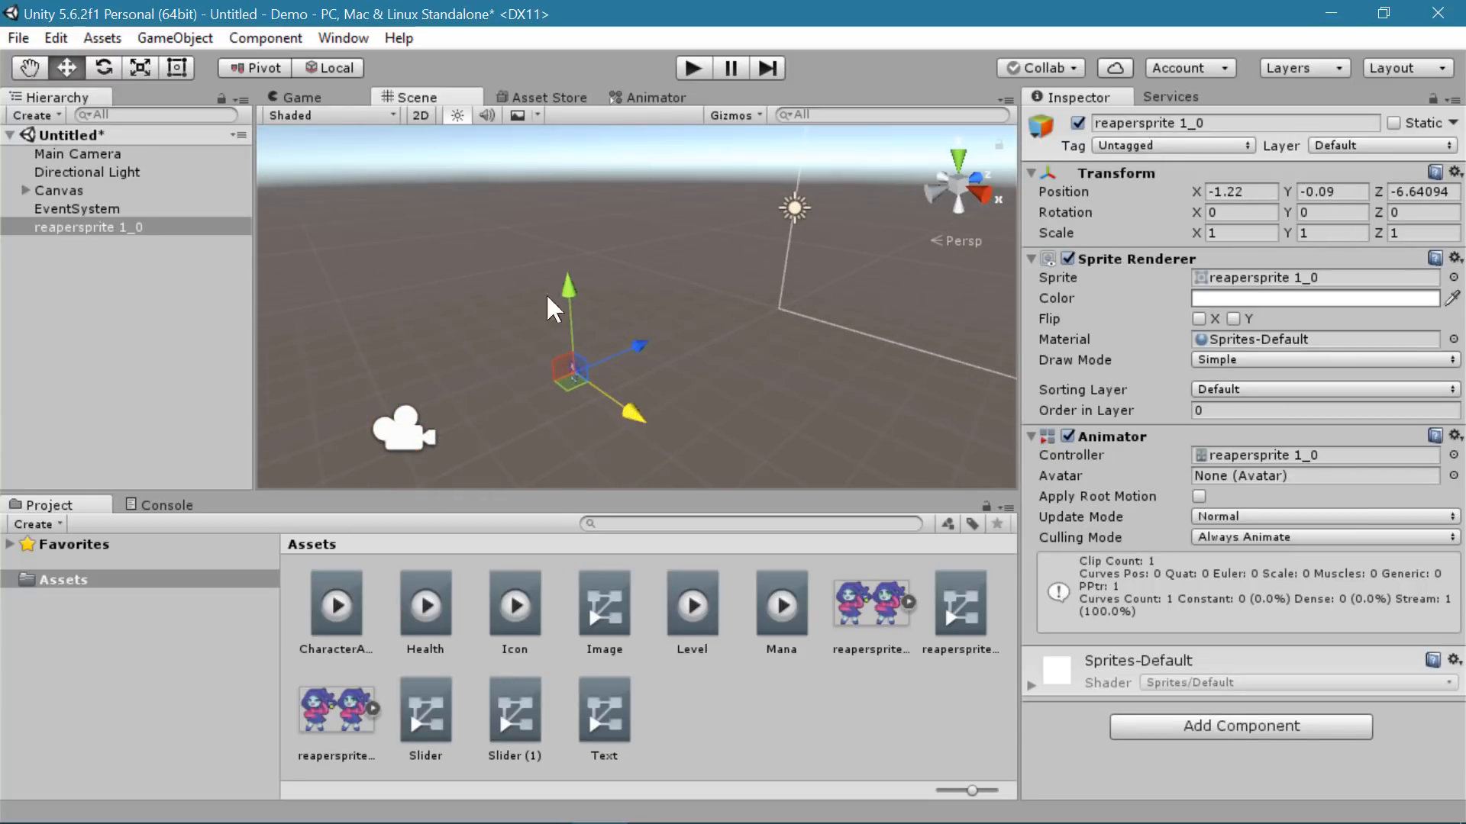
left_click(322, 98)
left_click(424, 98)
left_click_drag(628, 413, 647, 427)
left_click_drag(593, 301, 597, 287)
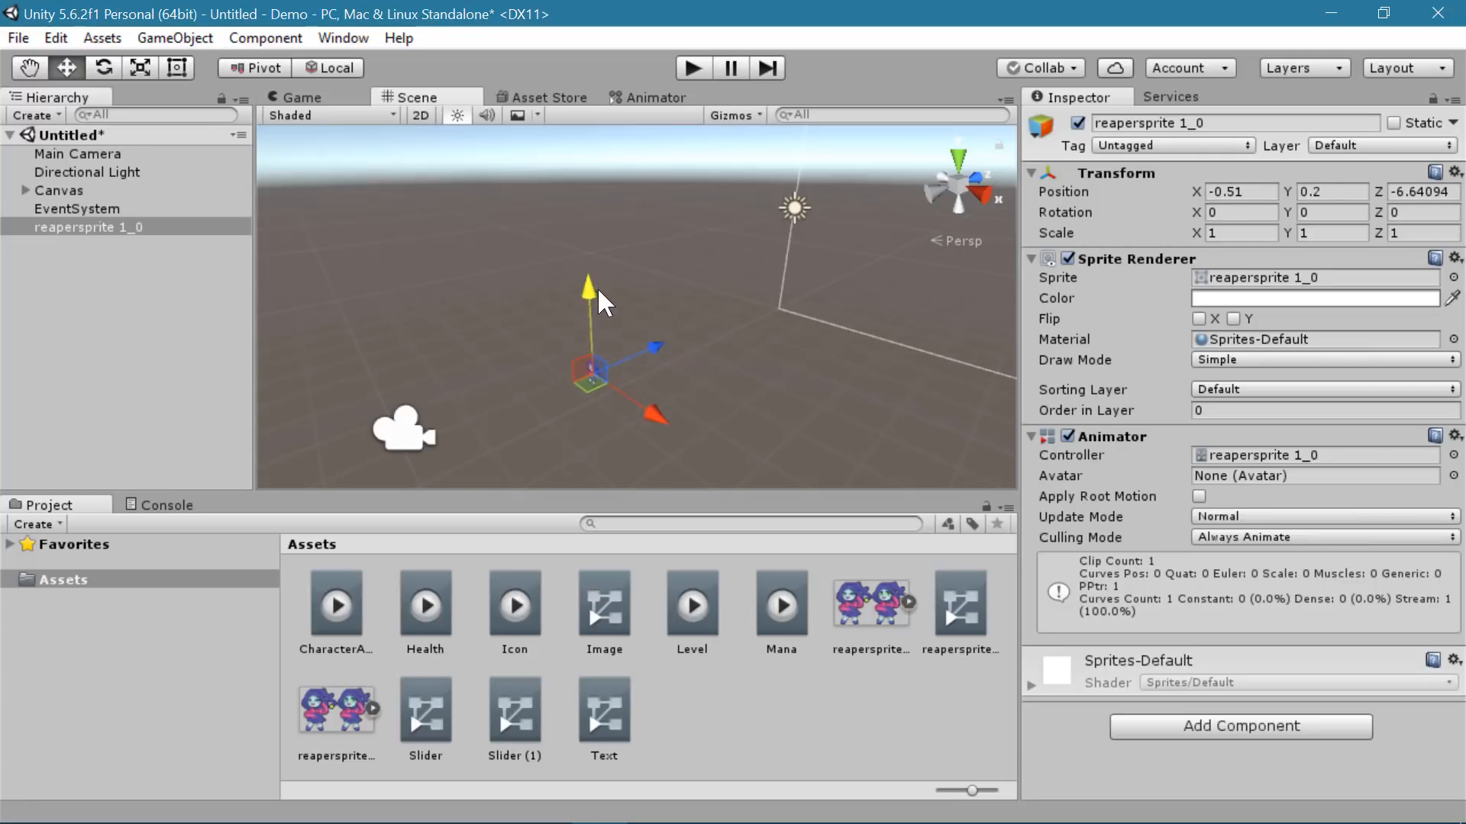
left_click(693, 71)
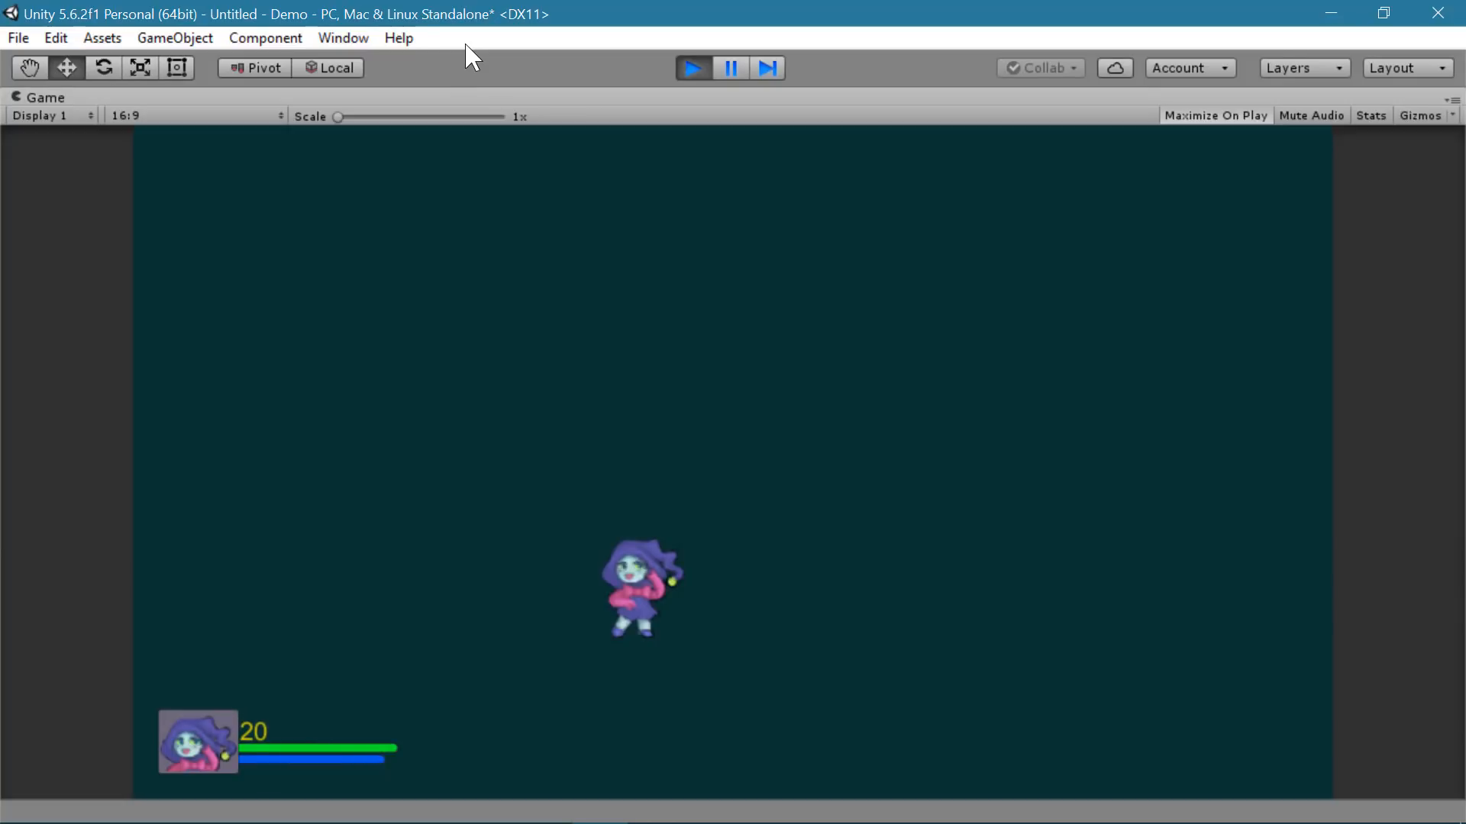
key("ctrl+p")
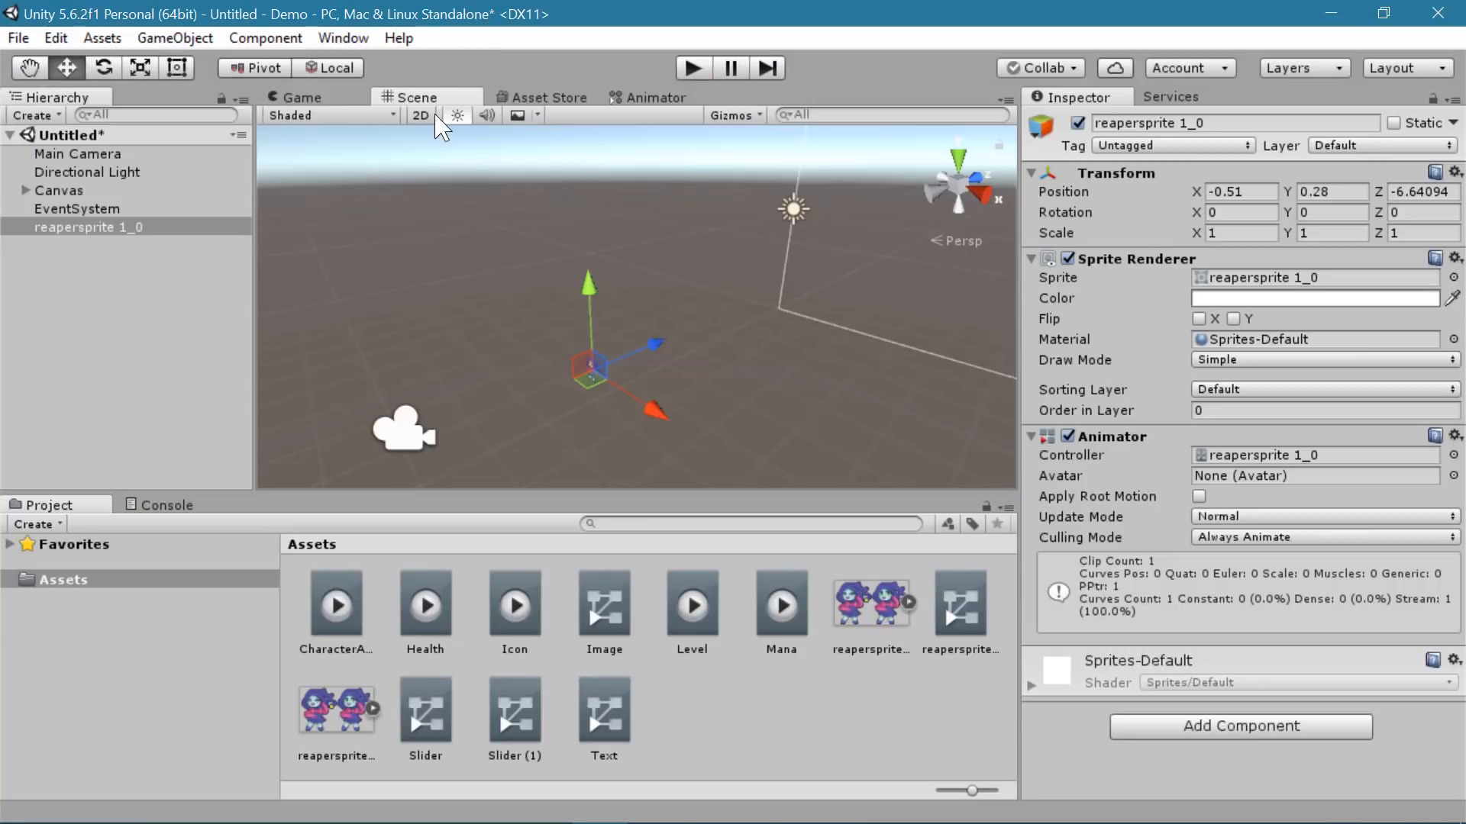
- Open the Animation window for the character's CharacterAnim clip and expand its Sprite track
left_click(336, 38)
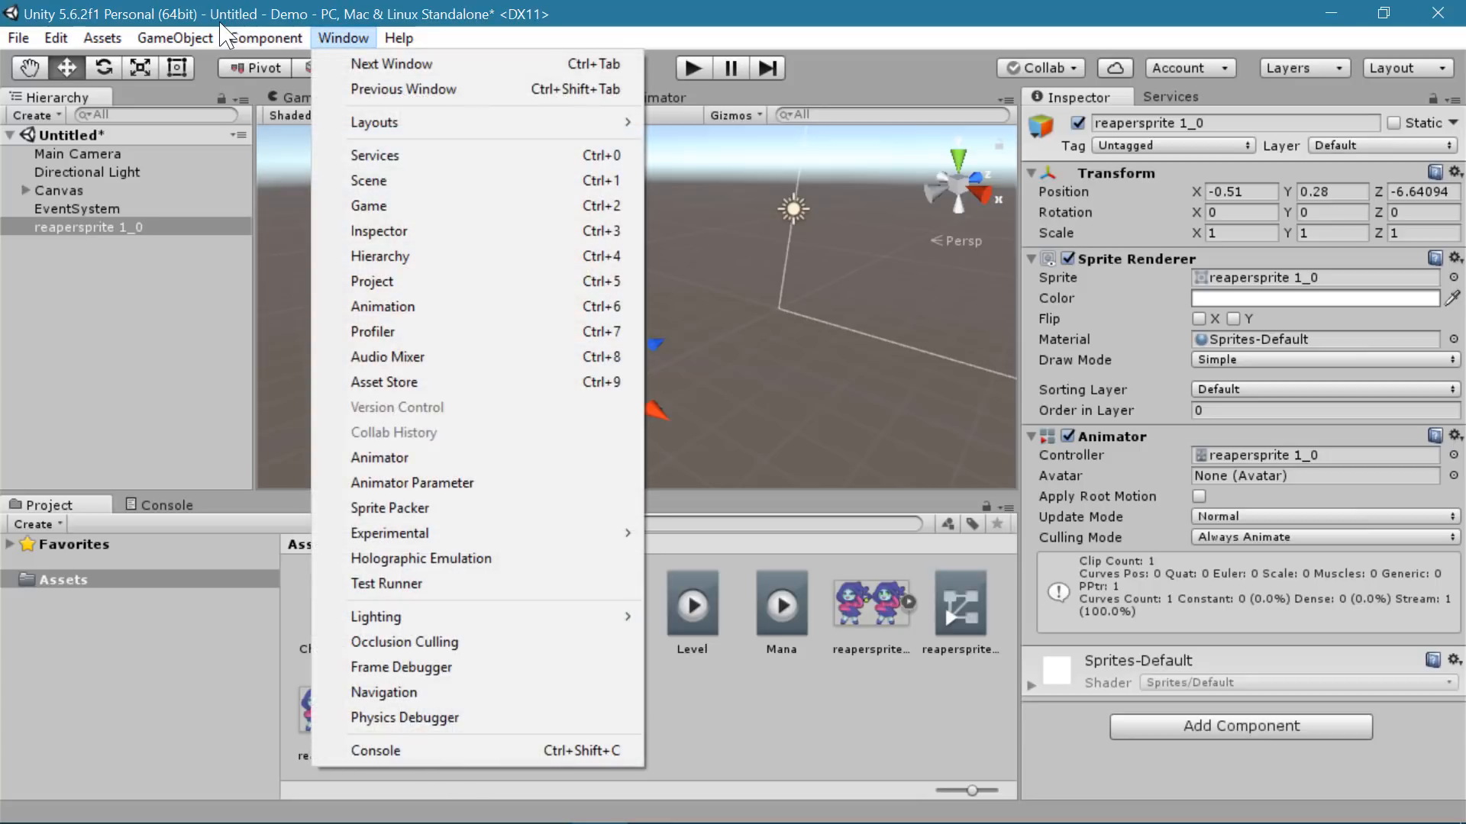
left_click(439, 306)
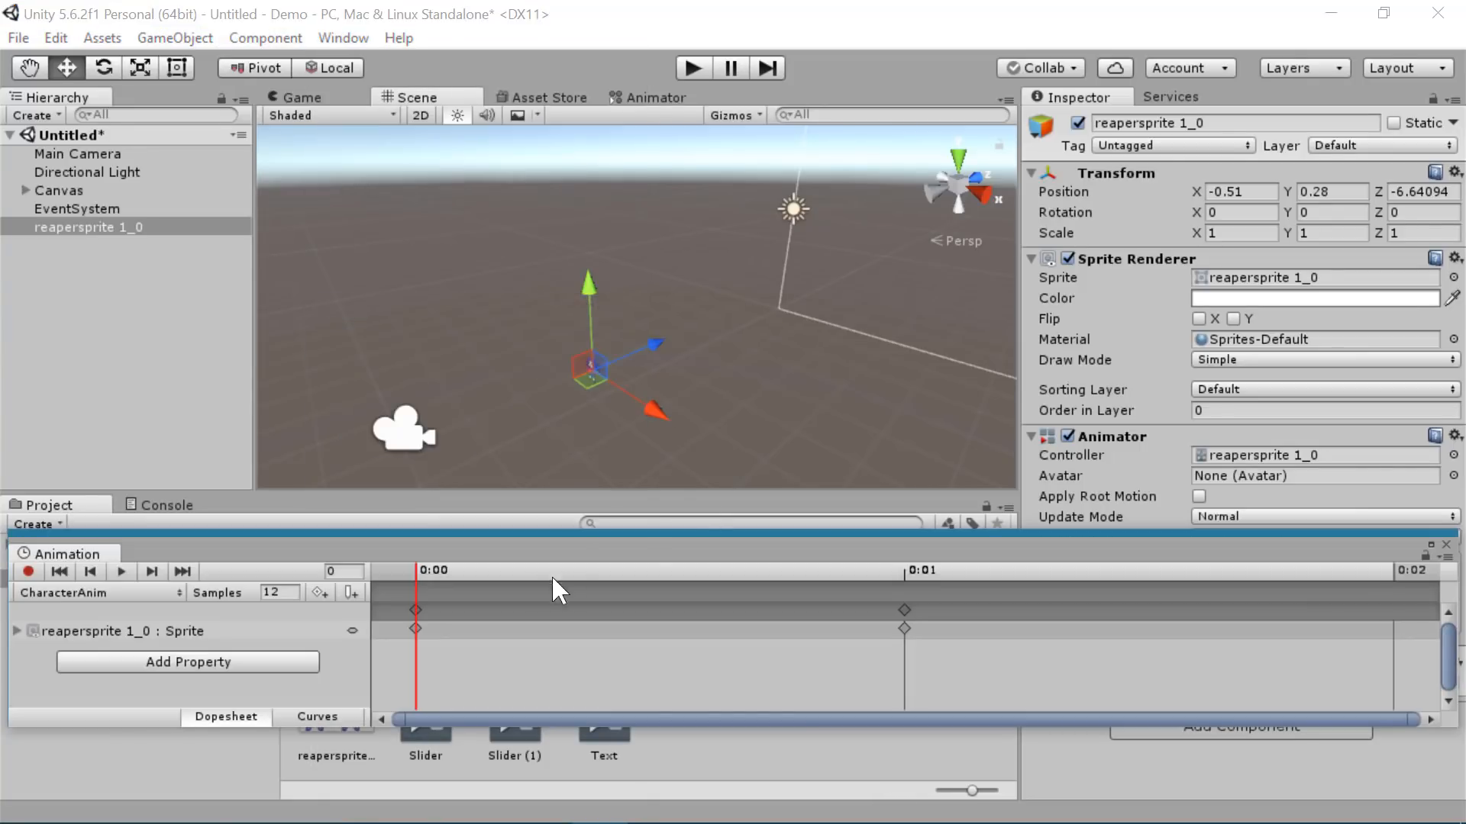
scroll(621, 655, "down", 3)
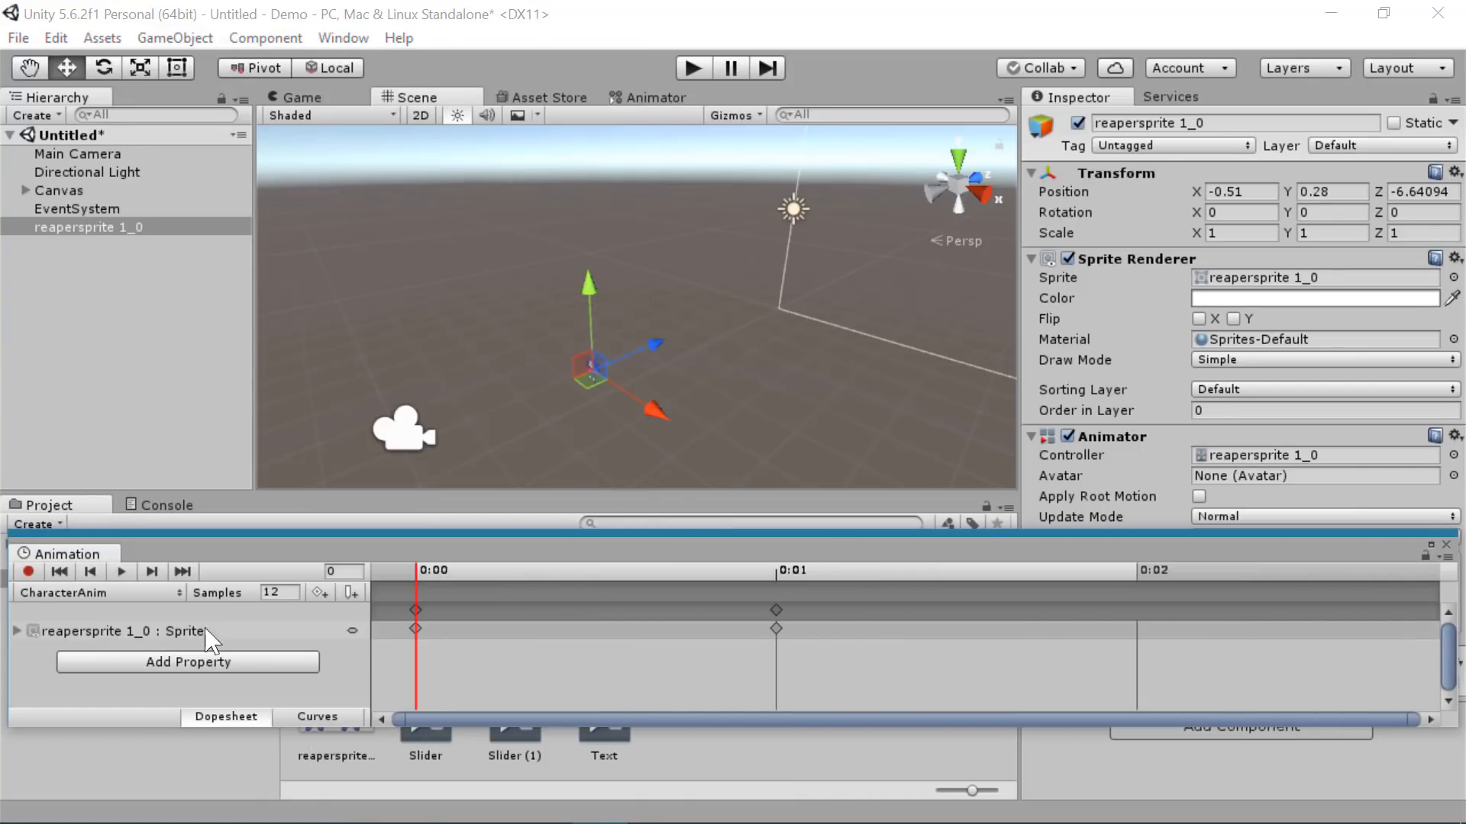
left_click(17, 631)
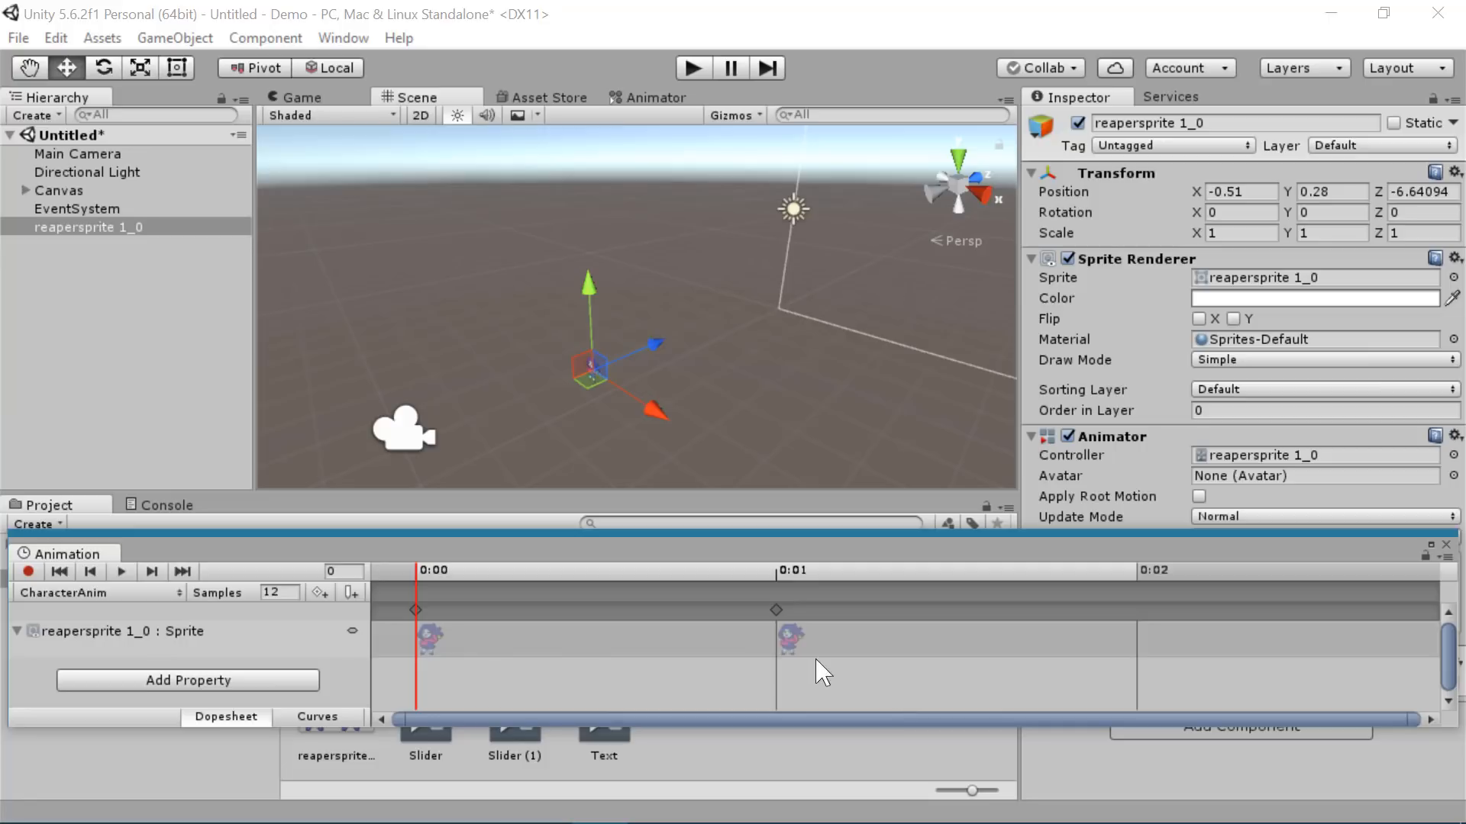
- Move the second sprite keyframe of CharacterAnim to 0:08
scroll(1069, 638, "down", 5)
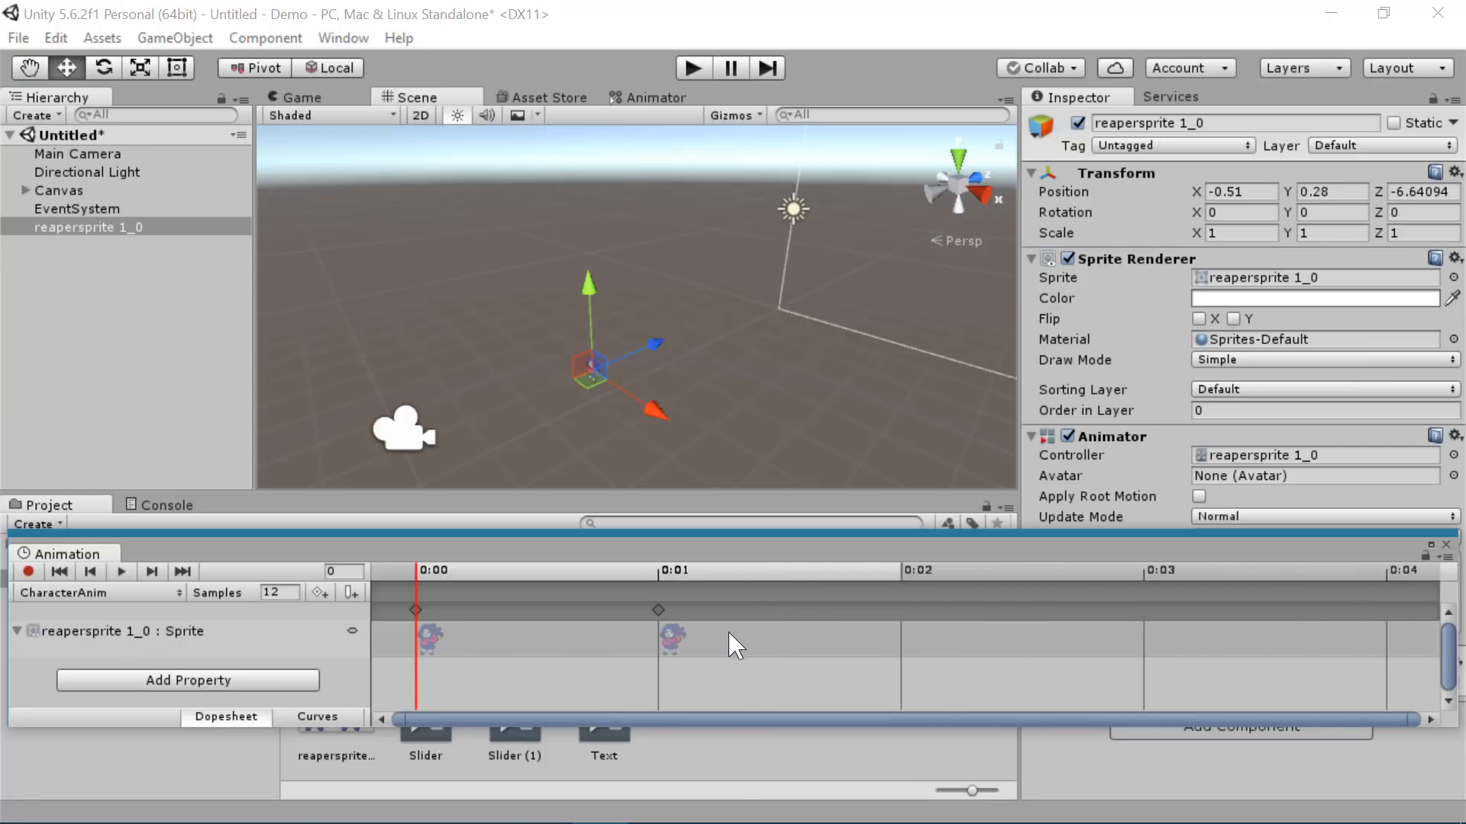
scroll(733, 645, "down", 1)
left_click(620, 609)
scroll(666, 603, "down", 3)
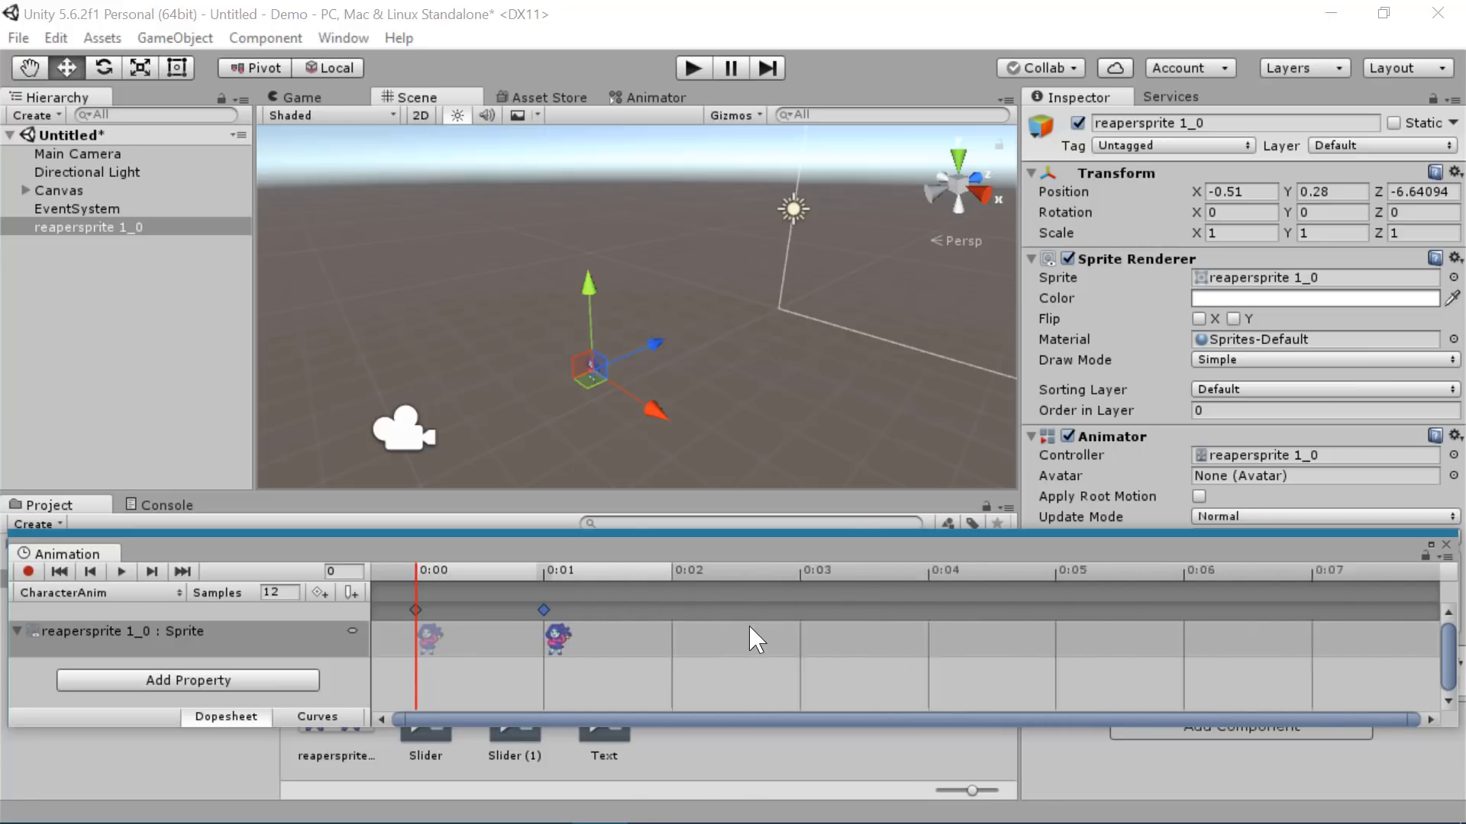
scroll(585, 637, "down", 1)
left_click_drag(536, 607, 956, 616)
left_click_drag(1300, 613, 1298, 615)
scroll(1273, 645, "down", 3)
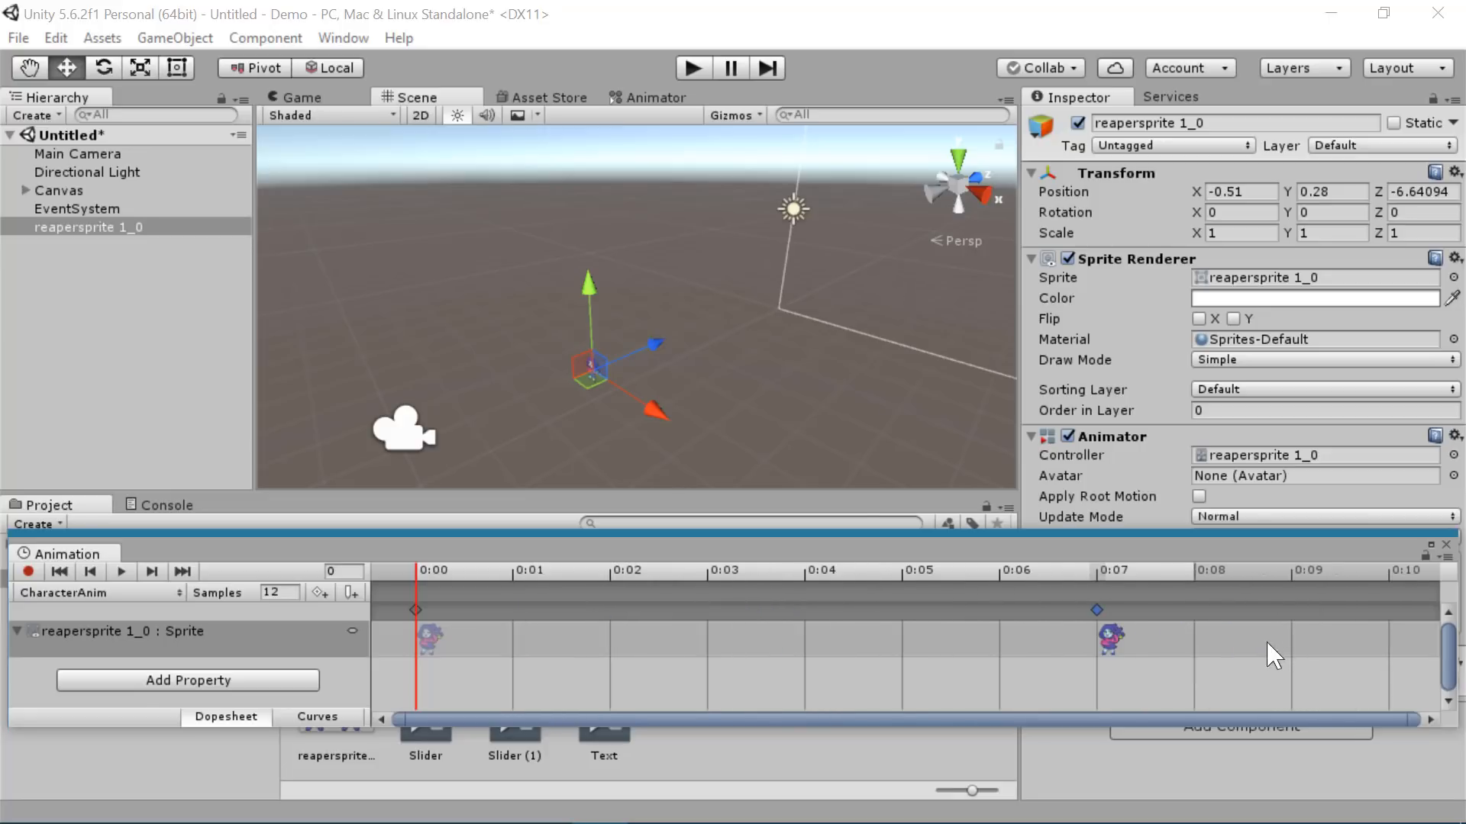
left_click_drag(1107, 610, 1165, 637)
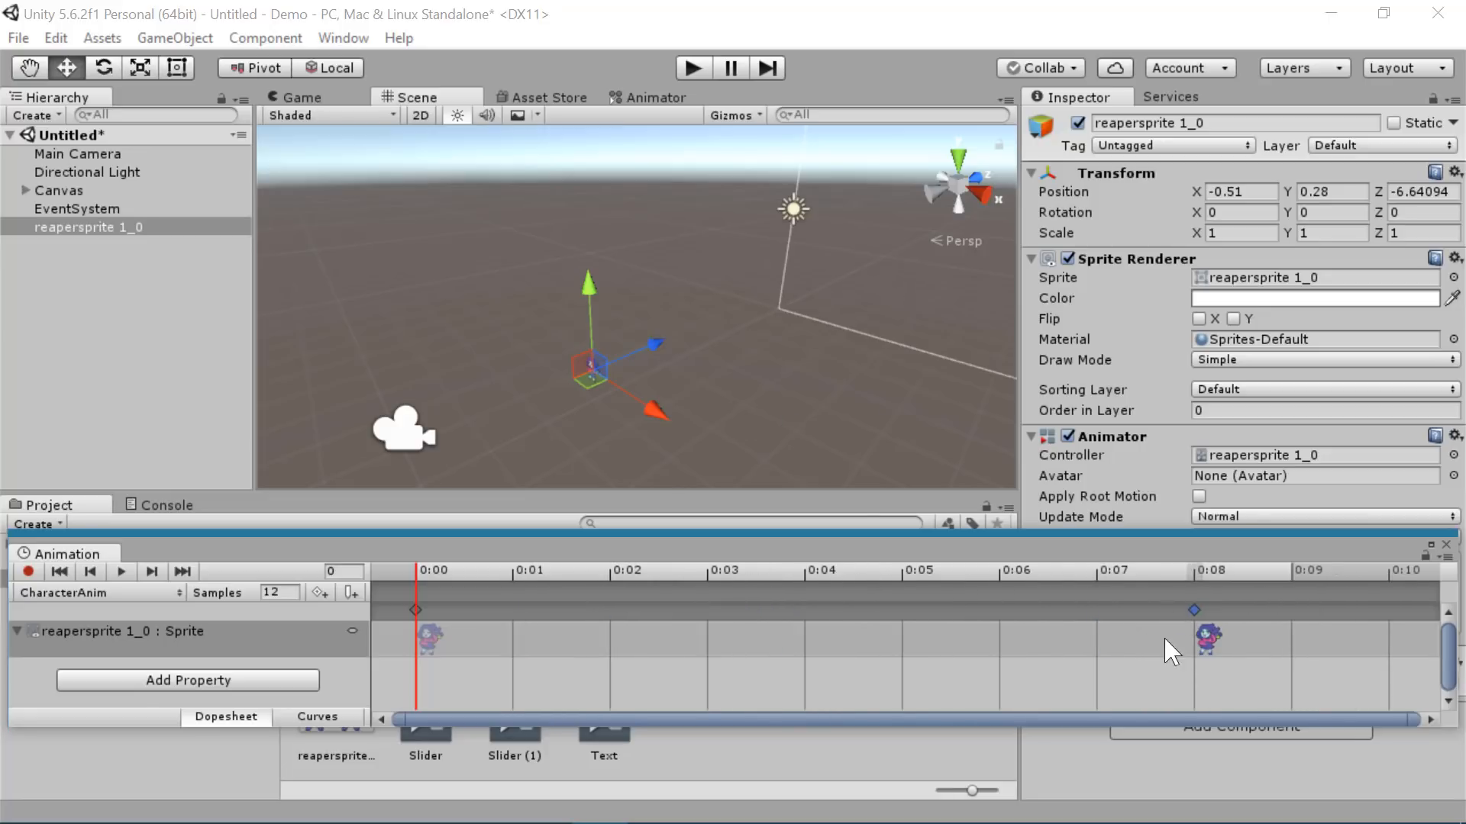
- Expand the reapersprite 2 asset and add its first sprite to the CharacterAnim Sprite track as a keyframe at 1:02
left_click(416, 611)
left_click(1196, 612)
left_click_drag(941, 561, 904, 358)
scroll(1099, 454, "down", 4)
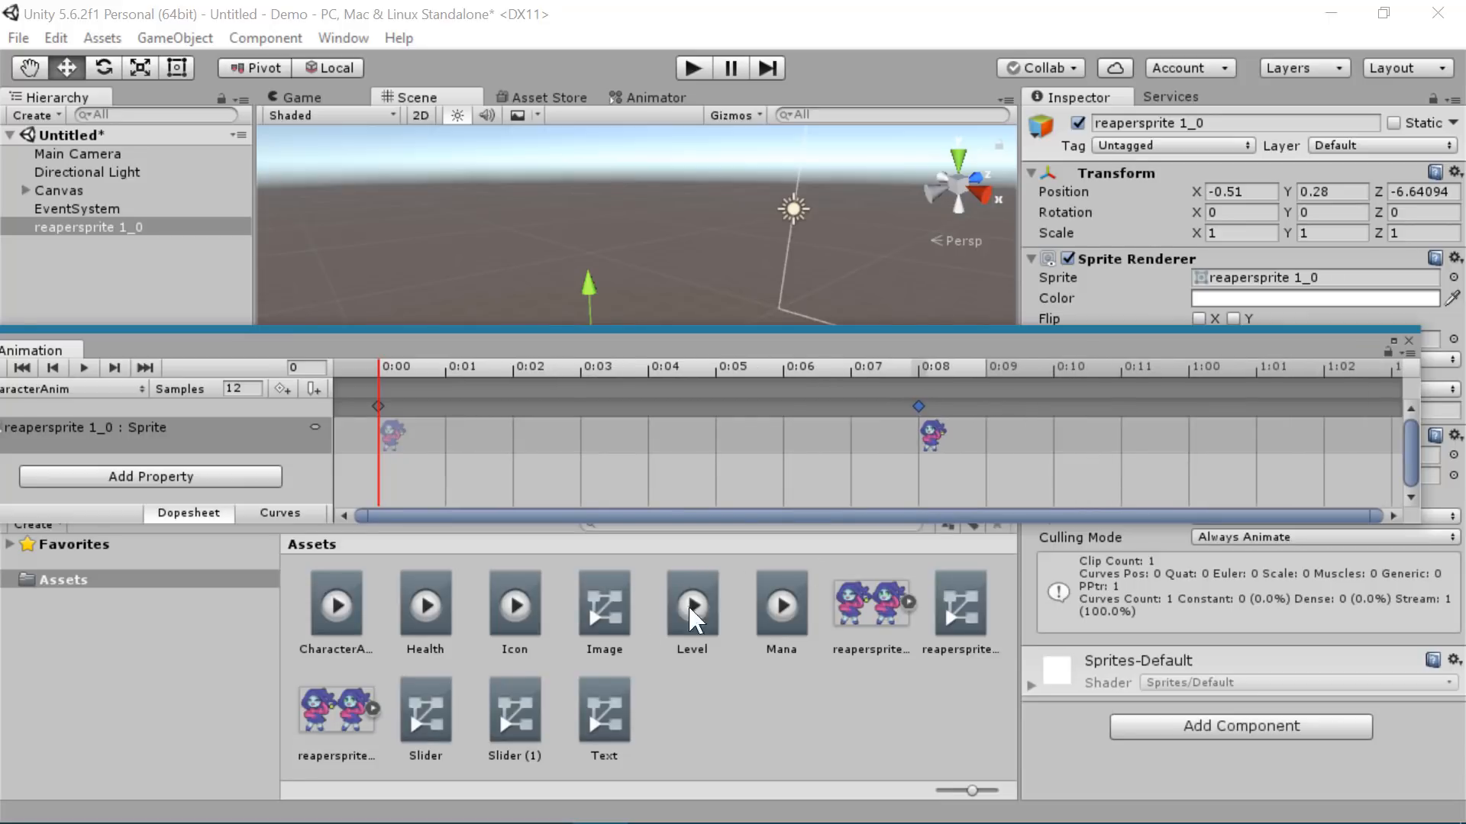
left_click(373, 708)
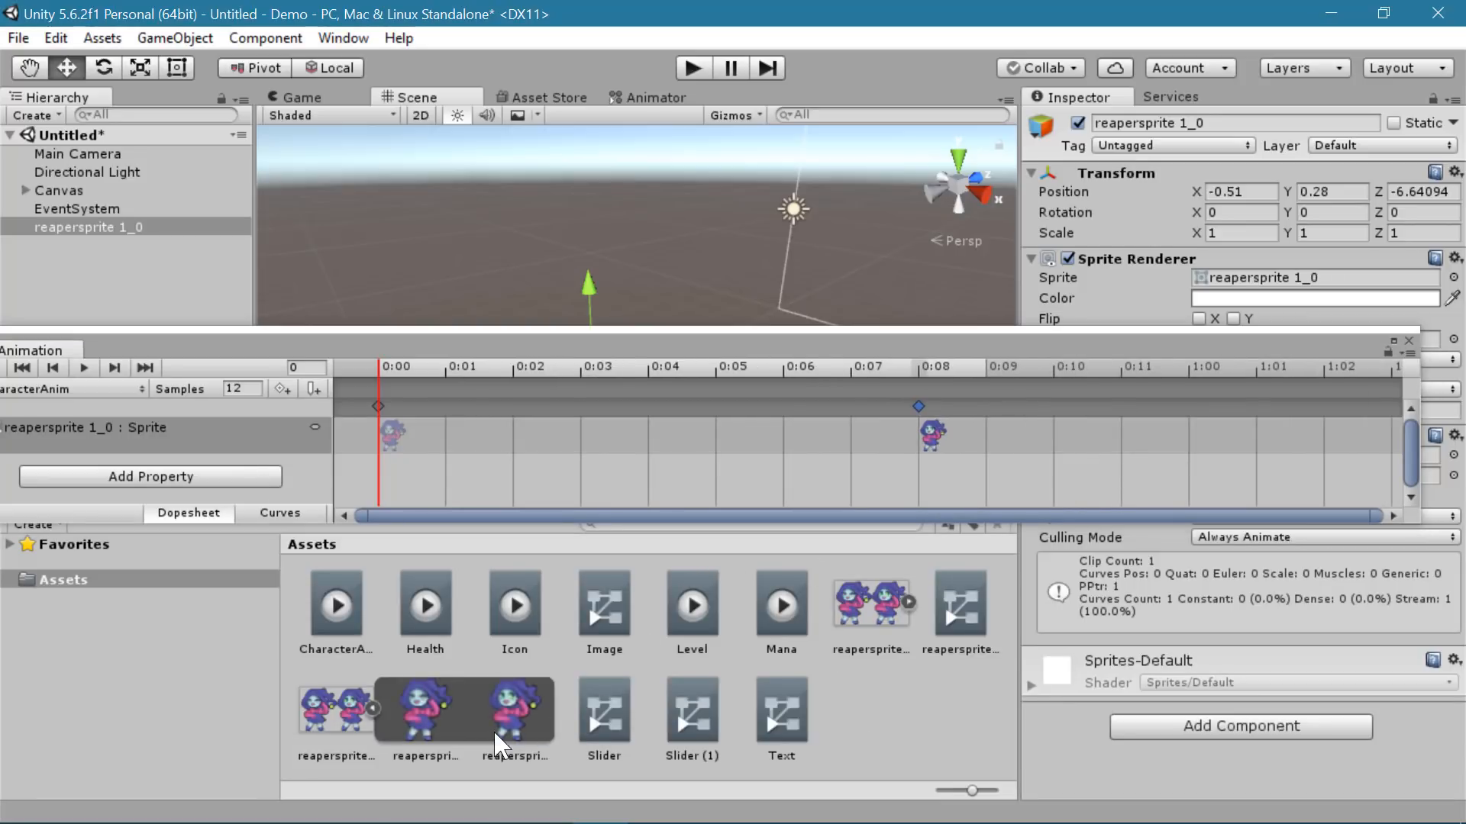
left_click_drag(433, 713, 1337, 425)
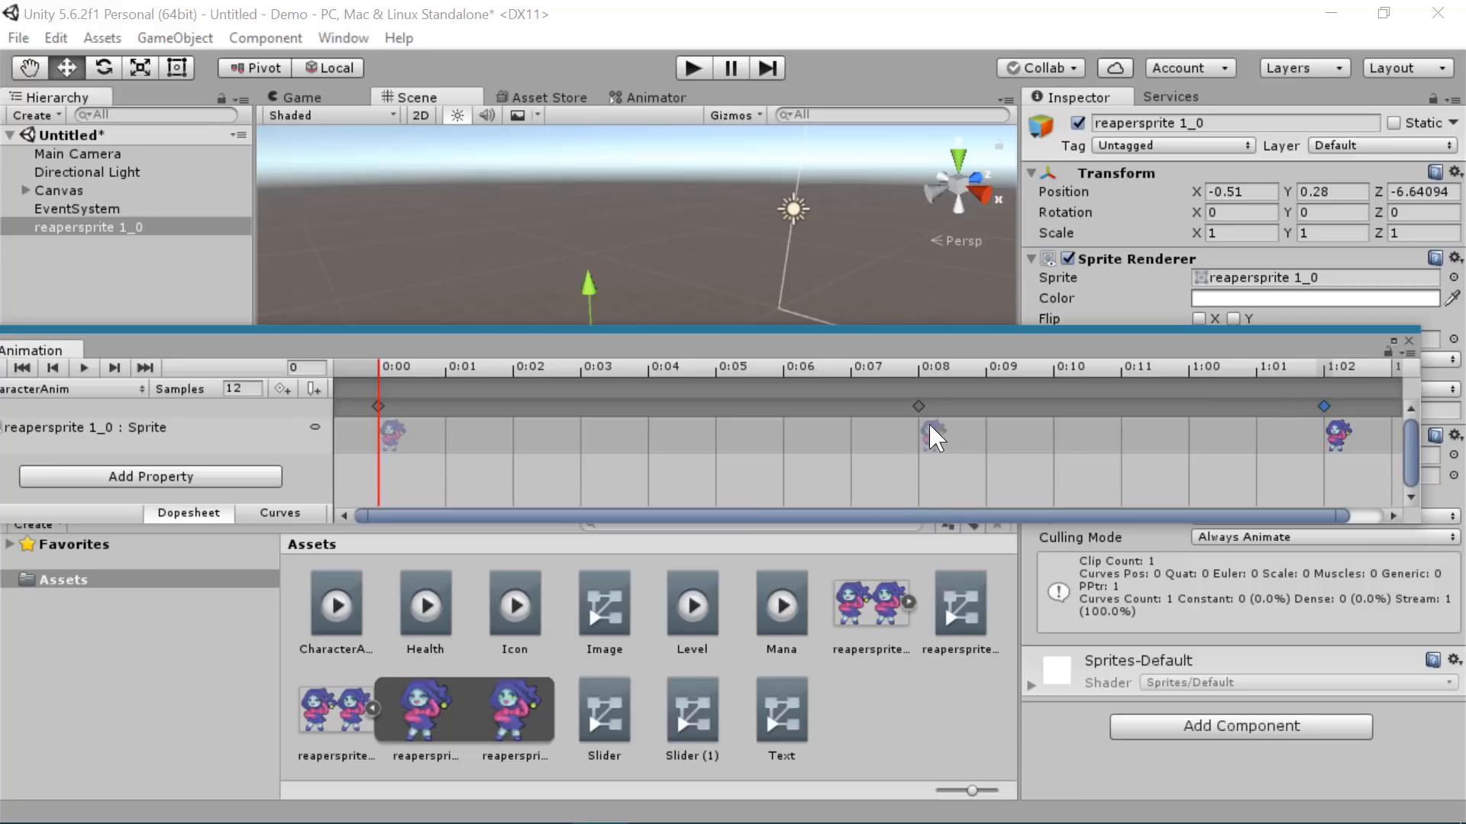
- Move the last sprite keyframe of CharacterAnim out to 1:11
left_click_drag(885, 370, 930, 367)
scroll(1139, 395, "down", 3)
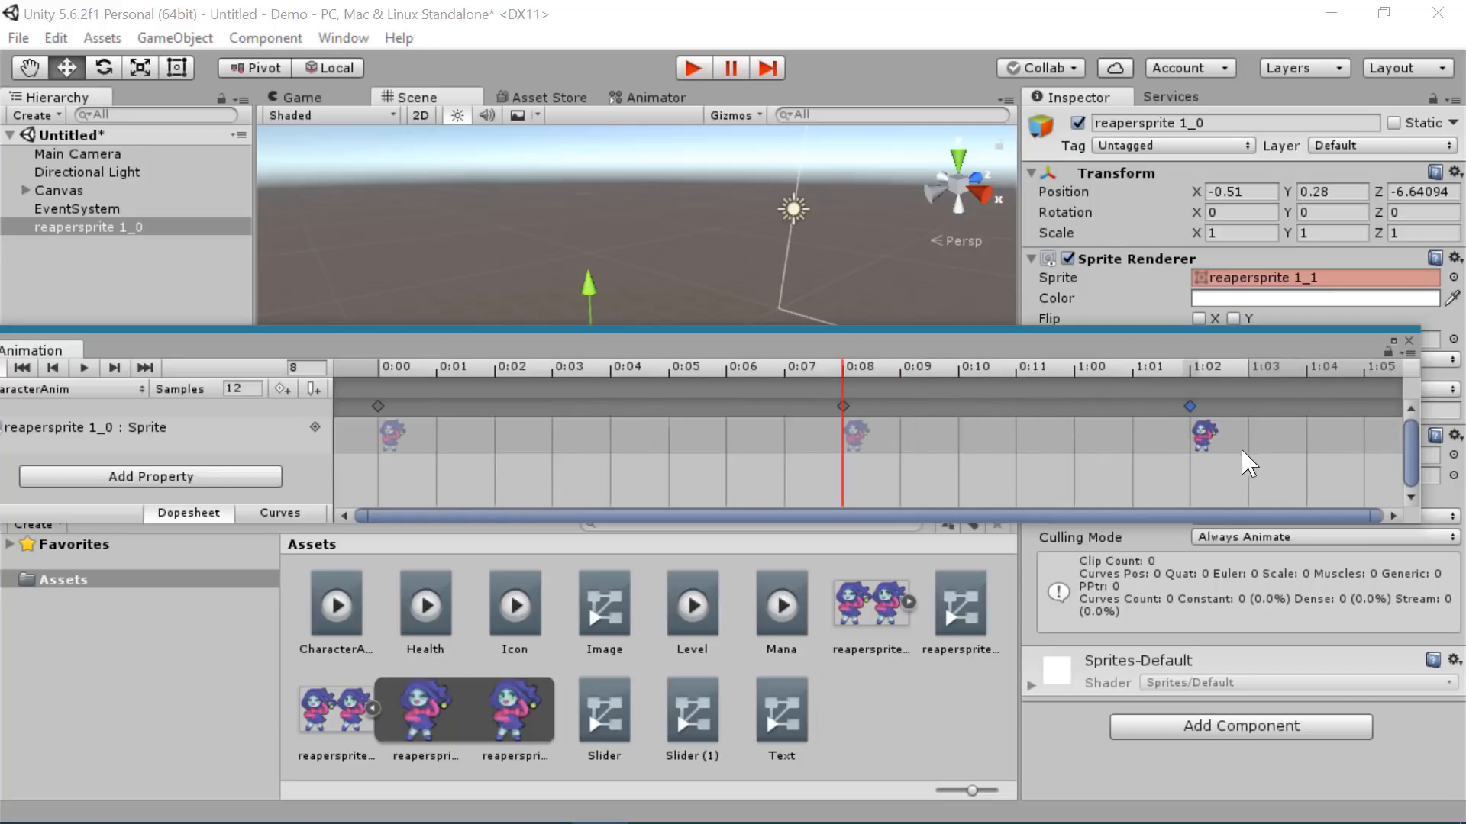
left_click_drag(1098, 406, 1200, 406)
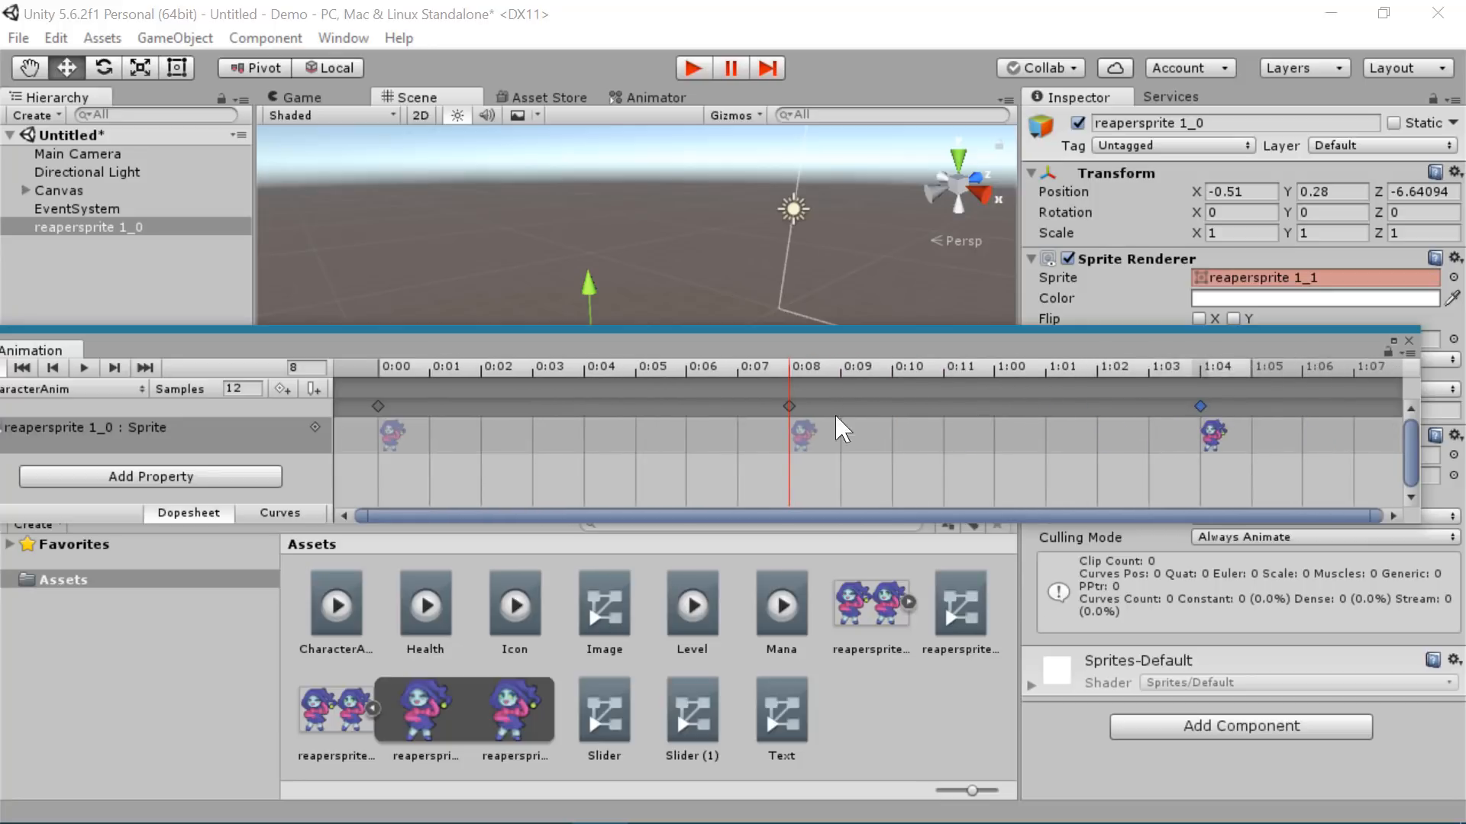
left_click(801, 433)
scroll(1039, 444, "down", 3)
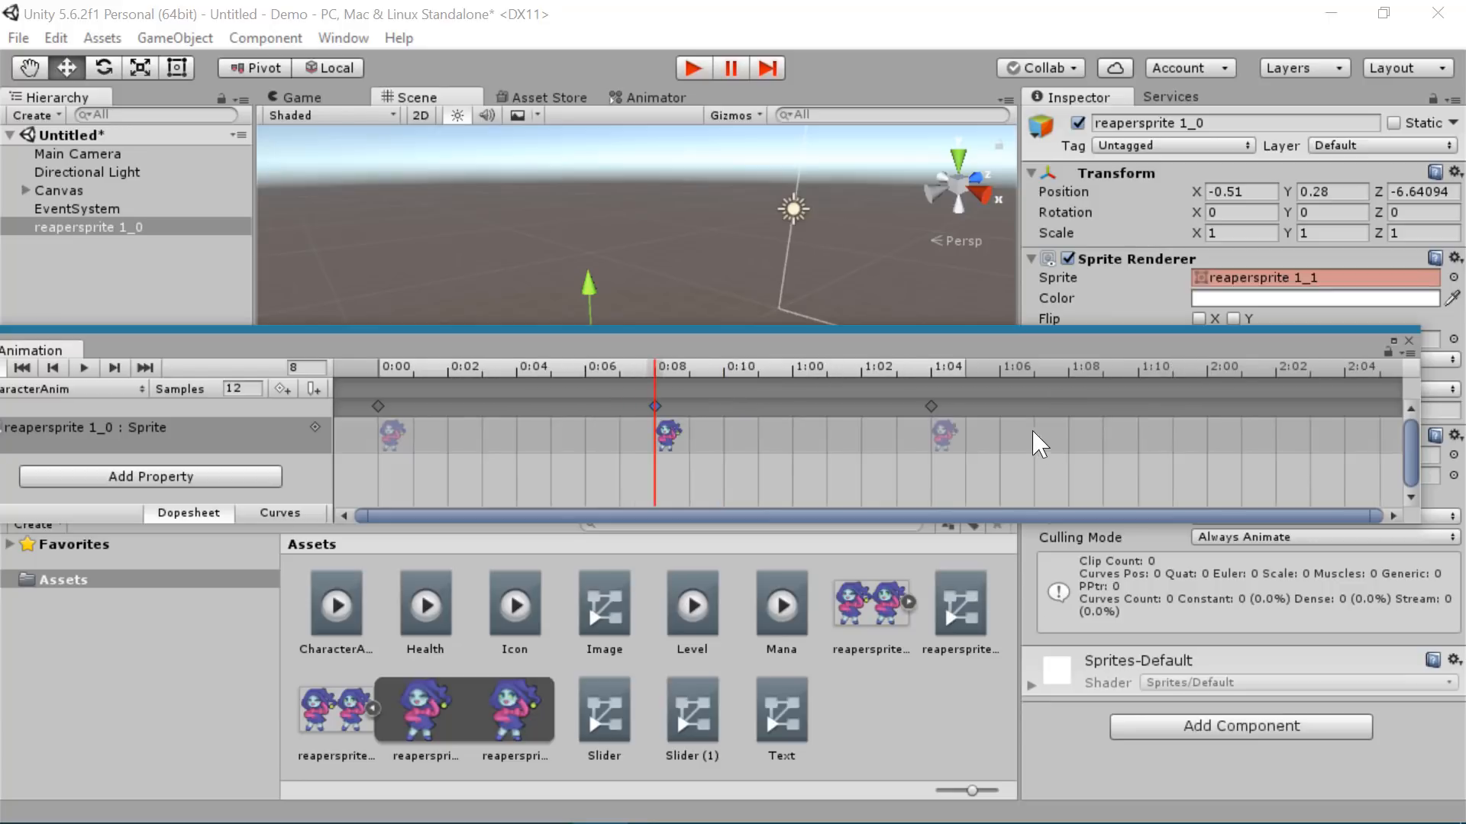
left_click_drag(931, 407, 1173, 406)
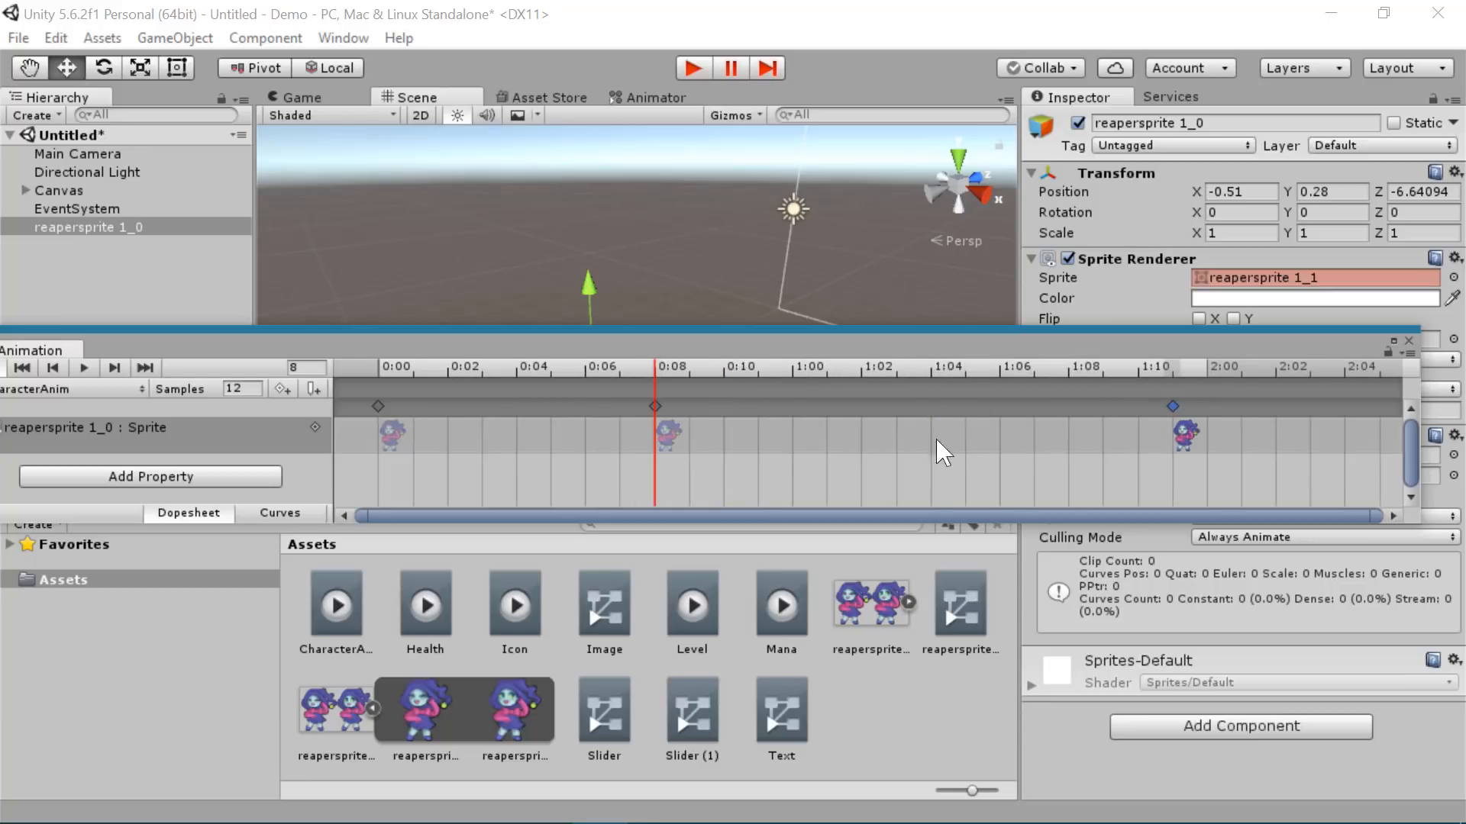
- Scrub through the CharacterAnim timeline to check which sprite shows between the three keyframes
left_click_drag(546, 373, 587, 367)
left_click(392, 433)
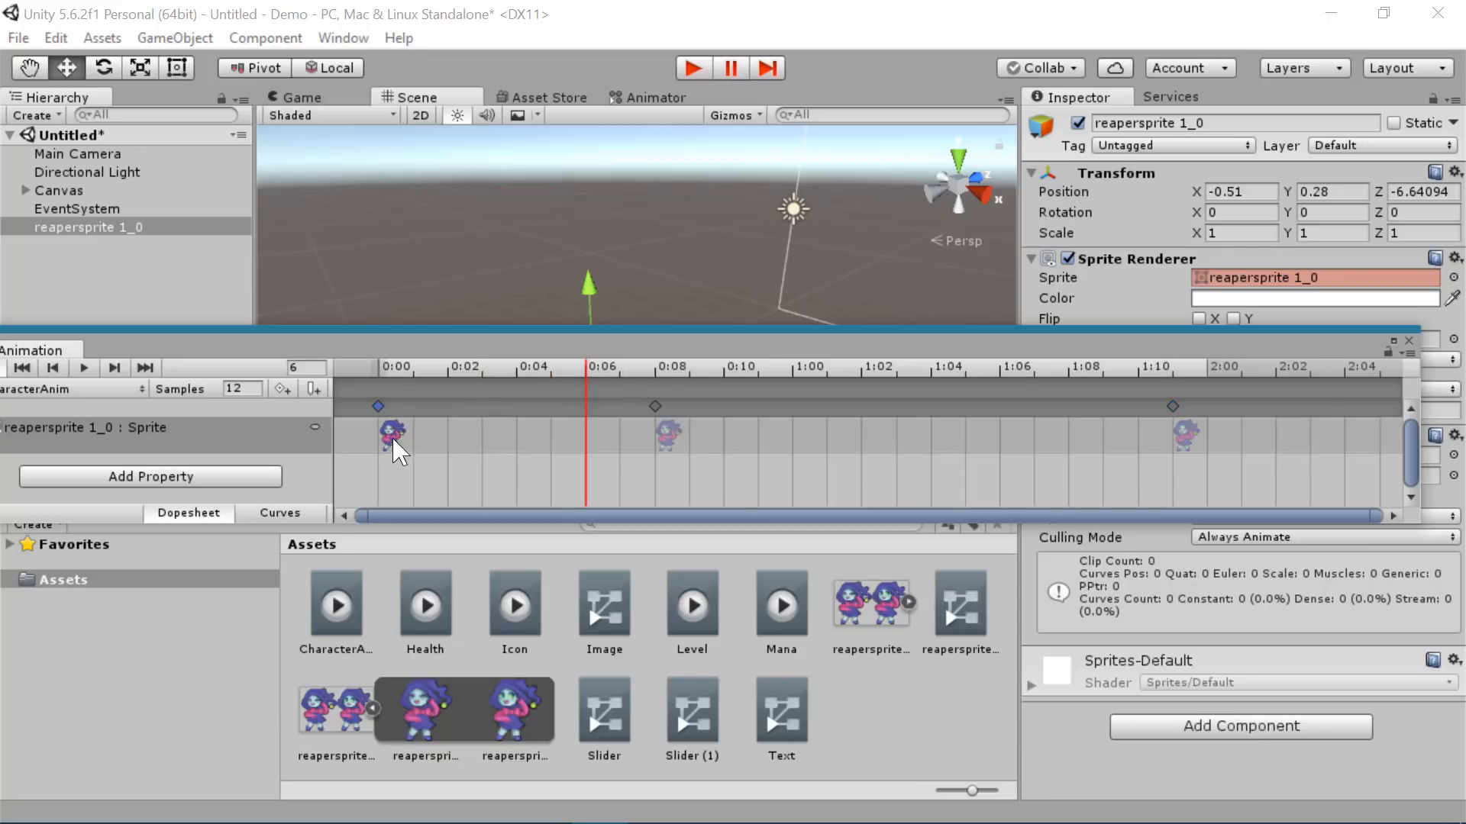
left_click_drag(414, 368, 381, 368)
left_click(656, 368)
left_click(661, 407)
left_click_drag(665, 369, 1144, 405)
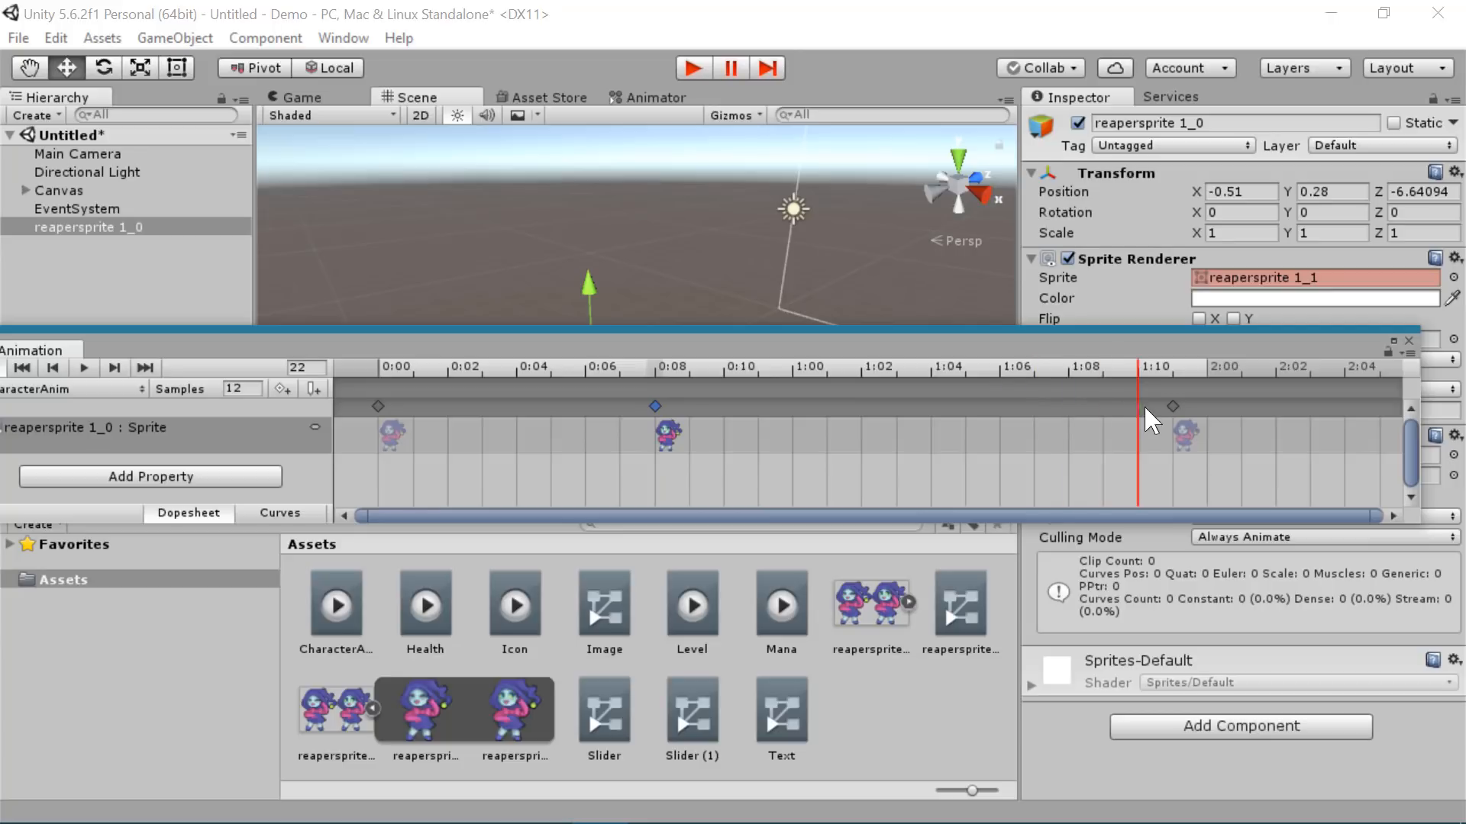
left_click(1019, 370)
left_click(1104, 369)
- Move the last sprite keyframe to 2:02 and close the Animation window
left_click(1173, 405)
left_click_drag(1173, 405, 1267, 406)
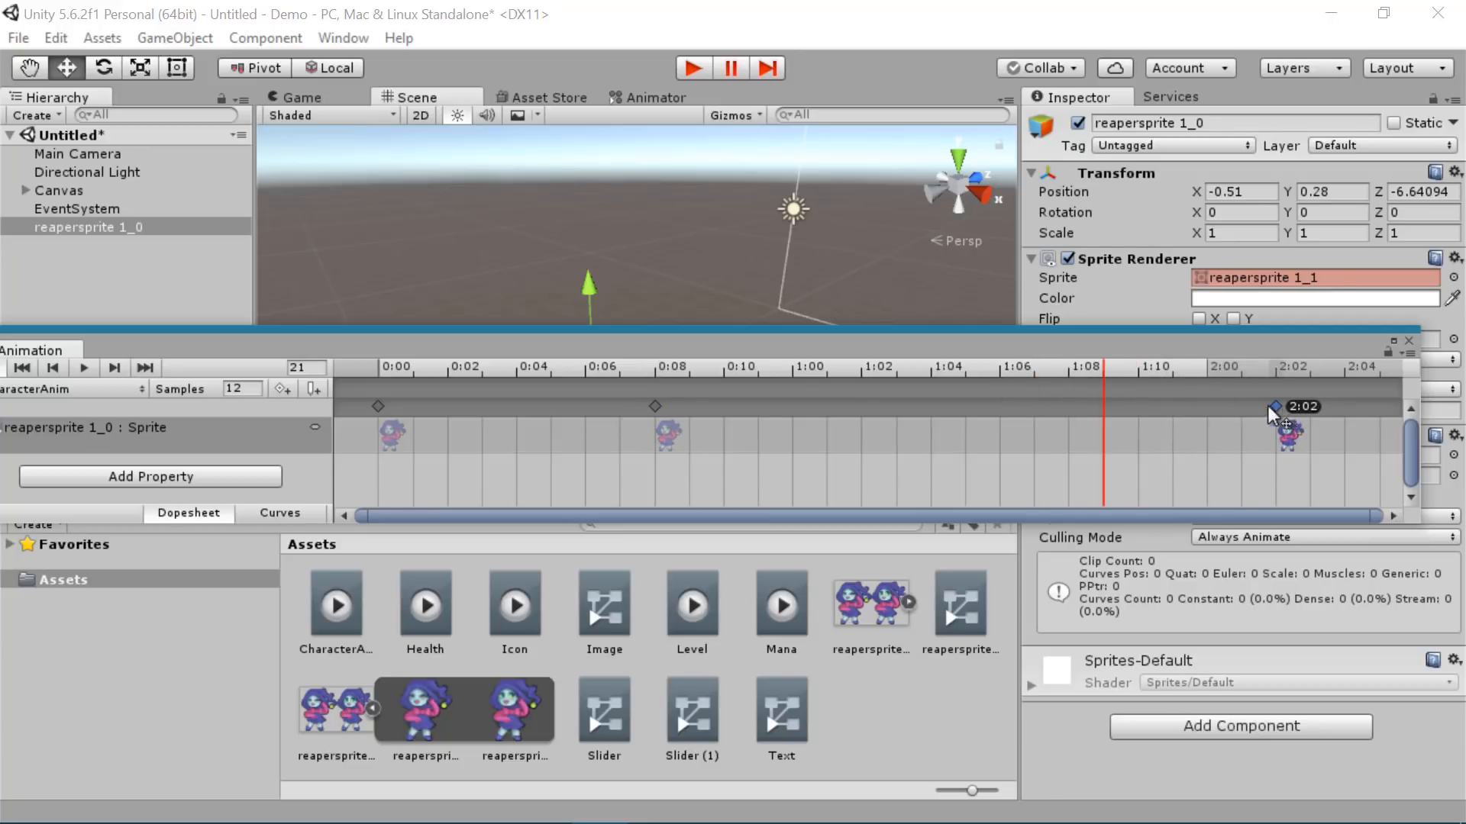
left_click(1000, 373)
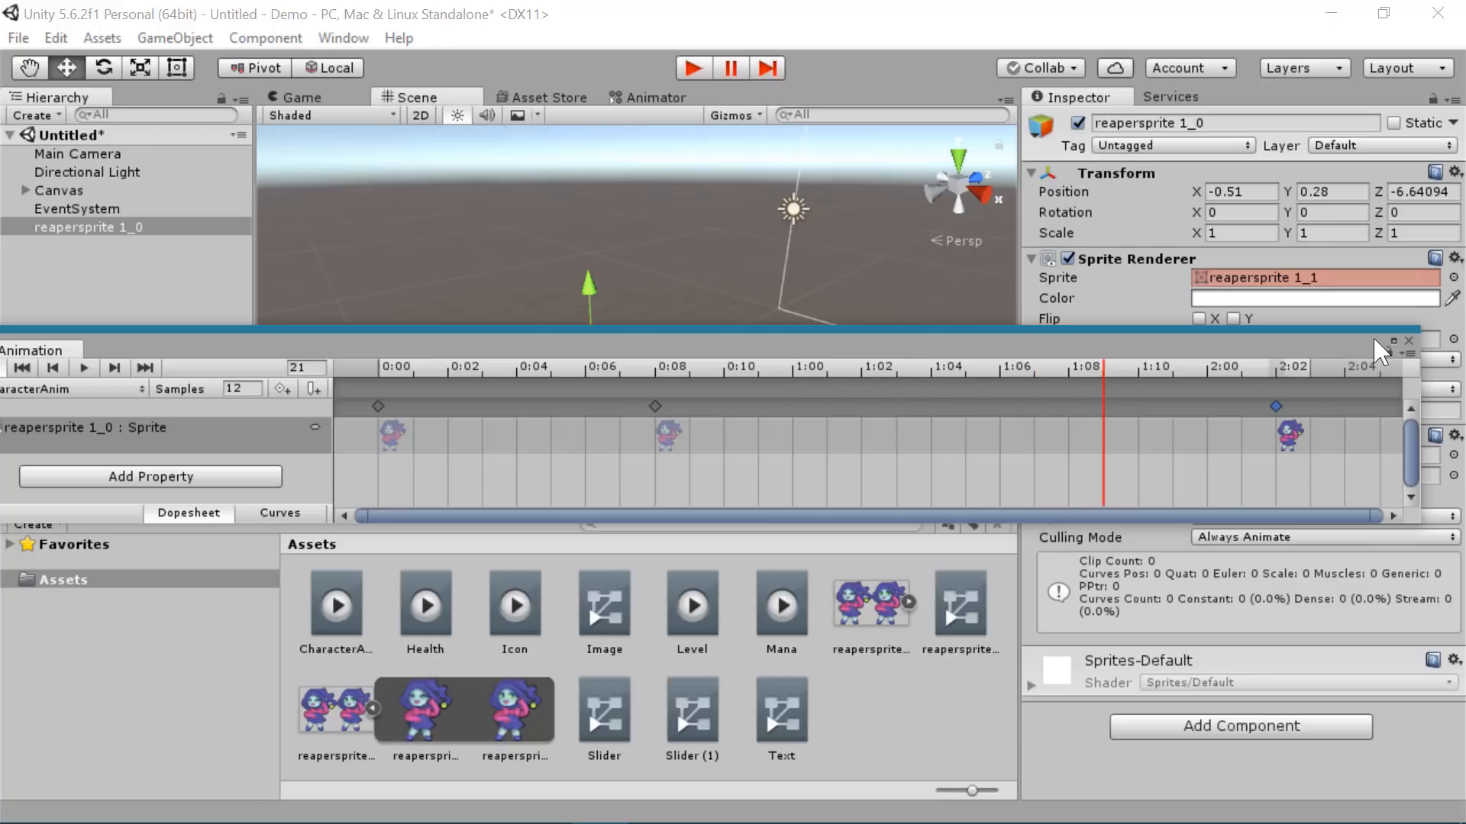
left_click(1408, 342)
left_click(661, 292)
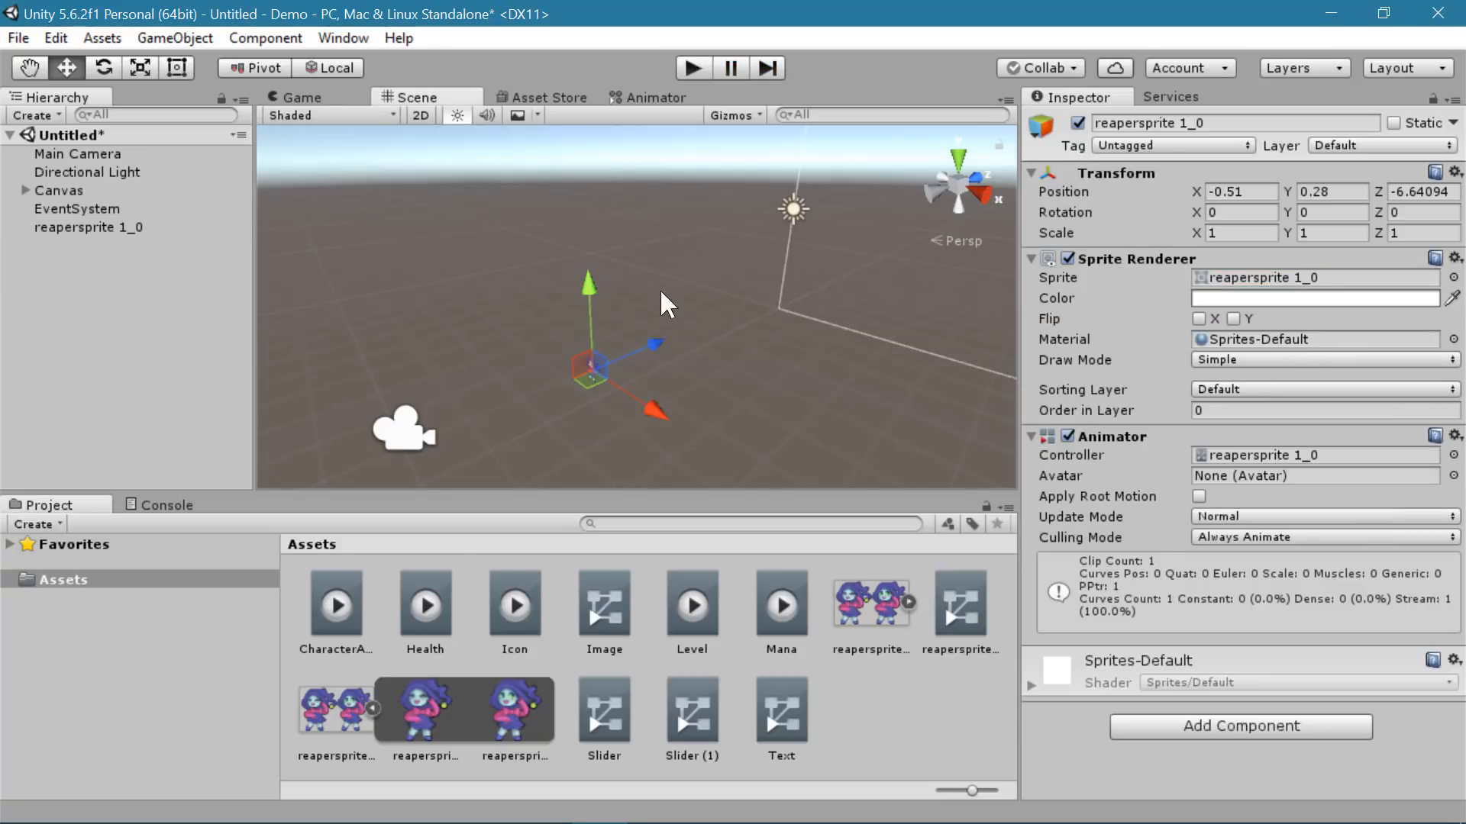
- Play the scene to check the character animation with the HUD, stop it, and collapse the expanded reapersprite asset
left_click(695, 67)
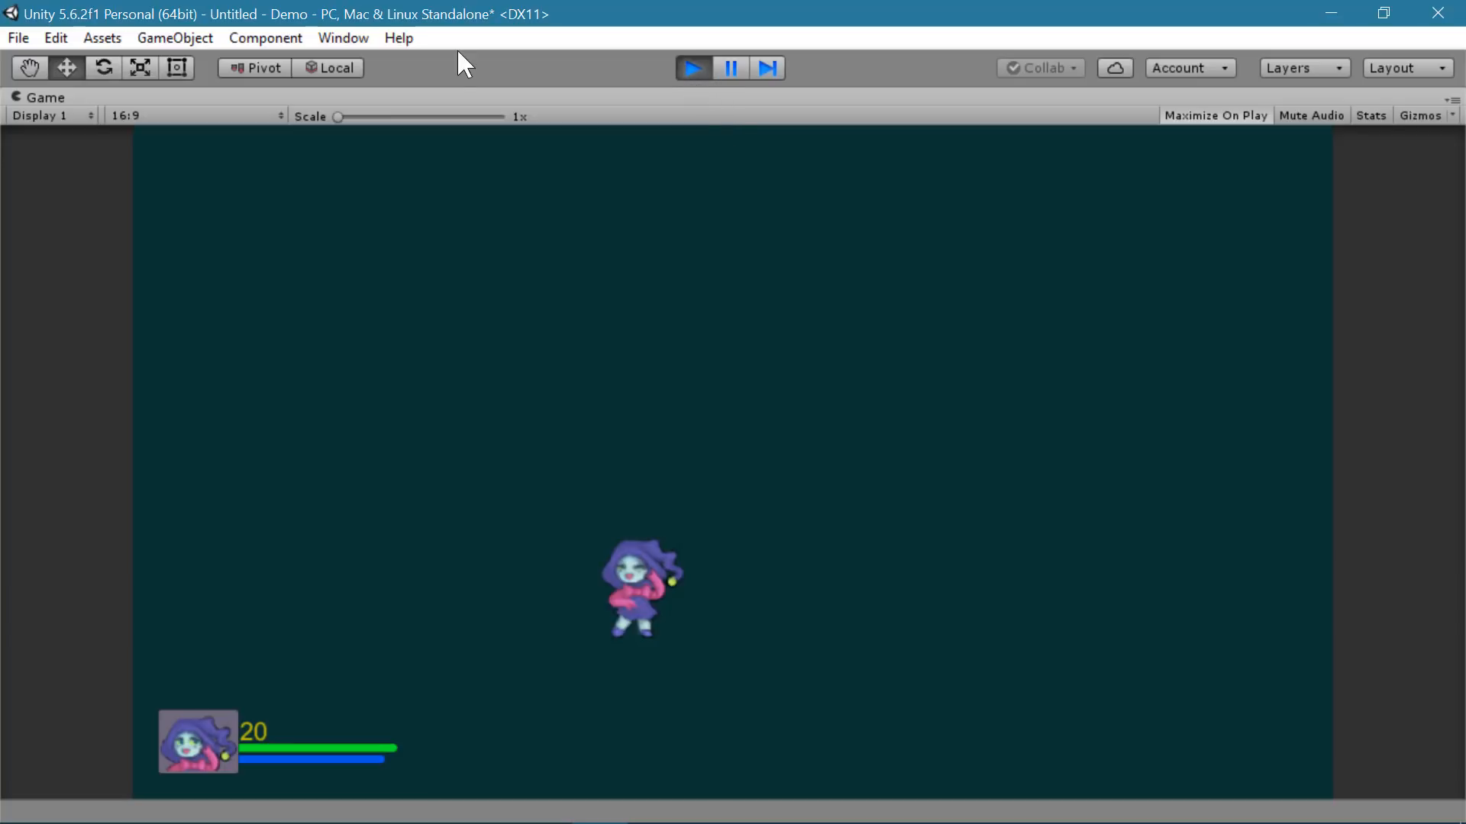
key("ctrl+p")
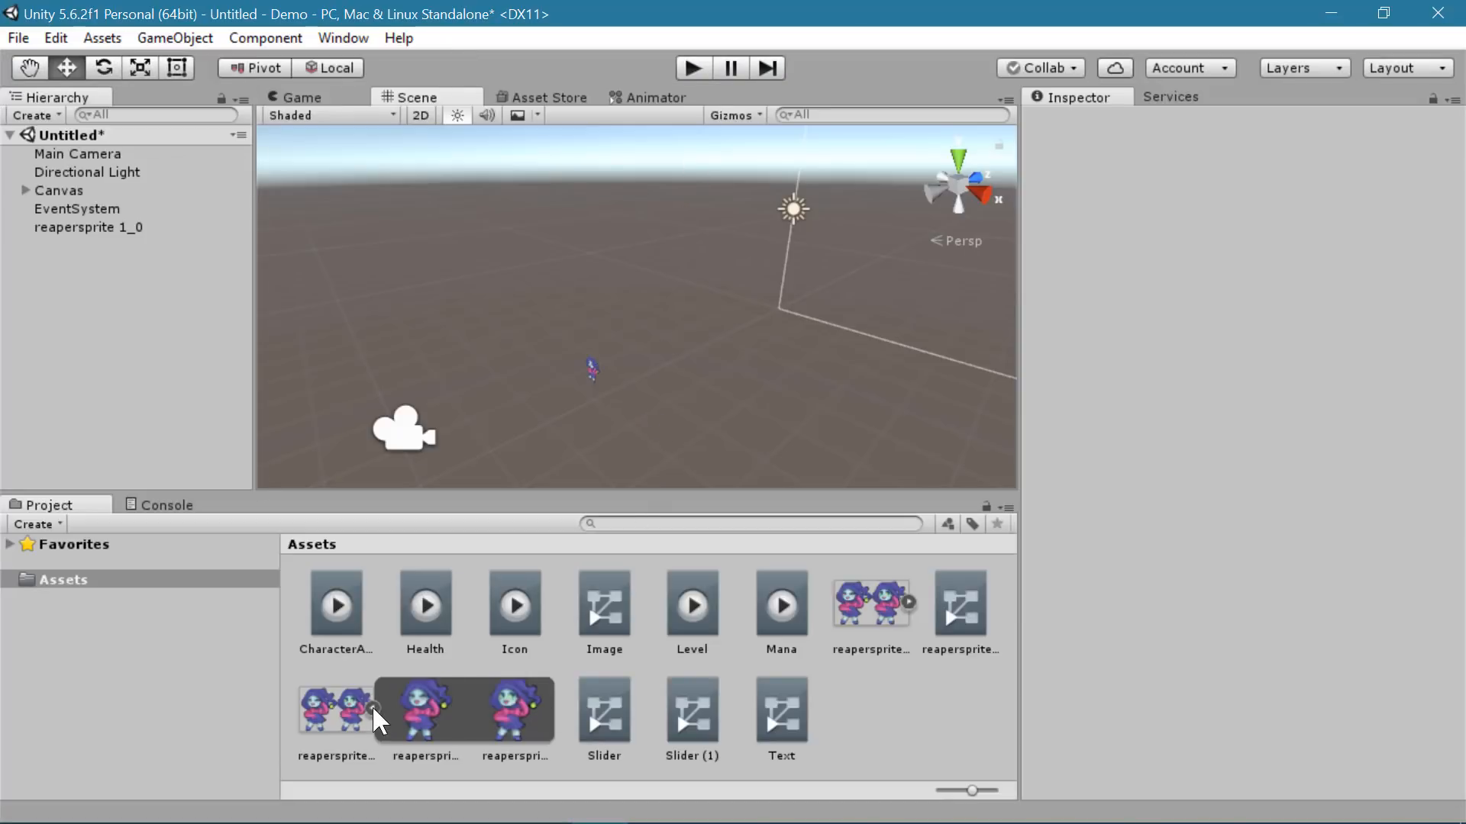
left_click(372, 709)
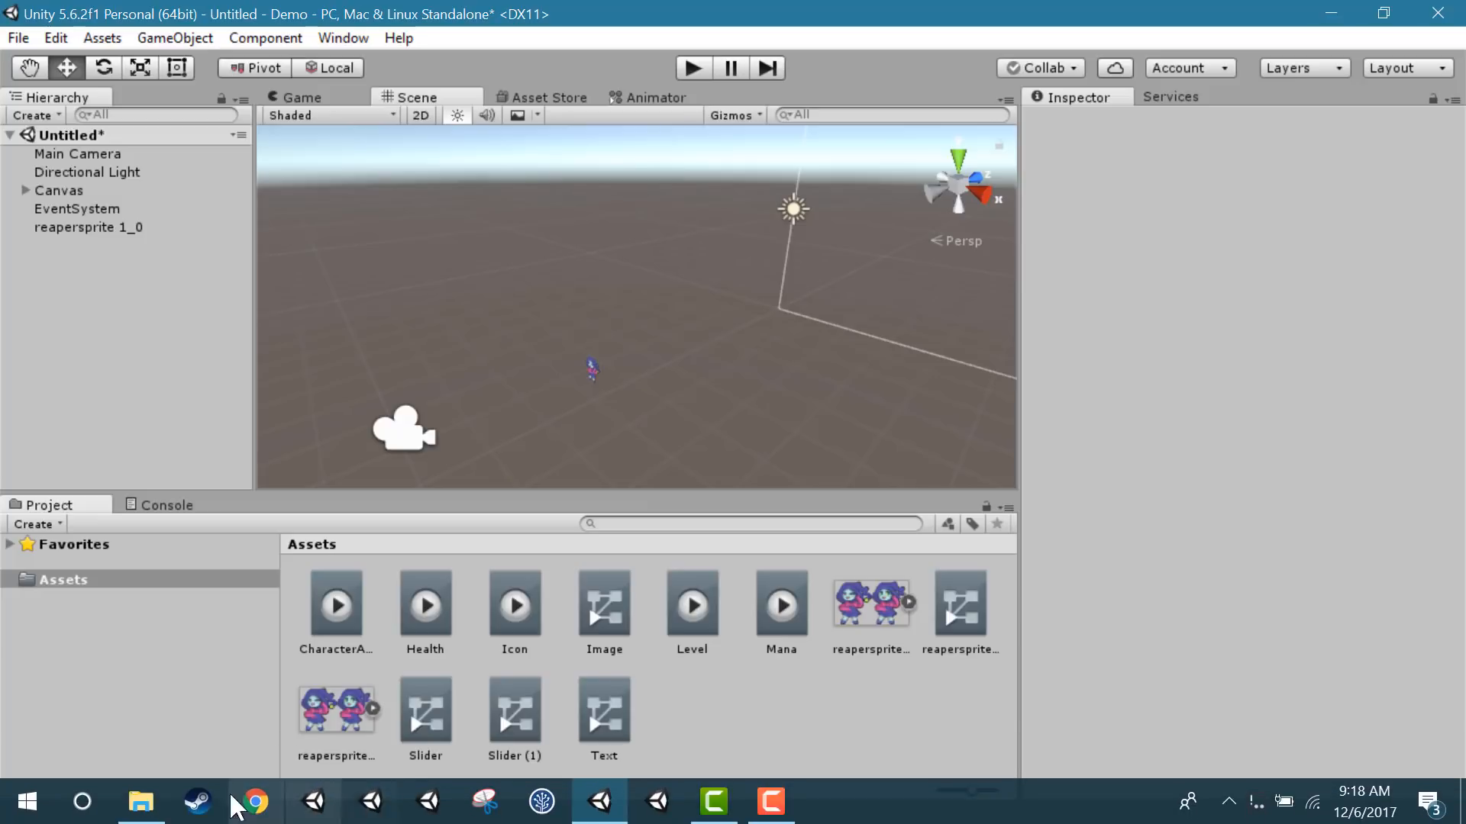
- Import the splode image from the Sprites folder into Assets and delete reapersprite 1_0 from the scene
left_click(141, 815)
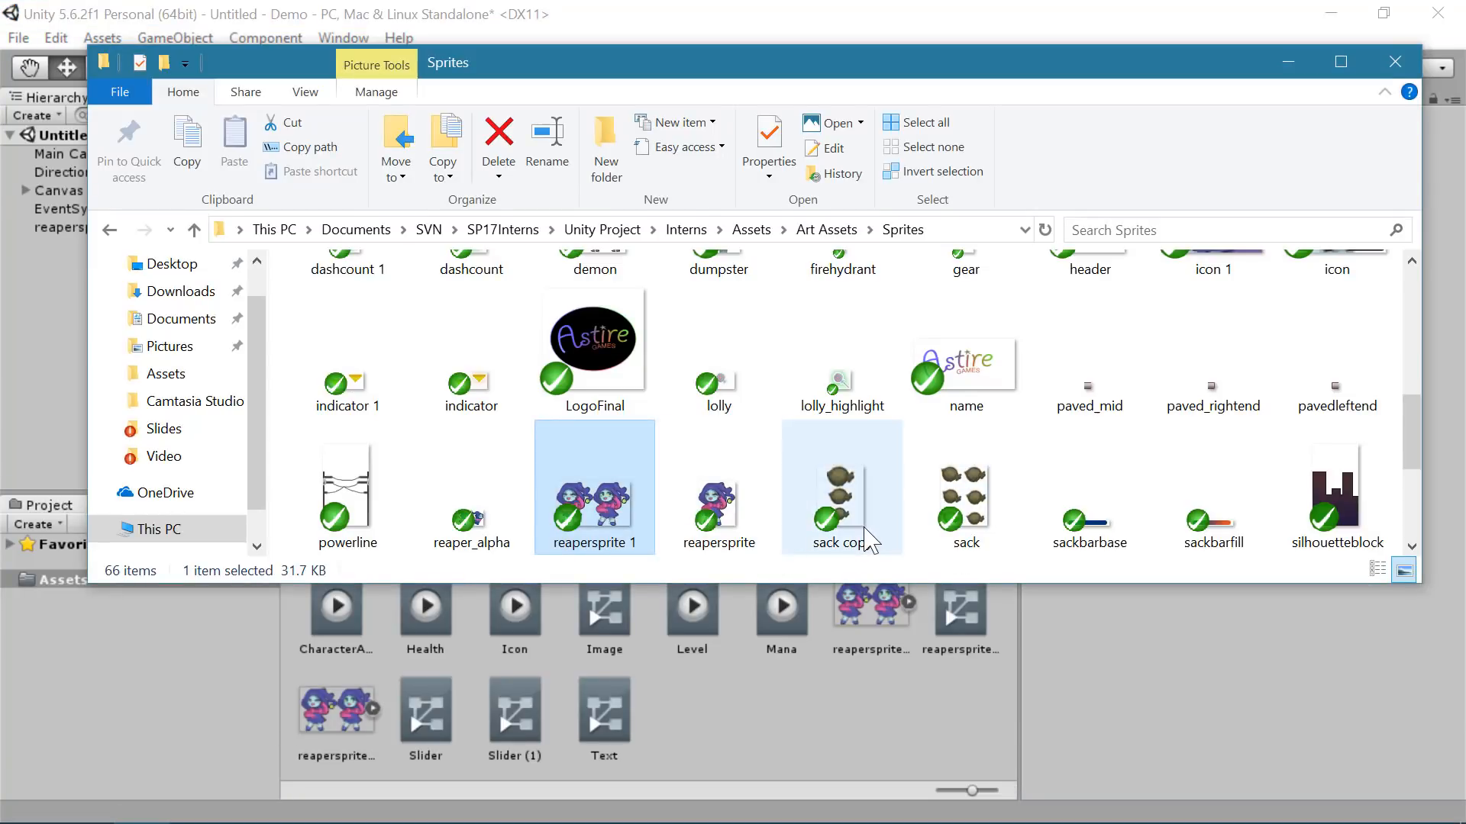
scroll(984, 518, "down", 2)
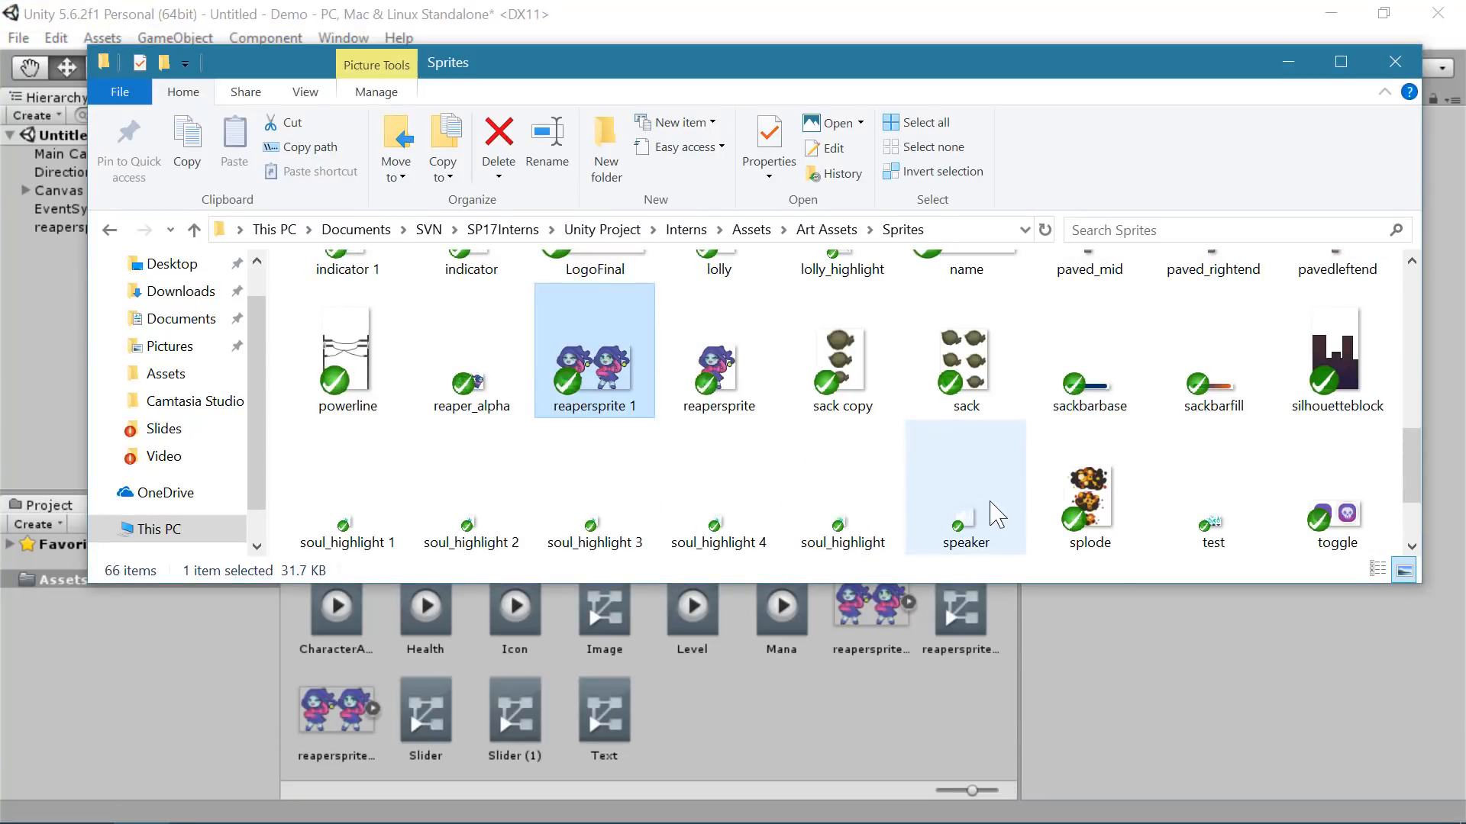
left_click(1090, 521)
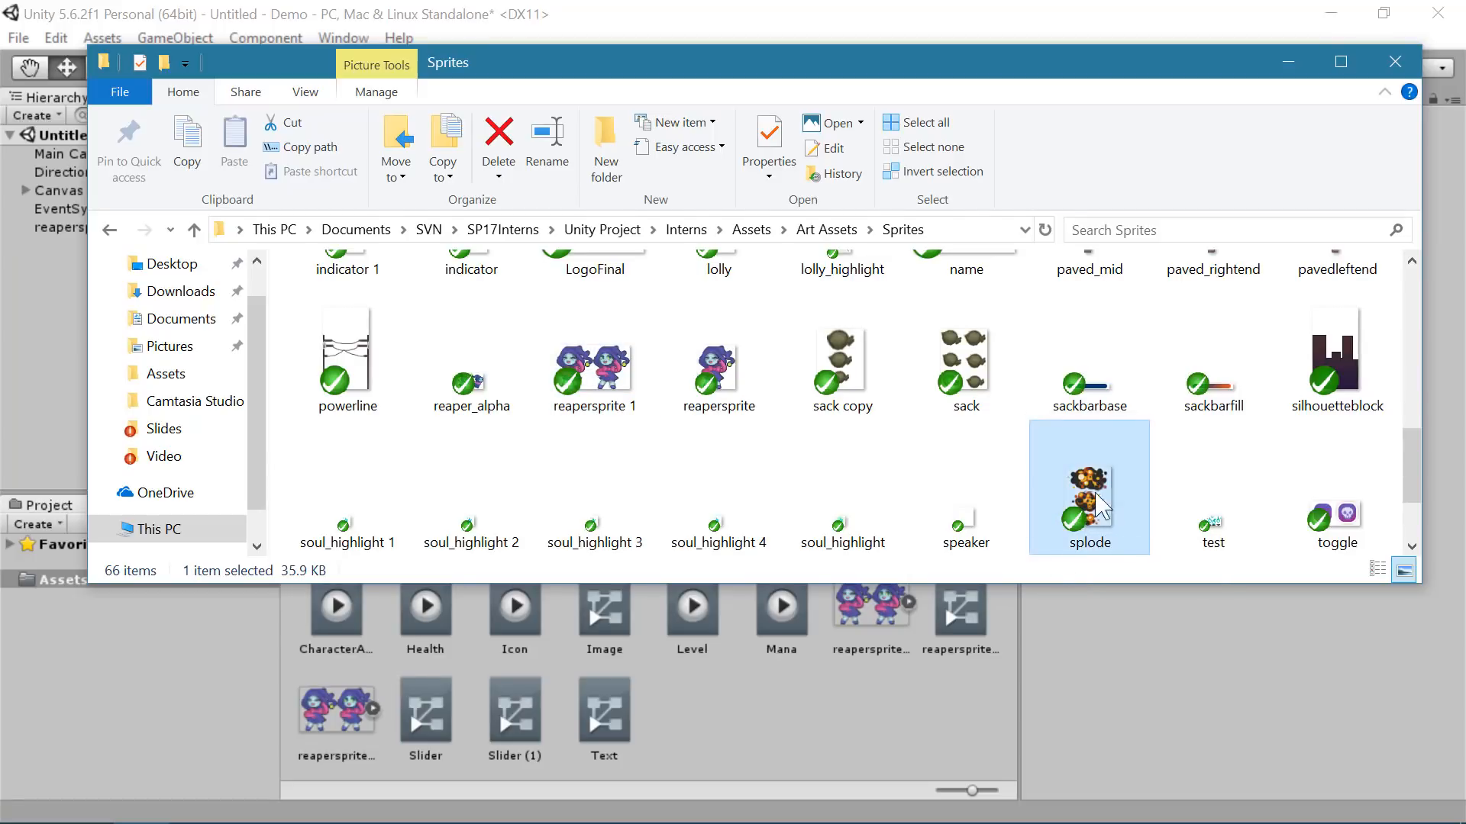
left_click_drag(782, 712, 783, 714)
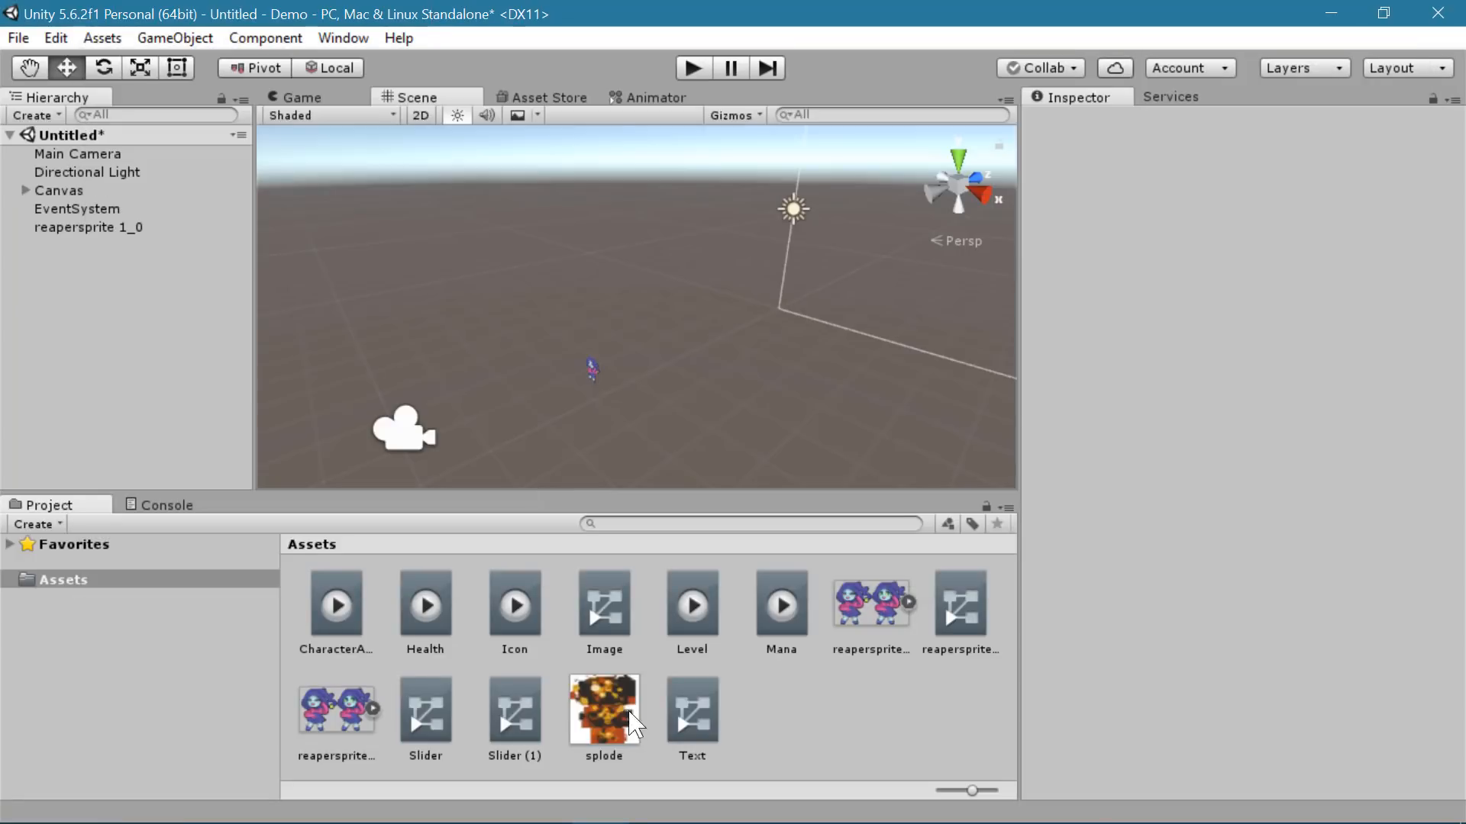
left_click(592, 369)
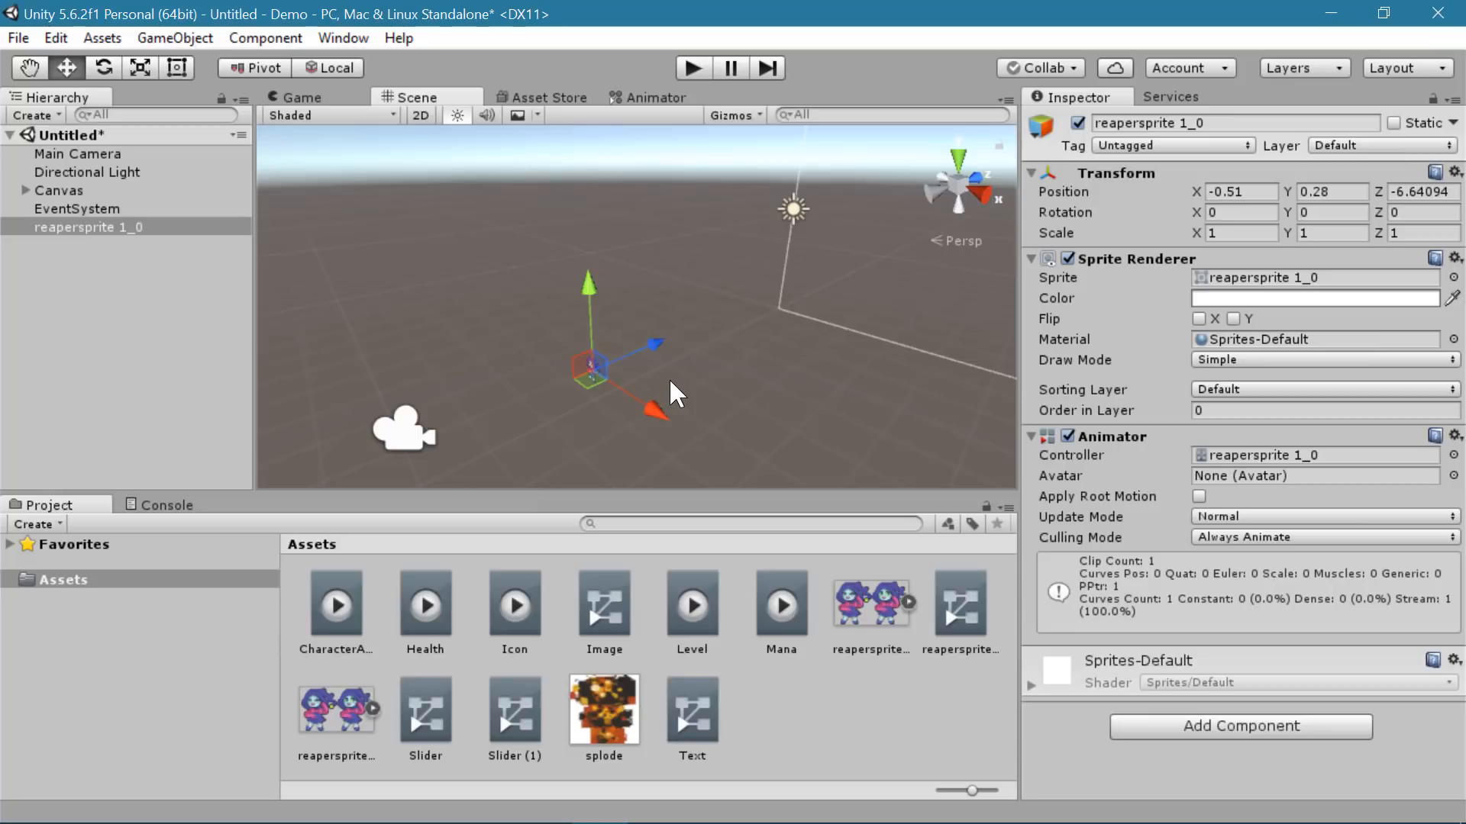
key("Delete")
- Set splode's Texture Type to Sprite (2D and UI) and Sprite Mode to Multiple, applying the settings to open it in the Sprite Editor
left_click(607, 714)
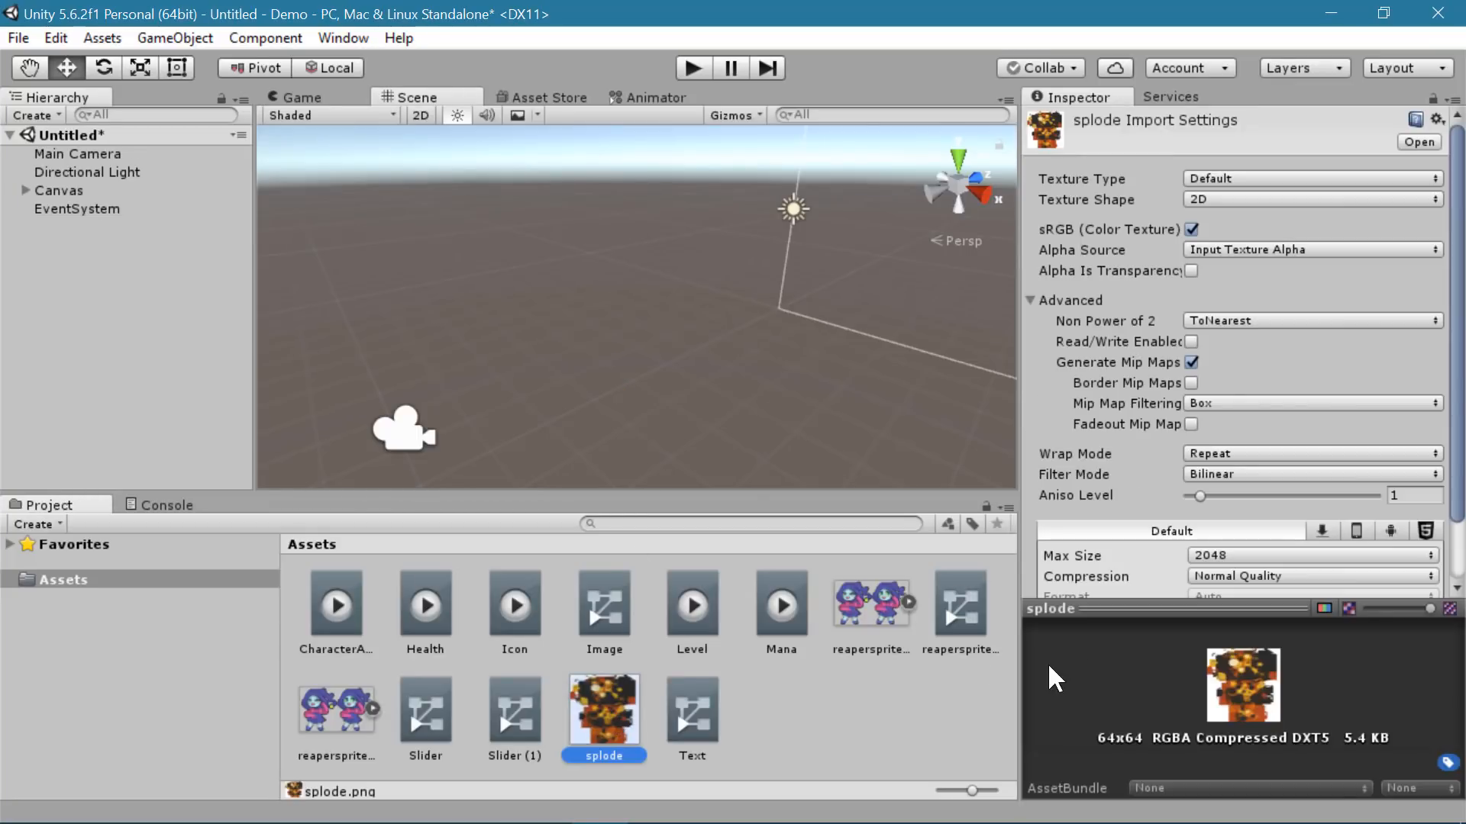
left_click(1279, 180)
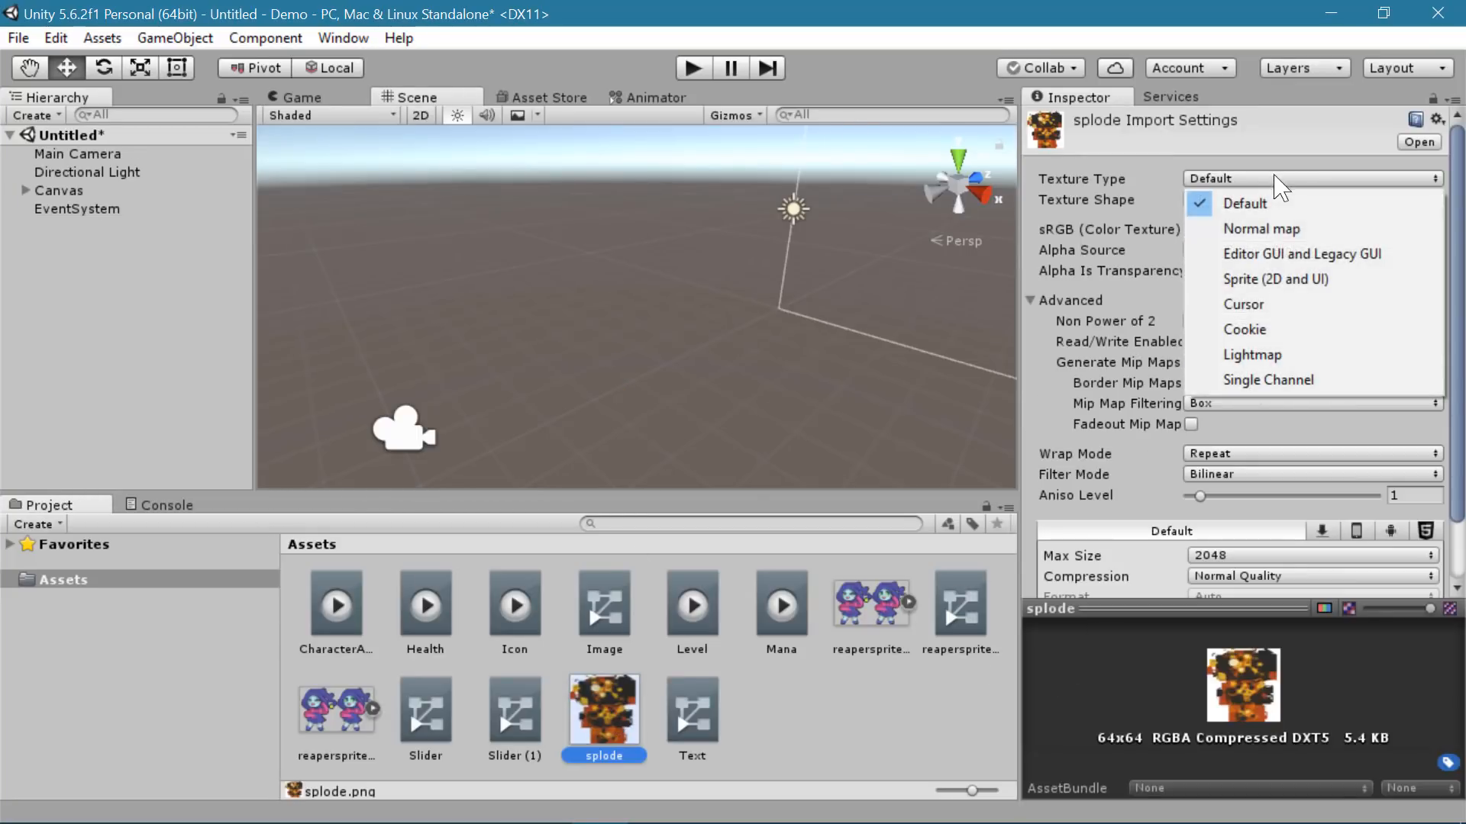
left_click(1363, 291)
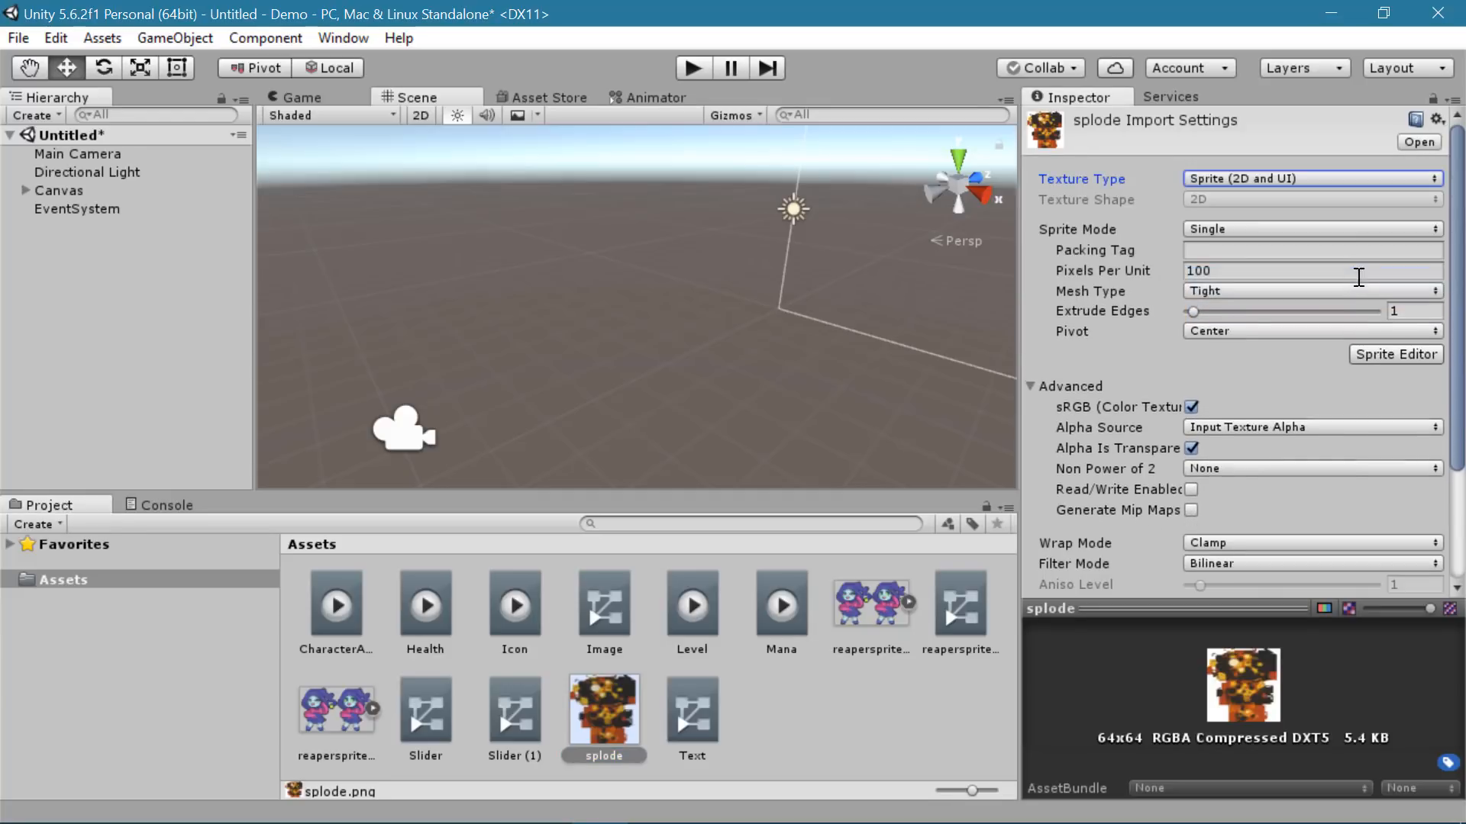
left_click(1268, 229)
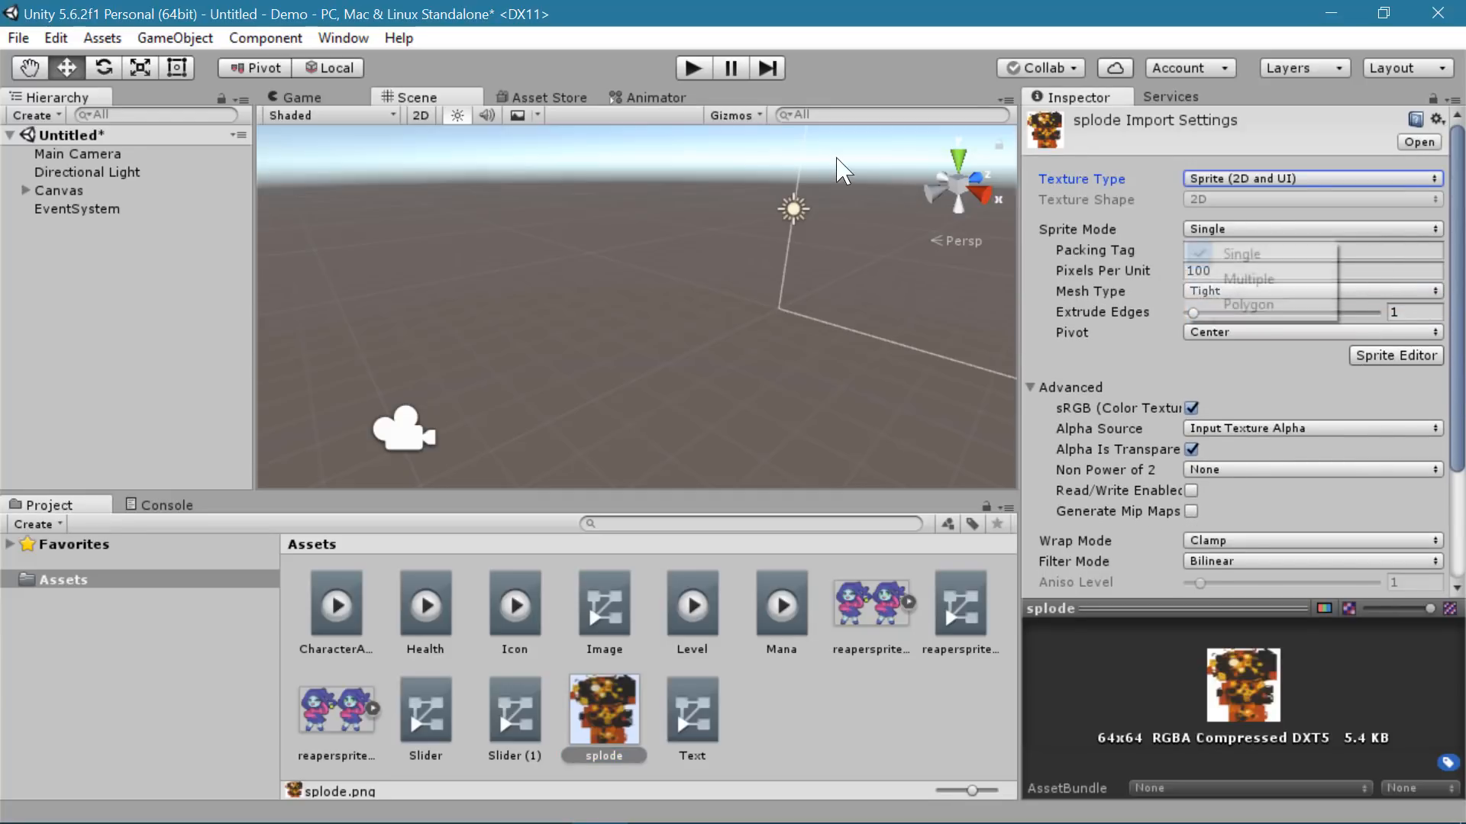
left_click(1283, 279)
left_click(1421, 340)
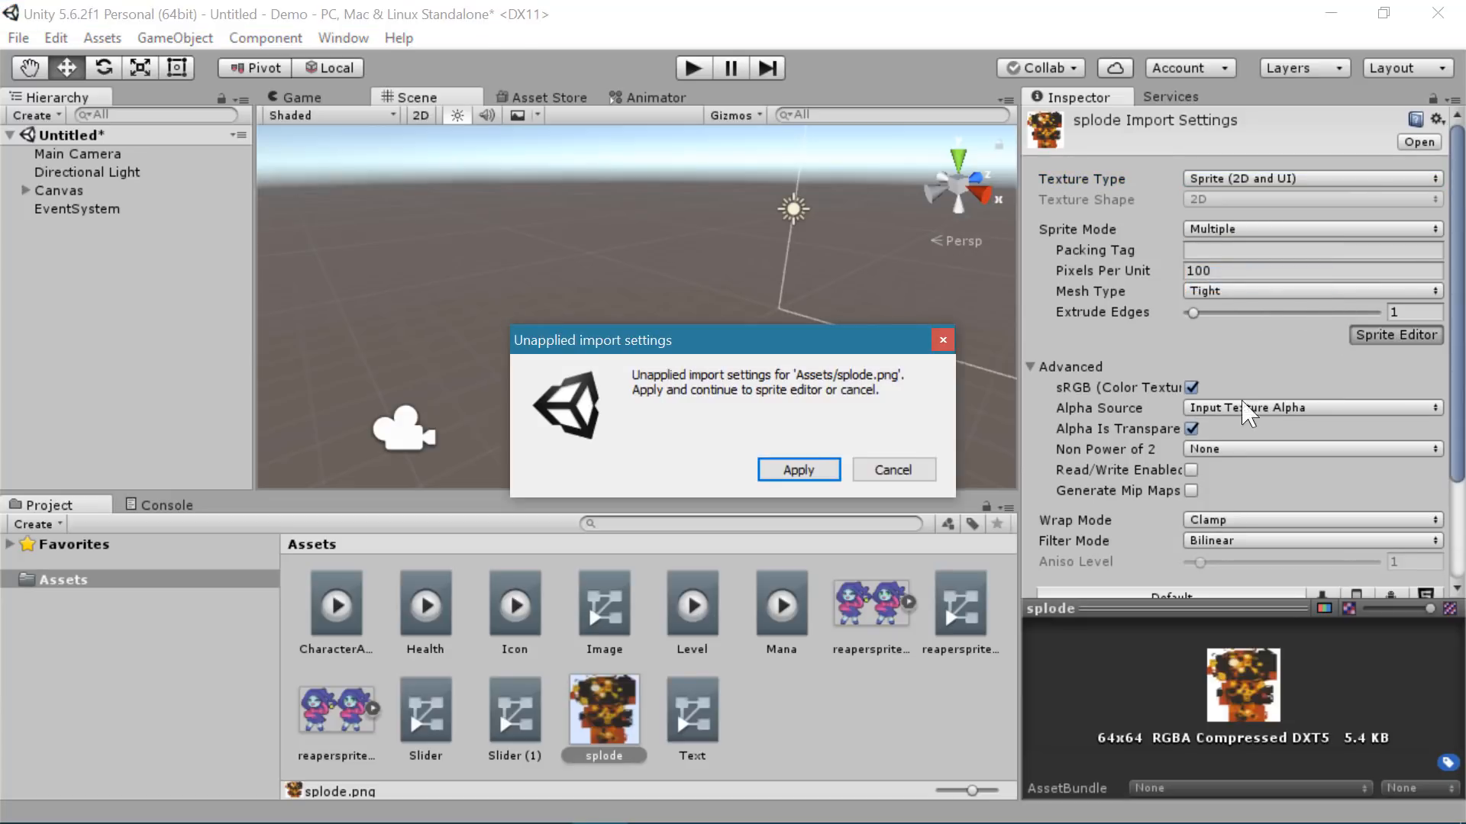
left_click(793, 467)
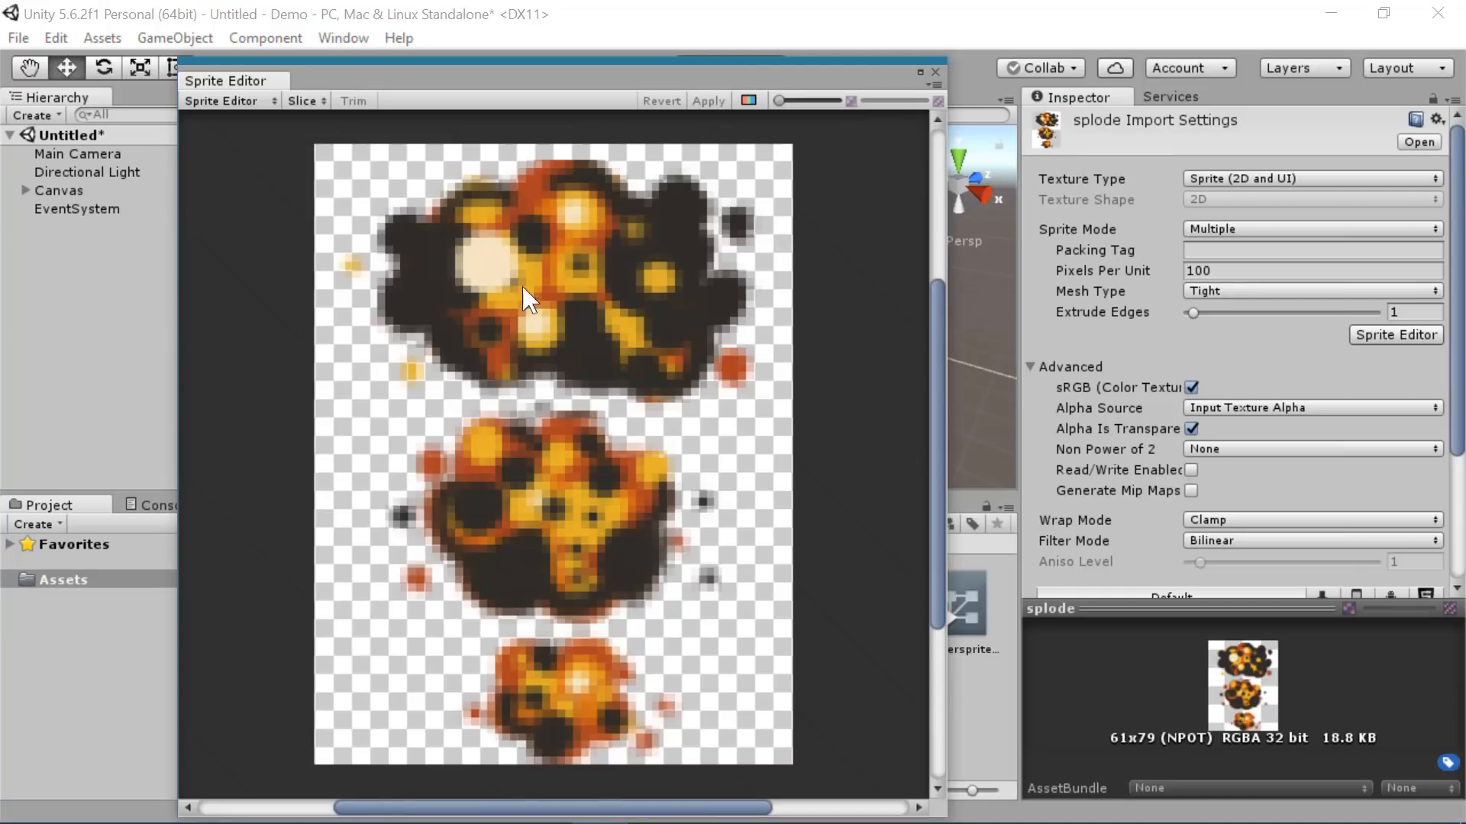
- Slice the splode sheet by Grid By Cell Count with 1 column and 3 rows
left_click(309, 101)
left_click(460, 122)
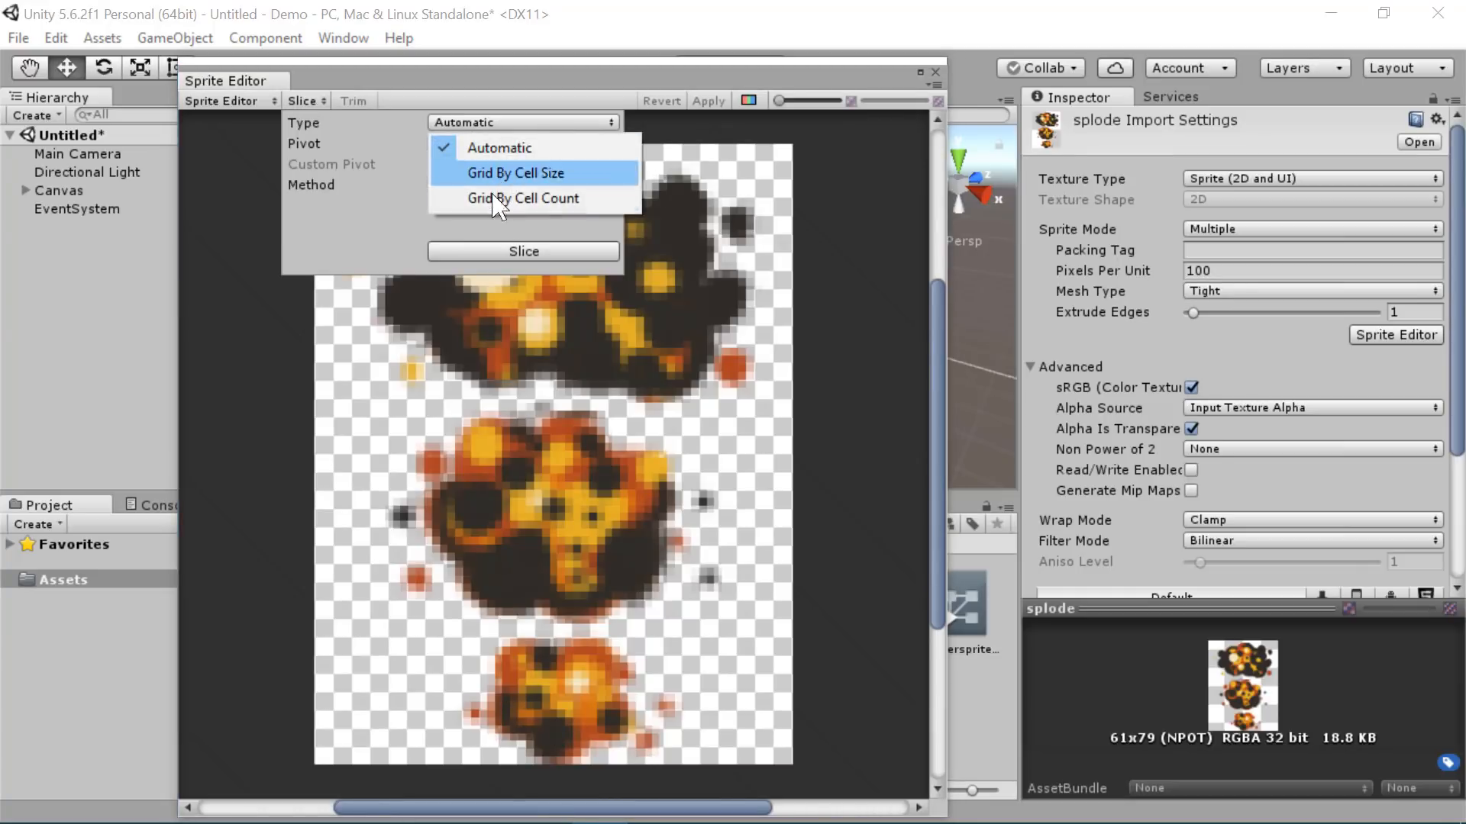
left_click(510, 198)
left_click(488, 143)
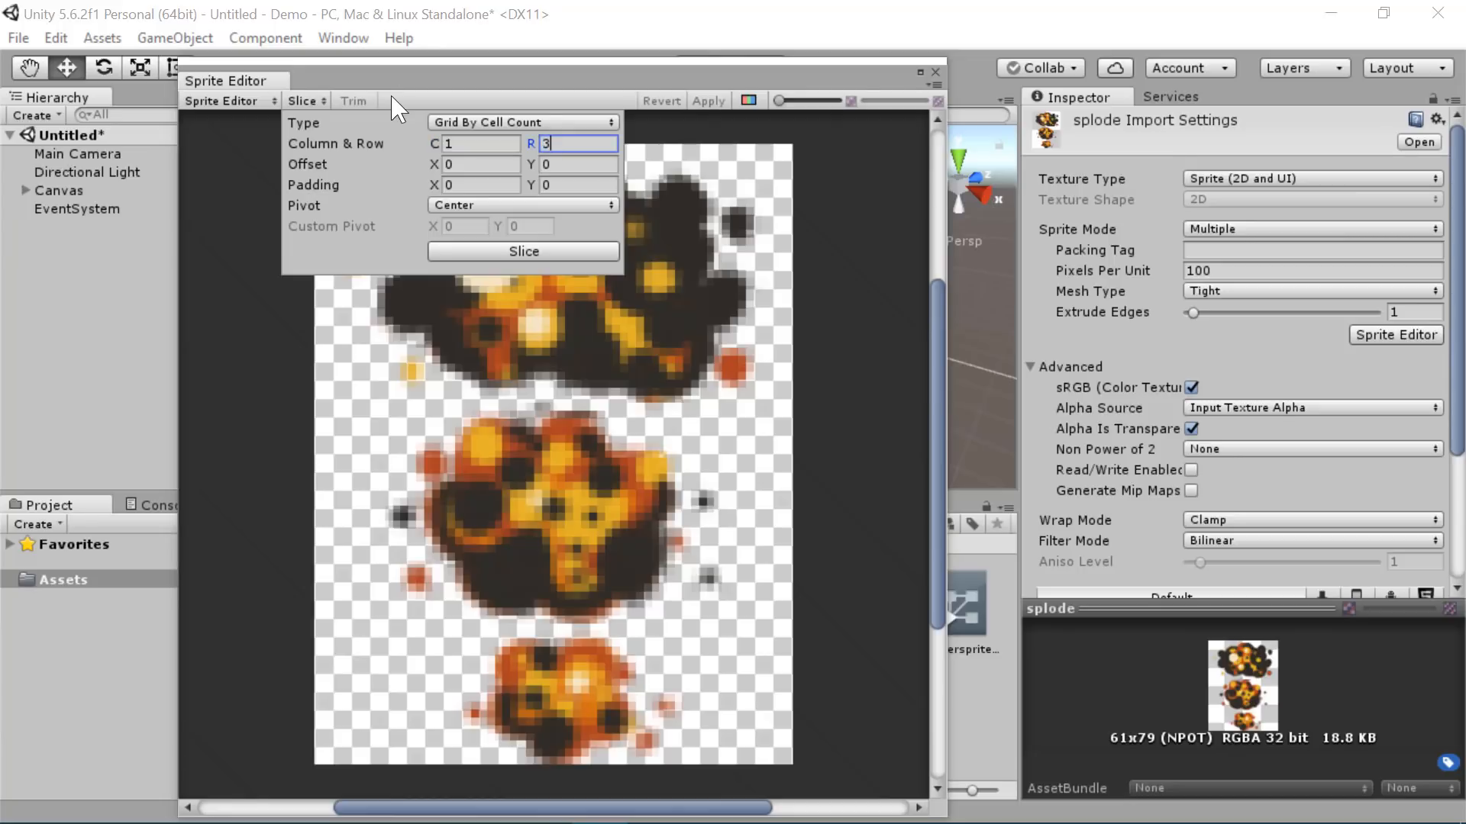
left_click(533, 255)
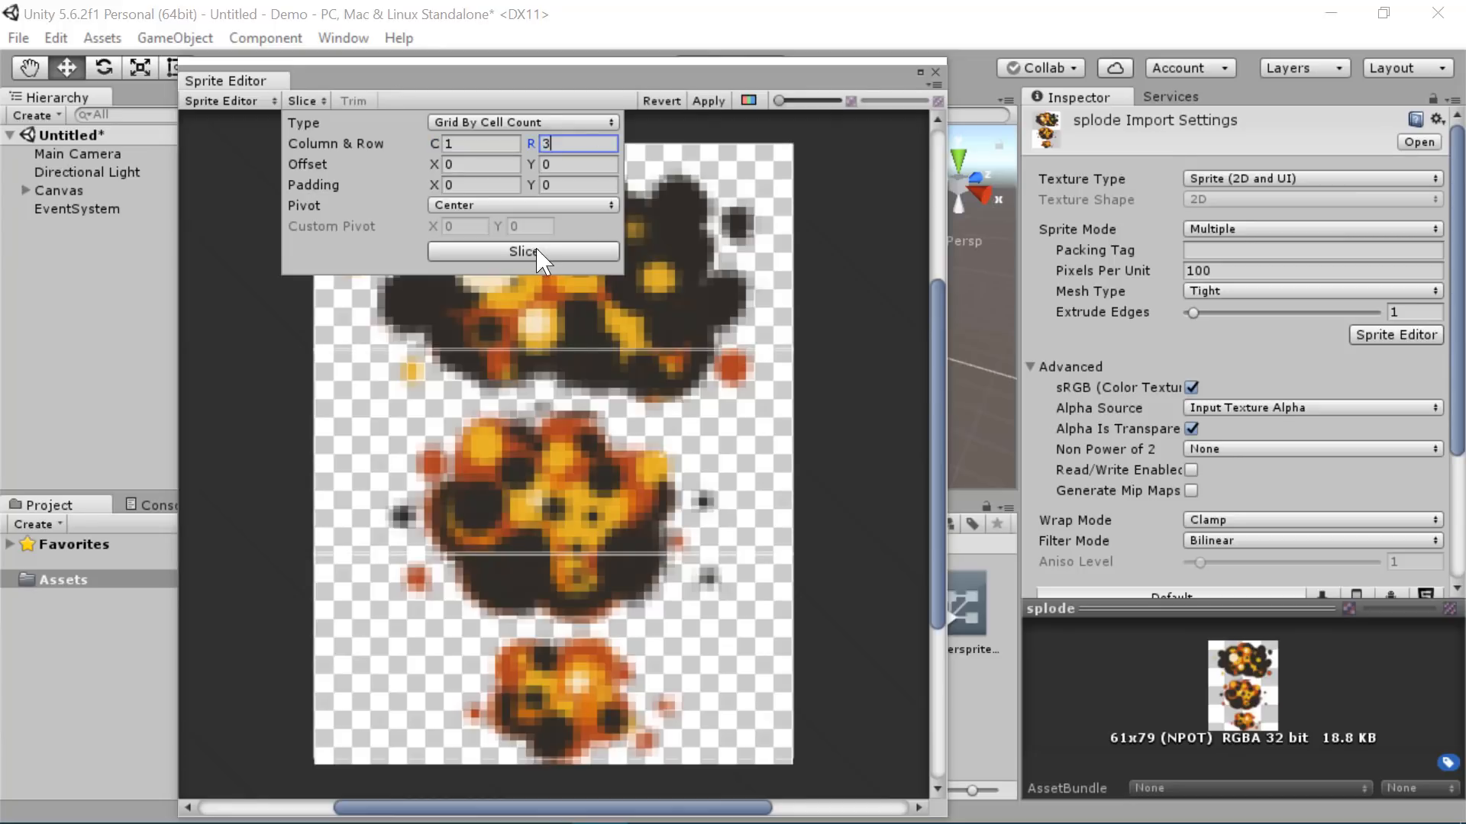
- Extend the lower edge of the top slice, splode_0, below the largest explosion so the slice is 34 pixels high
left_click(659, 544)
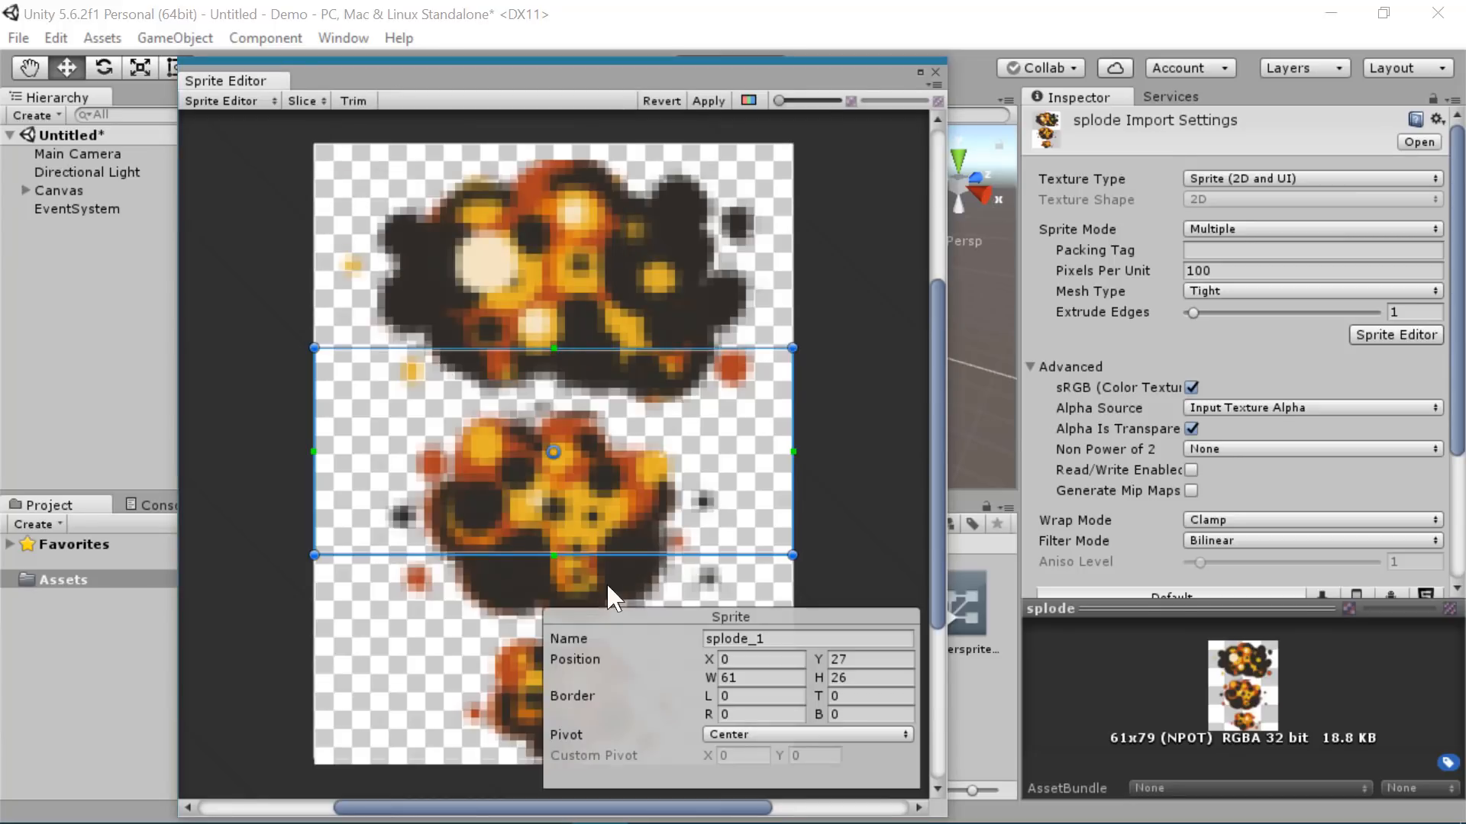
left_click(603, 279)
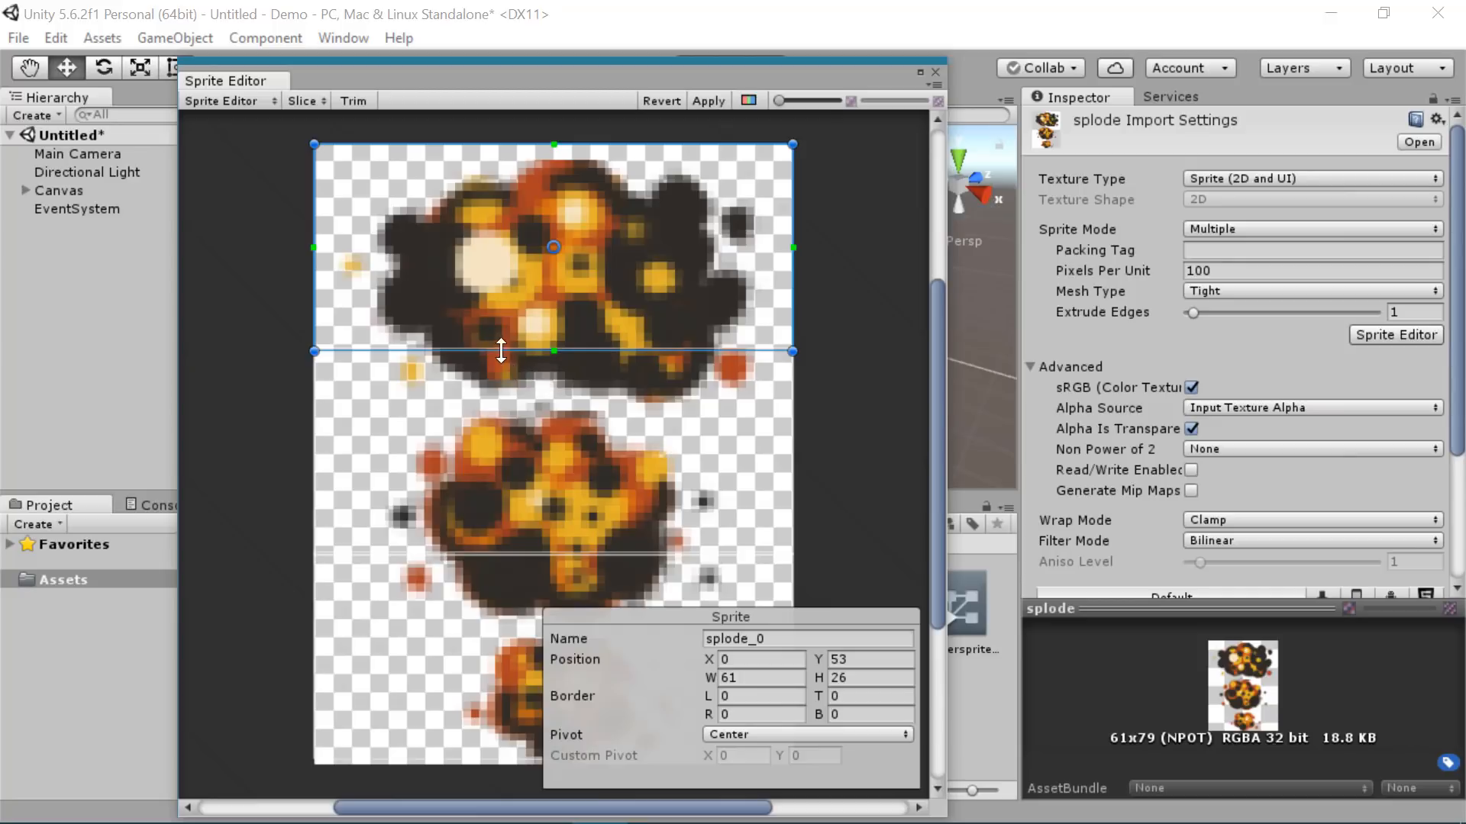
left_click_drag(500, 350, 497, 407)
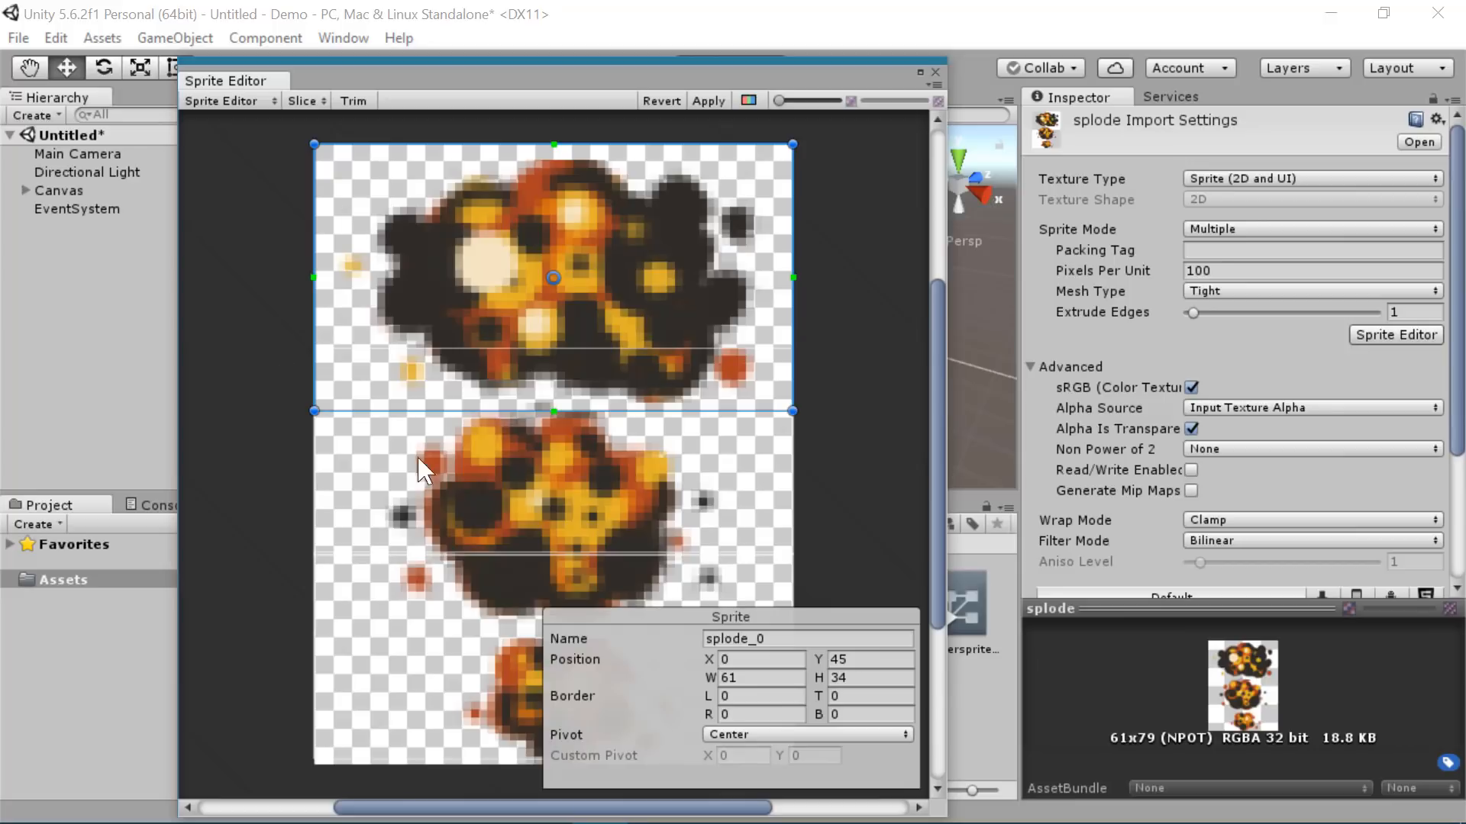
- Adjust the upper and lower edges of the middle slice, splode_1, around its explosion to Y 17 and height 28
left_click(341, 496)
left_click_drag(513, 348, 507, 406)
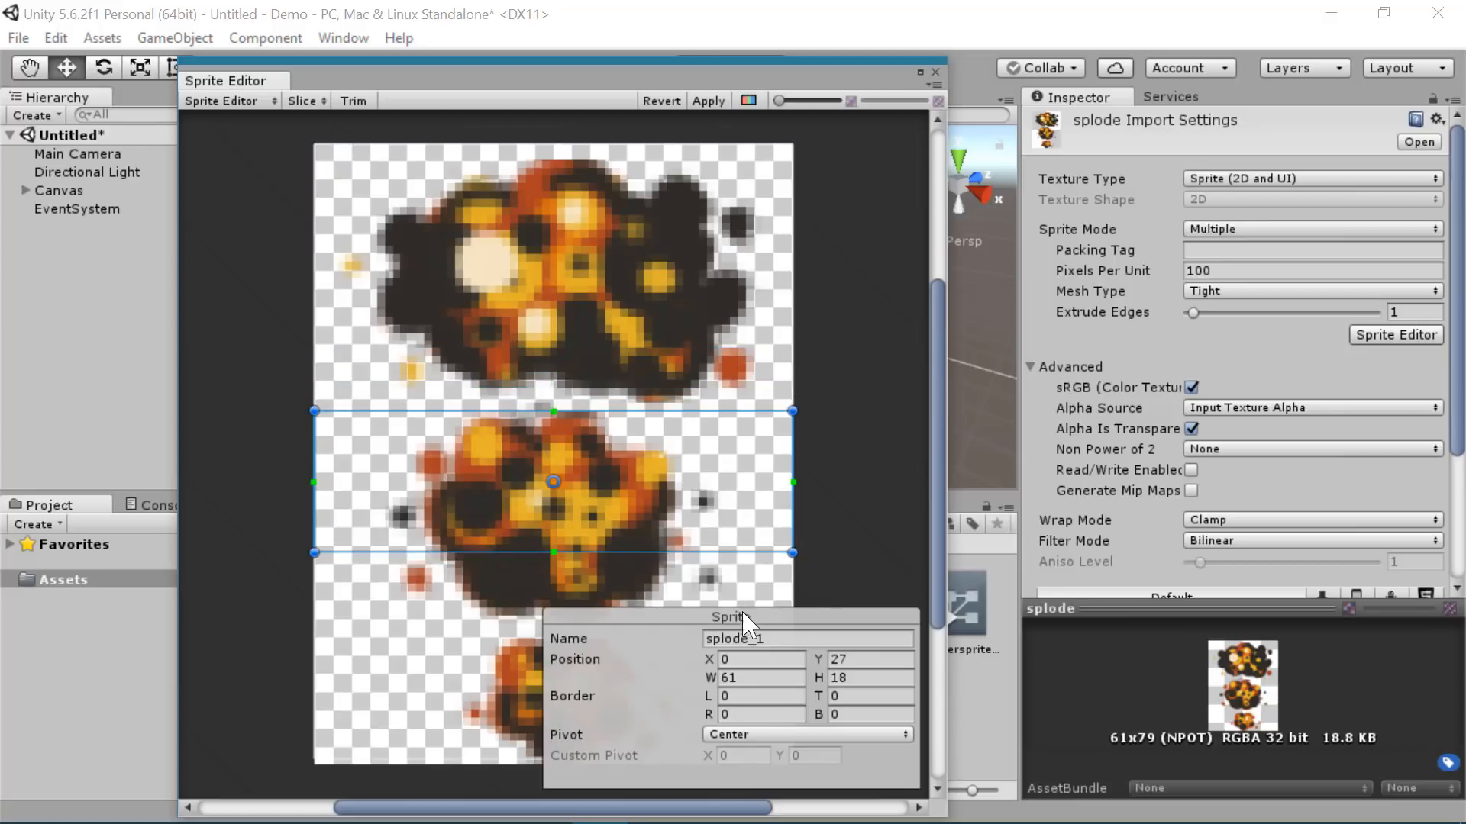
left_click_drag(930, 518, 921, 588)
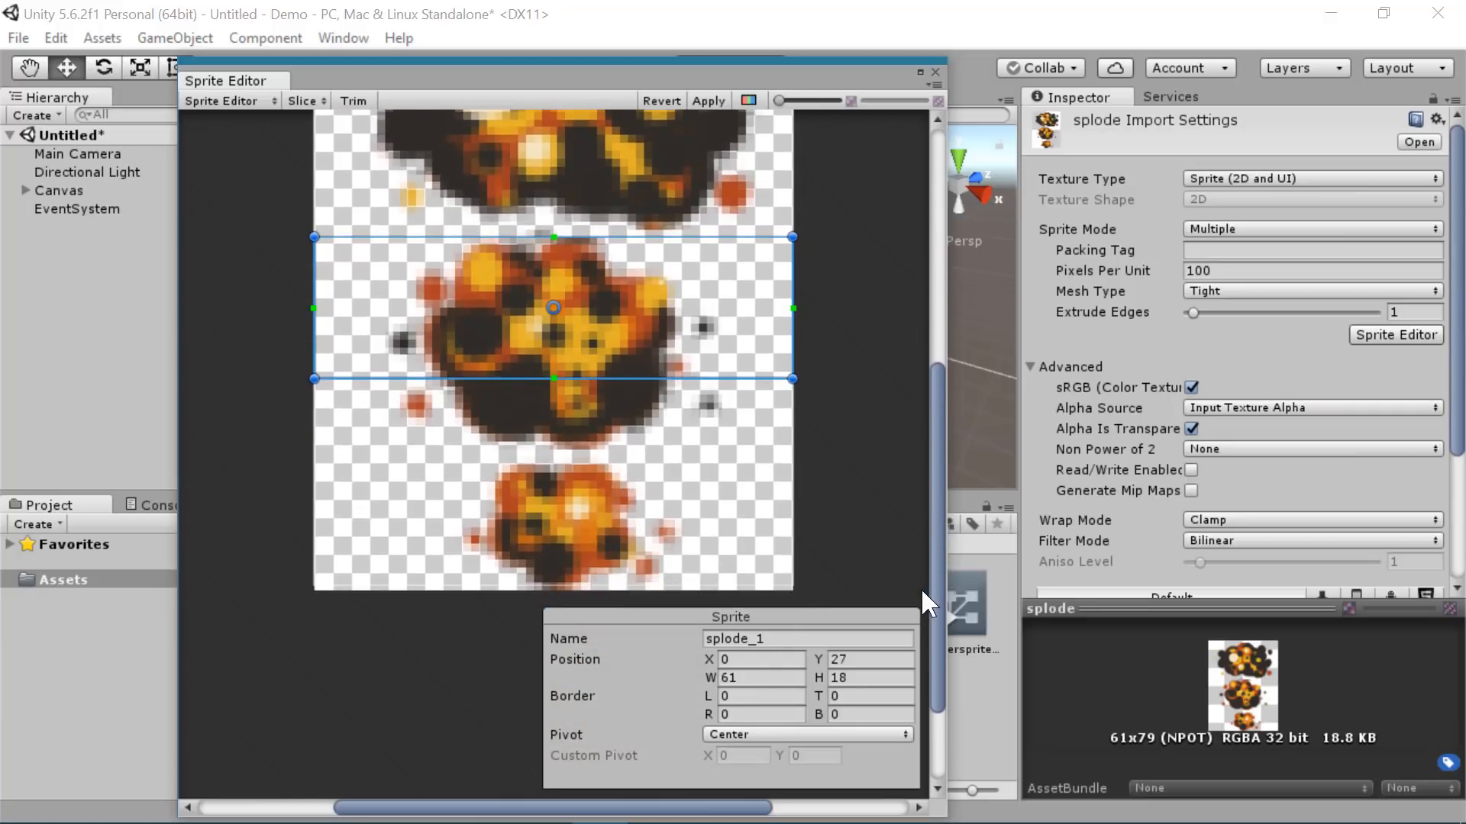
scroll(566, 204, "up", 4)
scroll(558, 195, "down", 4)
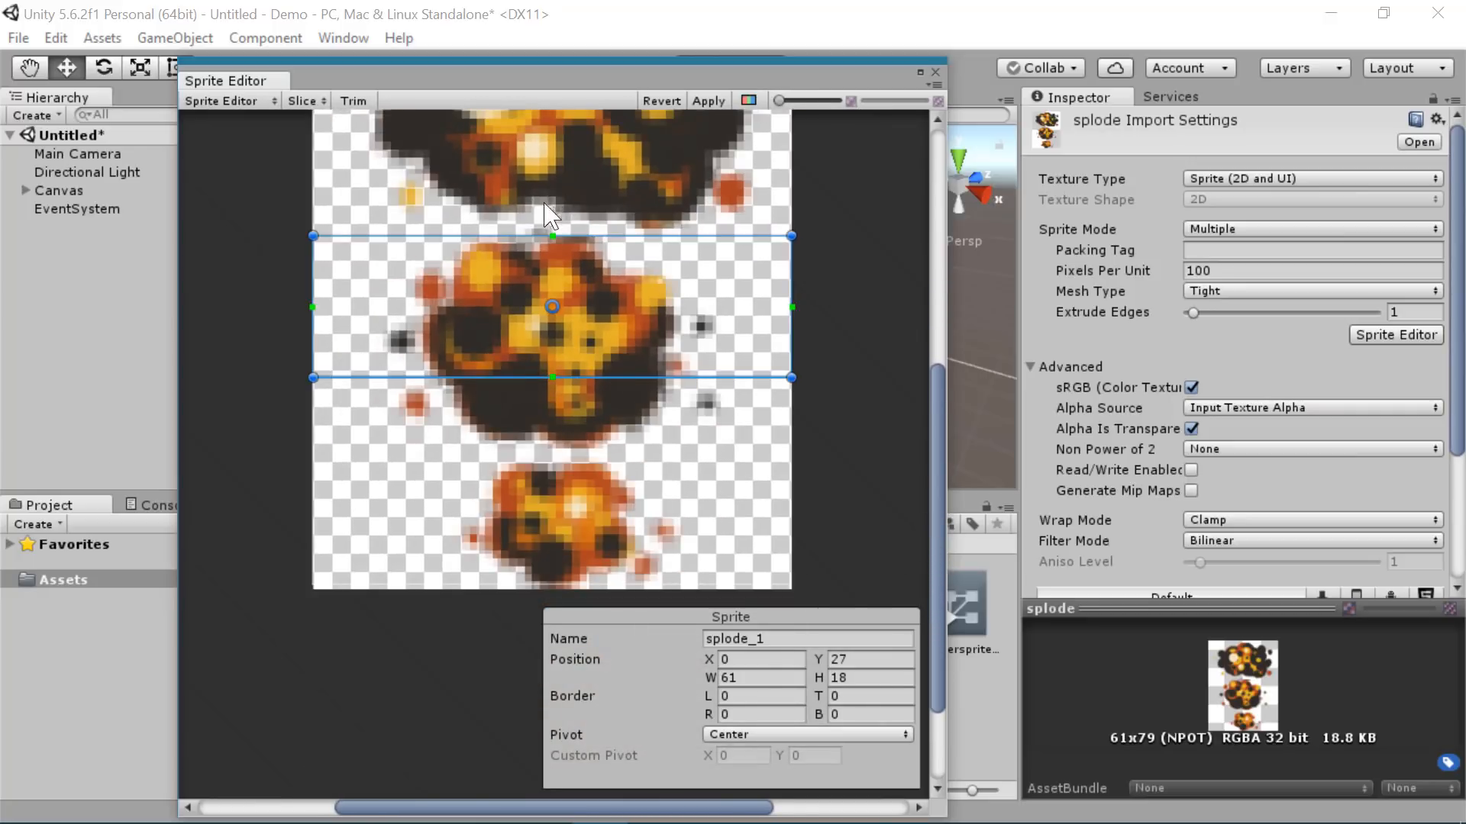
mouse_move(945, 404)
left_mouse_down()
mouse_move(953, 323)
mouse_move(929, 407)
left_mouse_up()
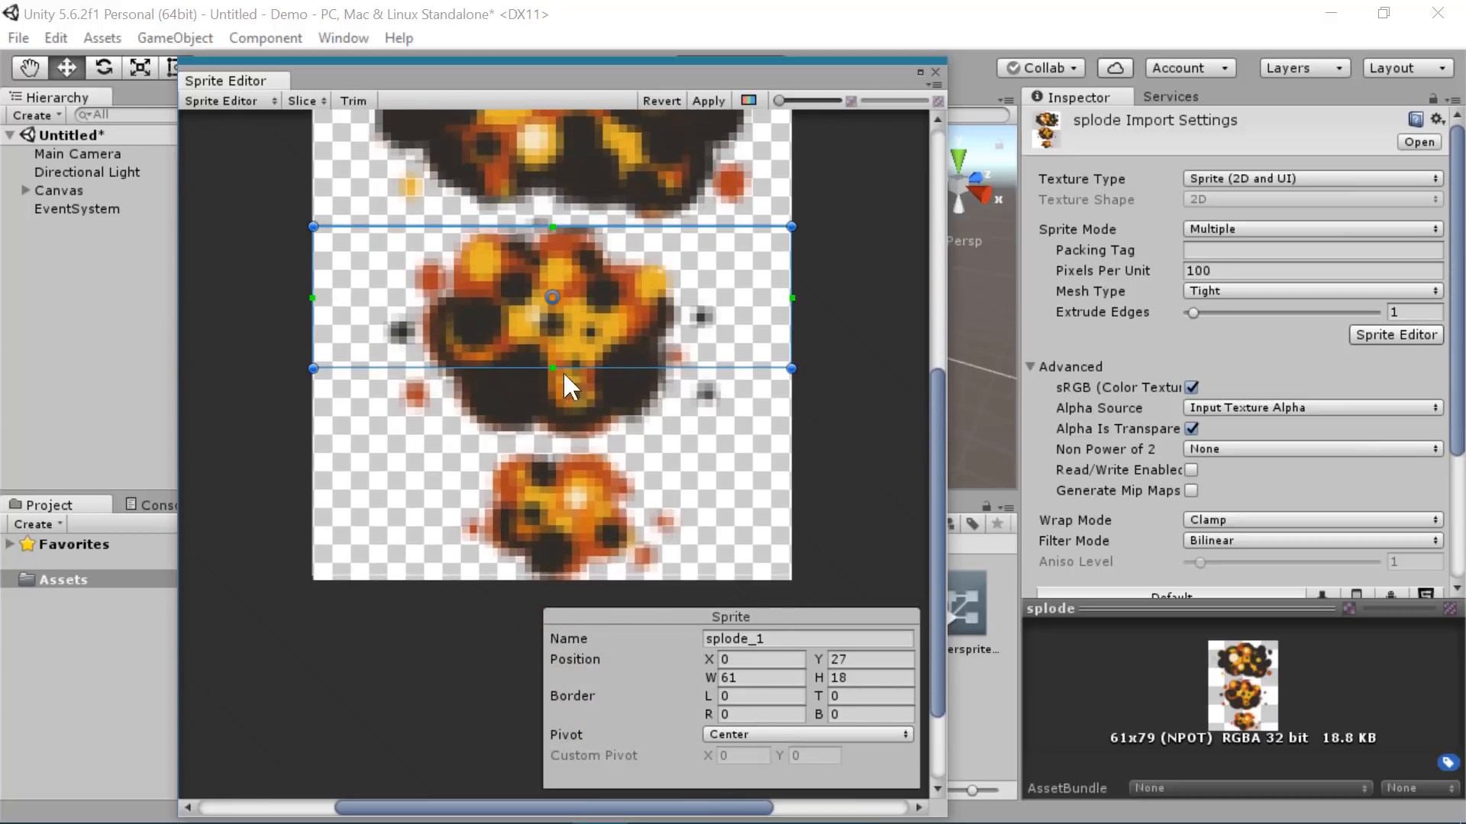
left_click_drag(649, 372, 666, 444)
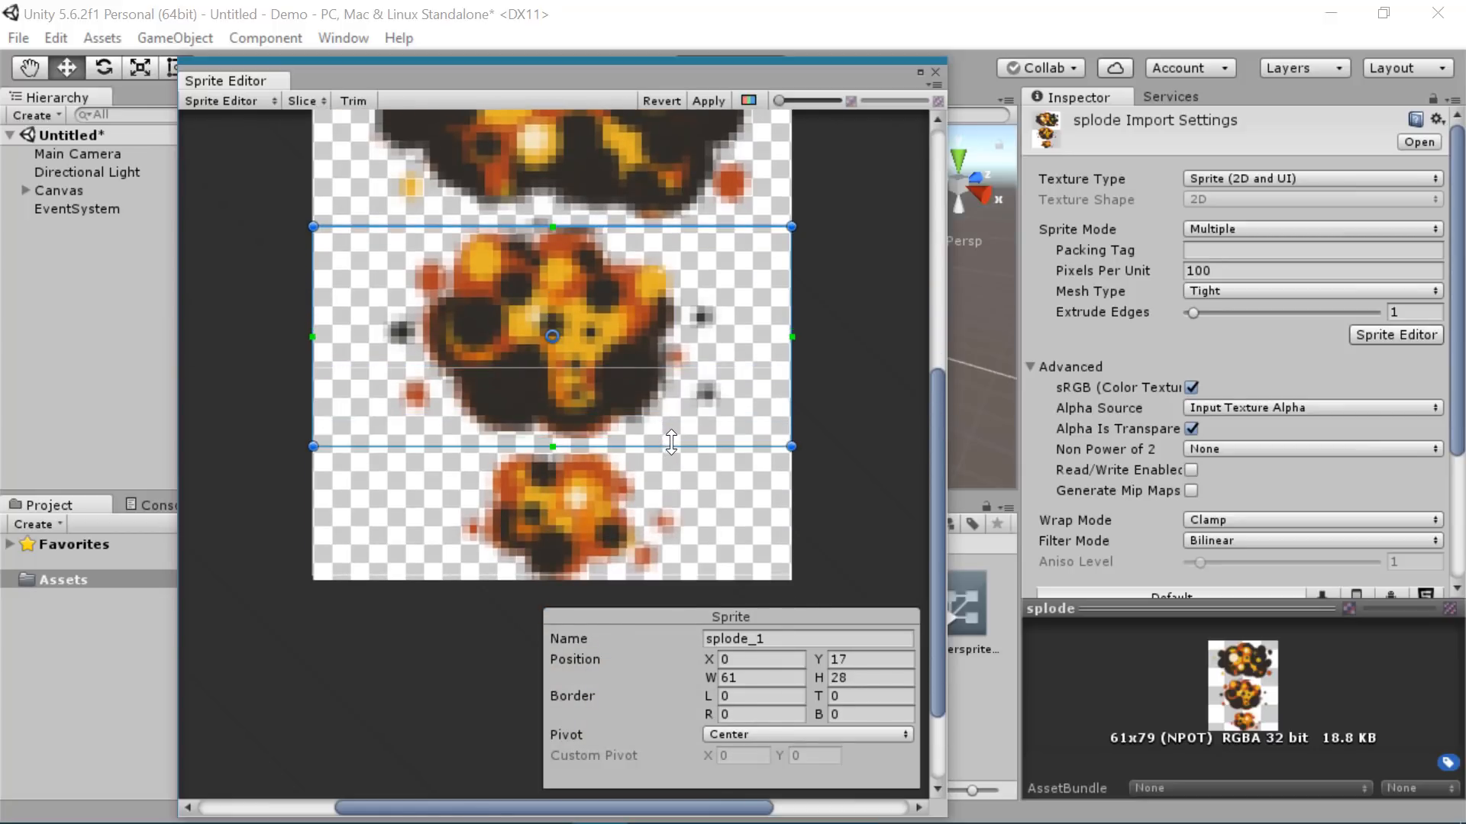
- Fit the bottom slice, splode_2, to the smallest explosion at Y 0 and height 17, and close the Sprite Editor with the slices applied
left_click(659, 488)
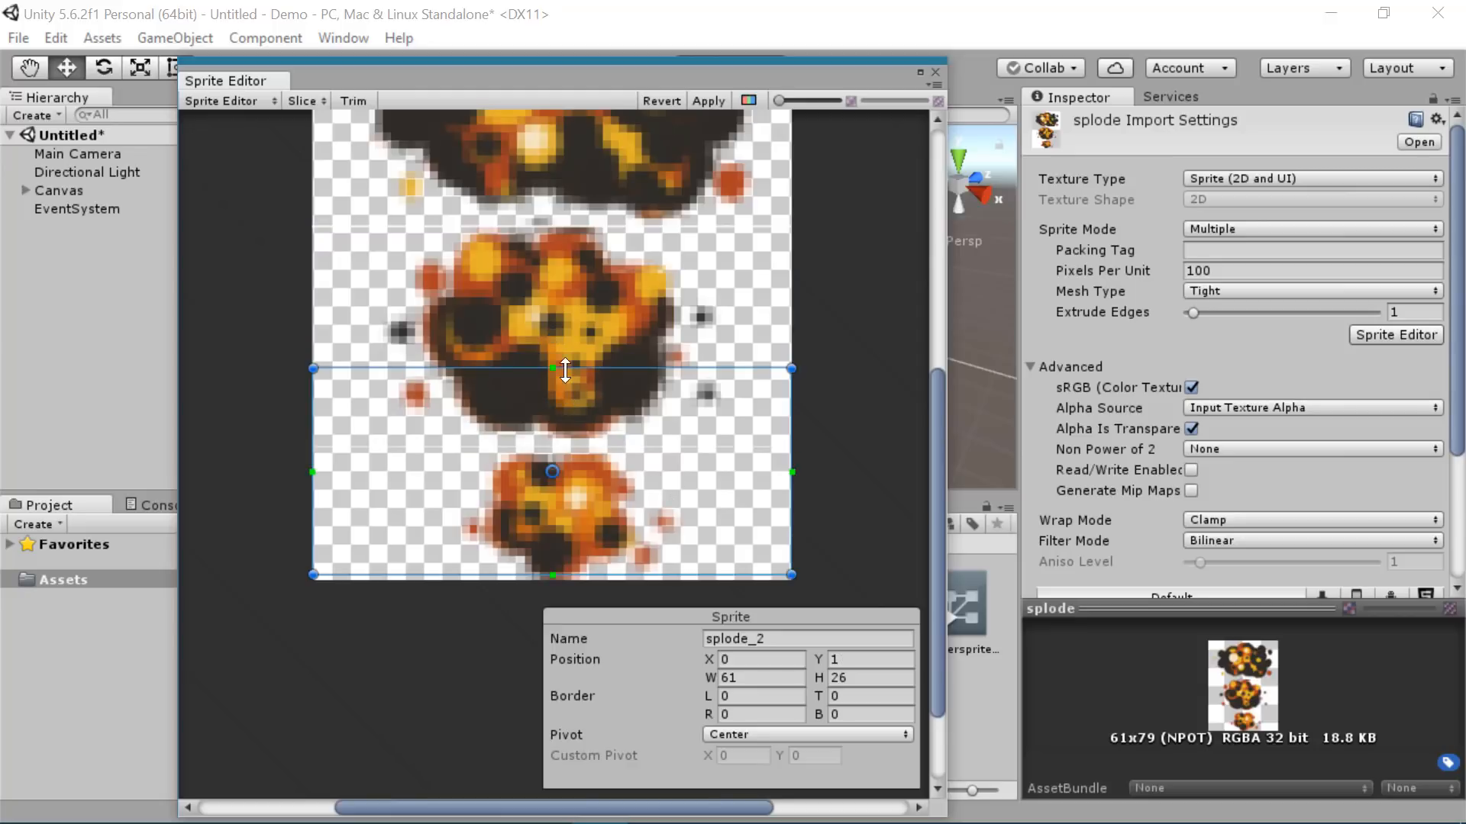
left_click_drag(579, 370, 592, 443)
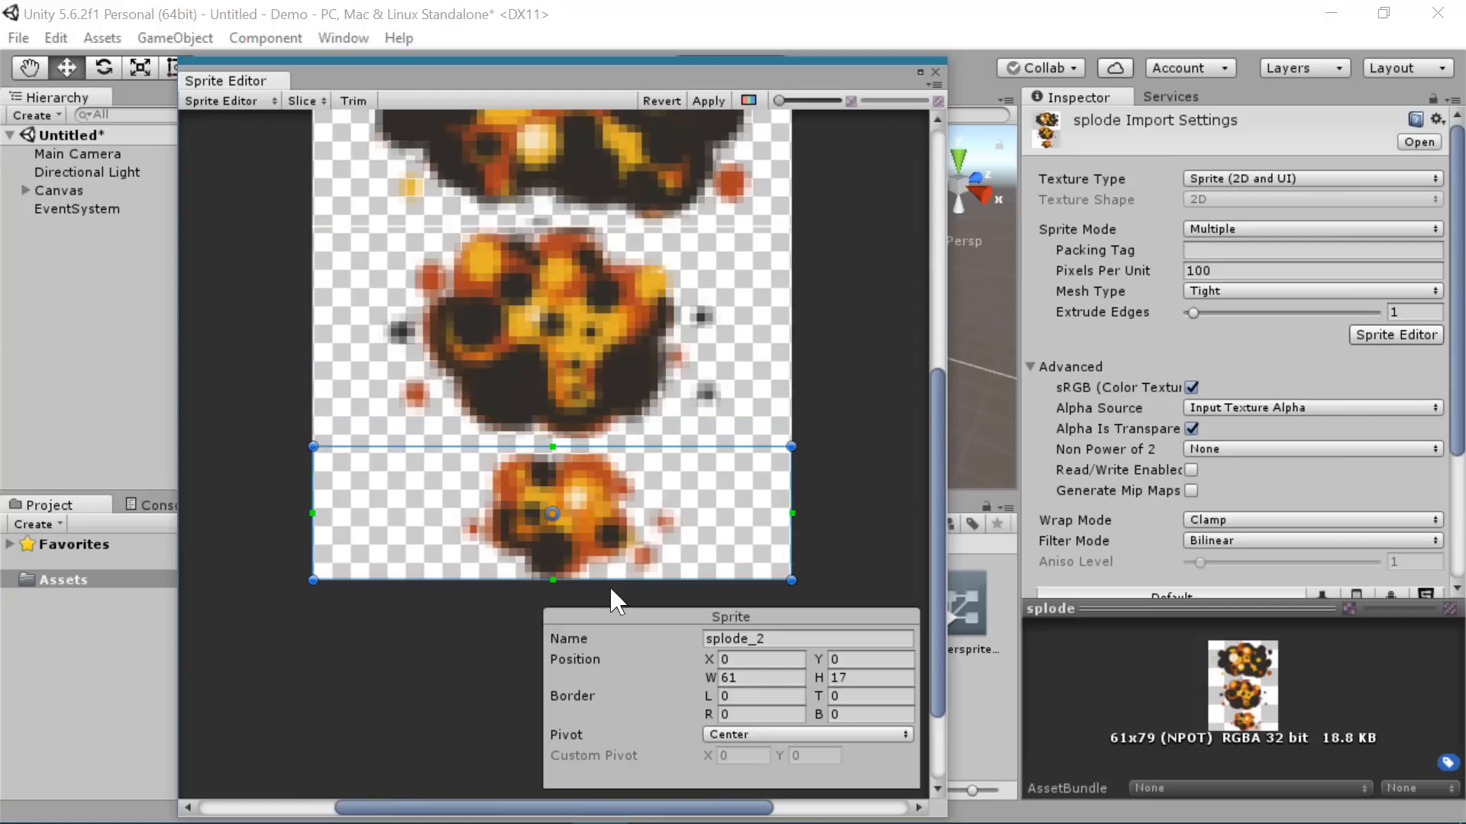
left_click(494, 262)
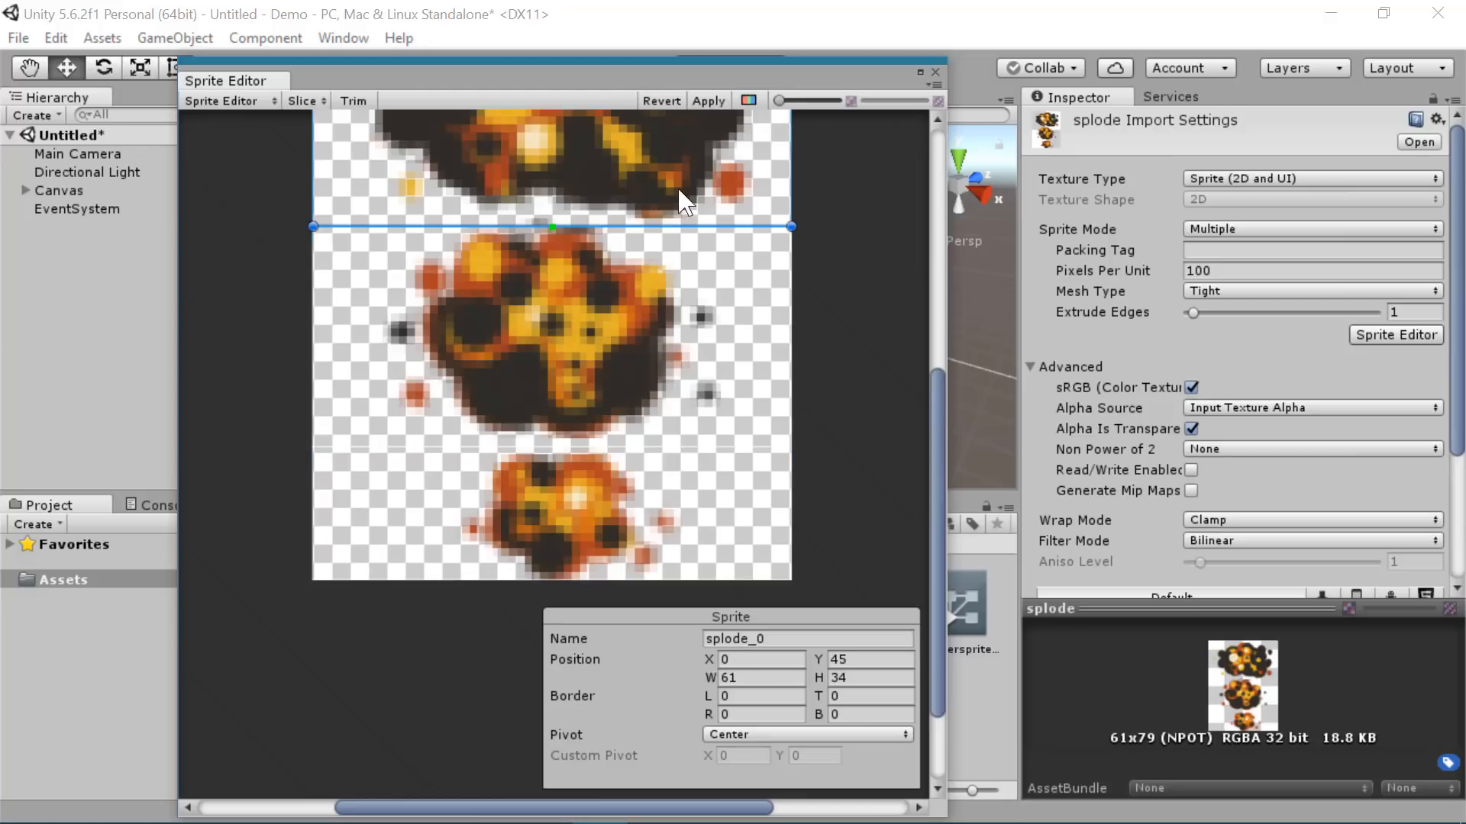
left_click(680, 493)
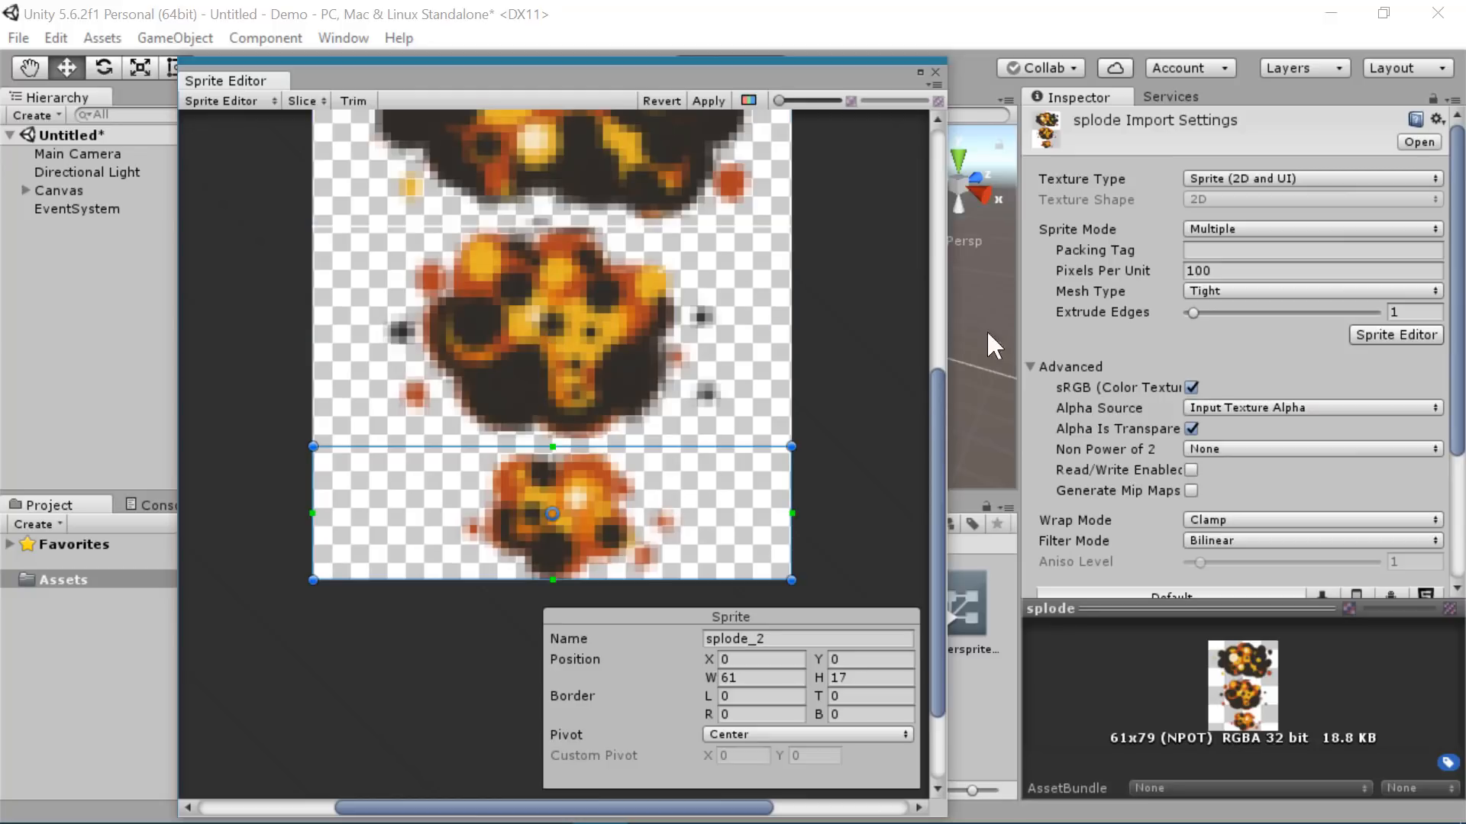
left_click(934, 72)
left_click(789, 468)
- Place the sliced splode asset in the scene and save its new animation as Explosion
left_click_drag(618, 717, 607, 441)
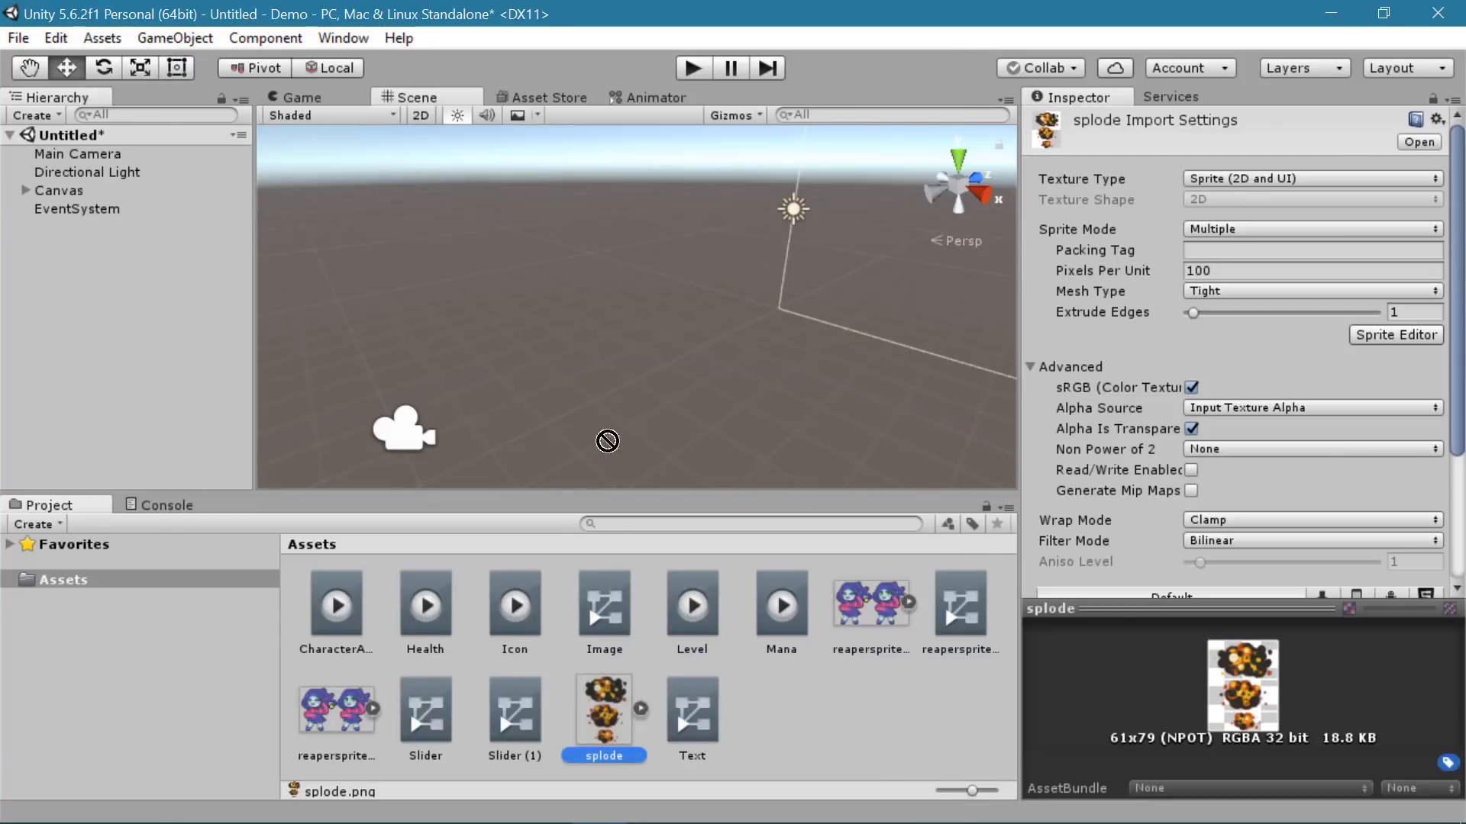
left_click_drag(571, 393, 570, 392)
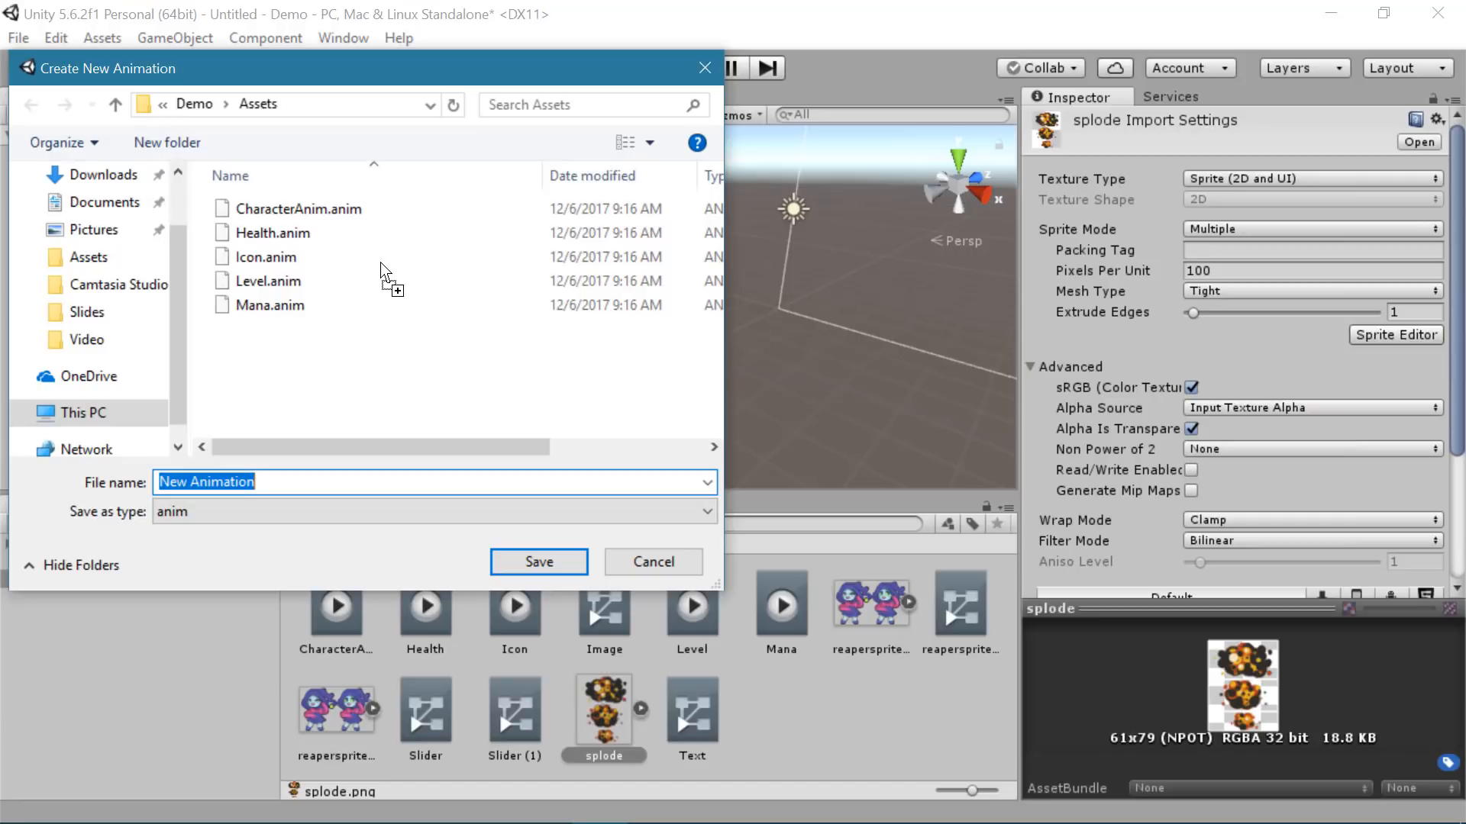
type("Ex")
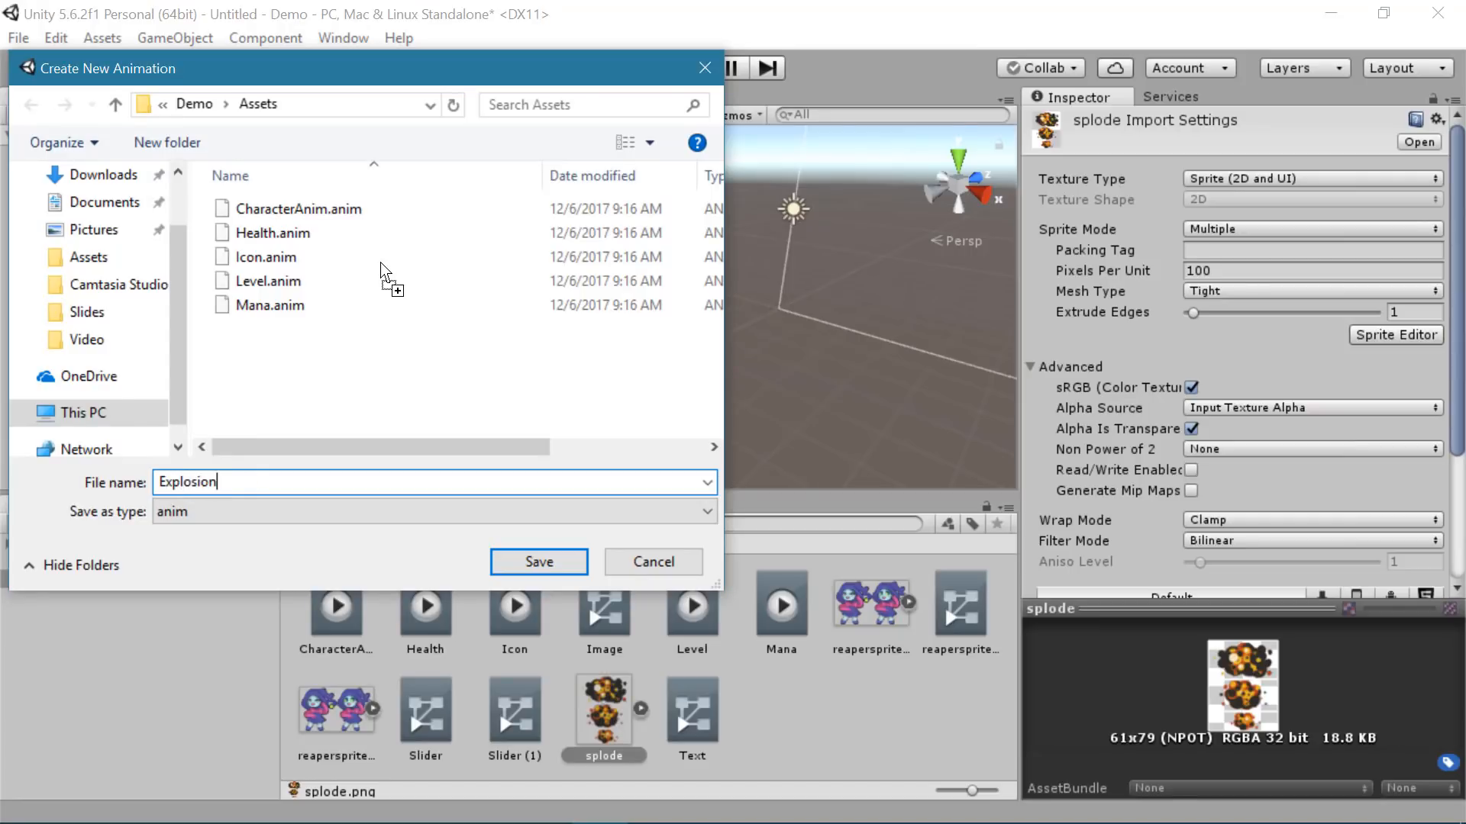
type("plosion")
key("Return")
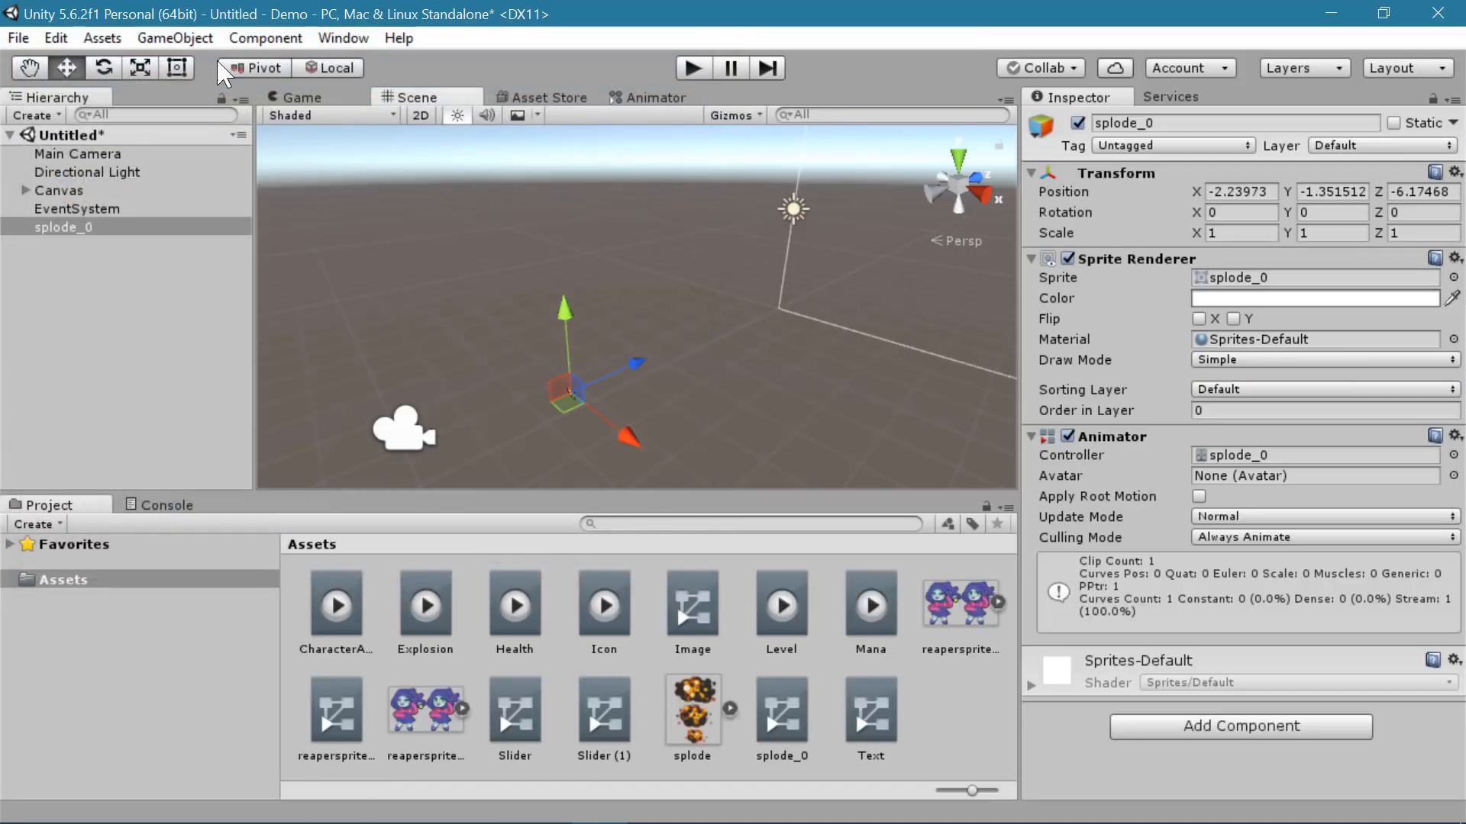
- Move splode_0 into the camera's view at position X 0.68, Y 0.55, Z -7.7 and check it in the game view
key("alt")
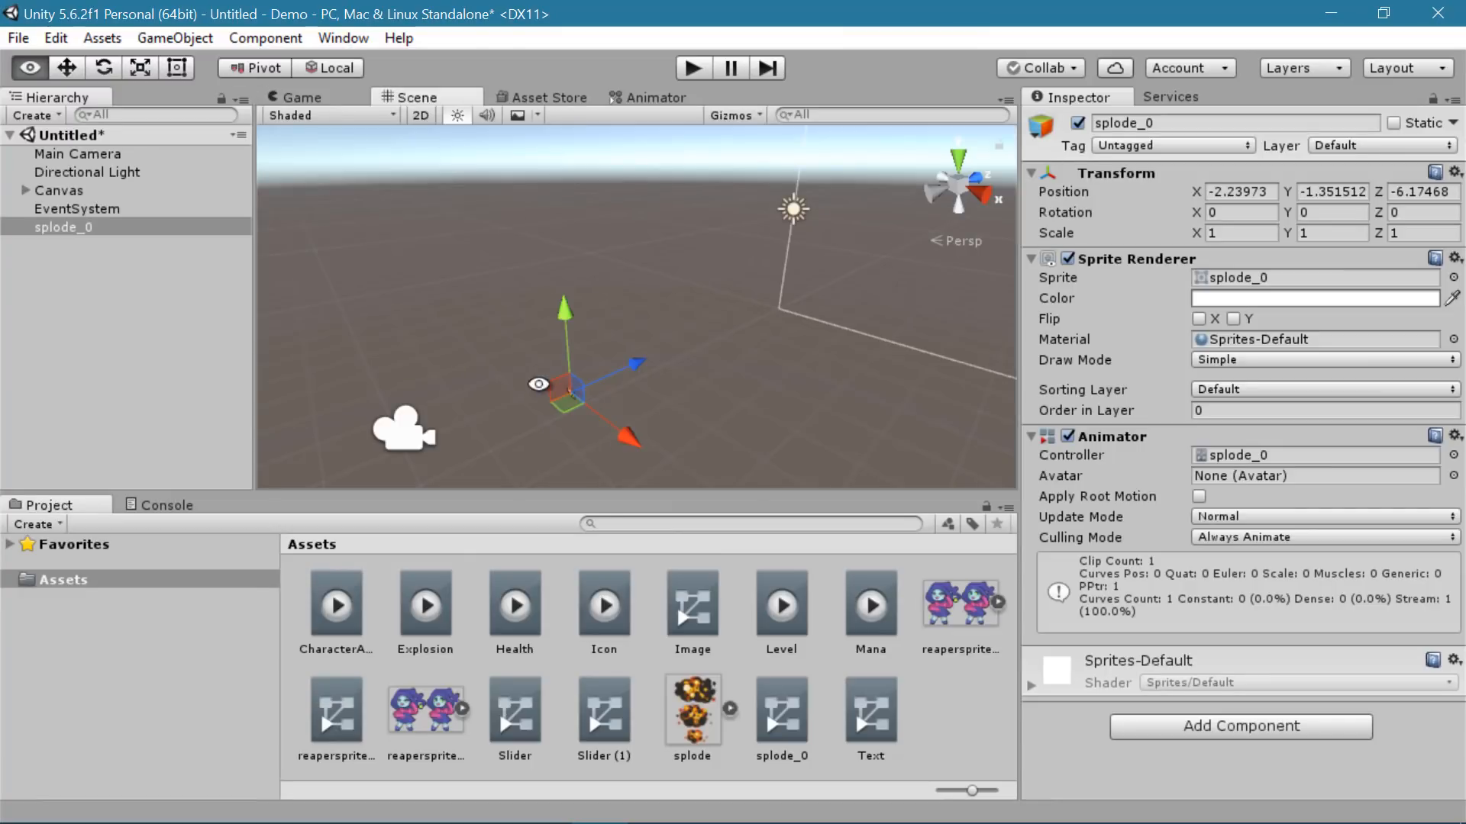
left_click_drag(538, 384, 694, 486, "alt")
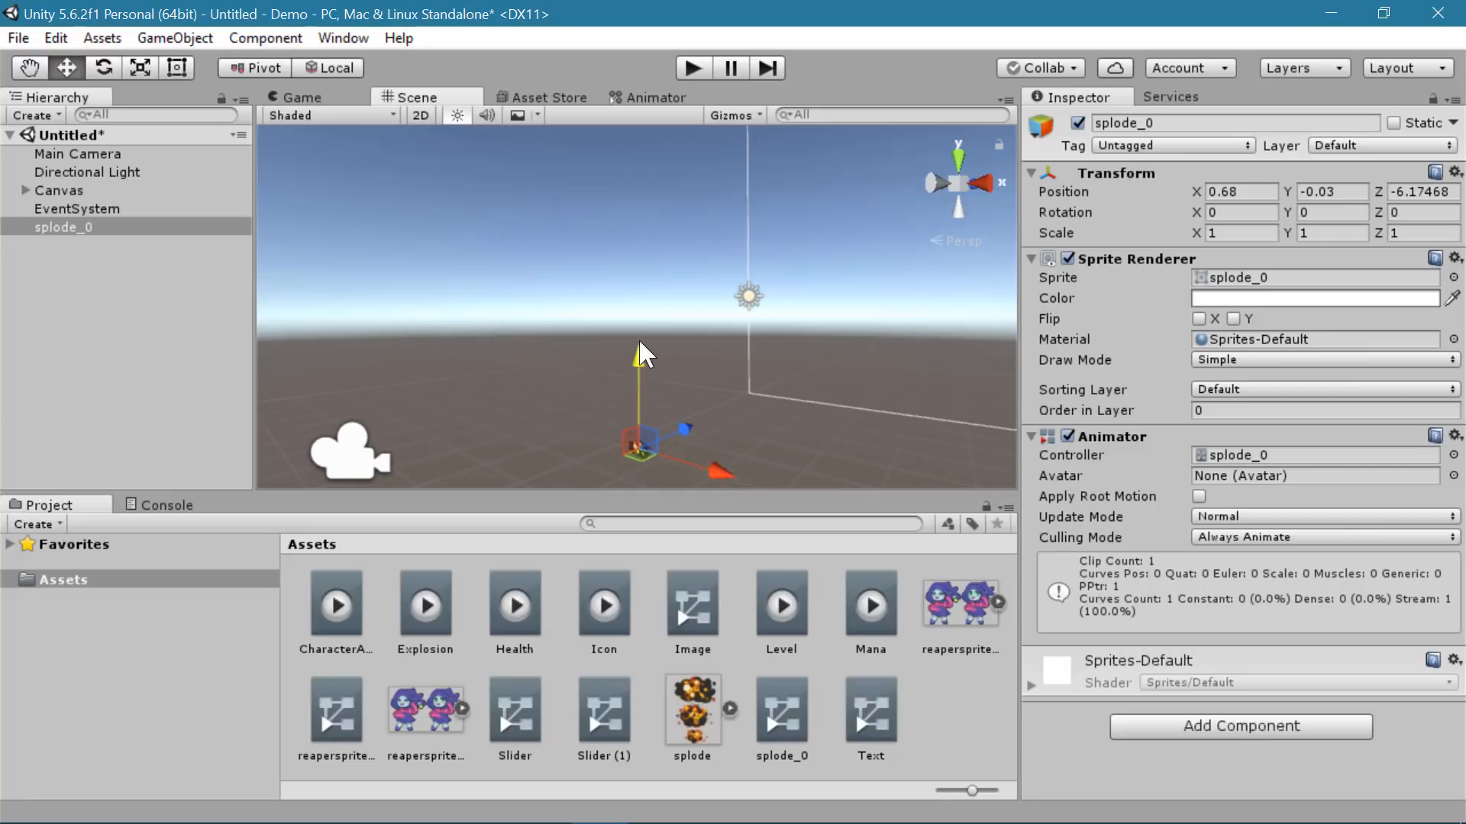
left_click_drag(641, 353, 642, 334)
left_click(305, 97)
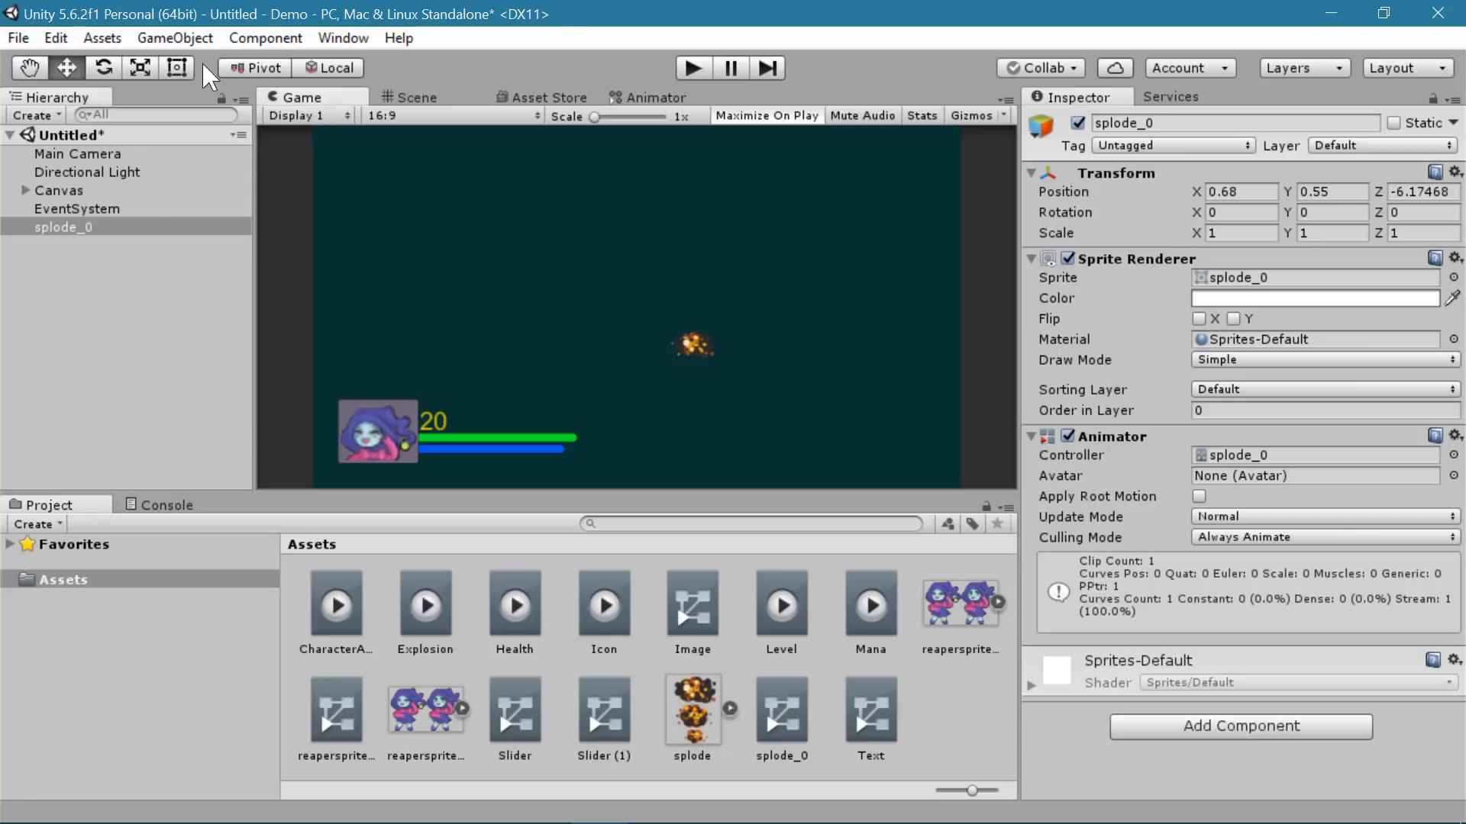
left_click(431, 97)
left_click_drag(694, 392, 628, 419)
left_click(305, 97)
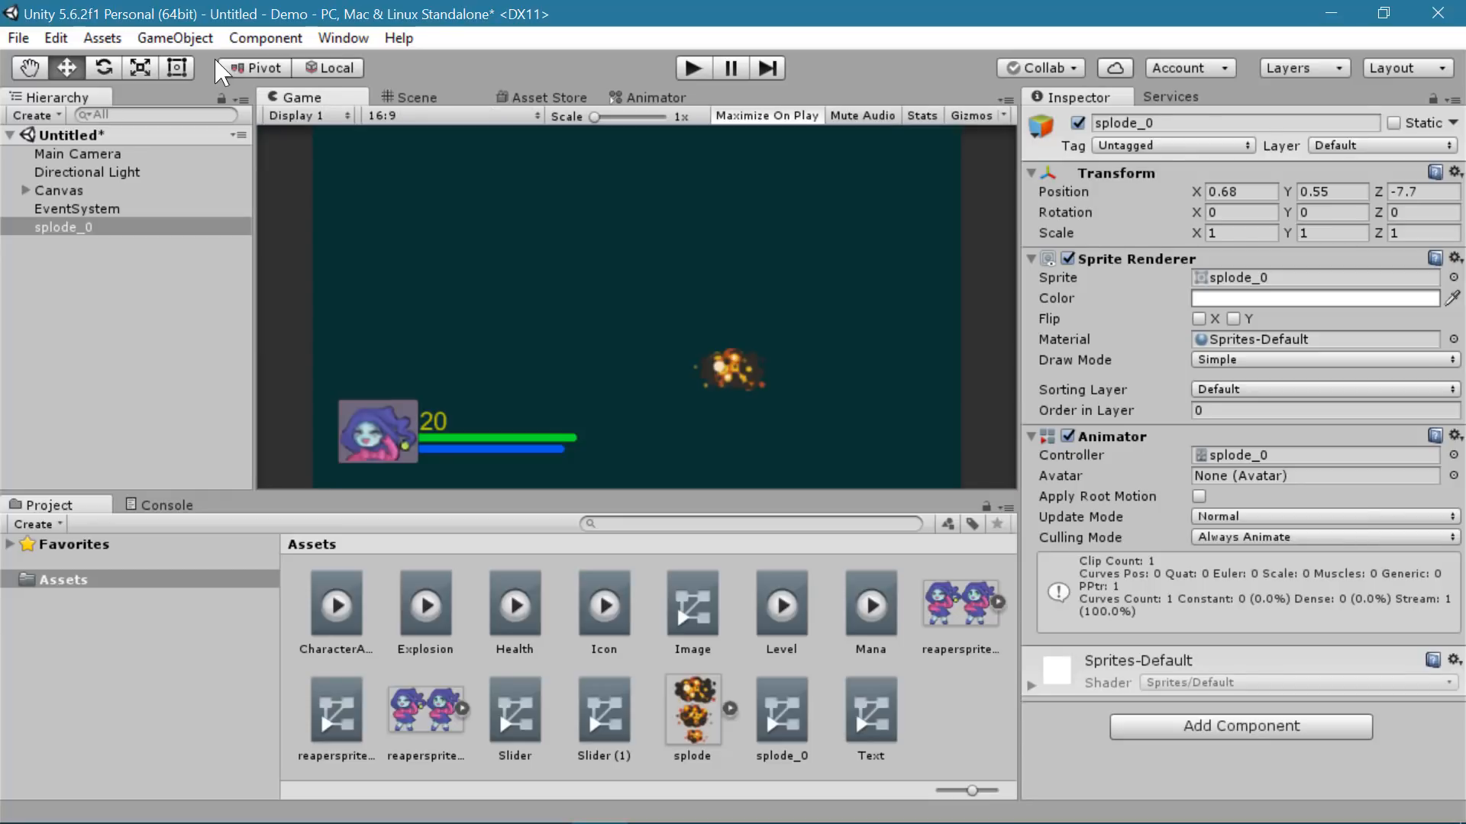
- Scale splode_0 up uniformly to about 2.12 and check its size in the game view
left_click(404, 99)
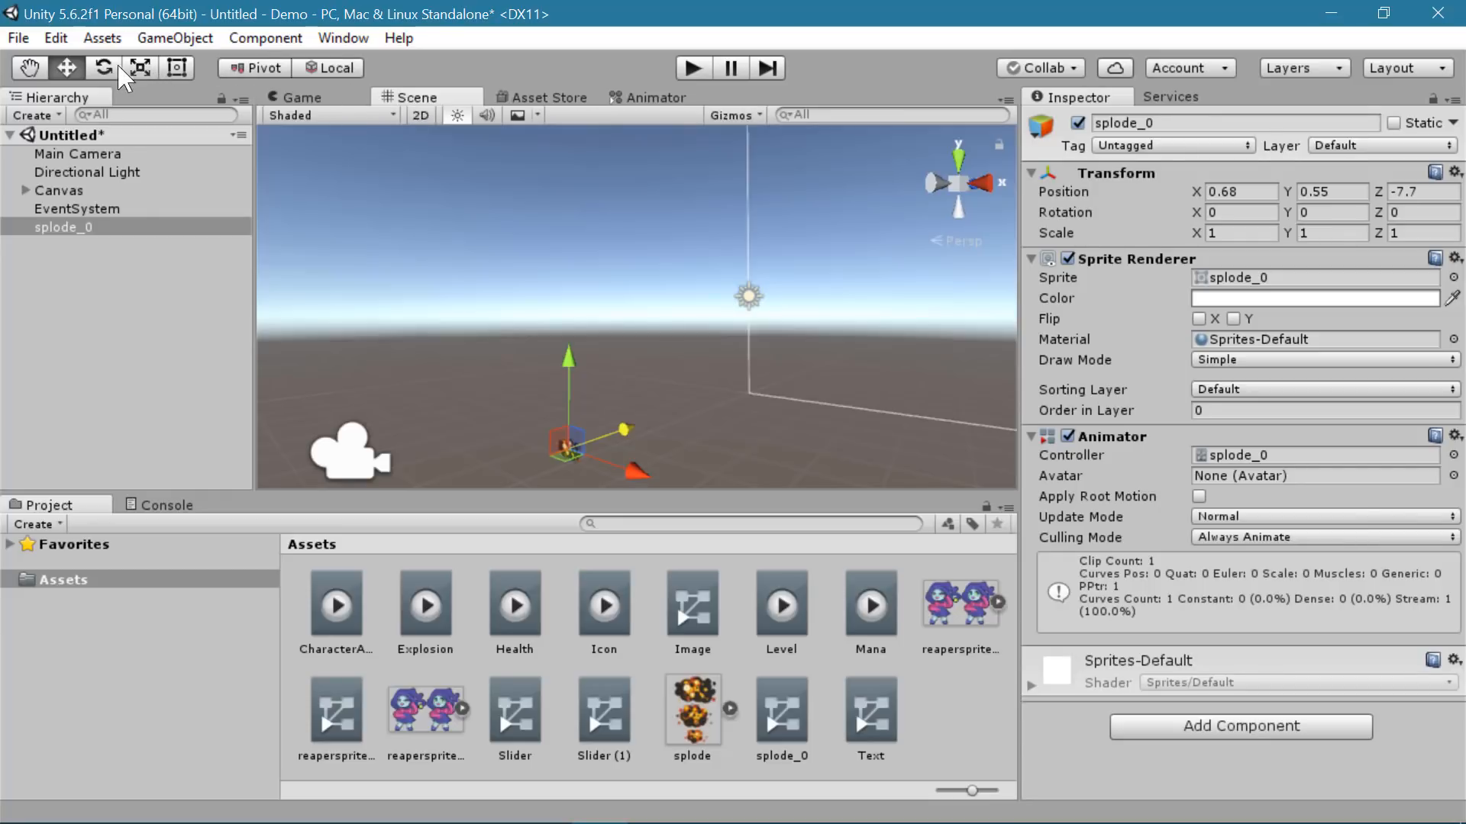
left_click(140, 67)
left_click_drag(603, 458, 697, 425)
left_click(313, 98)
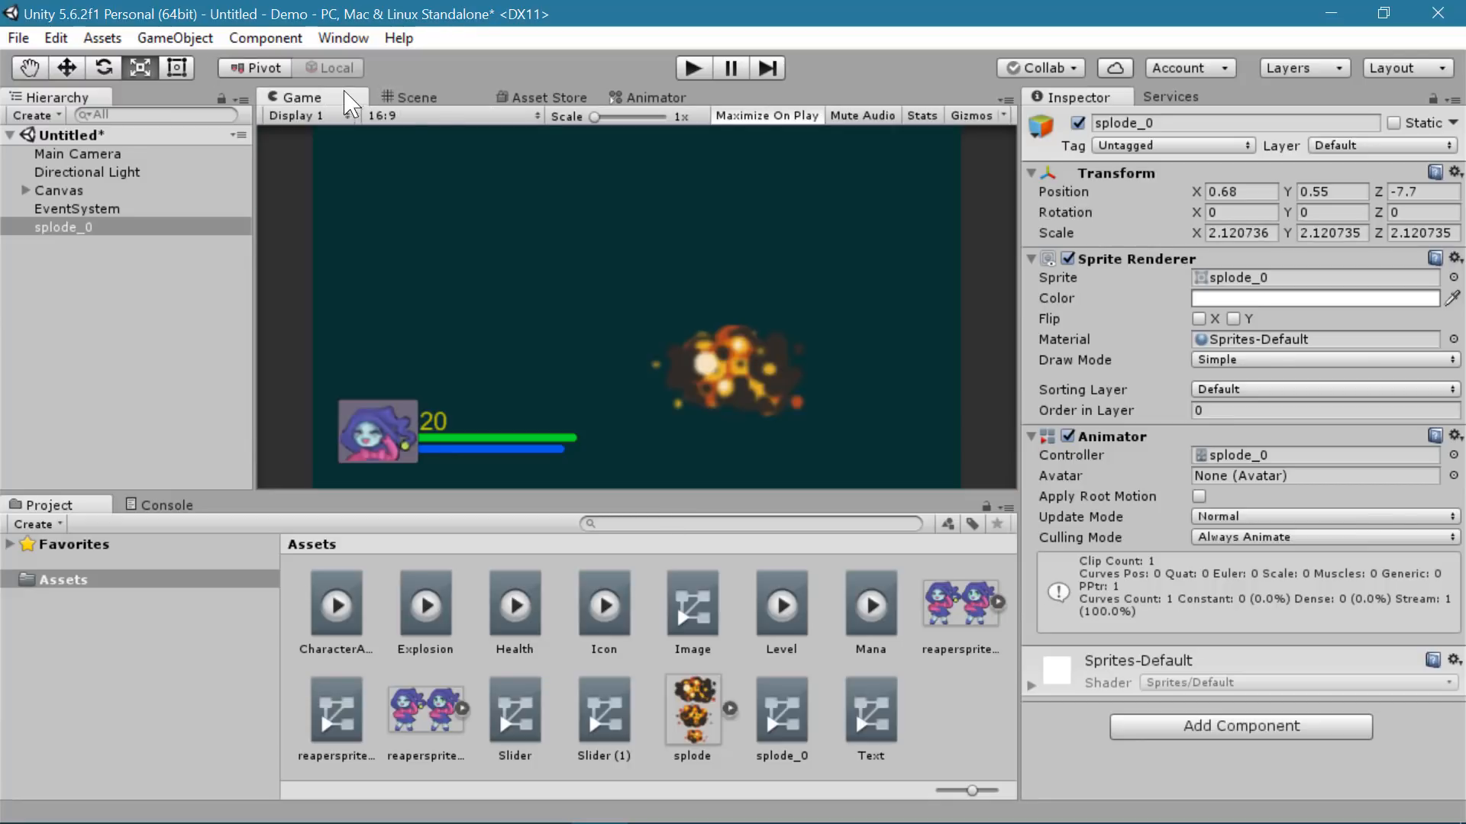
- Play-test the explosion in the game, stop it, and inspect the Explosion clip's loop settings
left_click(691, 73)
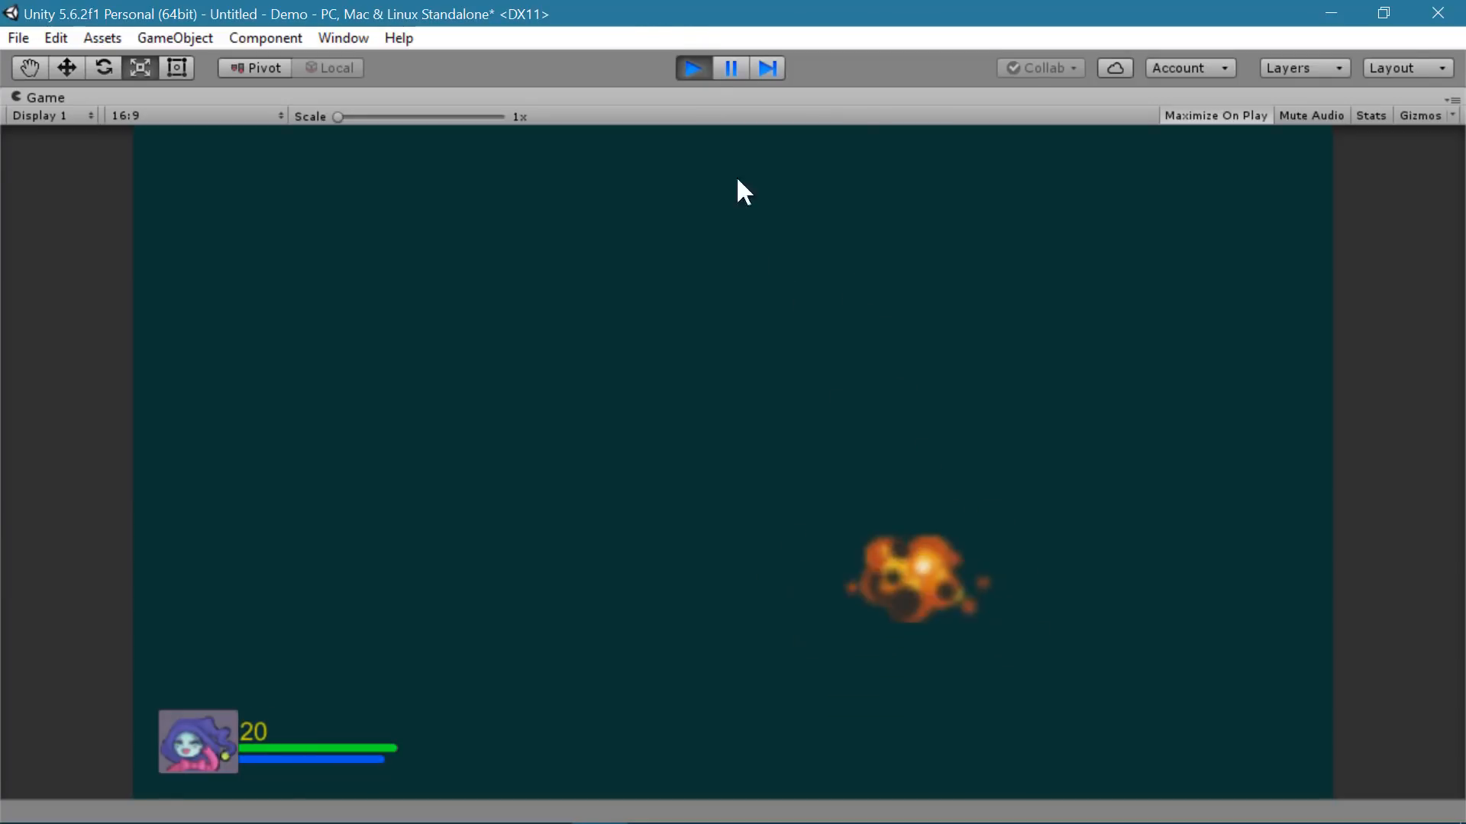
left_click(692, 68)
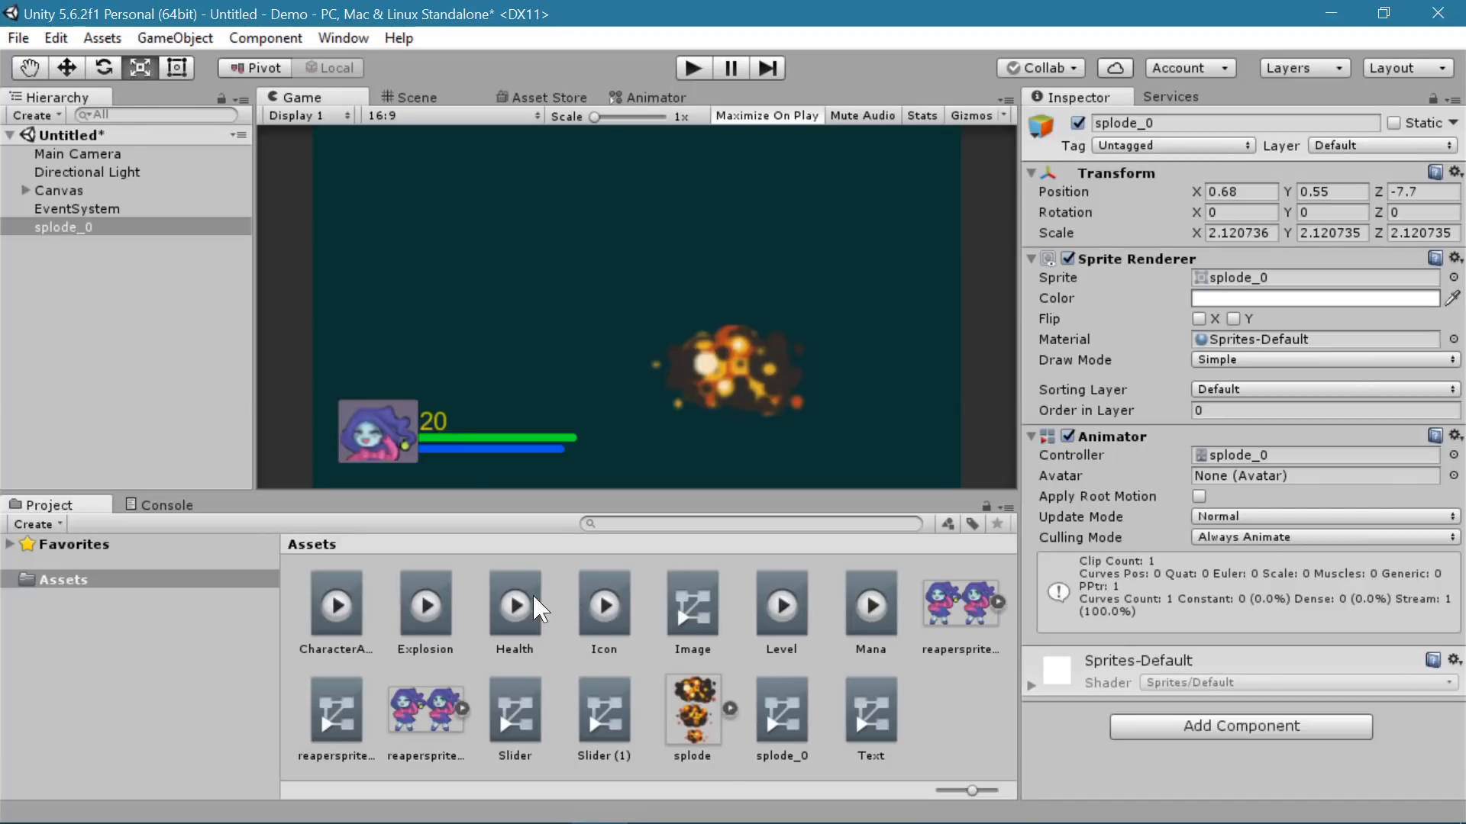
left_click(412, 606)
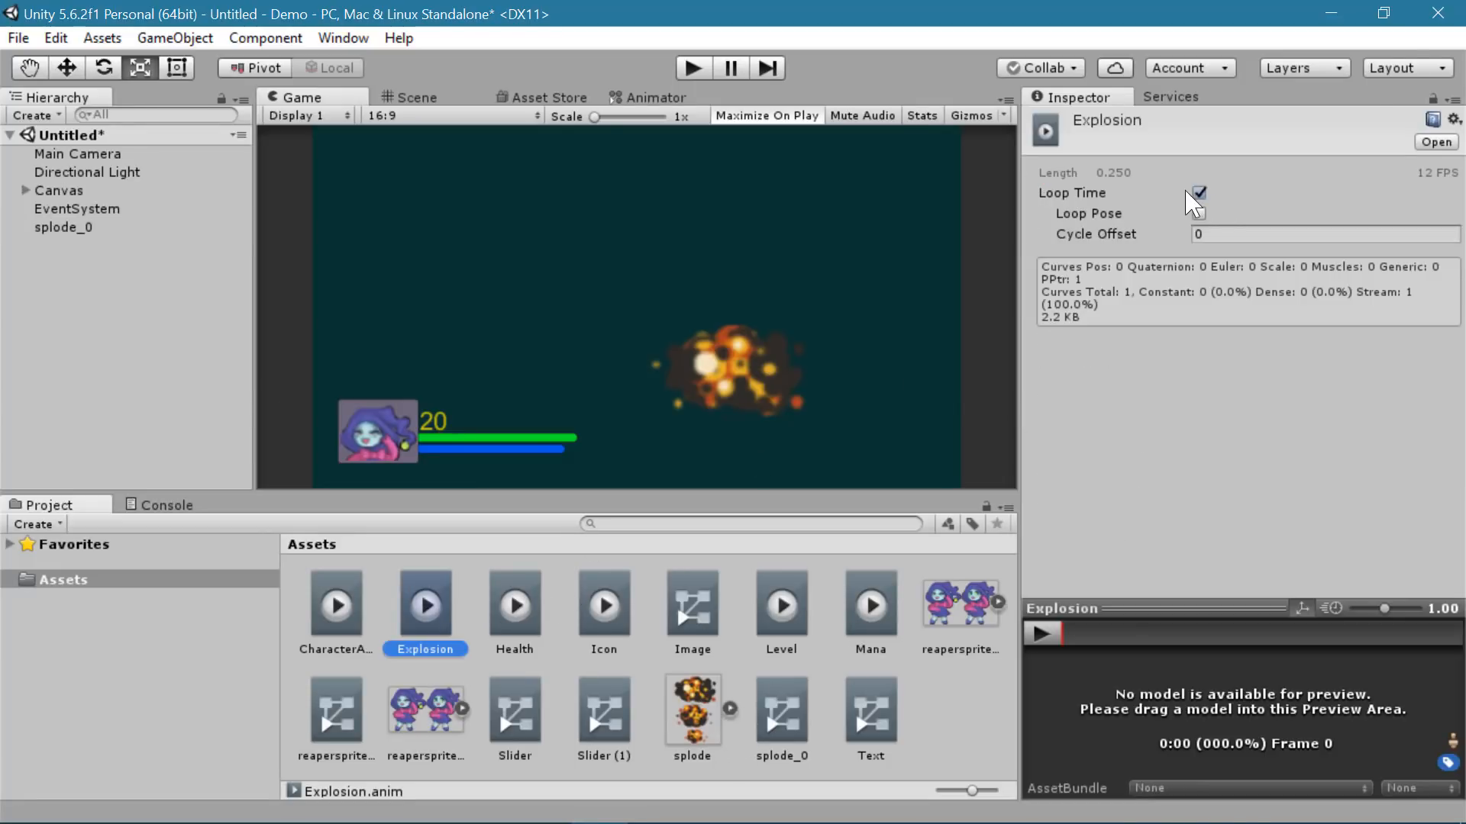
left_click(933, 725)
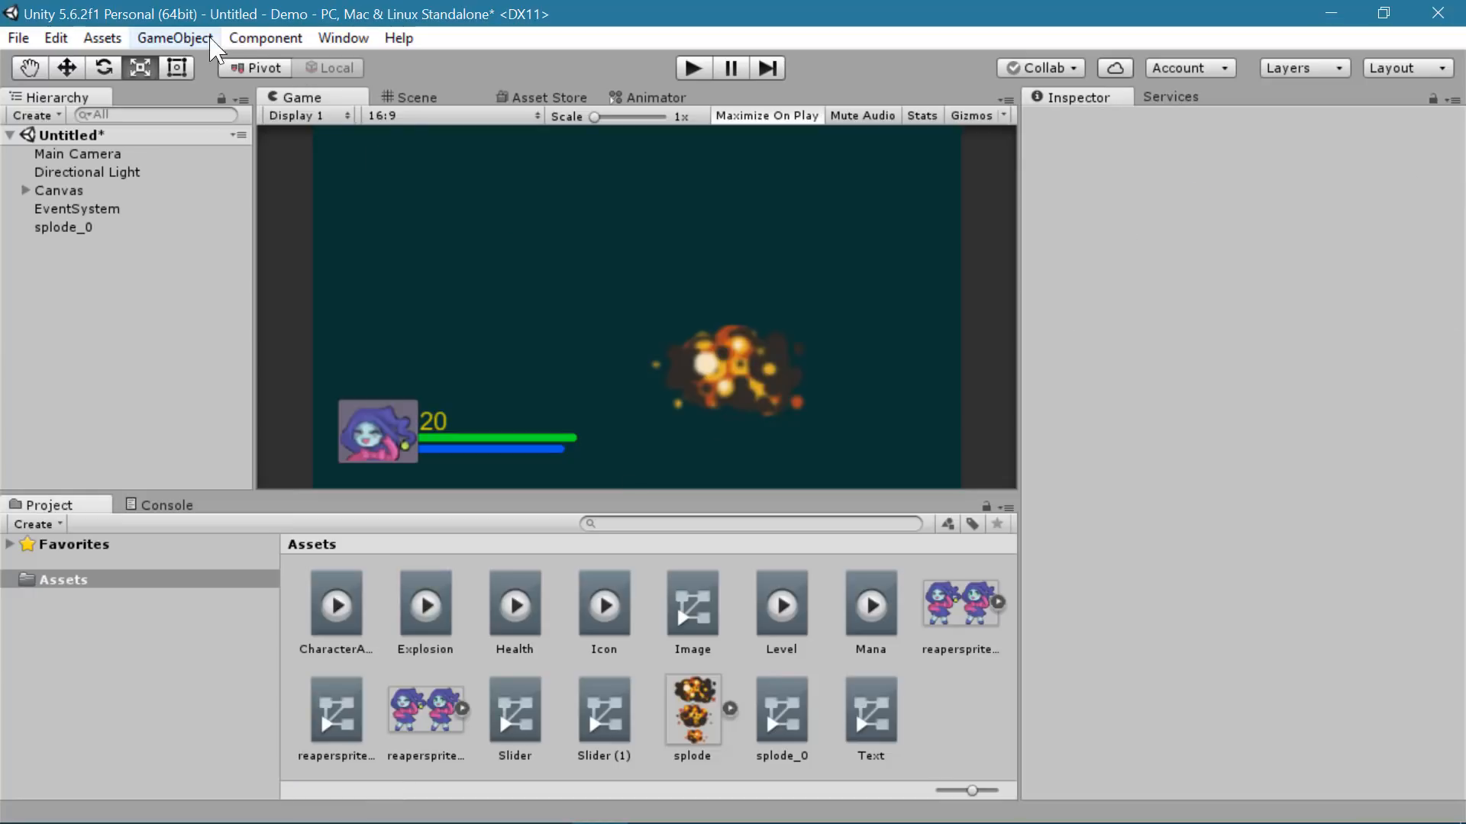
- Open splode_0's Explosion clip for editing in the Animation window and expand its Sprite track
left_click(343, 38)
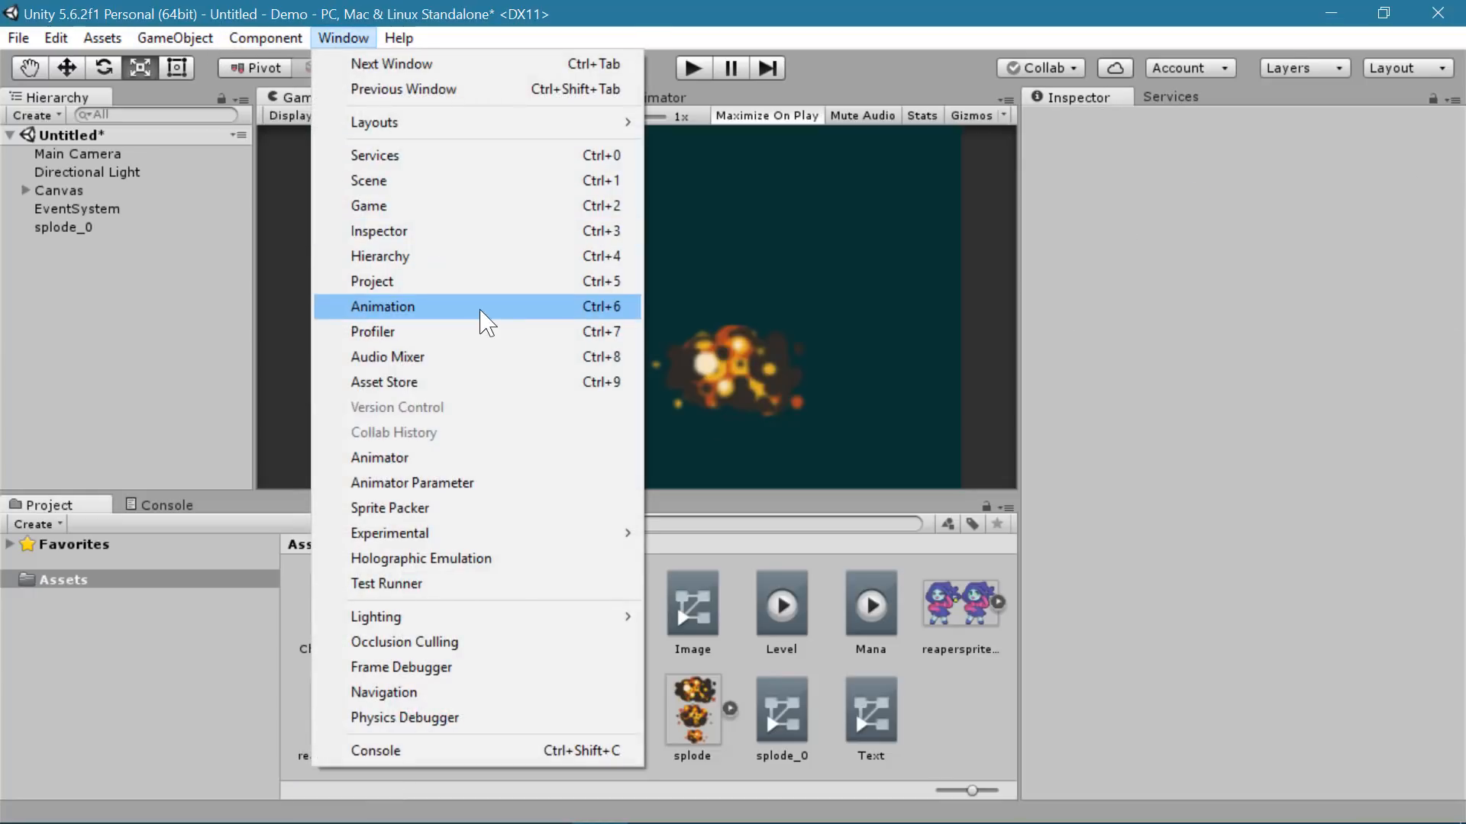
left_click(485, 309)
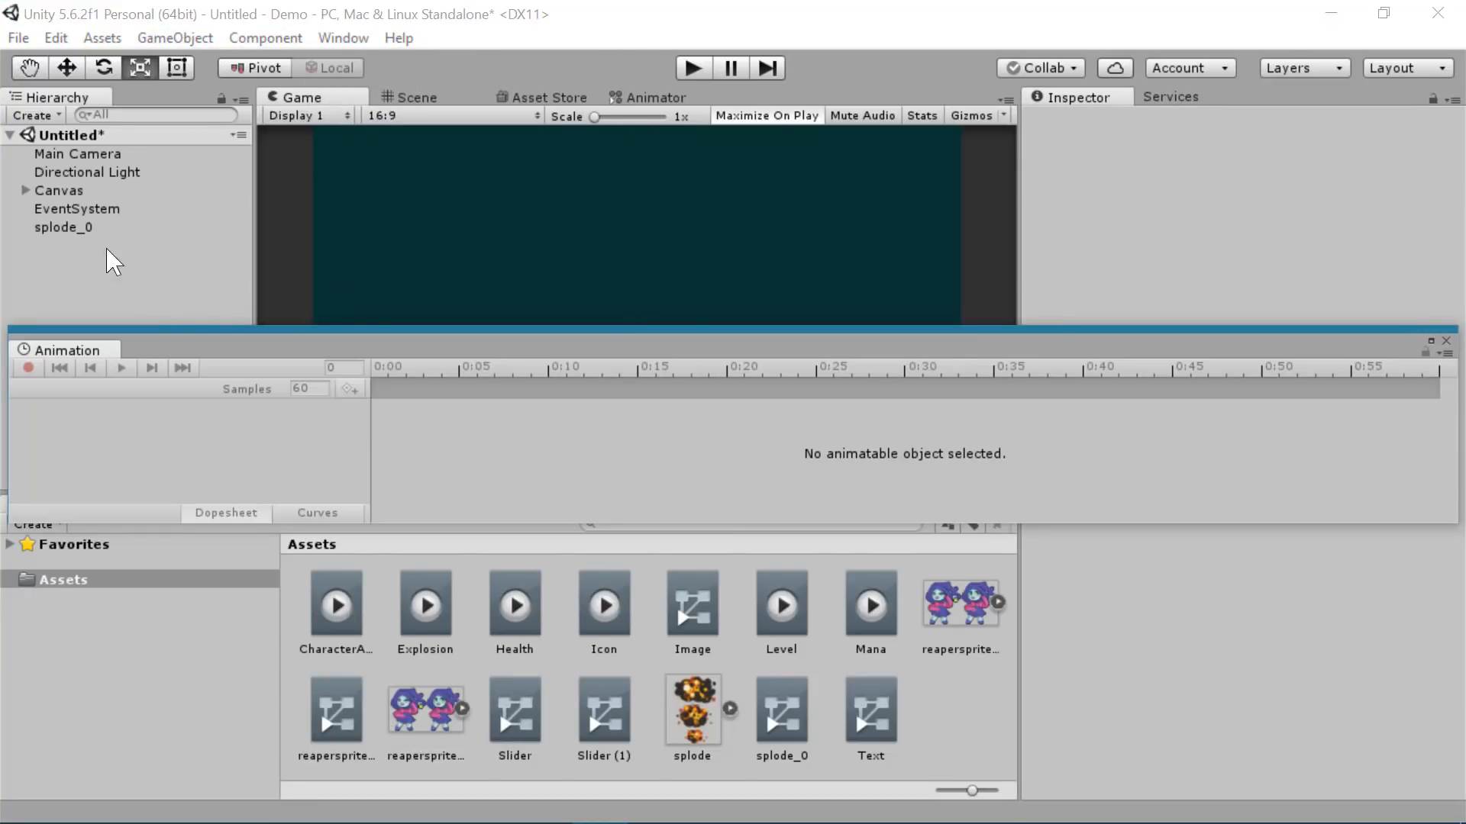
left_click(98, 227)
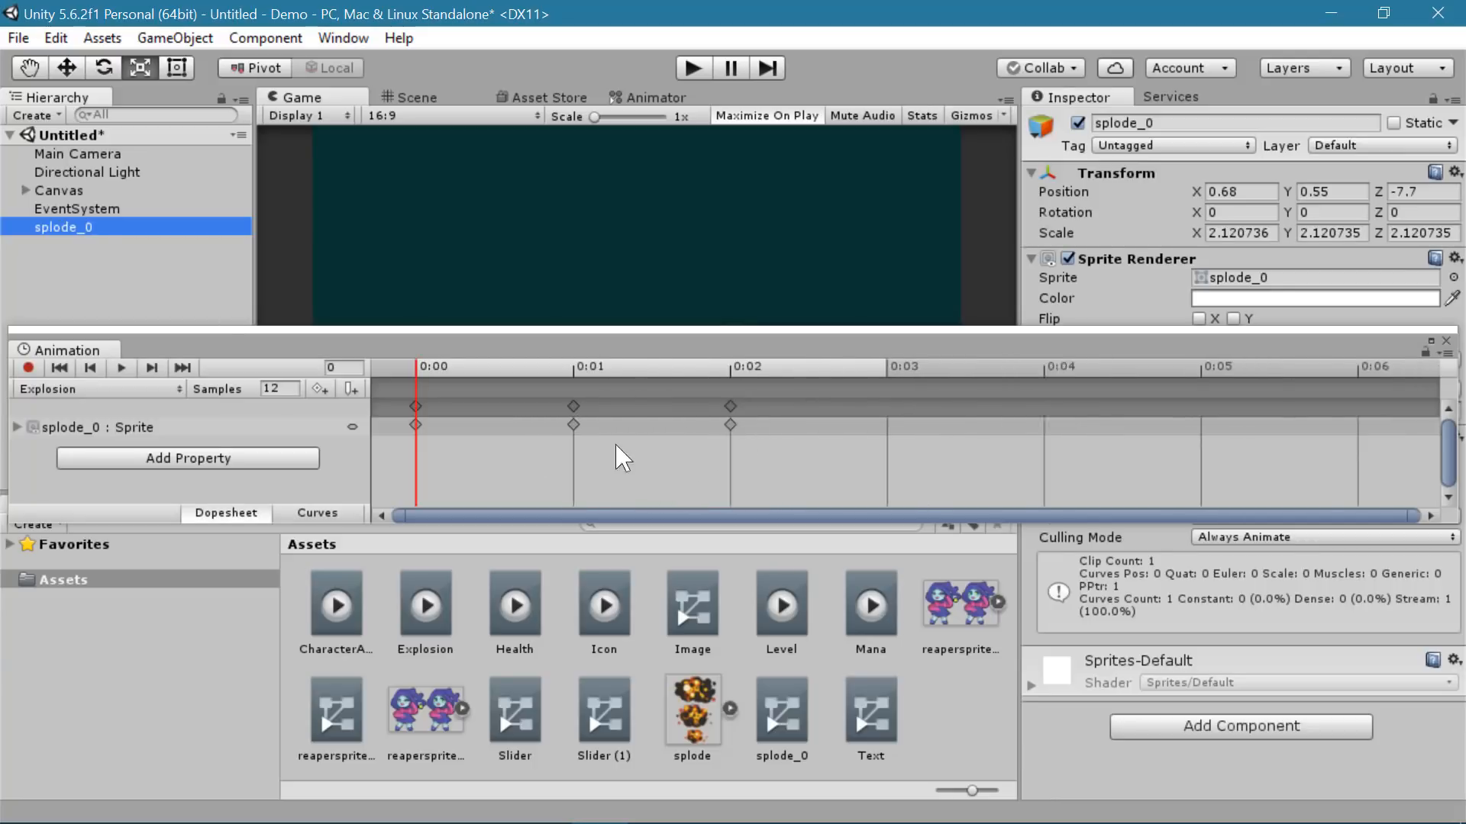
left_click(16, 427)
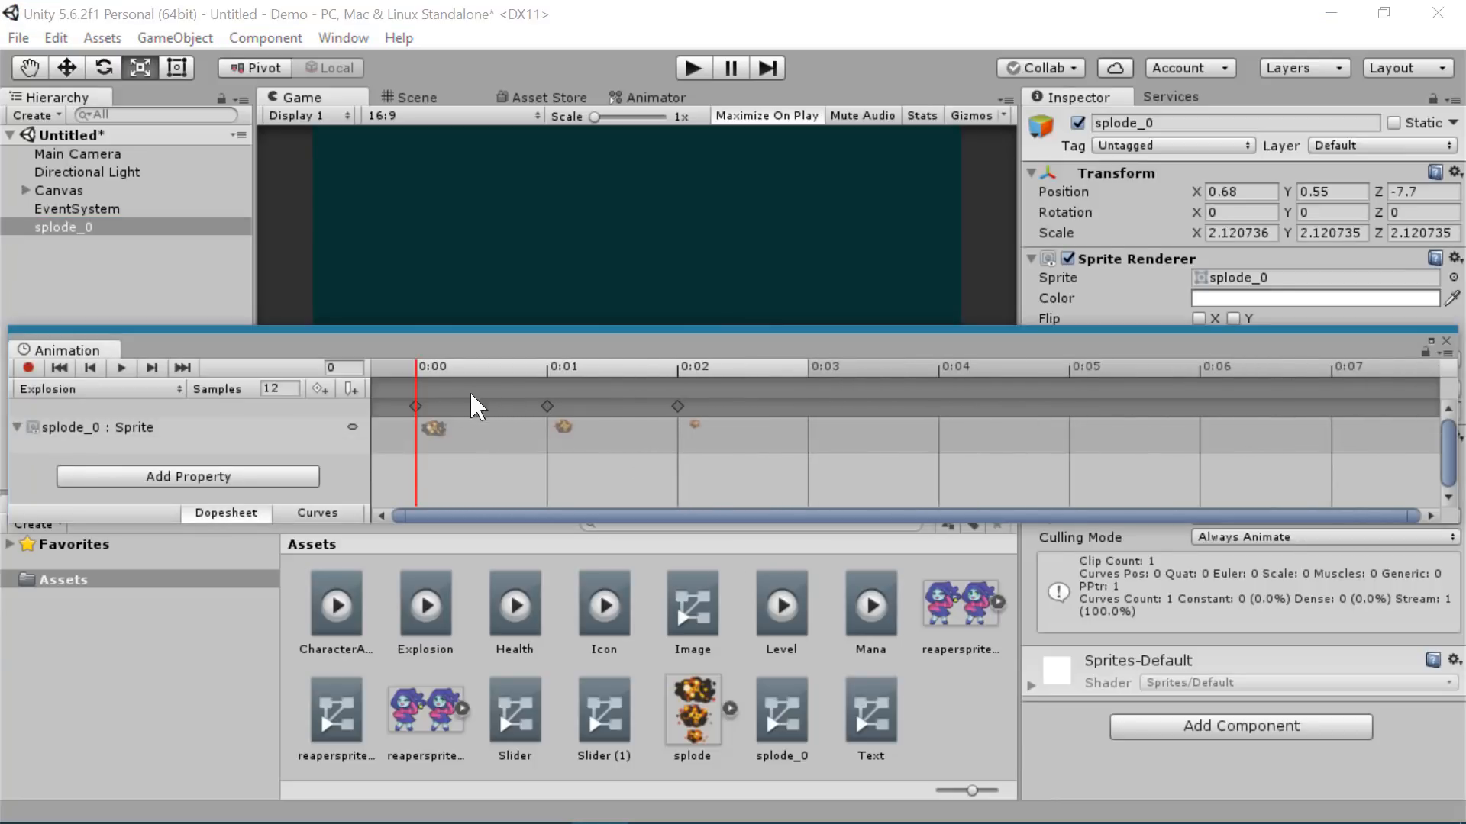
- Reverse the explosion's sprite keyframes, placing the smallest at 0:00, the middle at 0:03 and the largest at 0:06, and preview the clip
left_click(416, 407)
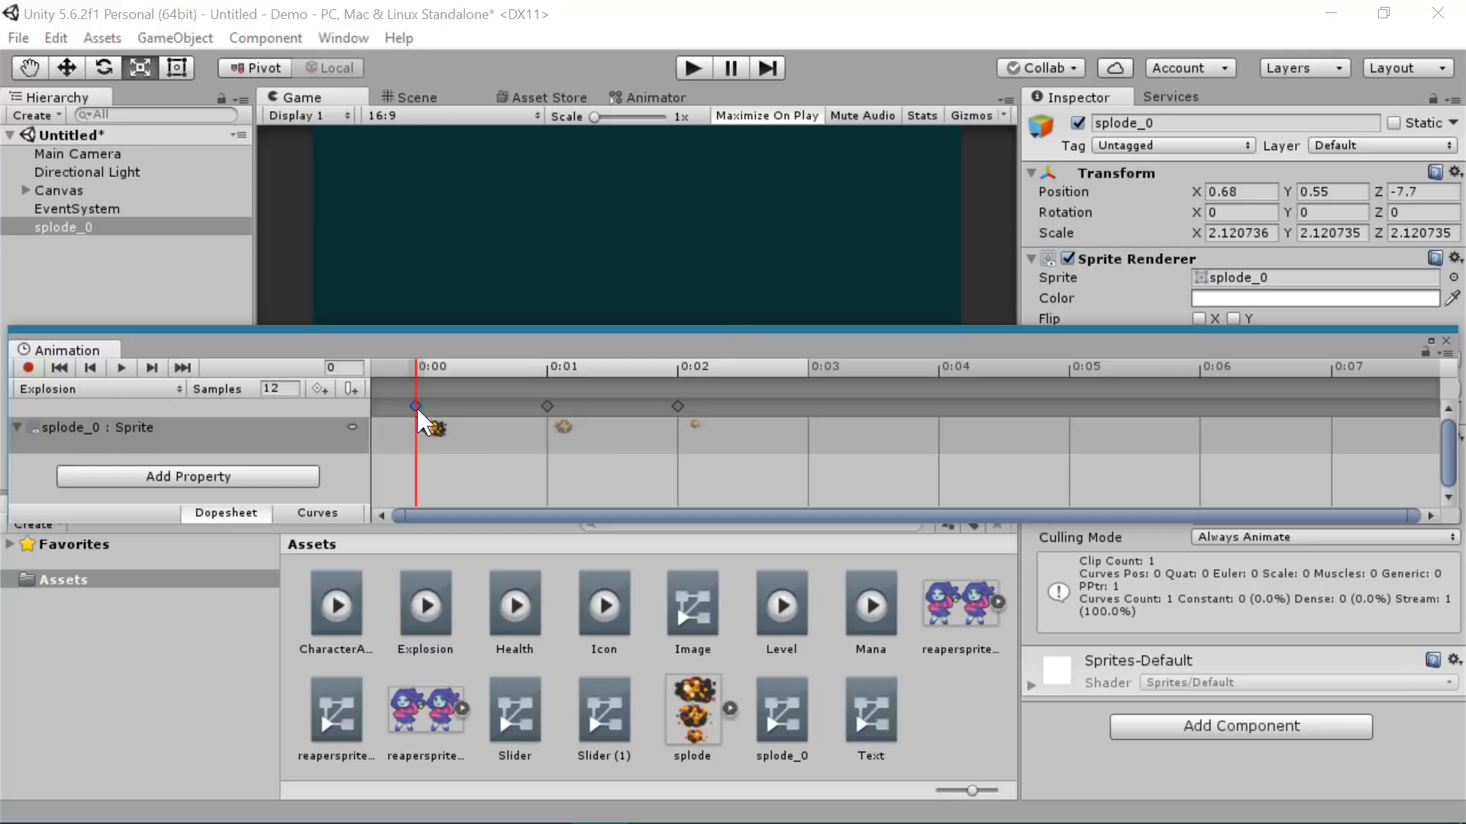
left_click_drag(416, 407, 1187, 410)
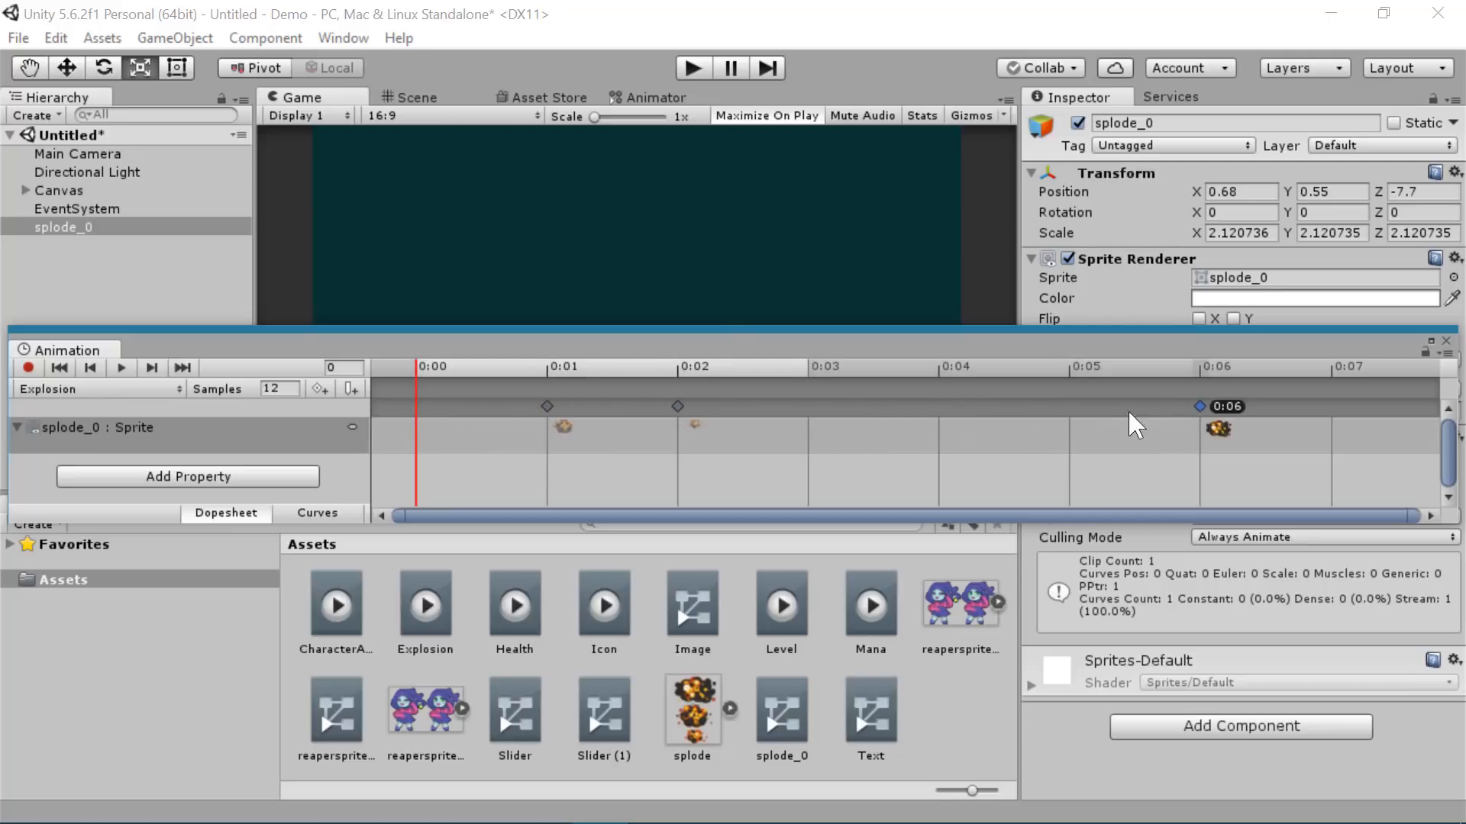
left_click_drag(547, 407, 811, 407)
left_click_drag(677, 406, 418, 406)
scroll(638, 441, "down", 5)
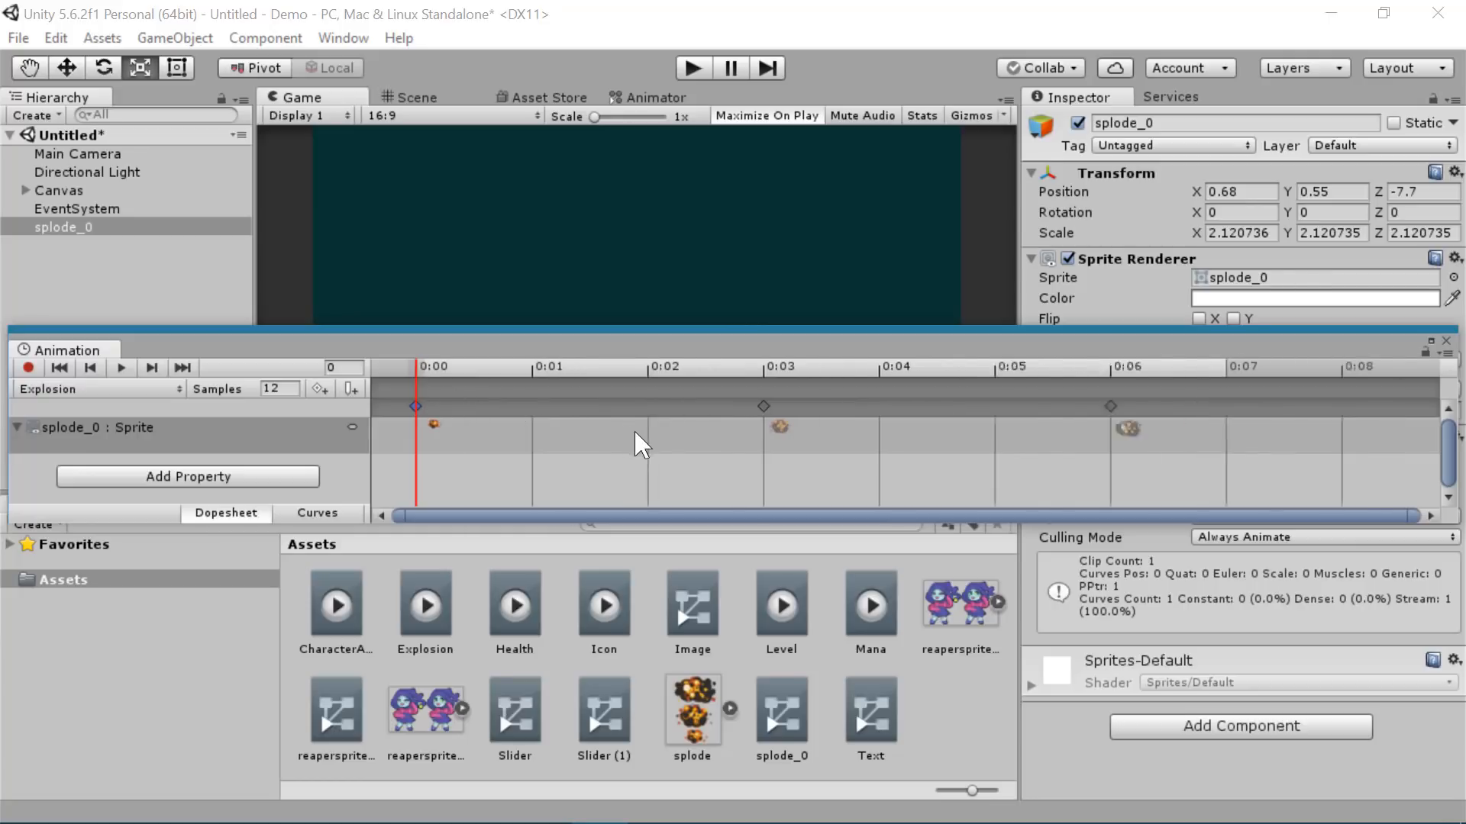
scroll(653, 454, "down", 2)
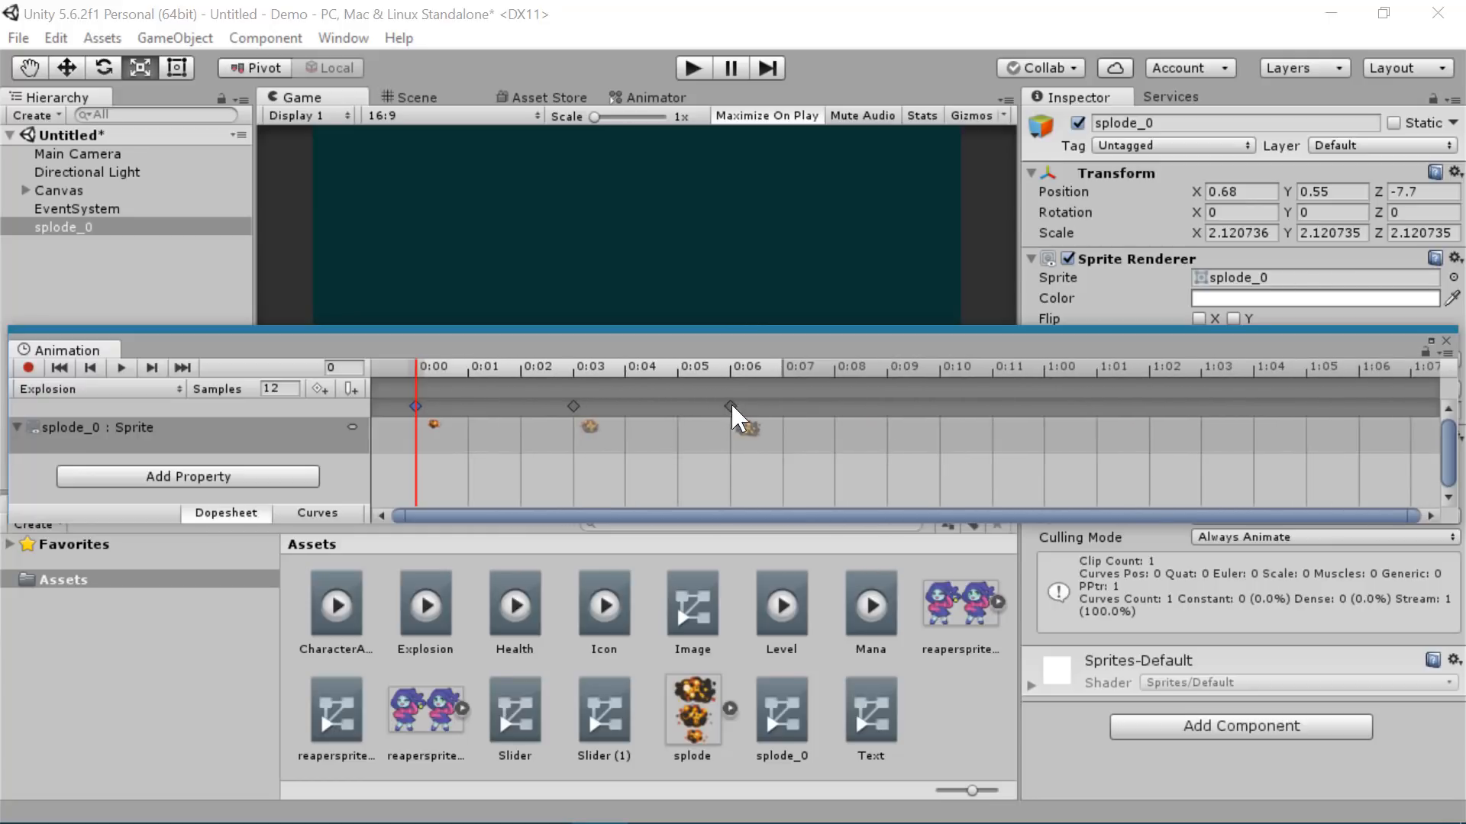
mouse_move(730, 405)
left_mouse_down()
mouse_move(898, 414)
mouse_move(745, 410)
left_mouse_up()
left_click_drag(458, 357, 451, 559)
left_click(121, 575)
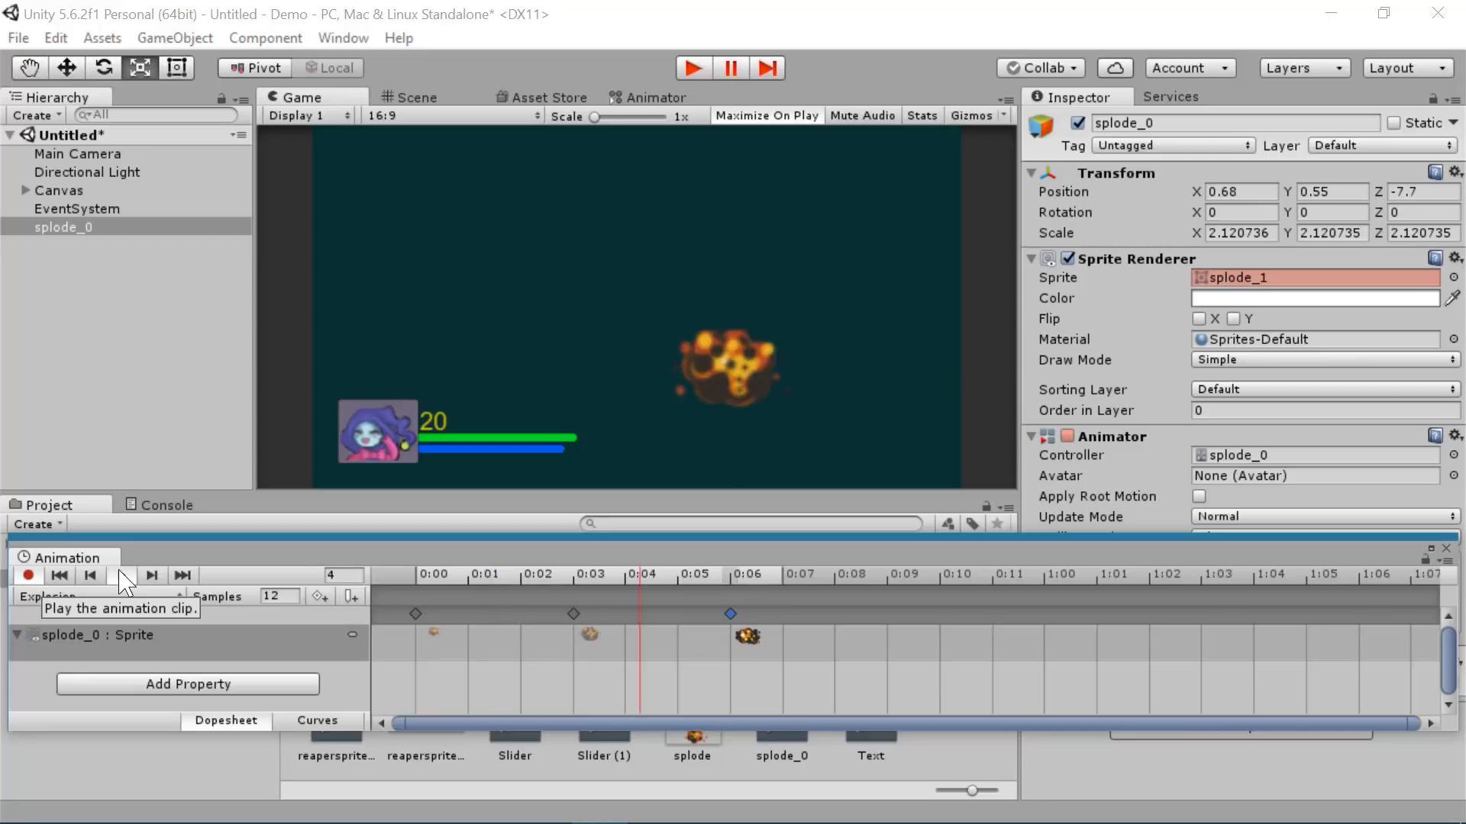
- Tighten the explosion's timing by moving the middle sprite keyframe to 0:02 and the largest to 0:04, and preview the clip
left_click_drag(568, 608, 523, 614)
left_click_drag(729, 613, 625, 614)
left_click_drag(566, 575, 415, 573)
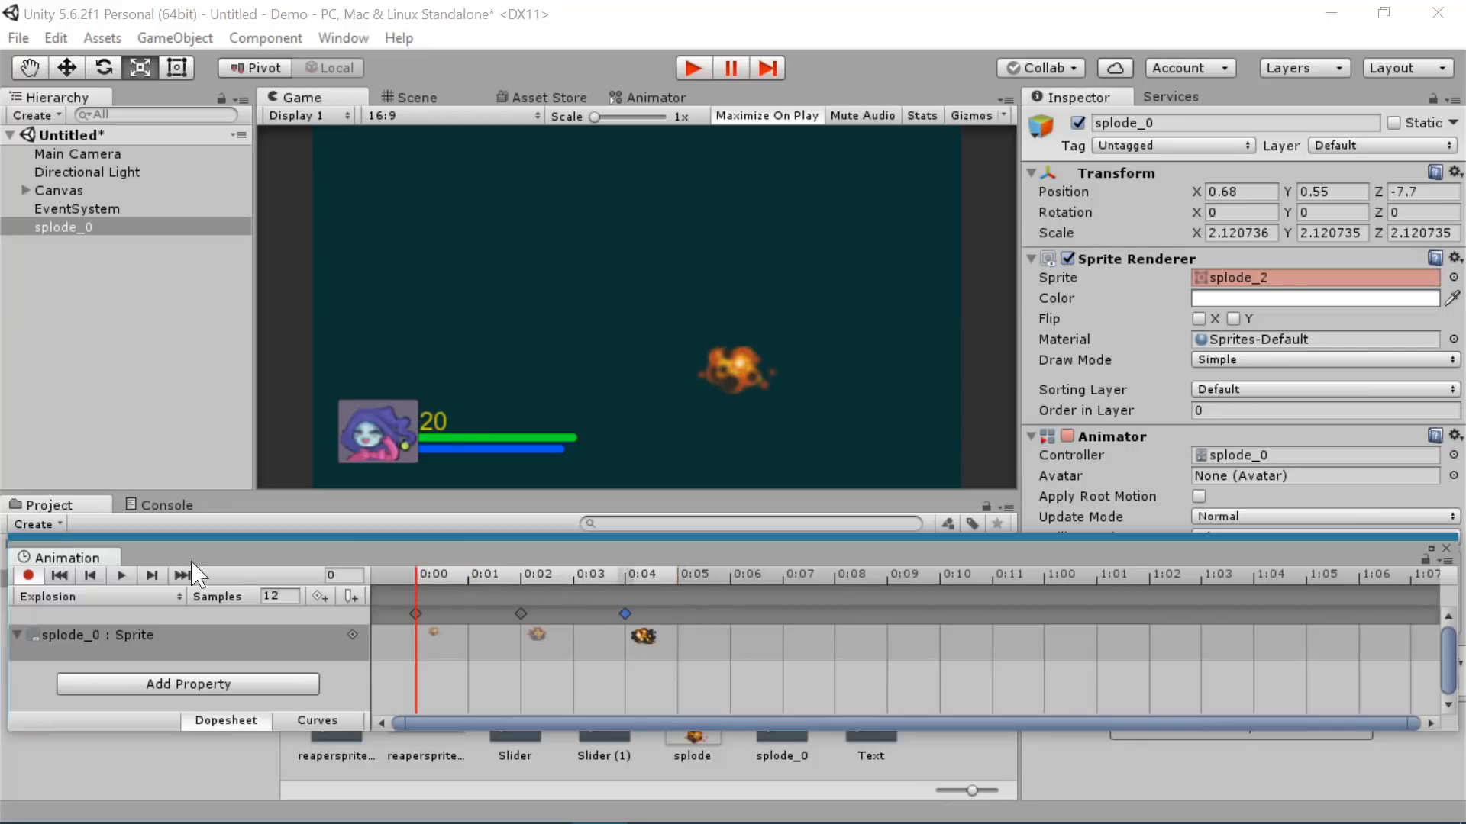
left_click(120, 575)
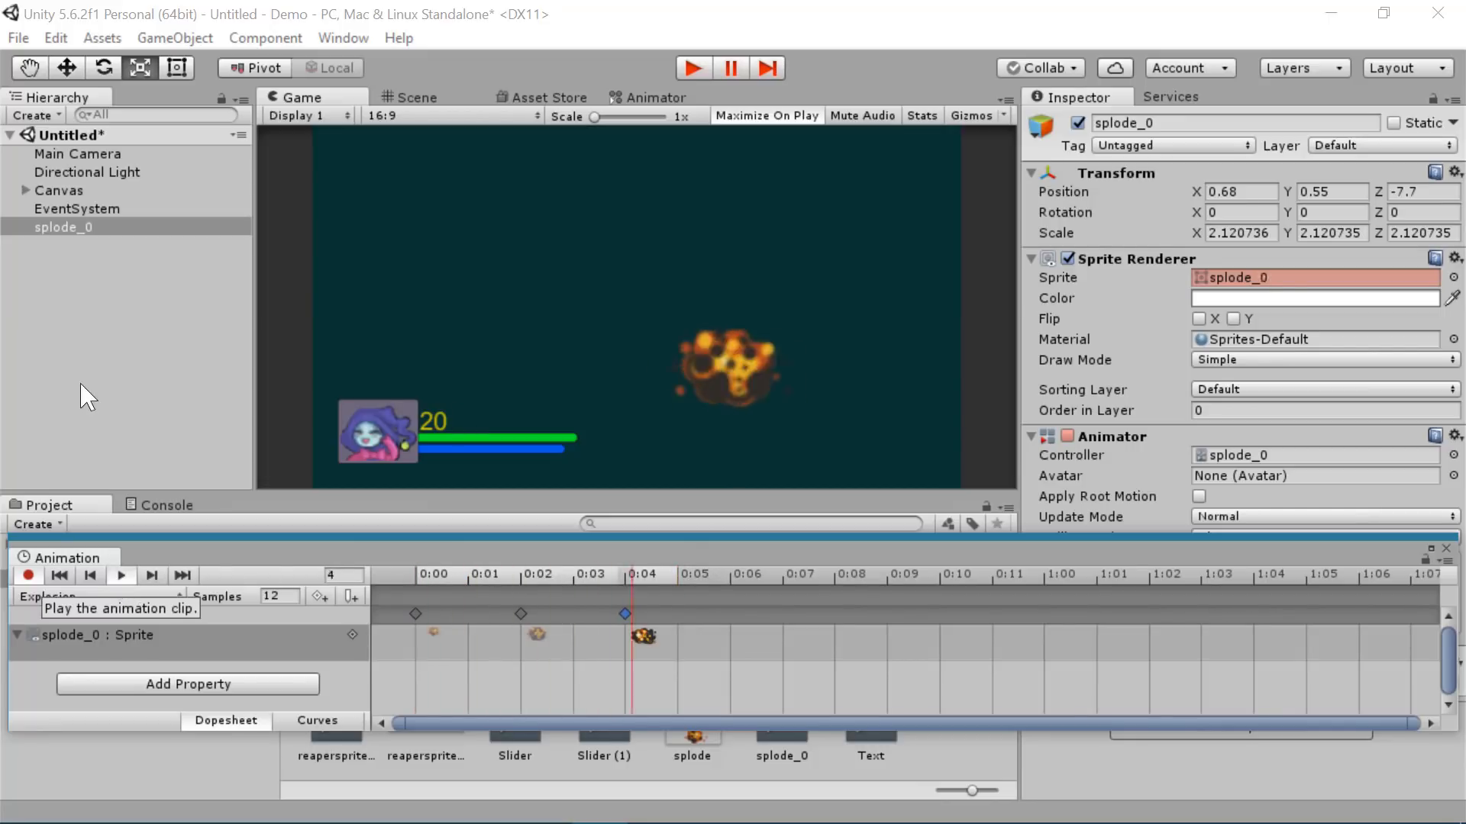
left_click_drag(566, 579, 743, 584)
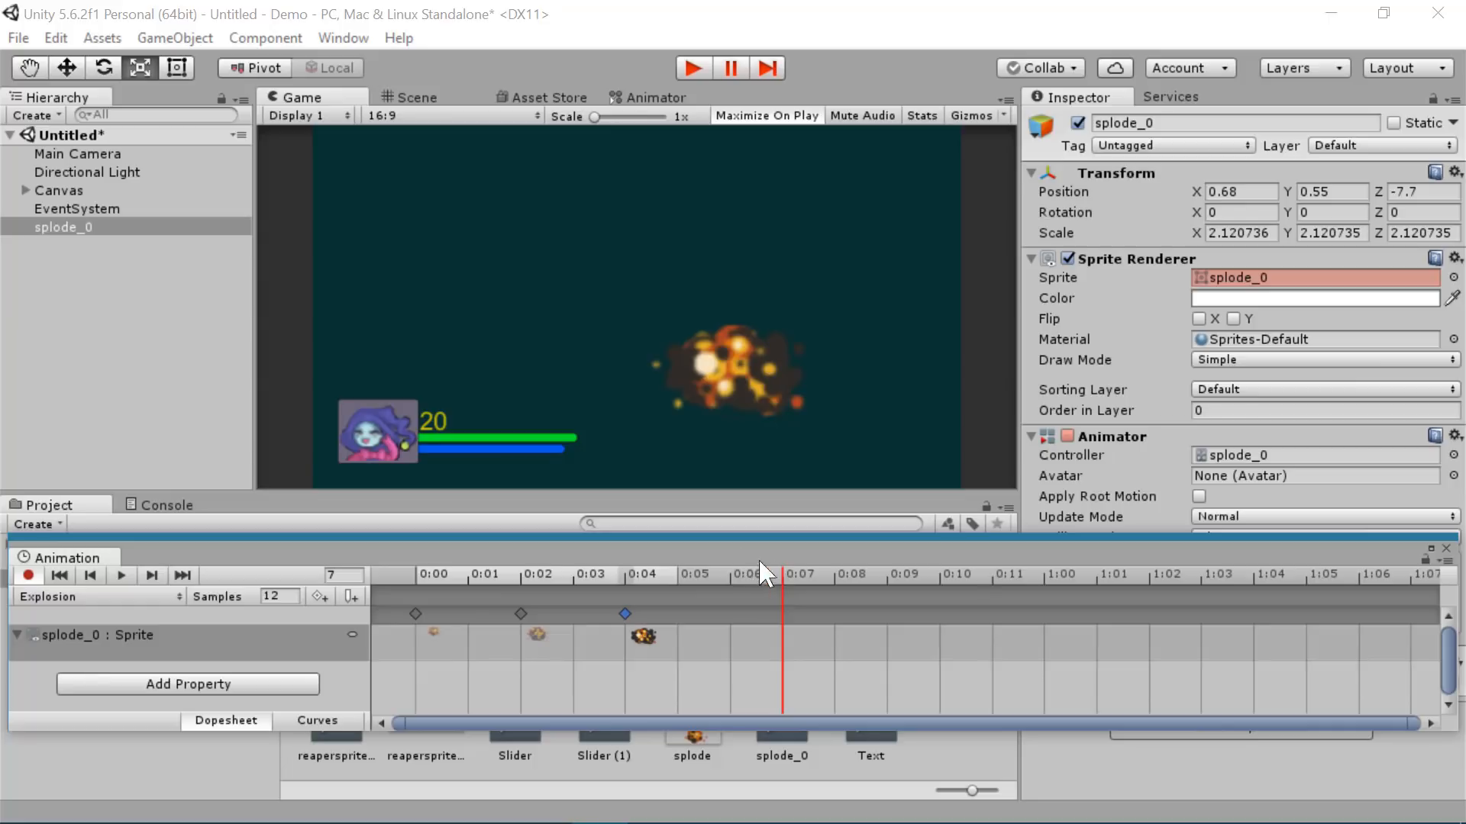
left_click_drag(738, 580, 679, 592)
left_click_drag(816, 610, 366, 608)
- Add the Sprite Renderer Color property to the Explosion animation
left_click(183, 684)
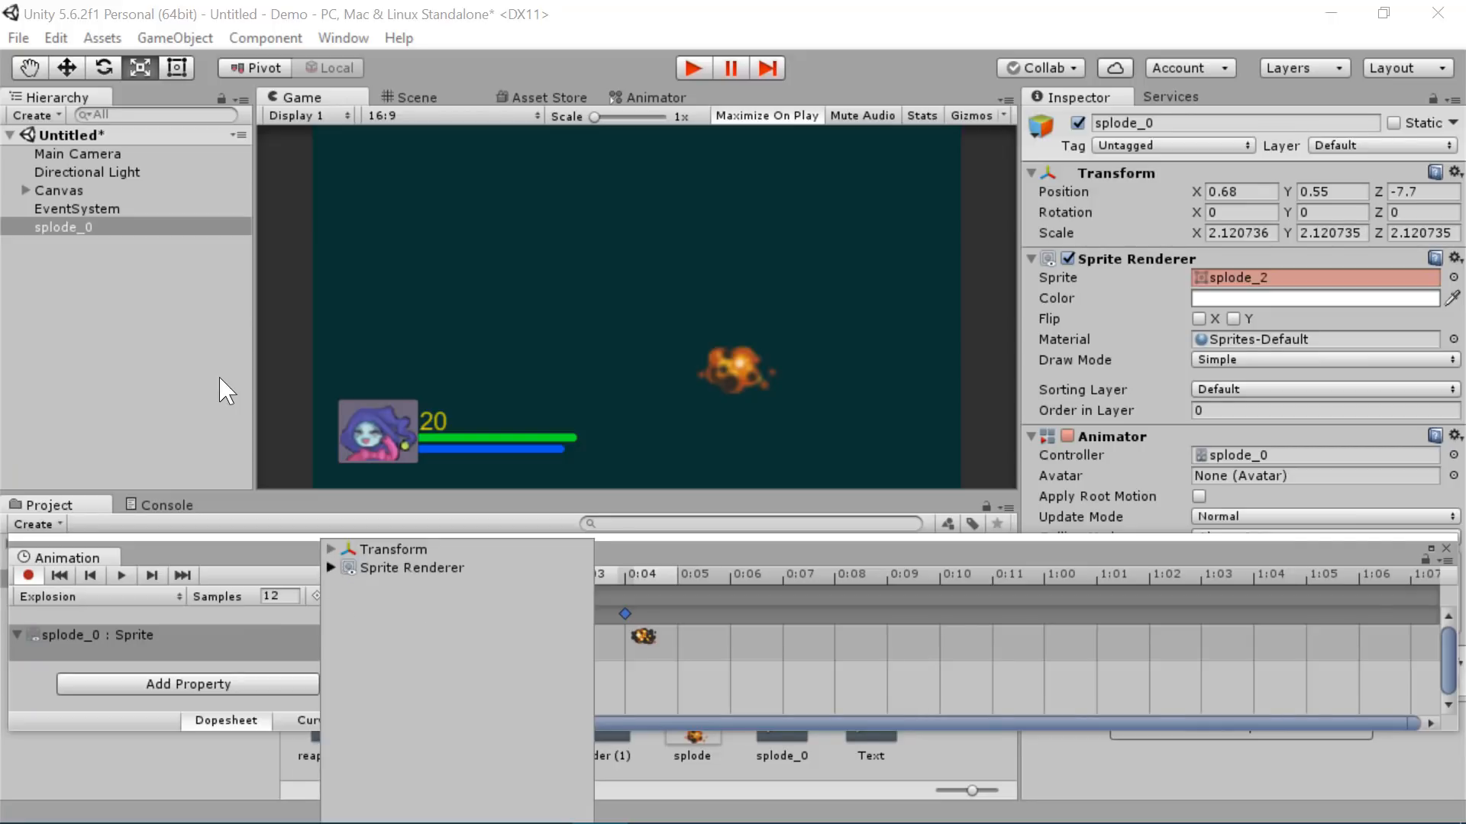
left_click(332, 568)
scroll(481, 649, "down", 3)
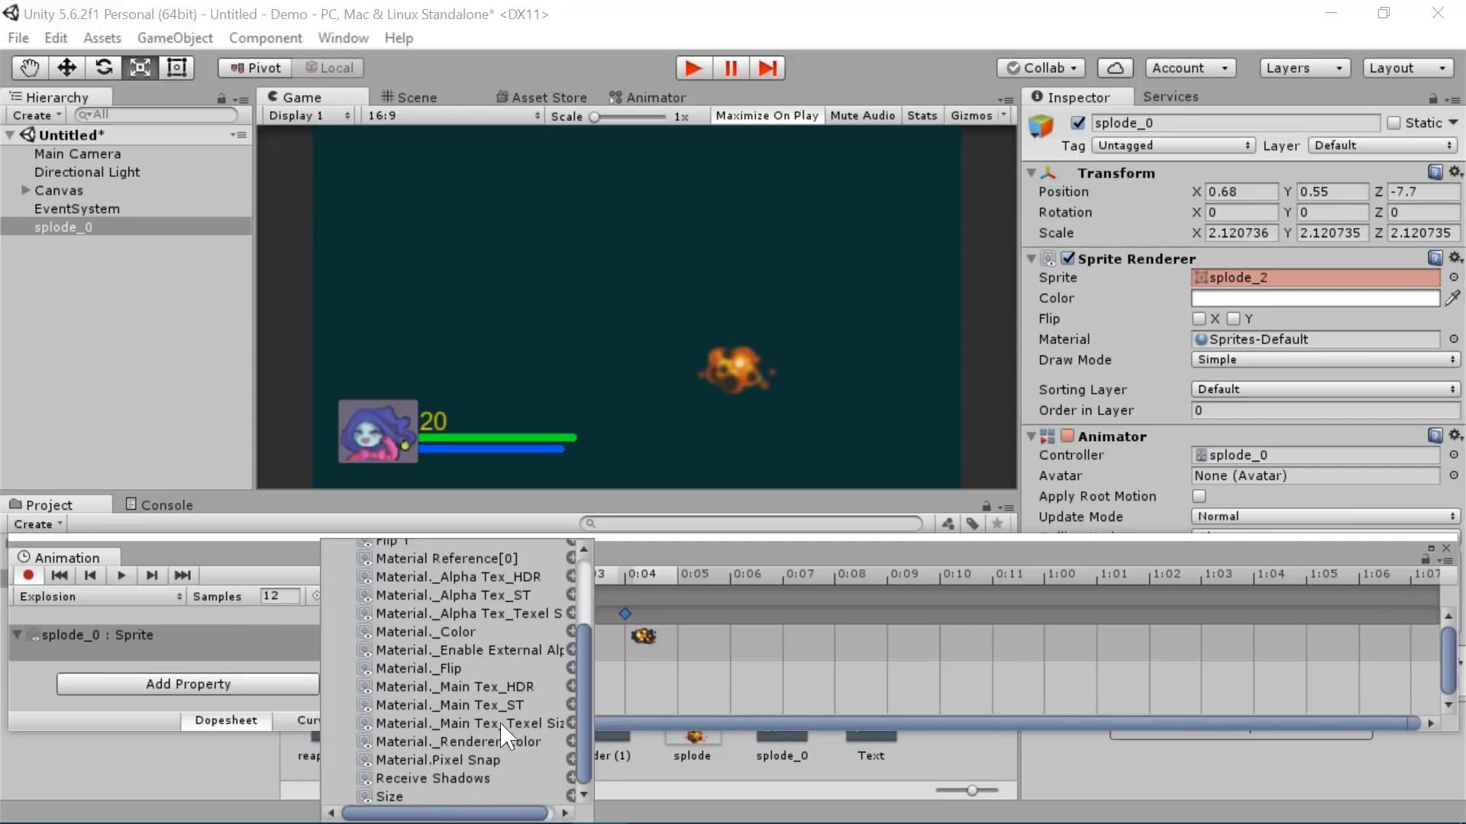
scroll(519, 664, "up", 3)
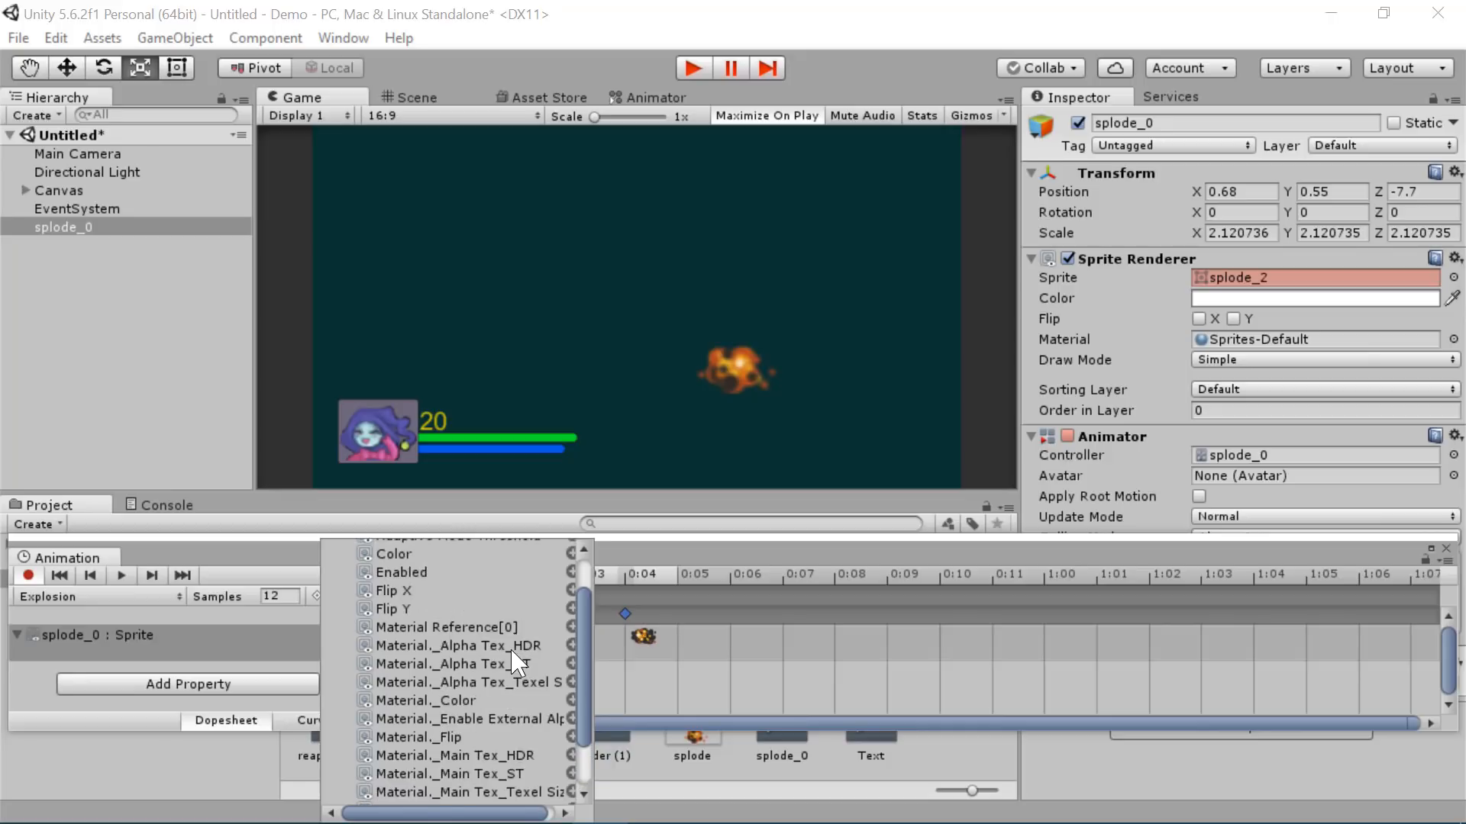
scroll(466, 623, "up", 3)
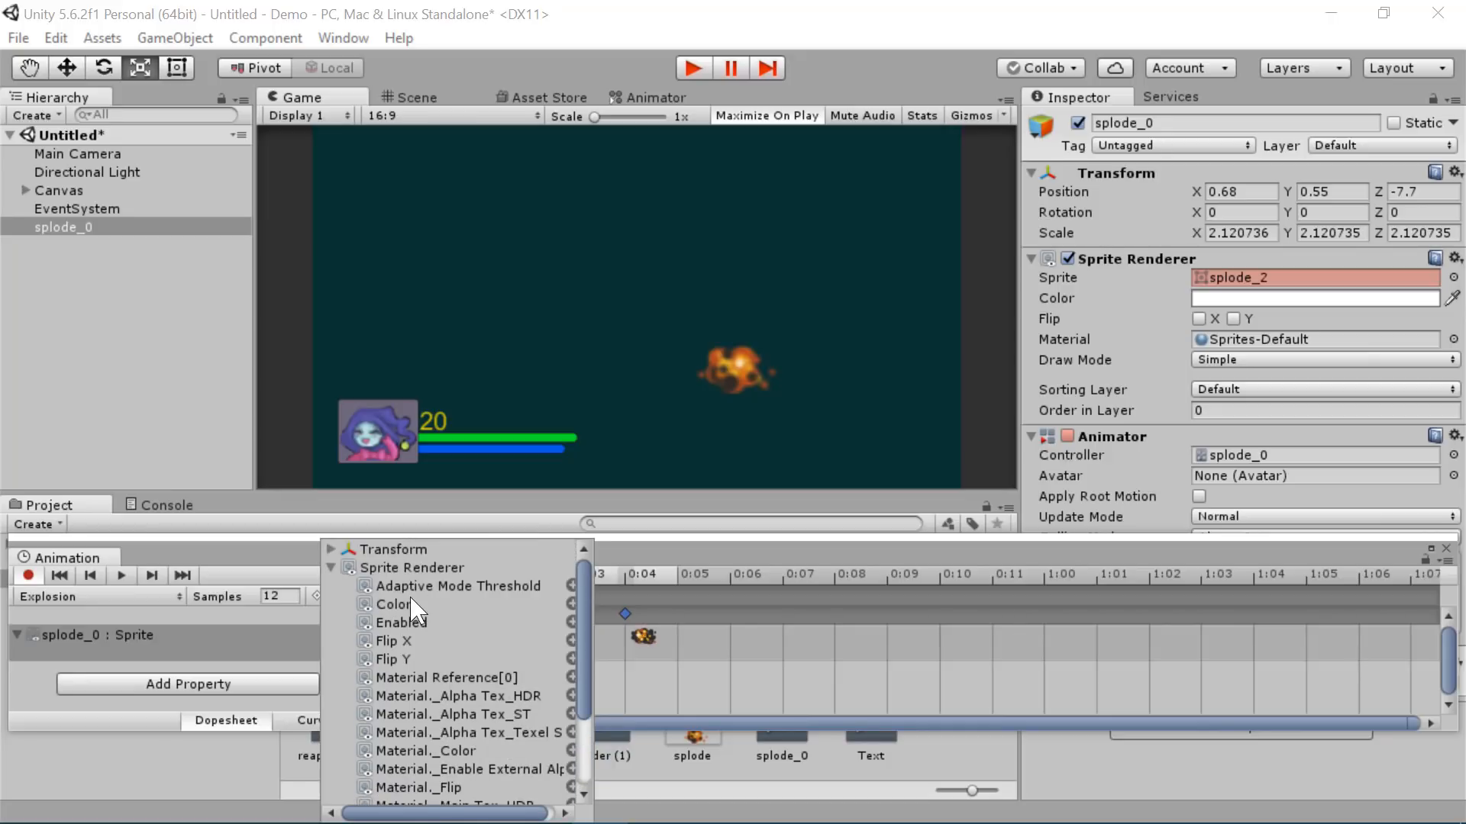
left_click(571, 604)
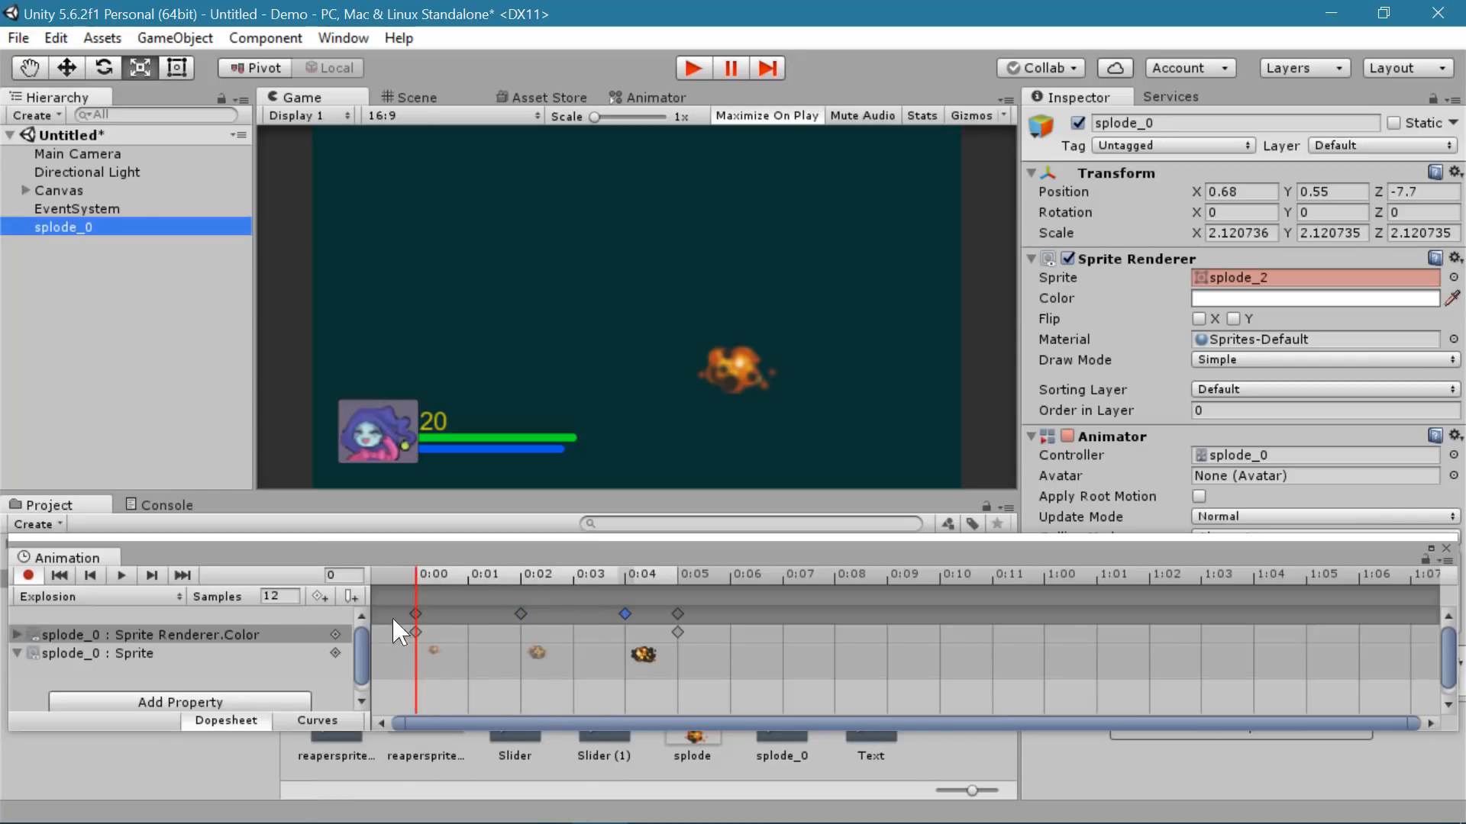
- Expand the Color property and set Color.a to 0 at frame 0:05
left_click(16, 634)
scroll(221, 656, "down", 1)
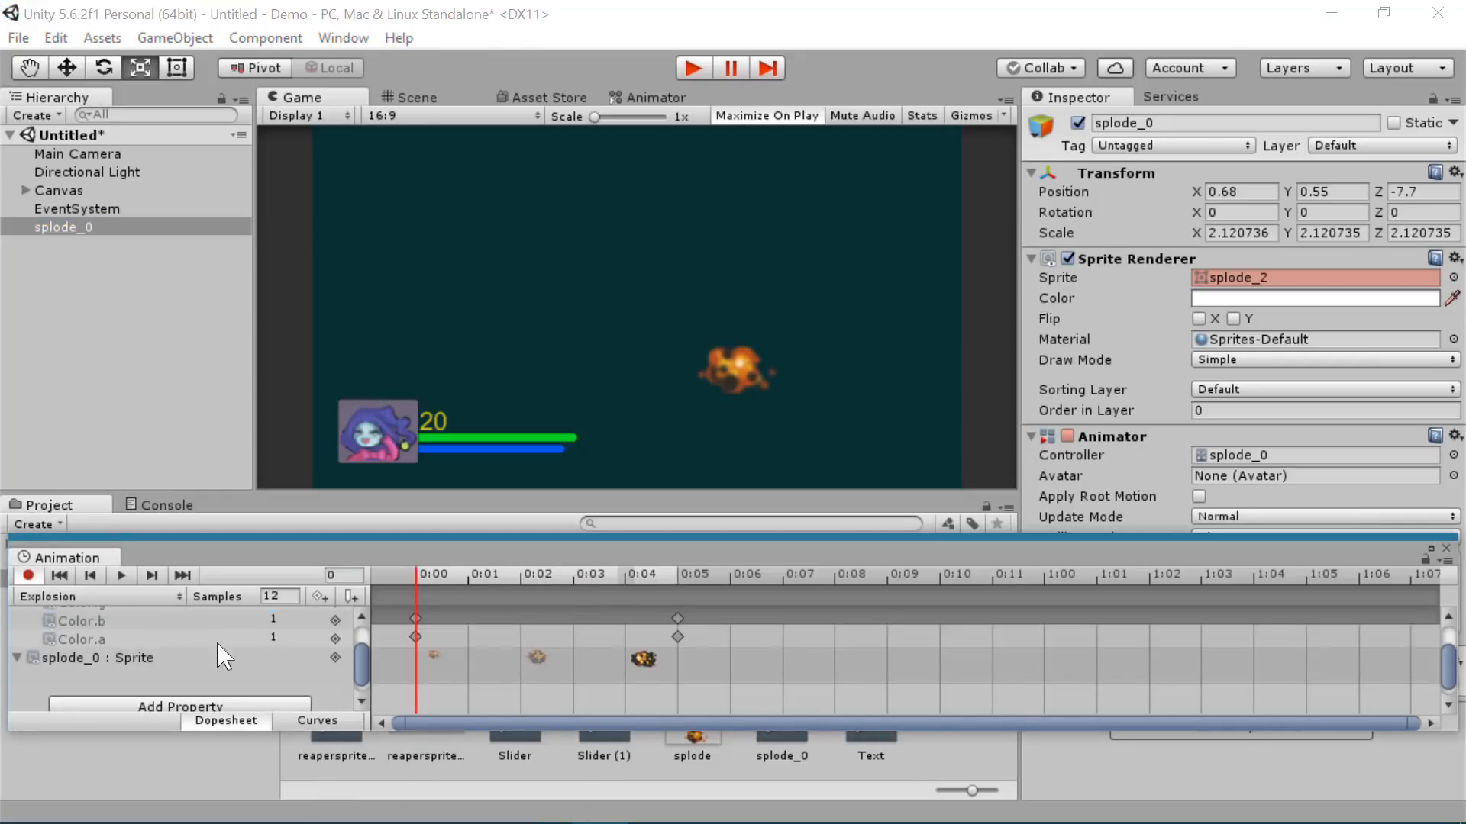
left_click_drag(449, 580, 672, 588)
left_click(678, 619)
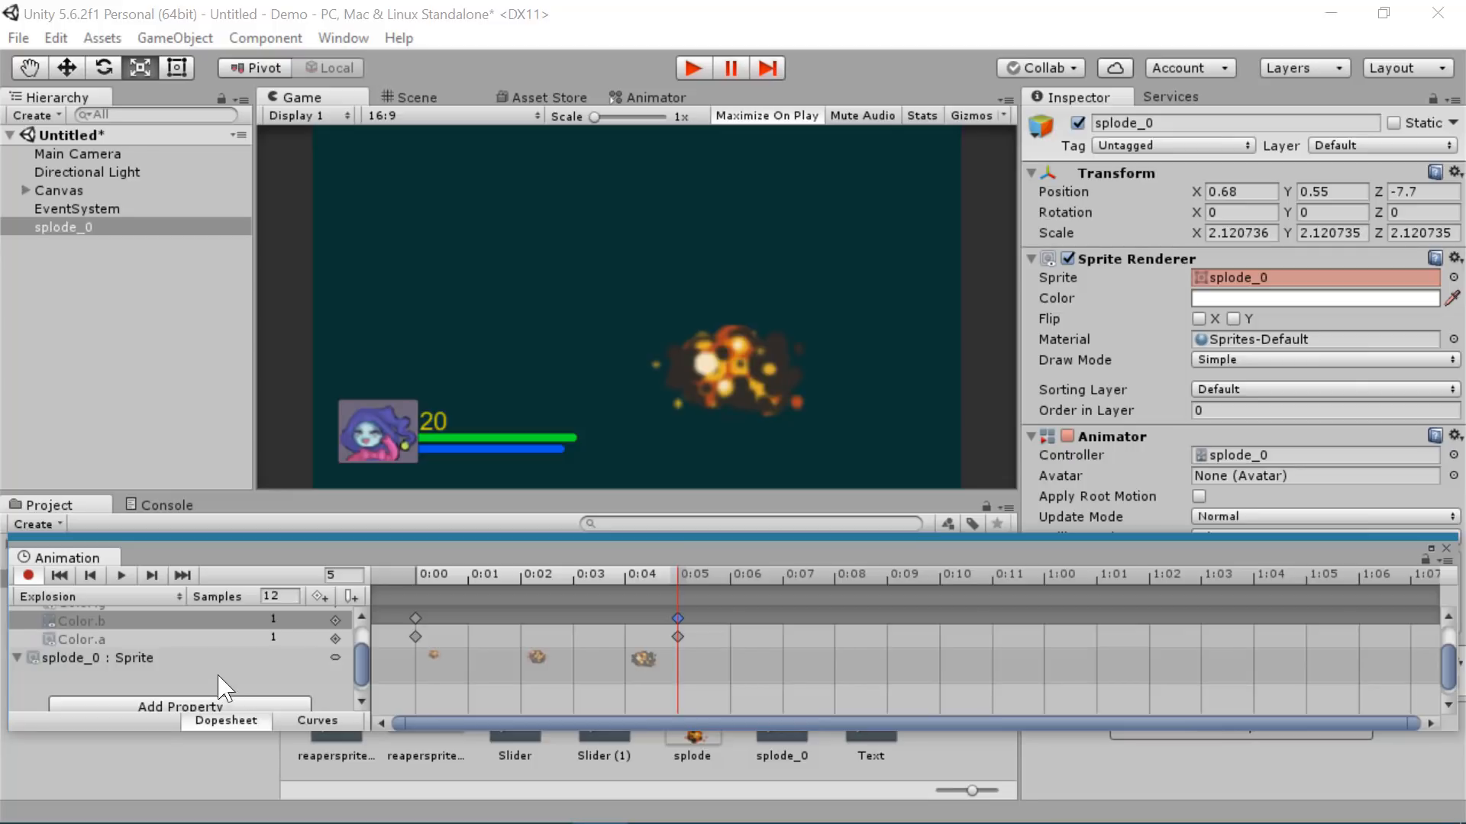
left_click(296, 636)
type("0")
left_click_drag(648, 576, 424, 585)
- Move the starting Color.b keyframe from 0:00 to 0:04
left_click(415, 618)
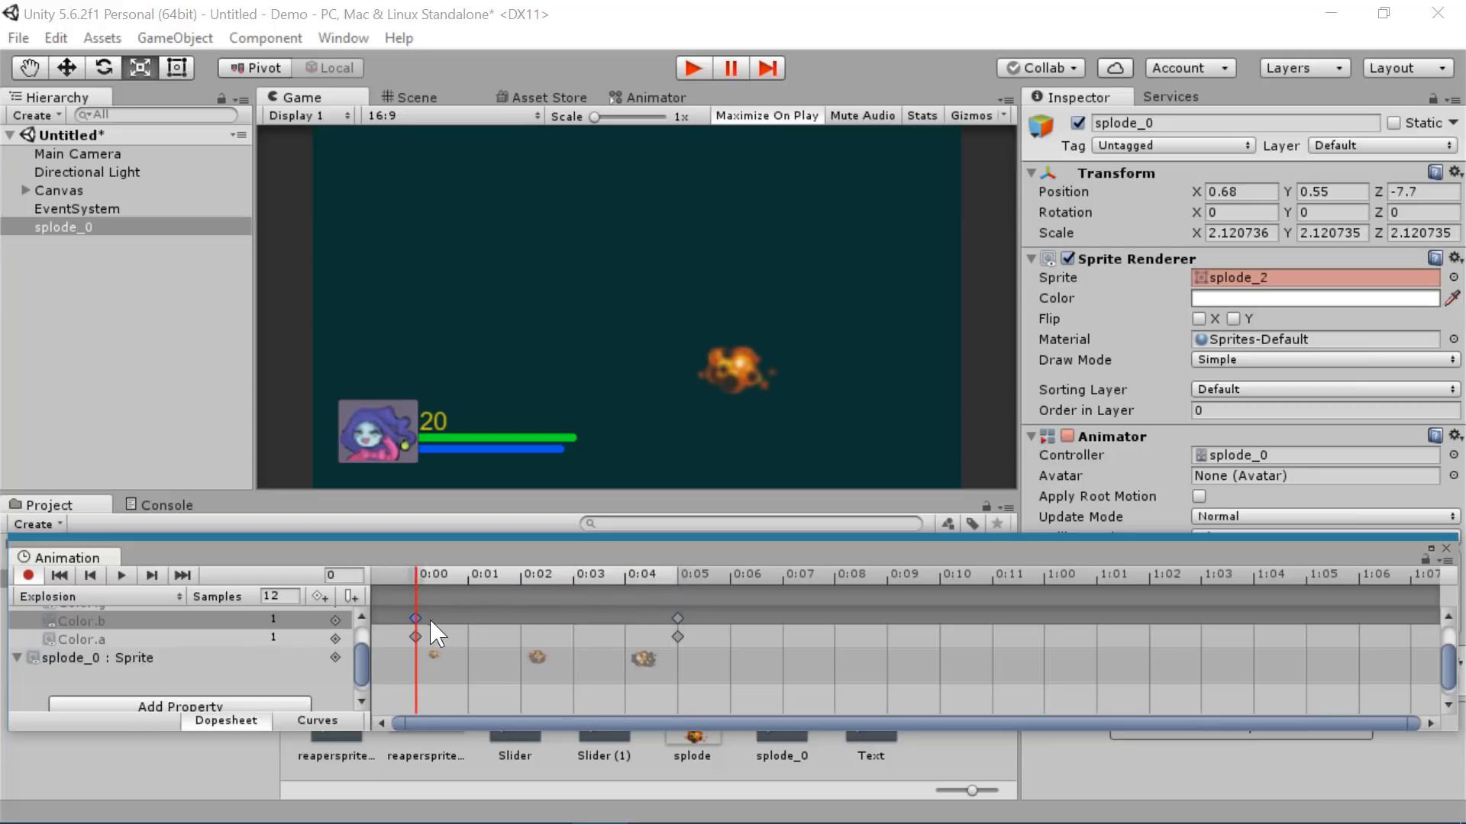
scroll(456, 657, "down", 2)
scroll(275, 651, "up", 3)
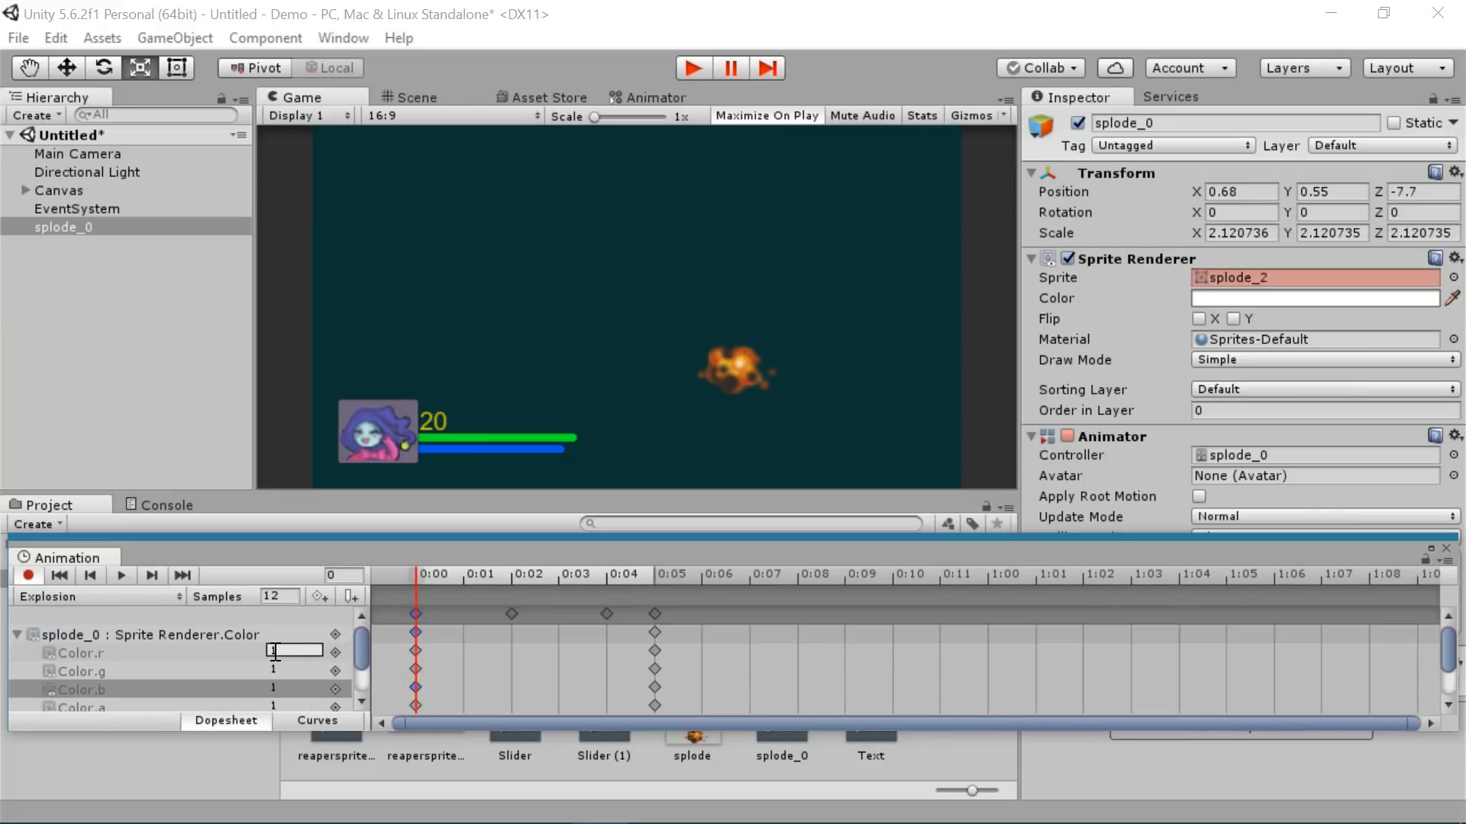
left_click(416, 632)
left_click_drag(415, 629, 592, 631)
mouse_move(417, 571)
left_mouse_down()
mouse_move(622, 579)
mouse_move(410, 597)
left_mouse_up()
scroll(458, 625, "down", 2)
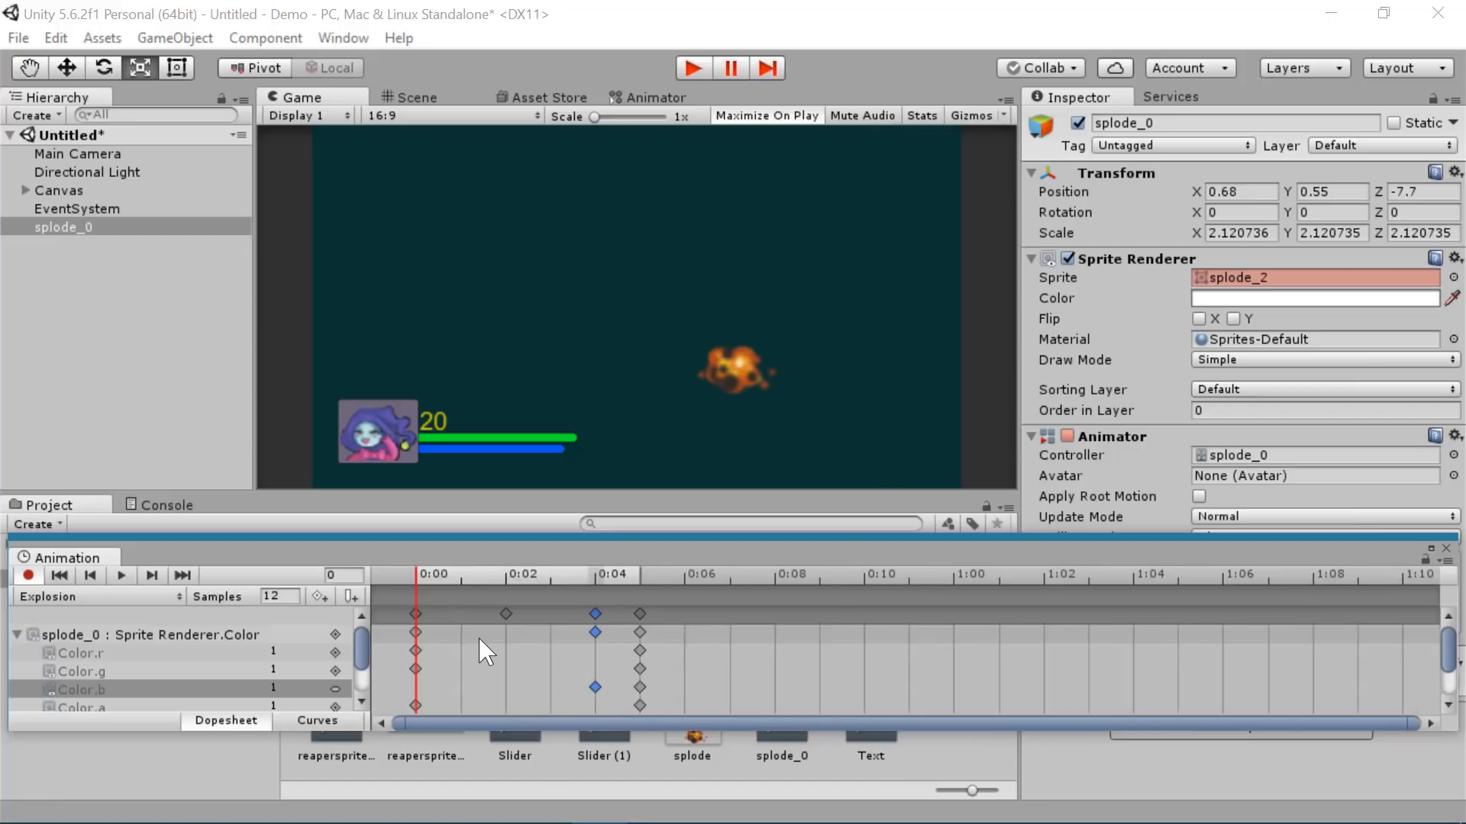
- Move the starting Color.a, Color.g and Color.r keyframes from 0:00 to 0:04 as well
left_click_drag(1029, 537, 1029, 485)
left_click(412, 656)
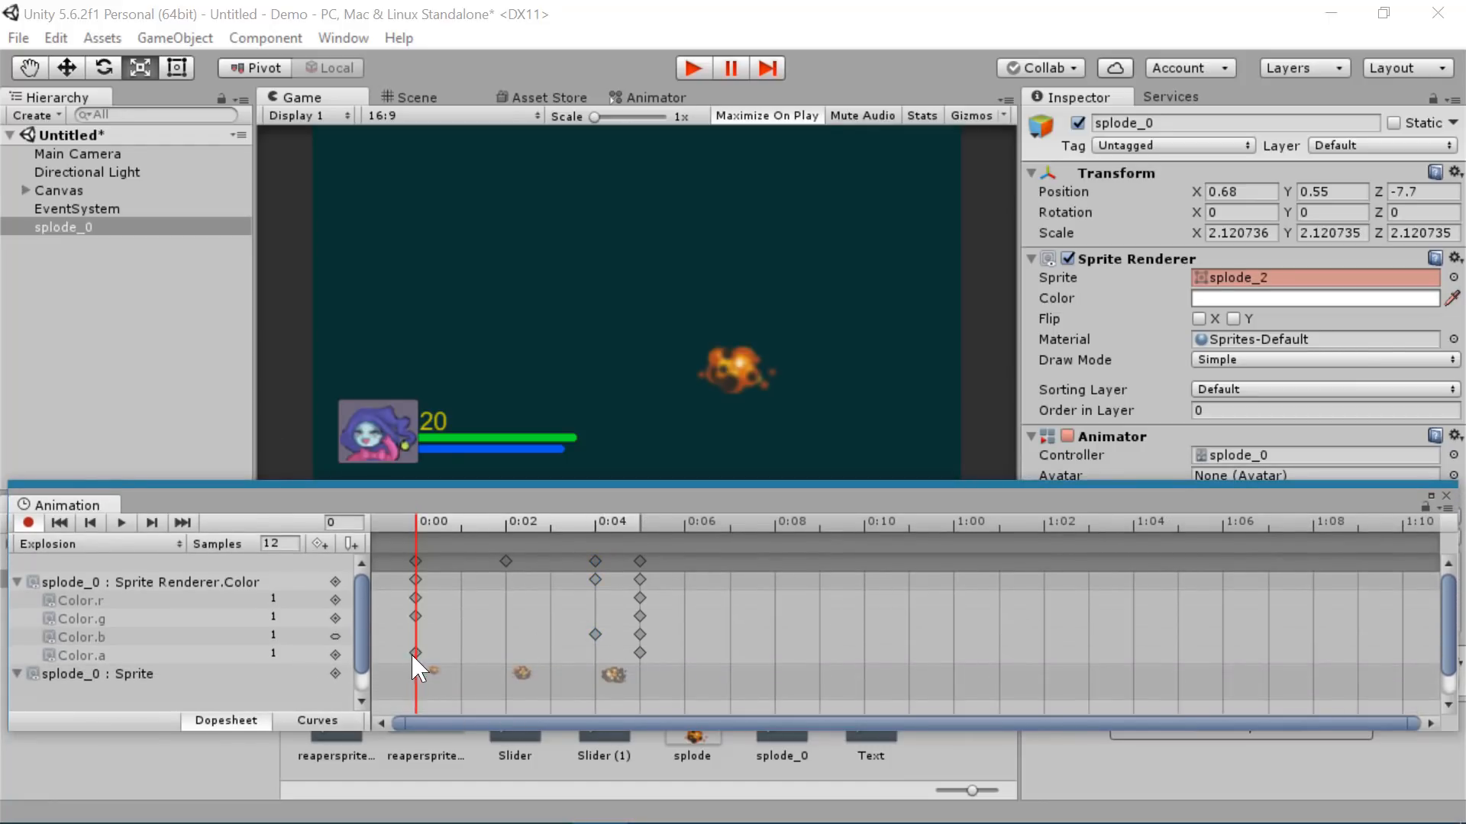
left_click_drag(417, 655, 595, 654)
left_click(414, 616)
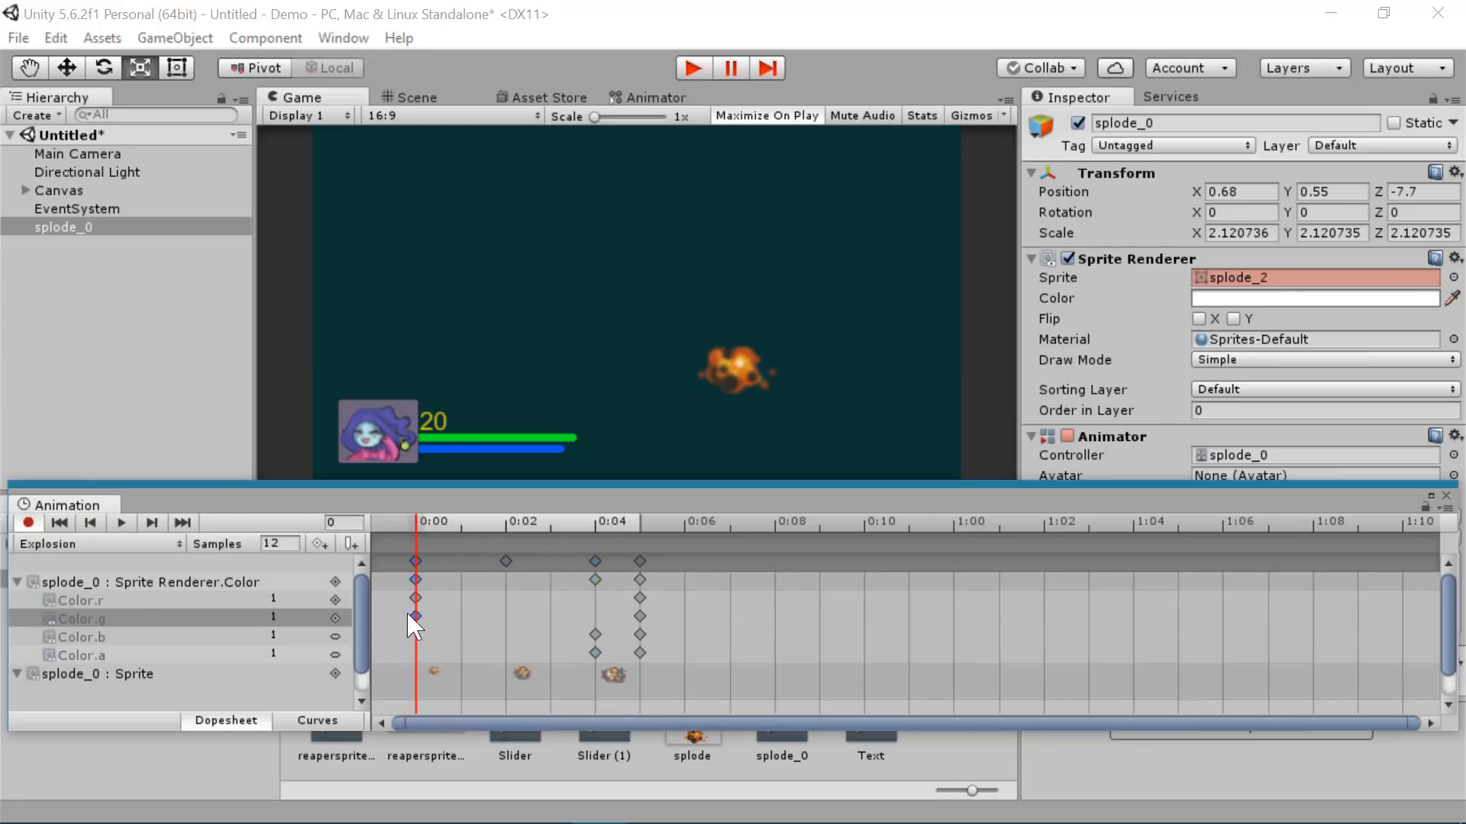
left_click_drag(415, 616, 596, 616)
left_click(415, 598)
left_click_drag(416, 600, 596, 600)
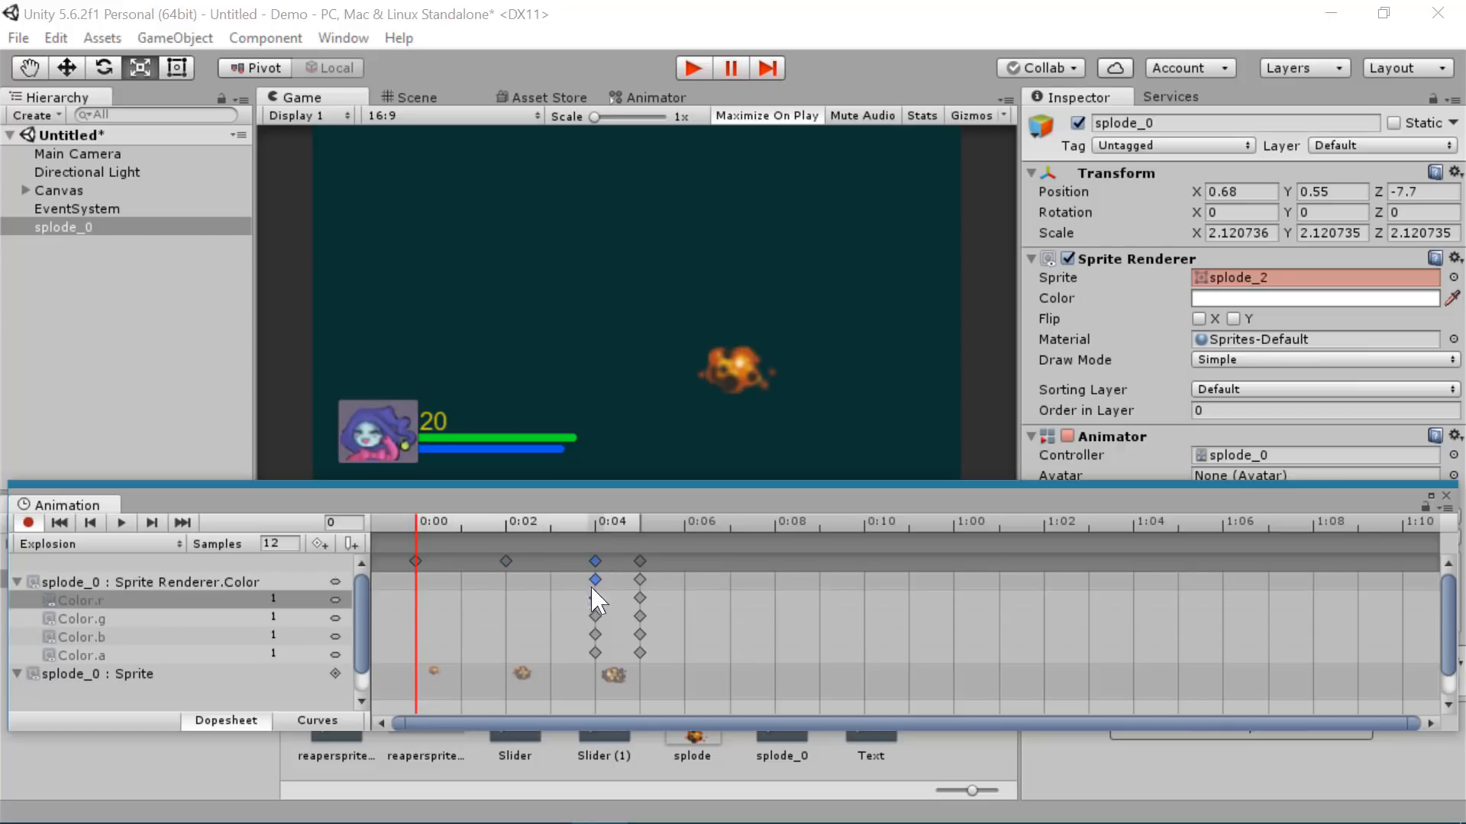
- Preview the Explosion animation in the Animation window, close the window and test the scene in Play mode
left_click(413, 562)
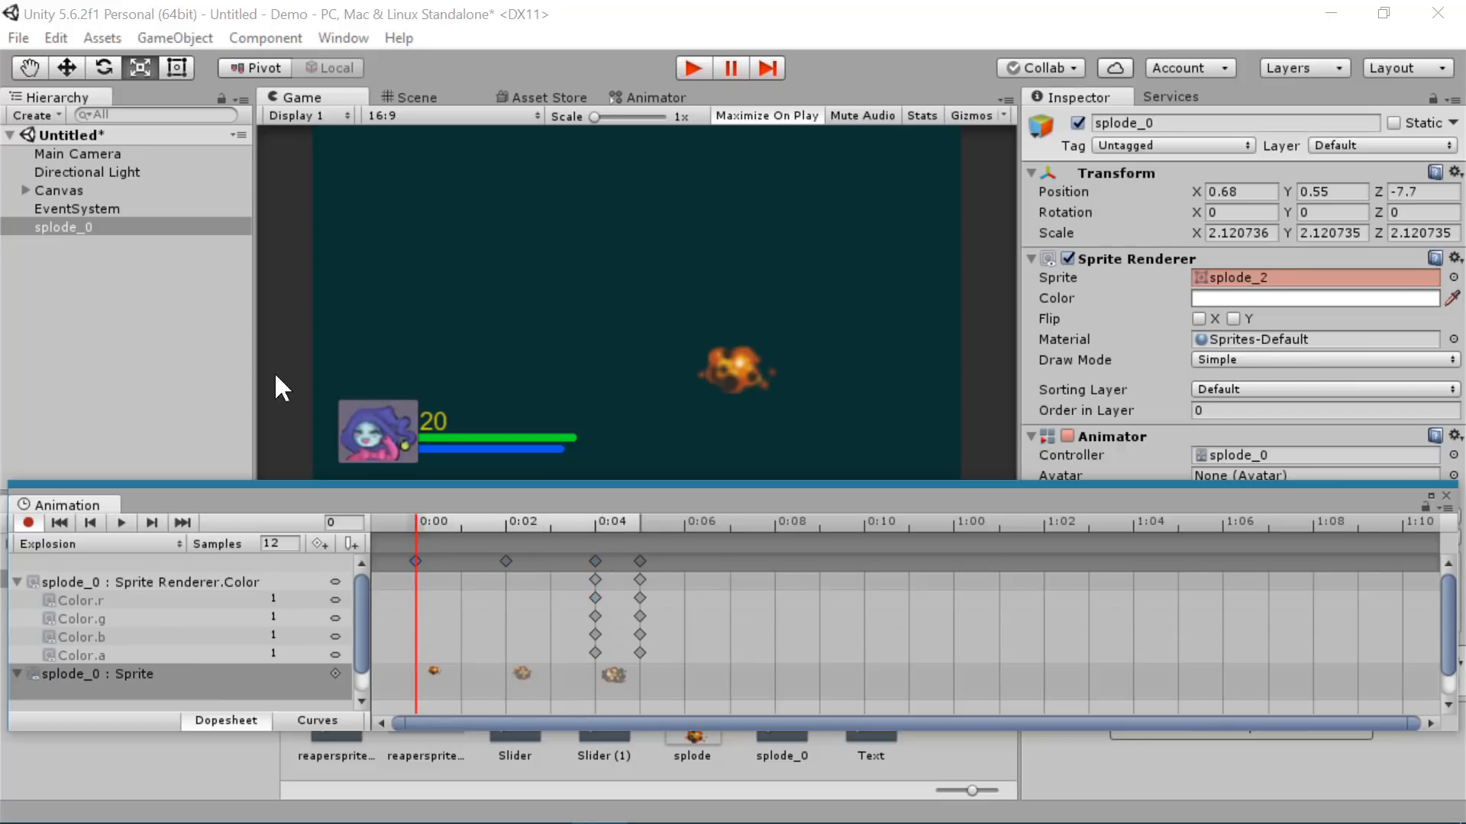
left_click(513, 561)
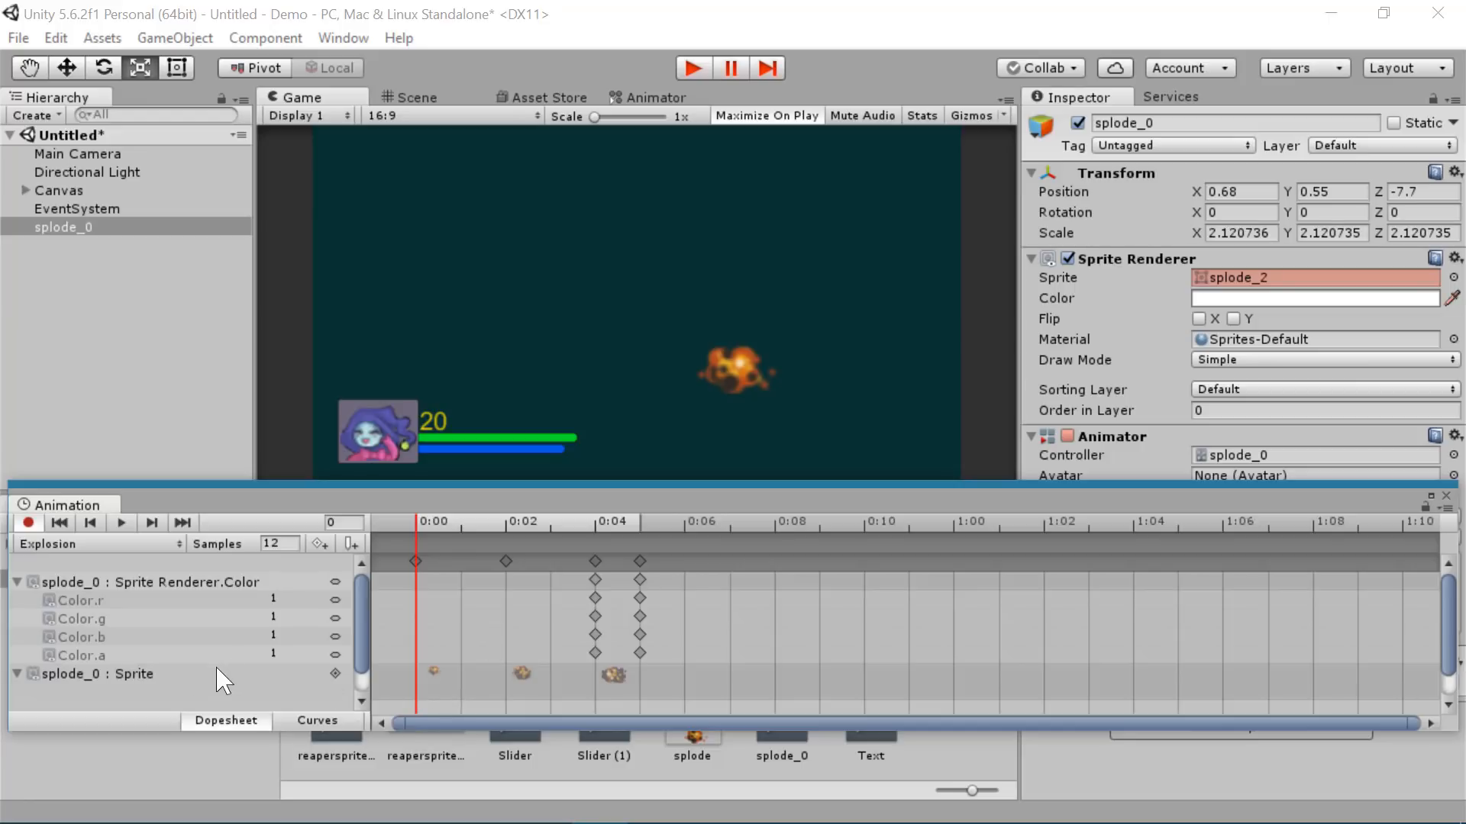
left_click_drag(466, 528, 640, 525)
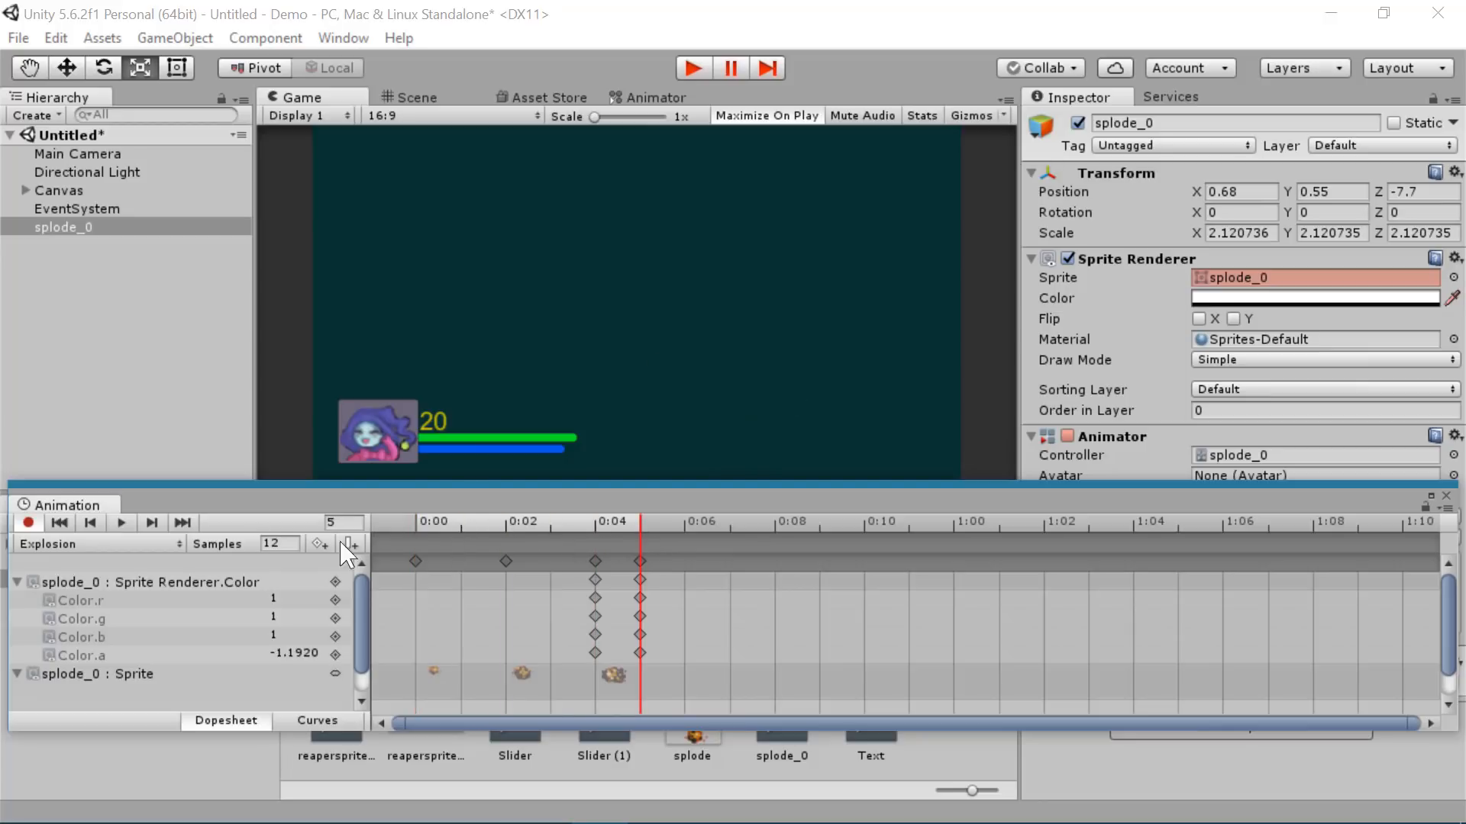
left_click(120, 522)
left_click(121, 522)
left_click(1445, 496)
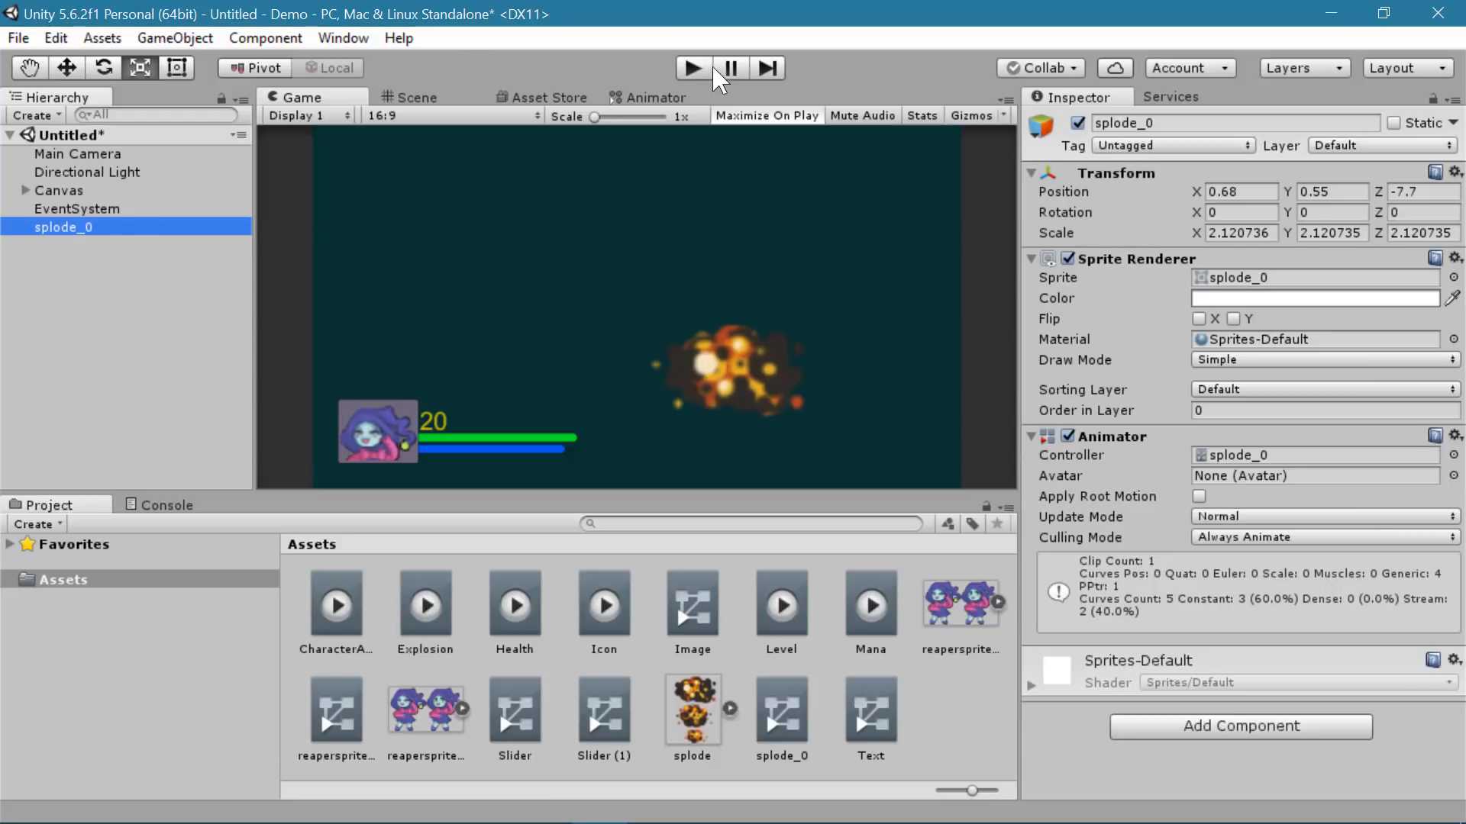
left_click(689, 67)
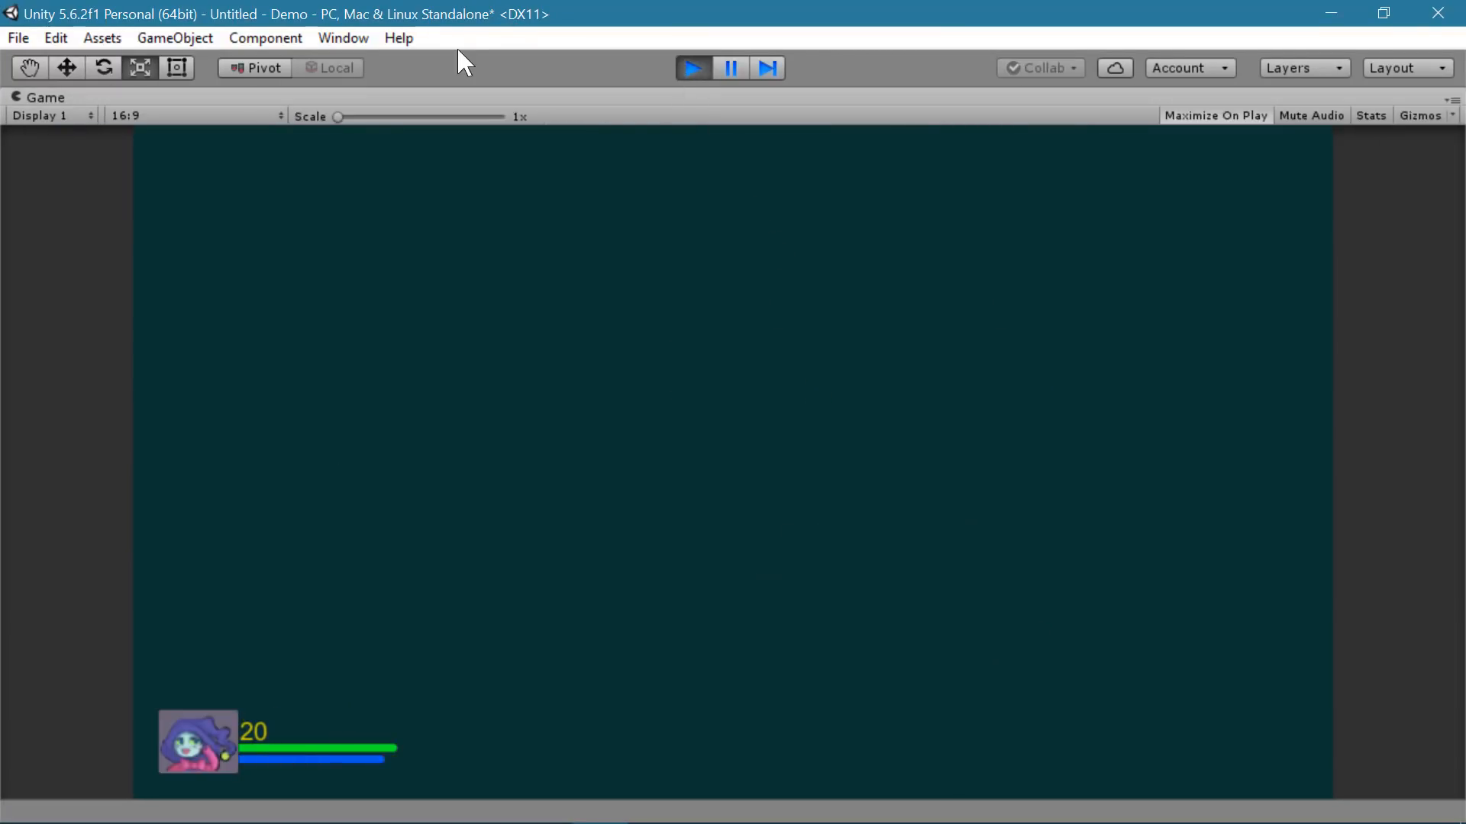
key("ctrl+p")
- Reopen the Animation window and move the Explosion clip's last keyframes from 0:05 to 0:06
left_click(343, 38)
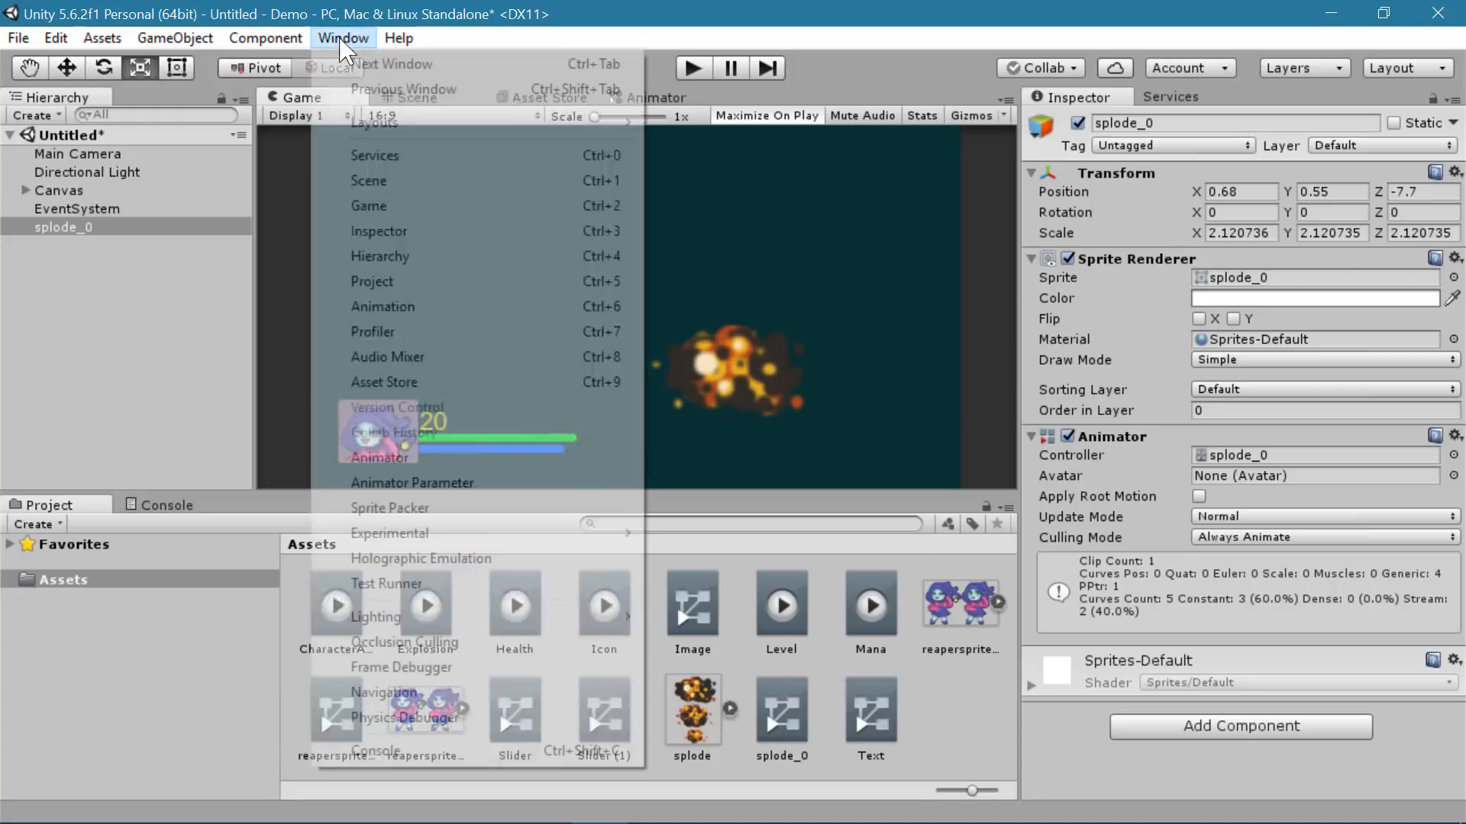
left_click(509, 306)
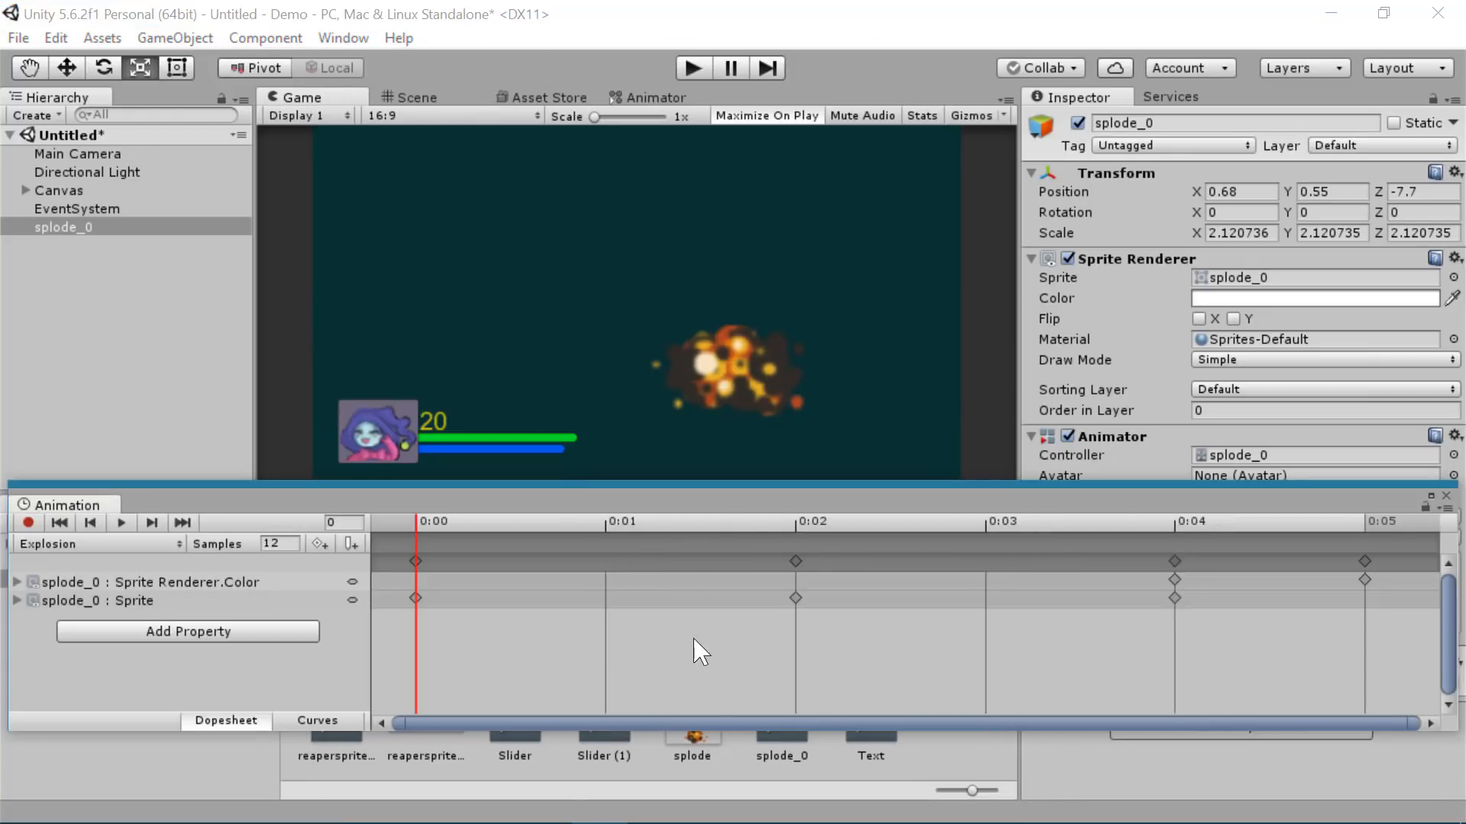
scroll(701, 653, "down", 10)
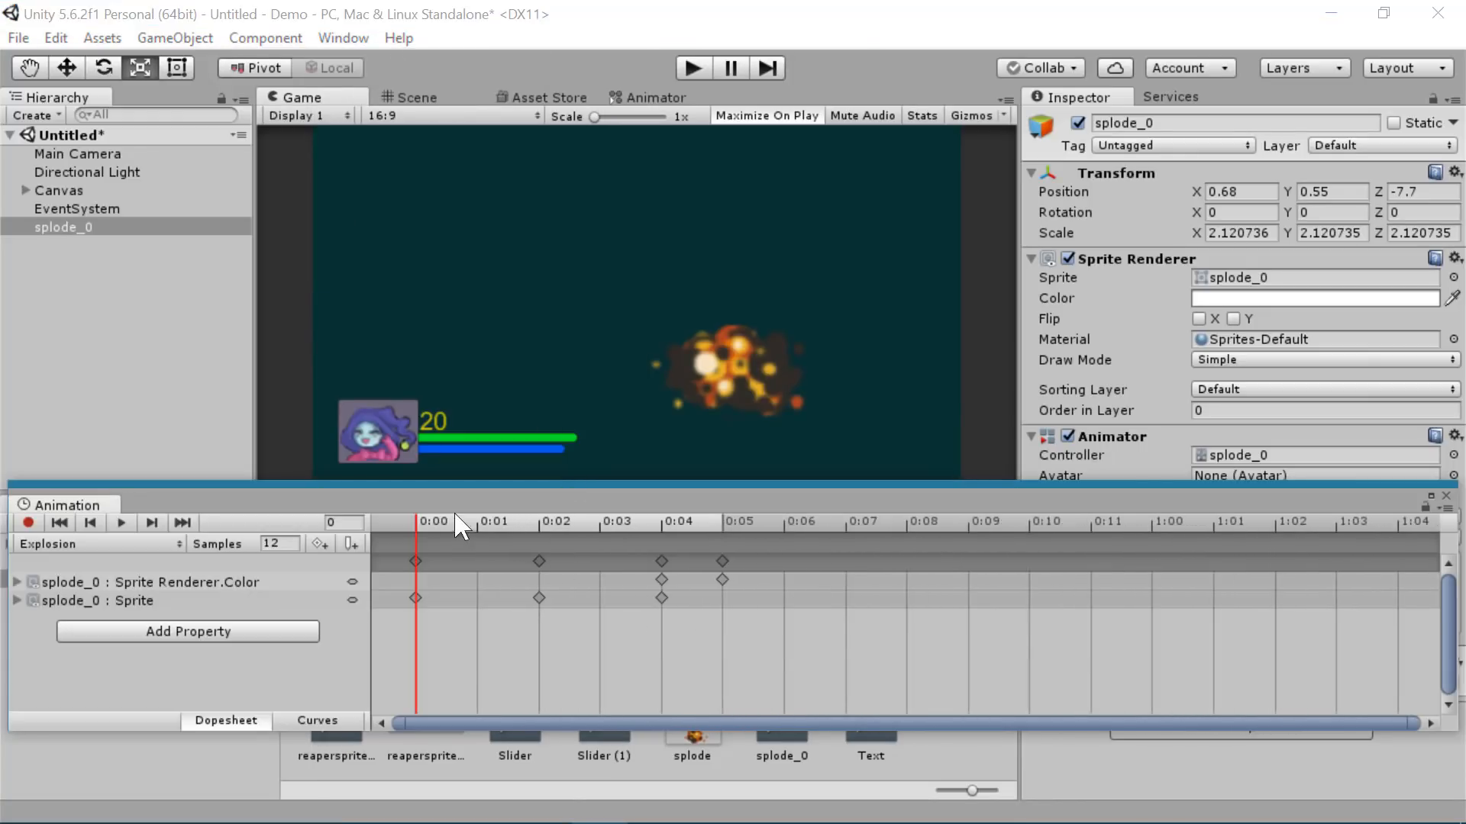
left_click_drag(458, 525, 417, 536)
scroll(565, 641, "down", 5)
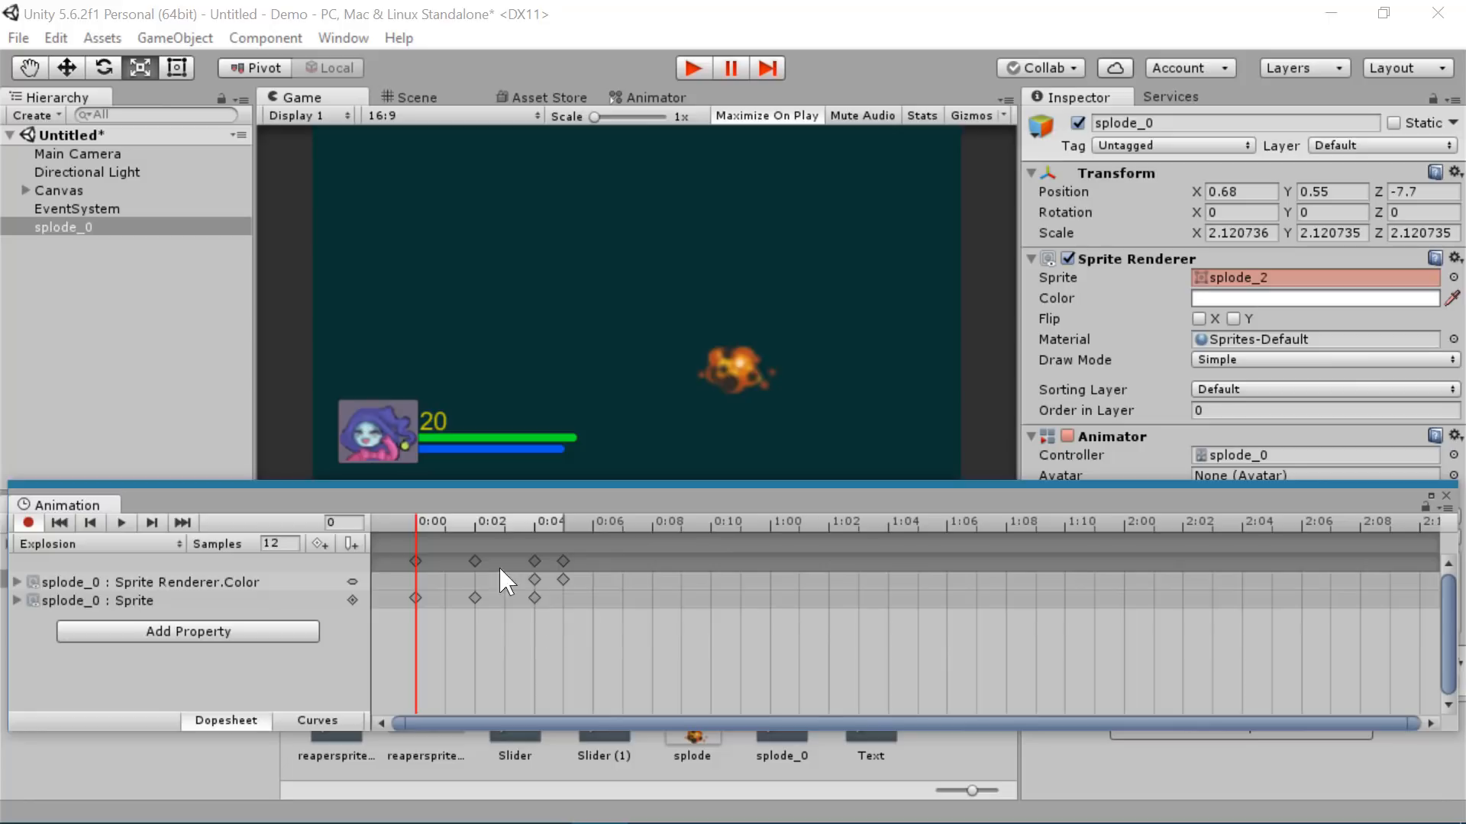
left_click(562, 560)
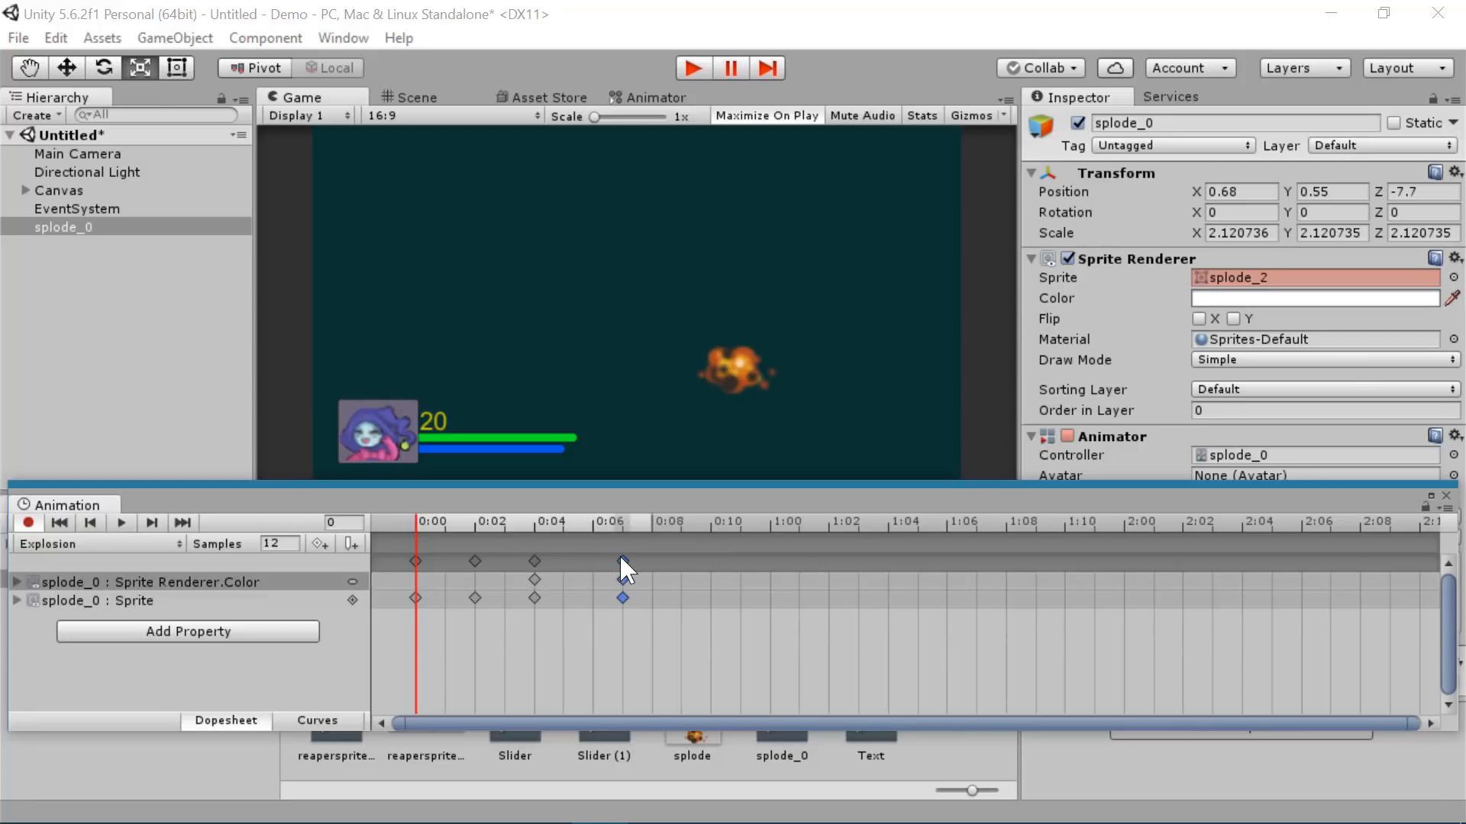
left_click_drag(620, 558, 597, 524)
scroll(556, 556, "up", 1)
scroll(595, 584, "up", 1)
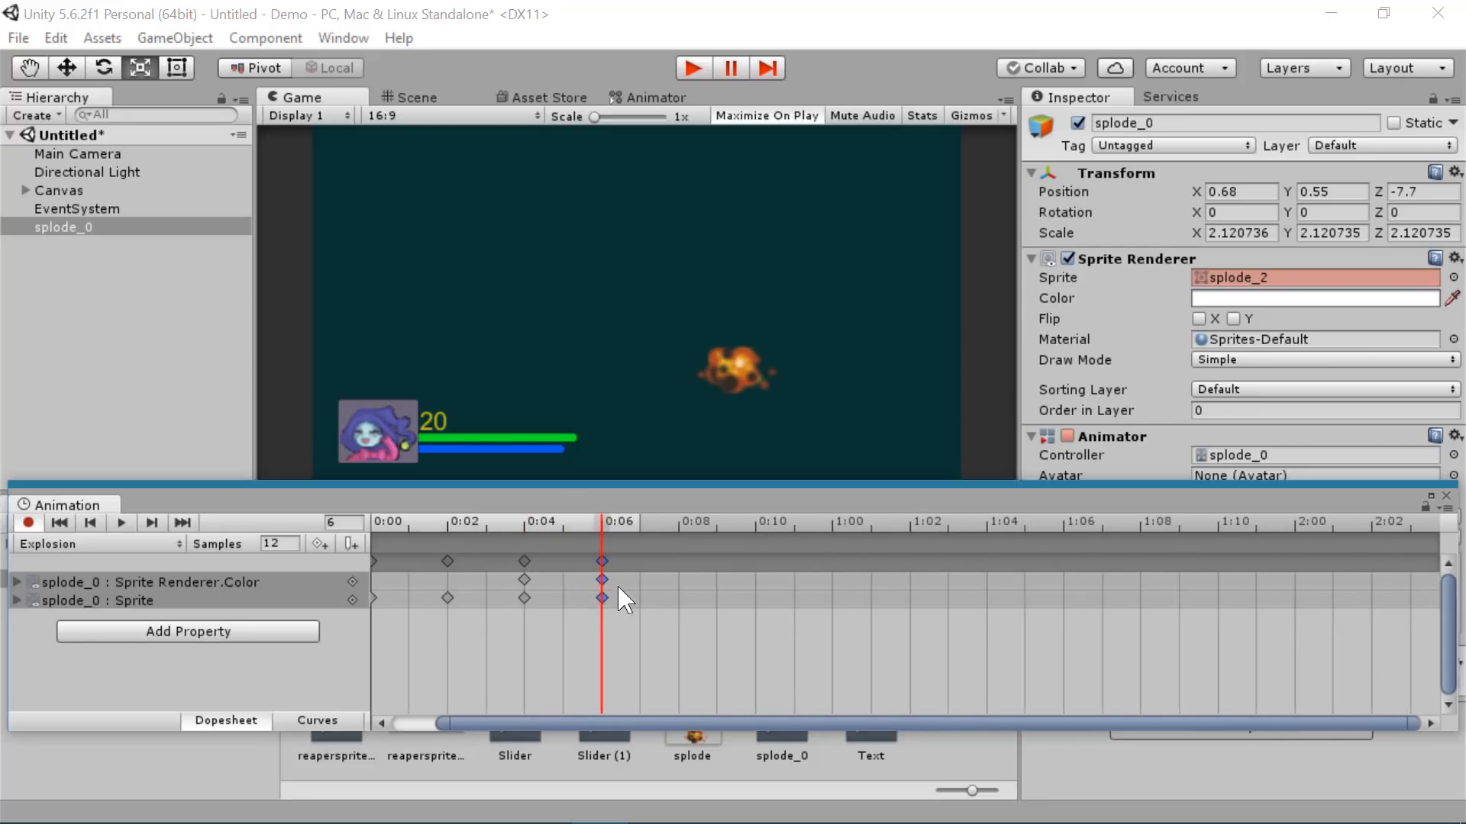
- Delete the Sprite keyframe at 0:06 and scrub back through the clip to frame 0
left_click(615, 614)
left_click(604, 598)
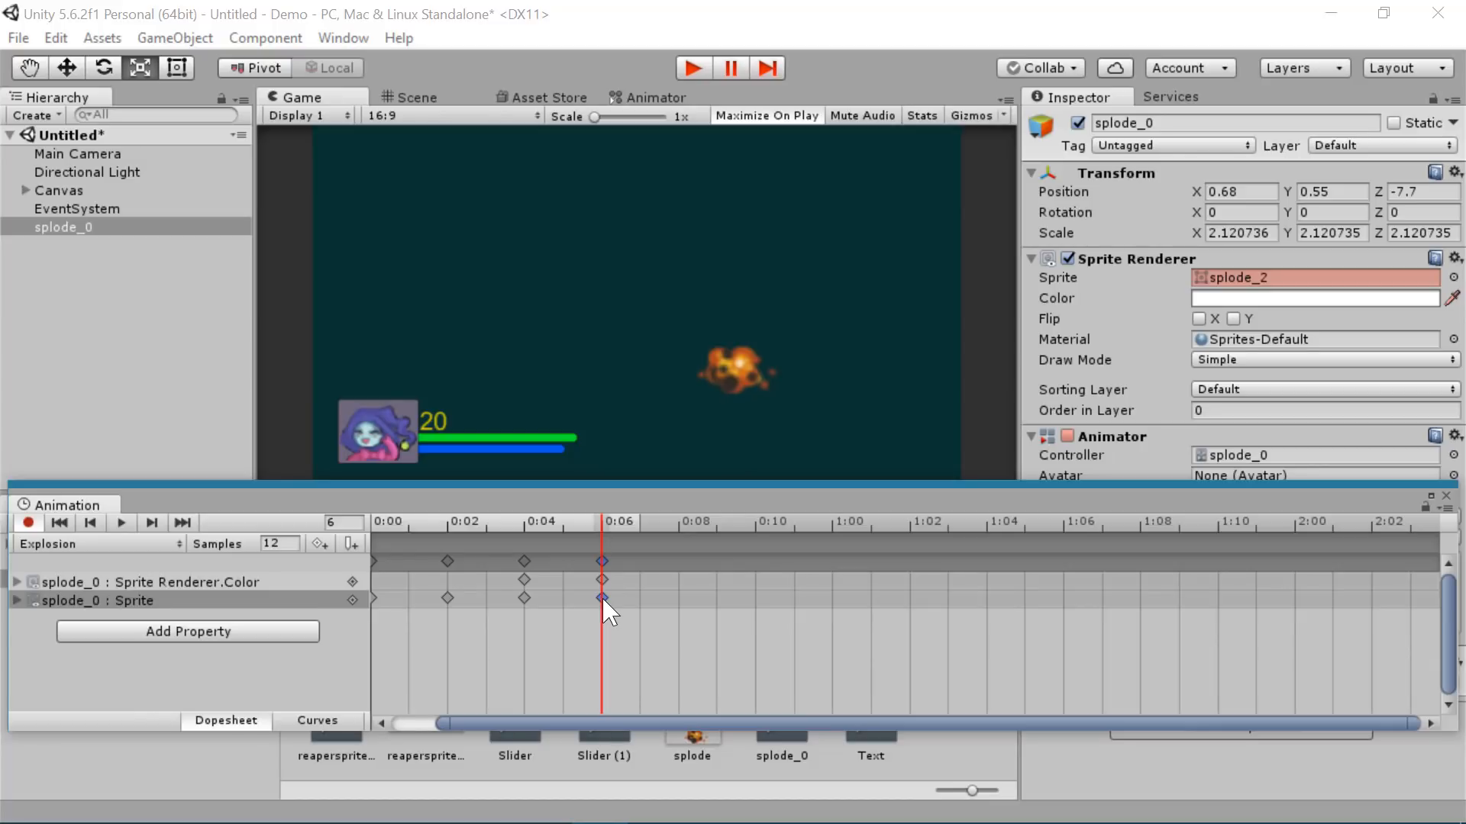
key("Delete")
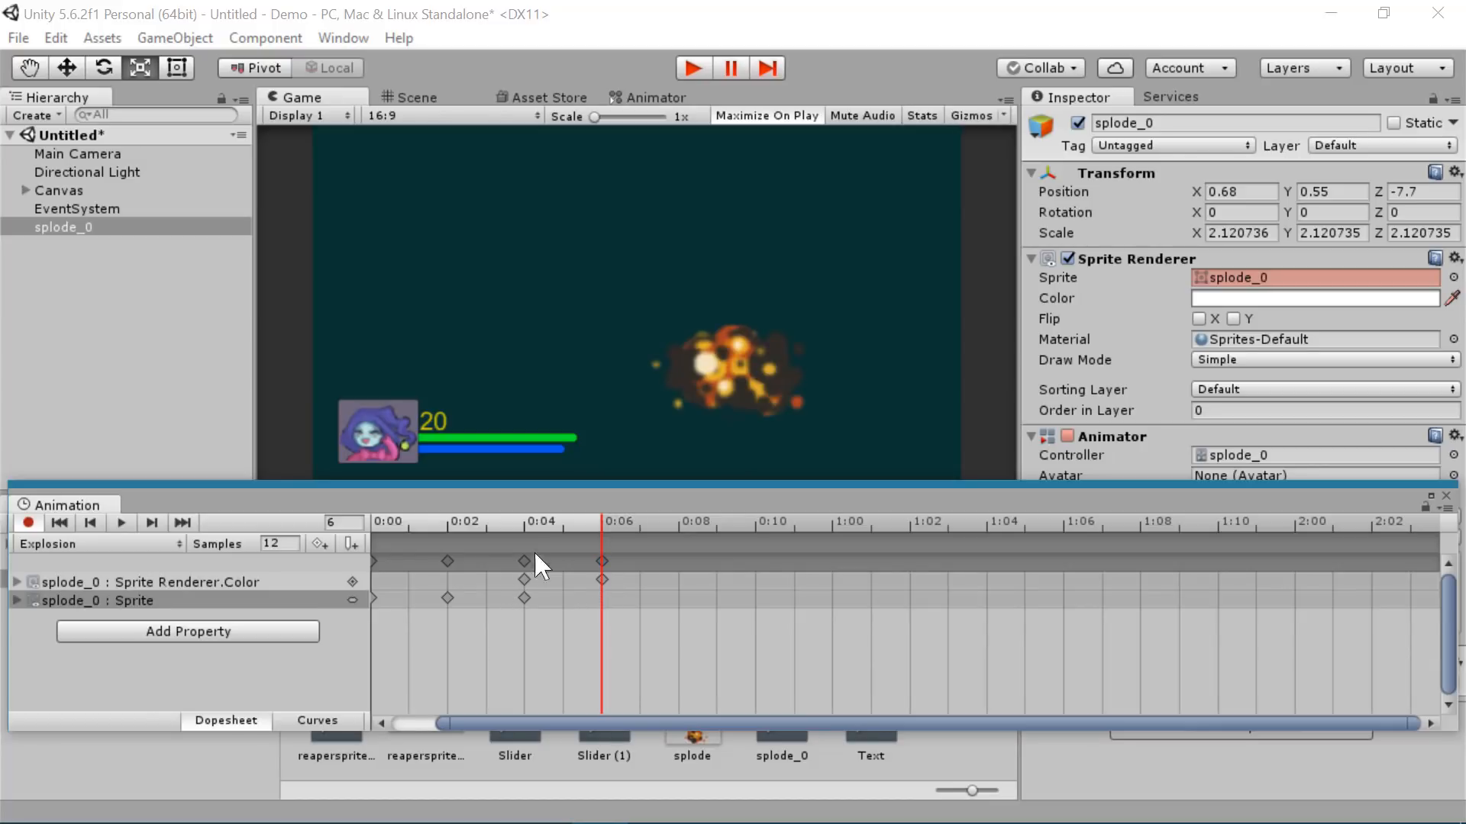
left_click_drag(563, 523, 374, 594)
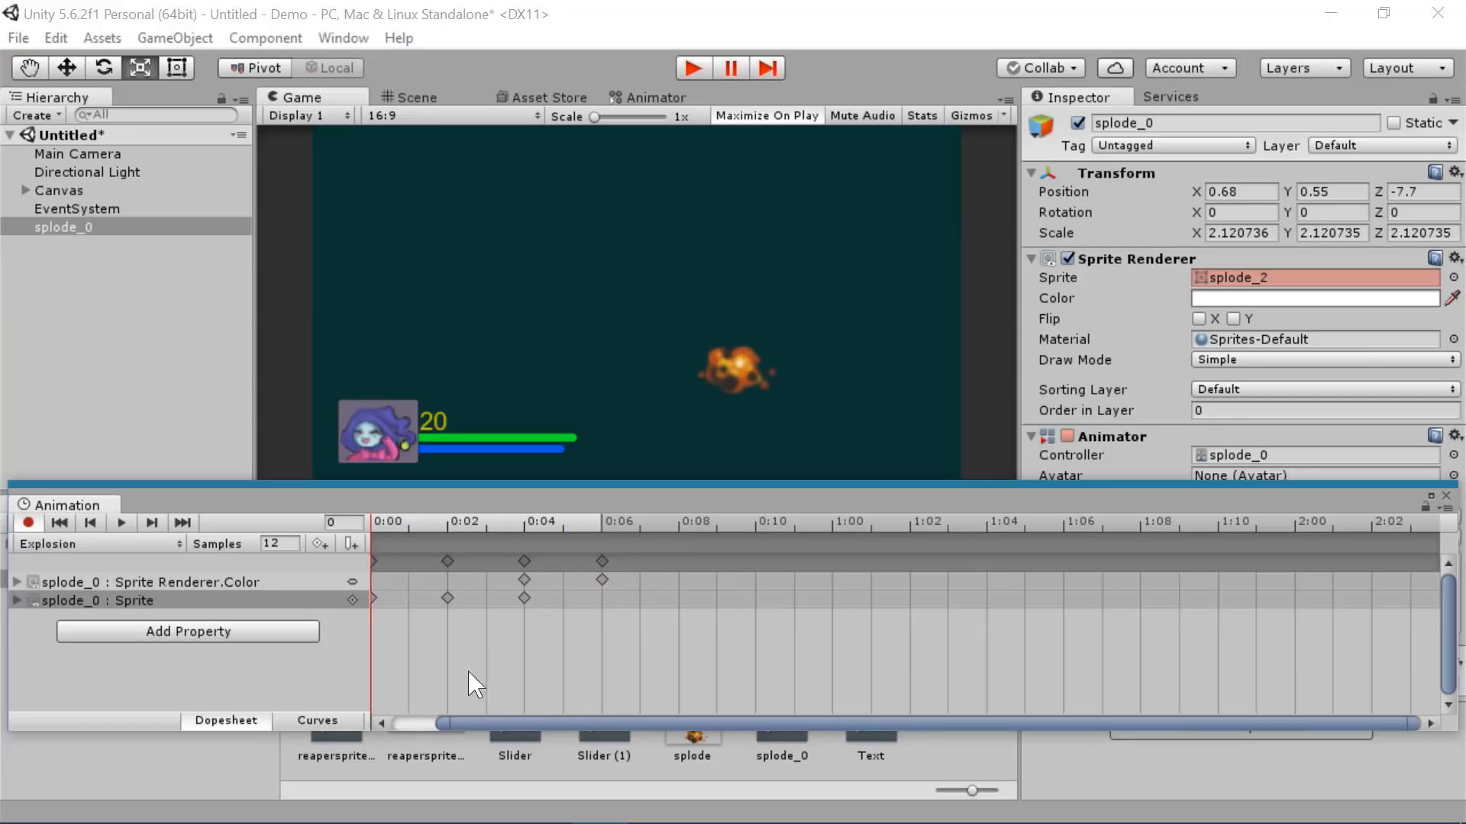
- Expand the Sprite Renderer Color property, set Color.a to 0 at frame 0:07 and scrub through the fade
left_click_drag(544, 725, 481, 720)
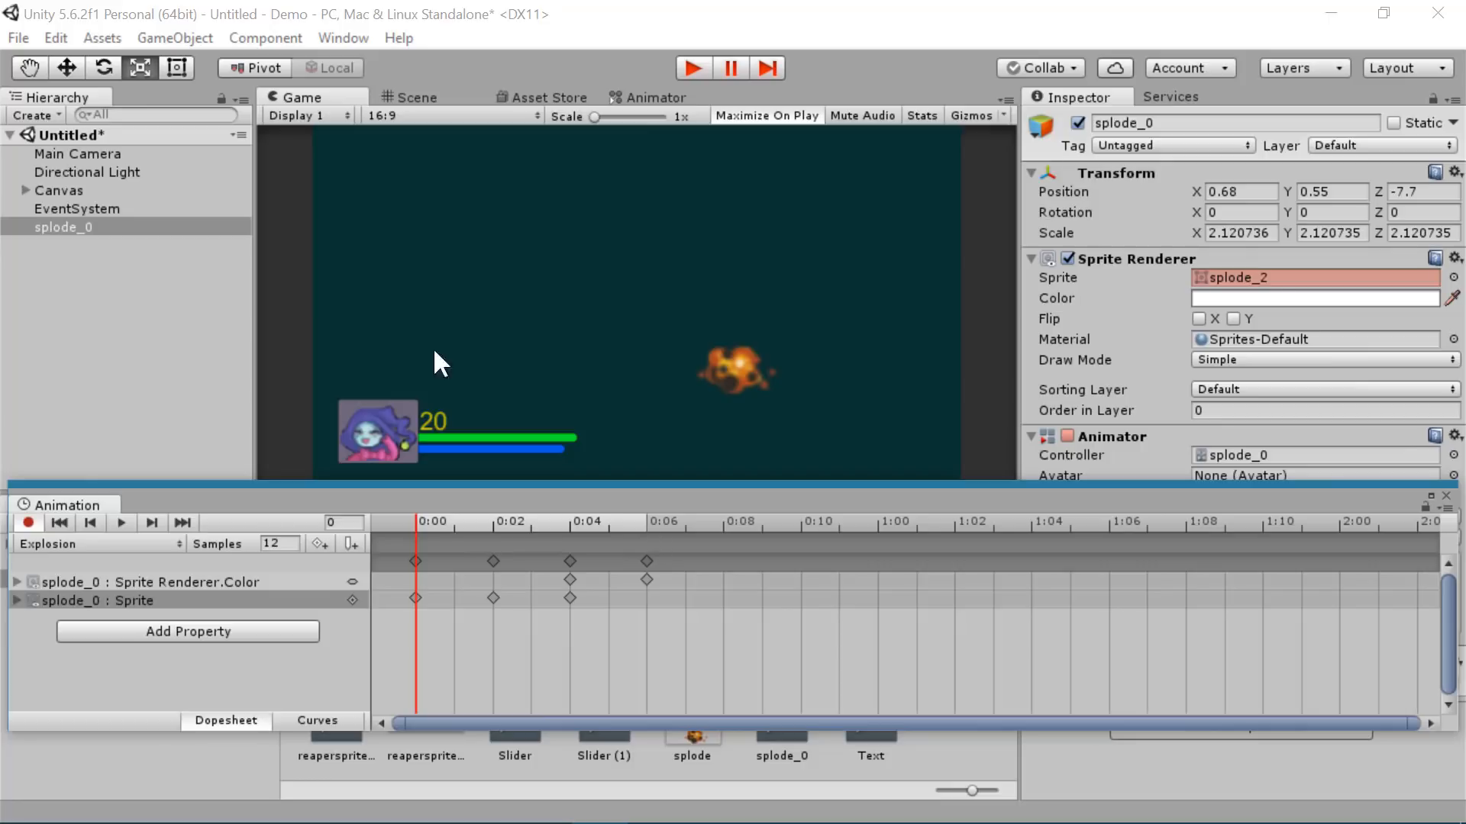
left_click(649, 522)
left_click(646, 580)
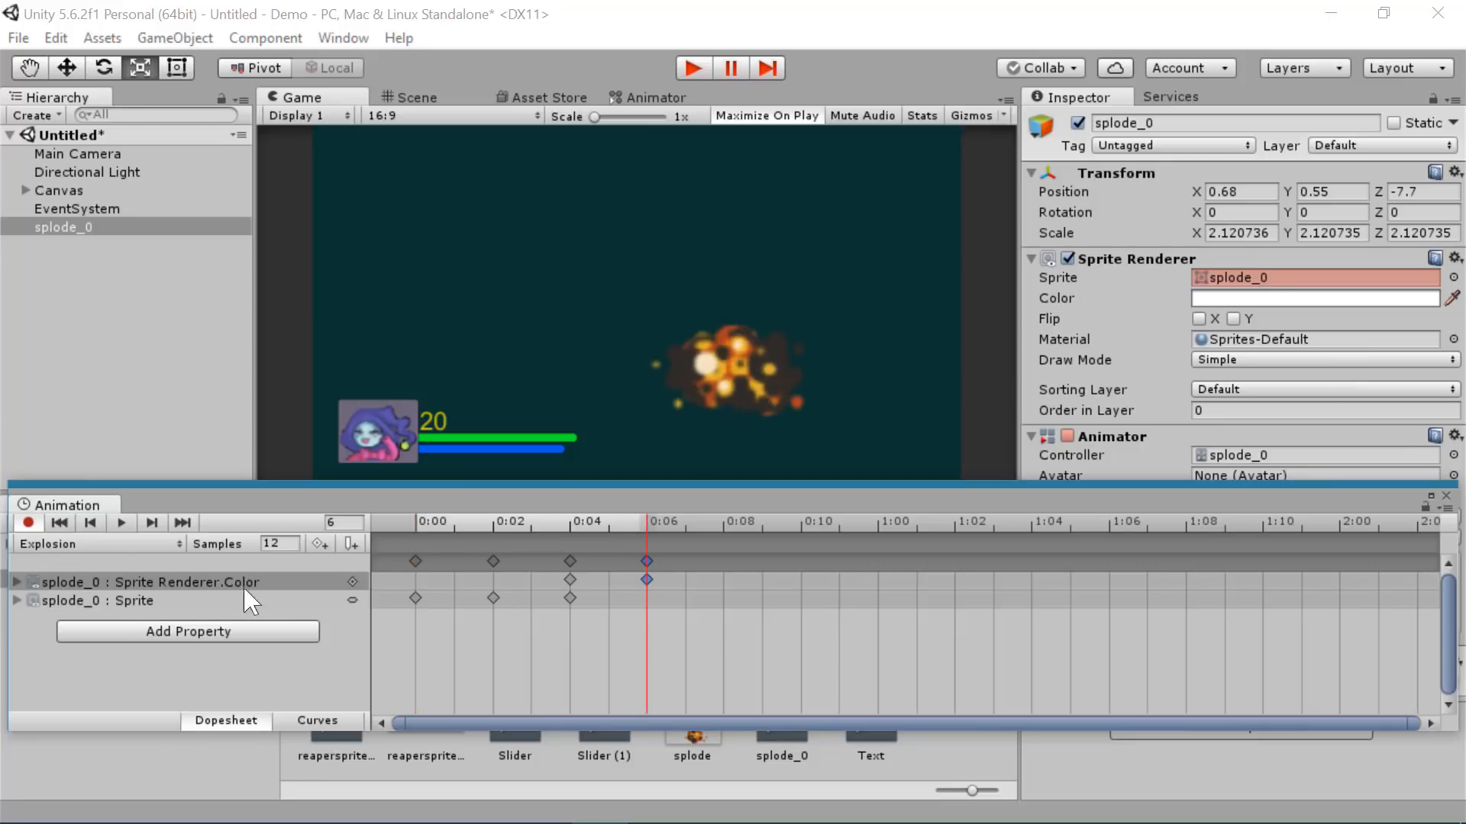
left_click(16, 582)
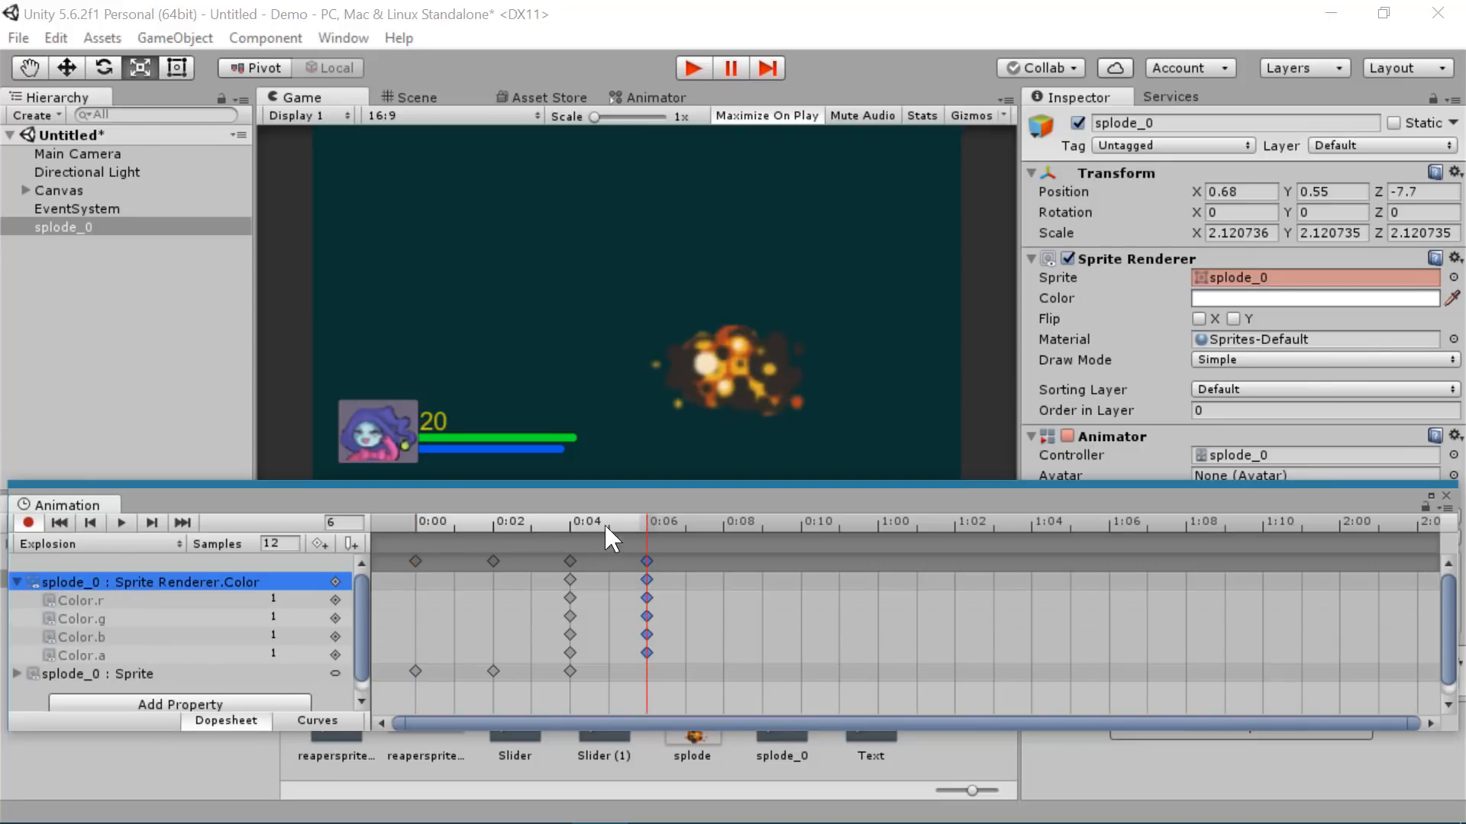
left_click_drag(608, 534, 677, 528)
scroll(717, 588, "down", 2)
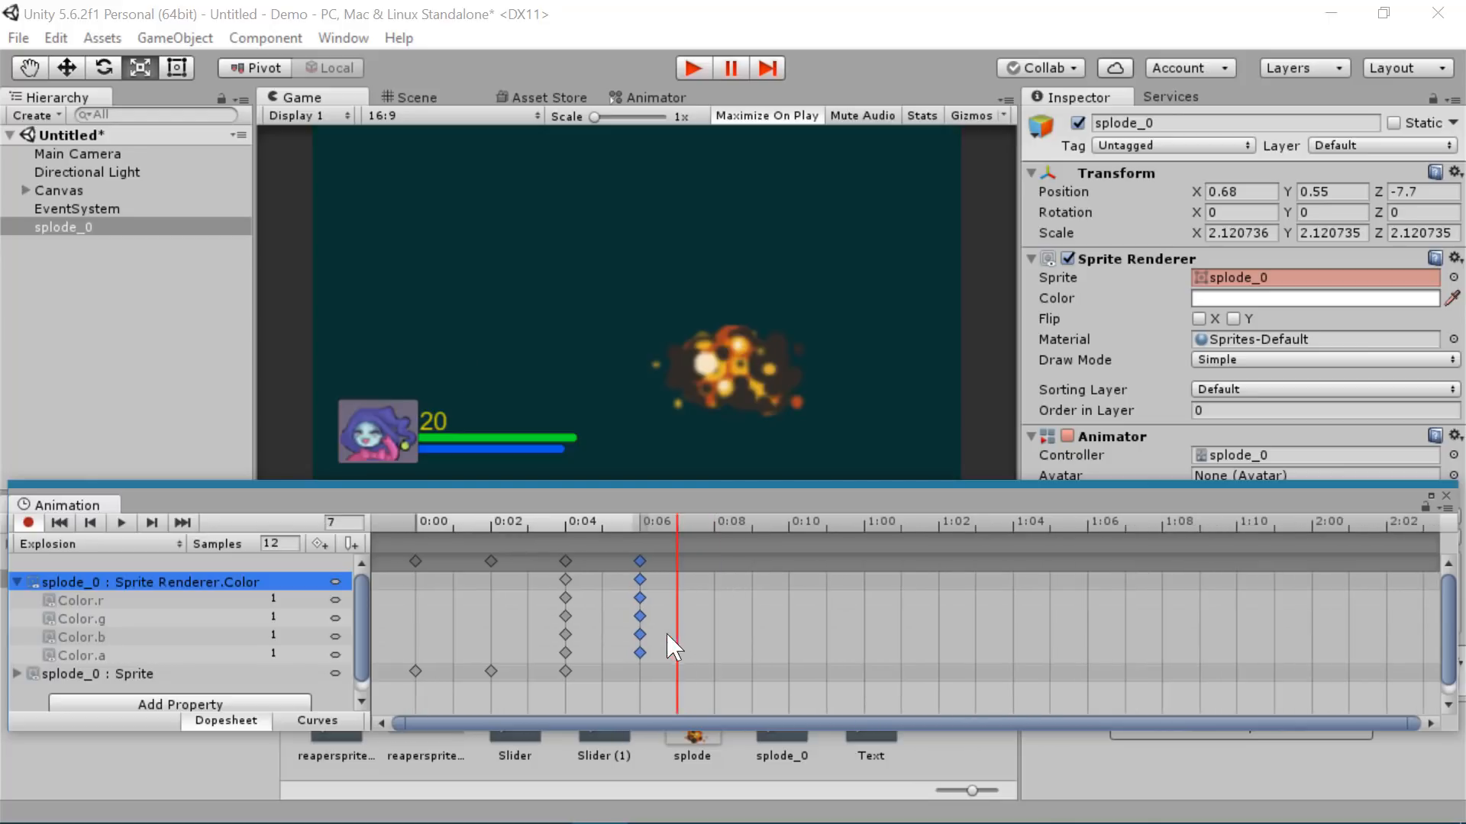
left_click(295, 652)
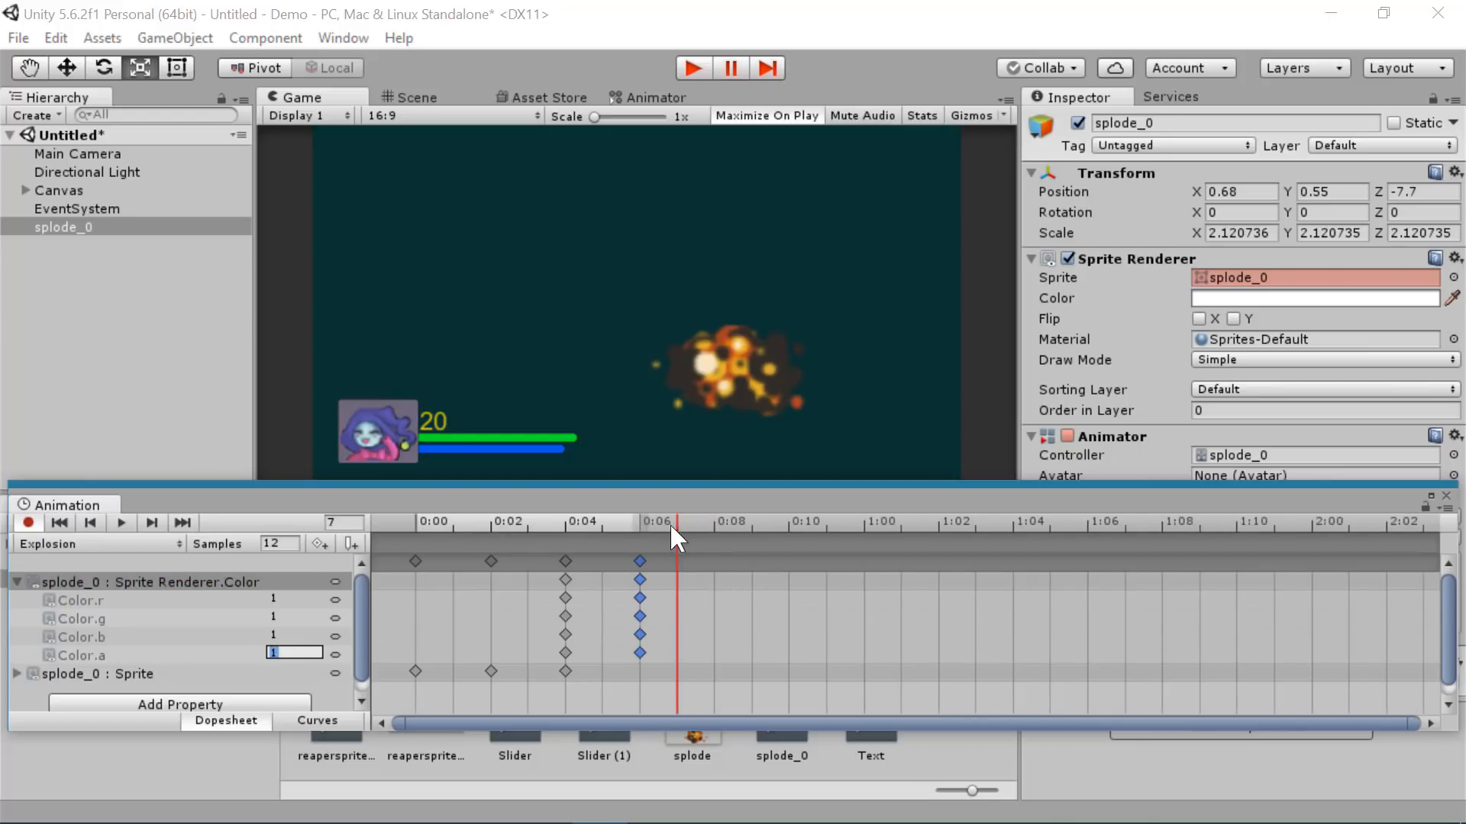
type("0")
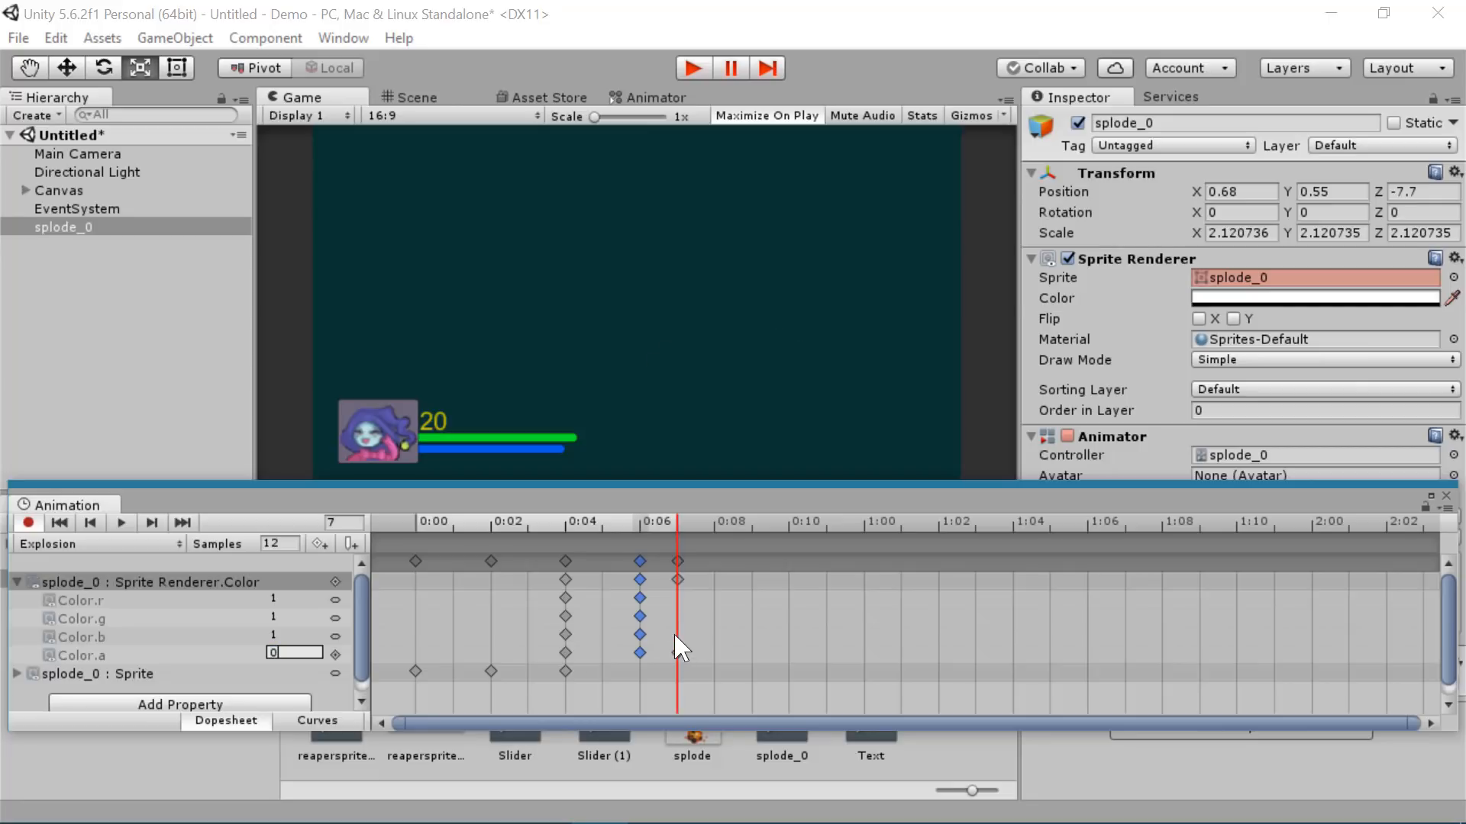
left_click_drag(611, 525, 399, 573)
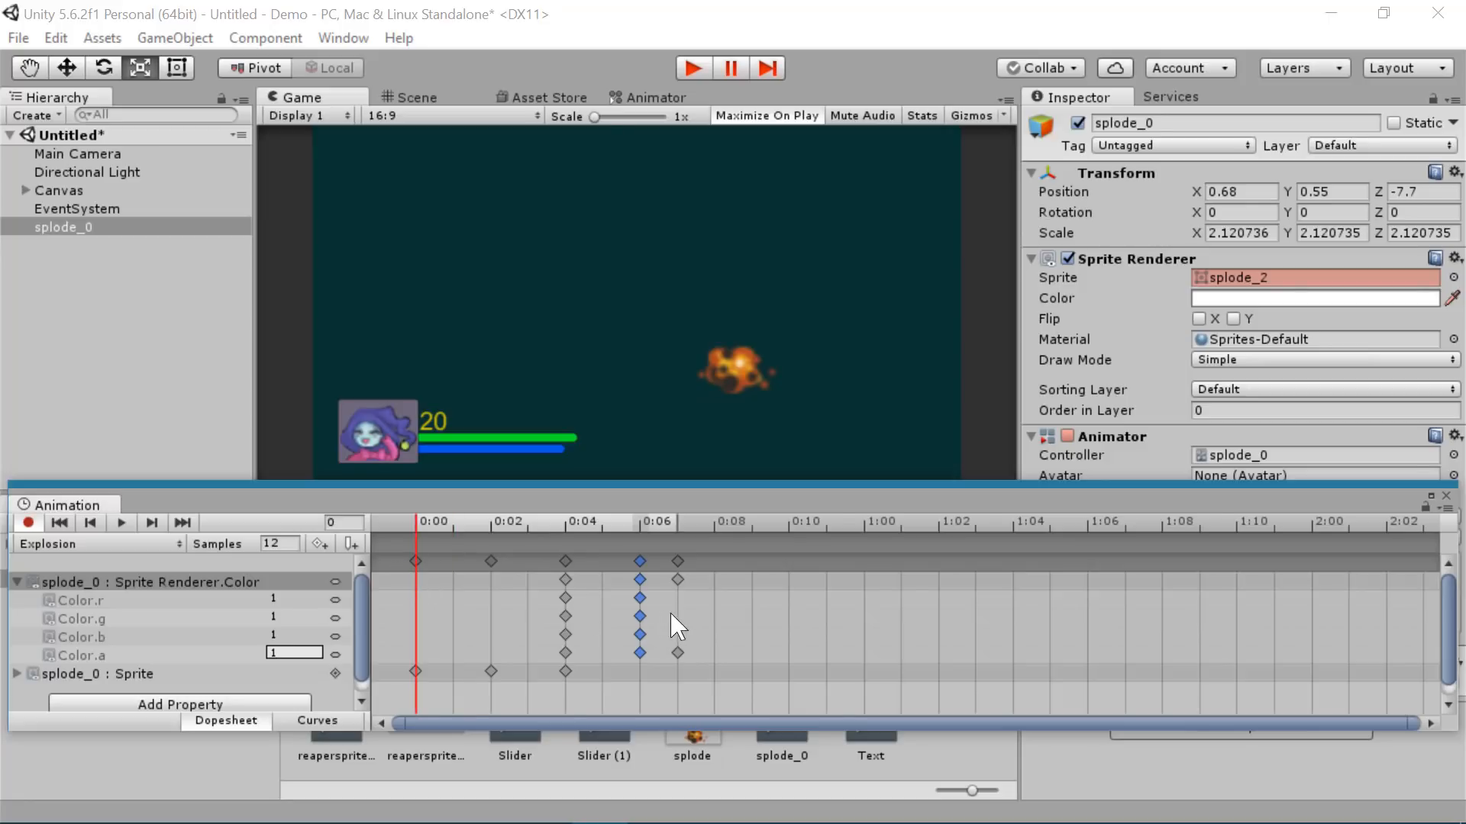
- Shift all the Explosion keyframes two frames later so the first one sits at 0:02
scroll(687, 620, "down", 1)
left_click_drag(687, 556, 551, 568)
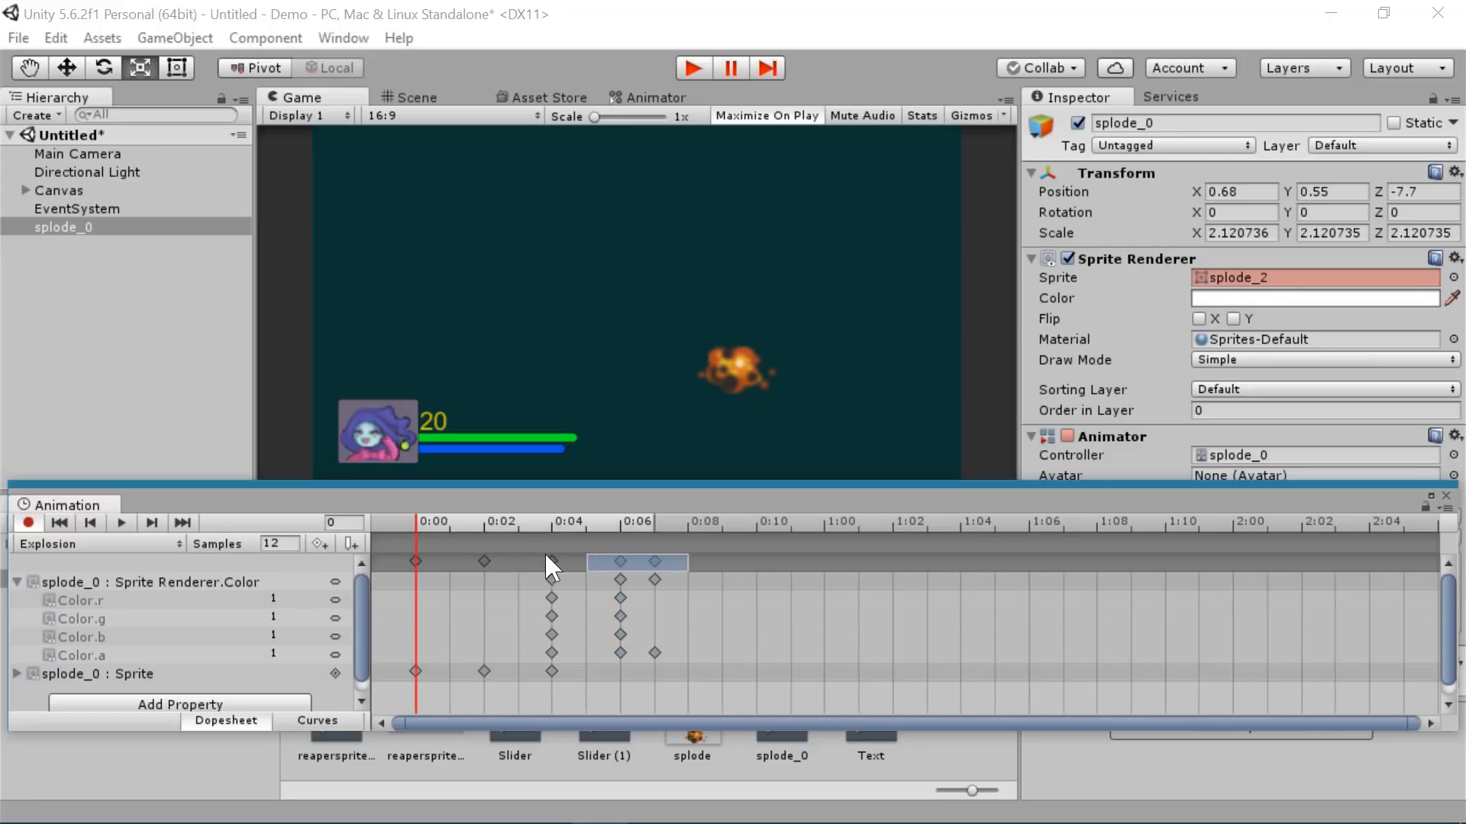
left_click_drag(419, 542, 492, 562)
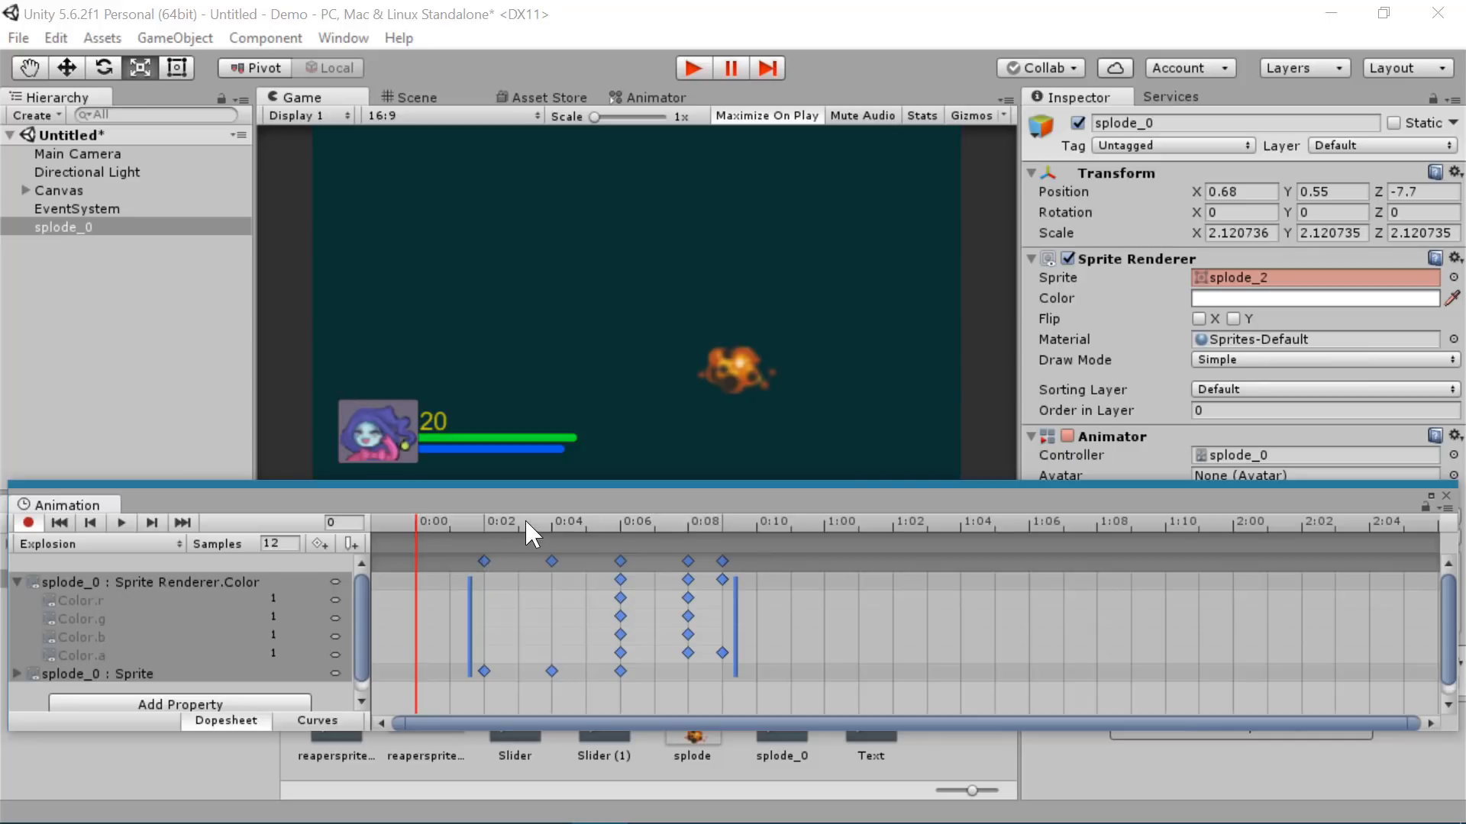
left_click(432, 578)
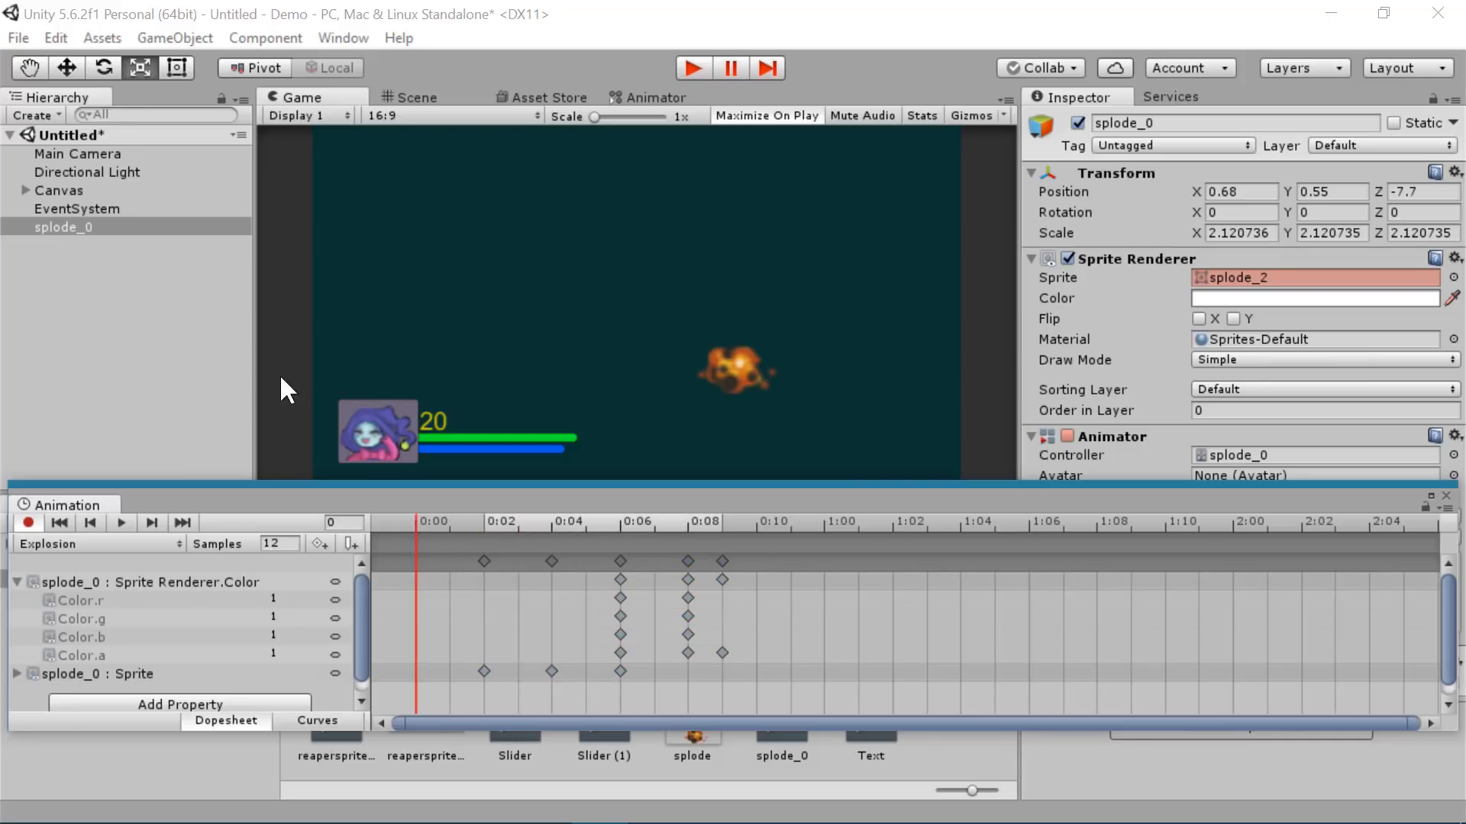
- Key the fade-in by setting Color.a to 0 at frame 0:00 and to 1 at frame 0:01
left_click(296, 656)
type("0")
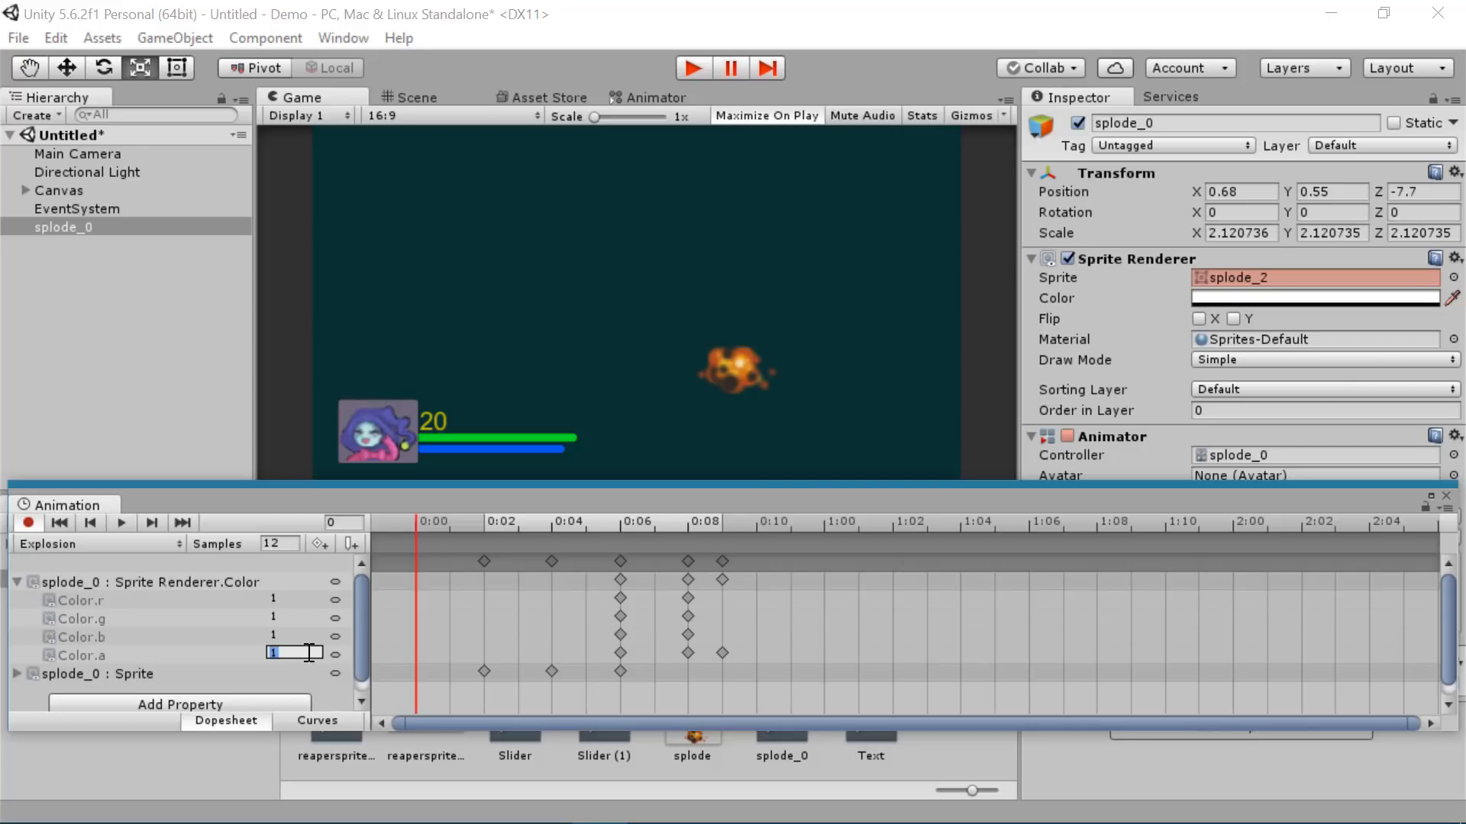
left_click(445, 526)
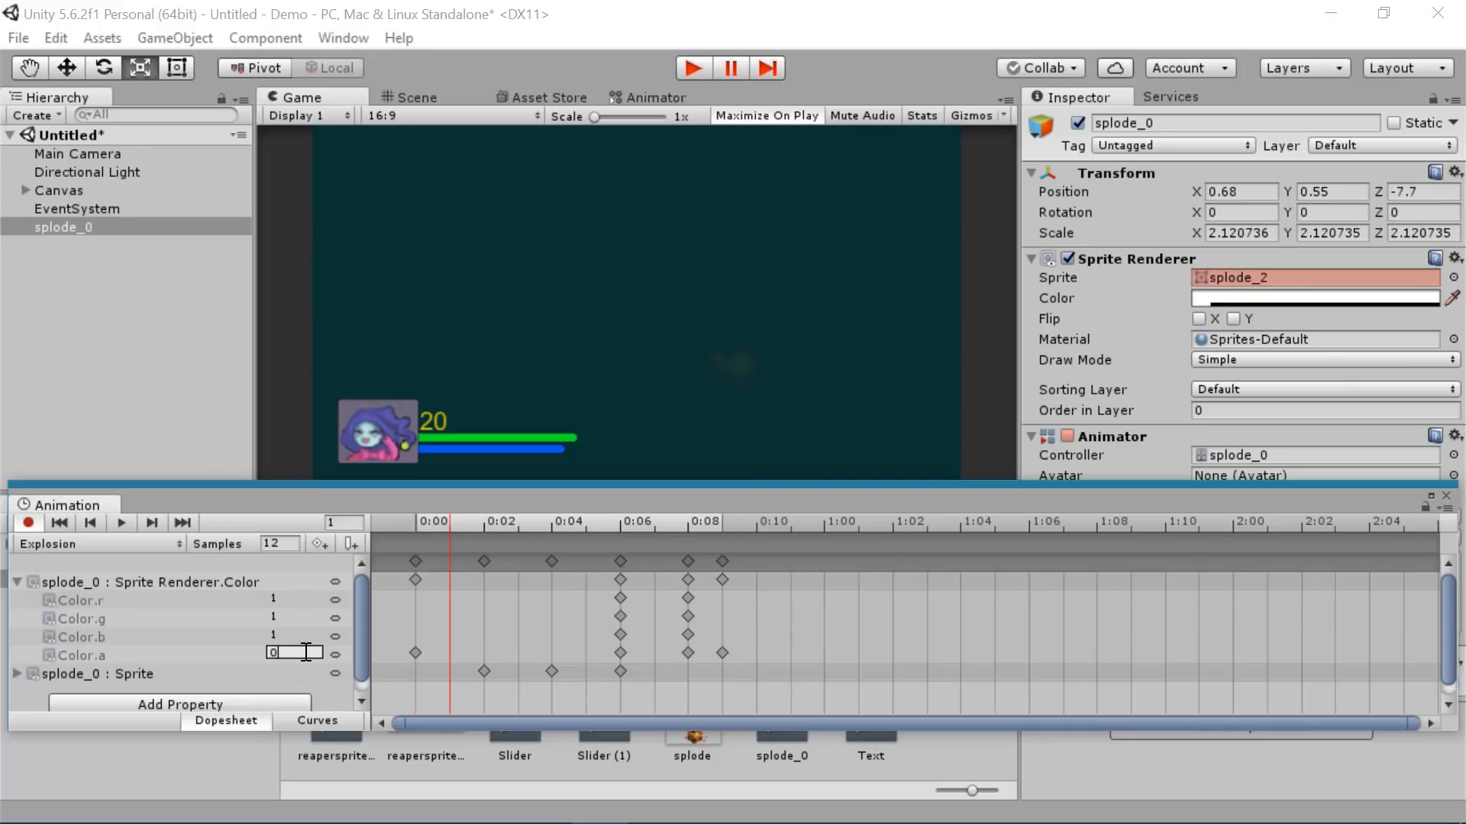
left_click_drag(304, 652, 268, 654)
type("1")
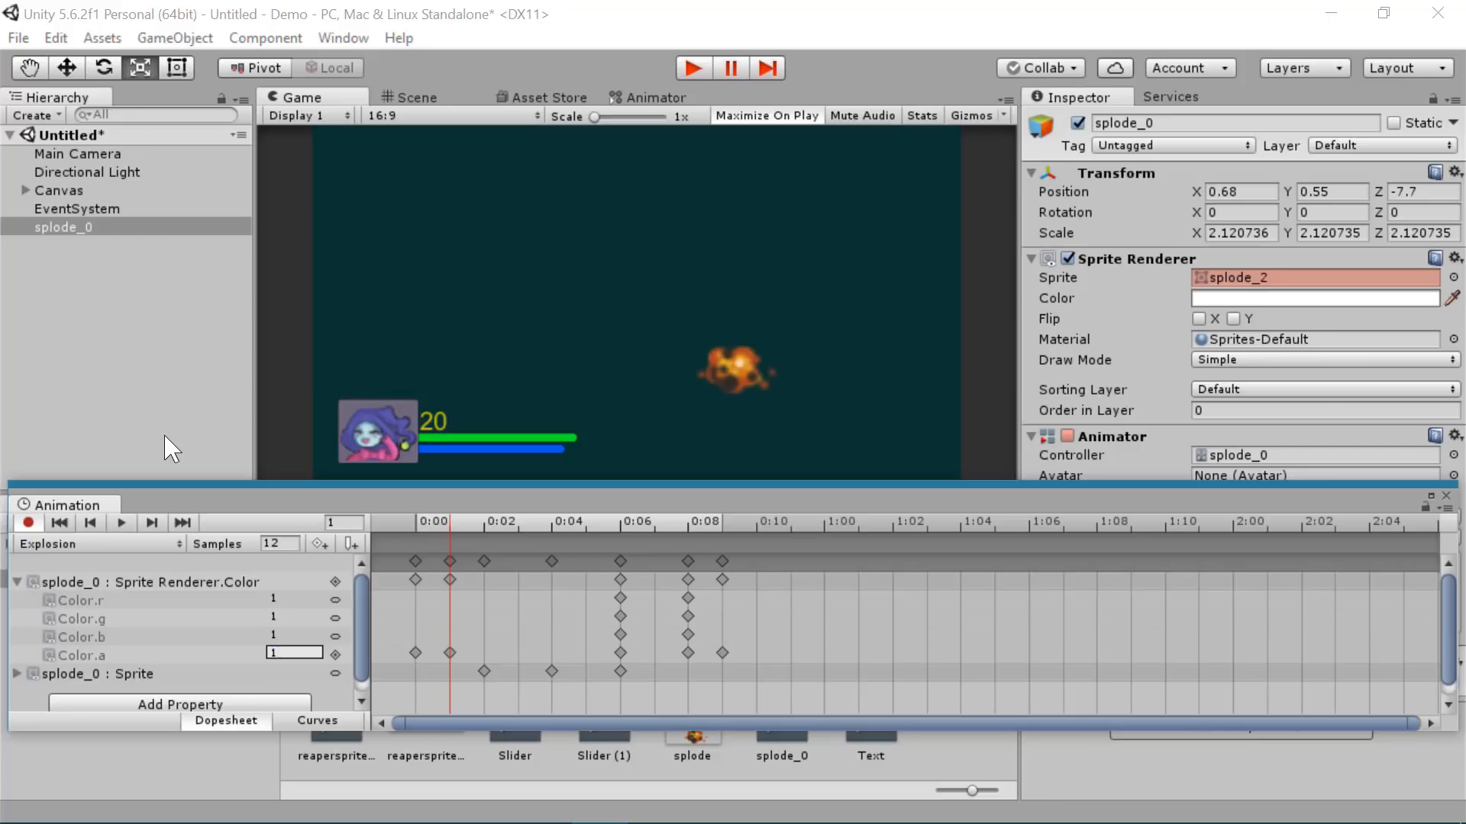
- Move the keyframes later so the fade-in starts at 0:04, the sprites at 0:05 and the last Color key sits at 1:00
left_click_drag(445, 520, 525, 551)
left_click(415, 579)
left_click_drag(760, 574, 551, 571)
- Preview the retimed Explosion animation from frame 0, close the Animation window and test the scene twice in Play mode
left_click_drag(496, 519, 384, 574)
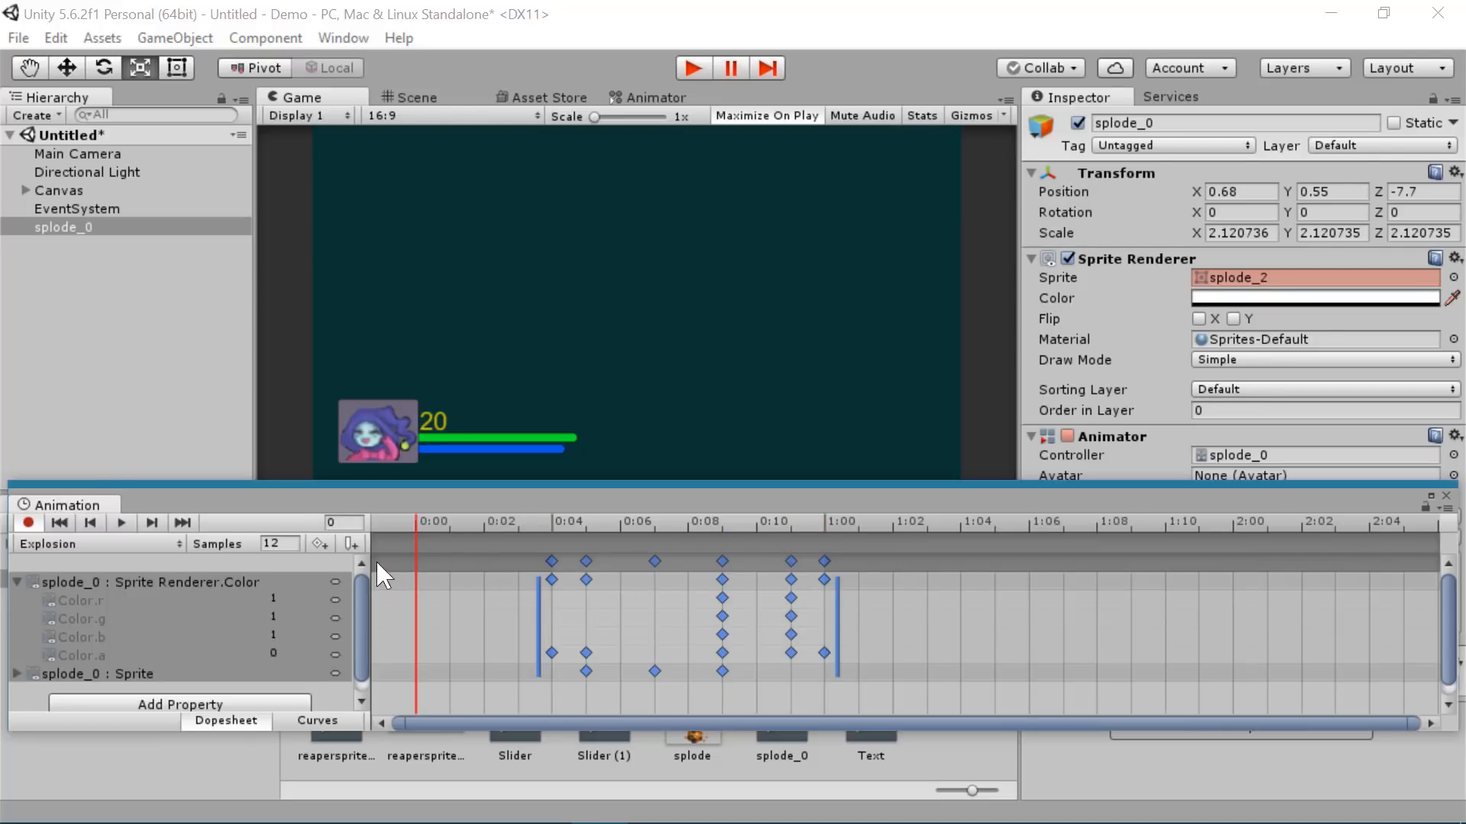
left_click(121, 523)
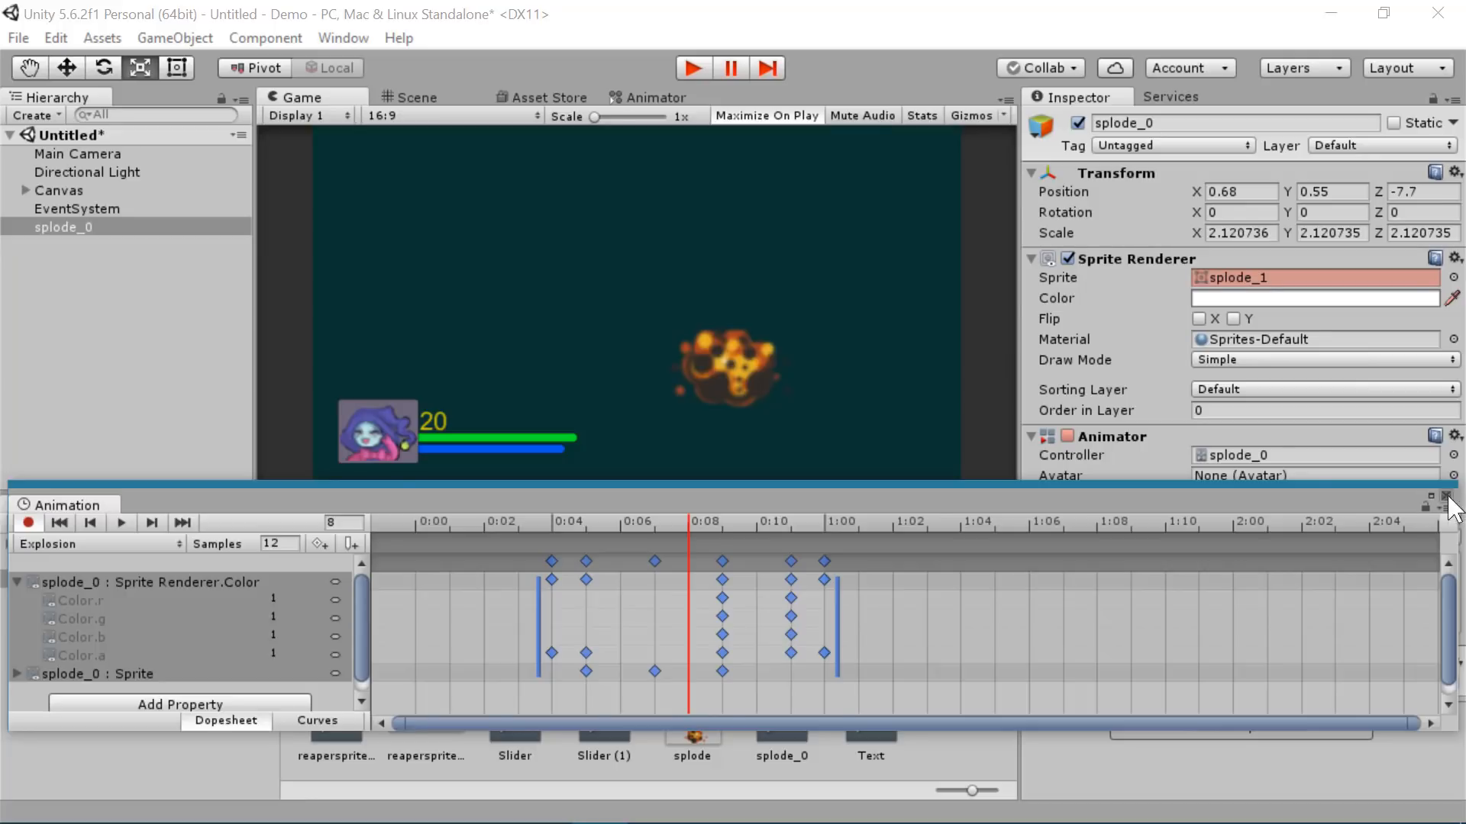
left_click(1445, 496)
left_click(693, 67)
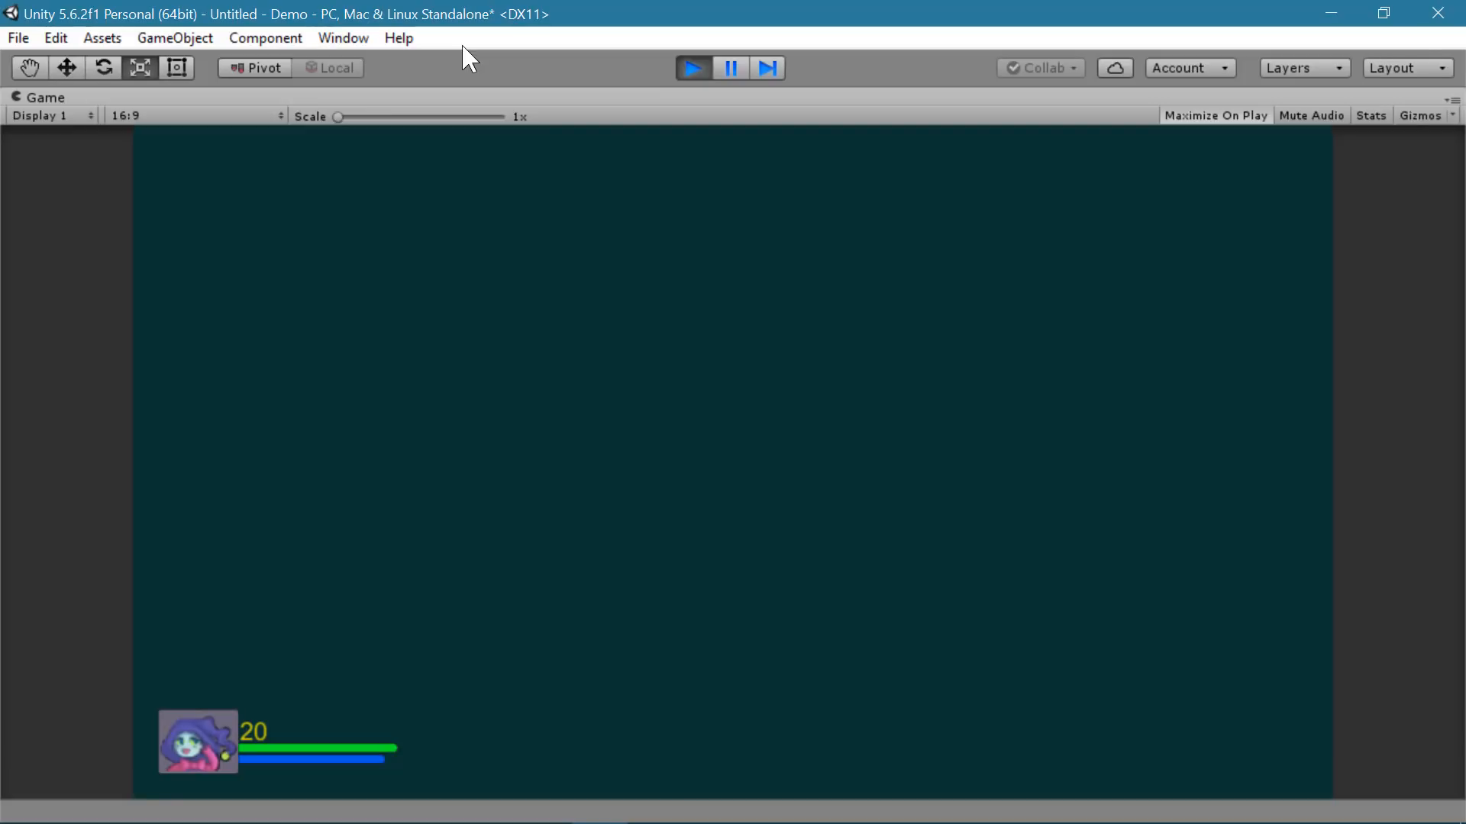
key("ctrl+p")
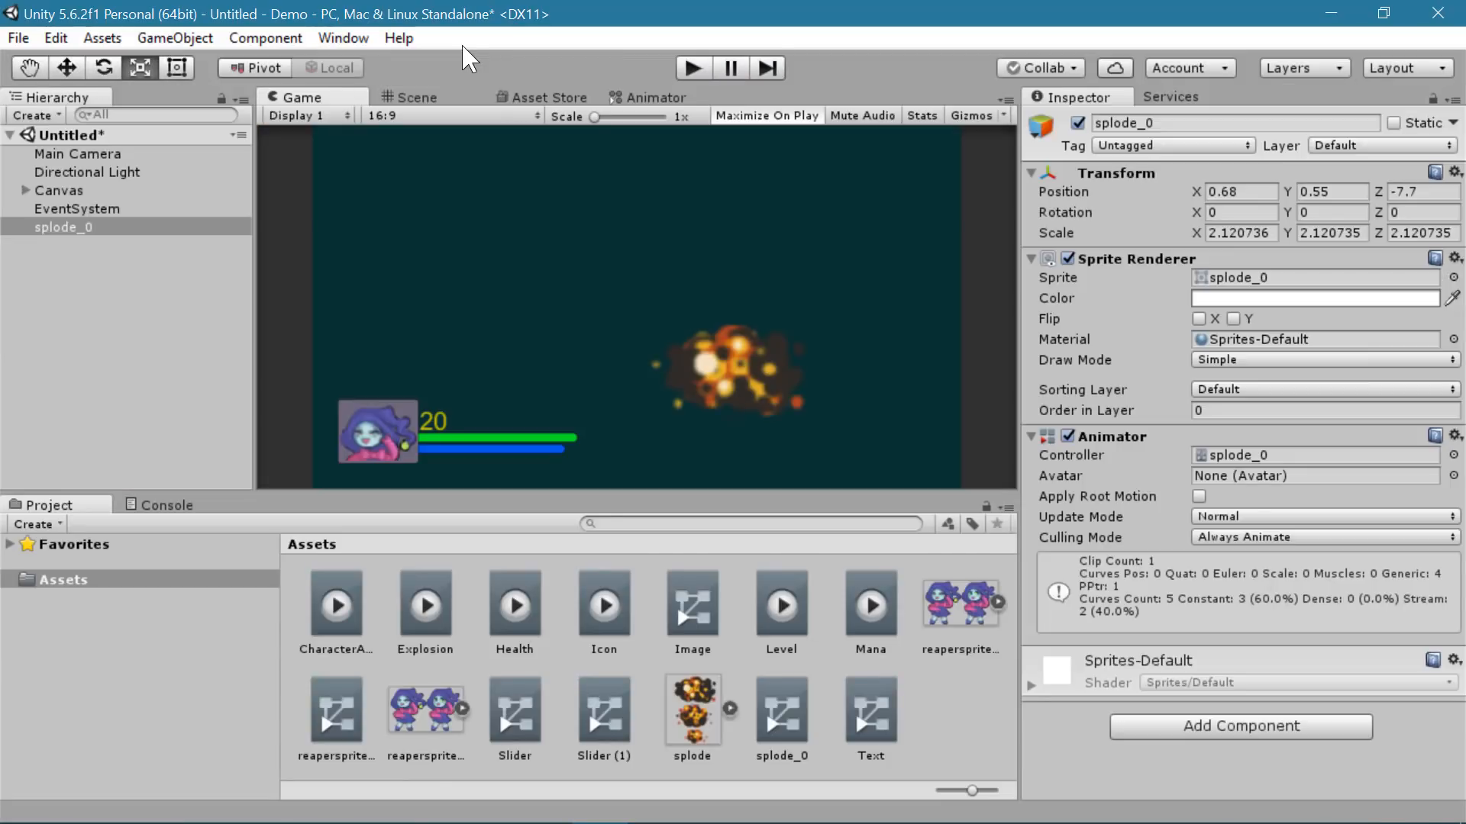
key("ctrl+p")
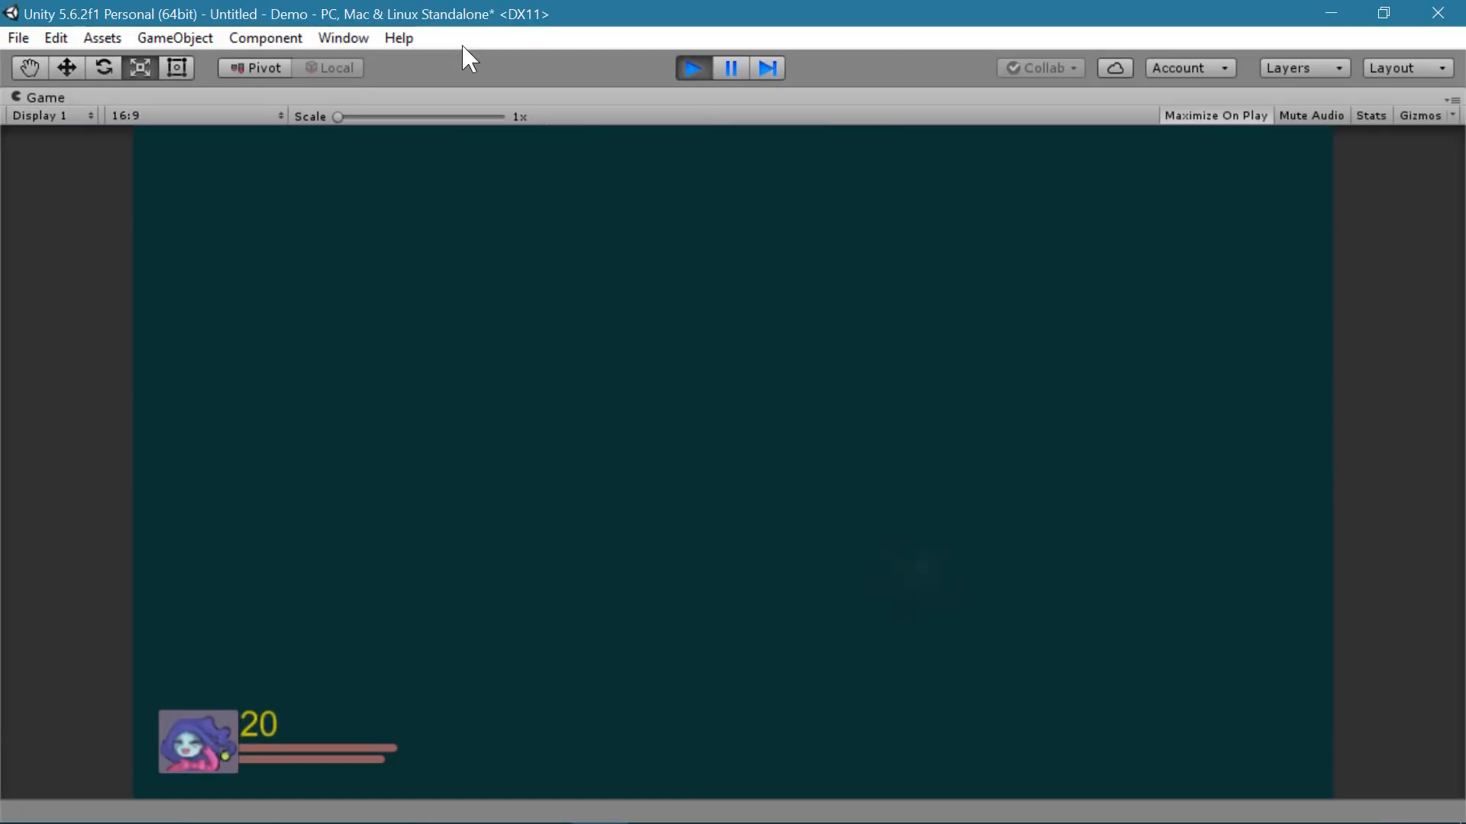
key("ctrl+p")
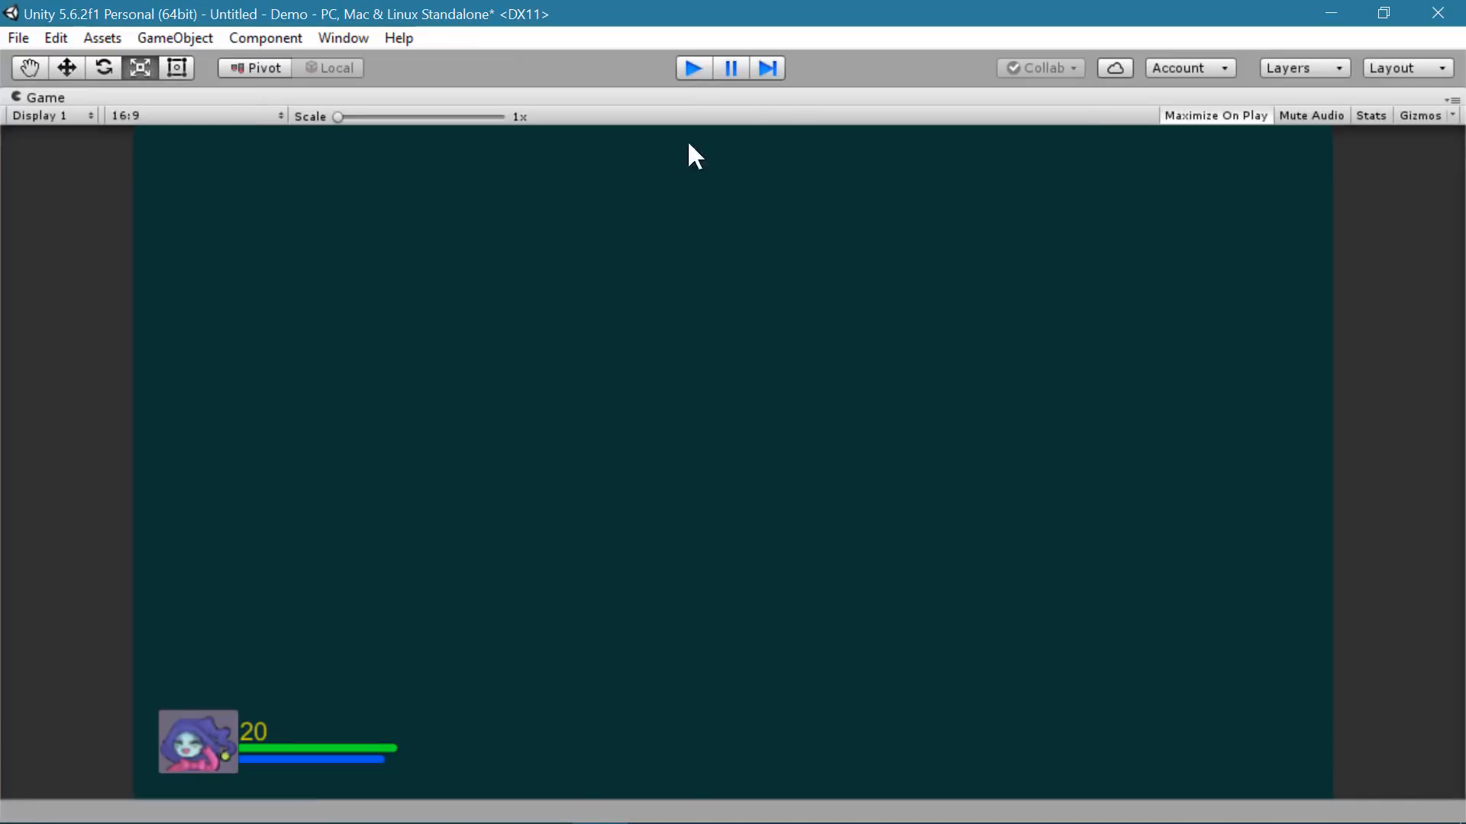
- Reopen the Explosion animation and shift all its keyframes ten frames later, so the first sits at 1:02 and the last at 1:10
left_click(344, 38)
left_click(451, 306)
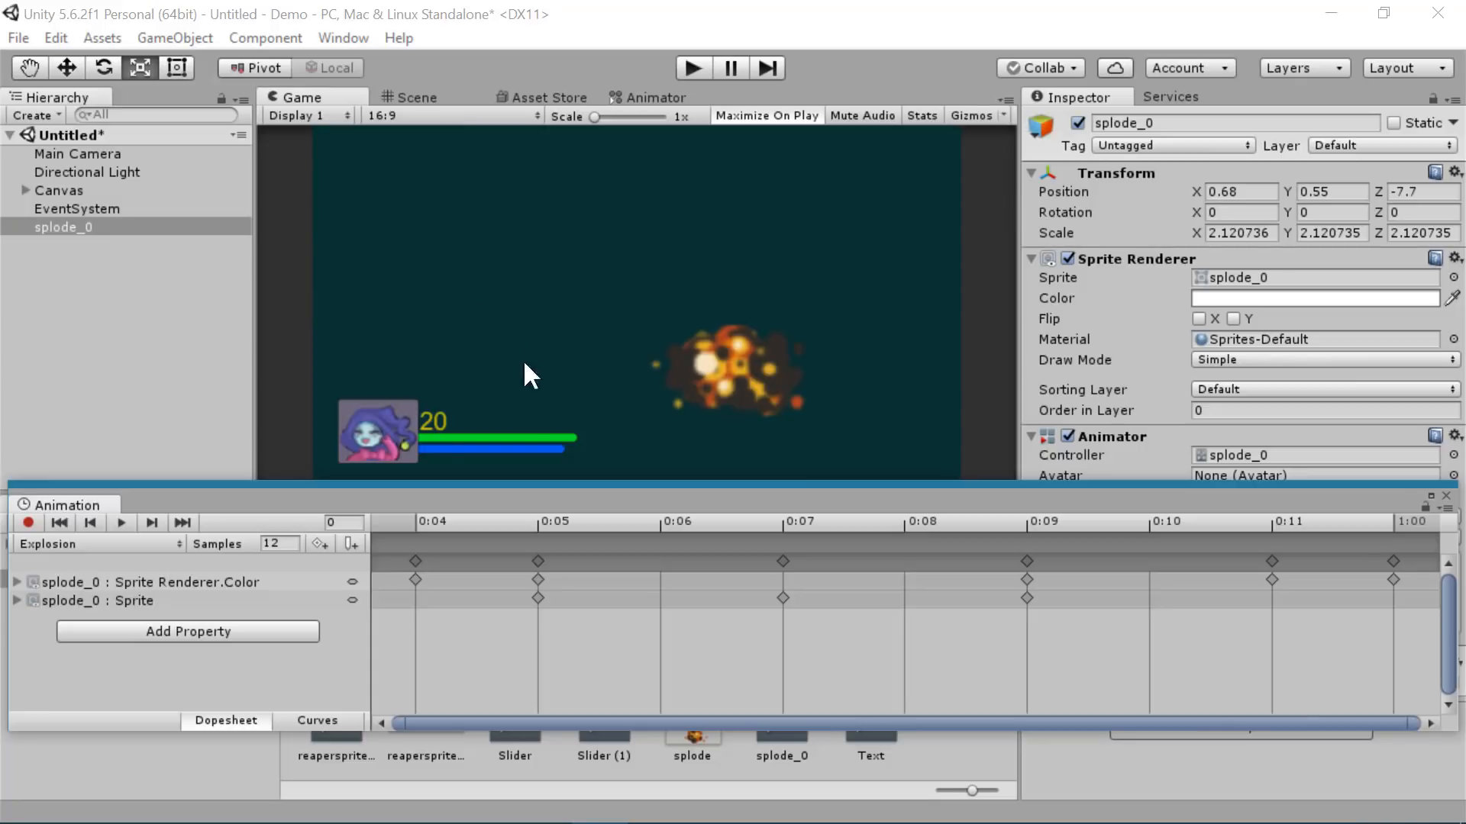
scroll(631, 634, "down", 10)
scroll(562, 637, "down", 5)
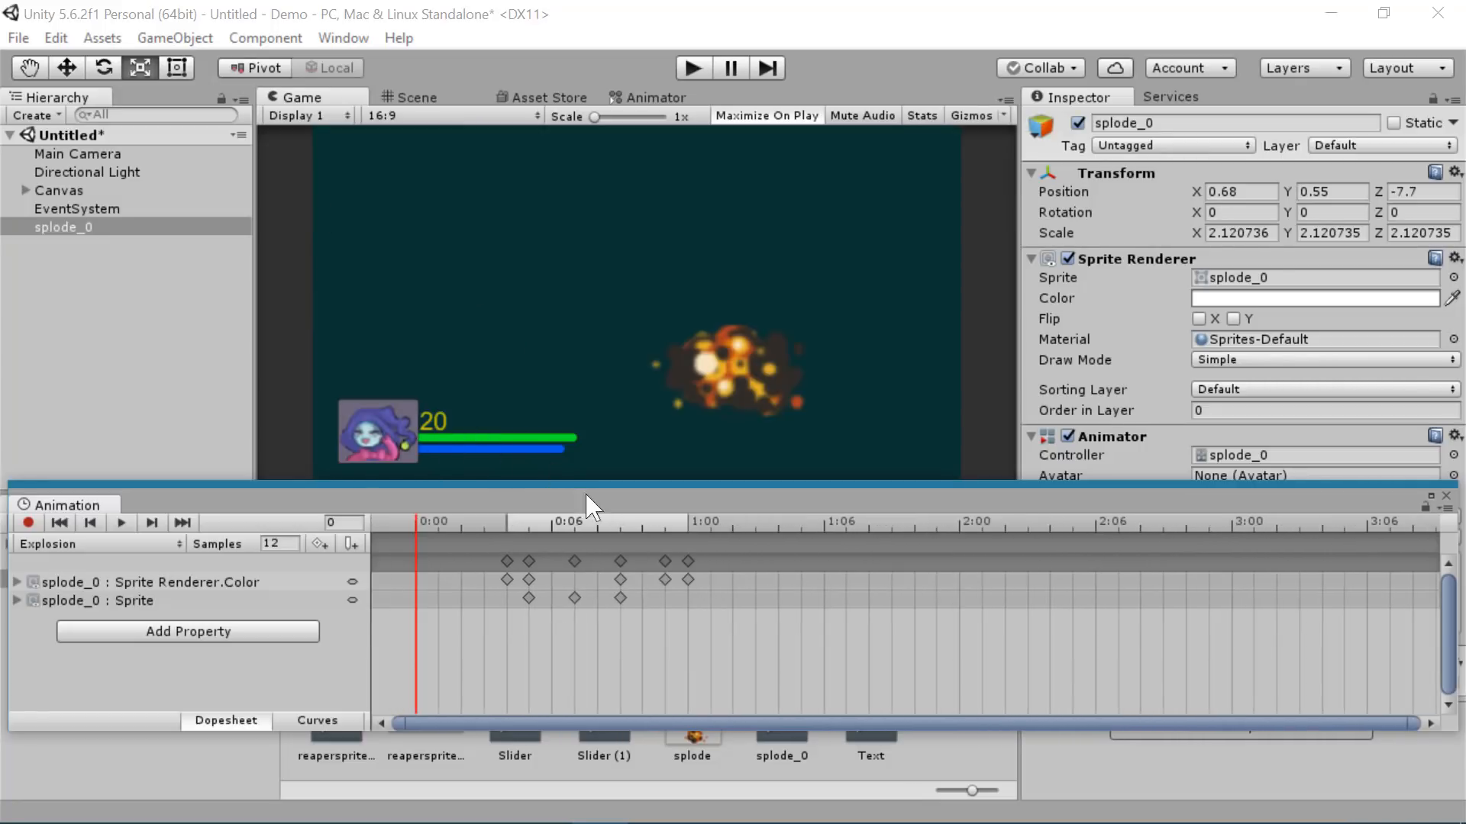
left_click_drag(555, 551, 497, 549)
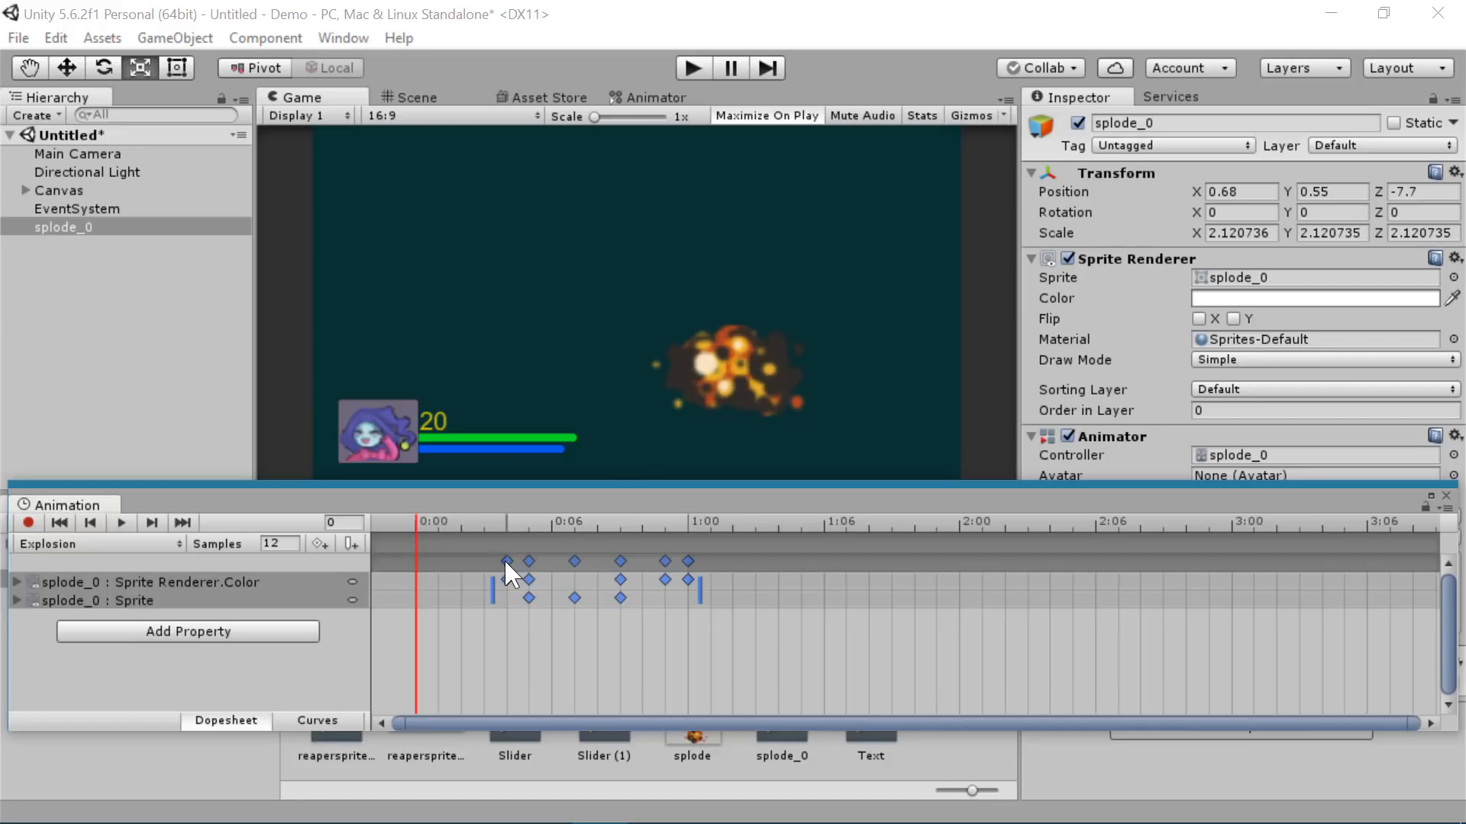
left_click_drag(505, 562, 731, 562)
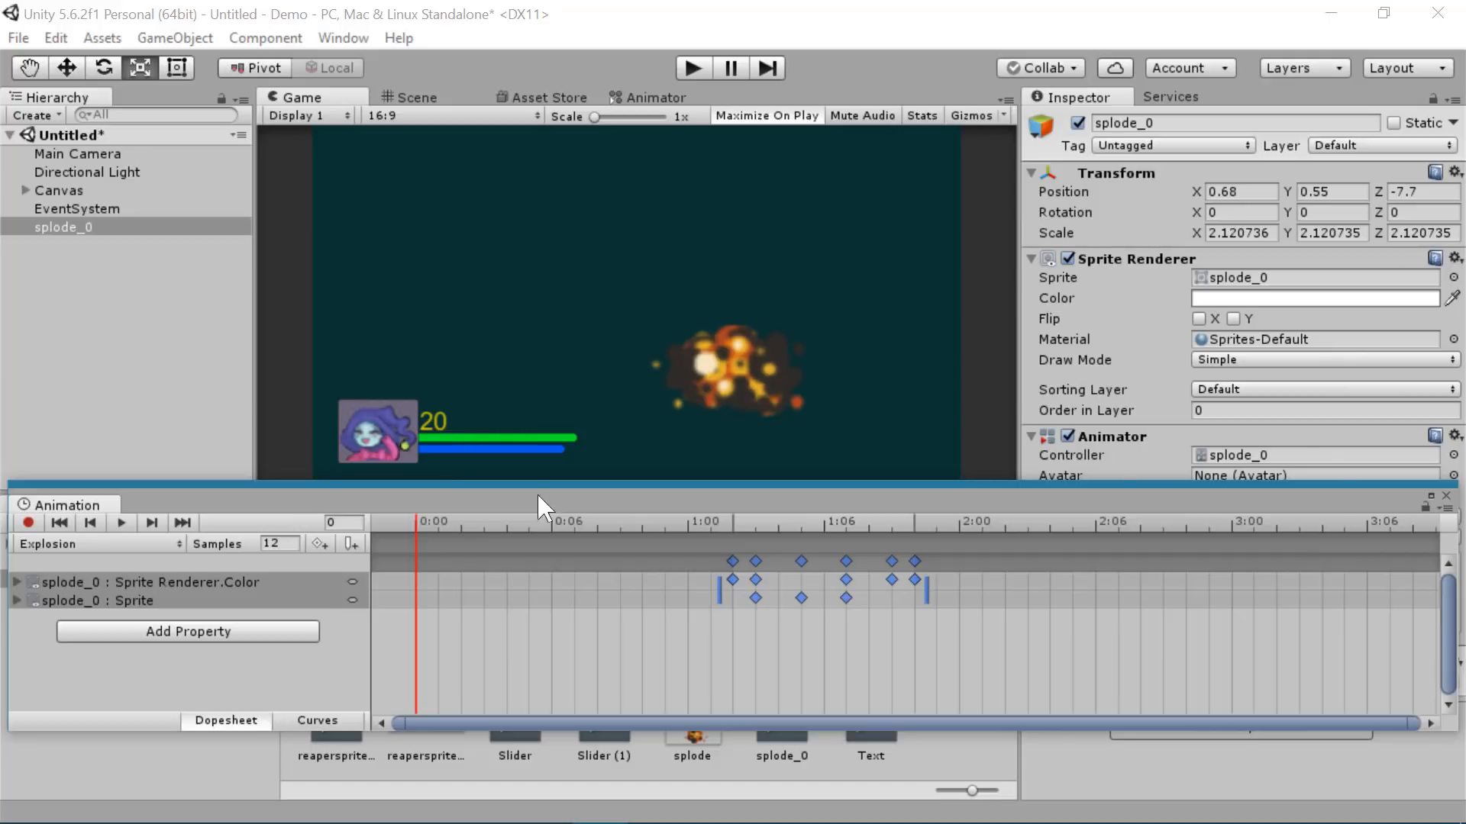
- Leave the Animation window and test the delayed explosion once in Play mode
left_click(969, 340)
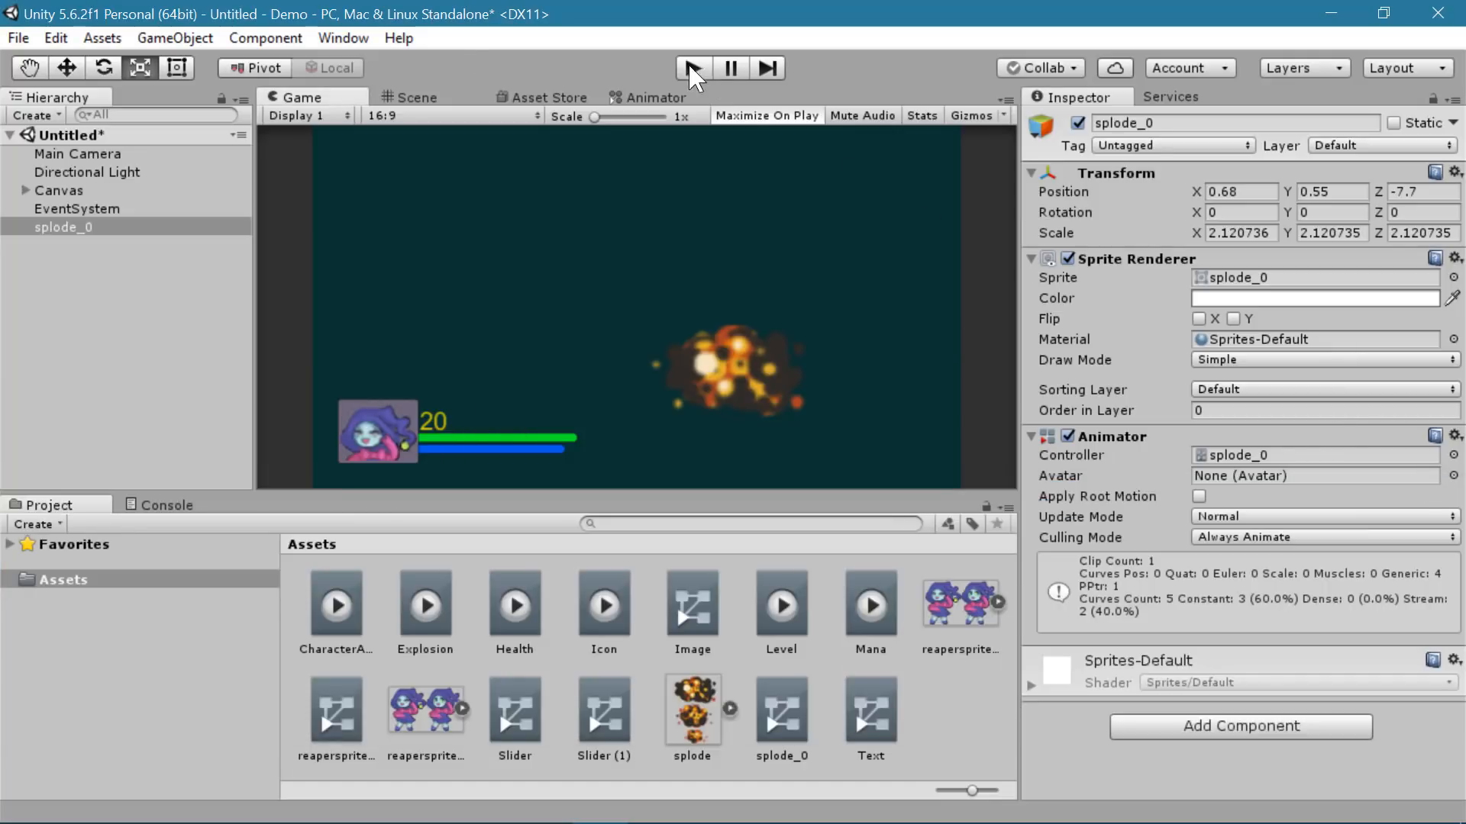
left_click(691, 67)
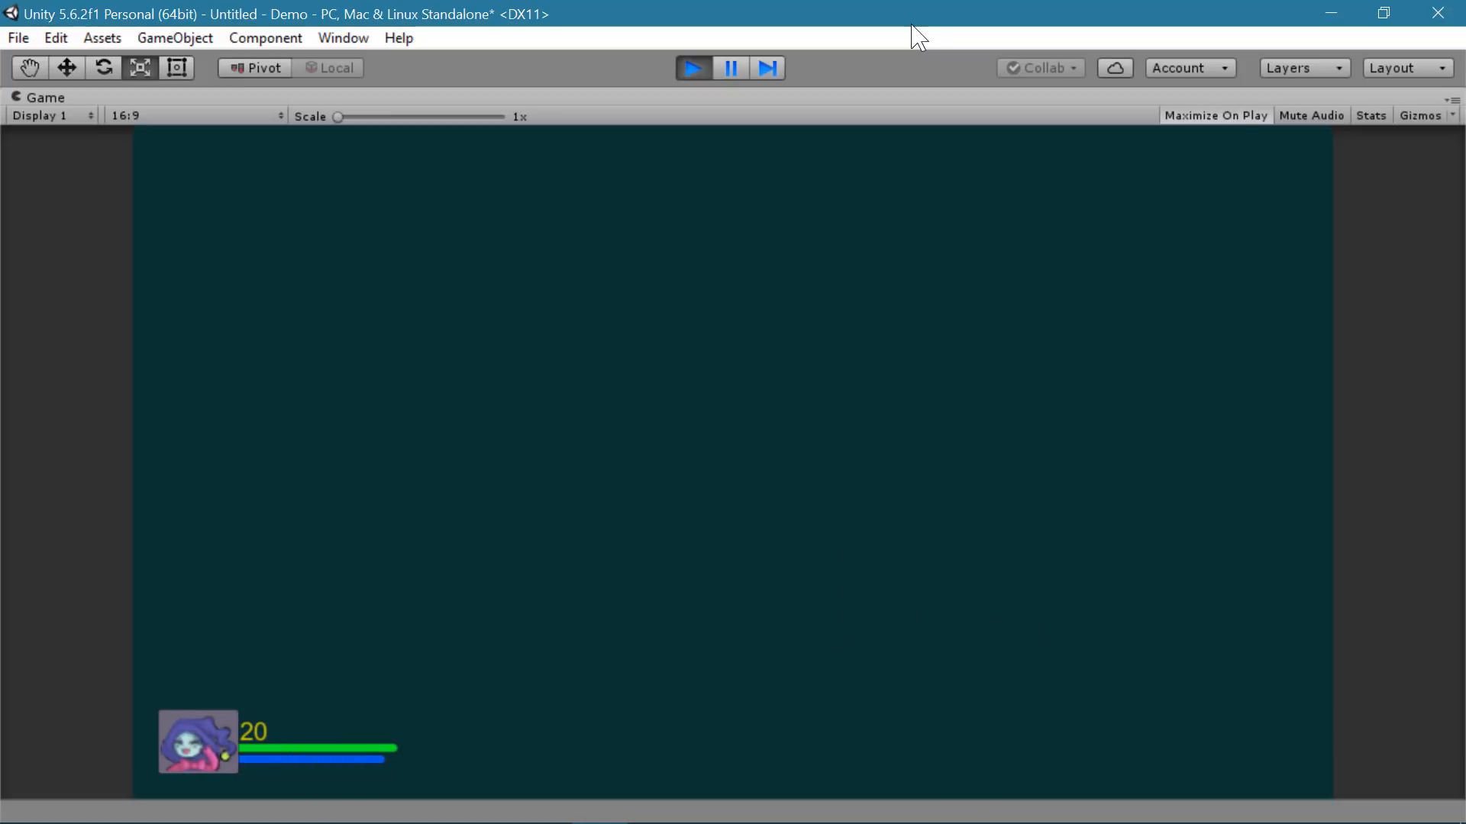
left_click(693, 77)
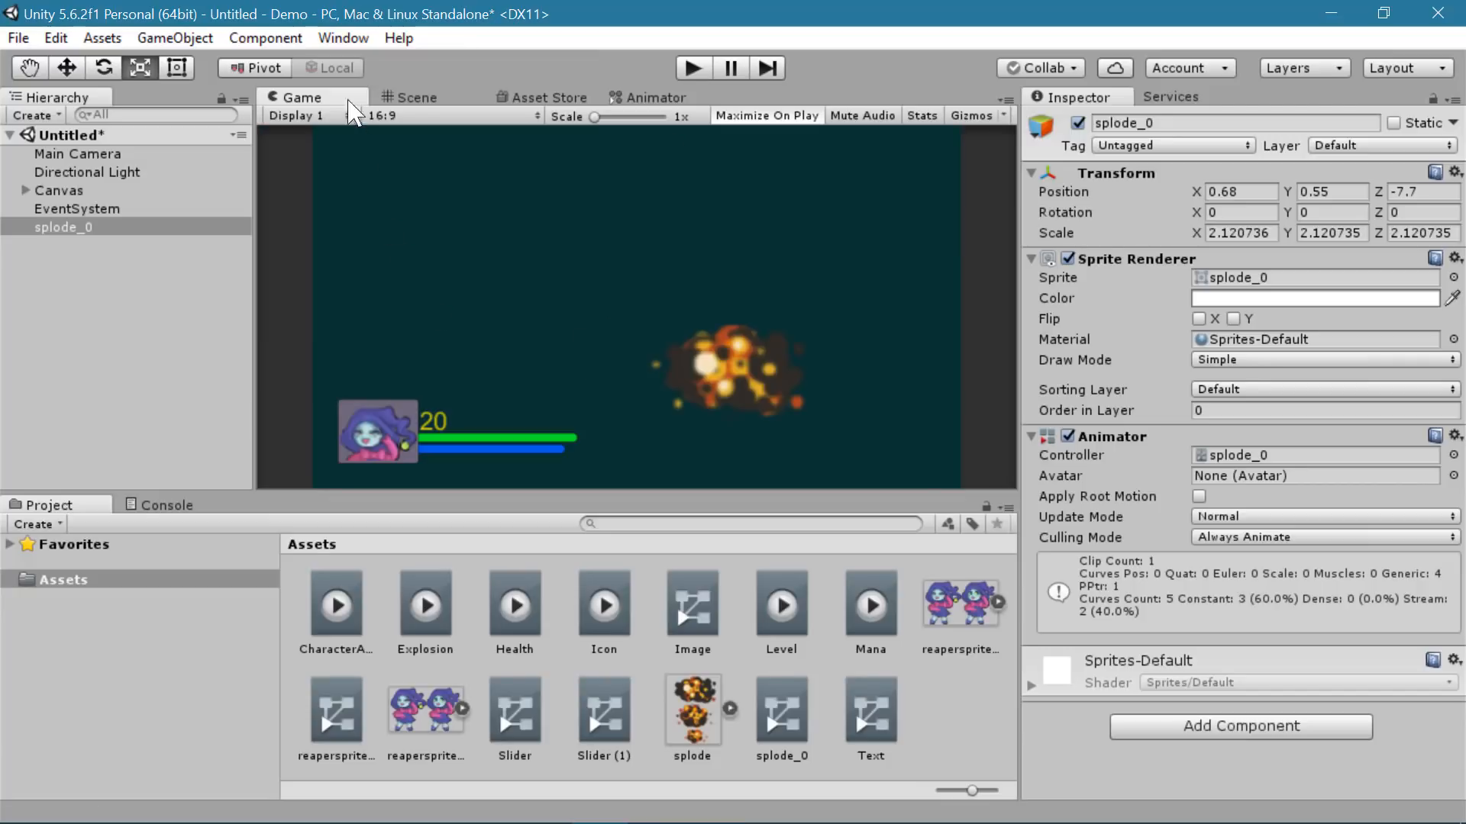
- Examine the character portrait, level number and status bars in the Scene view and compare them with the Game view
mouse_move(484, 327)
left_mouse_down("alt")
mouse_move(737, 336)
mouse_move(755, 406)
mouse_move(883, 359)
mouse_move(883, 314)
mouse_move(785, 354)
mouse_move(733, 415)
mouse_move(839, 359)
mouse_move(687, 427)
mouse_move(661, 393)
mouse_move(768, 382)
mouse_move(599, 438)
mouse_move(709, 329)
mouse_move(671, 441)
mouse_move(721, 330)
mouse_move(774, 263)
mouse_move(687, 337)
mouse_move(684, 389)
mouse_move(661, 377)
mouse_move(550, 422)
left_mouse_up("alt")
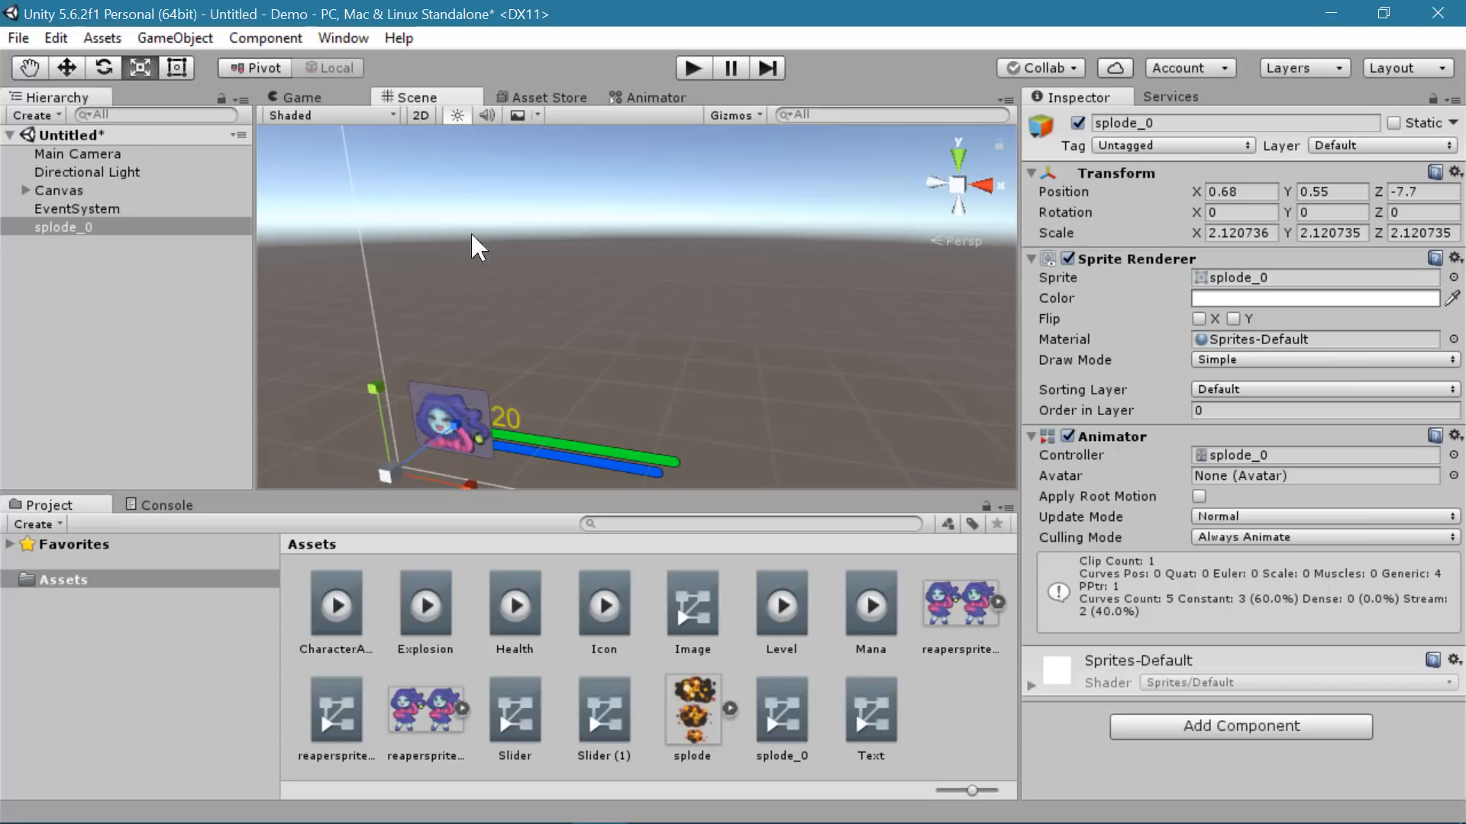
left_click(343, 99)
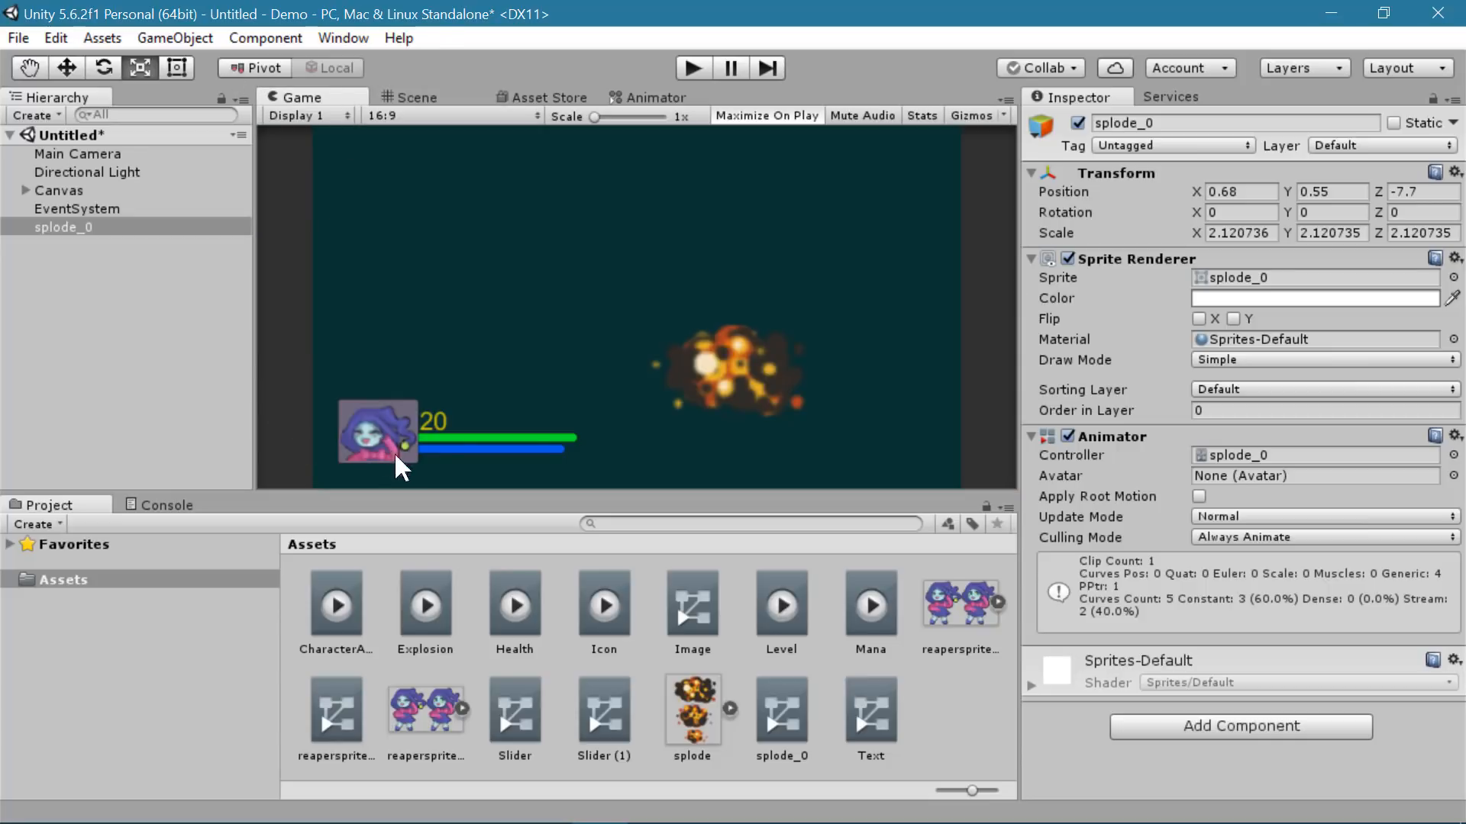
left_click(416, 96)
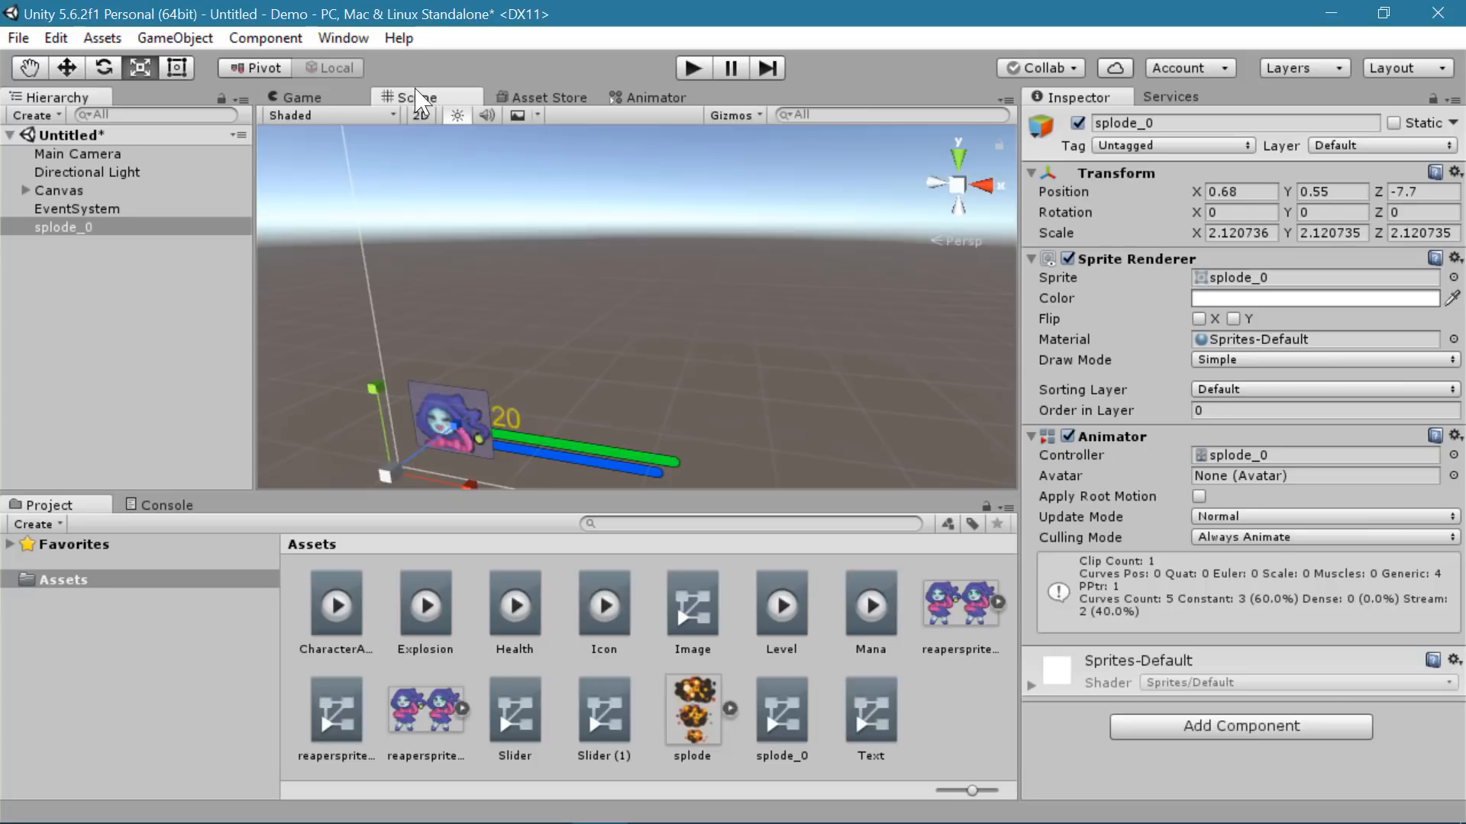
middle_click_drag(397, 372, 597, 309)
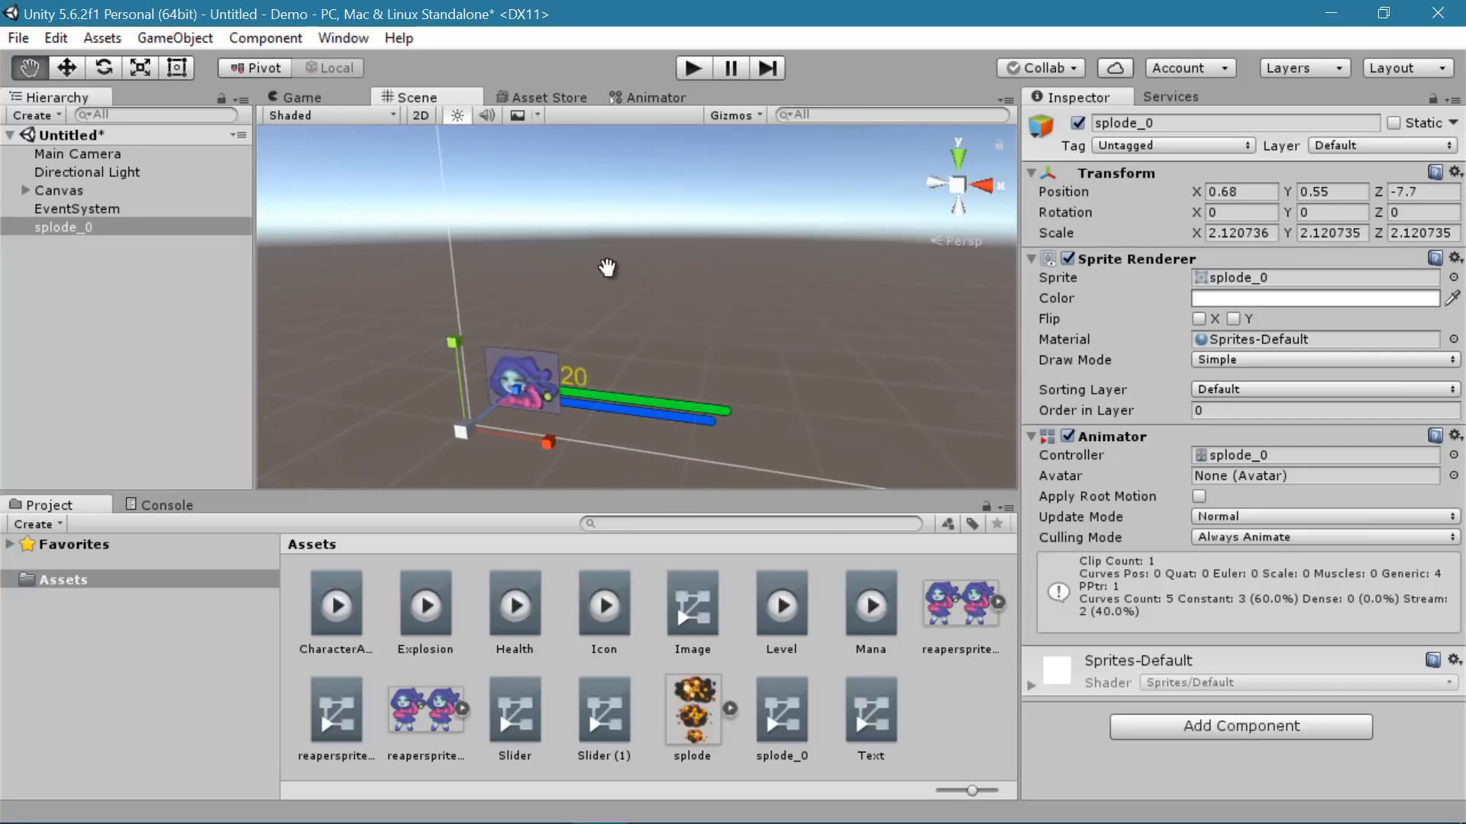
scroll(597, 309, "up", 5)
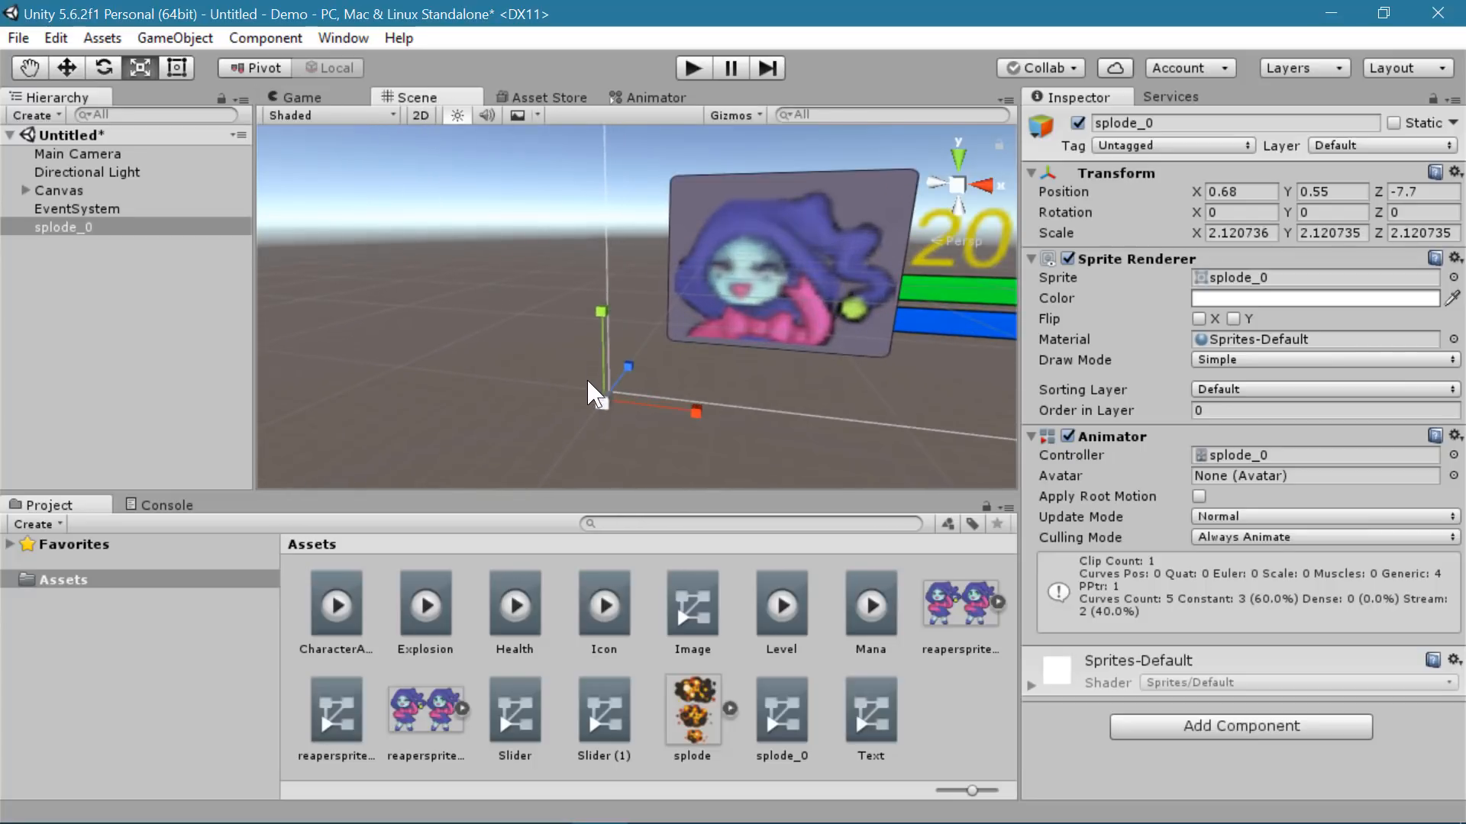
scroll(539, 410, "down", 6)
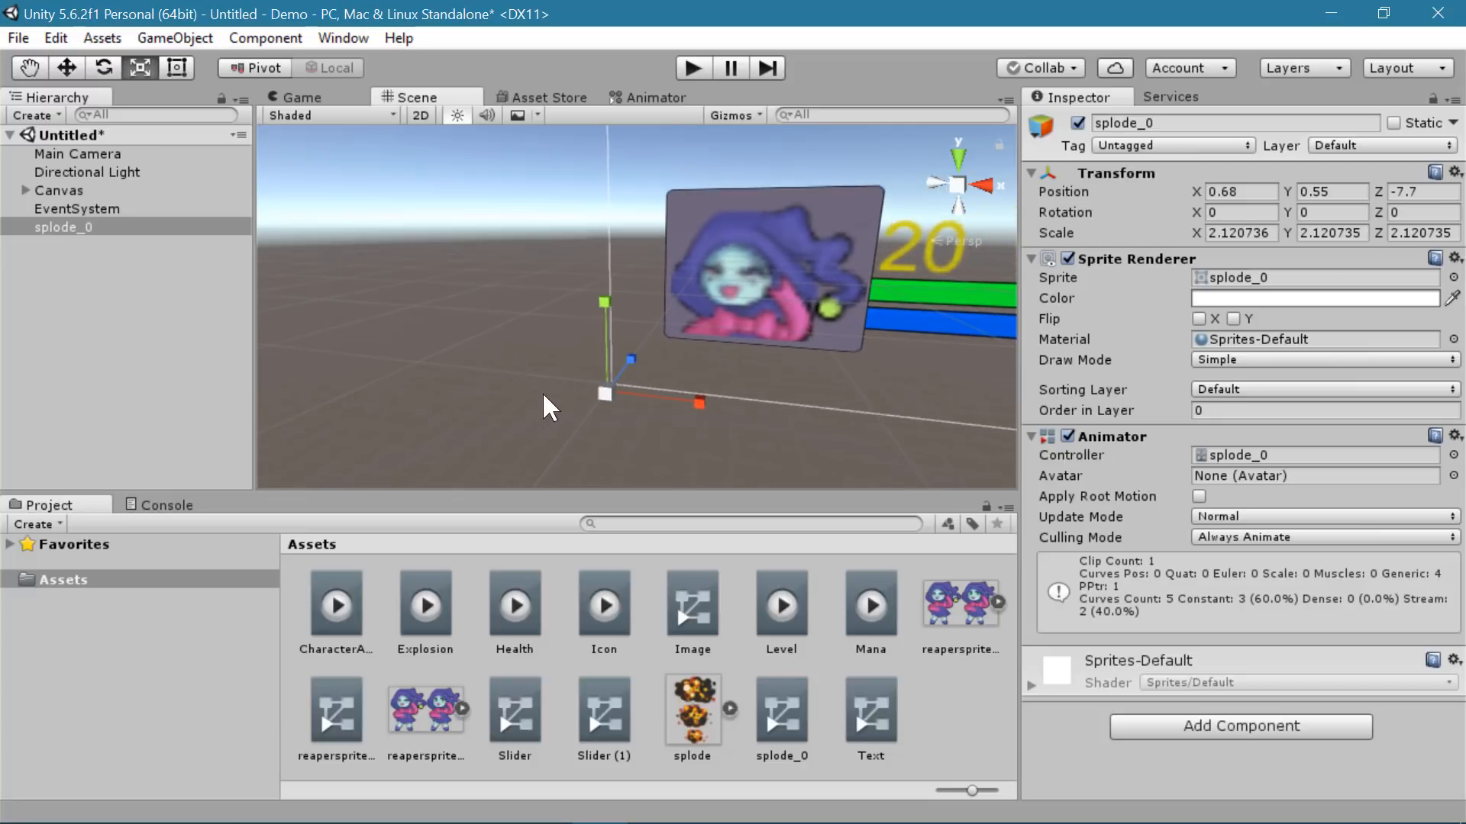
scroll(545, 405, "down", 3)
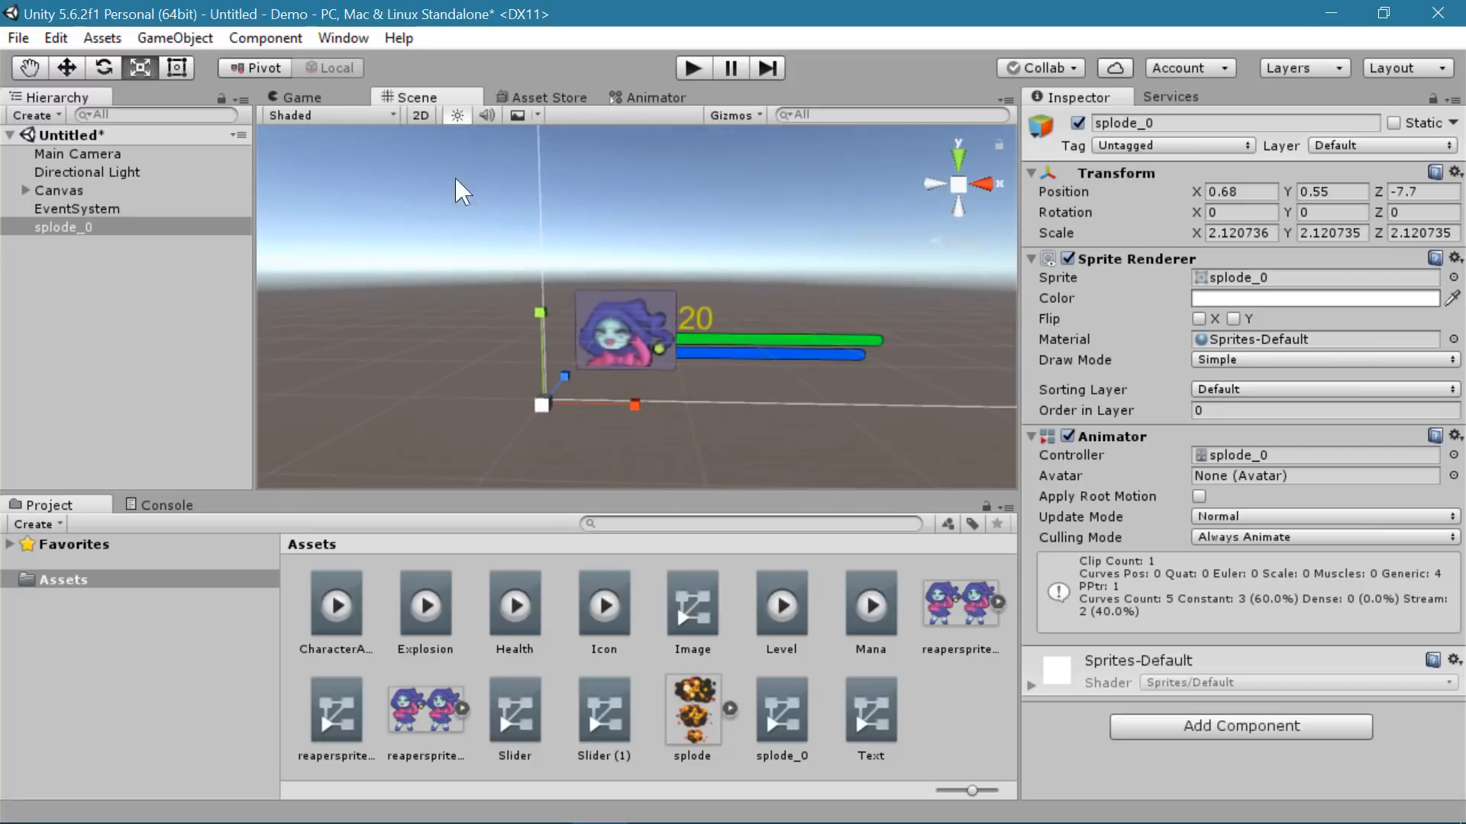
left_click(299, 97)
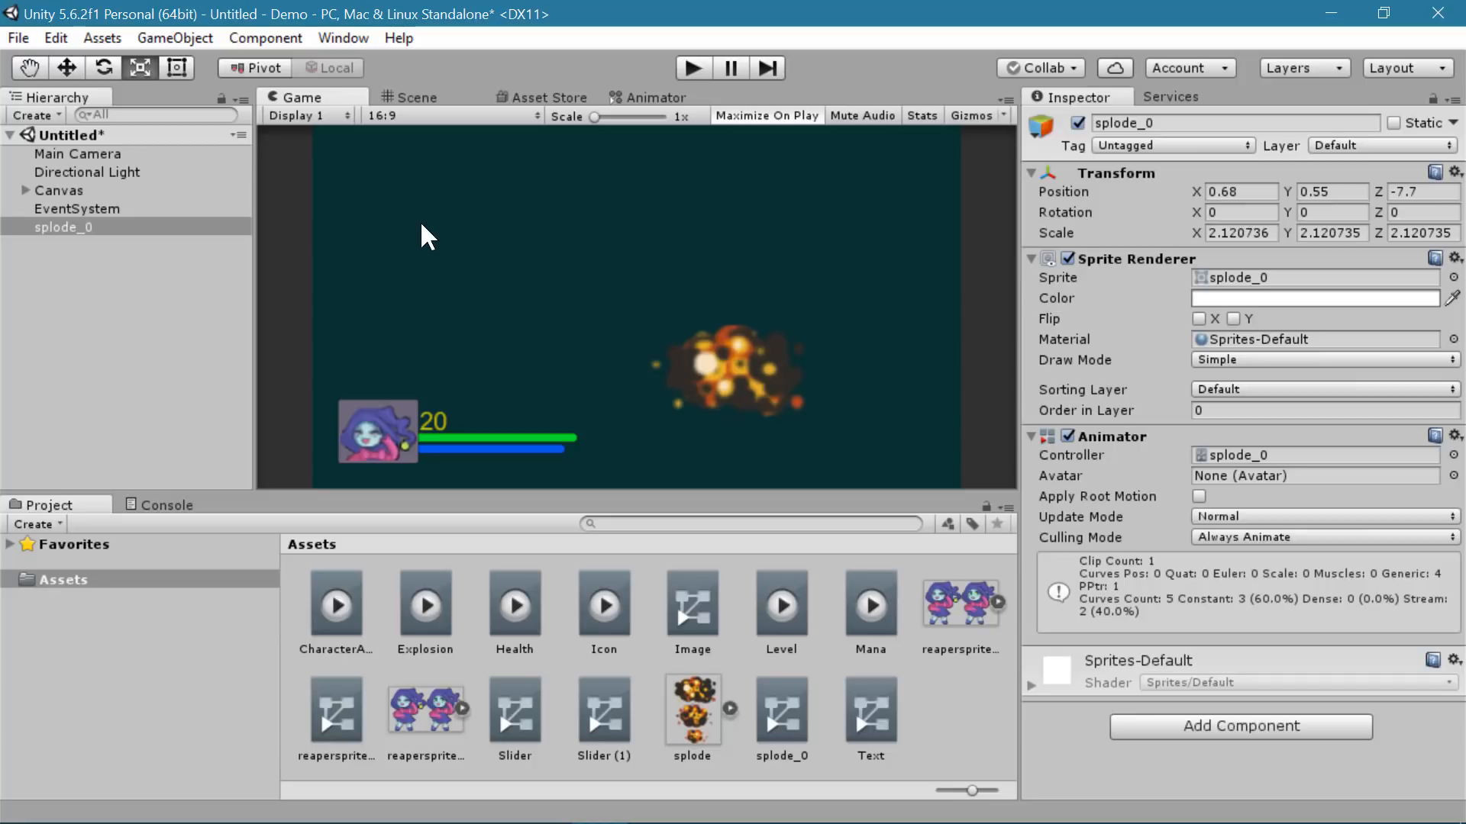